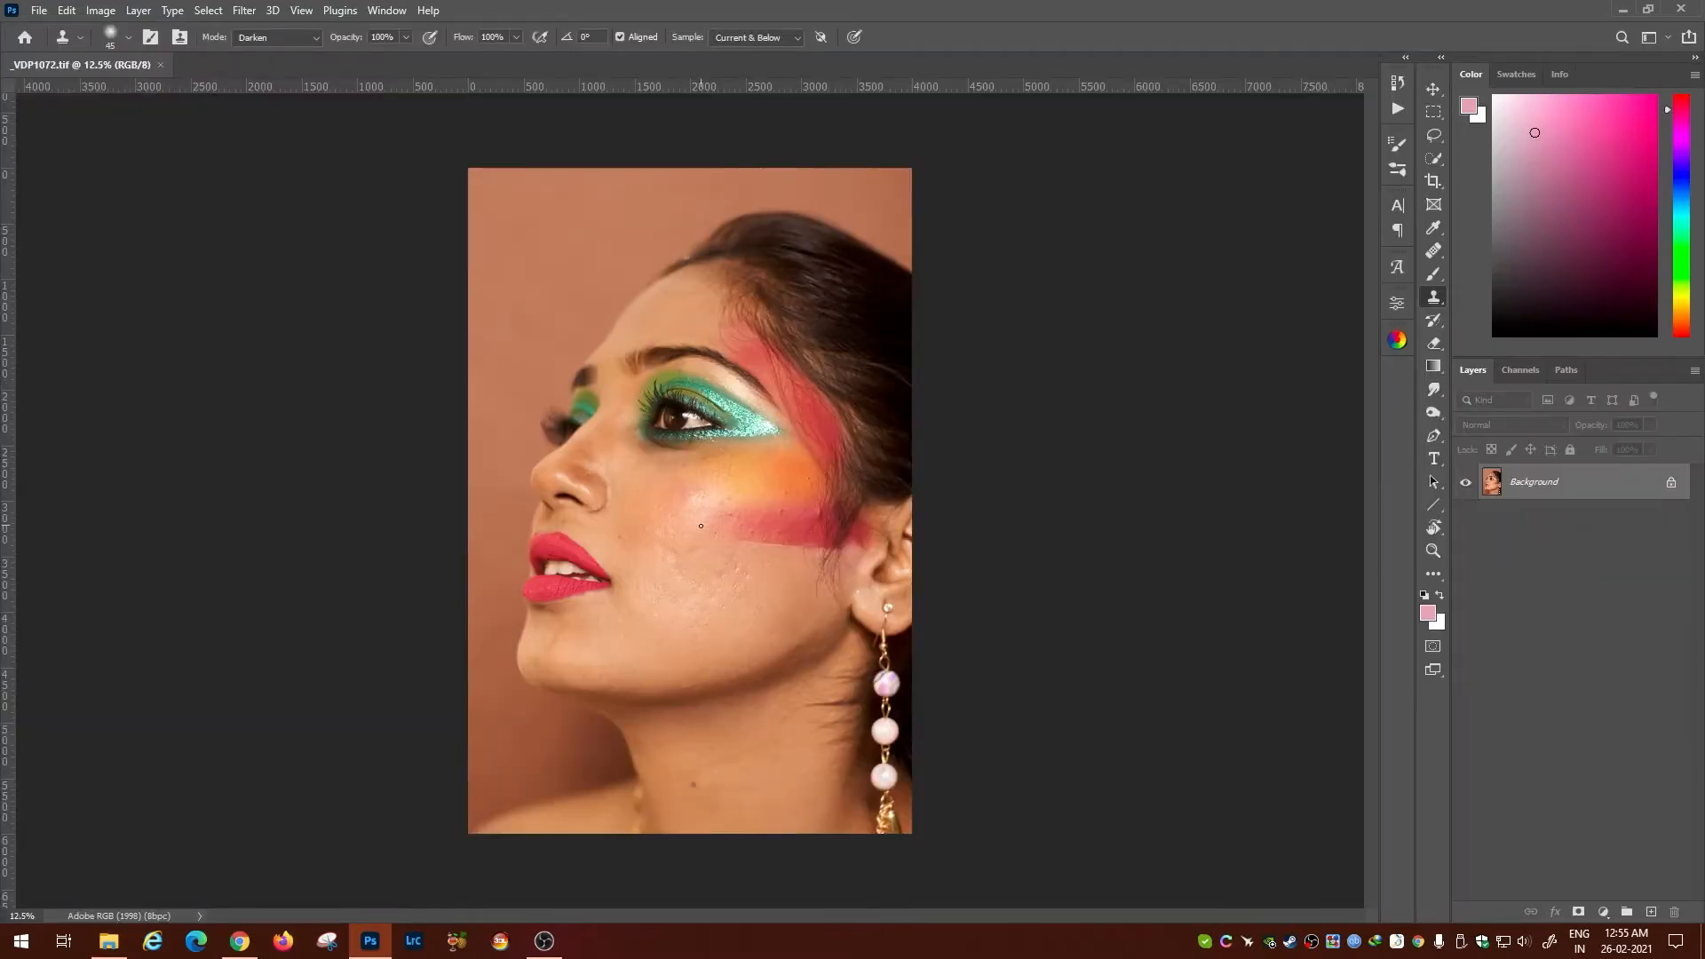
Set the Clone Stamp mode to Lighten and clone clean skin over the bumps on the mid-cheek on Layer 1.
key("ctrl+0")
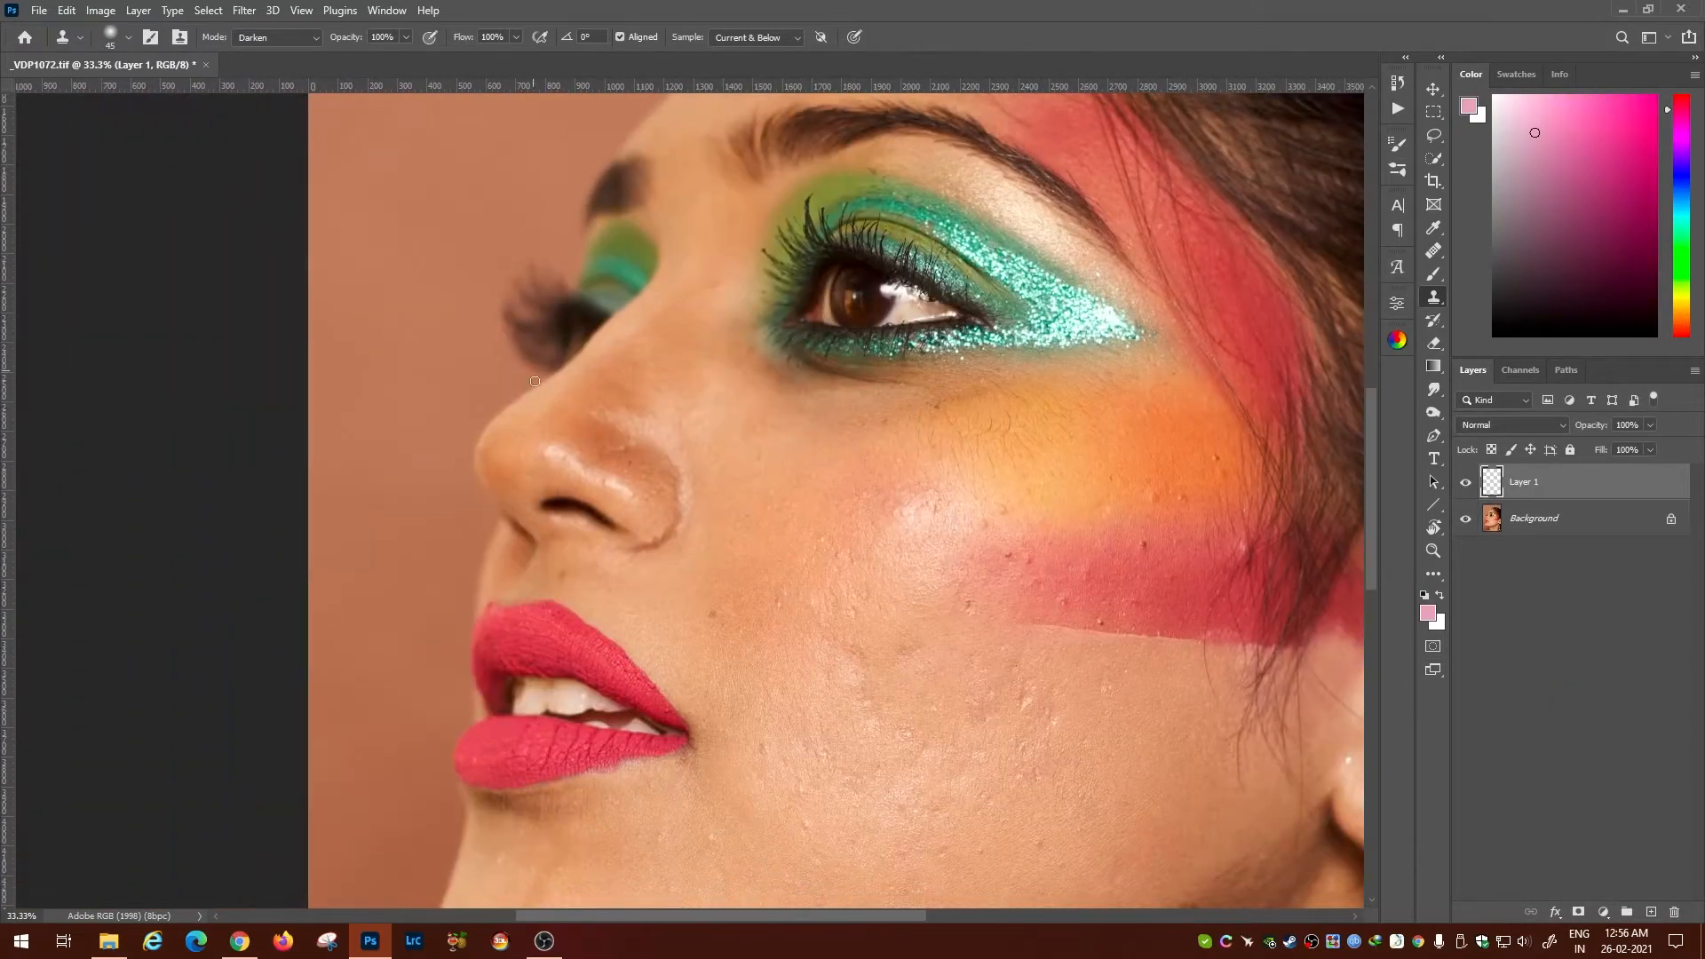
left_click(299, 39)
scroll(675, 622, "down", 3)
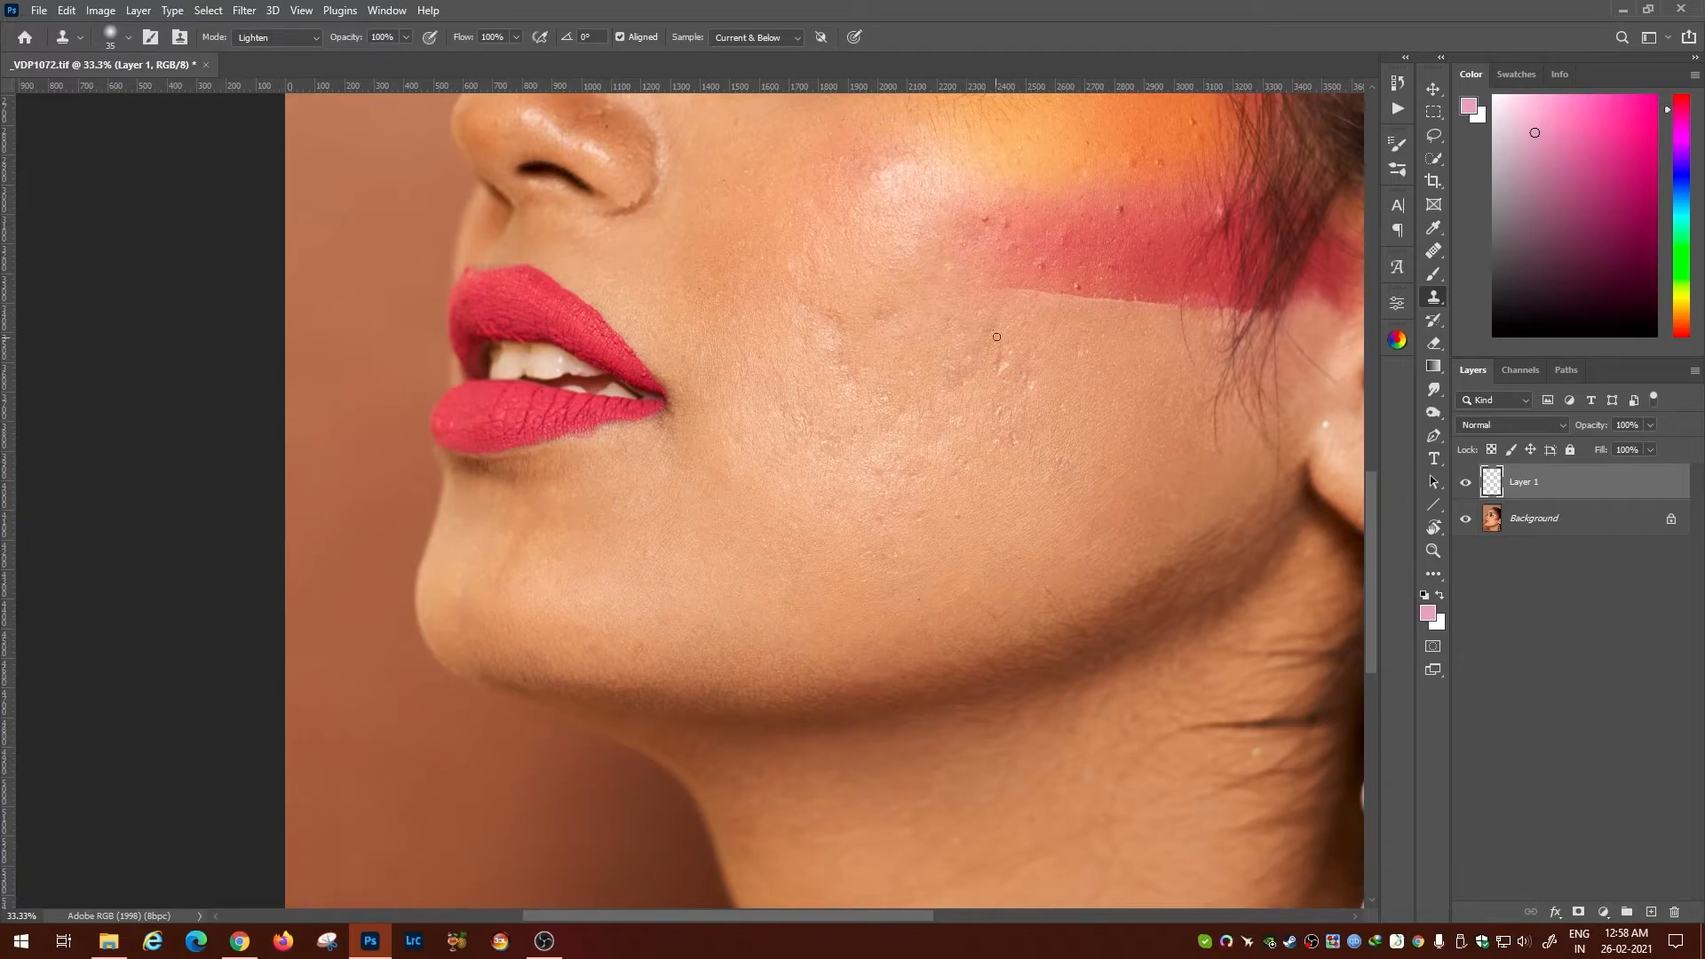
left_click(1031, 341, "alt")
left_click(1044, 410, "alt")
left_click(1020, 476, "alt")
left_click_drag(1108, 318, 992, 531)
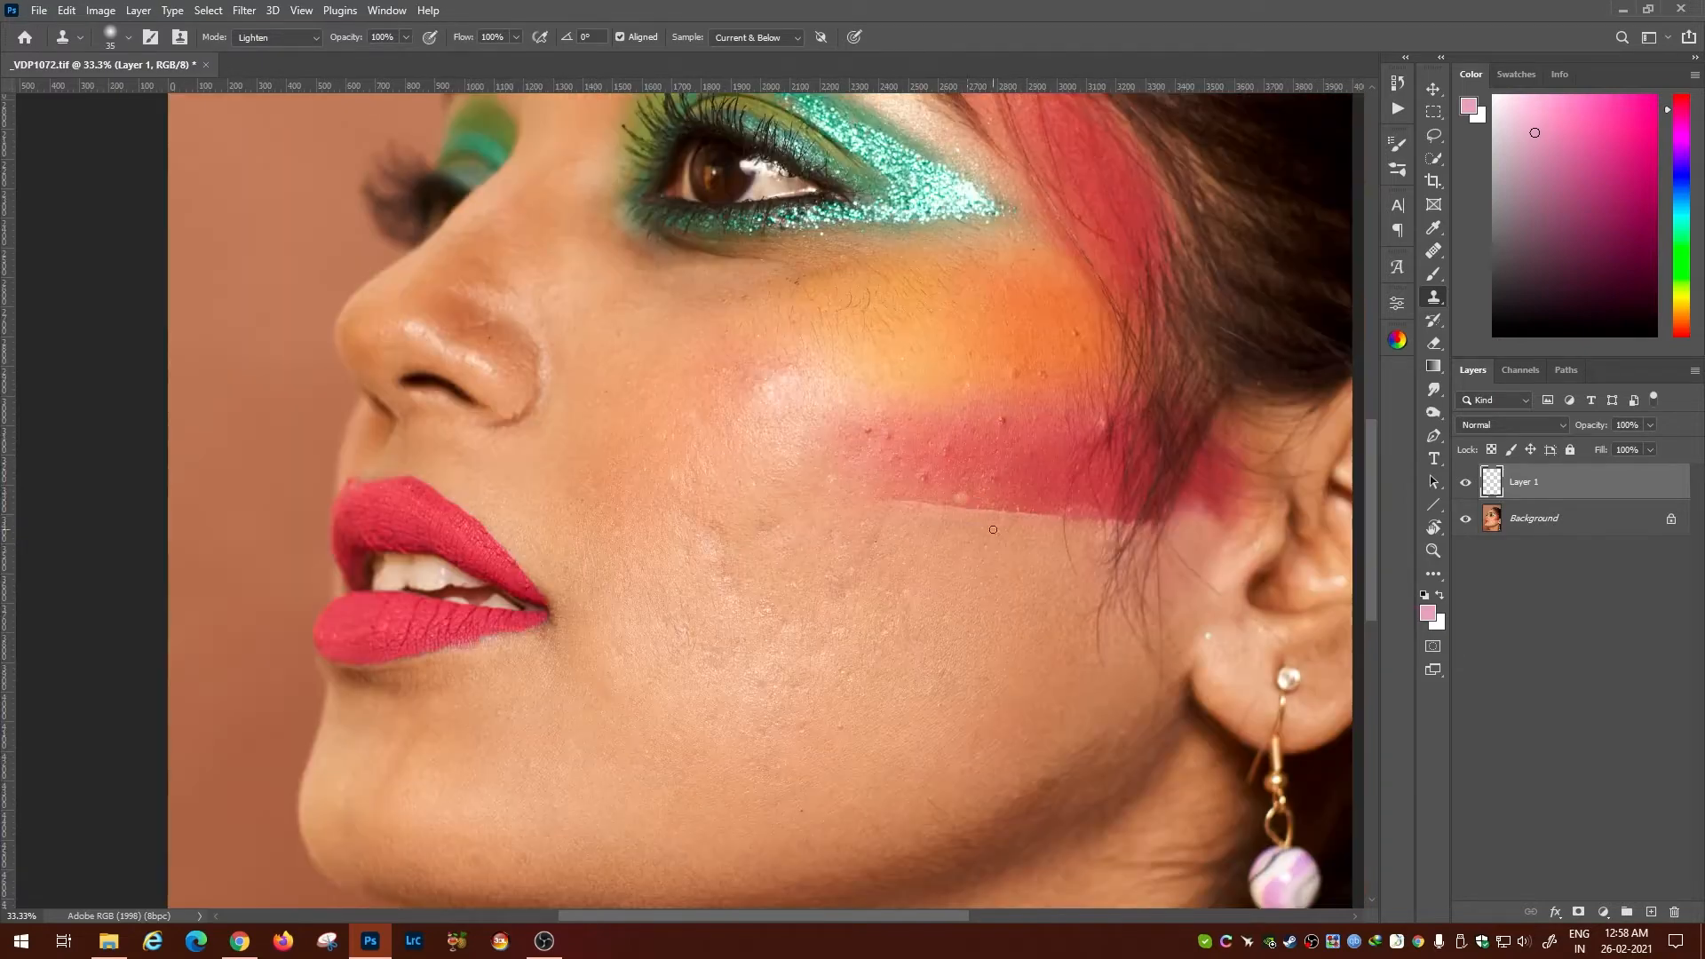
Clone away the bumps in the pink and orange cheek makeup and on the skin just below it.
left_click(1009, 414, "alt")
left_click_drag(751, 519, 831, 533)
left_click_drag(871, 644, 1017, 613)
scroll(782, 533, "up", 1)
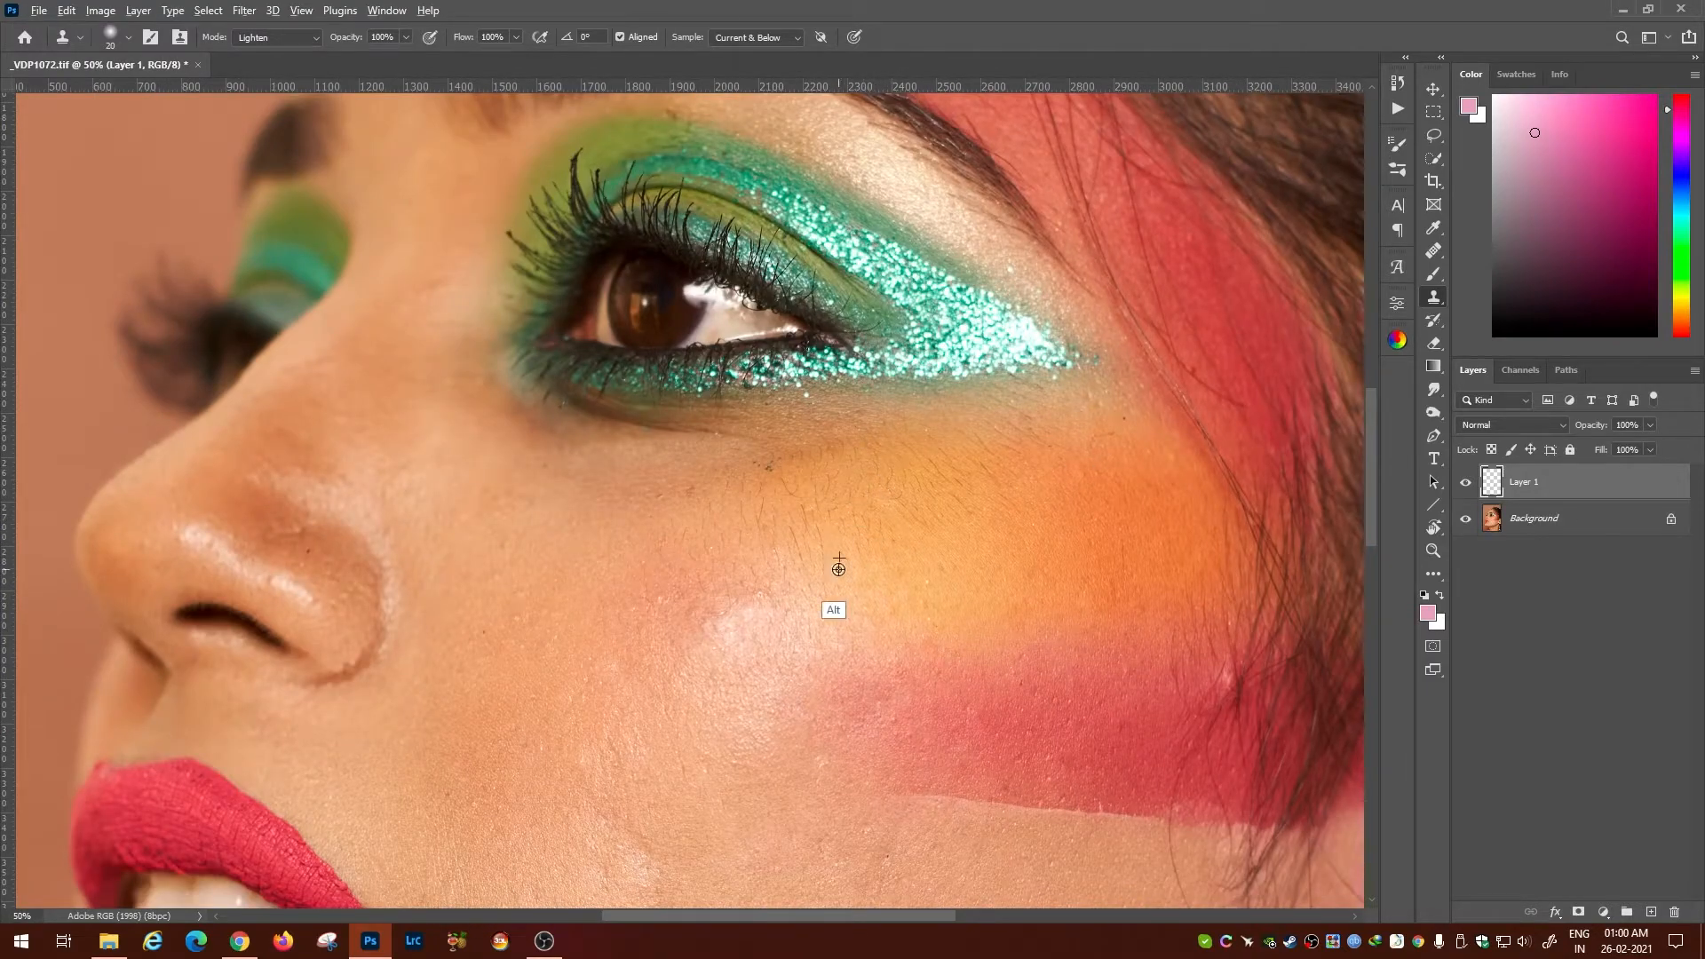
left_click_drag(825, 597, 1003, 570)
left_click_drag(1230, 720, 1040, 502)
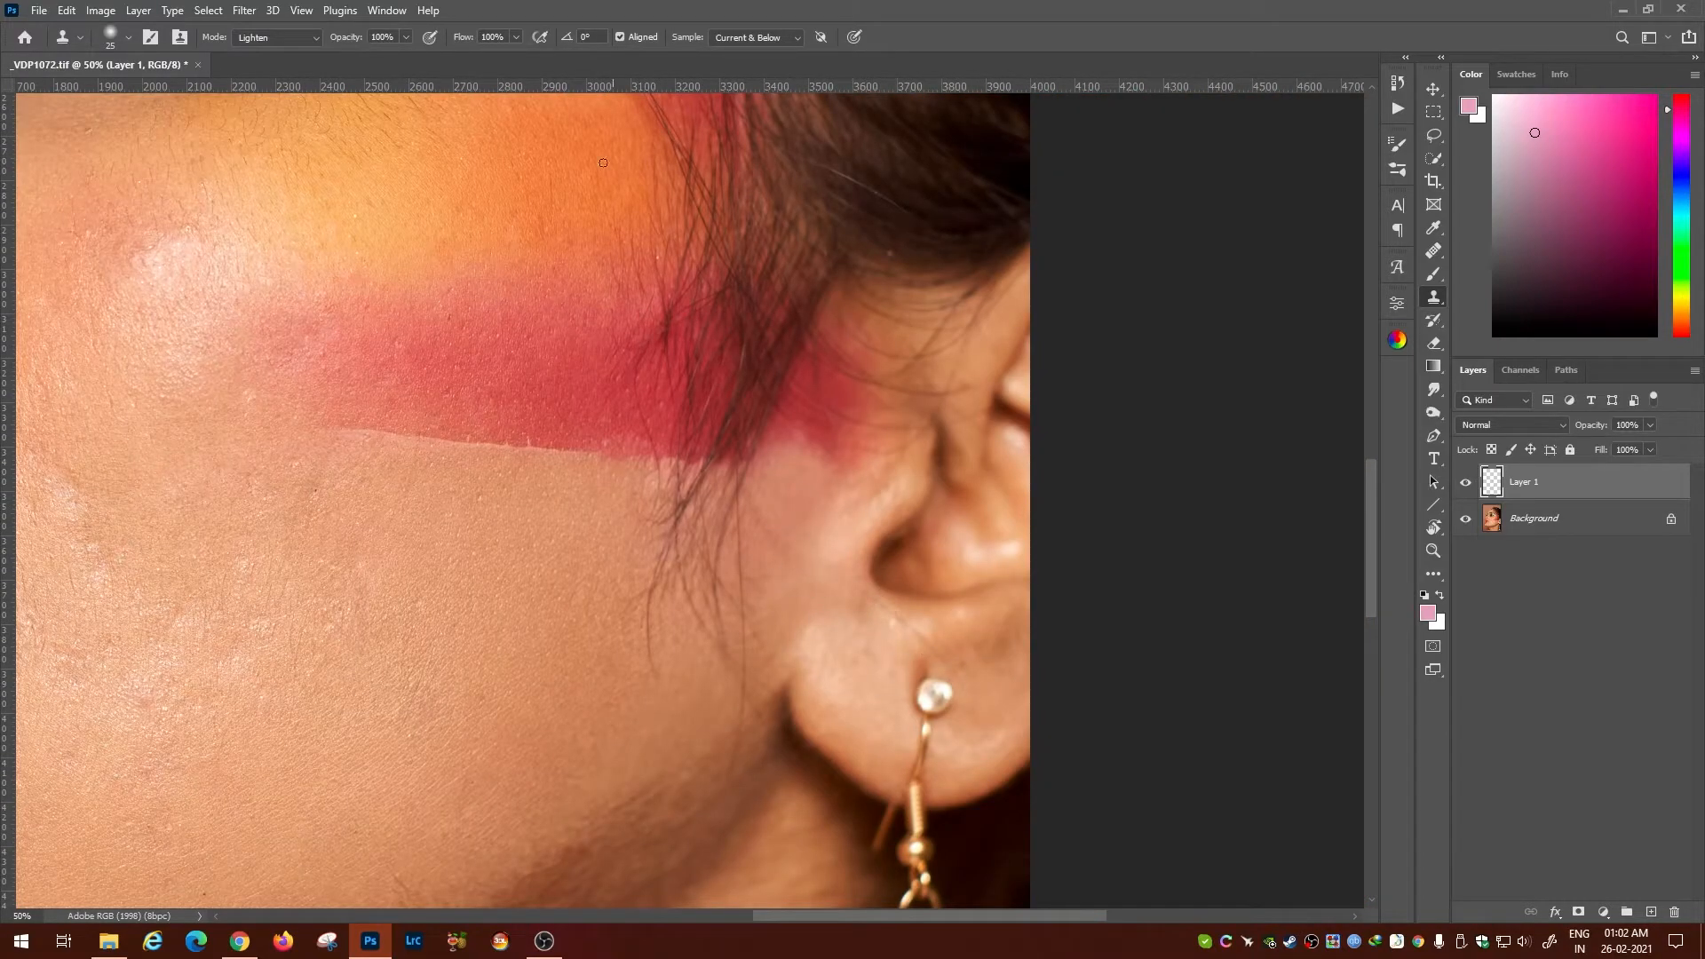
Clone clean forehead skin at 100% opacity over the stray hairs at the temple hairline above the eyebrow.
key("j")
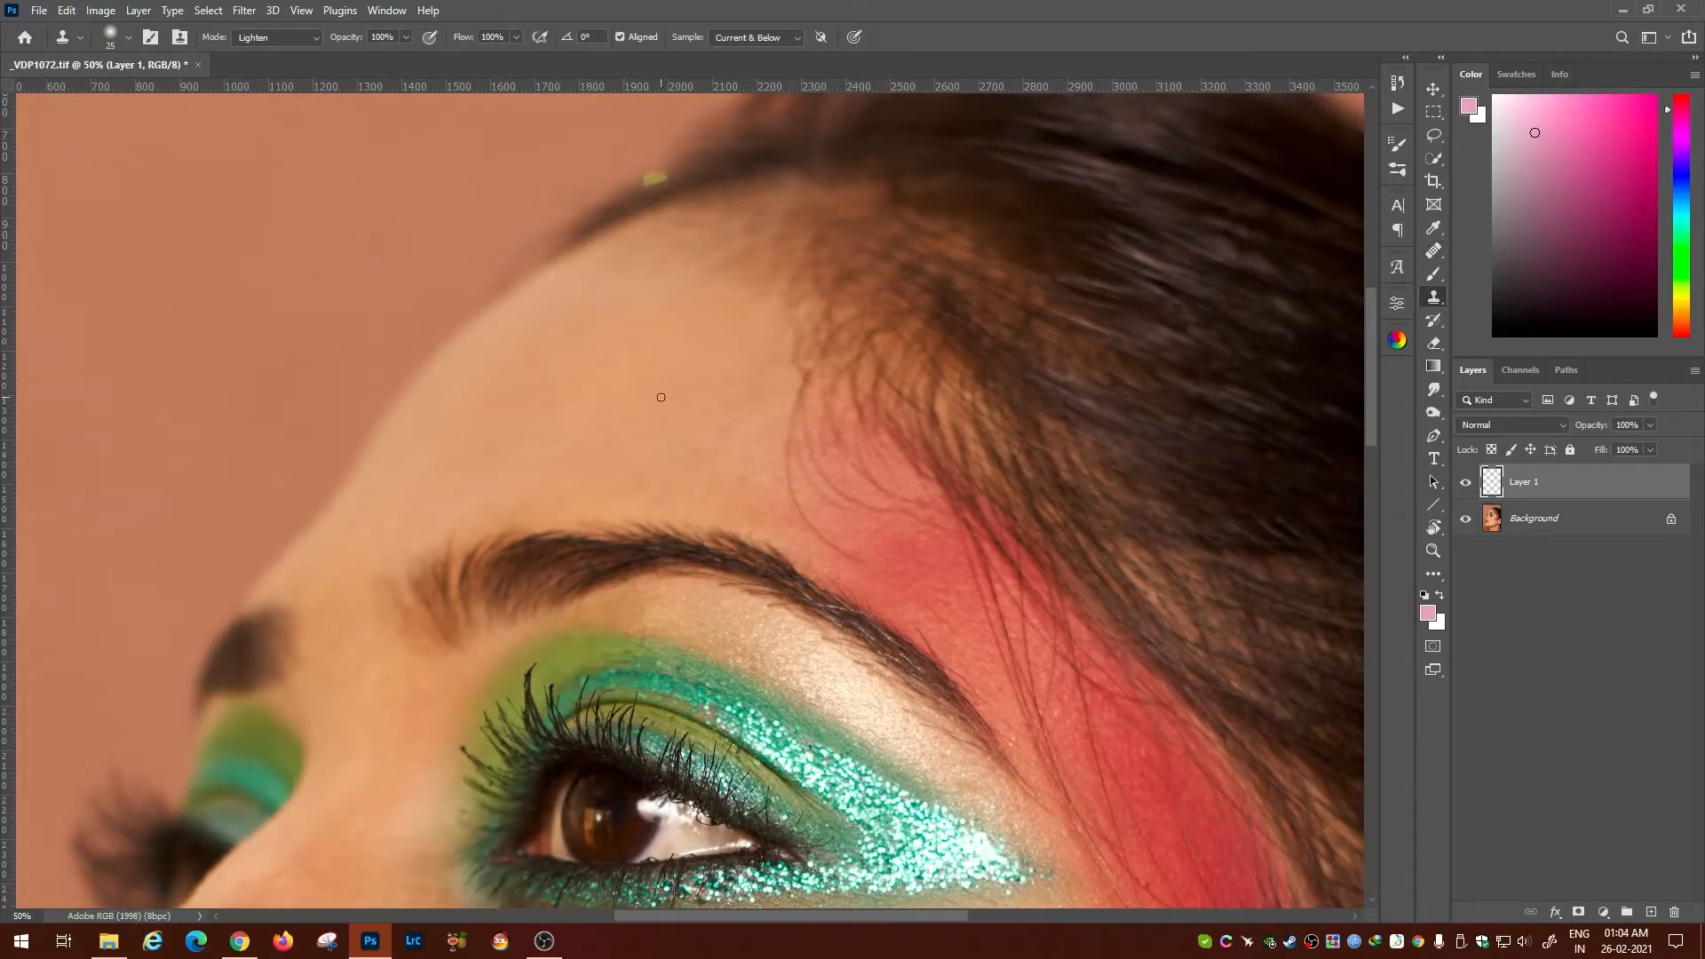
key("0")
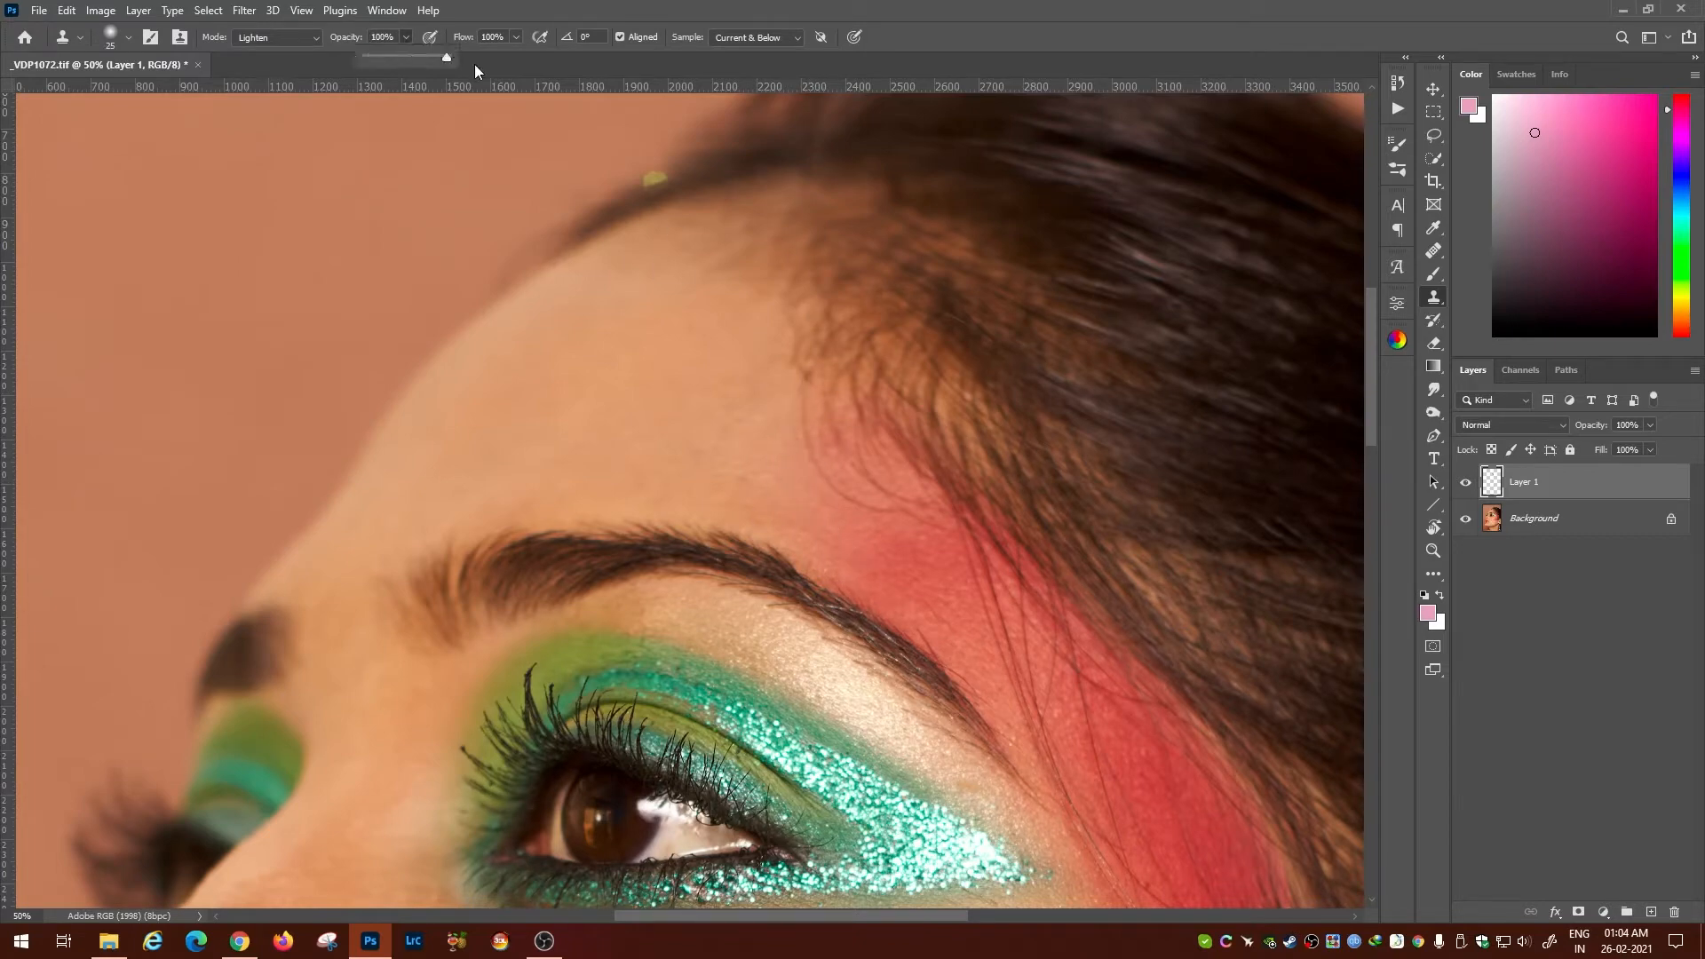
left_click_drag(829, 475, 814, 477)
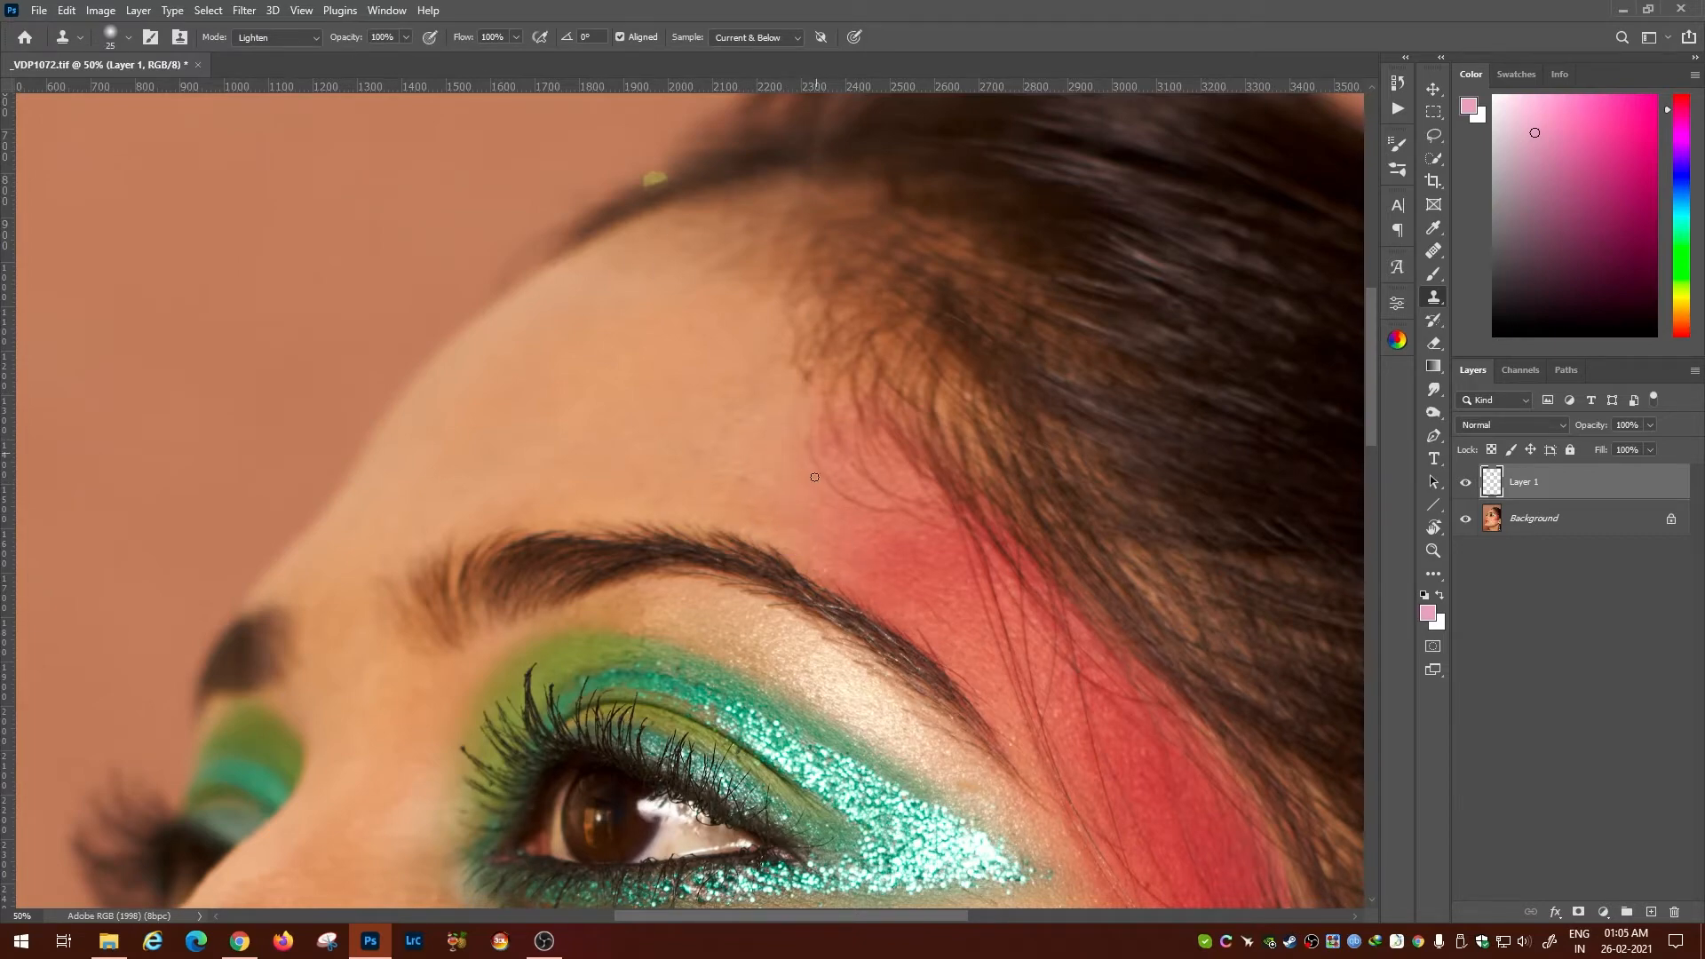
left_click_drag(993, 684, 772, 568)
left_click_drag(625, 338, 601, 288)
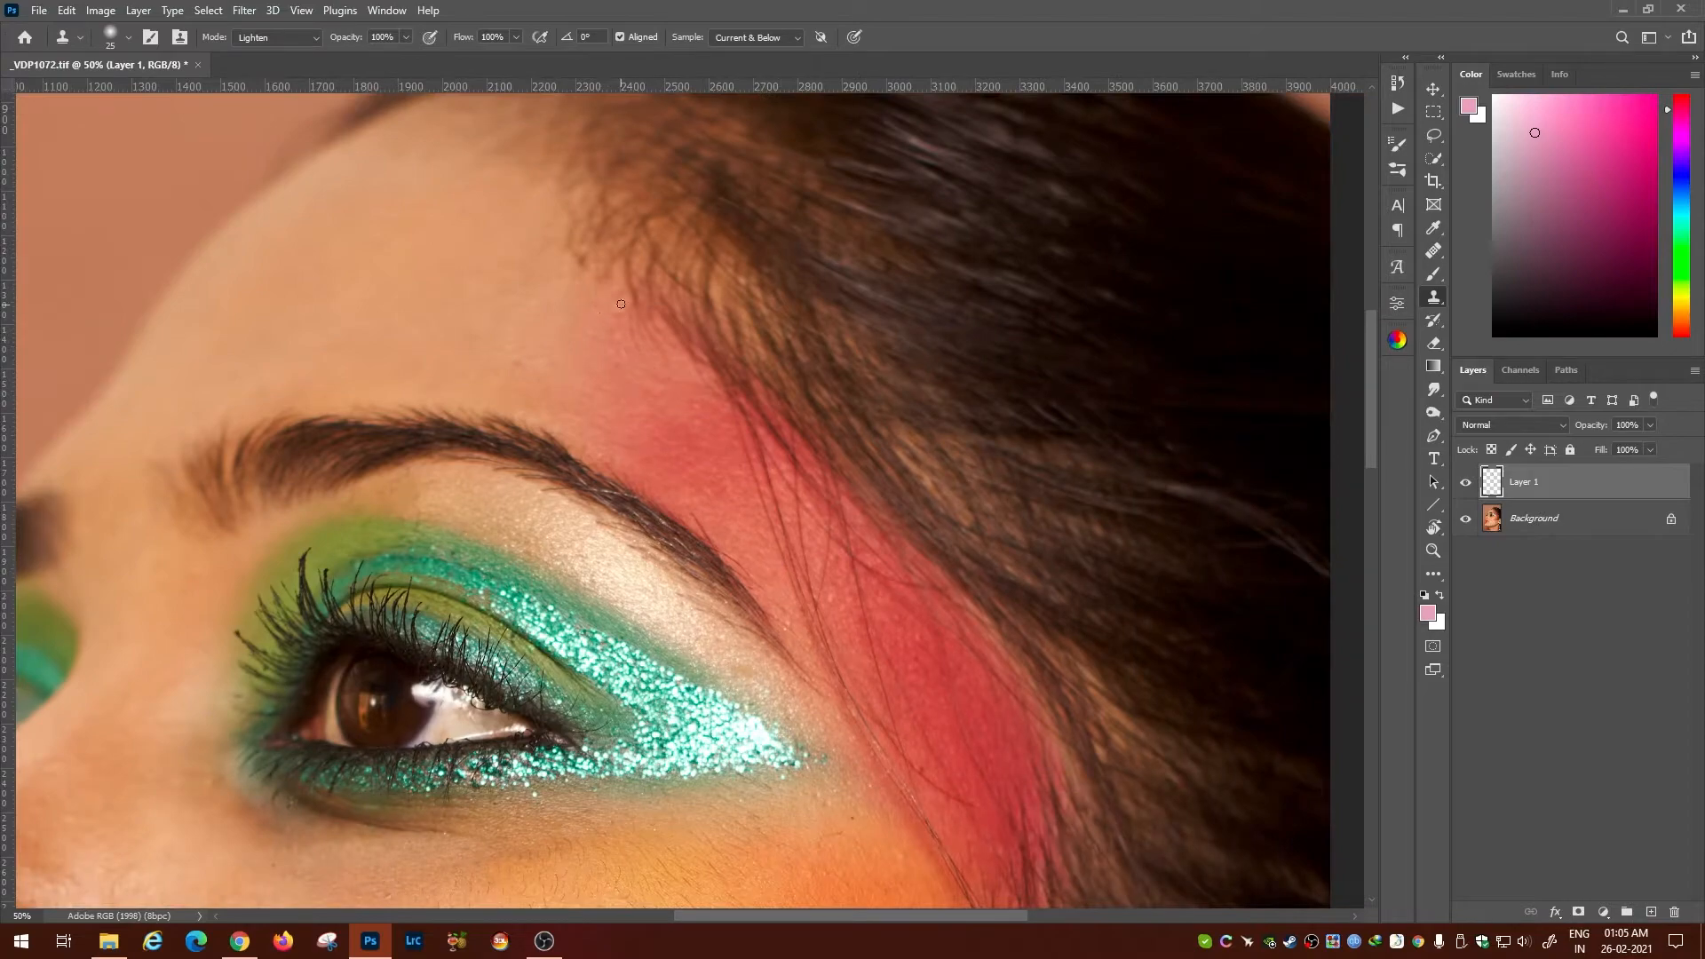
Clean up the stray hairs and specks in the pink temple makeup and beyond the outer corner of the eye.
left_click_drag(713, 535, 639, 373)
left_click_drag(639, 373, 655, 388)
left_click_drag(718, 464, 746, 213)
left_click_drag(810, 429, 917, 376)
left_click(916, 375)
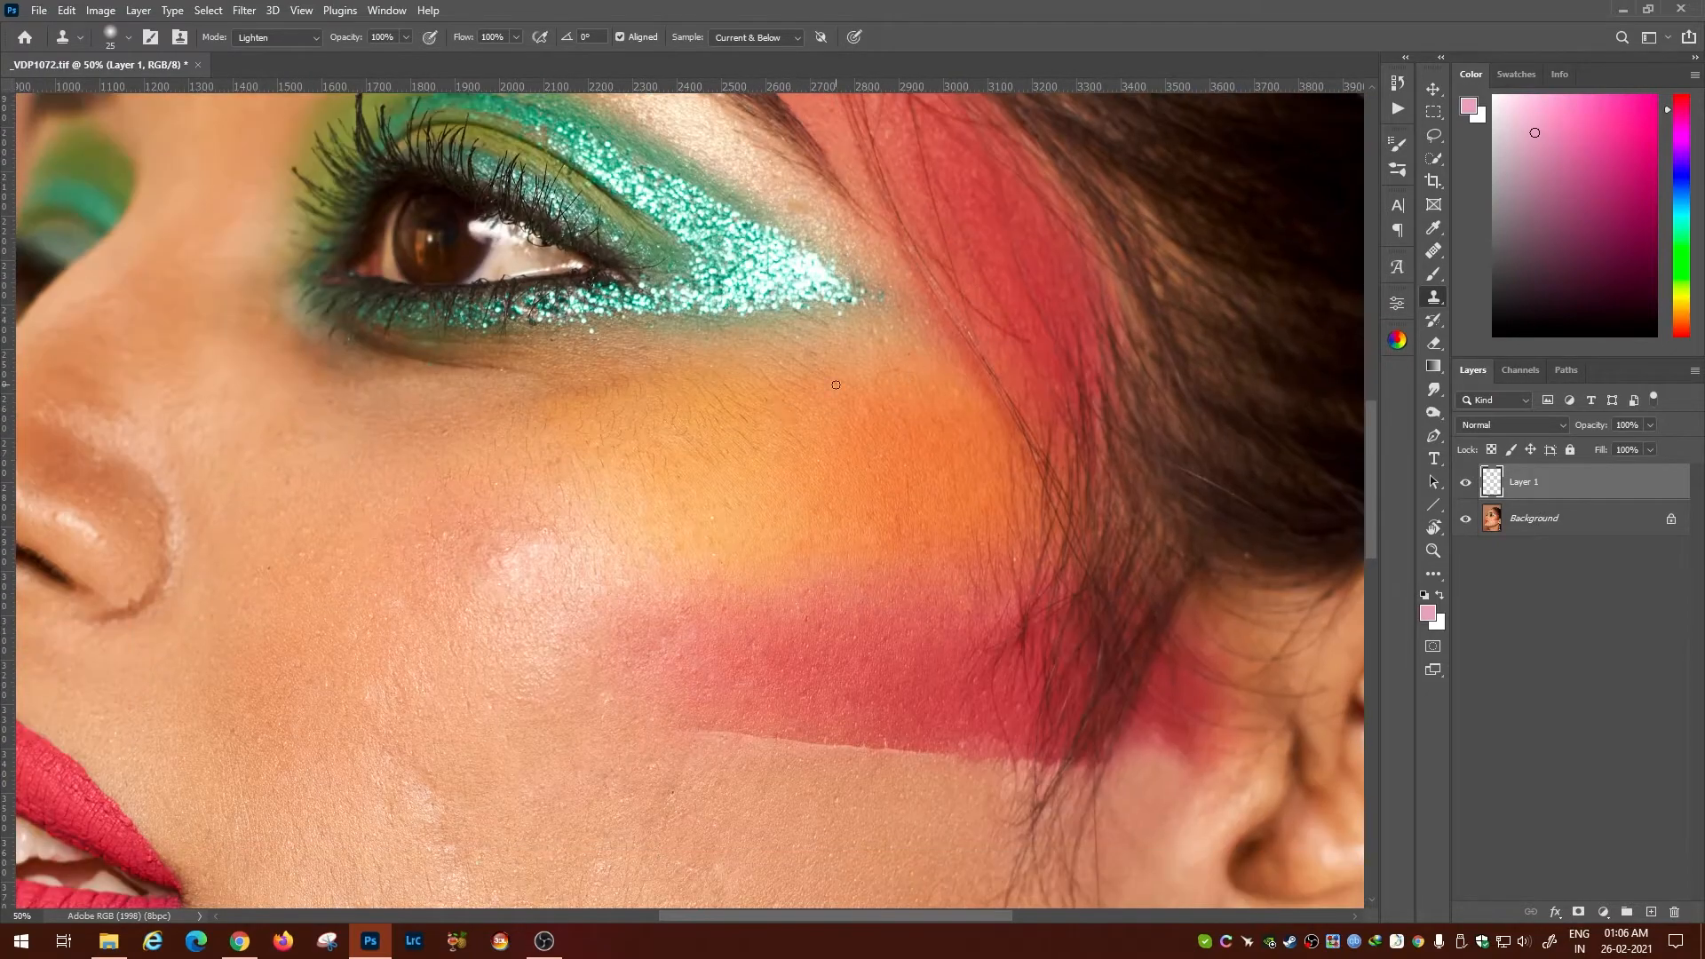
left_click(890, 388)
left_click_drag(912, 708, 979, 496)
Clone smooth skin over the blemishes on the cheek beside the nose, under the eye and around the highlight.
key("ctrl+minus")
left_click_drag(348, 542, 506, 705)
key("ctrl+plus")
left_click(635, 728, "alt")
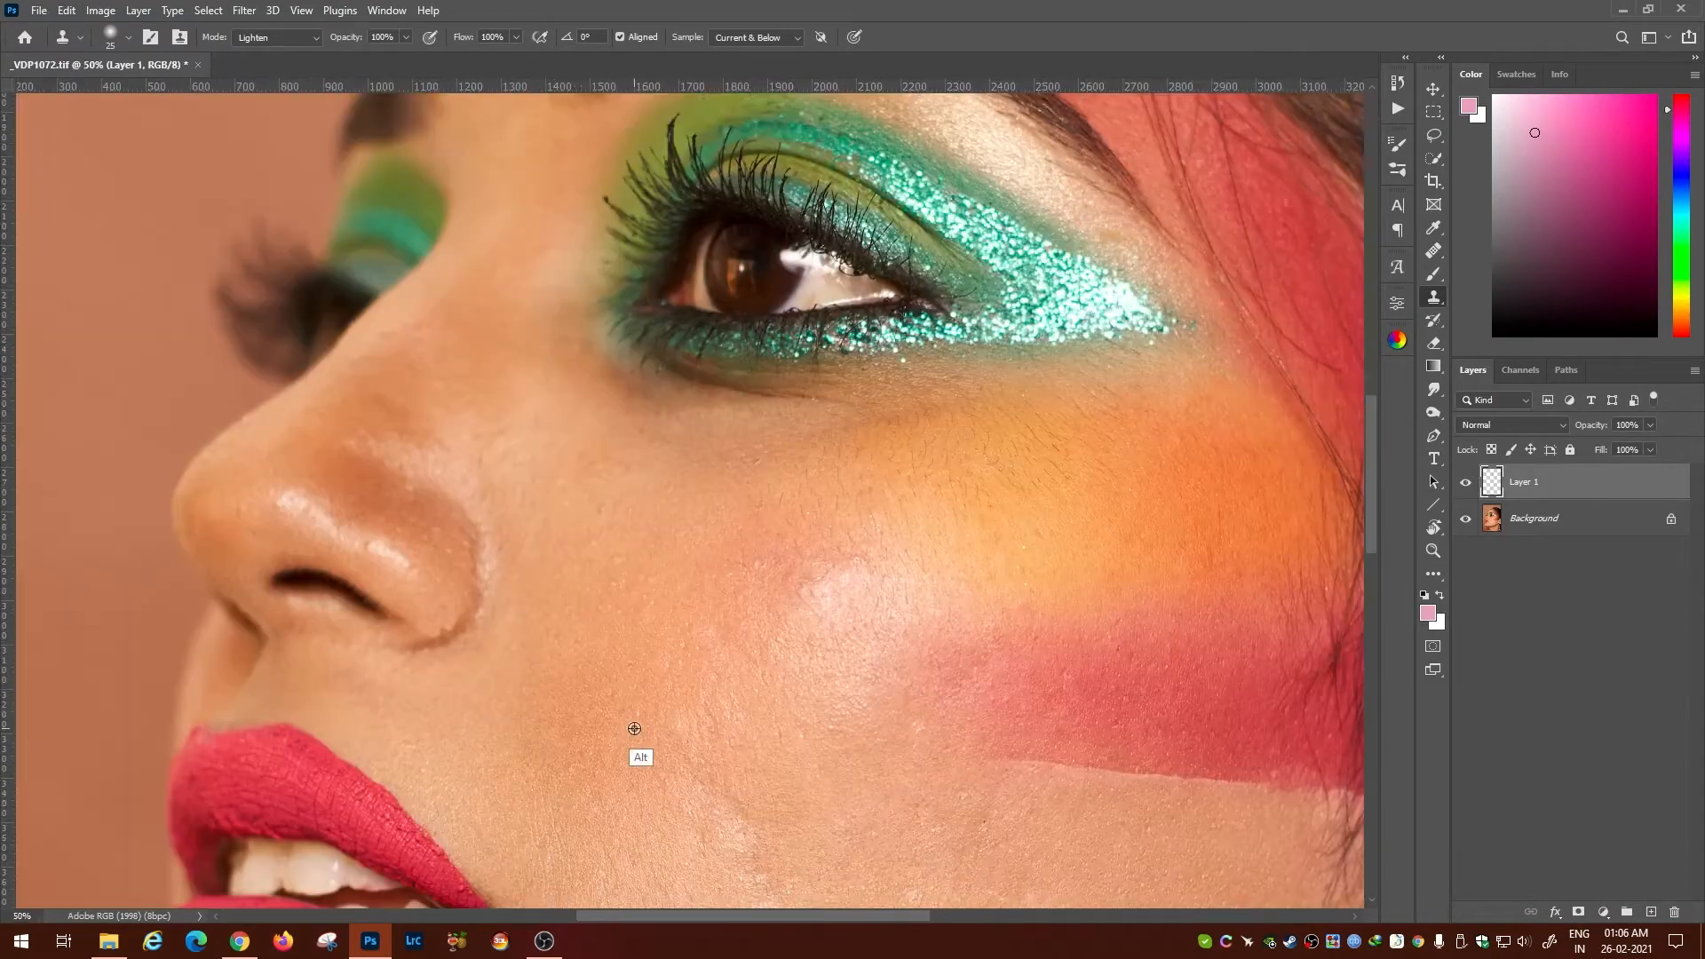
left_click(648, 717)
left_click(641, 483, "alt")
left_click(594, 488, "alt")
left_click(626, 462)
left_click(778, 609, "alt")
left_click_drag(822, 575, 843, 568)
Retouch the small marks on the upper lip and the skin around the mouth with the Clone Stamp.
left_click_drag(590, 722, 708, 492)
key("ctrl+plus")
left_click_drag(529, 745, 730, 591)
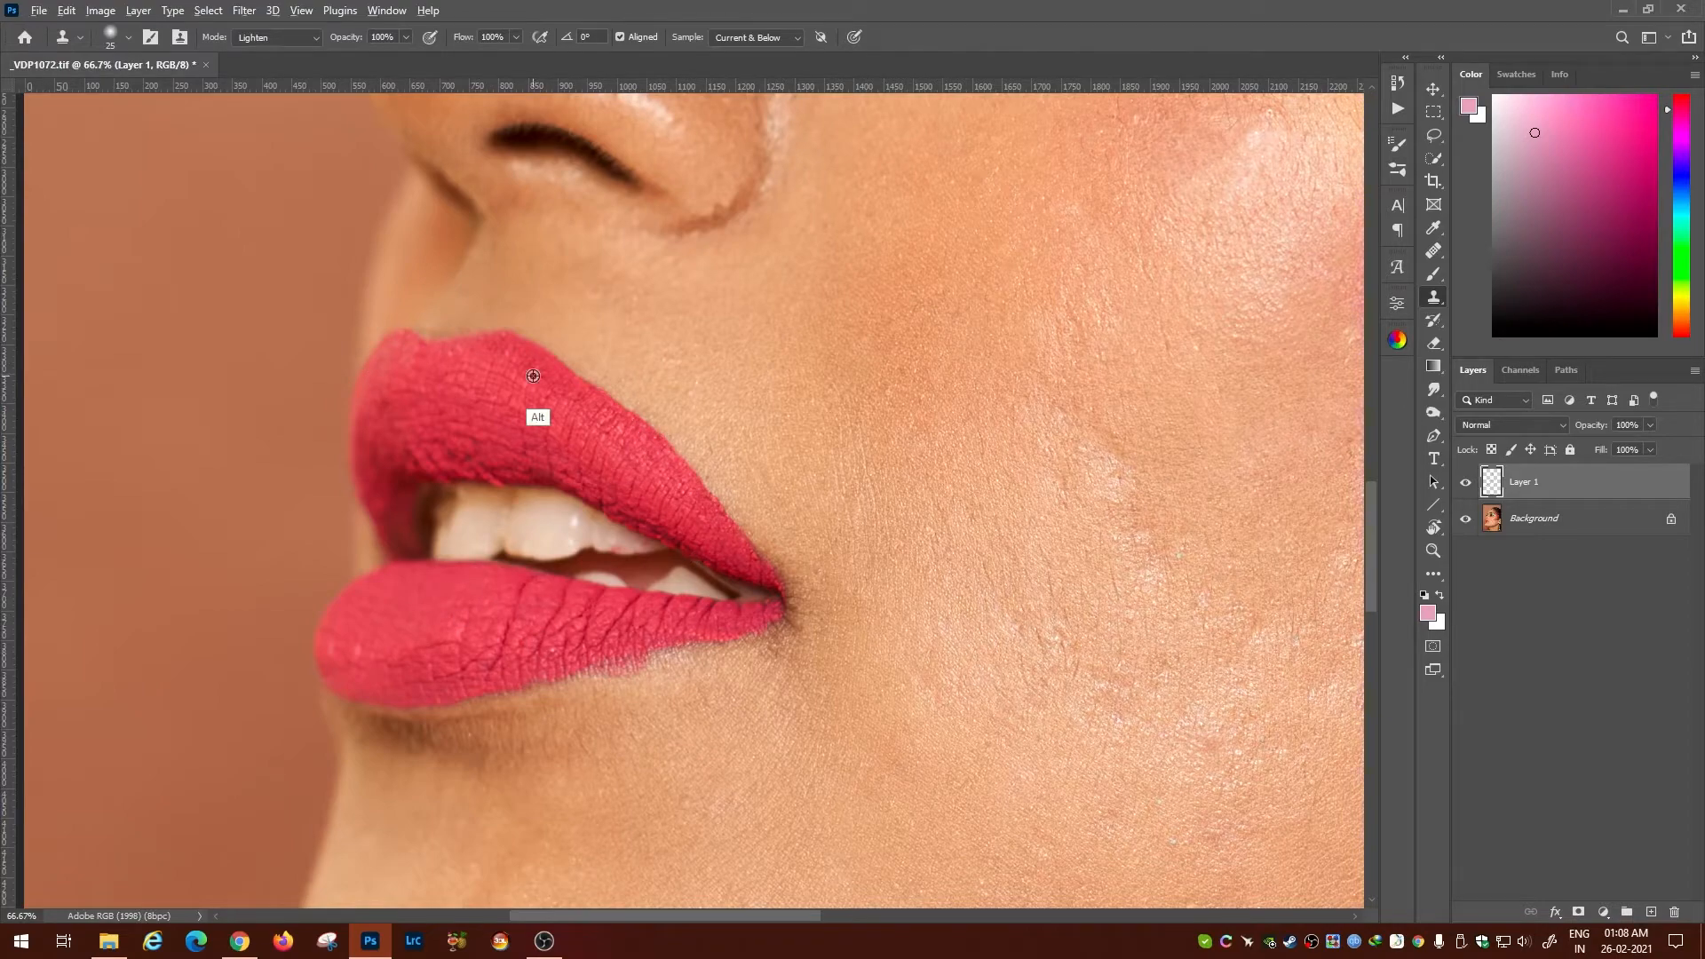
left_click_drag(614, 434, 429, 628)
left_click_drag(533, 234, 531, 380)
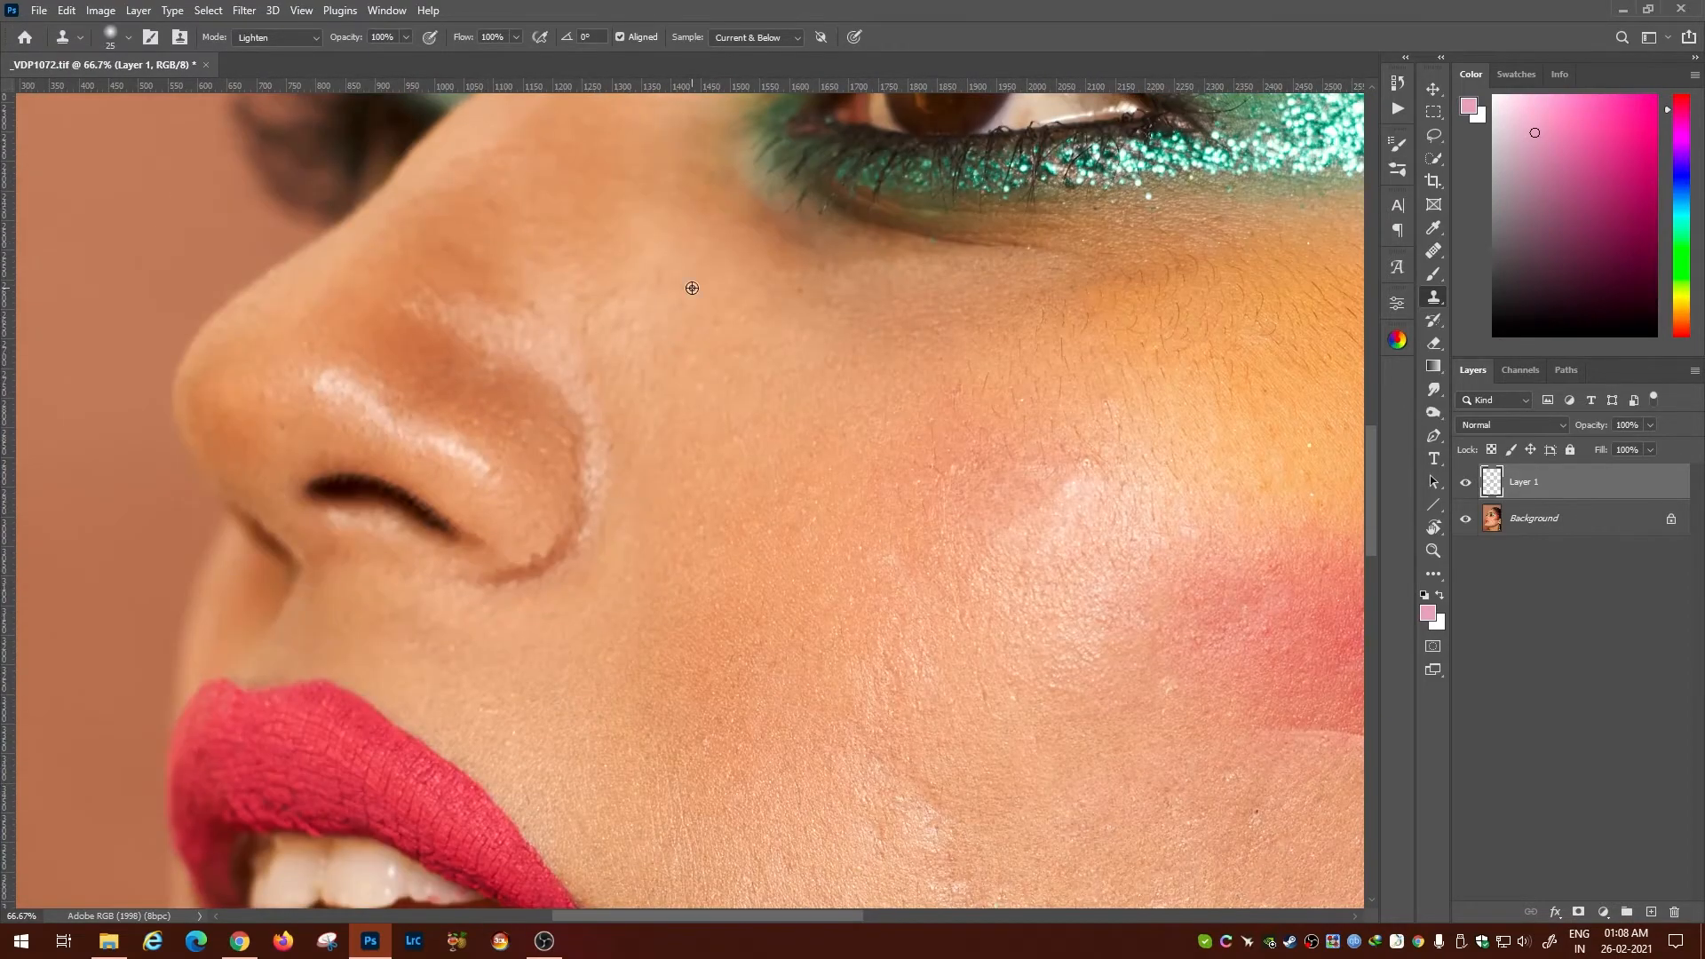
Clone even skin texture along the side of the nose and the area beneath the inner eye.
left_click_drag(712, 182, 602, 169)
left_click_drag(568, 294, 458, 675)
left_click_drag(711, 222, 599, 609)
left_click(751, 370, "alt")
left_click(845, 319)
mouse_move(808, 266)
left_mouse_down()
mouse_move(762, 445)
mouse_move(812, 366)
left_mouse_up()
Blend the pink temple makeup above the eyebrow with the Clone Stamp at 30% opacity.
key("ctrl+minus")
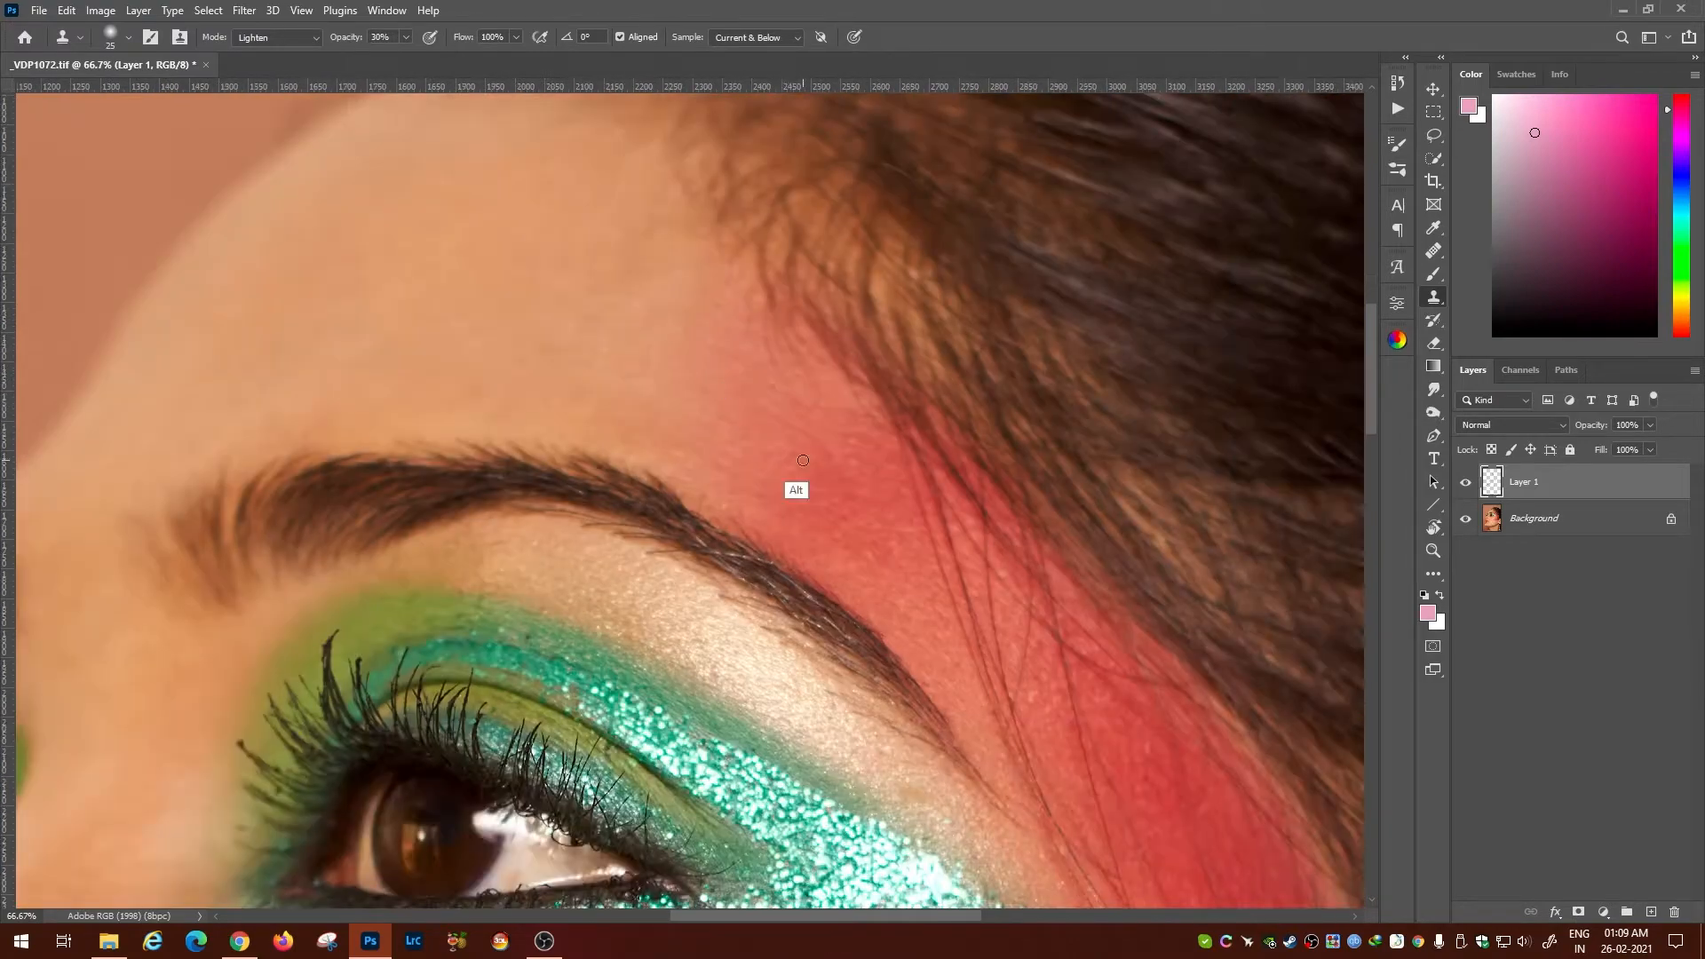
key("ctrl+minus")
key("ctrl+minus")
key("ctrl+plus")
key("ctrl+plus")
left_click_drag(651, 453, 815, 524)
Add a new layer above Layer 1 and set the Clone Stamp mode to Darken.
key("ctrl+shift+alt+n")
left_click(275, 37)
left_click(252, 106)
key("ctrl+minus")
key("ctrl+minus")
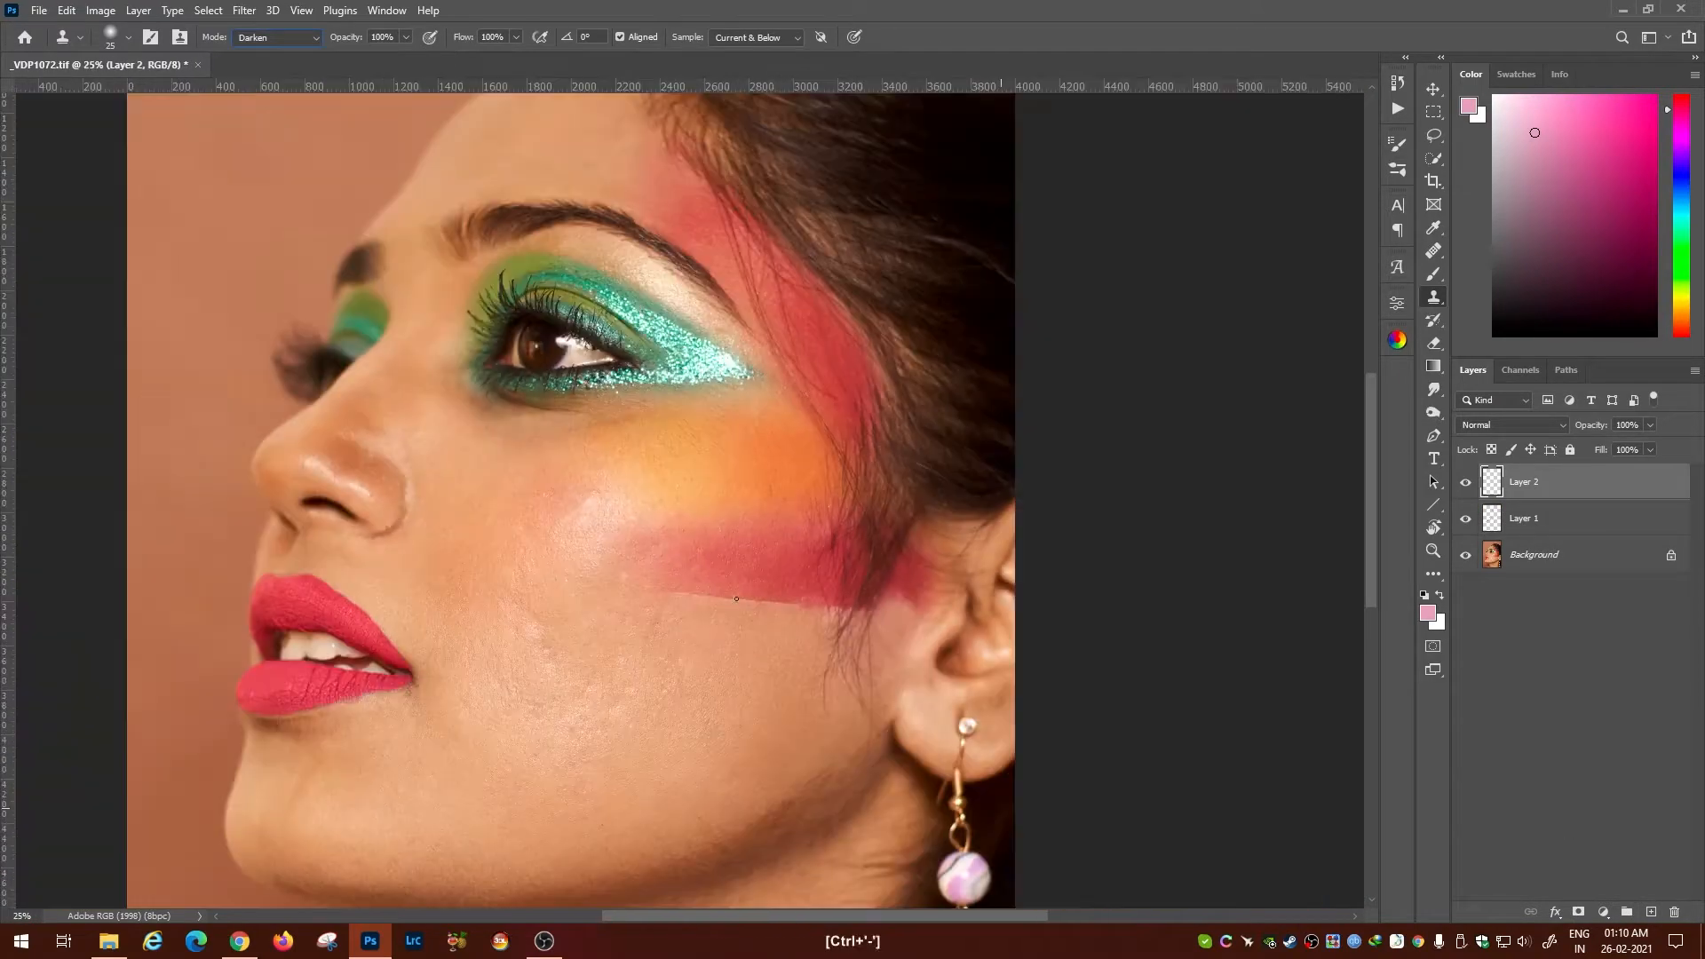
Adjust the clone brush and cover the light specks in the orange and pink makeup near the hair.
key("ctrl+plus")
key("ctrl+plus")
key("bracketright")
key("bracketright")
right_click(943, 699)
left_click(1040, 685)
key("Return")
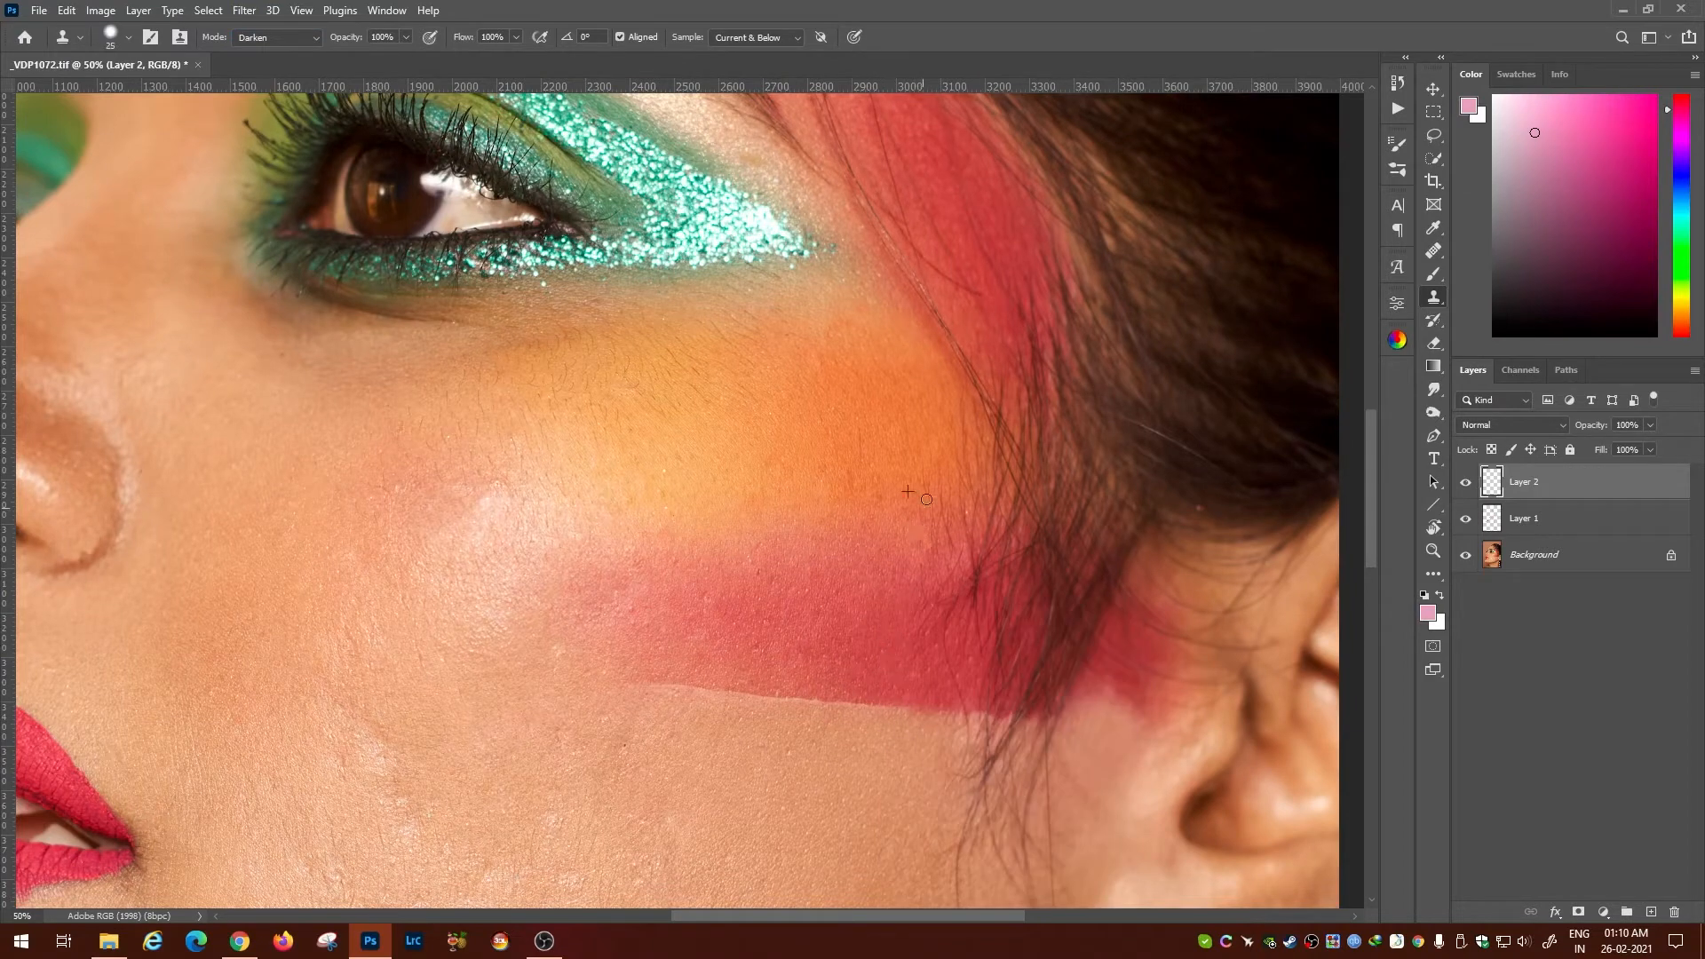
right_click(927, 499)
key("Return")
left_click_drag(940, 630, 954, 604)
Enlarge the clone brush to 50 px, adjust its edge, and clone pink over the light line below the cheek stripe.
key("bracketright")
key("bracketright")
key("bracketright")
key("bracketright")
key("bracketright")
right_click(954, 711)
left_click(1040, 689)
key("Return")
left_click(659, 700, "alt")
left_click_drag(690, 698, 950, 708)
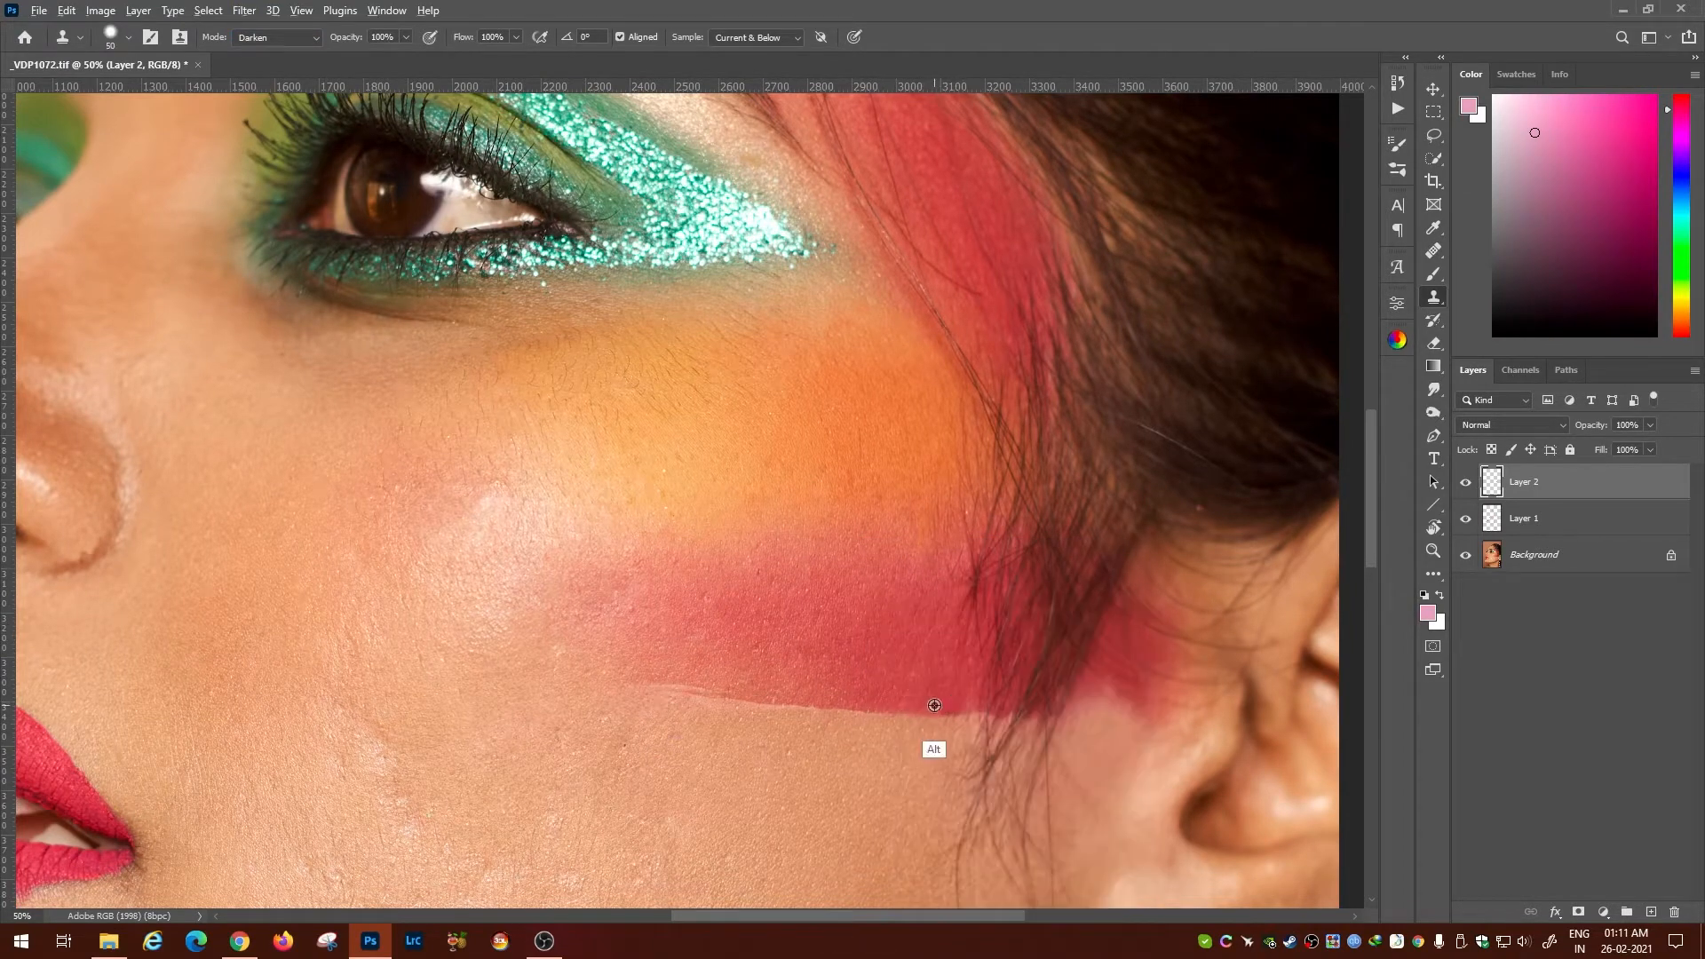
Clone a straight, clean lower edge along the pink cheek stripe using color sampled from the stripe.
left_click(935, 705, "alt")
left_click(766, 701)
key("ctrl+z")
left_click(908, 682, "alt")
left_click(911, 710)
left_click(734, 701, "shift")
Try to extend the pink stripe's inner end towards the nose with the Clone Stamp.
left_click(797, 678, "alt")
mouse_move(760, 665)
left_mouse_down()
mouse_move(730, 651)
mouse_move(609, 677)
left_mouse_up()
right_click(717, 638)
left_click(1020, 45)
left_click(826, 693, "alt")
key("ctrl+z")
Lower the Clone Stamp opacity to 19% and clone pink over the ragged lower edge at the stripe's inner end.
left_click_drag(348, 37, 276, 38)
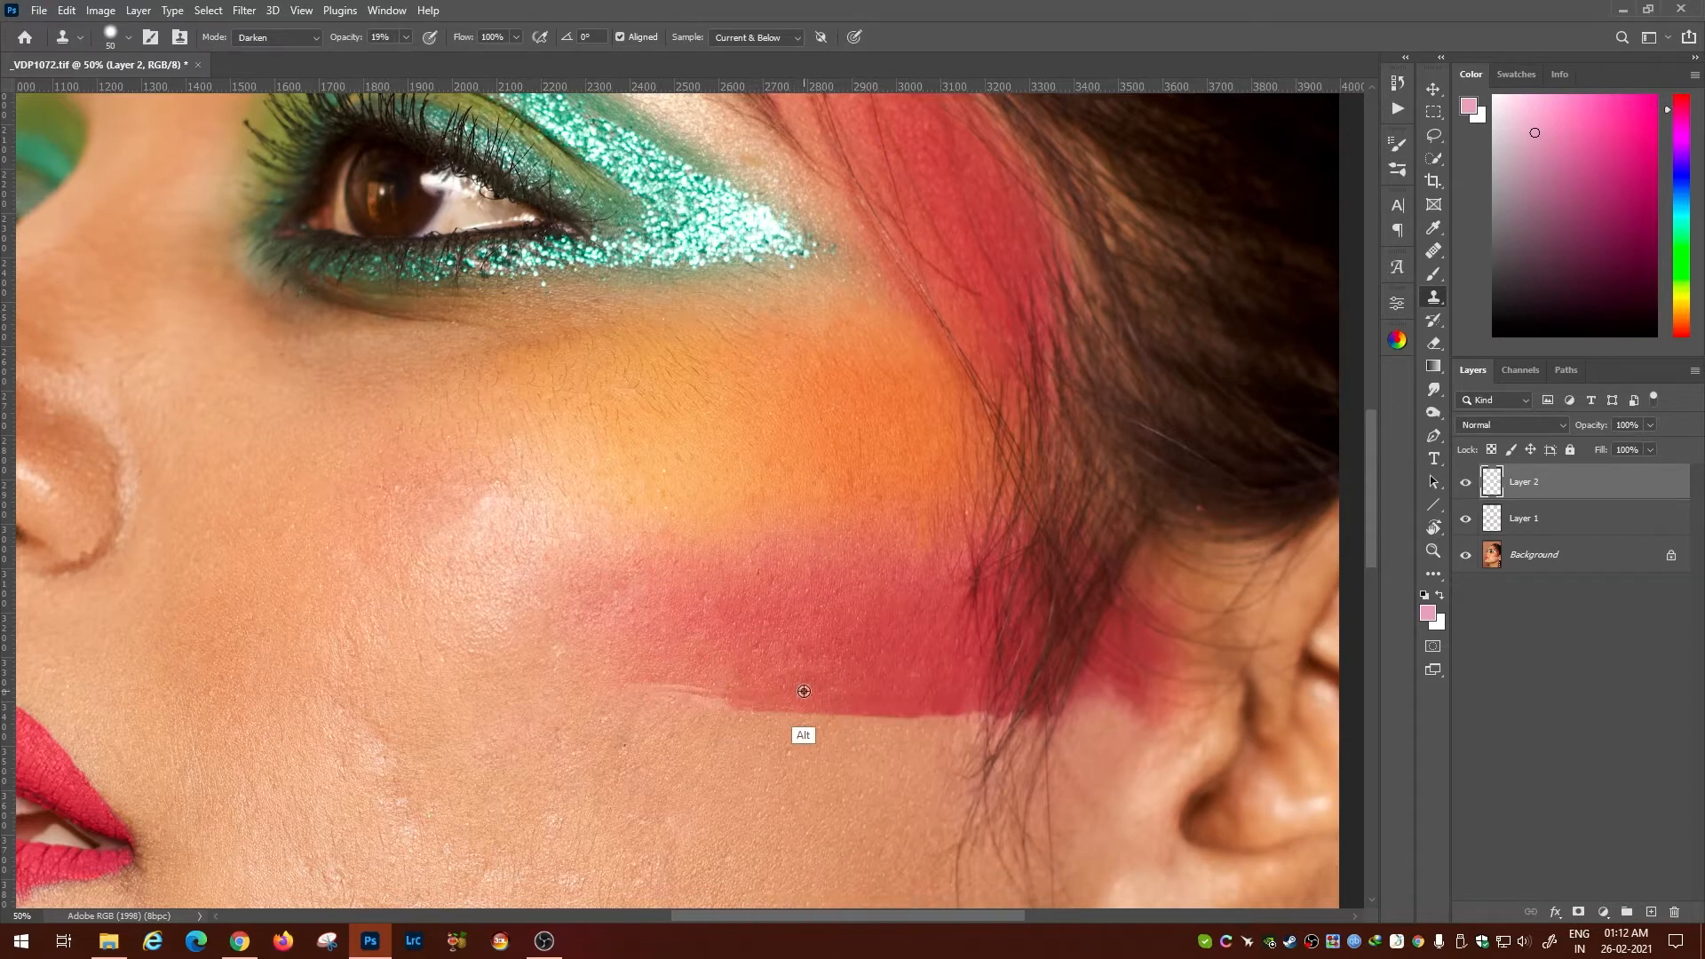
left_click(804, 691, "alt")
left_click_drag(693, 699, 743, 704)
Enlarge the clone brush, raise its opacity to 53%, and fill out the inner end of the pink stripe.
key("bracketright")
key("bracketright")
key("bracketright")
mouse_move(406, 37)
left_mouse_down()
mouse_move(477, 61)
mouse_move(432, 62)
left_mouse_up()
left_click(790, 683, "alt")
left_click_drag(708, 687, 626, 682)
left_click_drag(803, 656, 782, 633)
left_click_drag(655, 688, 711, 604)
Reduce the clone brush to 20 px and refine the lower edge of the pink stripe near its inner end.
key("bracketleft")
key("bracketleft")
key("bracketleft")
key("bracketleft")
key("bracketleft")
key("bracketleft")
left_click_drag(719, 703, 695, 703)
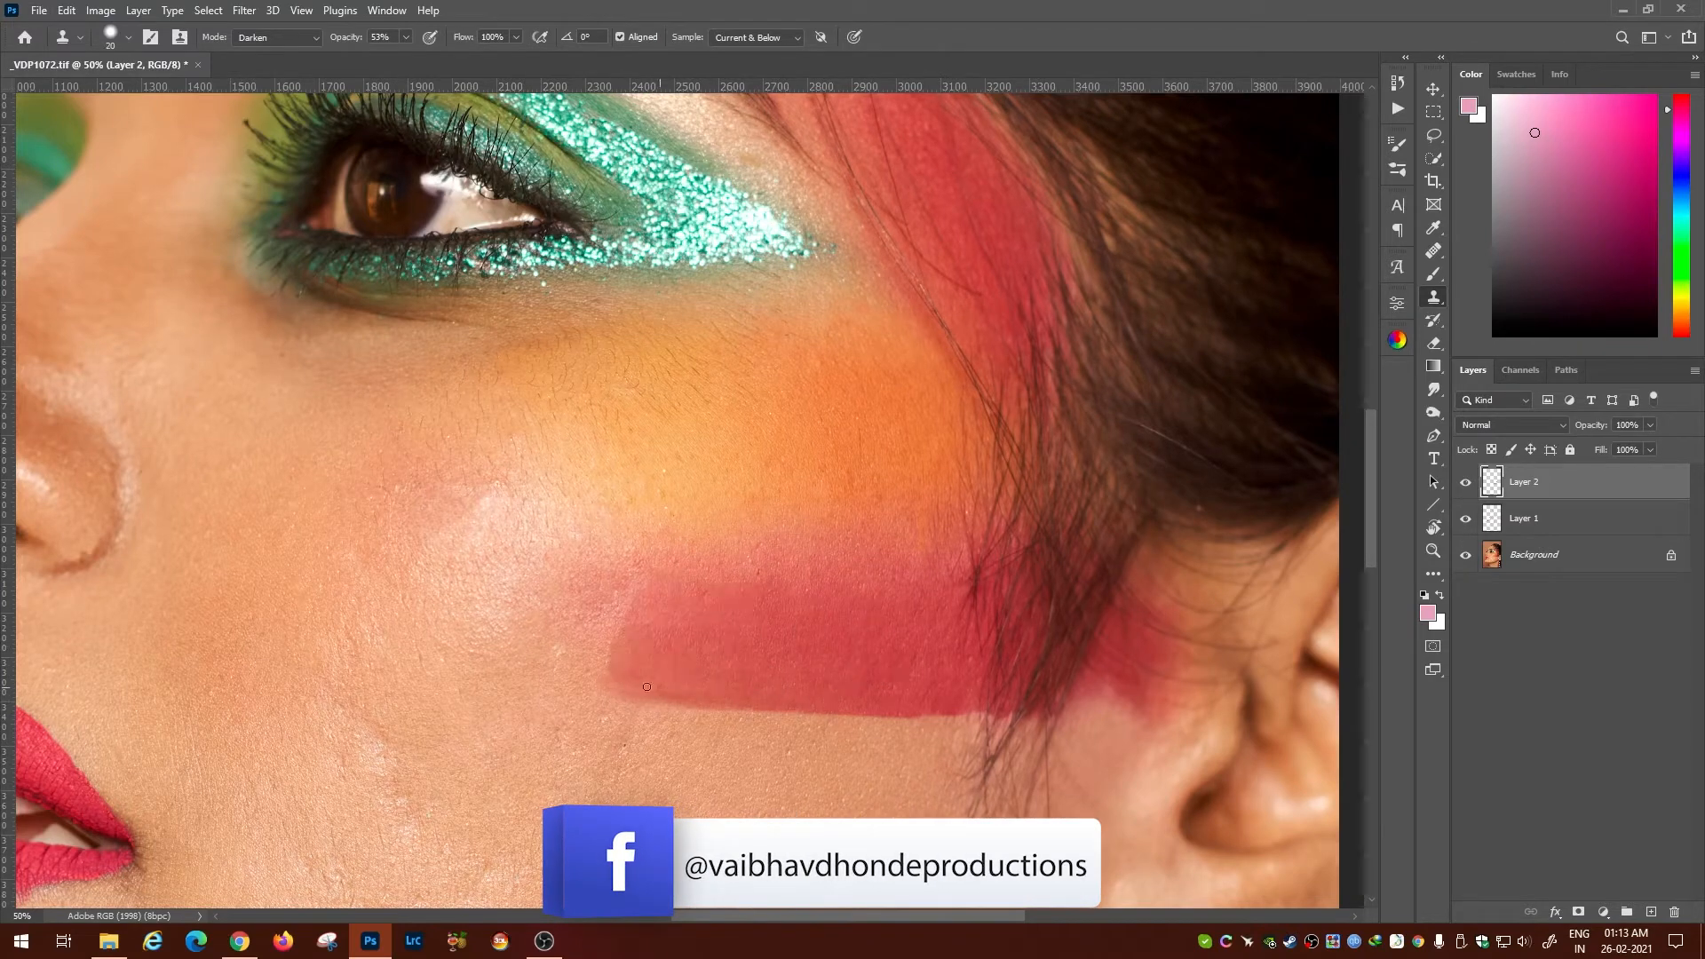
Fade the inner end of the pink stripe with a 400 px Eraser at 8% flow, stepping back in the history to redo it.
left_click(1433, 343)
right_click(473, 608)
mouse_move(587, 627)
left_mouse_down()
mouse_move(658, 587)
mouse_move(696, 609)
left_mouse_up()
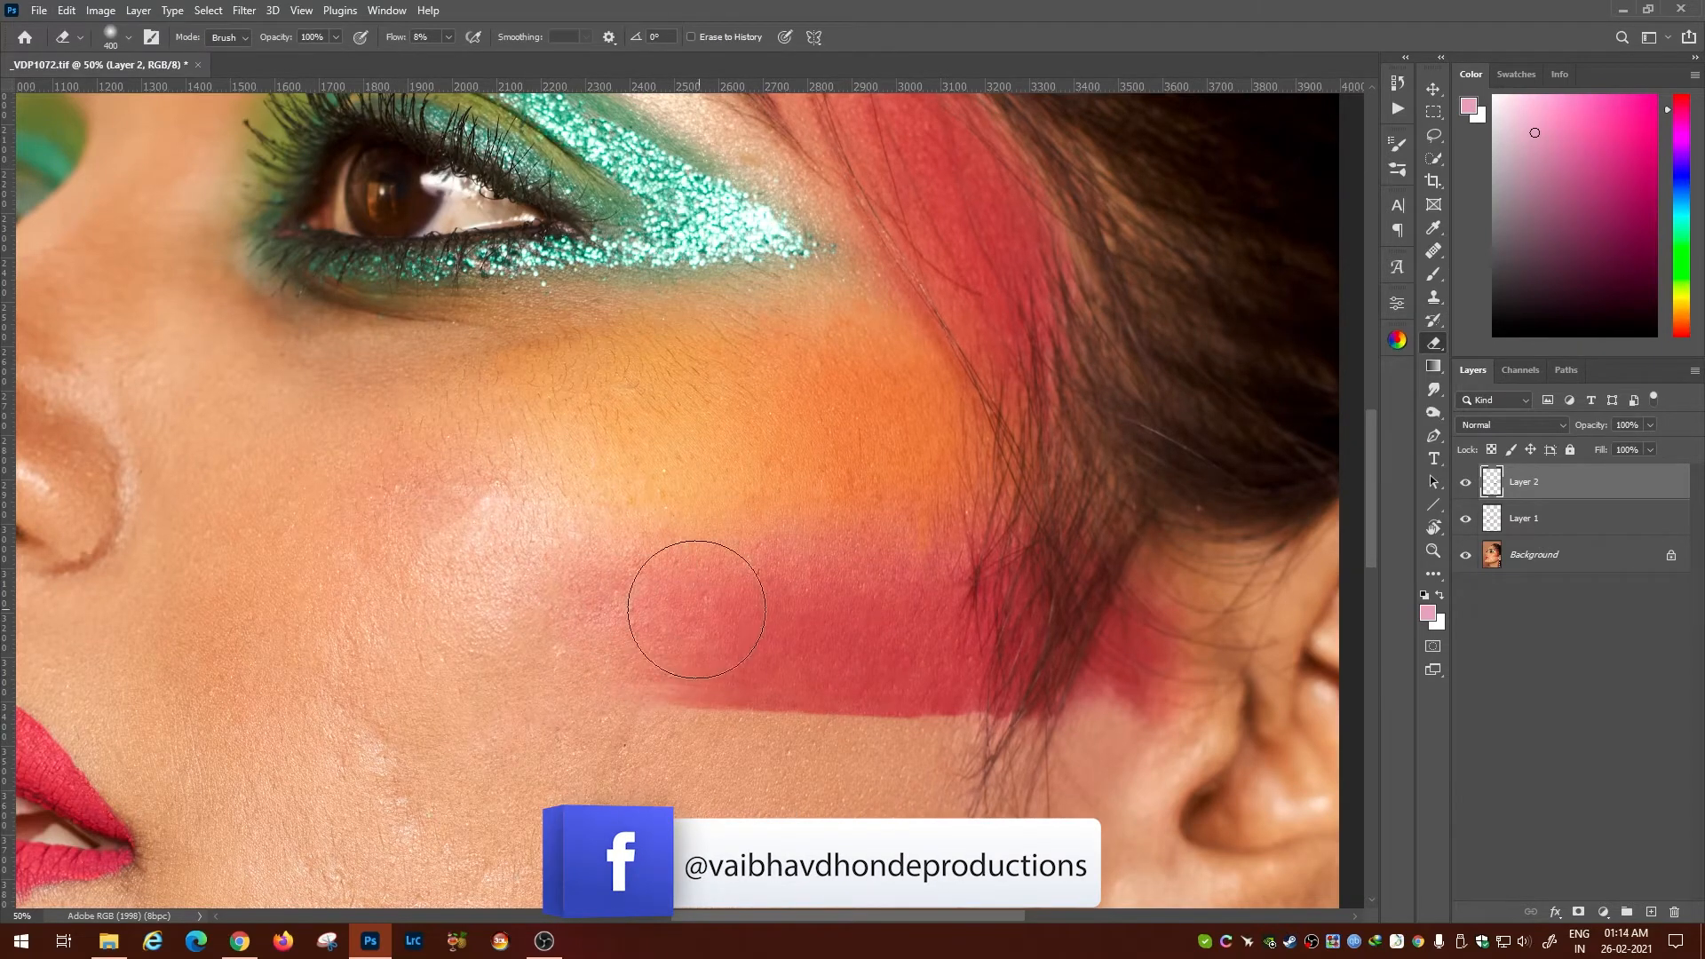
left_click(1398, 83)
left_click(1235, 239)
left_click(1398, 82)
mouse_move(583, 592)
left_mouse_down()
mouse_move(565, 632)
mouse_move(665, 555)
left_mouse_up()
key("ctrl+minus")
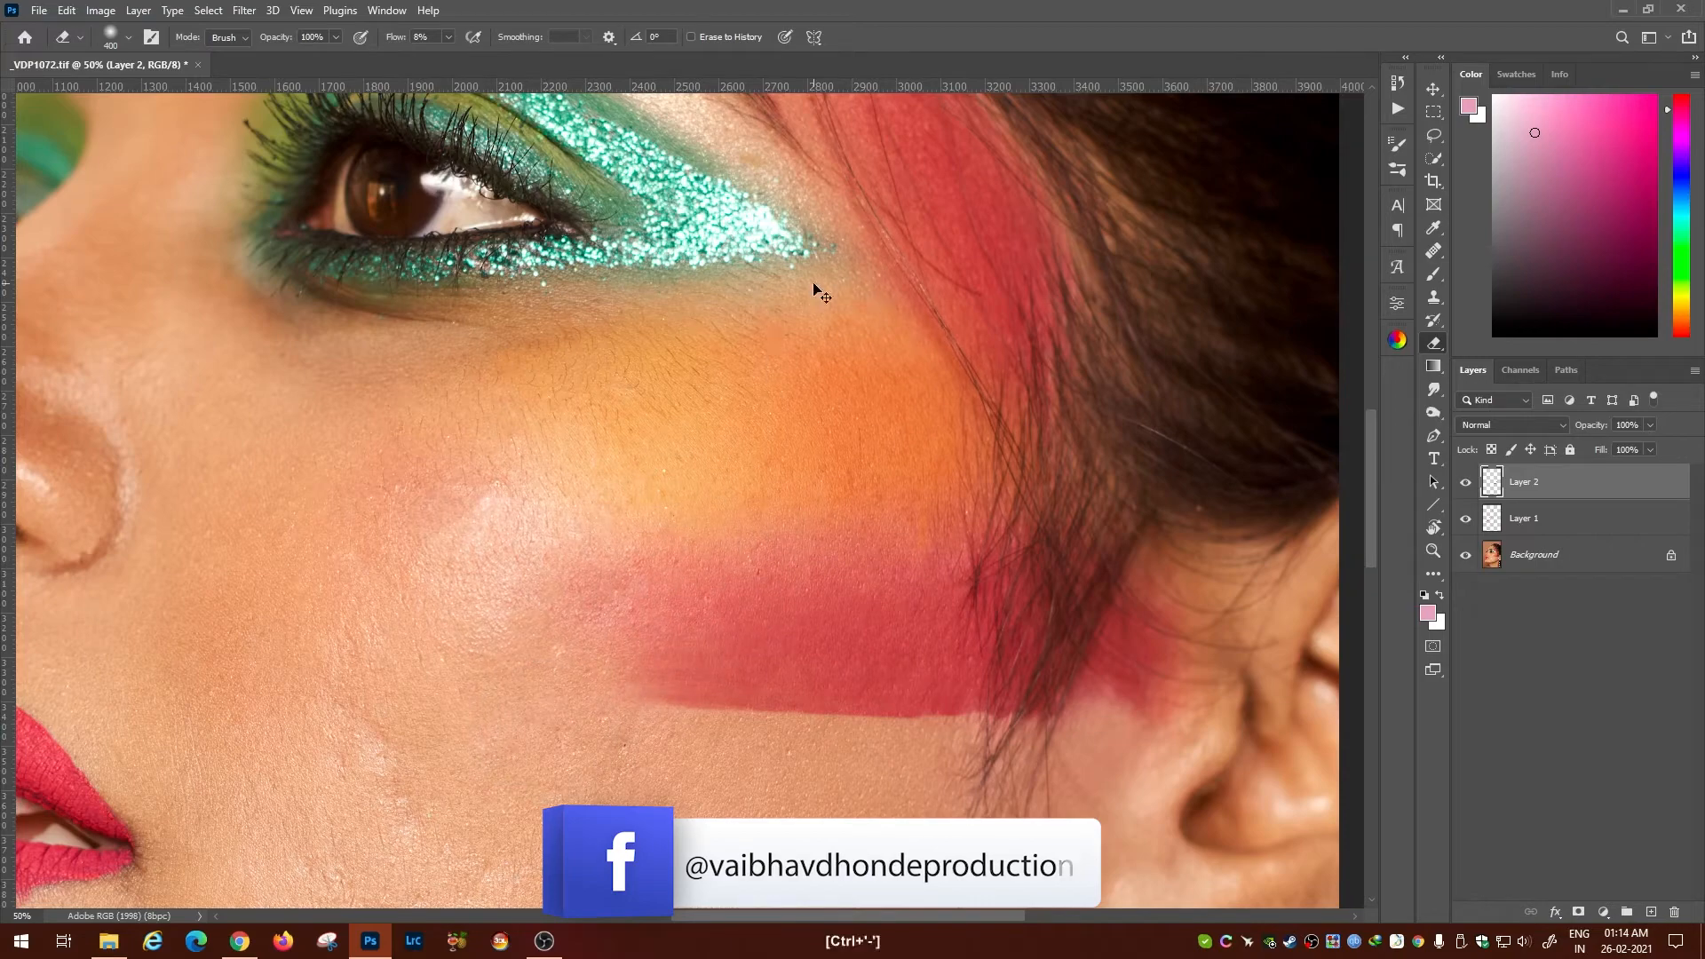
Extend the stripe's inner end with a 70 px clone brush at 53% opacity and soften it with the Eraser.
key("s")
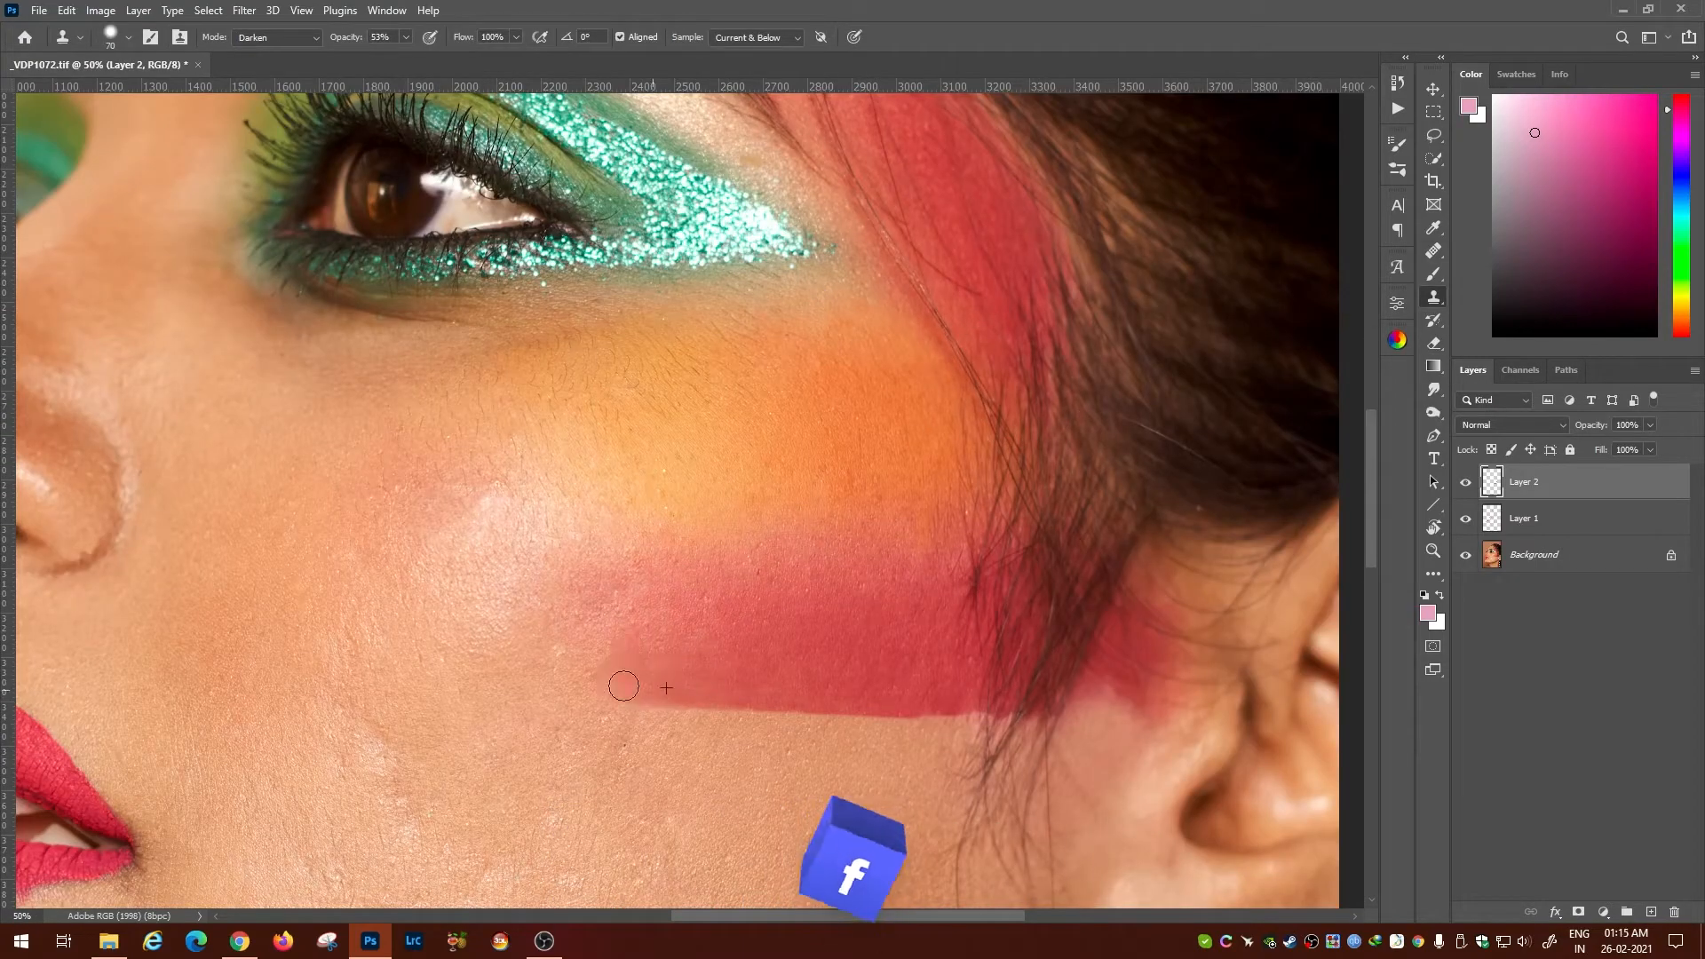
mouse_move(623, 686)
left_mouse_down()
mouse_move(610, 636)
mouse_move(682, 643)
left_mouse_up()
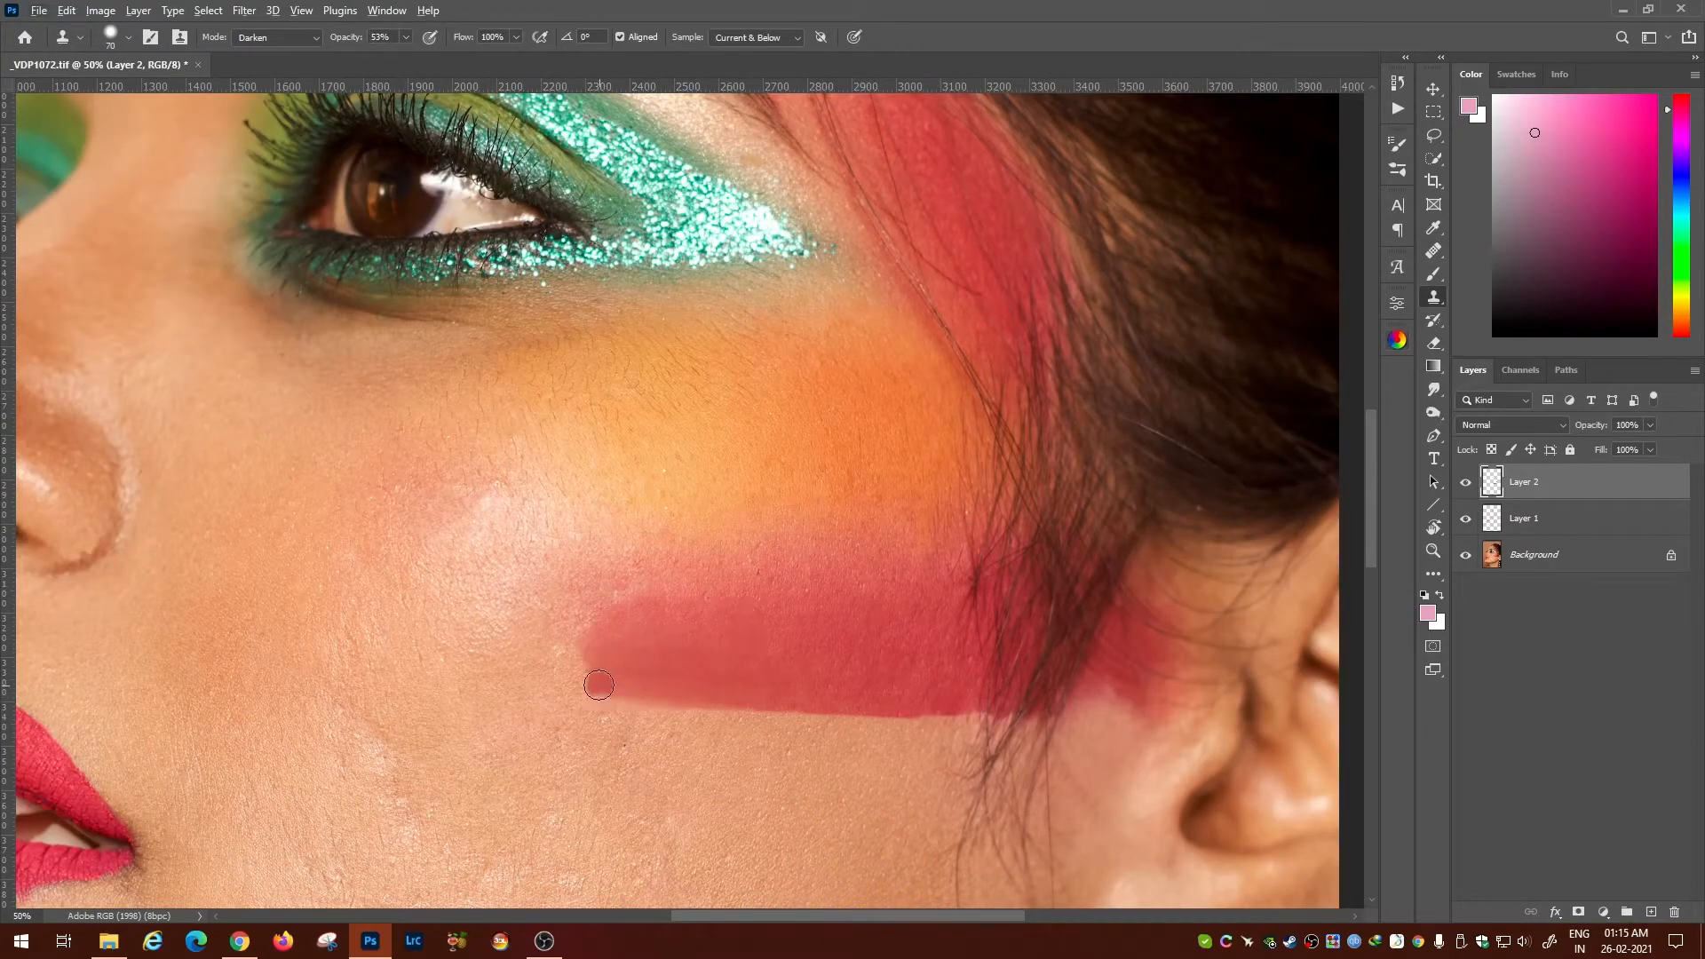
mouse_move(598, 684)
left_mouse_down()
mouse_move(555, 626)
mouse_move(575, 514)
mouse_move(553, 709)
mouse_move(539, 704)
left_mouse_up()
key("e")
left_click_drag(681, 545, 919, 521)
Blend the stripe's inner end and upper border into the skin with an 80 px clone brush at 9% opacity.
key("s")
left_click(948, 661, "alt")
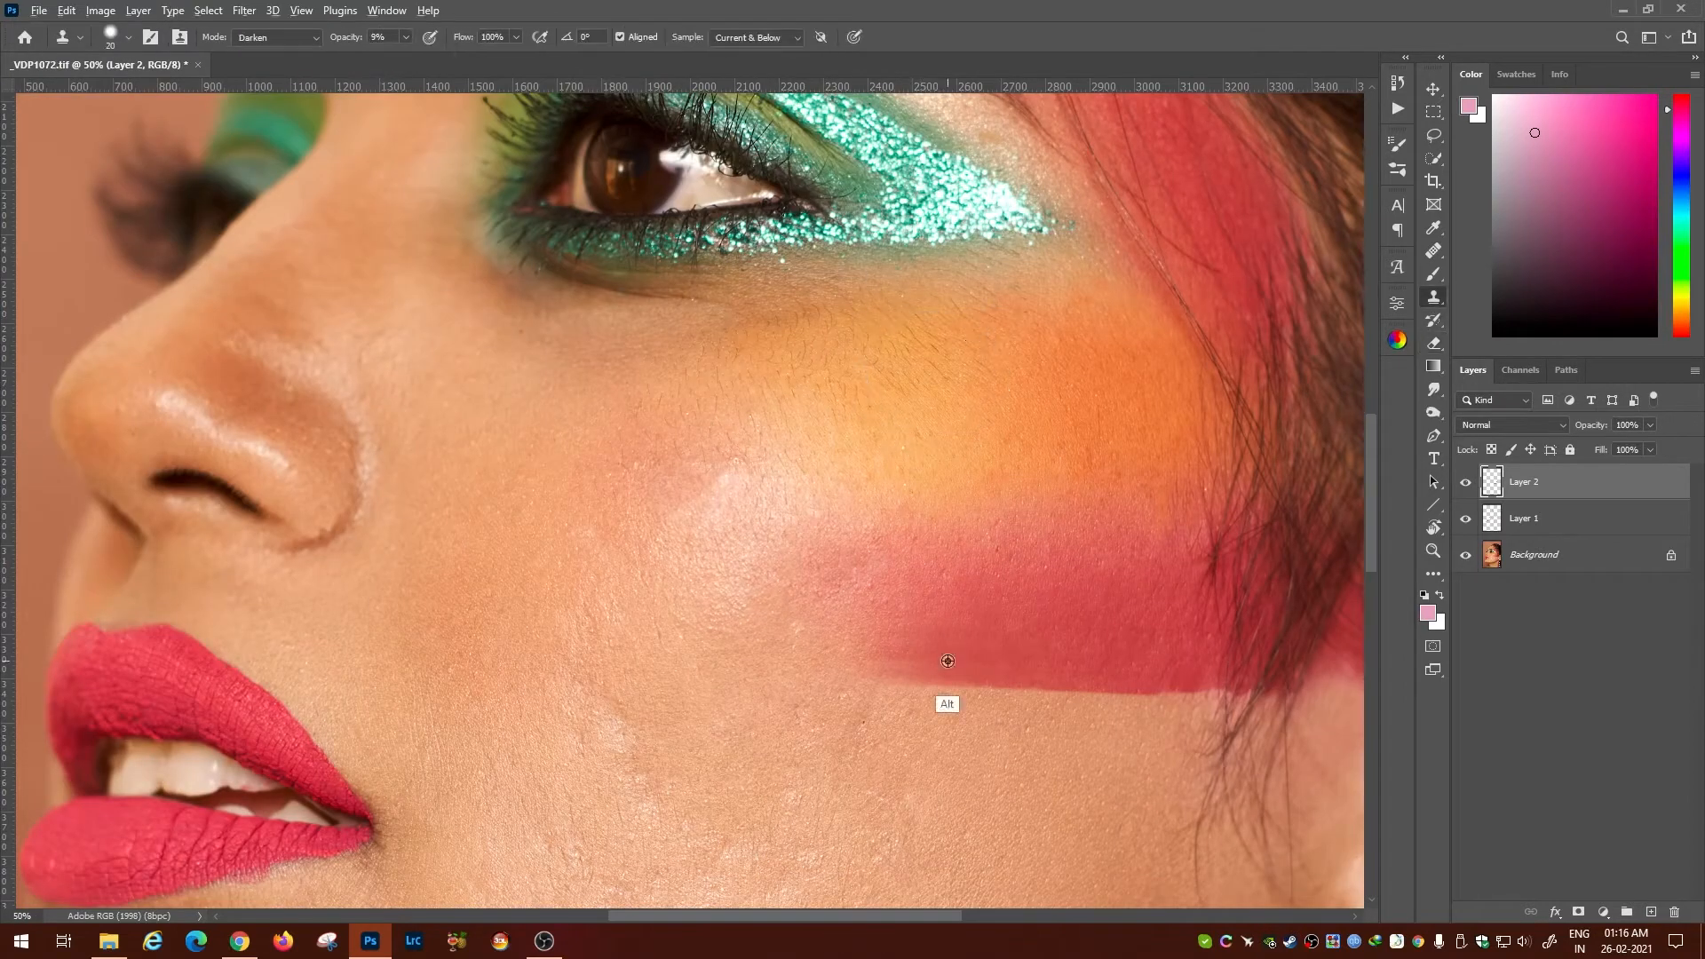
key("bracketright")
key("bracketright")
key("bracketright")
key("bracketright")
key("bracketright")
key("bracketright")
left_click(956, 655, "alt")
mouse_move(790, 604)
left_mouse_down()
mouse_move(849, 522)
mouse_move(812, 620)
left_mouse_up()
left_click(864, 465, "alt")
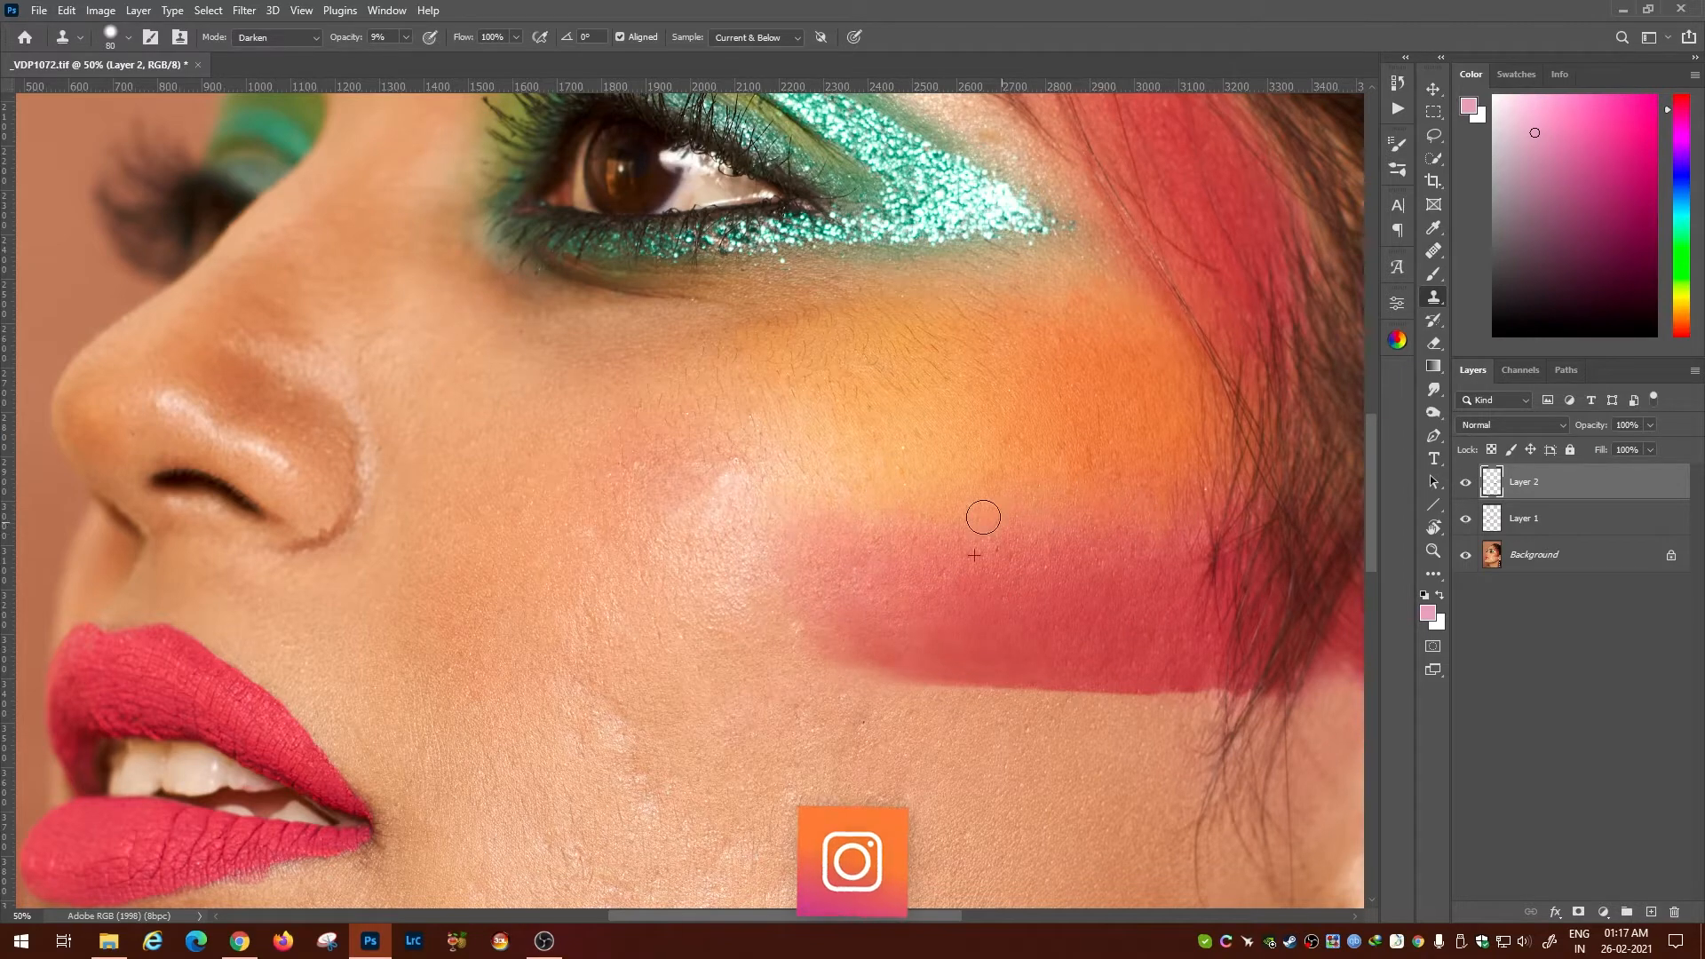
Reduce the clone brush to 20 px and tidy the stripe's lower edge near the ear at 20% opacity.
key("bracketleft")
key("bracketleft")
key("bracketleft")
key("bracketleft")
key("bracketleft")
key("bracketleft")
key("4")
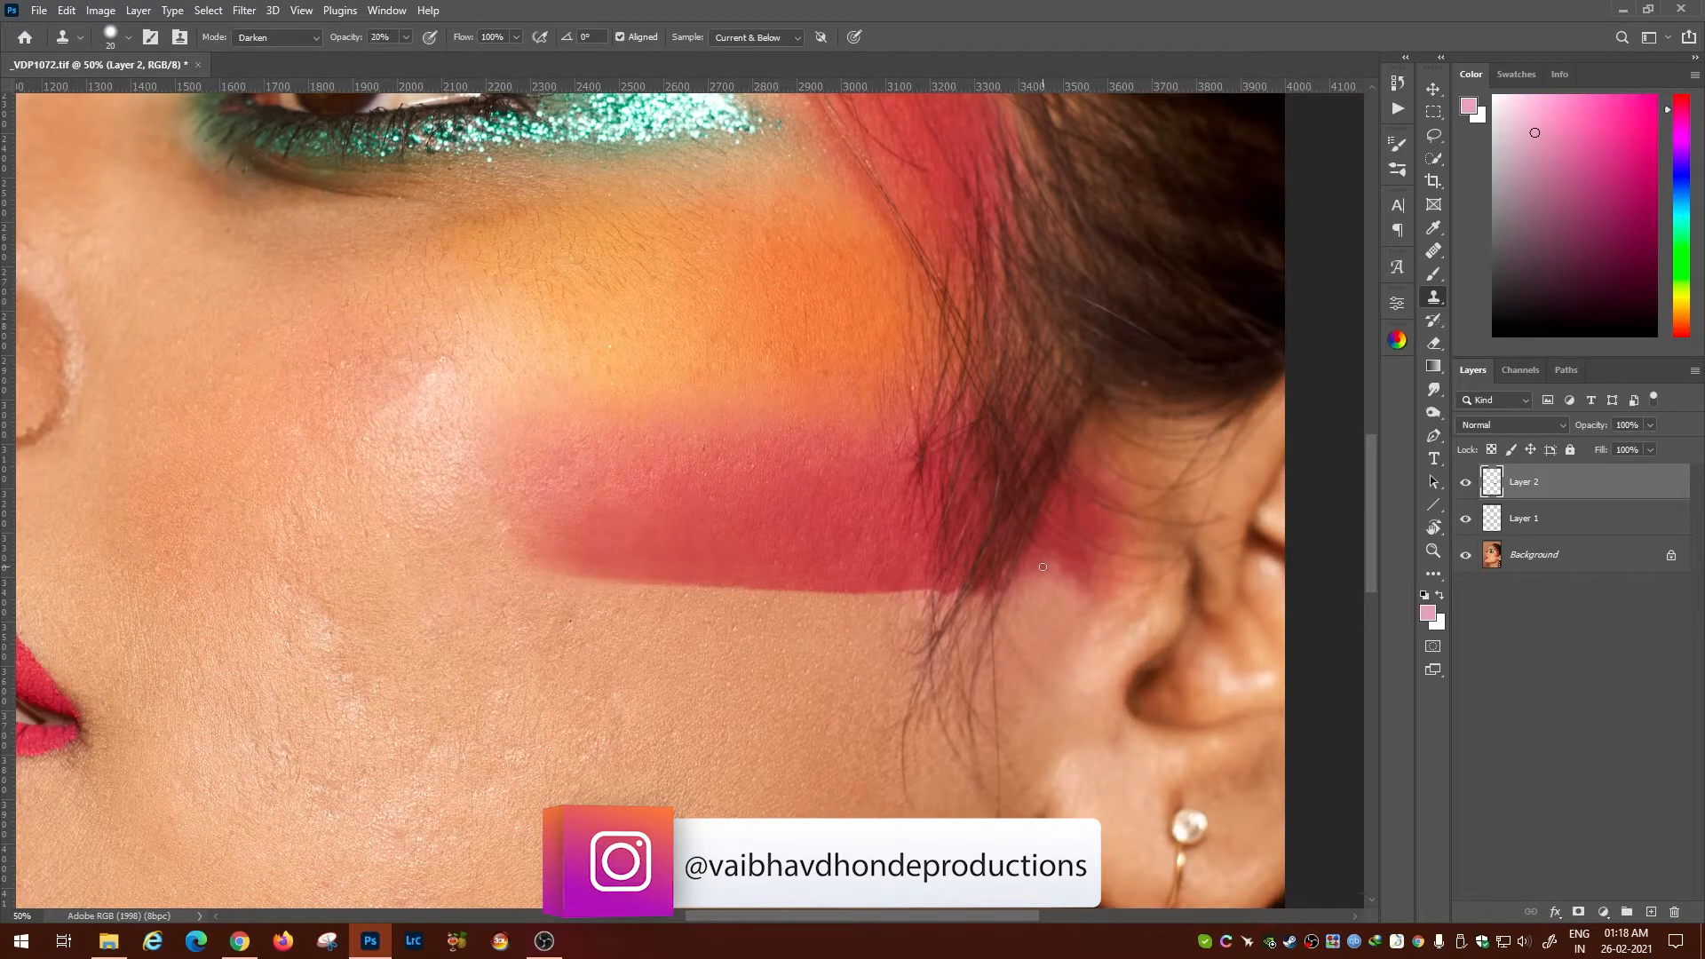
left_click_drag(1062, 586, 1037, 558)
left_click(845, 582, "alt")
Soften the stripe's inner end with a 125 px Eraser, and toggle both retouching layers to compare the result.
key("ctrl+minus")
left_click(1430, 344)
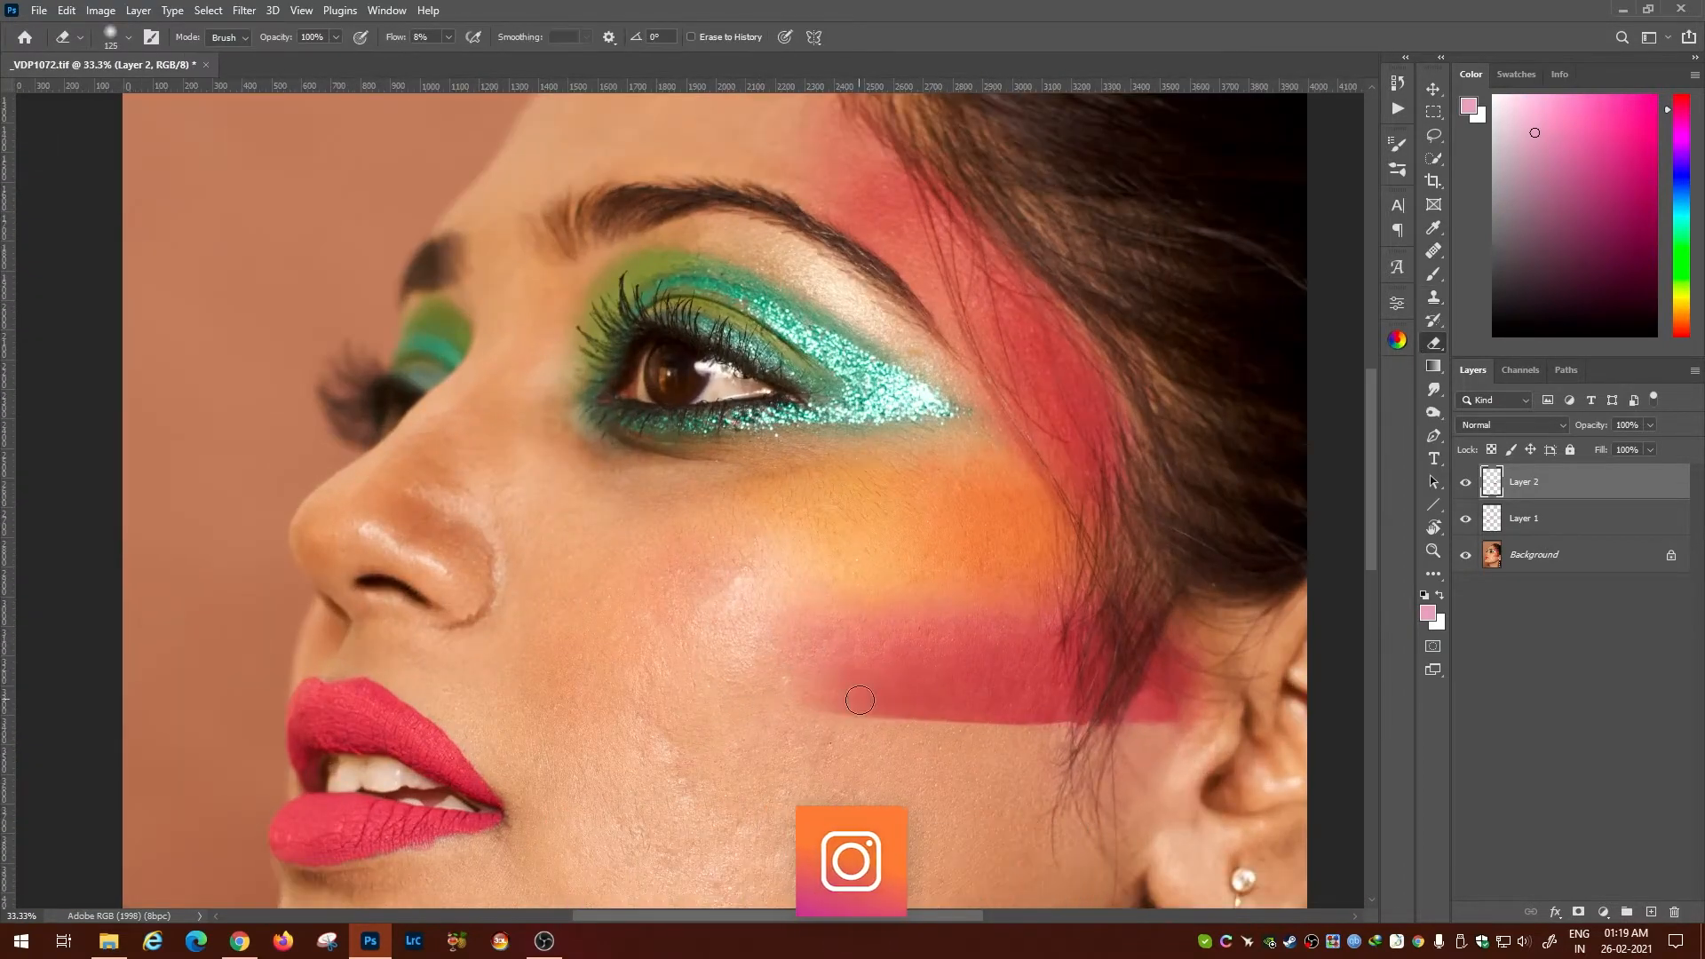
left_click_drag(1466, 482, 1465, 519)
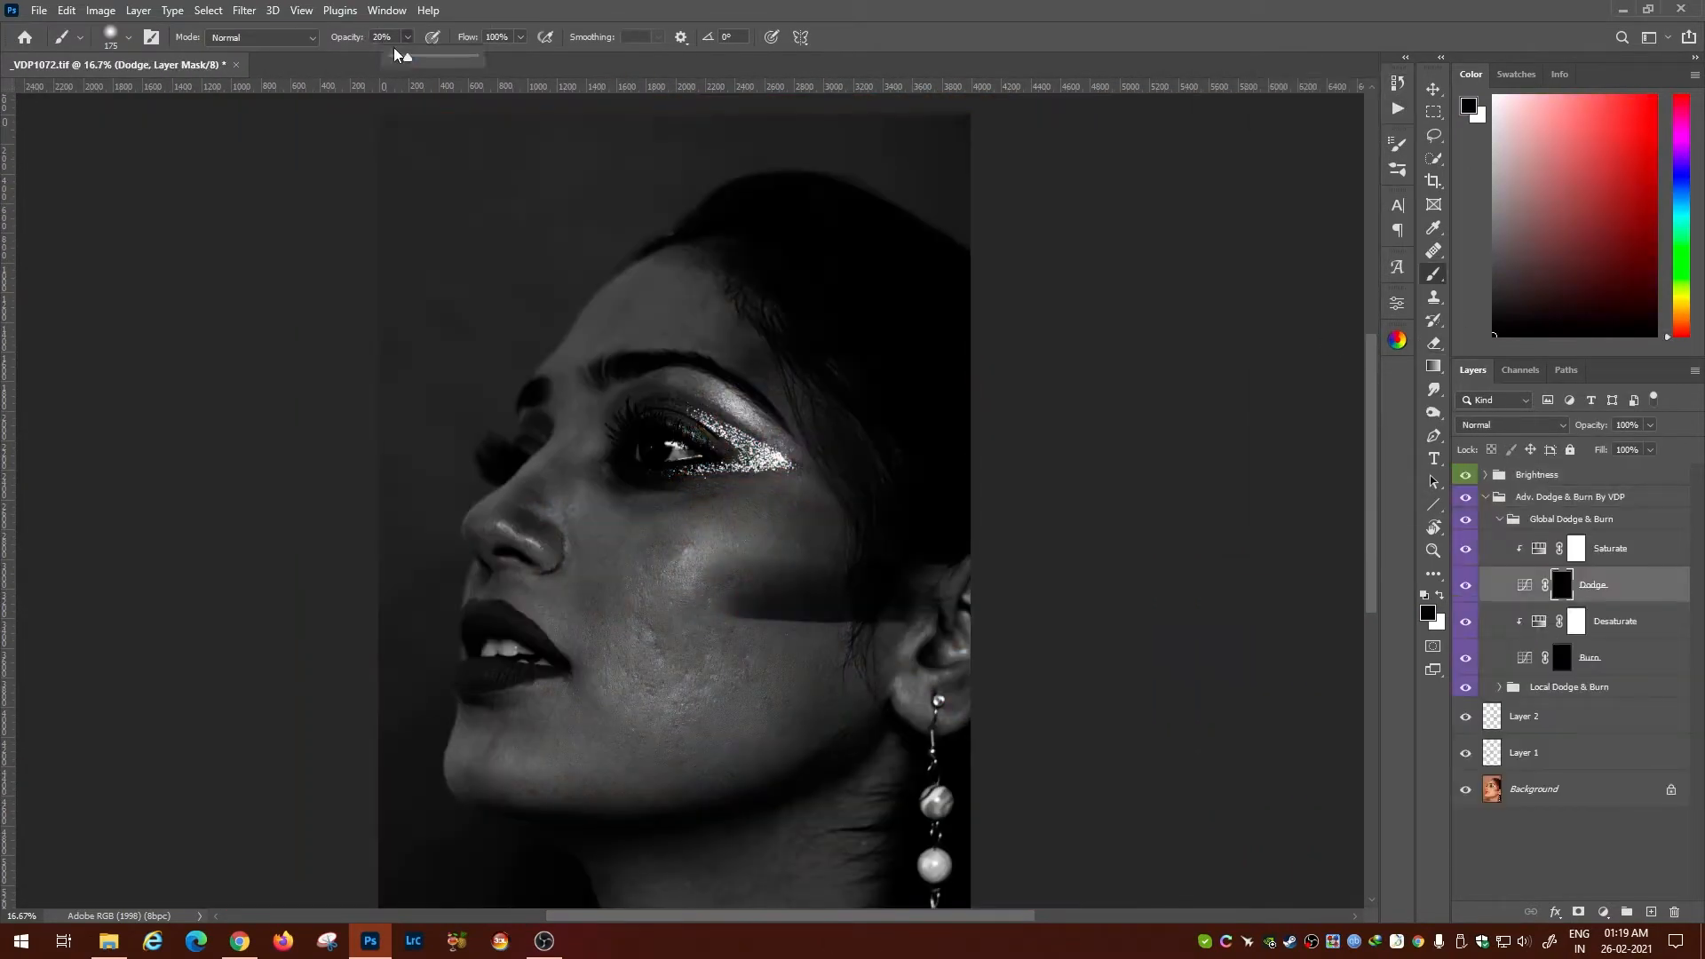
Paint white at 10% opacity on the global Dodge and Burn masks to even out the face's highlights and shadows.
left_click(1397, 144)
left_click(1398, 148)
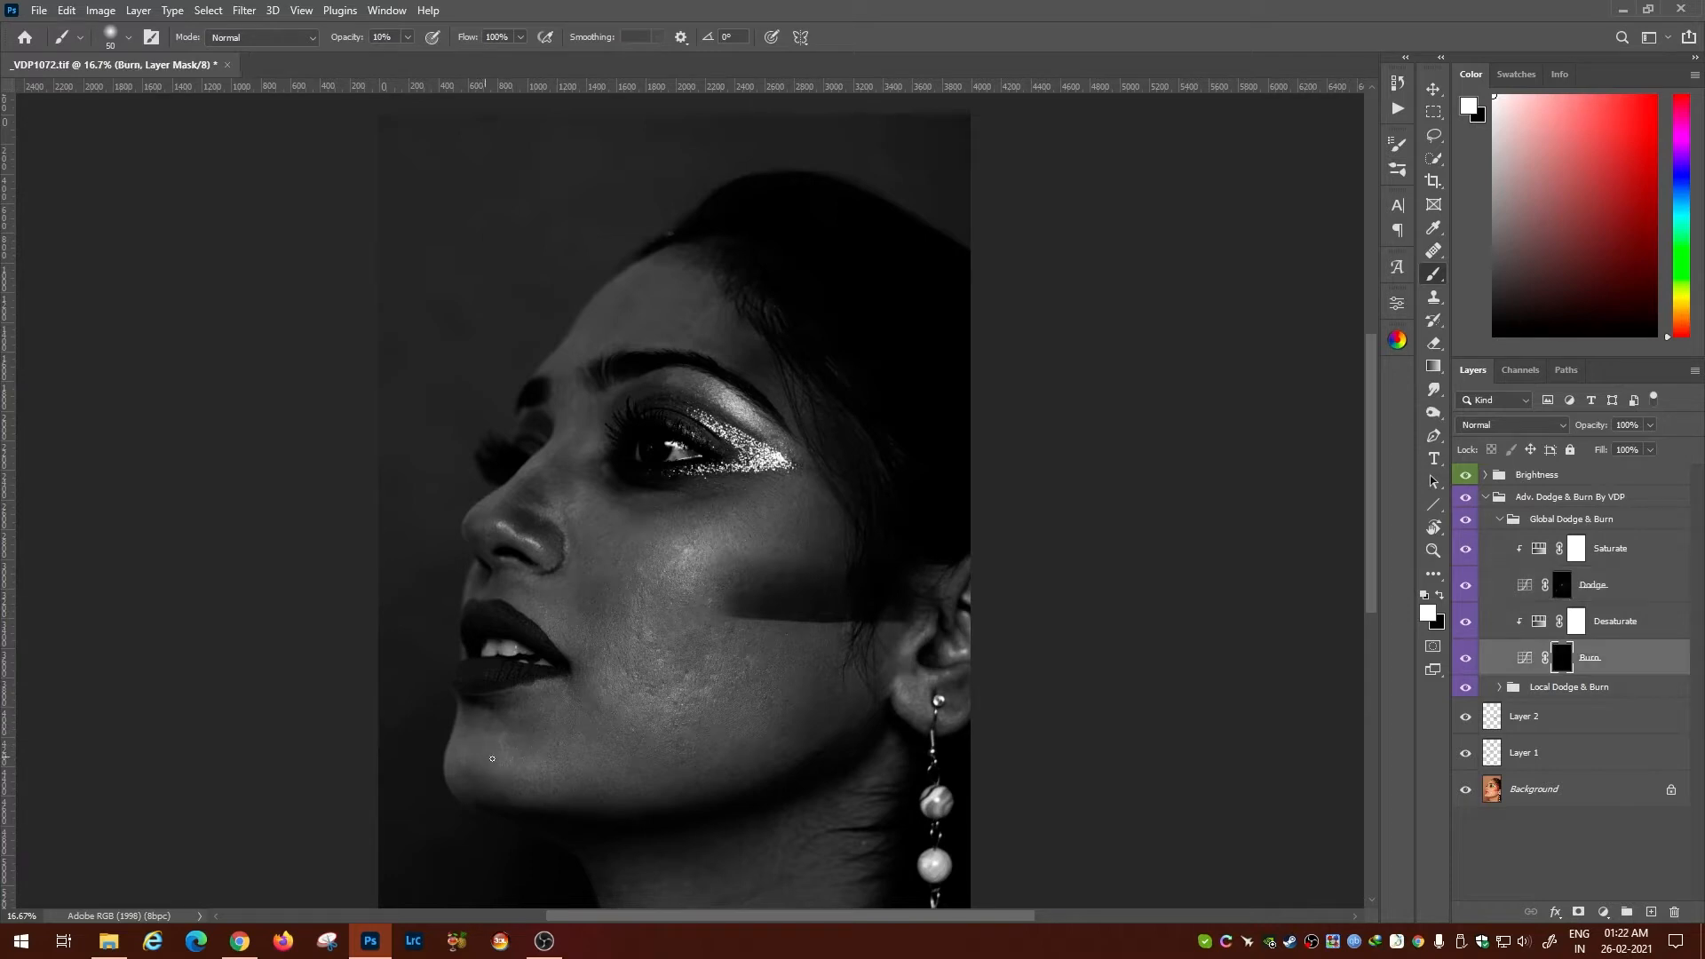
left_click(1563, 585)
left_click(1562, 659)
left_click(1562, 585)
key("bracketleft")
key("bracketleft")
key("bracketleft")
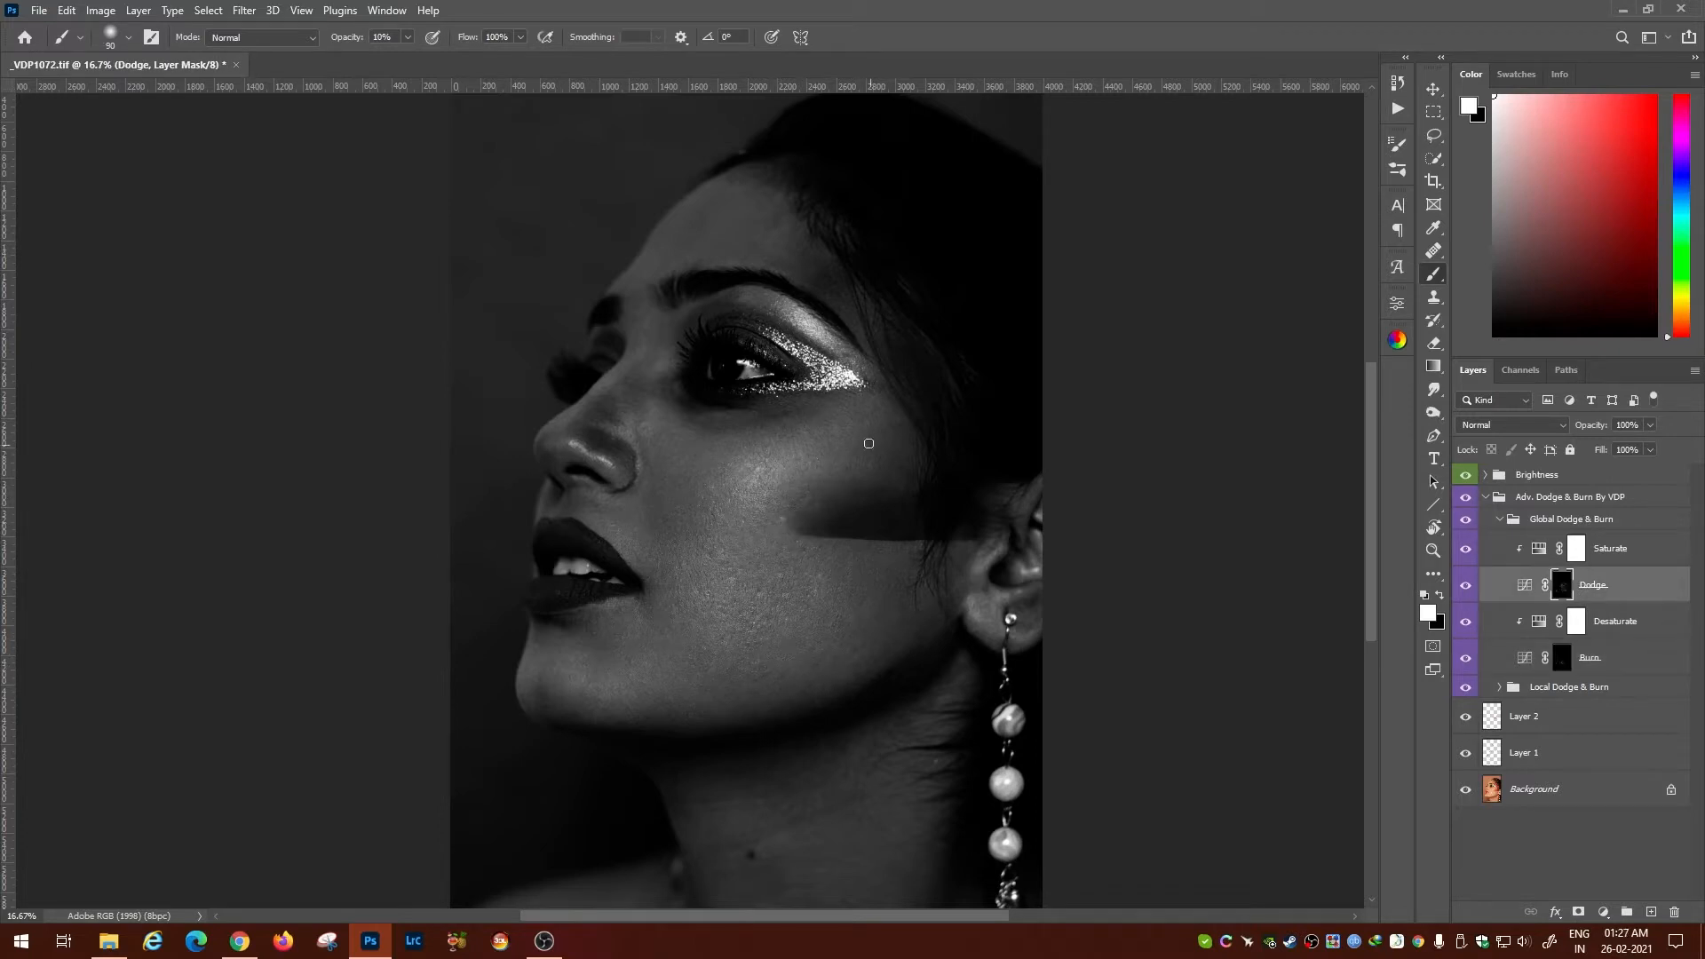
Even the cheek tones by painting white at 10% opacity on the global Burn and Dodge masks, ending with a 60 px burn brush.
left_click(1563, 657)
key("bracketright")
left_click(1562, 585)
key("bracketright")
key("bracketright")
left_click(1563, 658)
key("bracketleft")
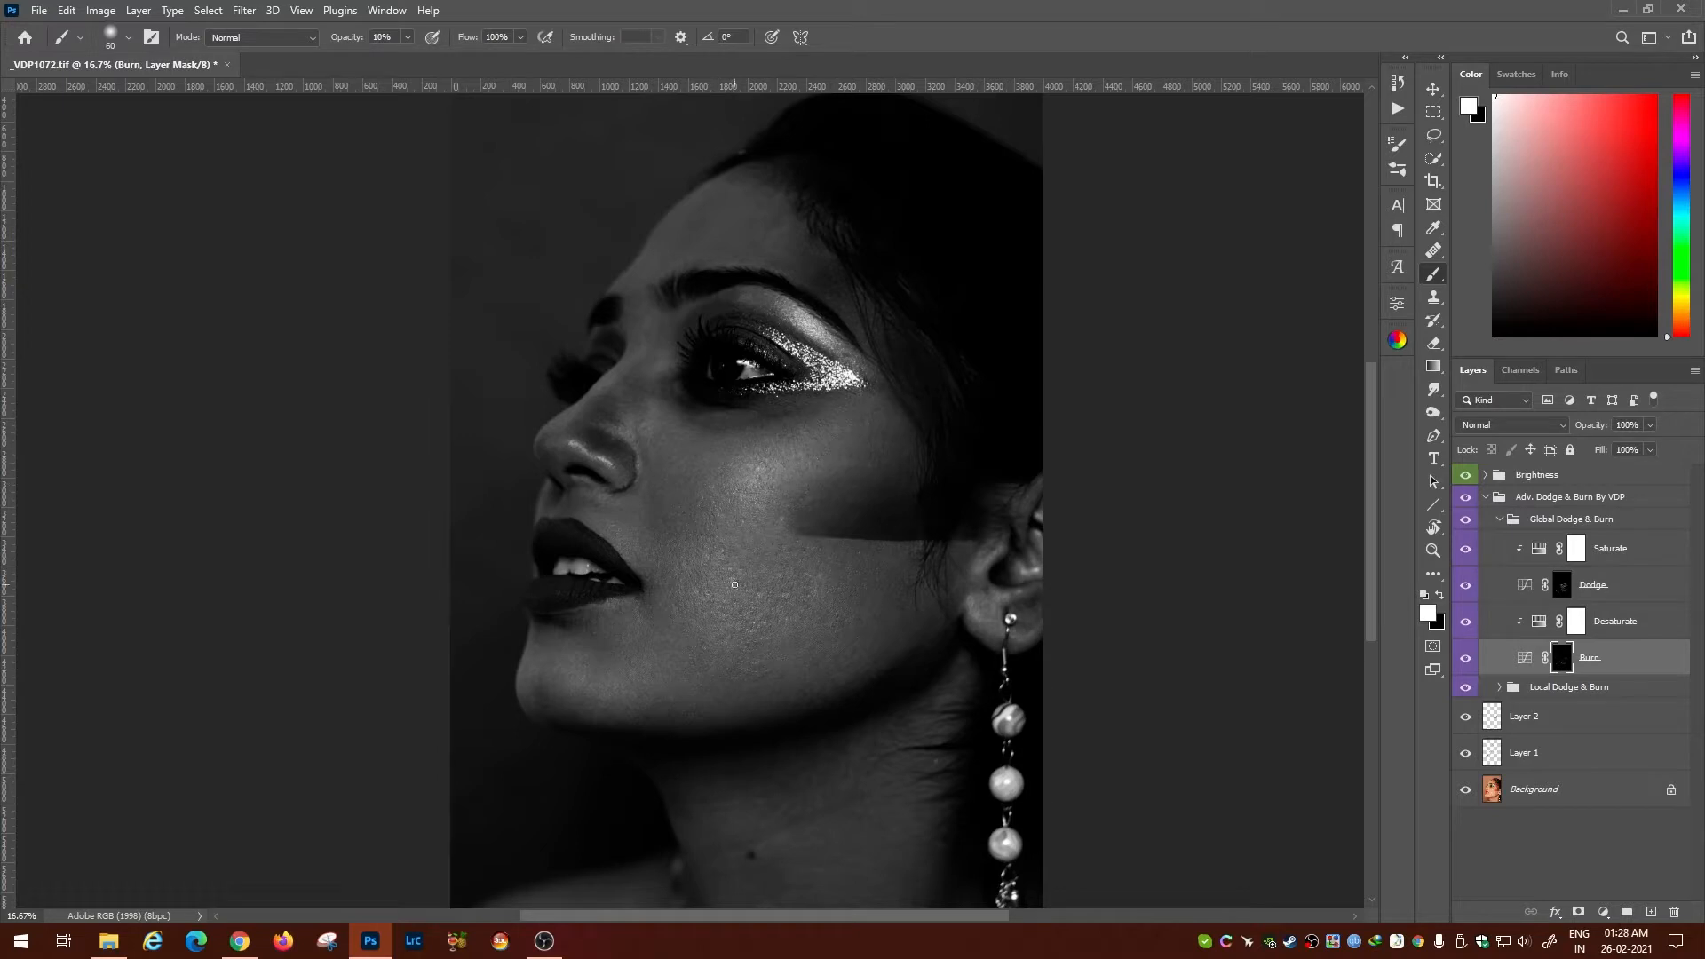
Smooth the lower cheek above the jaw, alternating the global Dodge and Burn masks with a brush of about 70 px.
left_click(1562, 585)
left_click(1563, 658)
left_click(1563, 586)
key("bracketright")
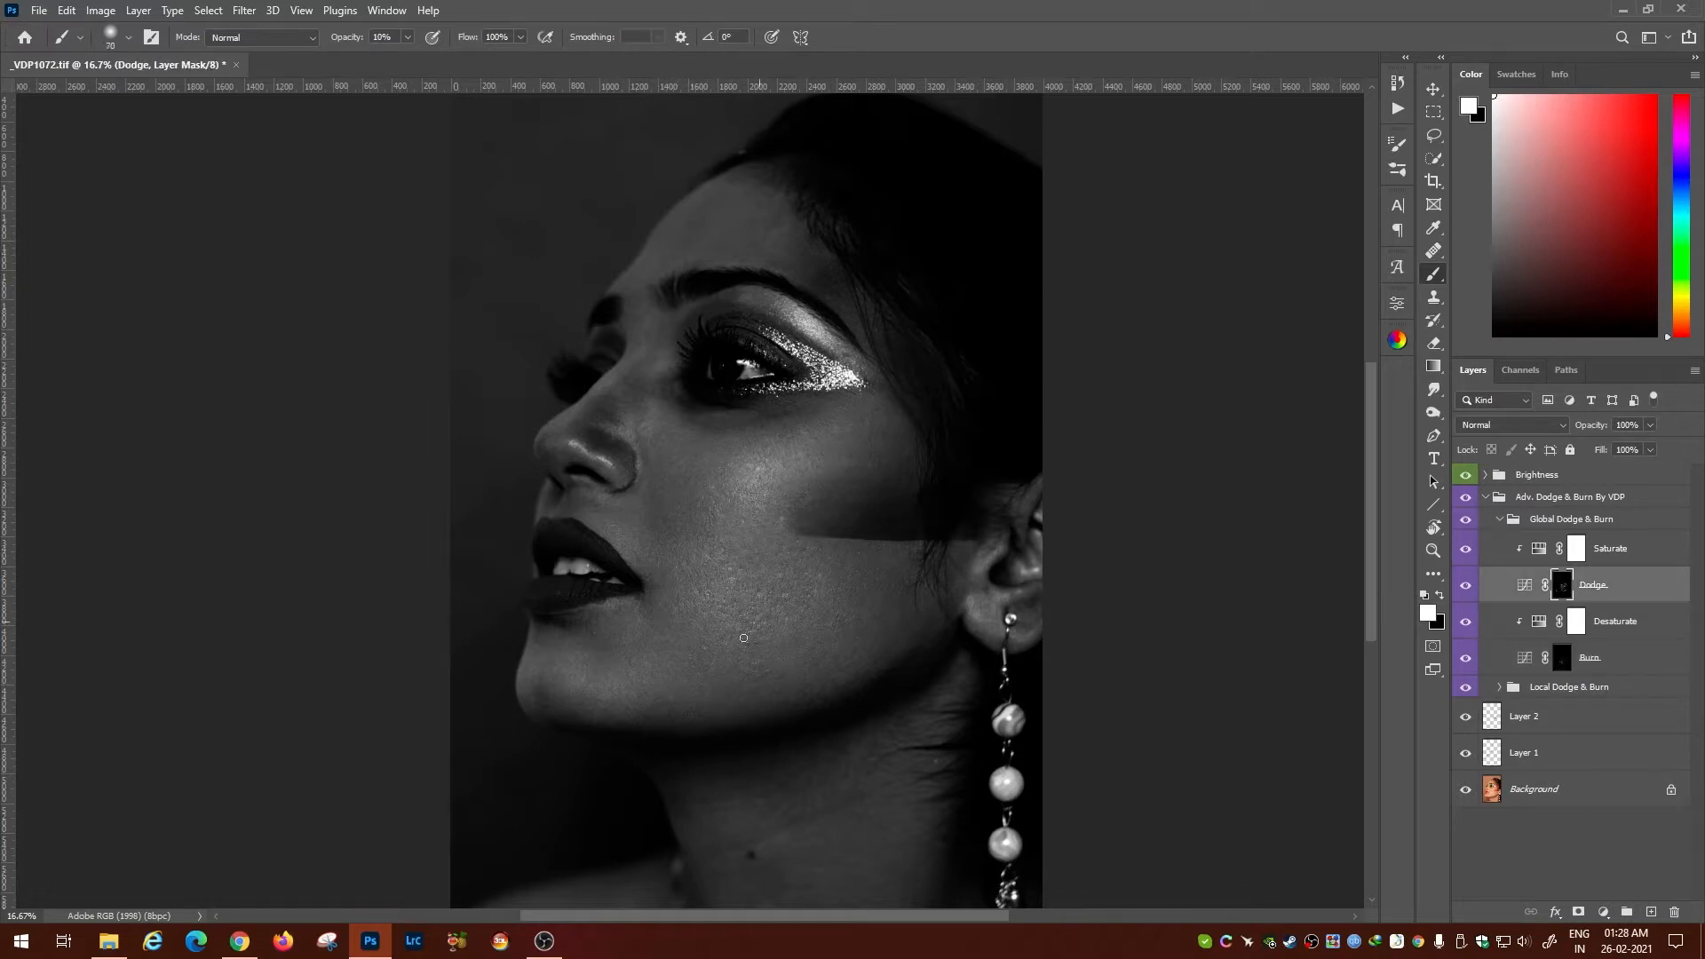
left_click(1563, 657)
left_click(1563, 585)
Even the tones around the nose, using an 80 px brush on the global Dodge mask and 50 px on Burn.
left_click_drag(610, 421, 621, 637)
key("bracketright")
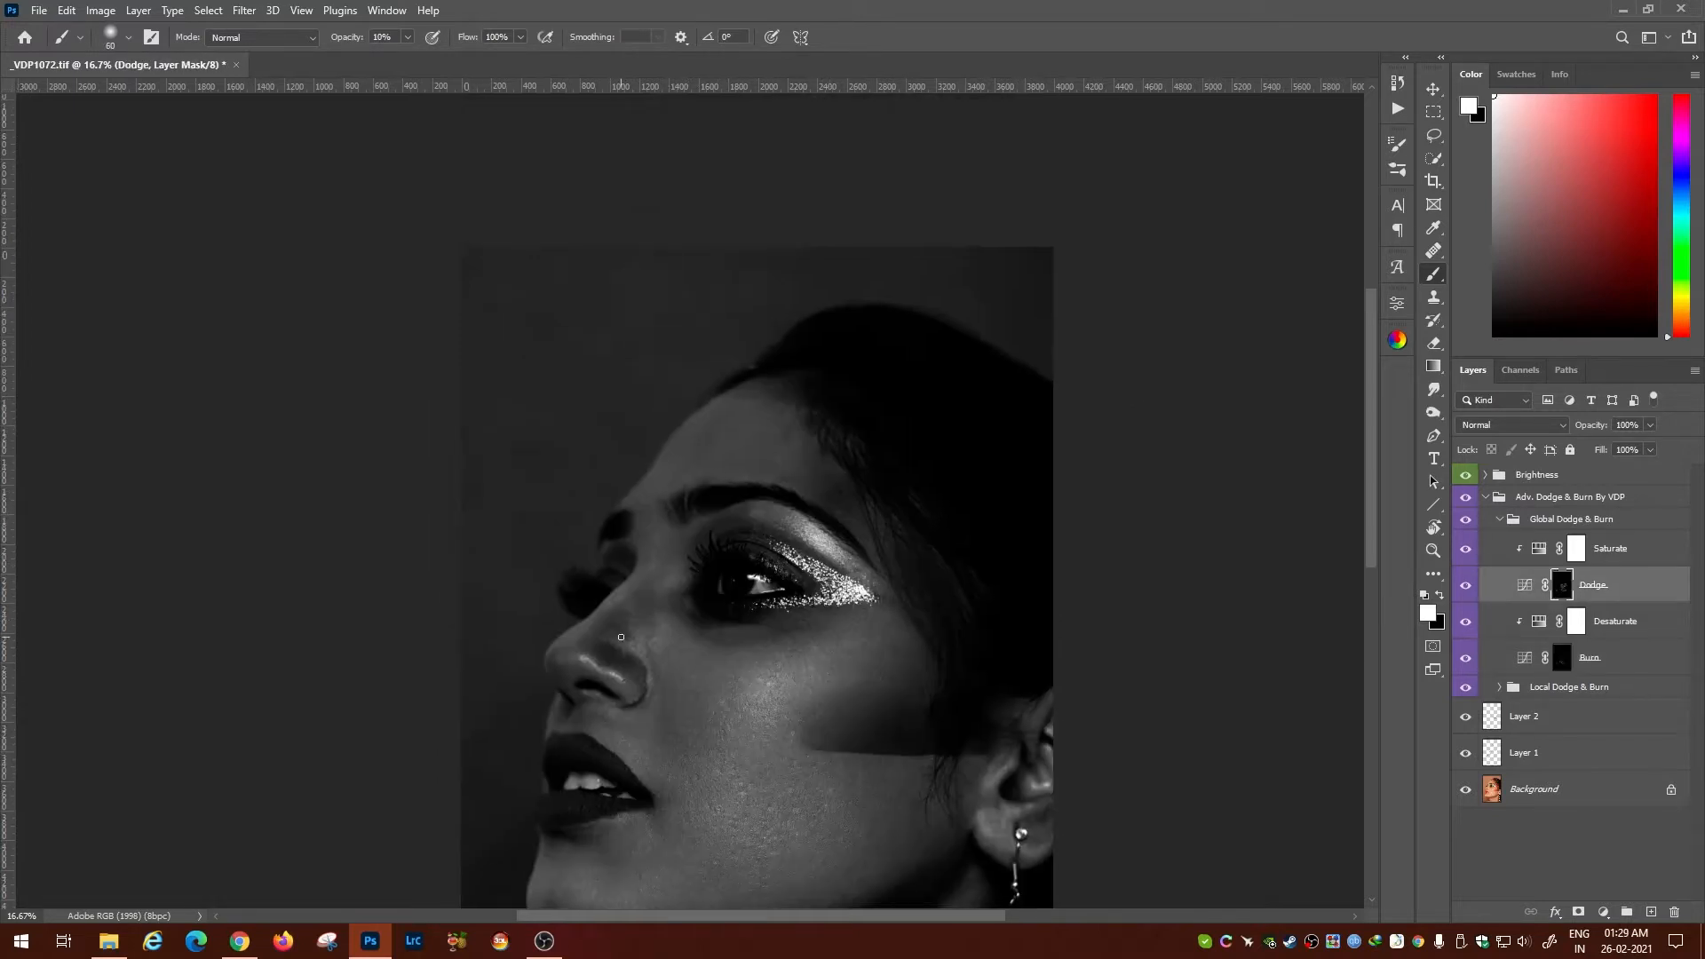
left_click(1562, 657)
key("bracketright")
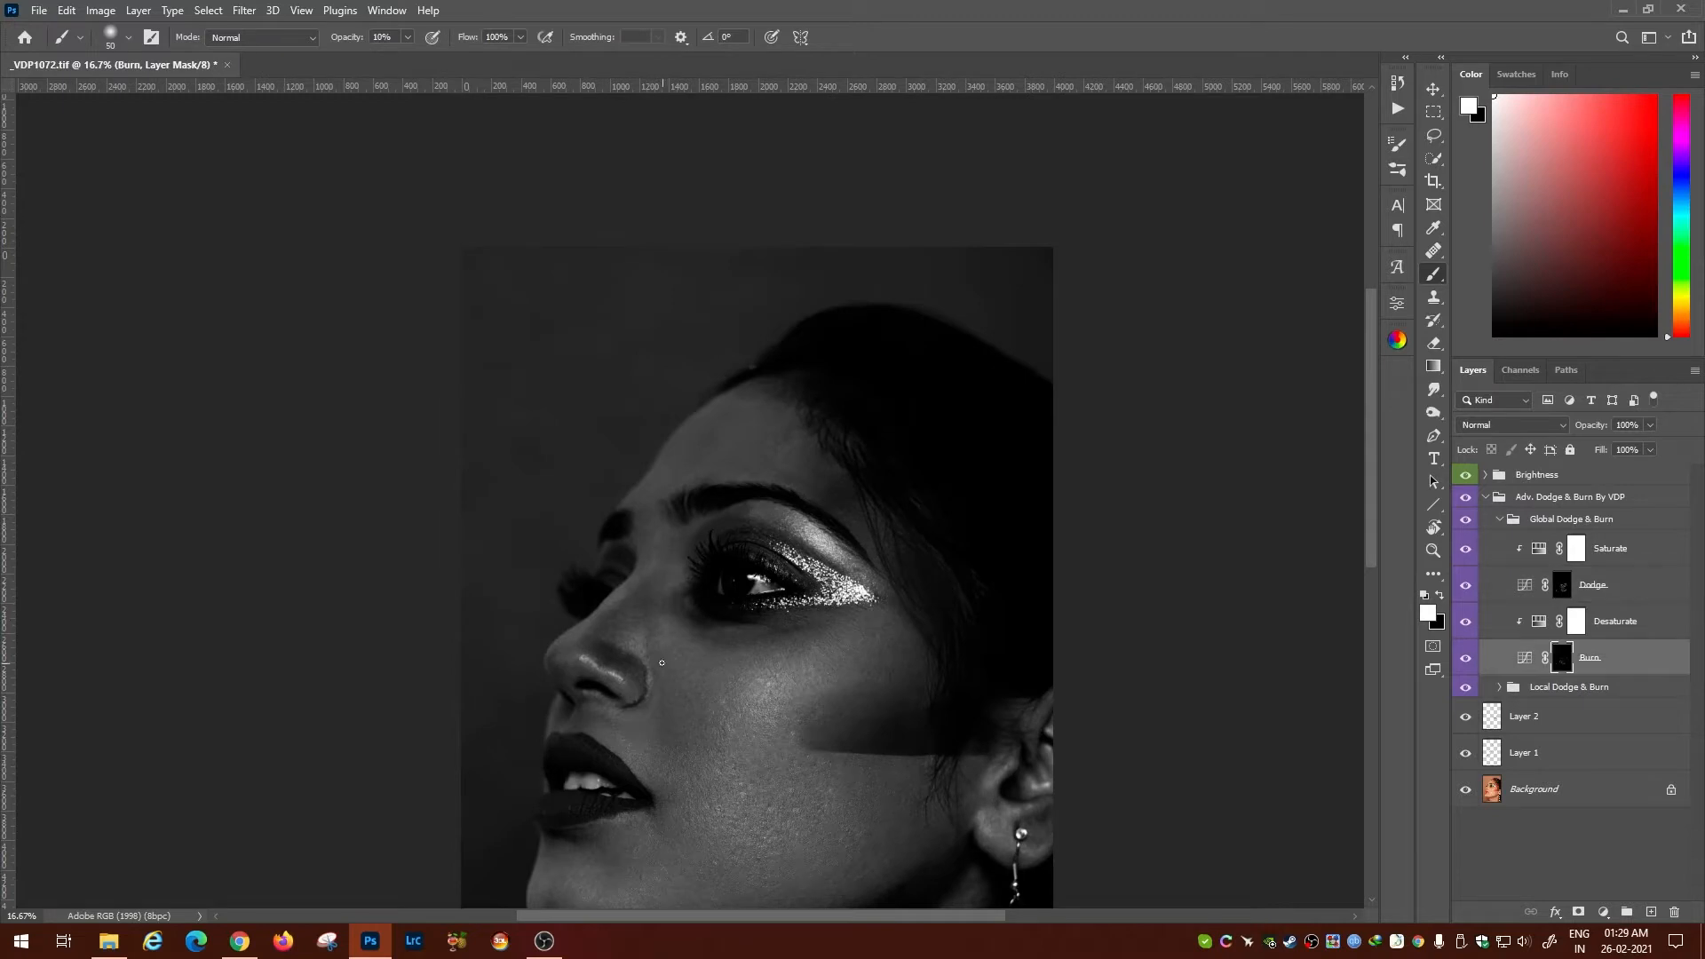
left_click(1562, 586)
key("bracketright")
key("bracketright")
key("bracketright")
key("bracketright")
key("bracketright")
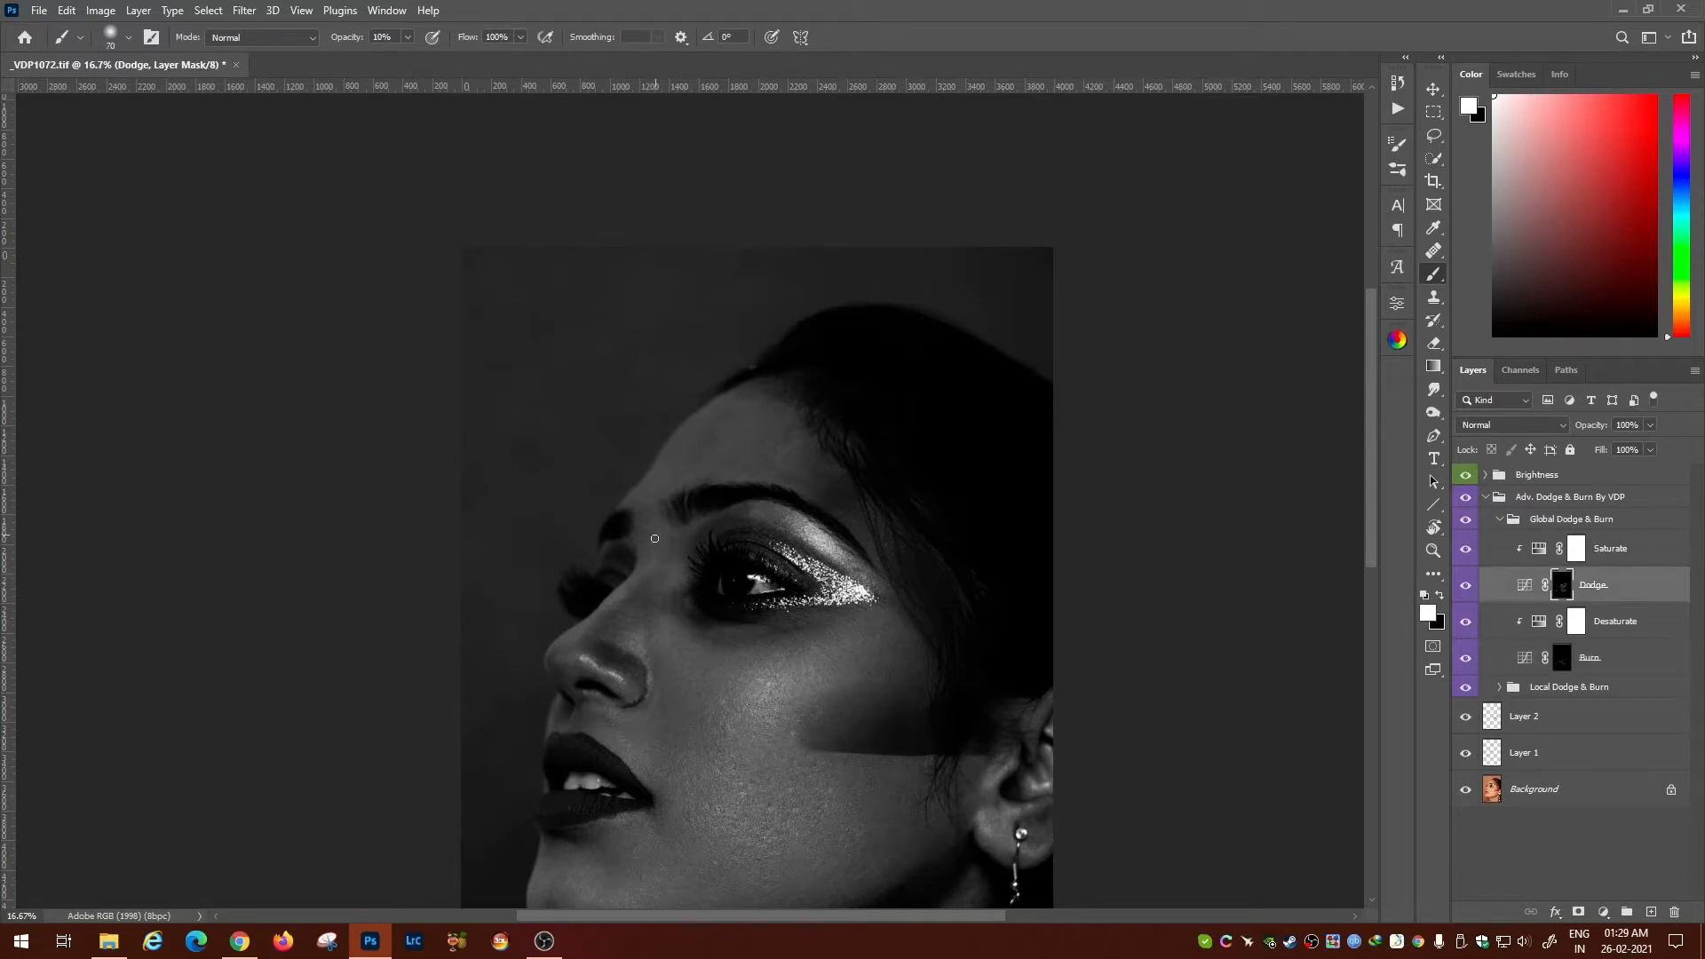
Balance the light and dark patches between the brows and nose bridge on the global Burn and Dodge masks.
left_click(1563, 657)
left_click(1562, 585)
key("bracketleft")
key("bracketleft")
left_click(1562, 657)
key("ctrl+plus")
left_click(1562, 586)
key("ctrl+minus")
key("ctrl+minus")
Lighten the temple and forehead on the global Dodge mask with a 90 to 100 px brush at 10% opacity.
key("bracketright")
key("bracketright")
key("bracketright")
key("bracketright")
key("bracketright")
key("bracketright")
key("bracketright")
key("bracketright")
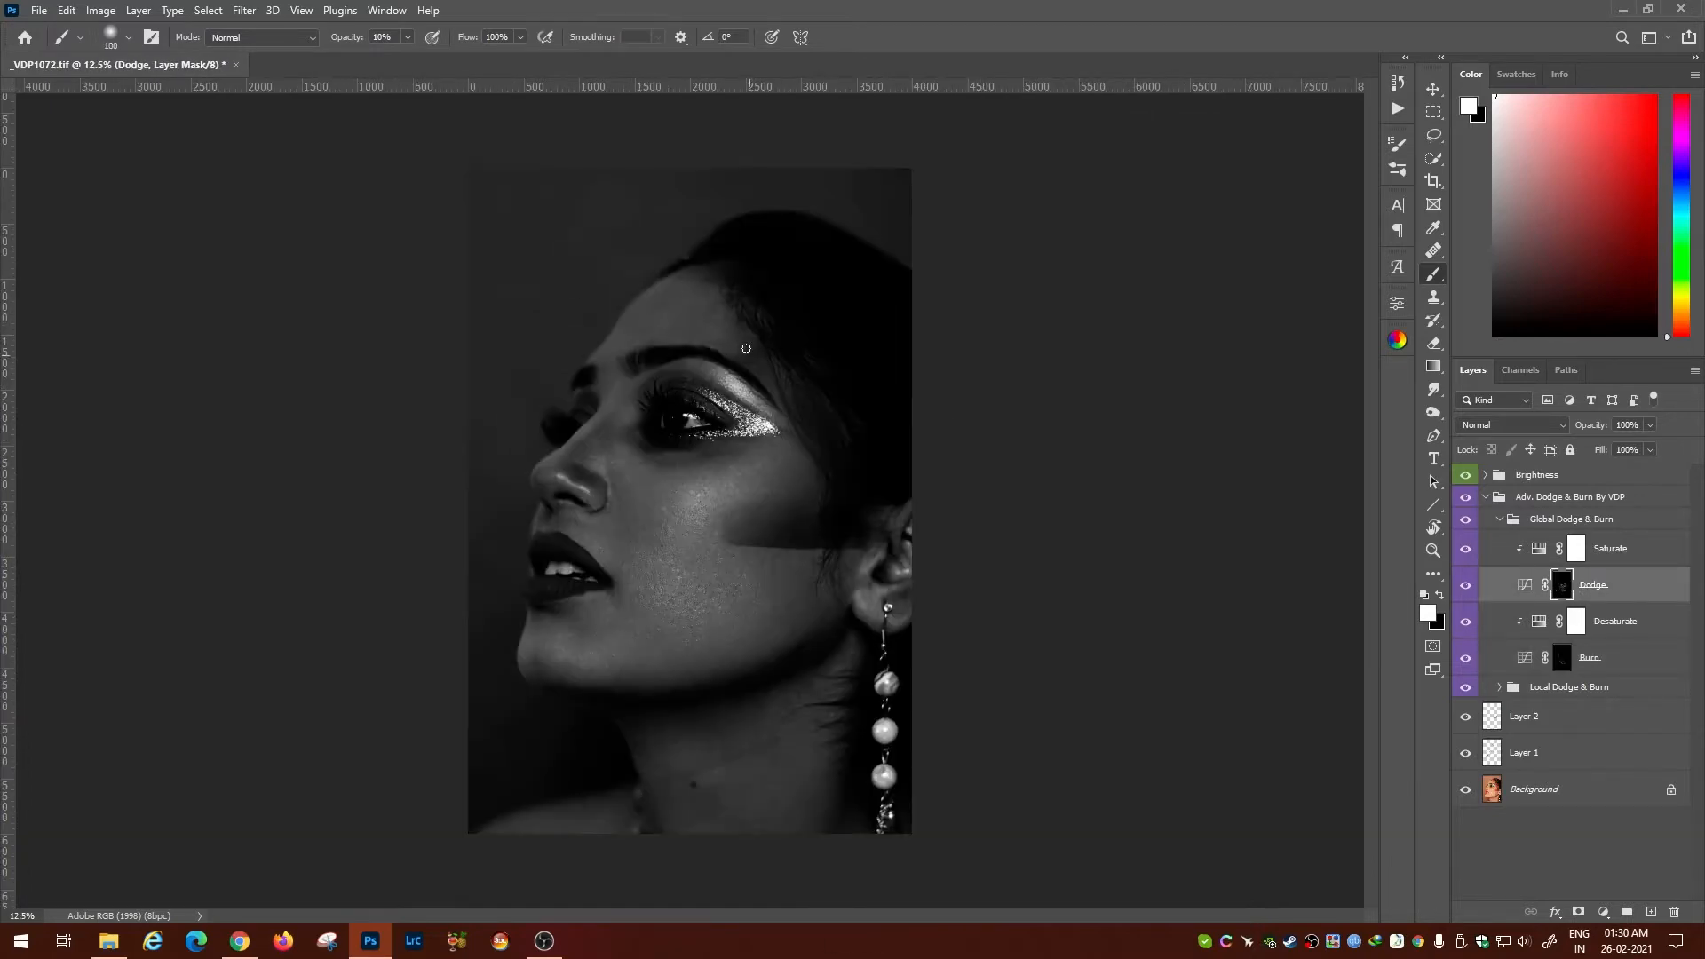
key("ctrl+plus")
key("bracketright")
key("bracketright")
left_click_drag(695, 510, 668, 480)
key("ctrl+minus")
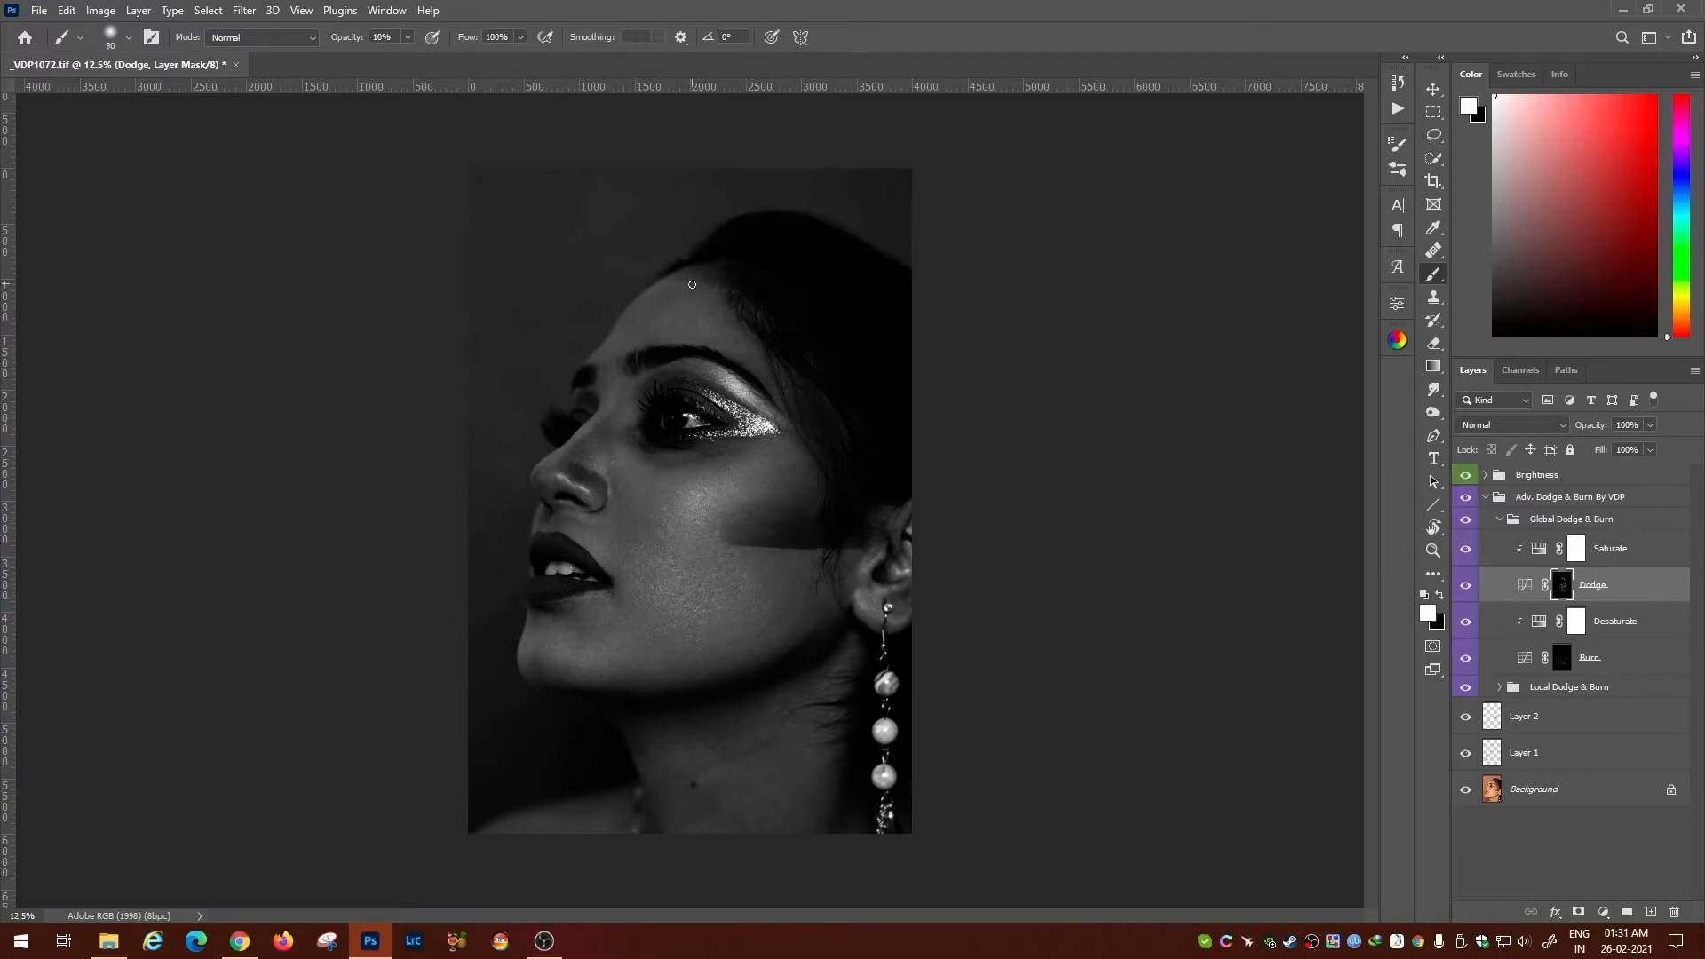
Darken the bright patches beside the nose bridge on the global Burn mask at 10% opacity.
left_click(1563, 657)
key("ctrl+plus")
key("bracketleft")
key("bracketleft")
key("bracketleft")
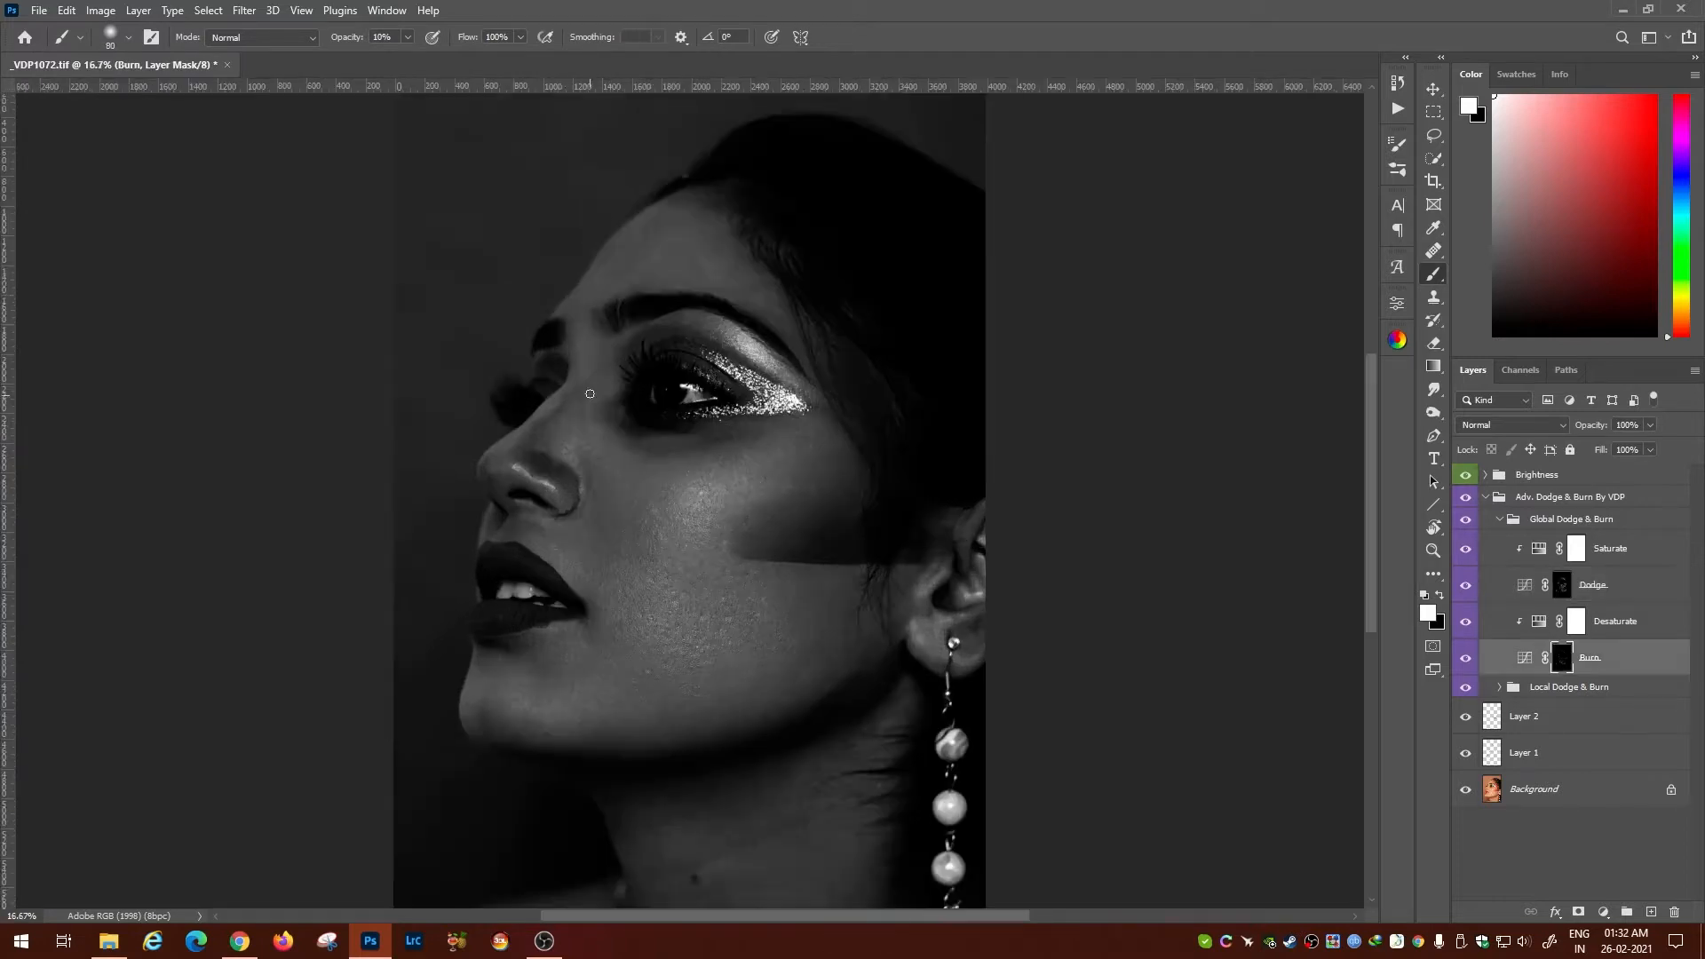
Return to the global Dodge mask and lighten remaining dark areas with the brush reduced to 70 px.
key("alt+bracketright")
key("alt+bracketright")
key("bracketleft")
key("bracketleft")
key("bracketleft")
key("bracketleft")
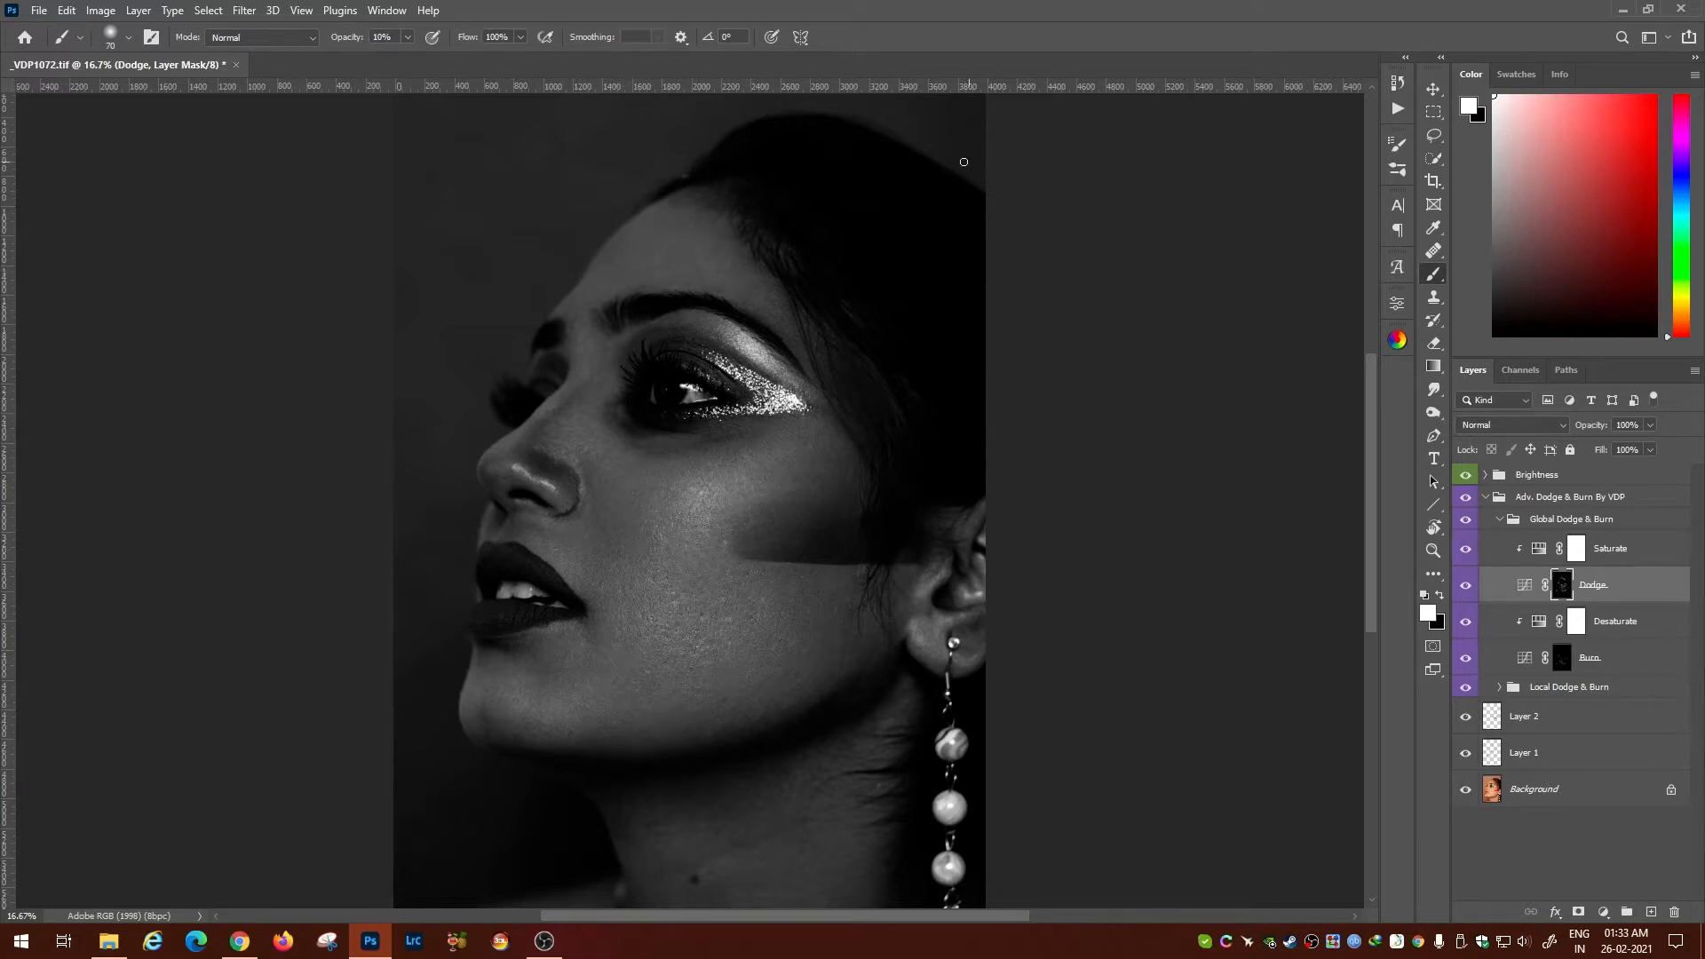
Burn the cheek area beside the nostril on the global Burn mask, and reselect the global Dodge mask.
key("bracketright")
key("alt+bracketleft")
key("alt+bracketleft")
key("bracketleft")
key("bracketleft")
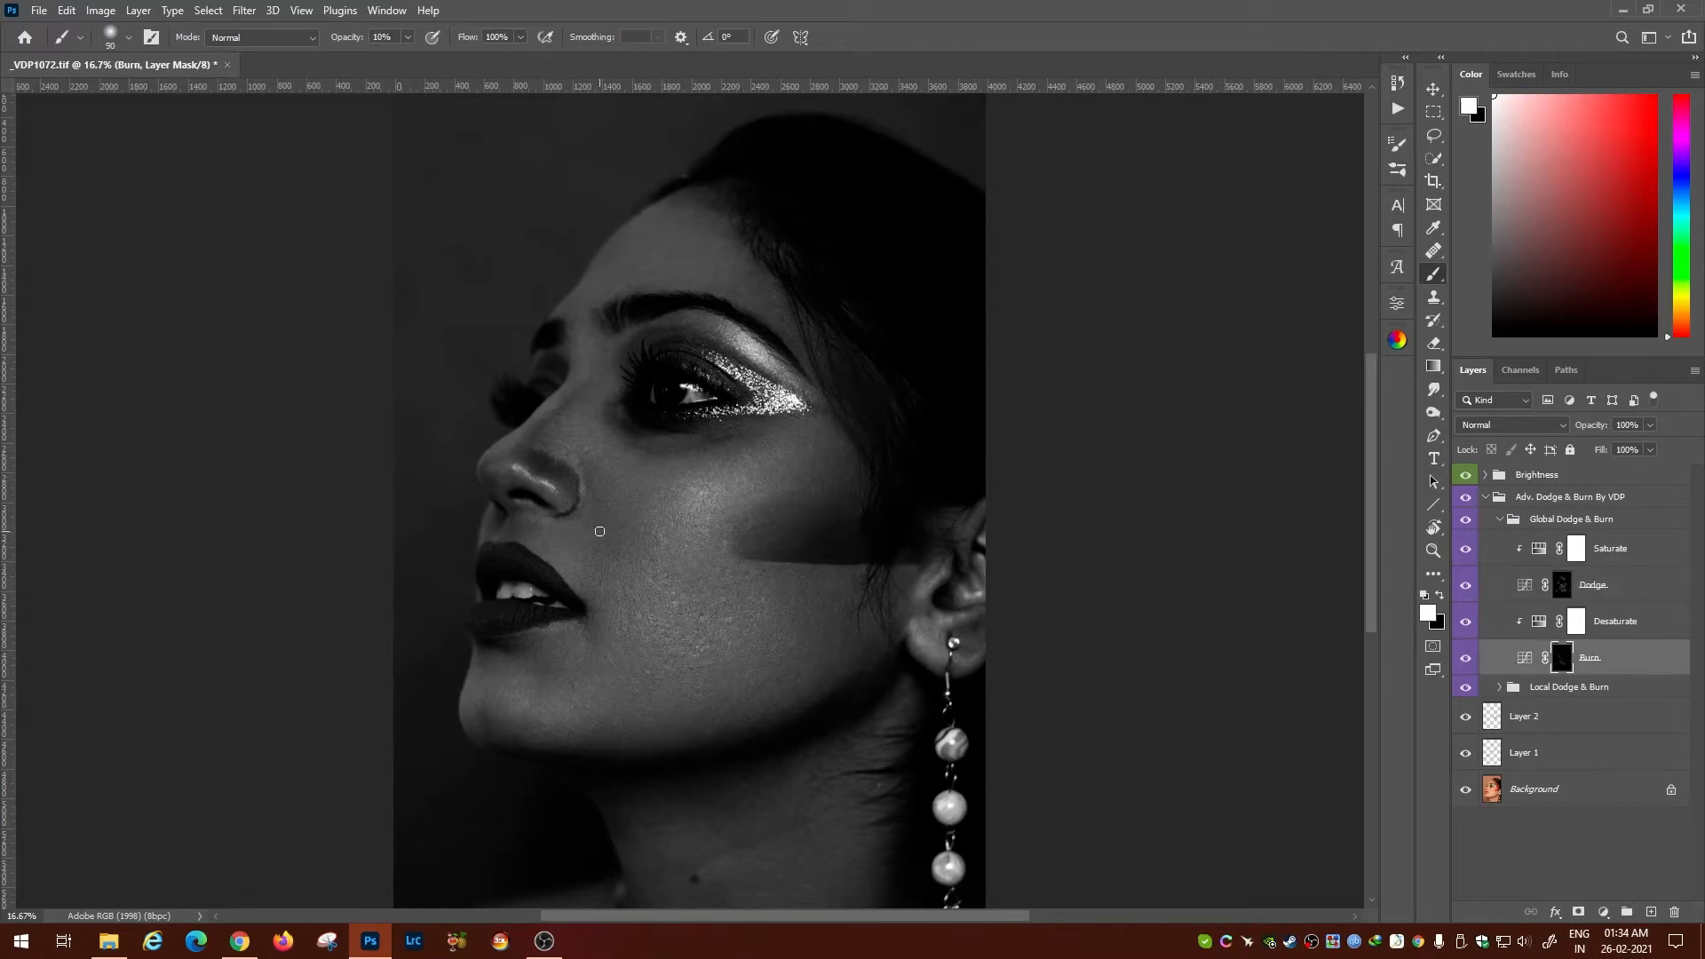
key("alt+bracketright")
key("alt+bracketright")
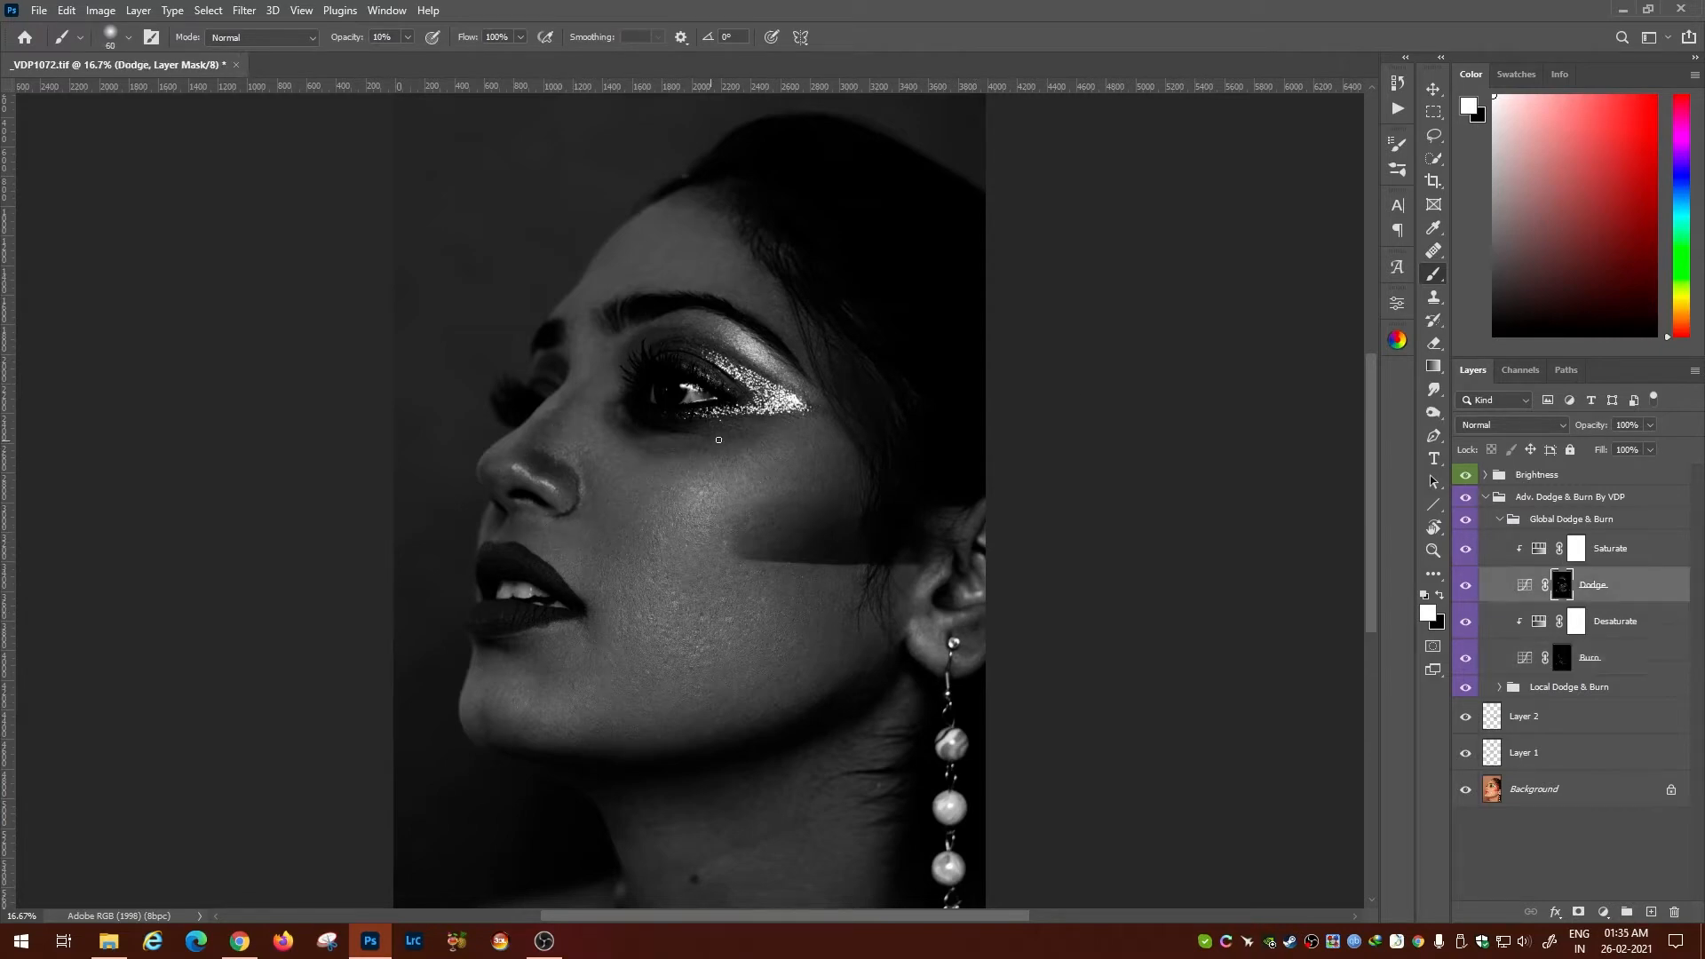
Refine the under-eye and upper cheek tones on the global Dodge and Burn masks, using a 45 px brush for the burn.
key("ctrl+plus")
key("bracketleft")
key("bracketleft")
key("bracketleft")
key("bracketleft")
key("bracketleft")
key("bracketleft")
key("alt+bracketleft")
key("alt+bracketleft")
key("bracketright")
key("bracketright")
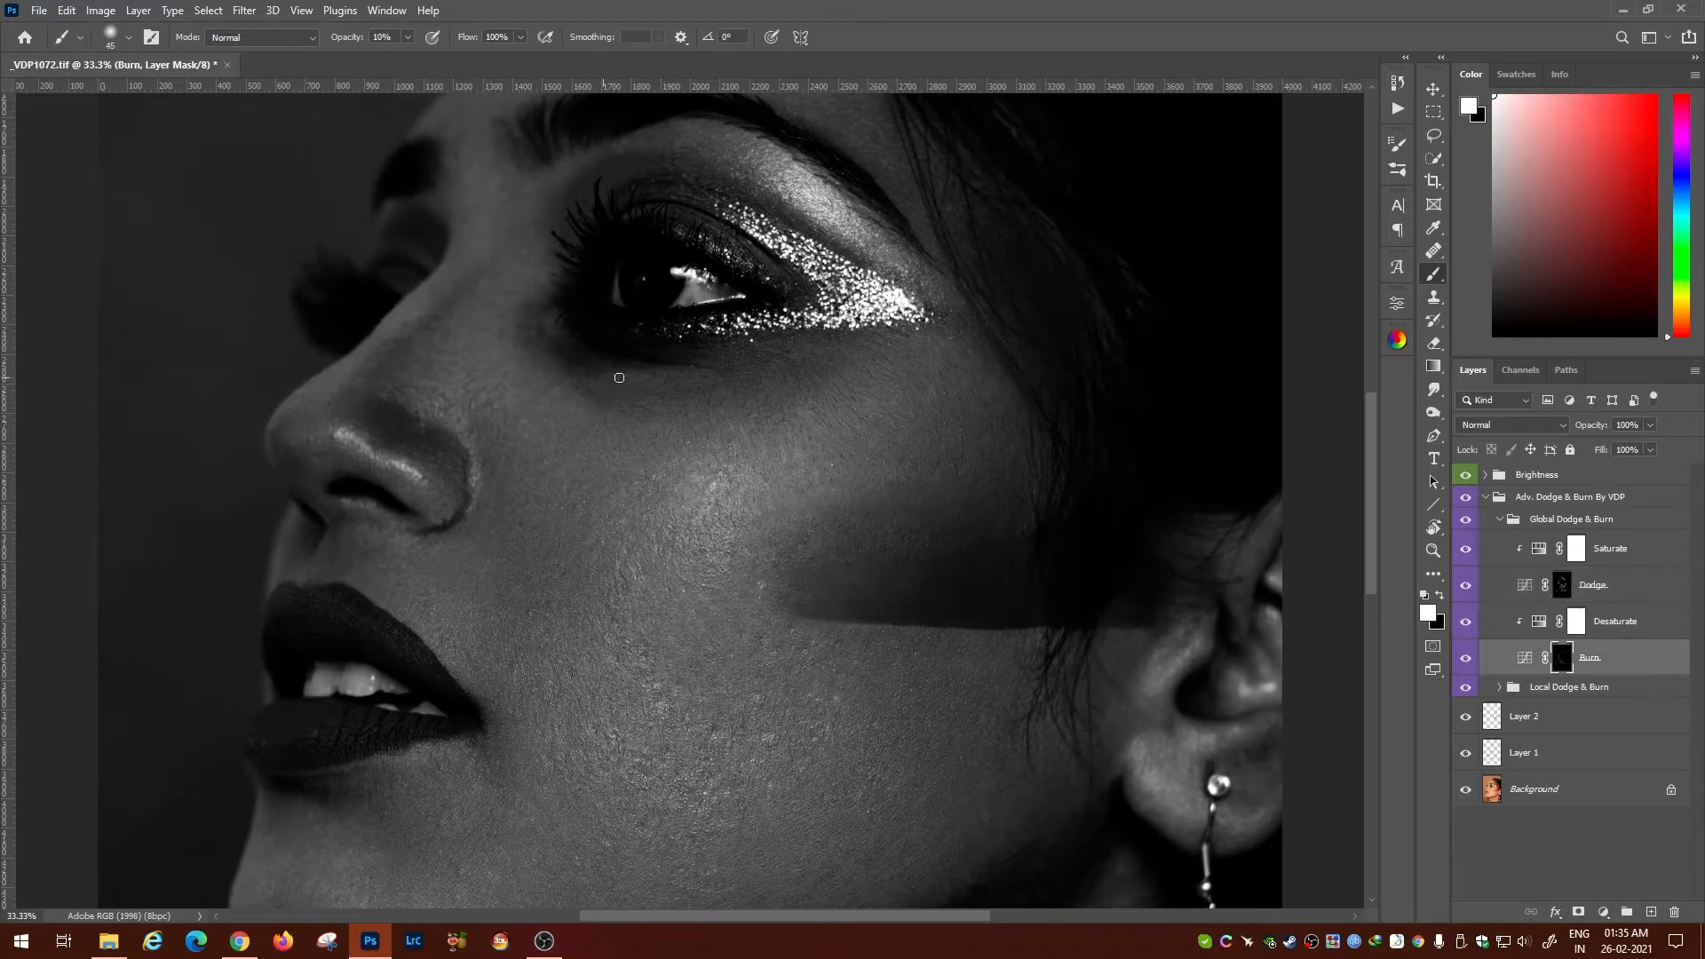
key("alt+bracketright")
key("alt+bracketright")
Switch to the Local Dodge & Burn group and retouch the neck tones with its Dodge mask and an 80 px Burn brush.
key("ctrl+minus")
key("ctrl+minus")
left_click(1500, 520)
left_click(1501, 542)
left_click(1562, 608)
scroll(817, 262, "down", 5)
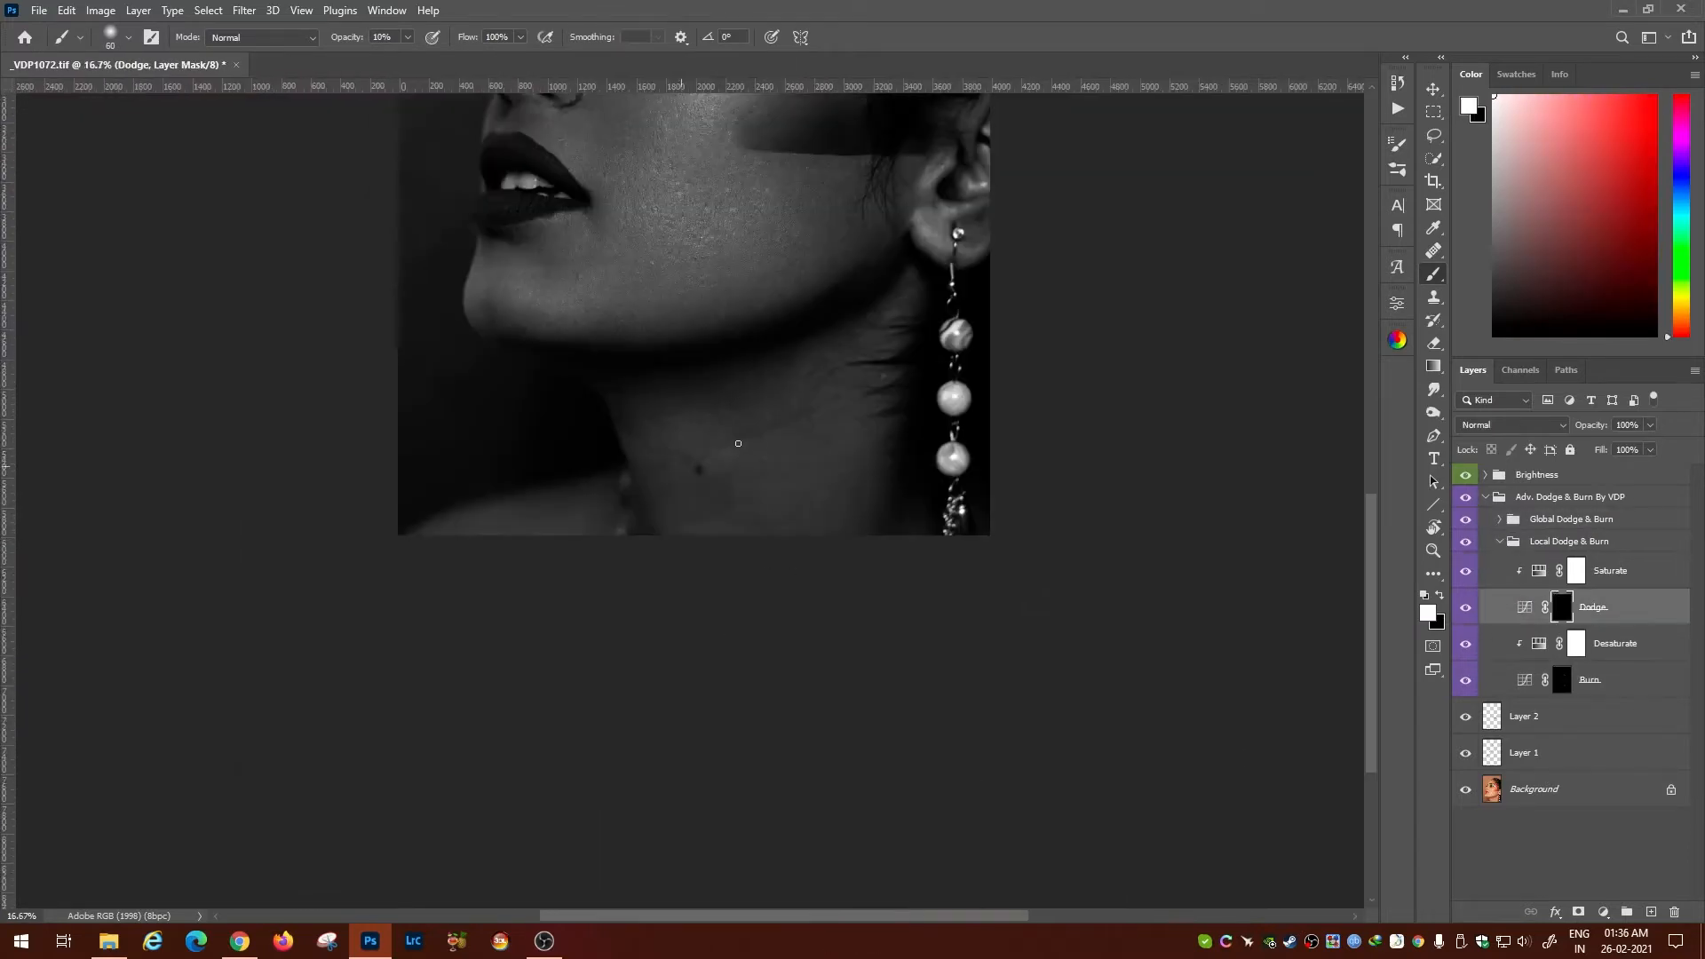
key("alt+bracketleft")
key("alt+bracketleft")
key("bracketright")
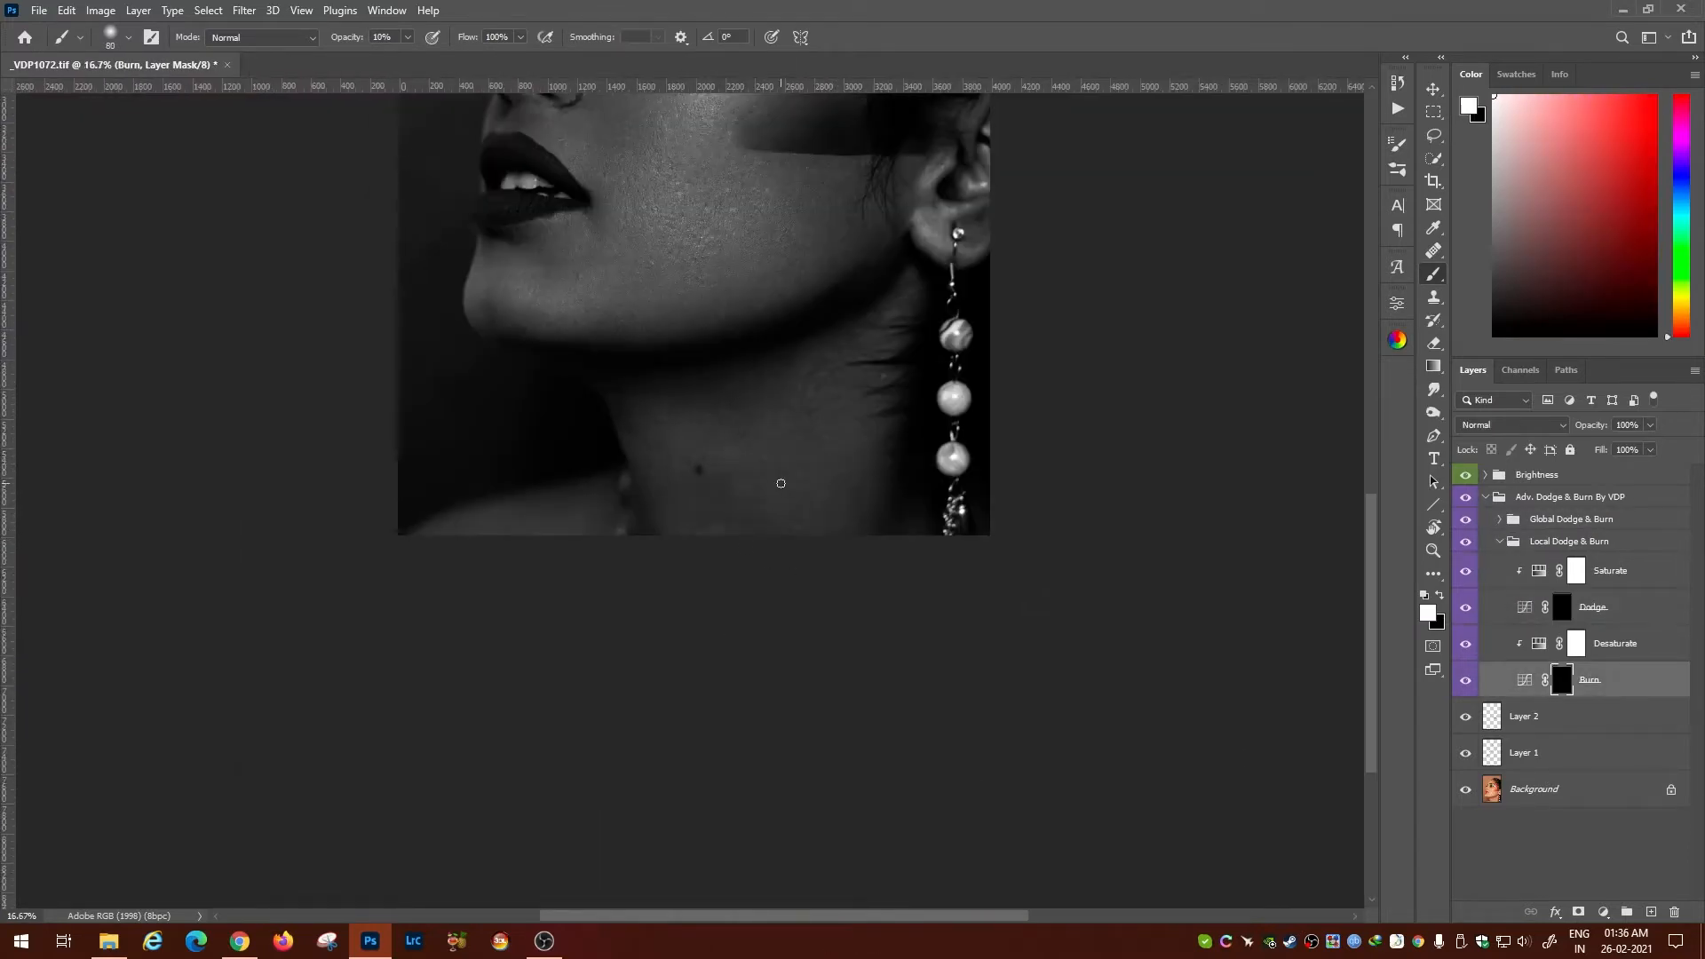
Continue evening the neck on the local Dodge and Burn masks, enlarging the dodge brush from 70 px to 100 px.
key("alt+bracketright")
key("alt+bracketright")
key("bracketright")
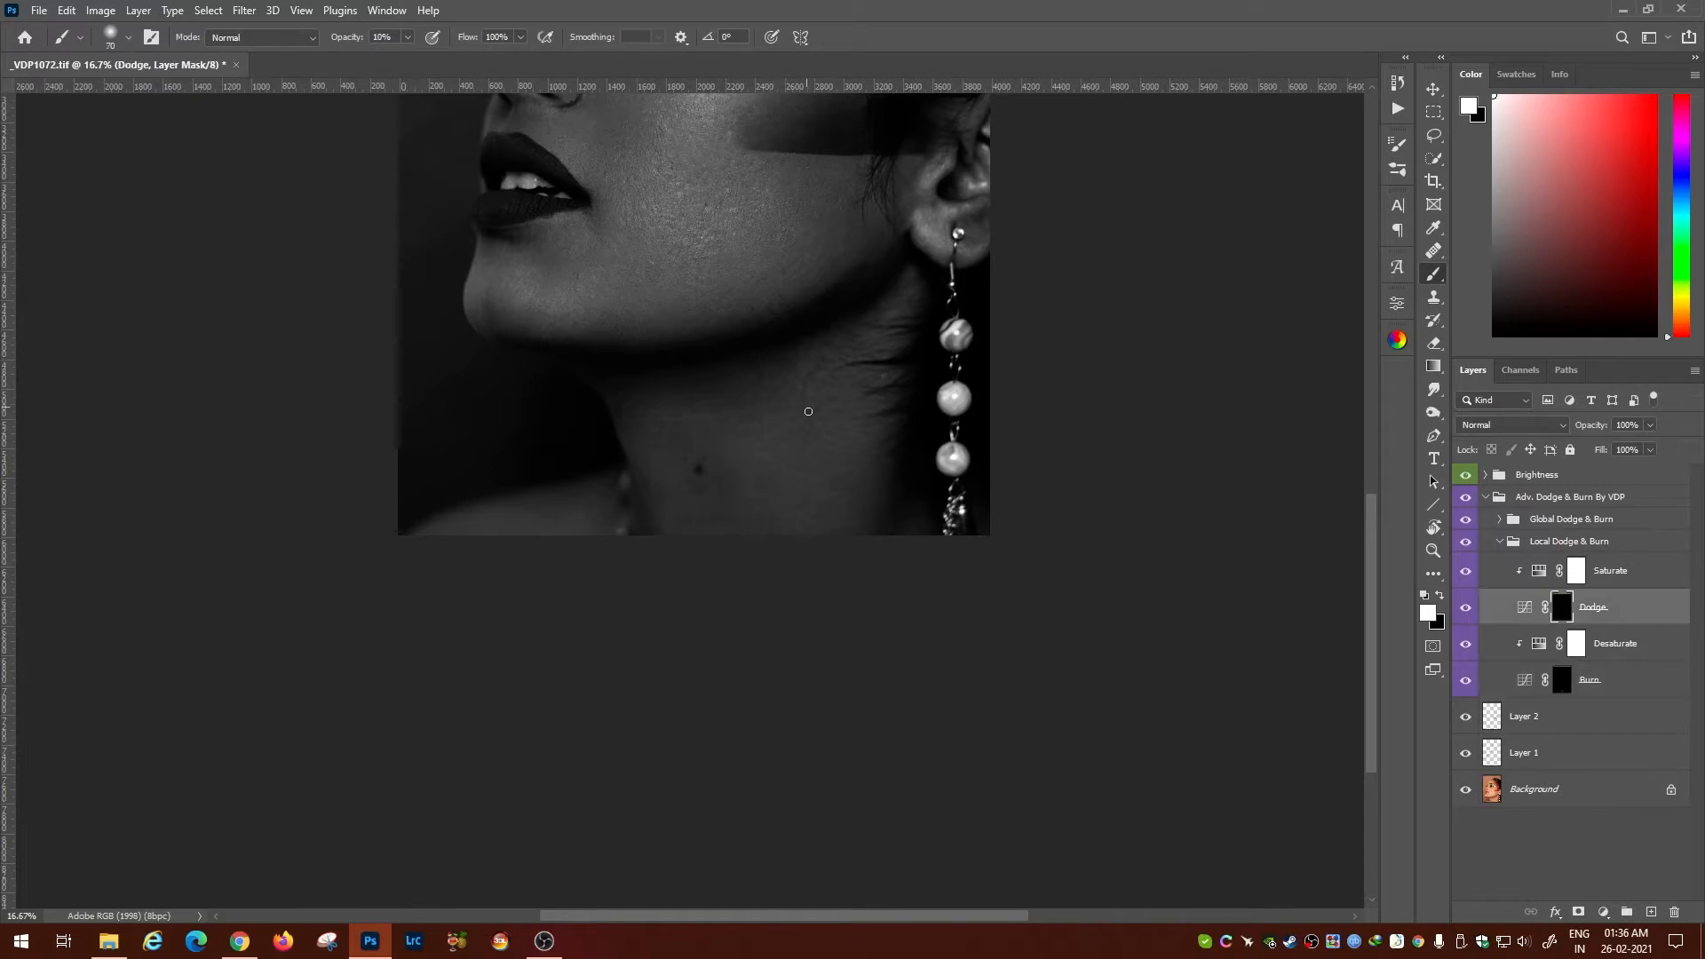
key("alt+bracketleft")
key("alt+bracketleft")
key("alt+bracketright")
key("alt+bracketright")
key("bracketright")
key("bracketright")
key("bracketright")
Toggle the Brightness and Adv. Dodge & Burn groups off and on to compare the neck in colour before and after.
left_click(1465, 475)
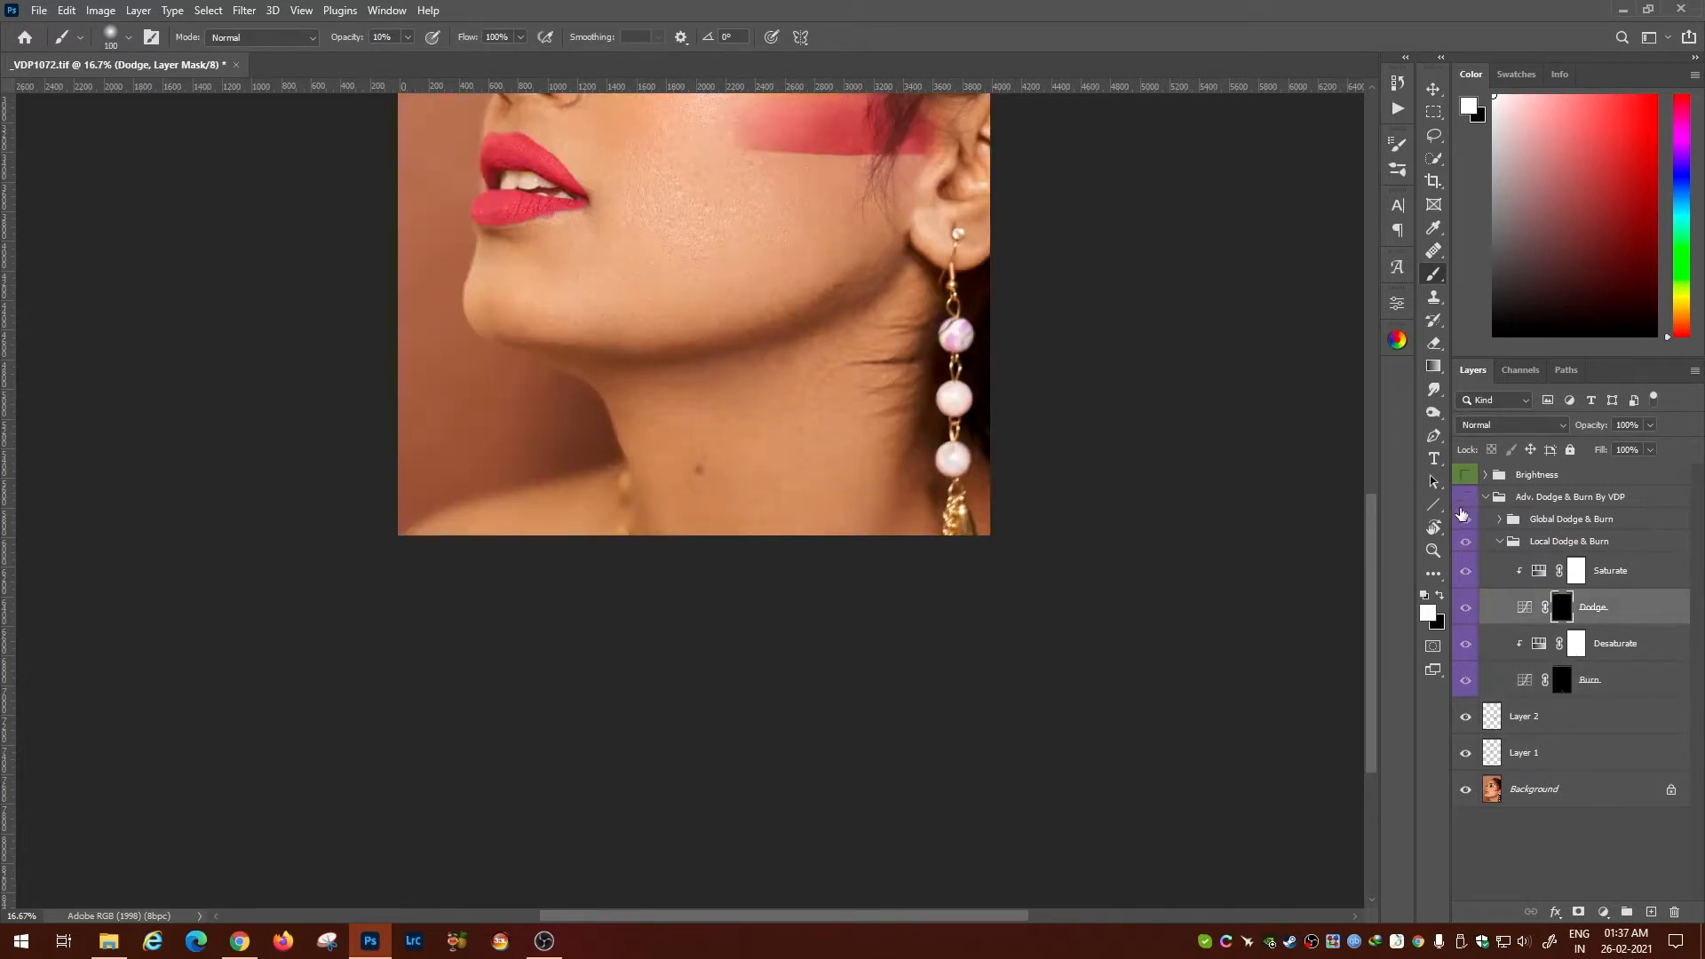
left_click_drag(1466, 476, 1465, 498)
key("ctrl+i")
key("ctrl+i")
key("ctrl+i")
key("ctrl+i")
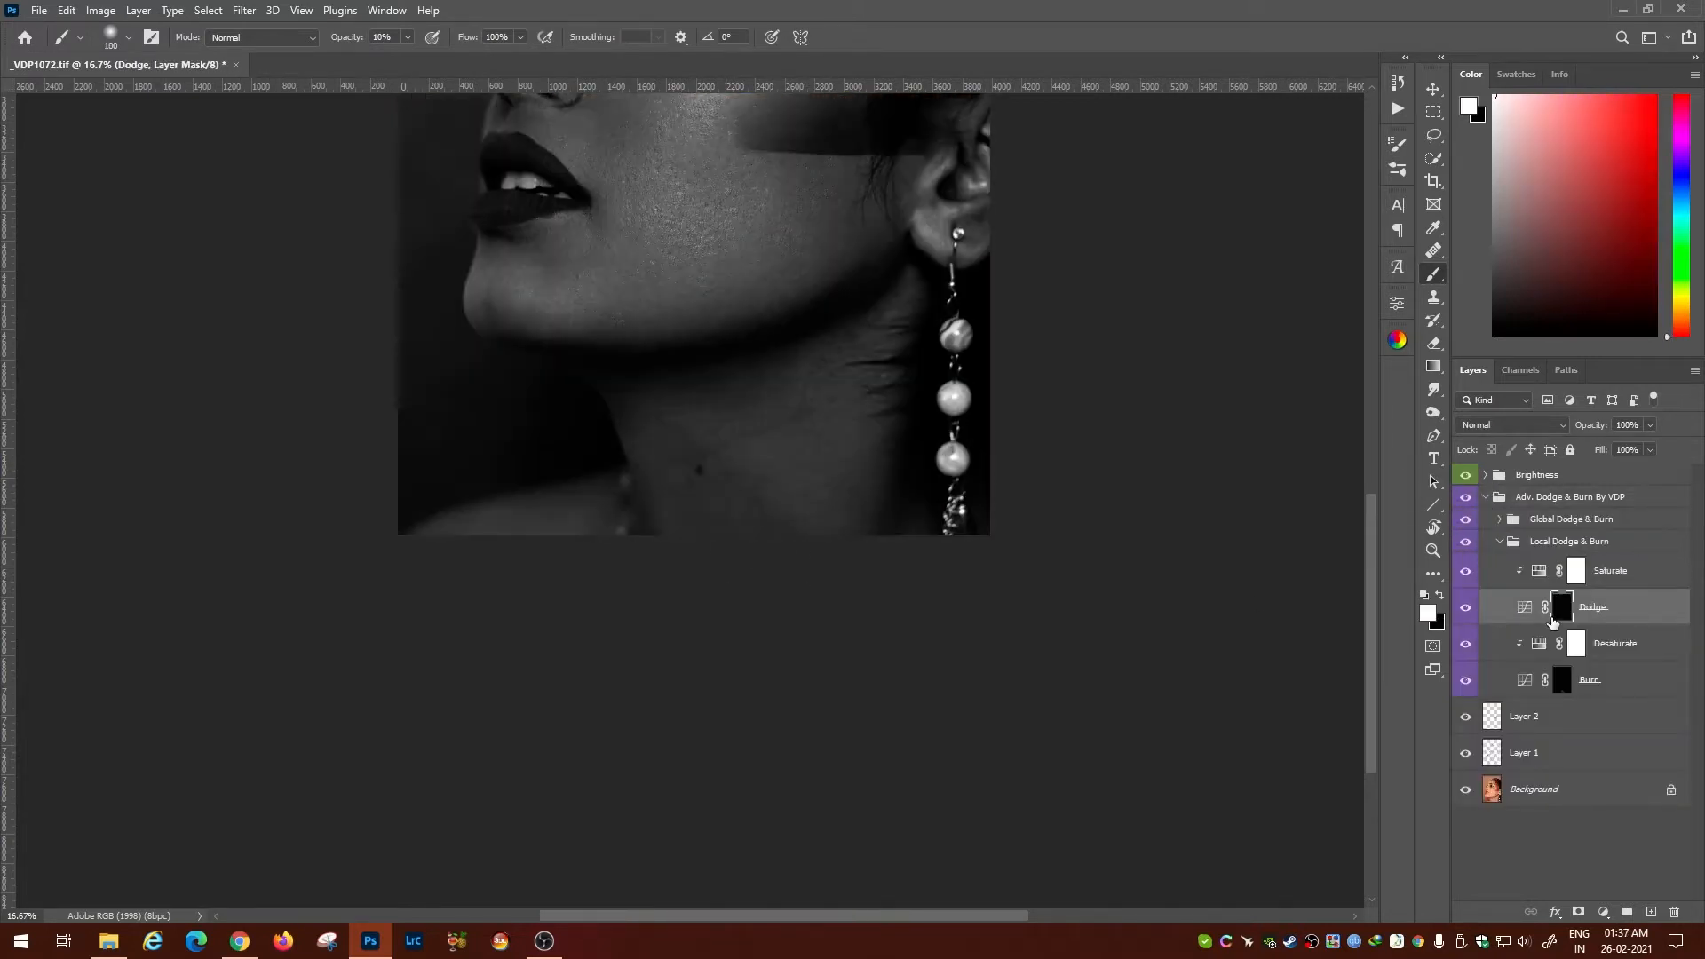
Smooth smaller uneven patches on the neck, alternating the local Burn and Dodge masks with a progressively smaller brush.
key("alt+bracketleft")
key("alt+bracketleft")
key("alt+bracketright")
key("alt+bracketright")
key("bracketleft")
key("bracketleft")
key("alt+bracketleft")
key("alt+bracketleft")
key("bracketleft")
key("alt+bracketright")
key("alt+bracketright")
key("bracketleft")
key("bracketleft")
key("bracketleft")
key("bracketleft")
Blend the neck's fine light and dark transitions on the local masks, ending with a 50 px brush on Burn.
key("alt+bracketleft")
key("alt+bracketleft")
key("alt+bracketright")
key("alt+bracketright")
key("alt+bracketleft")
key("alt+bracketleft")
key("alt+bracketright")
key("alt+bracketright")
key("bracketright")
key("alt+bracketleft")
key("alt+bracketleft")
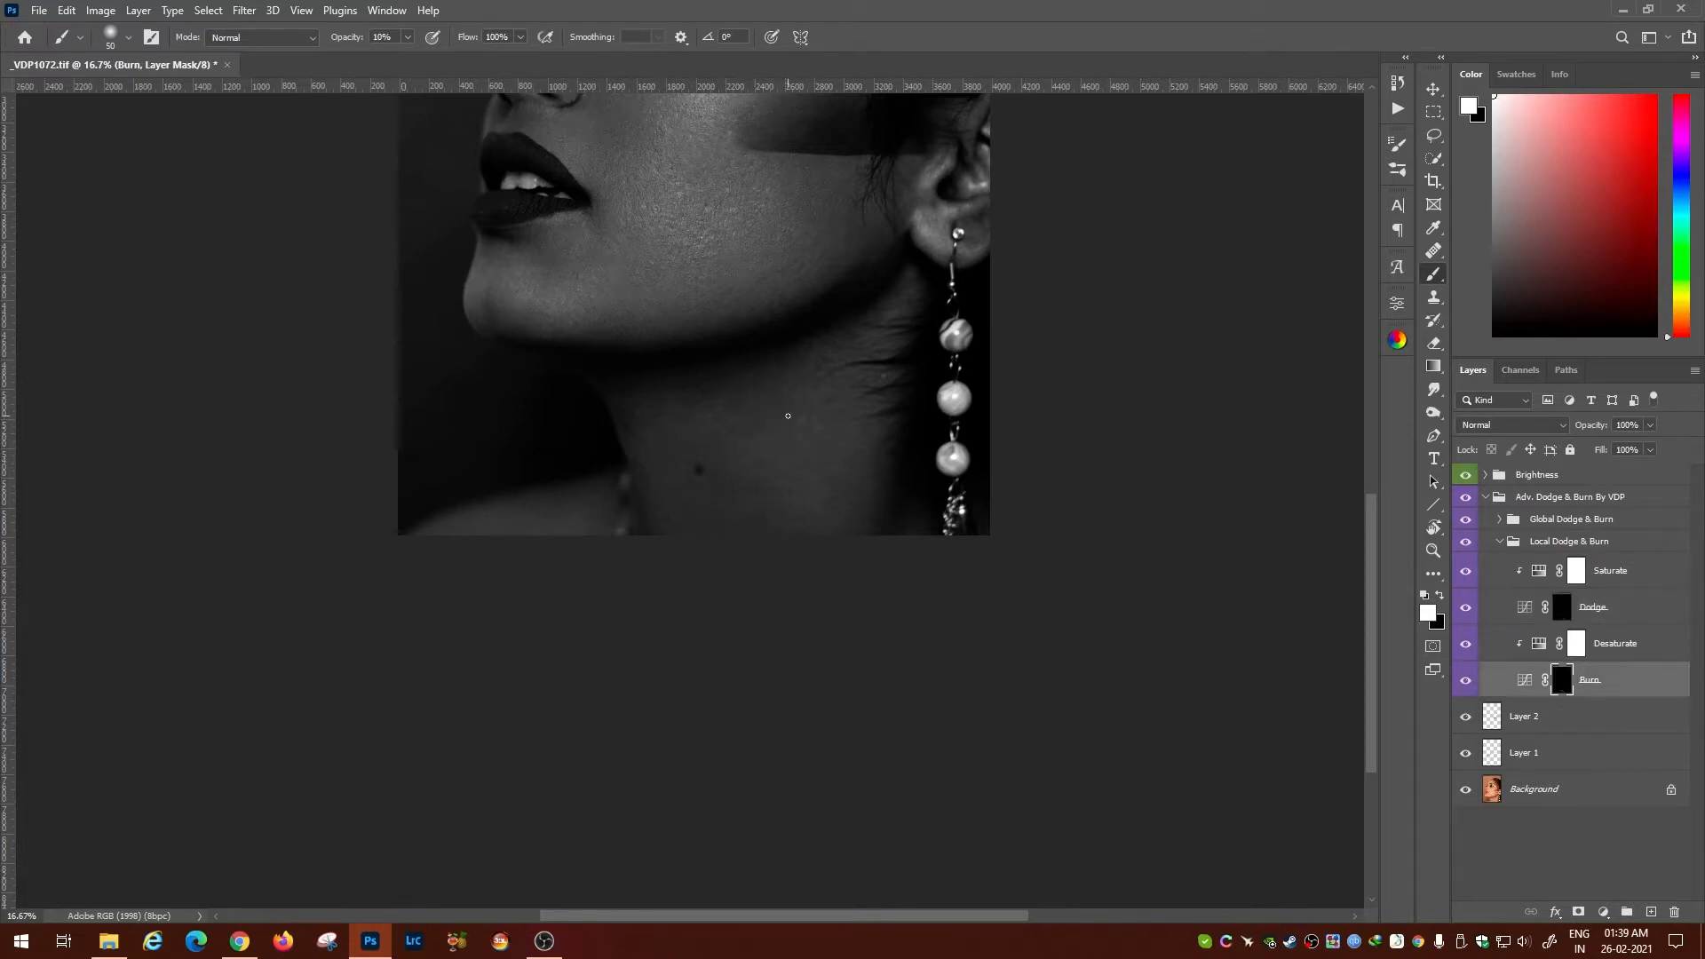
Finish evening the central neck below the jaw with alternating local Dodge and Burn strokes at 10% opacity.
key("alt+bracketright")
key("alt+bracketright")
key("alt+bracketleft")
key("alt+bracketleft")
key("alt+bracketright")
key("alt+bracketright")
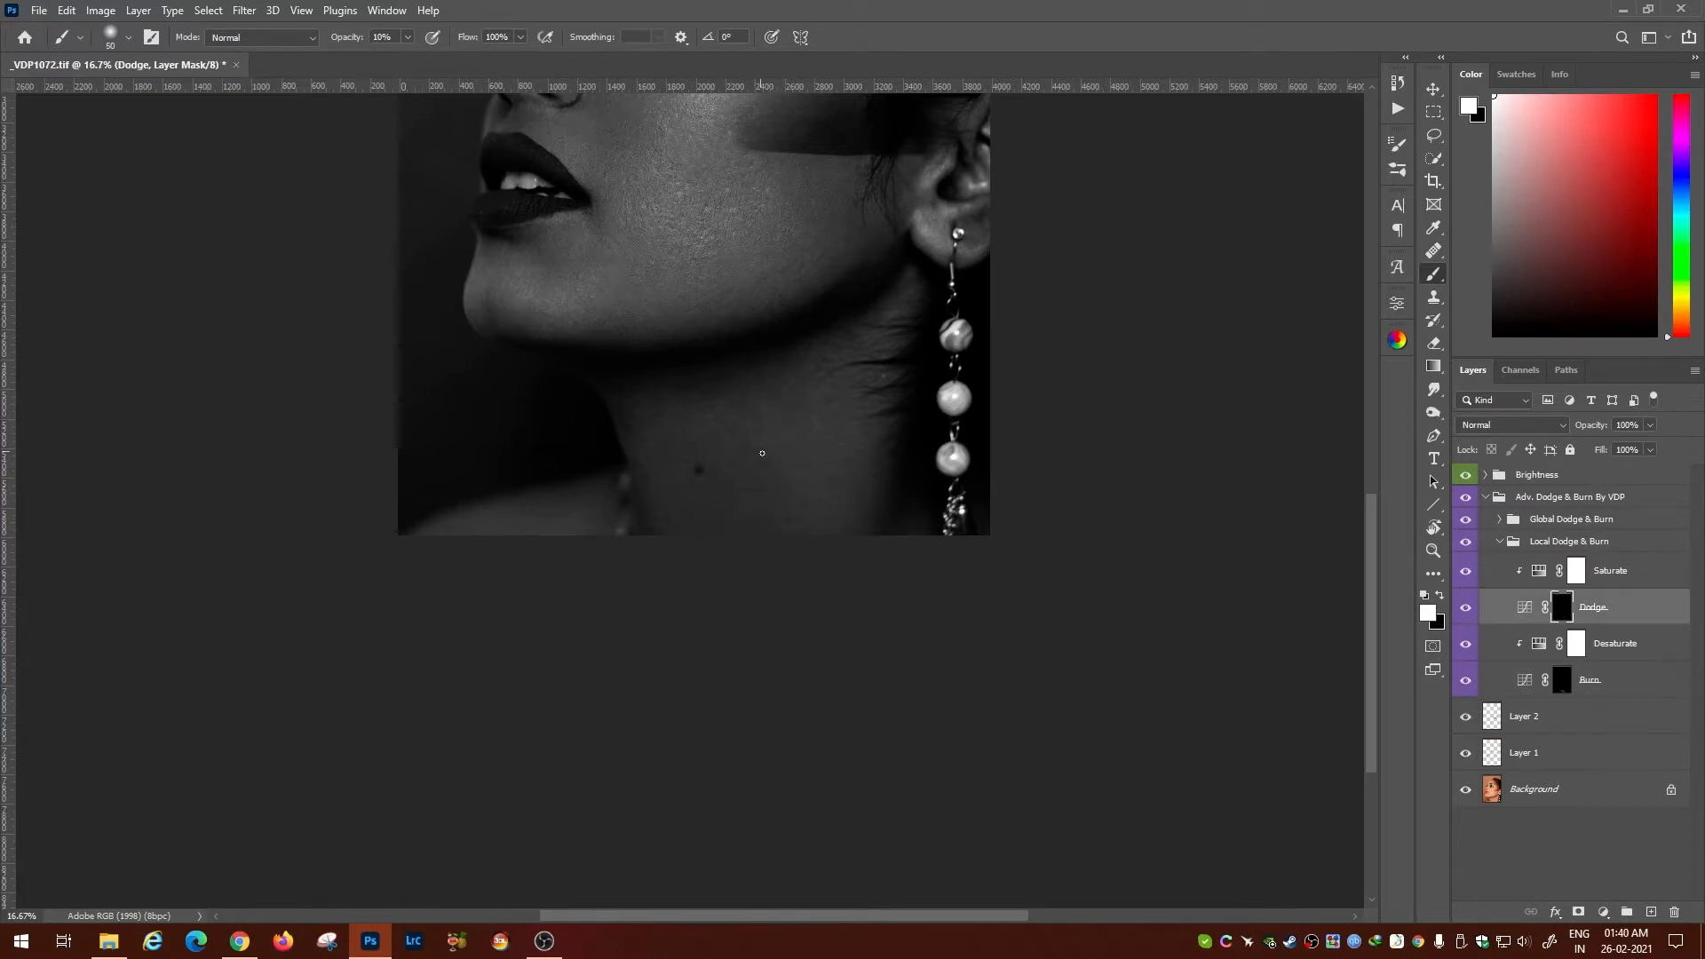
key("alt+bracketleft")
key("alt+bracketleft")
key("bracketright")
key("bracketright")
key("alt+bracketright")
key("alt+bracketright")
Hide the Brightness group and burn the pink cheek stripe's inner end on the local Burn mask with a 40 px brush.
left_click(1566, 683)
left_click_drag(814, 487, 740, 870)
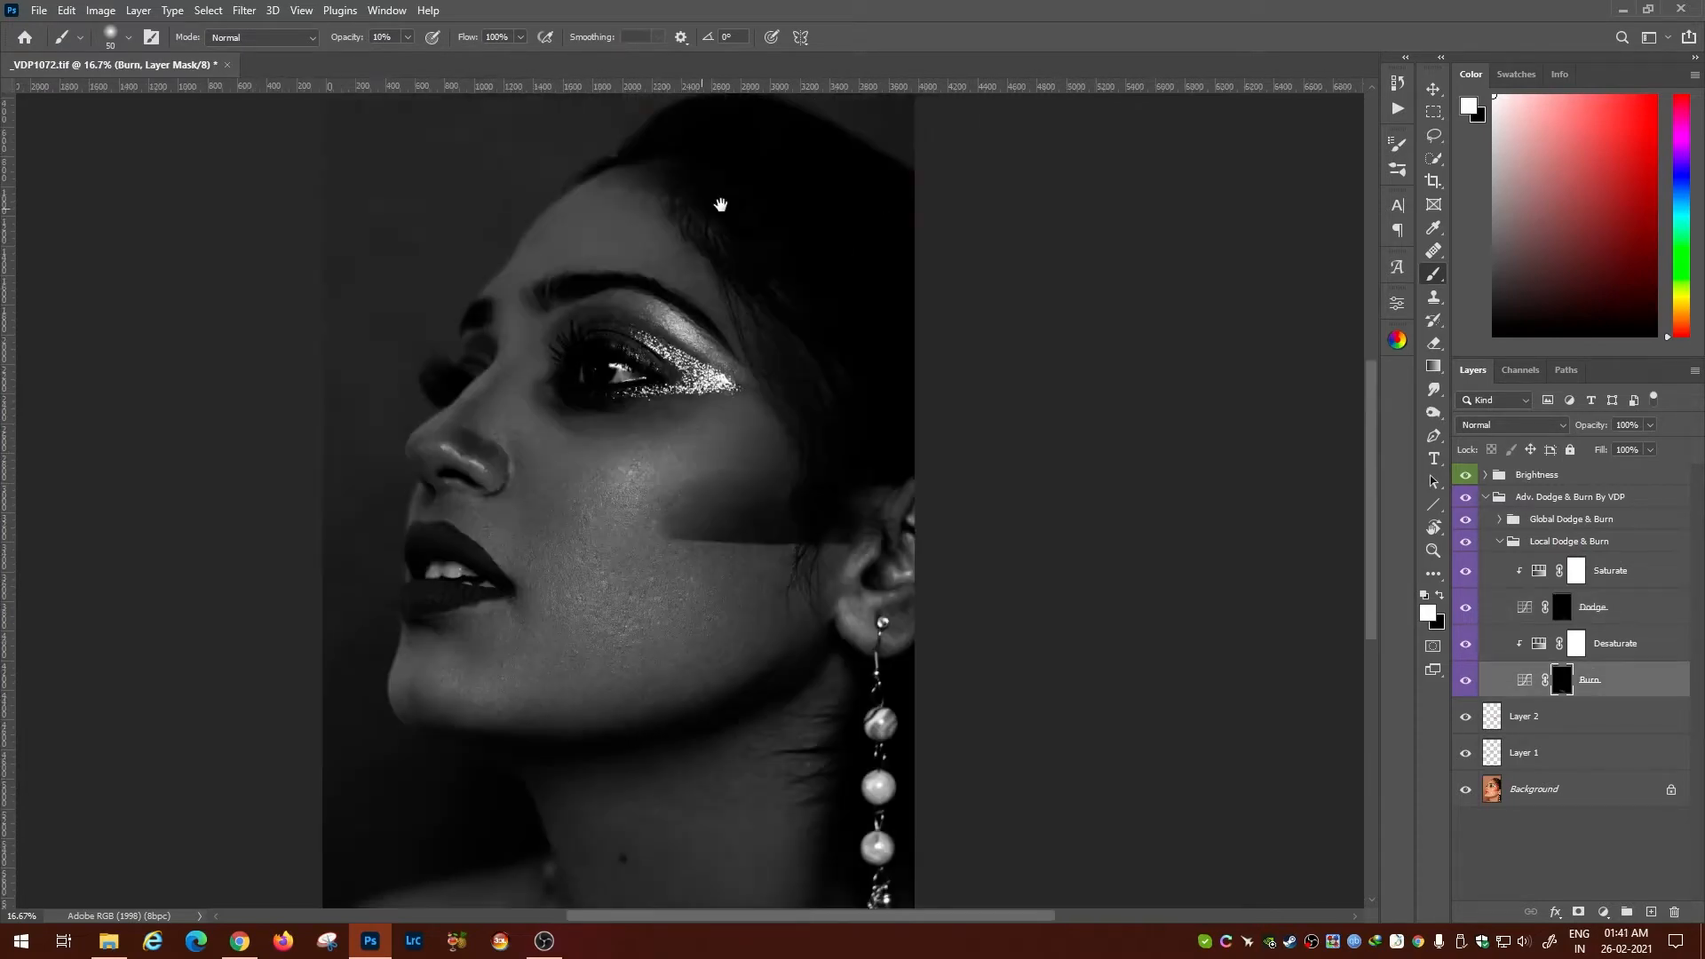
left_click(1465, 475)
mouse_move(1127, 723)
left_mouse_down()
mouse_move(1176, 499)
mouse_move(1179, 655)
left_mouse_up()
left_click(1536, 498)
scroll(840, 280, "up", 2)
left_click(1562, 680)
key("bracketleft")
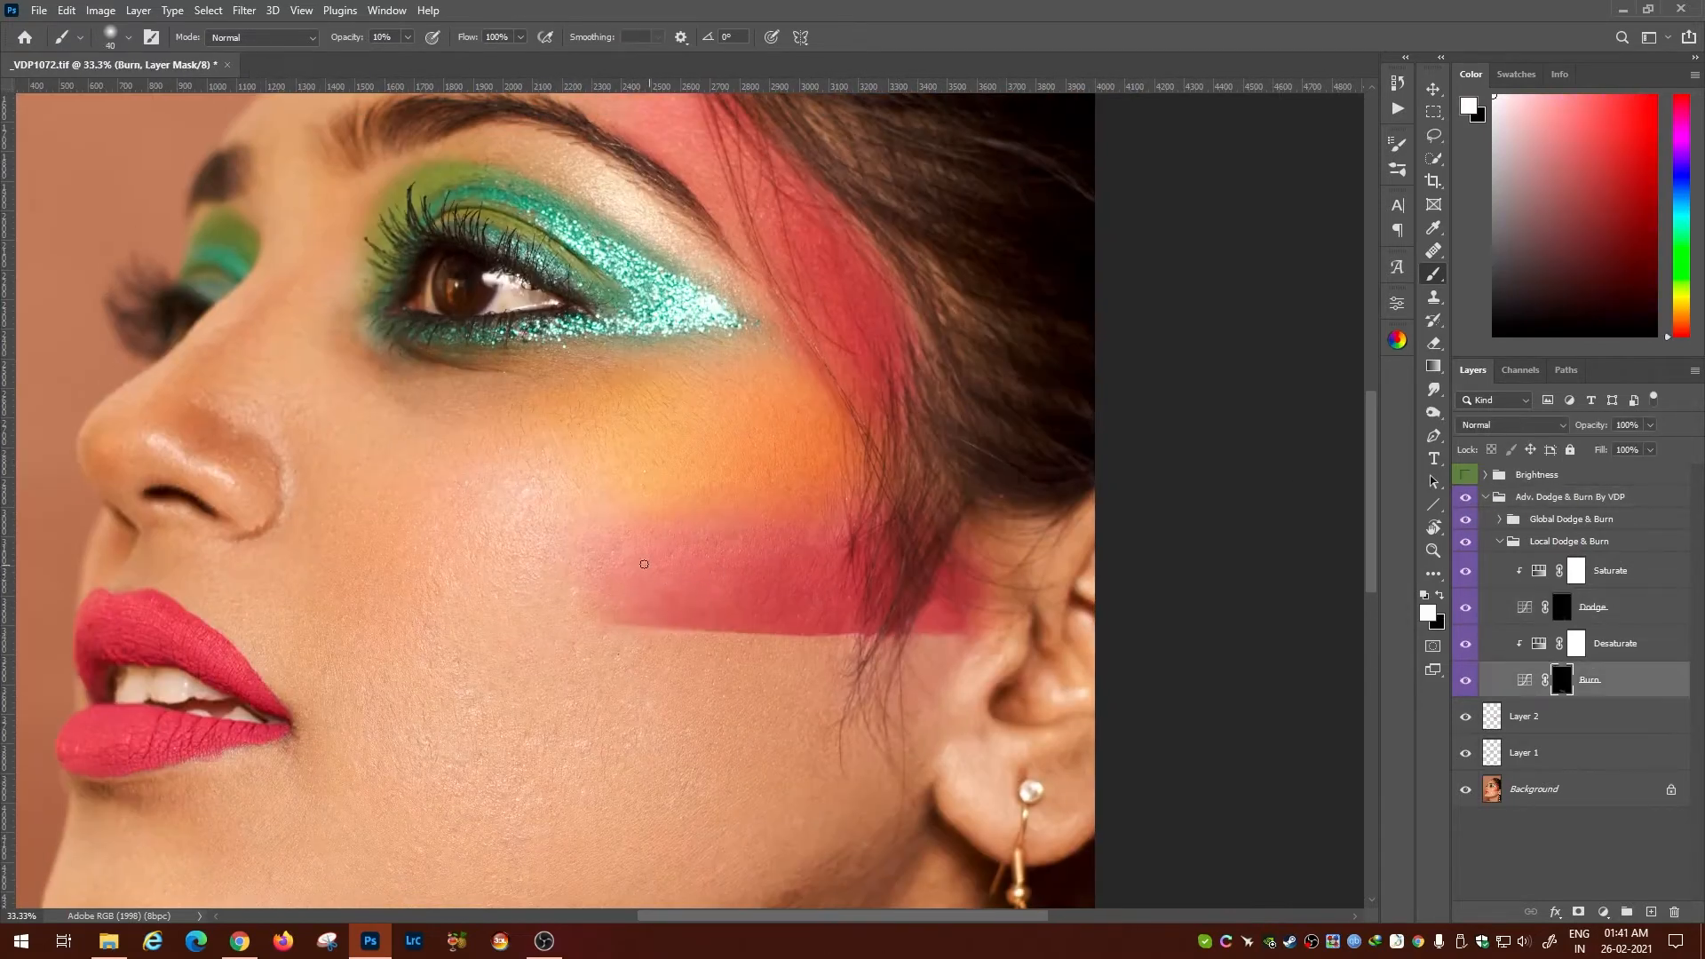
Even the pink stripe by dodging its dark patches at 35 px and burning its pale areas towards the ear at 25 px.
left_click(1562, 607)
key("bracketright")
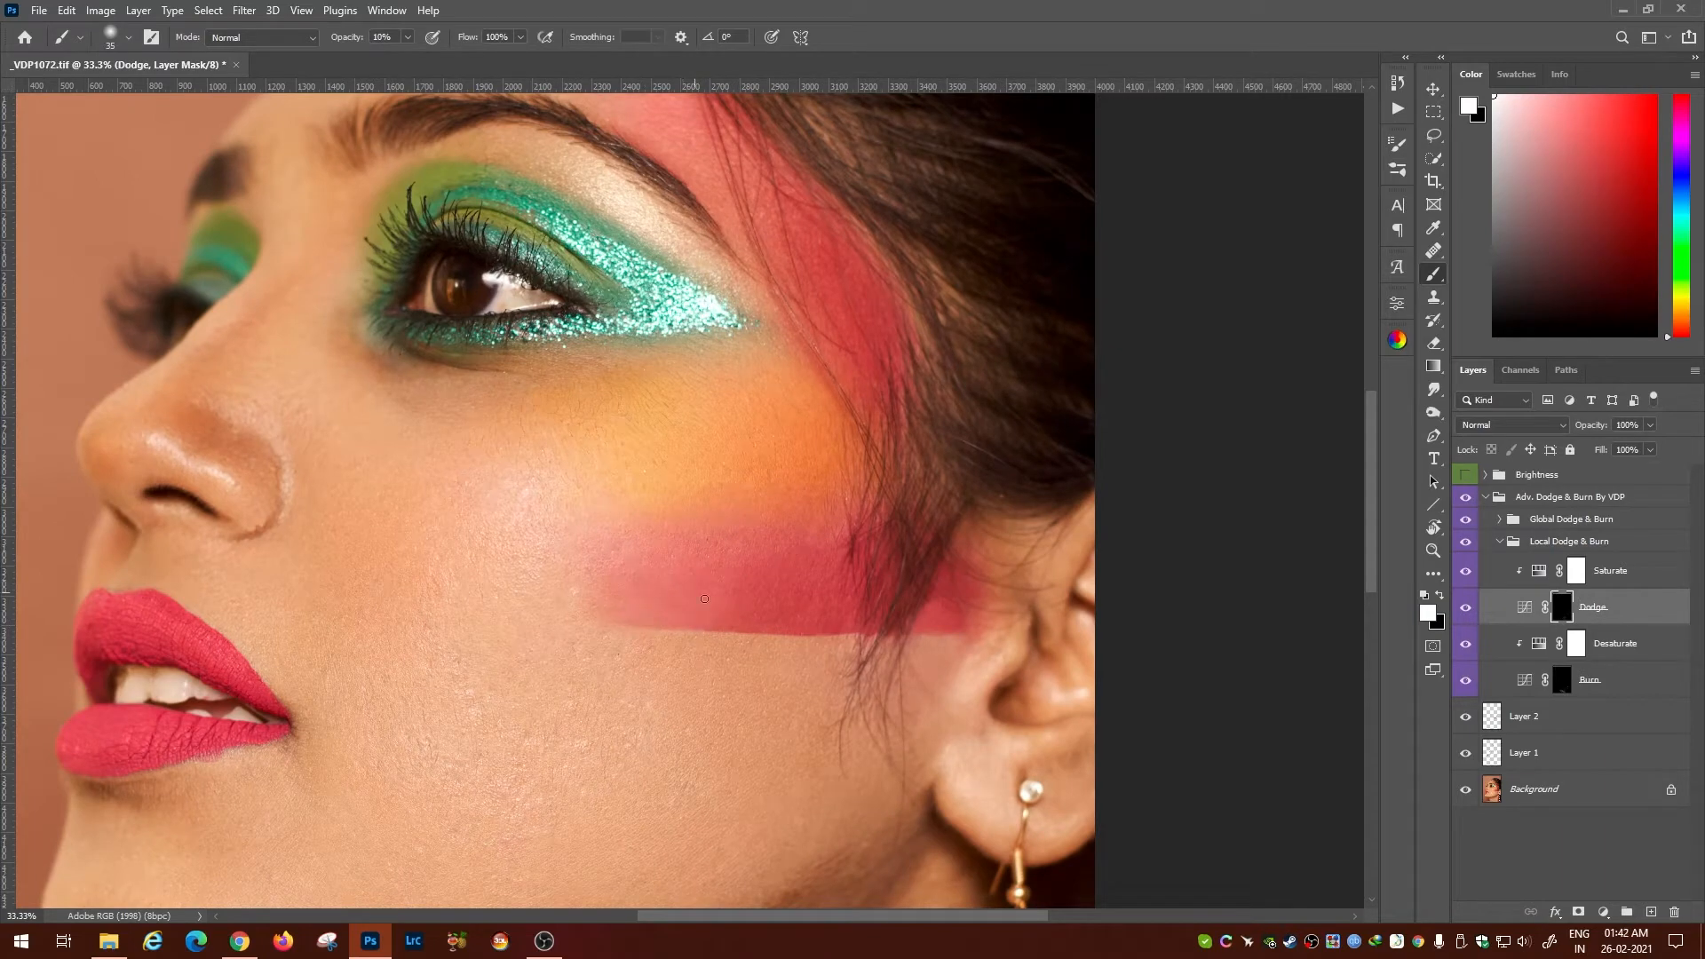
left_click(1547, 680)
key("bracketleft")
key("bracketleft")
key("bracketleft")
key("bracketleft")
key("bracketleft")
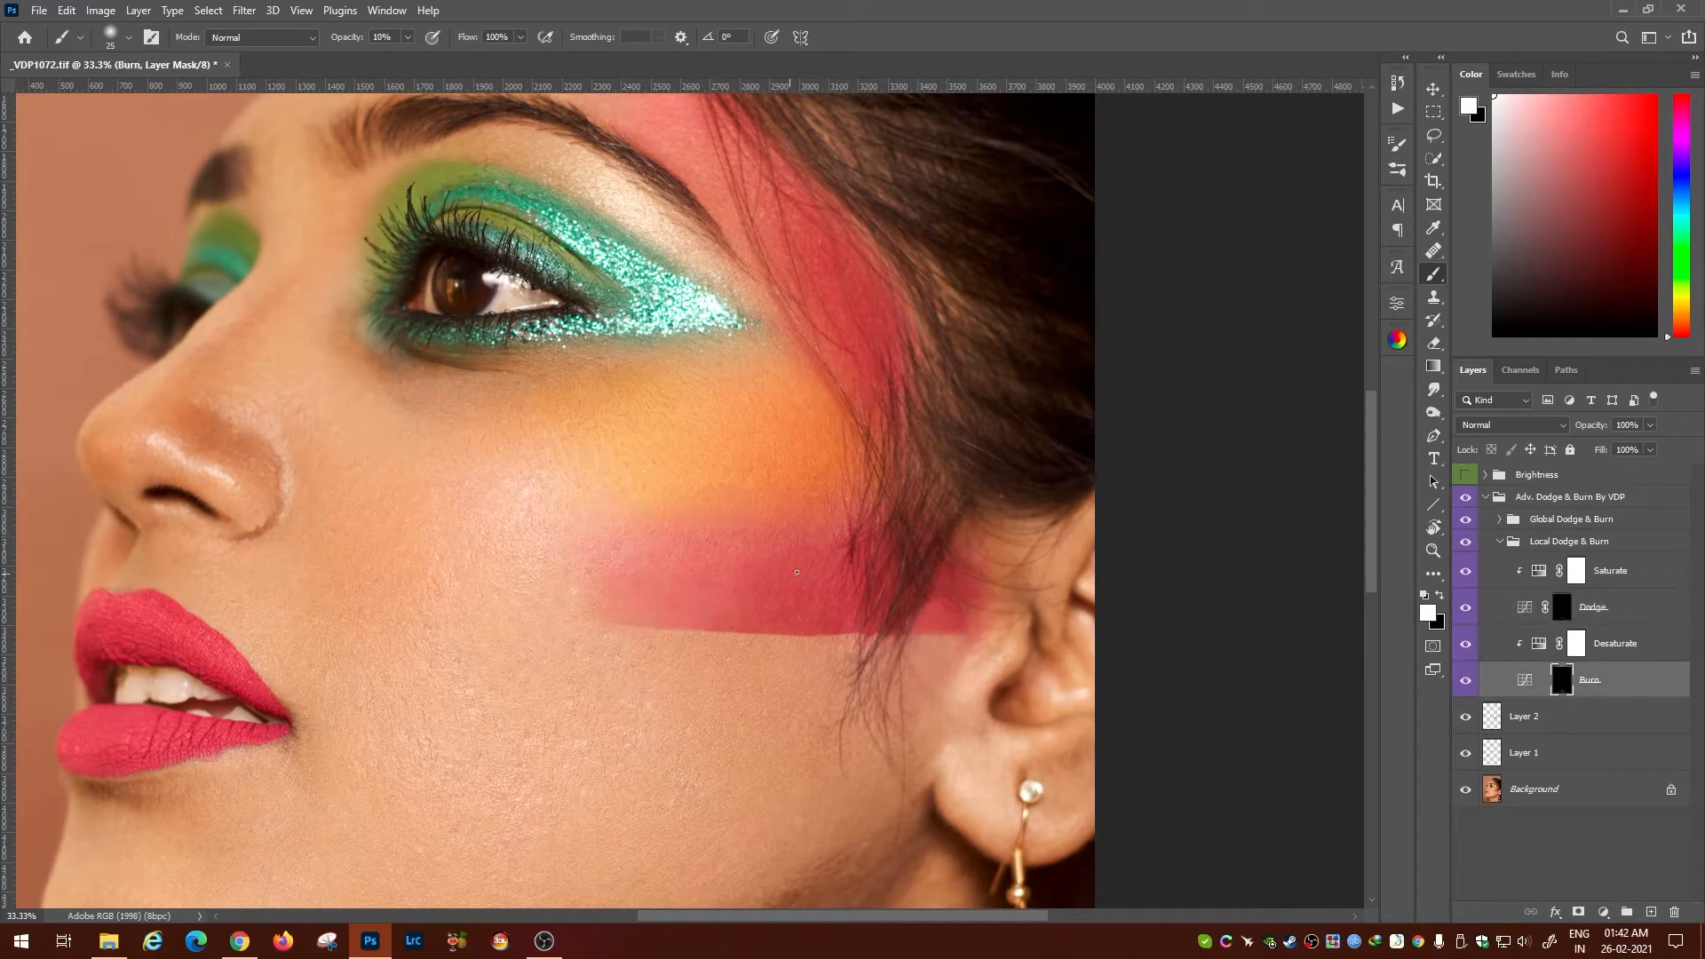
key("bracketleft")
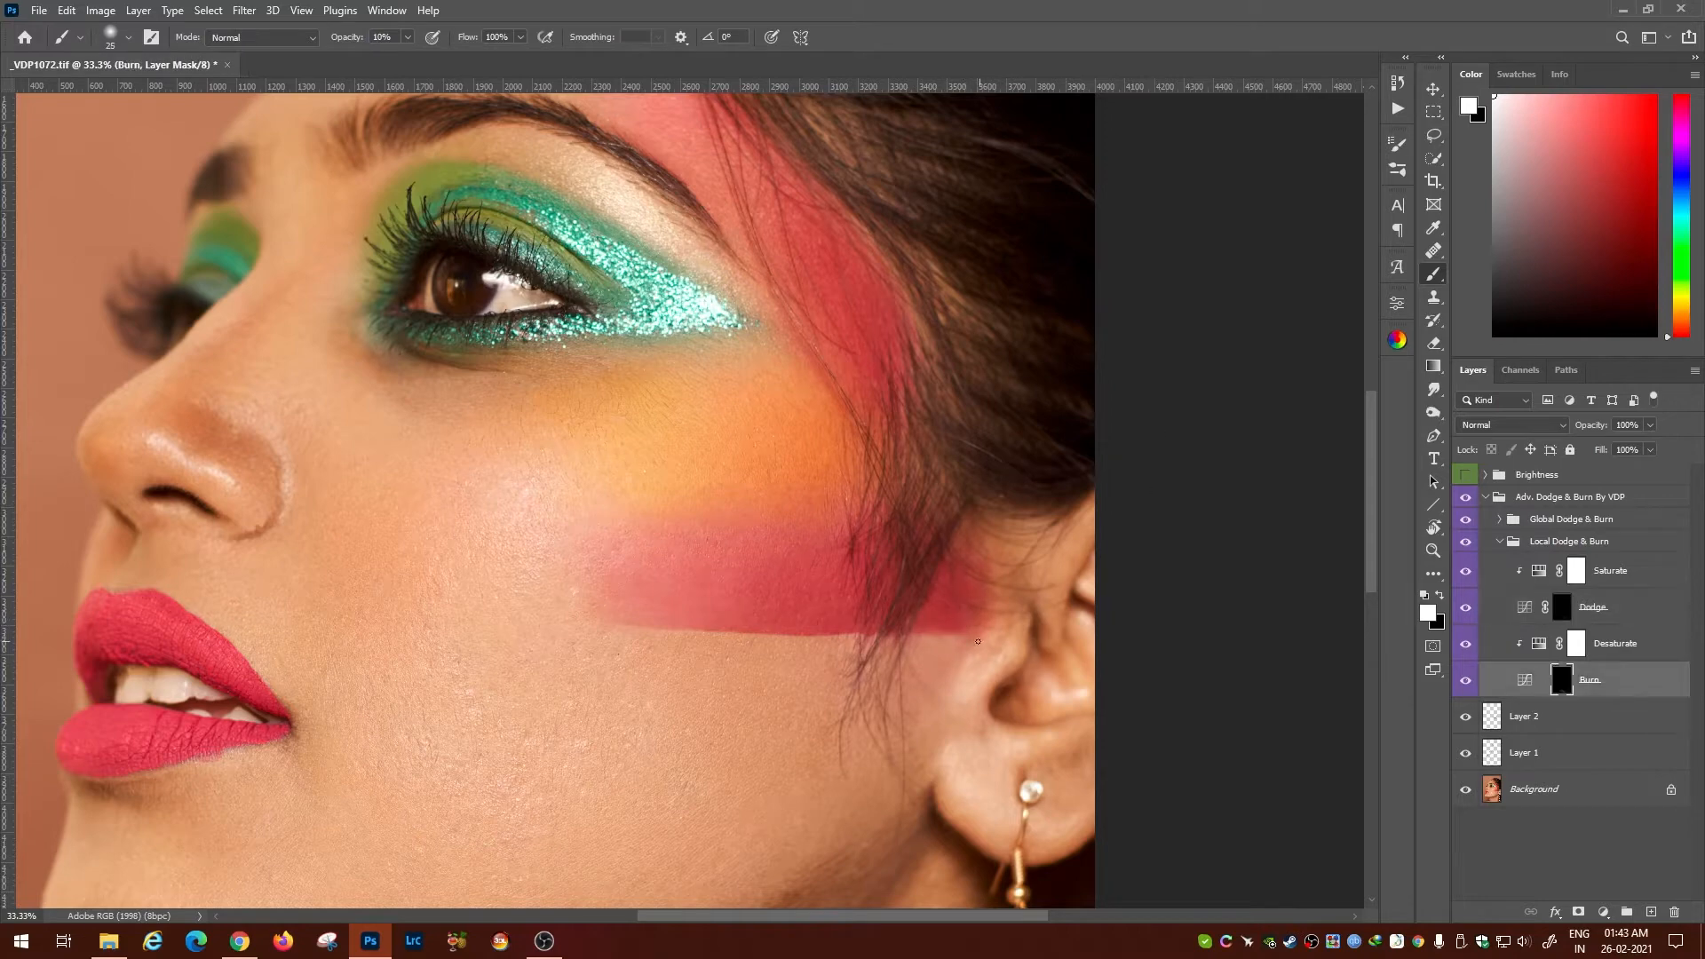
Activate the local Dodge mask and enlarge the brush to 100 px for the whole portrait view.
key("bracketright")
key("bracketright")
left_click(1563, 607)
key("ctrl+minus")
key("ctrl+minus")
left_click_drag(731, 562, 868, 723)
key("bracketright")
key("bracketright")
key("bracketright")
key("bracketright")
key("bracketright")
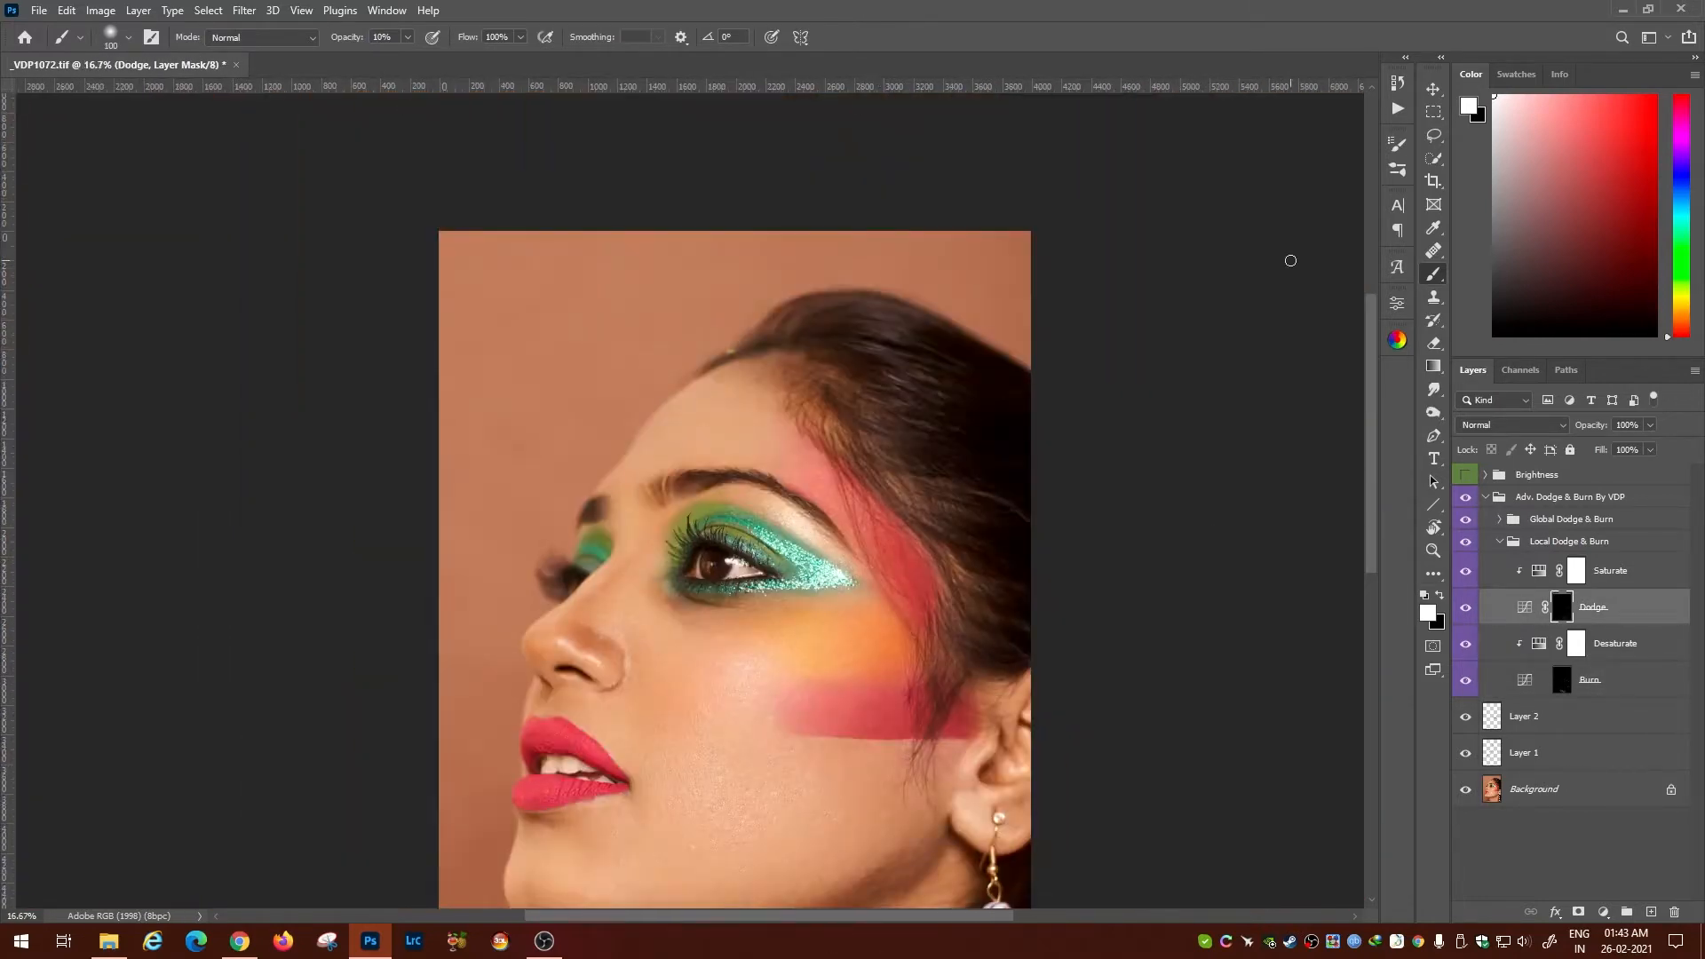
Compare the portrait with and without the Adv. Dodge & Burn group, and check Layer 2's effect on the face.
left_click_drag(853, 622, 999, 441)
left_click(1466, 497)
left_click(1466, 498)
key("bracketleft")
key("bracketleft")
key("bracketleft")
key("bracketleft")
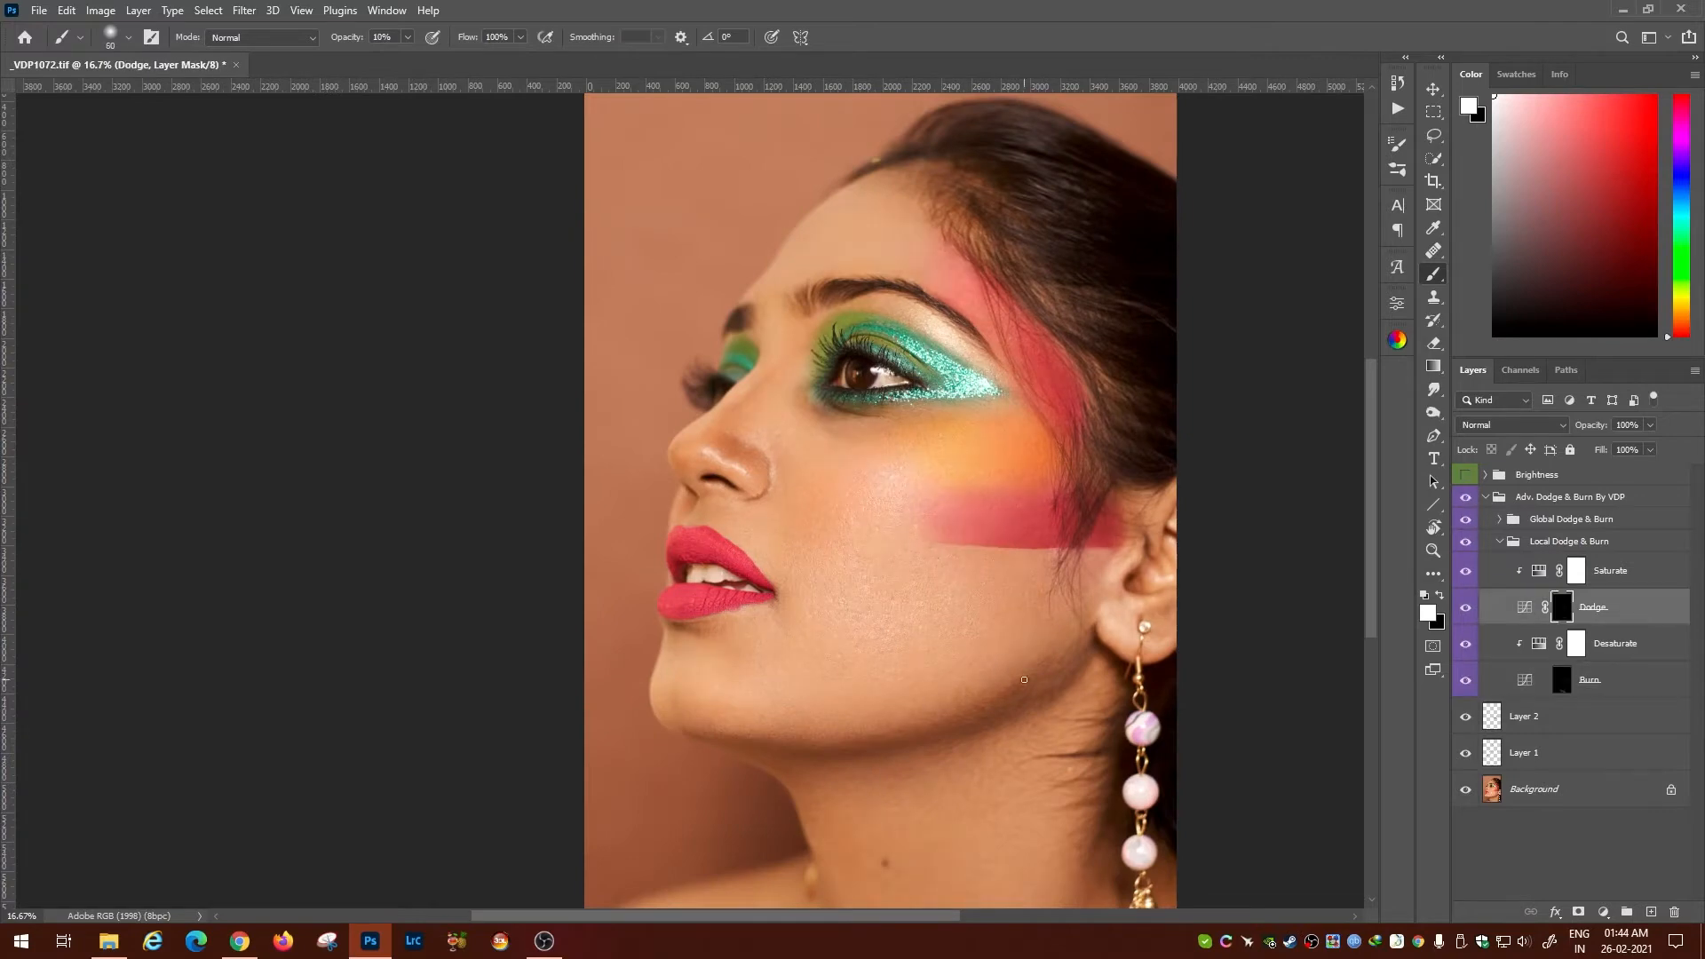
key("ctrl+plus")
key("ctrl+plus")
left_click(1524, 716)
left_click(1465, 717)
left_click(1466, 716)
Clean the lower lip's ragged lower edge on Layer 2 with the Clone Stamp in Darken mode at 100% opacity.
key("s")
key("ctrl+plus")
key("ctrl+plus")
left_click_drag(743, 533, 613, 242)
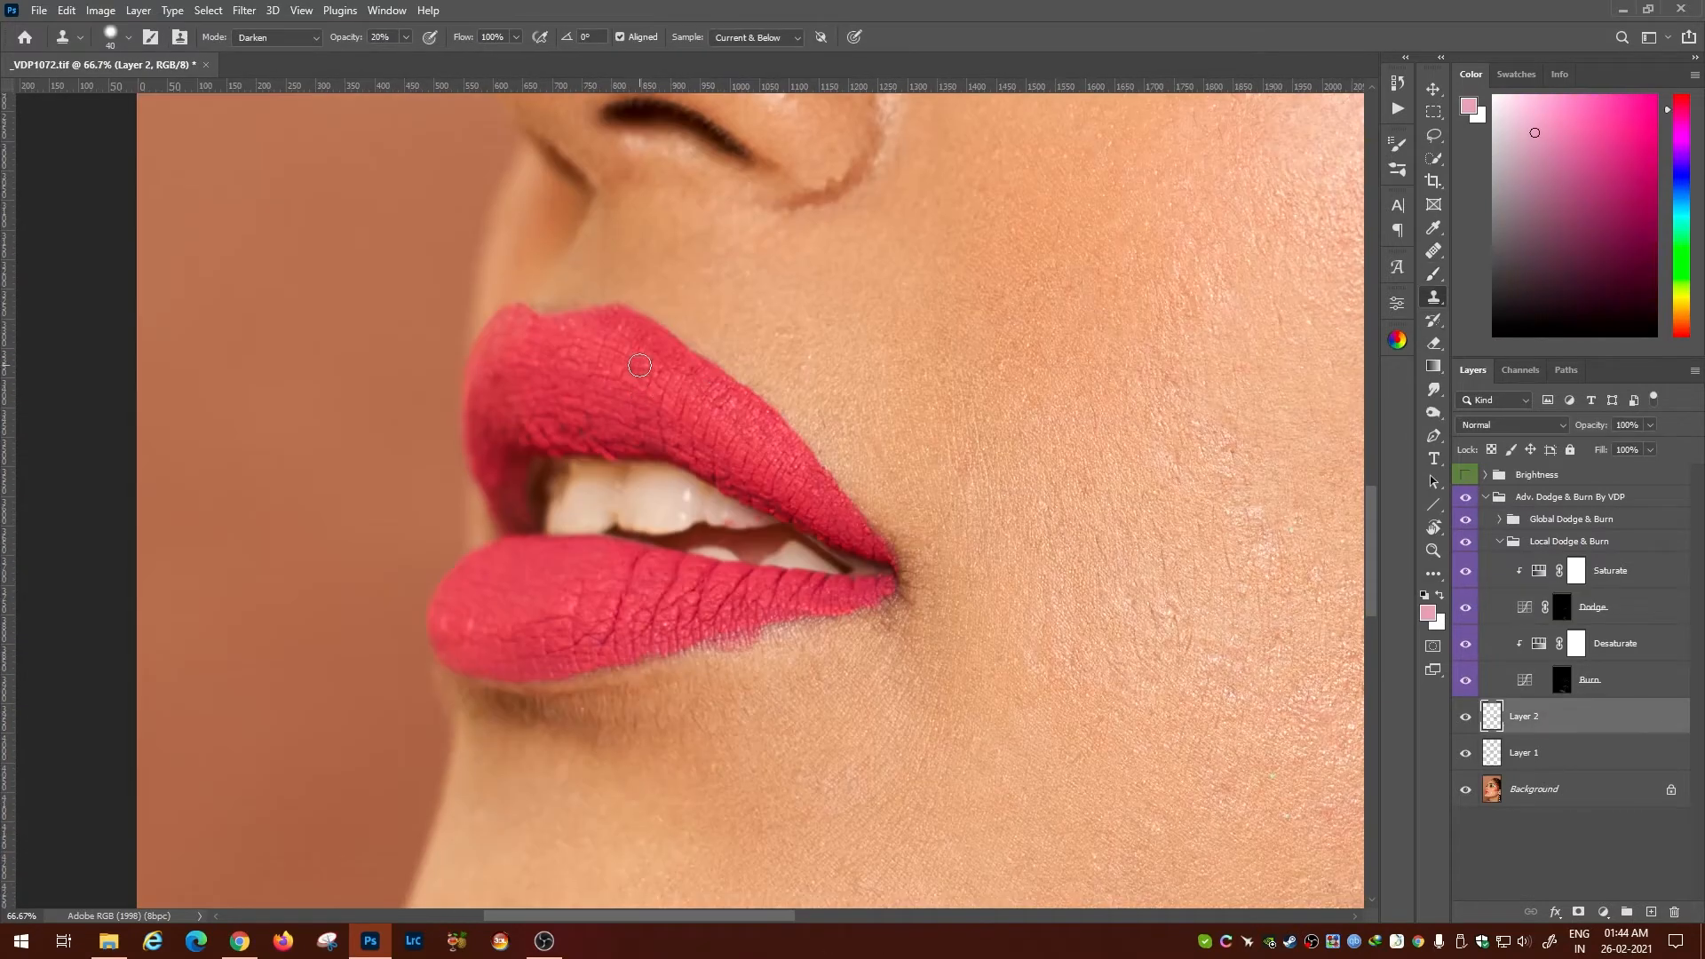
key("bracketright")
left_click_drag(784, 668, 938, 531)
left_click(765, 565, "alt")
left_click(776, 566, "alt")
mouse_move(781, 569)
left_mouse_down()
mouse_move(831, 557)
mouse_move(657, 594)
left_mouse_up()
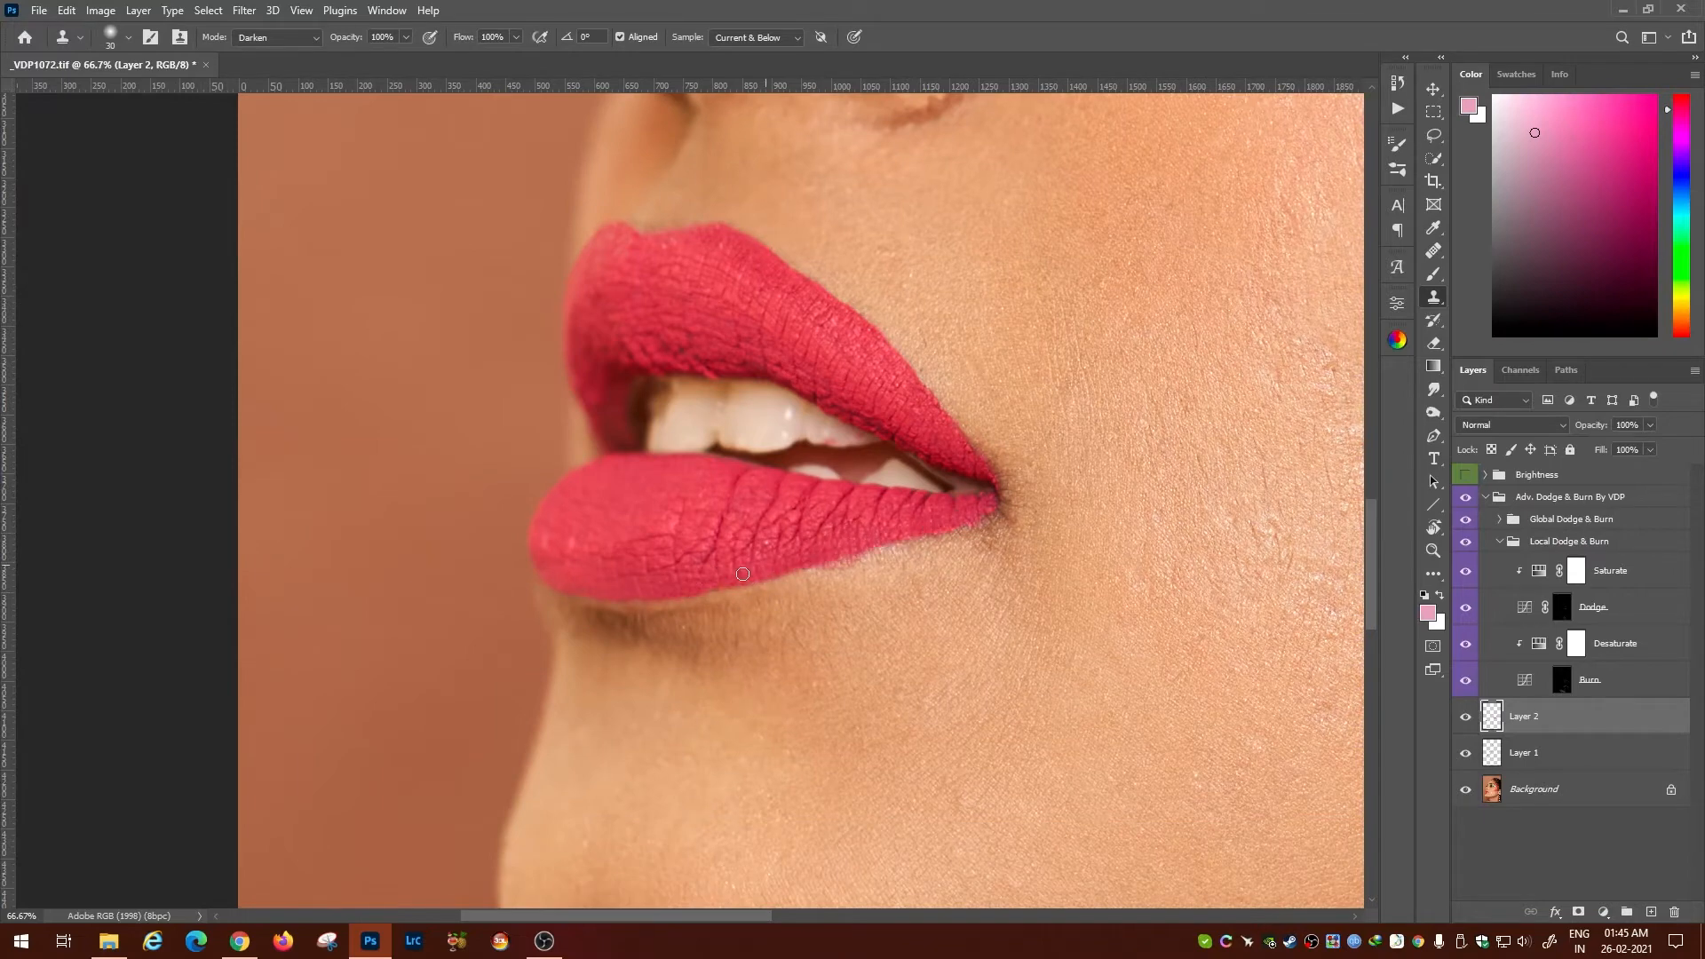
left_click(839, 545, "alt")
left_click_drag(837, 551, 816, 558)
key("bracketleft")
key("bracketleft")
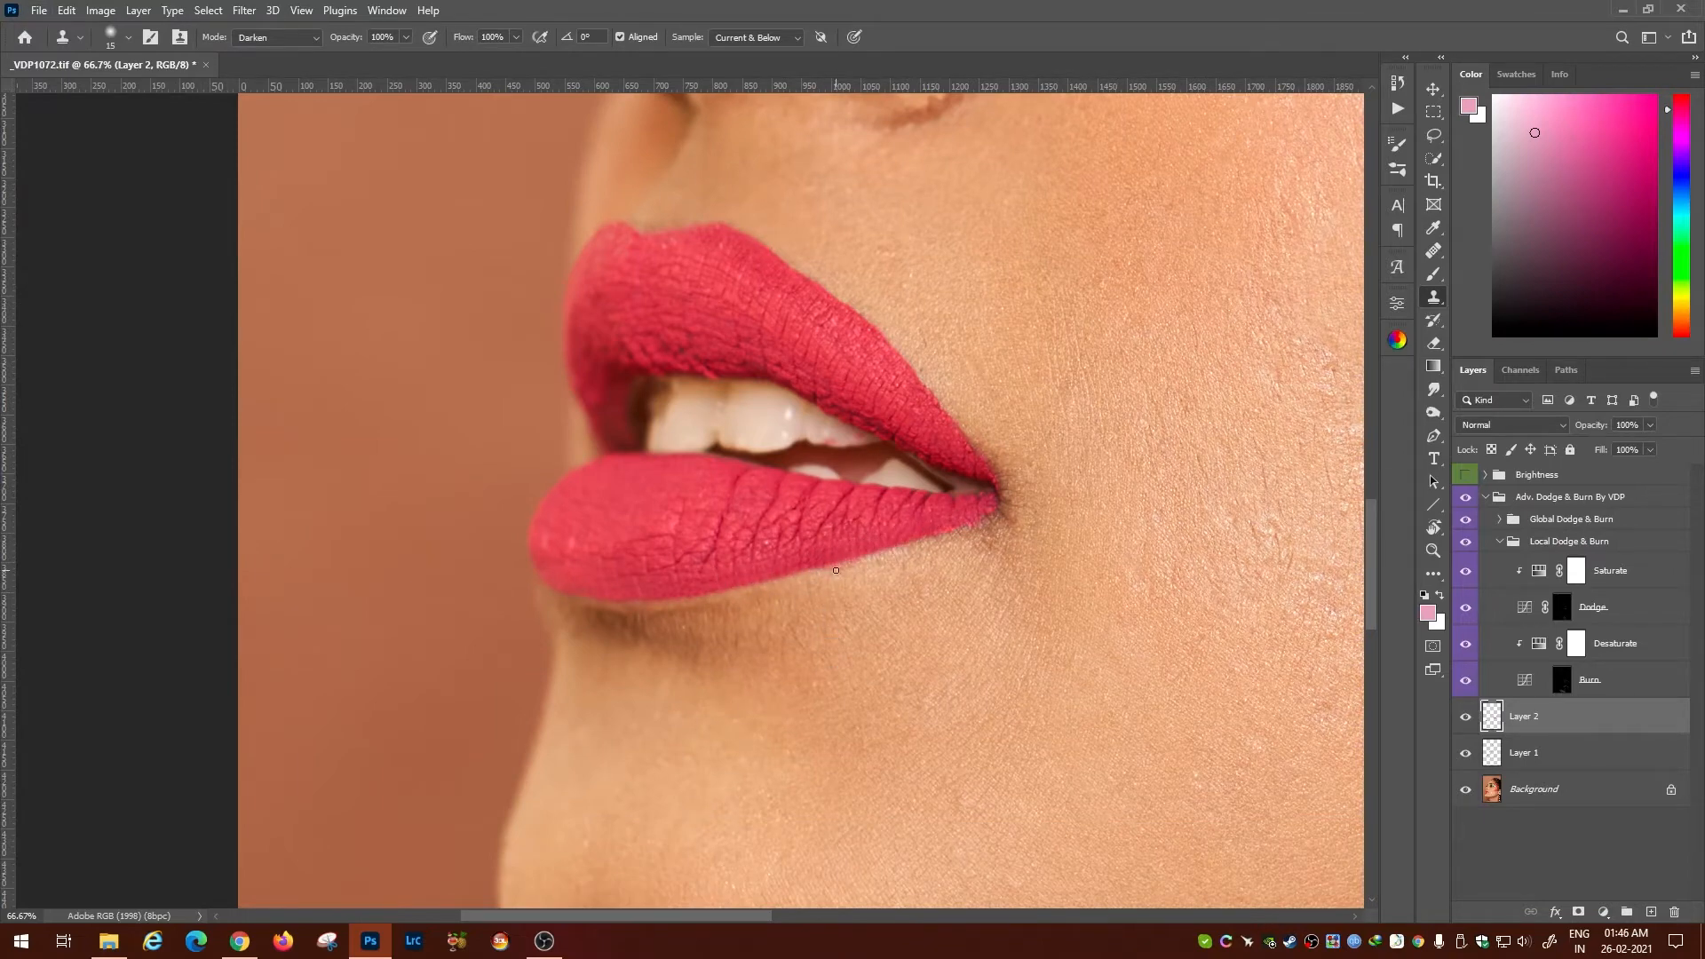
Clone away bright specks on the chin and lower cheek on Layer 2 in Darken mode with a 15 px brush.
left_click(834, 593, "alt")
left_click_drag(896, 677, 779, 527)
left_click(799, 697, "alt")
left_click_drag(1050, 410, 743, 555)
left_click_drag(1046, 516, 1019, 554)
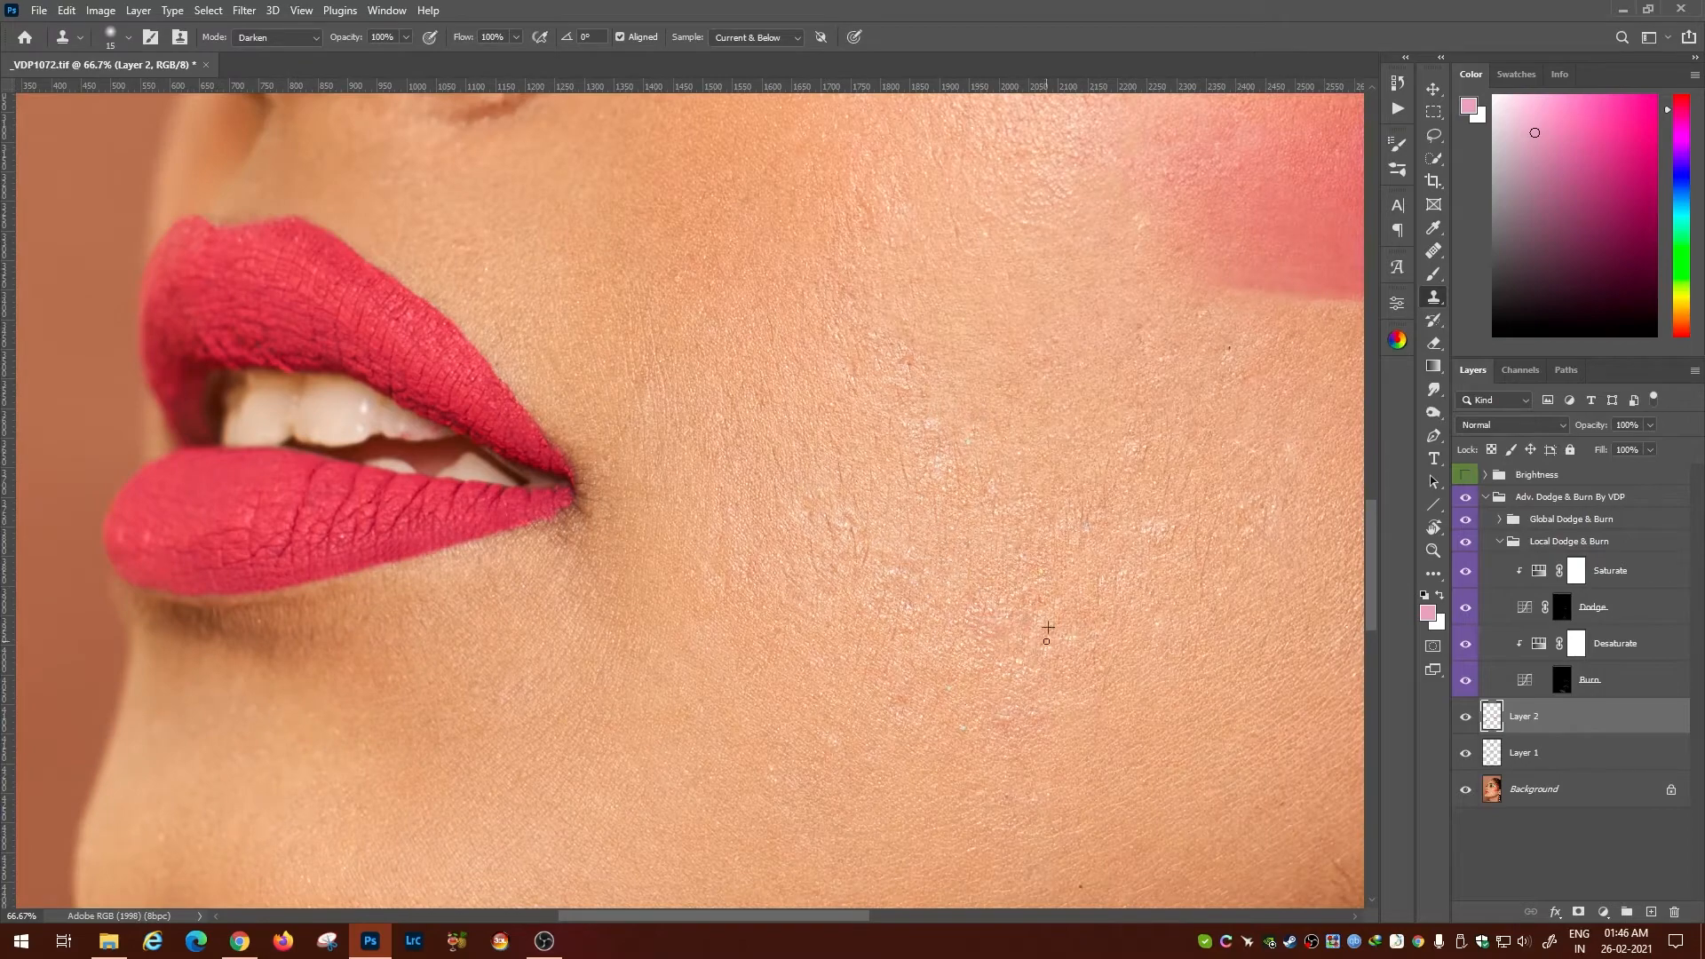
left_click_drag(1047, 641, 839, 503)
left_click(846, 621, "alt")
left_click(786, 518, "alt")
left_click_drag(924, 299, 1001, 533)
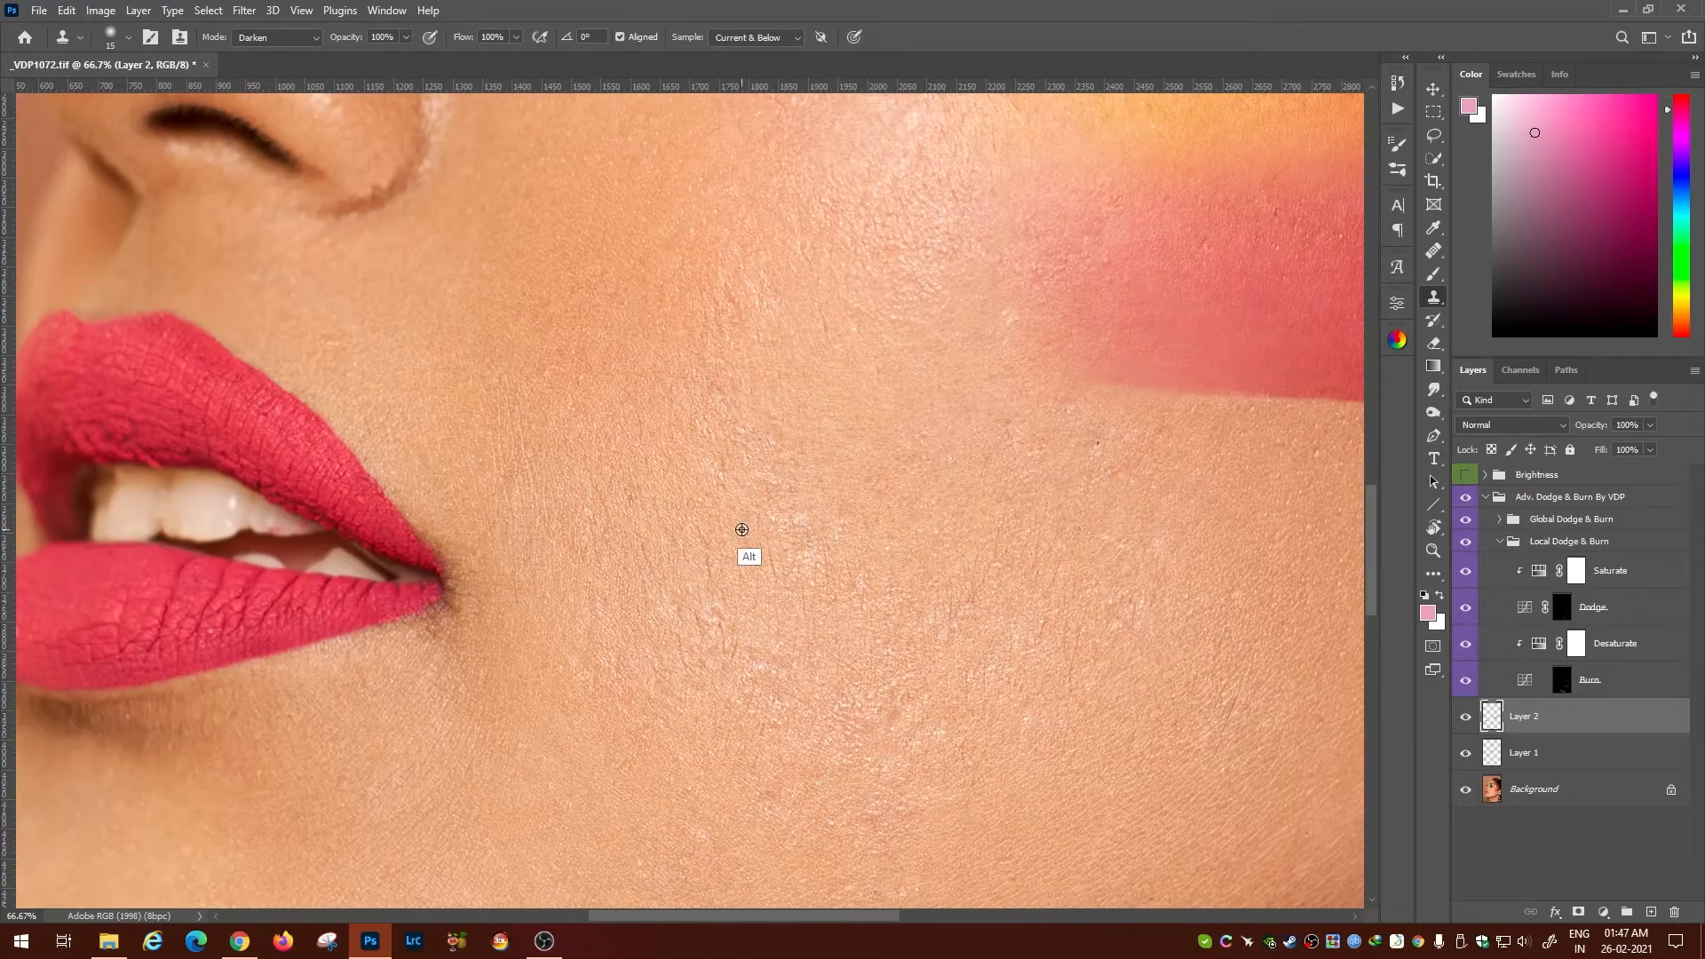
Switch the Clone Stamp to Lighten mode and clone over dark marks on the central cheek.
left_click(275, 36)
mouse_move(746, 533)
left_mouse_down()
mouse_move(862, 590)
mouse_move(652, 352)
left_mouse_up()
left_click(267, 182)
left_click(794, 561, "alt")
left_click(789, 538, "alt")
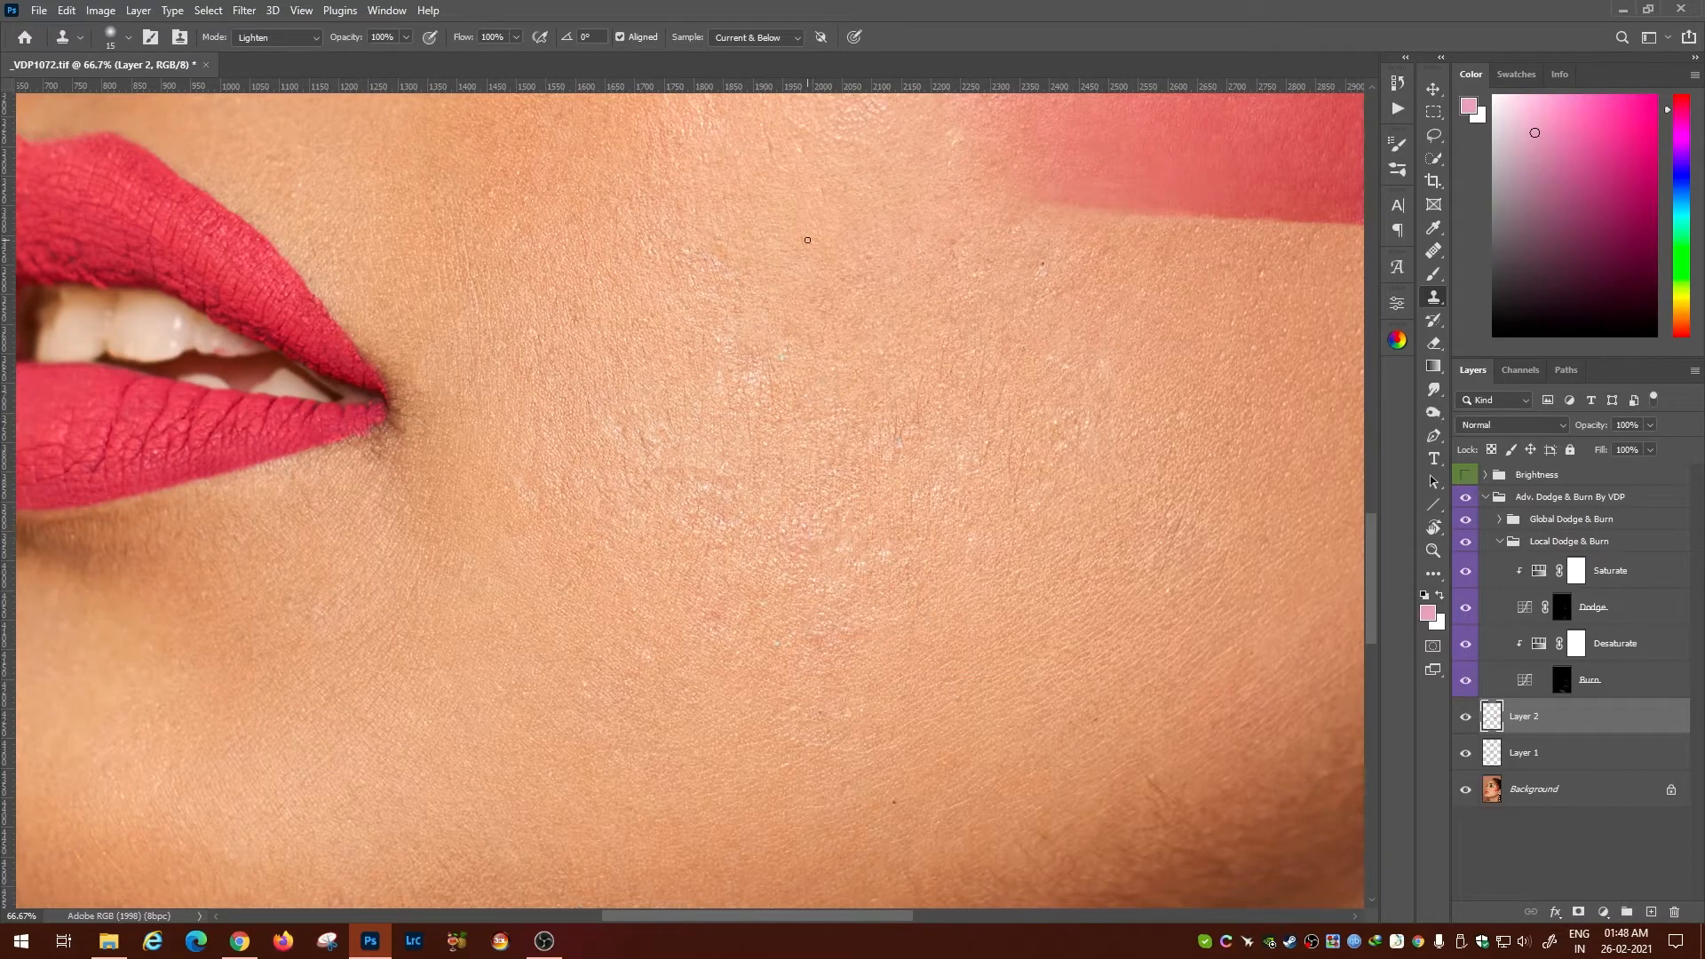
Check the whole image, and collapse and hide the Adv. Dodge & Burn group to expose the skin on Layer 2.
key("ctrl+minus")
key("ctrl+minus")
key("ctrl+minus")
key("ctrl+minus")
left_click(1485, 497)
key("ctrl+plus")
key("ctrl+plus")
key("ctrl+plus")
left_click_drag(829, 594, 908, 563)
left_click(1465, 497)
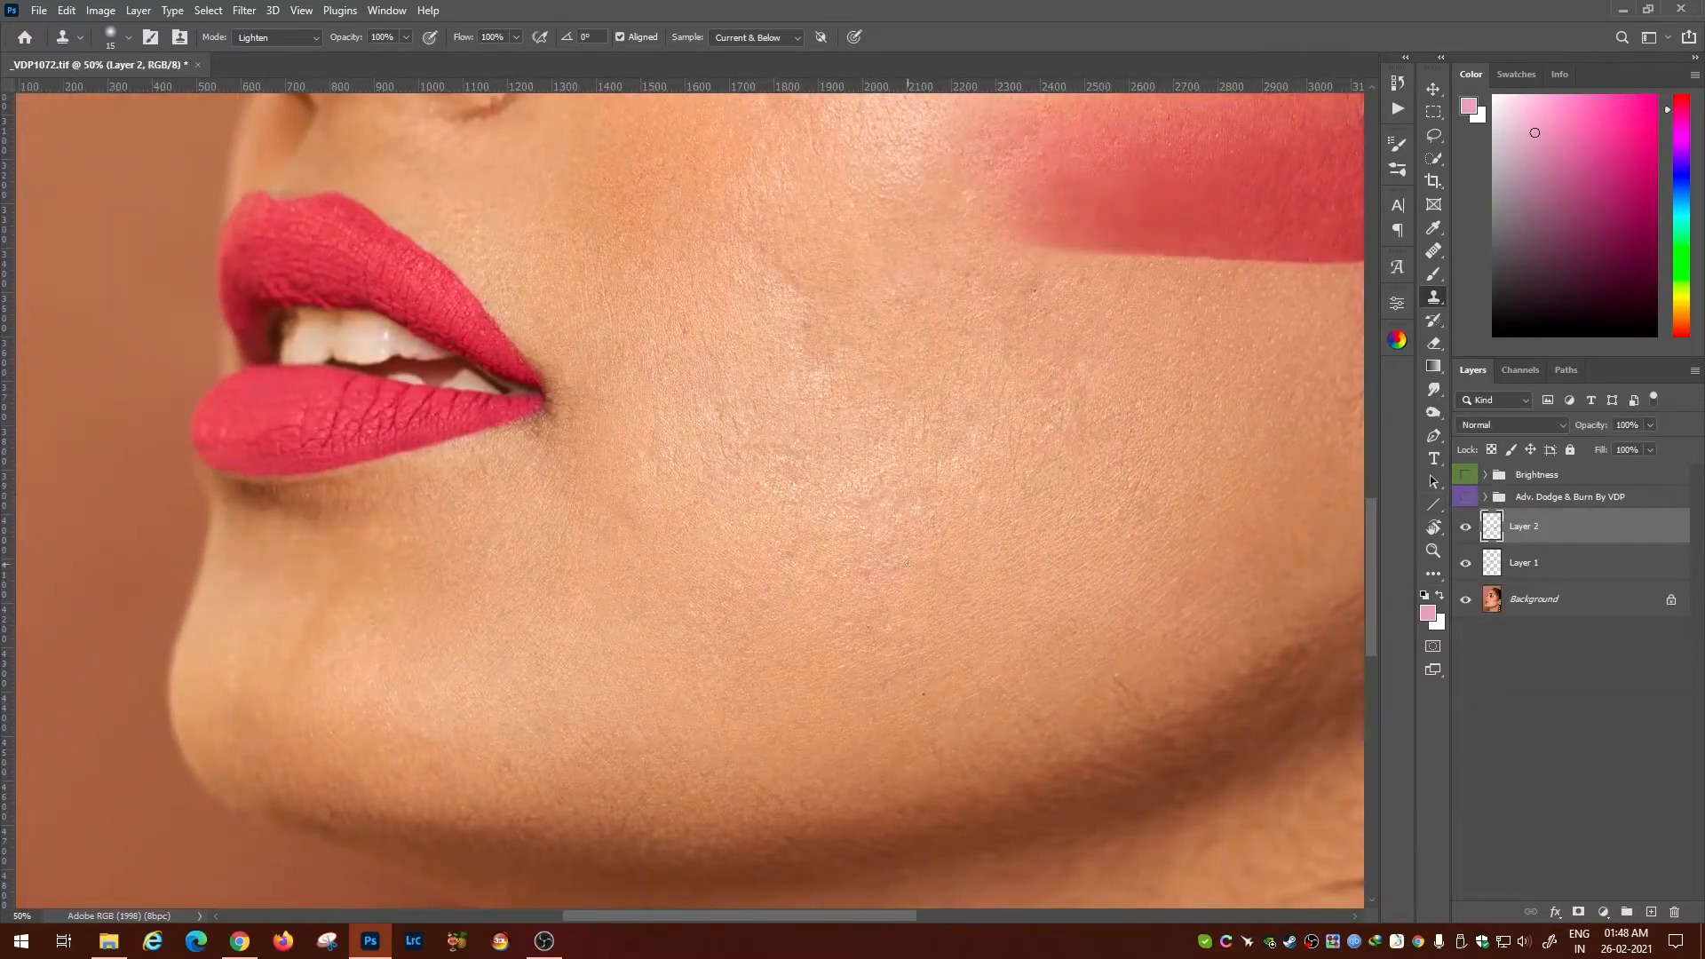
Clone the lower cheek on Layer 2 with a 60 px brush in Lighten mode, ending in Darken mode at 35 px.
left_click_drag(880, 635, 884, 565)
left_click_drag(888, 667, 805, 642)
key("bracketleft")
key("bracketleft")
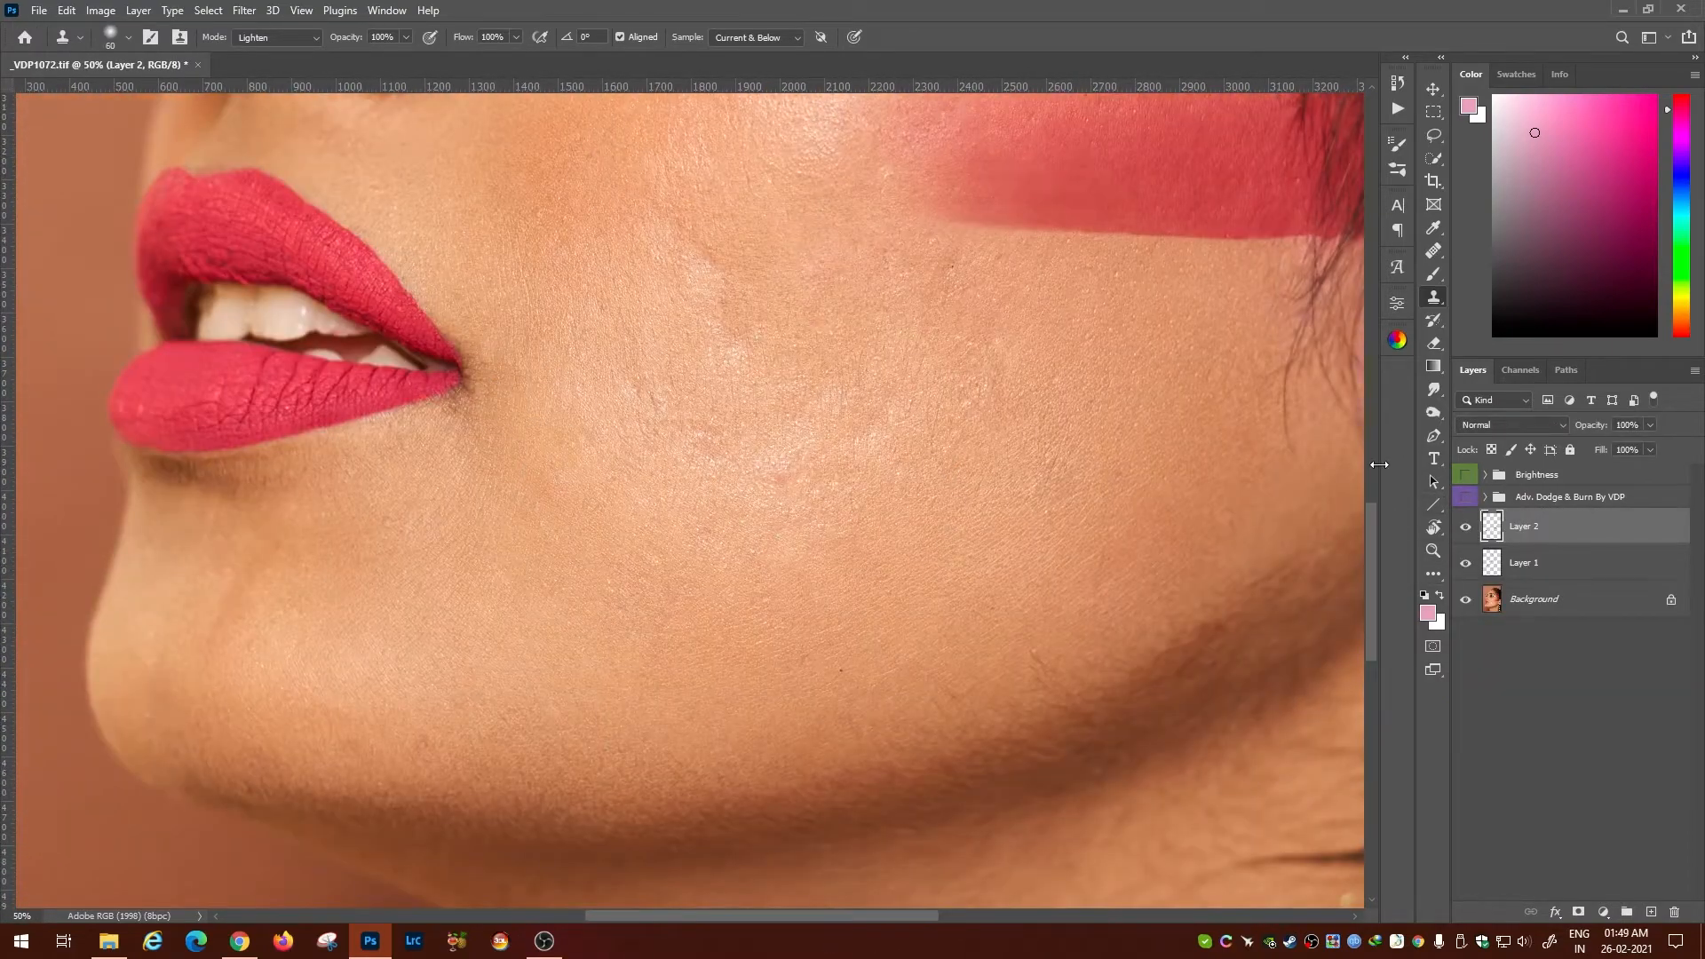
key("shift+alt+k")
key("ctrl+plus")
Show and expand the Adv. Dodge & Burn group and even the cheek with alternating local Dodge and Burn at 10% opacity.
left_click(1466, 497)
left_click(1485, 497)
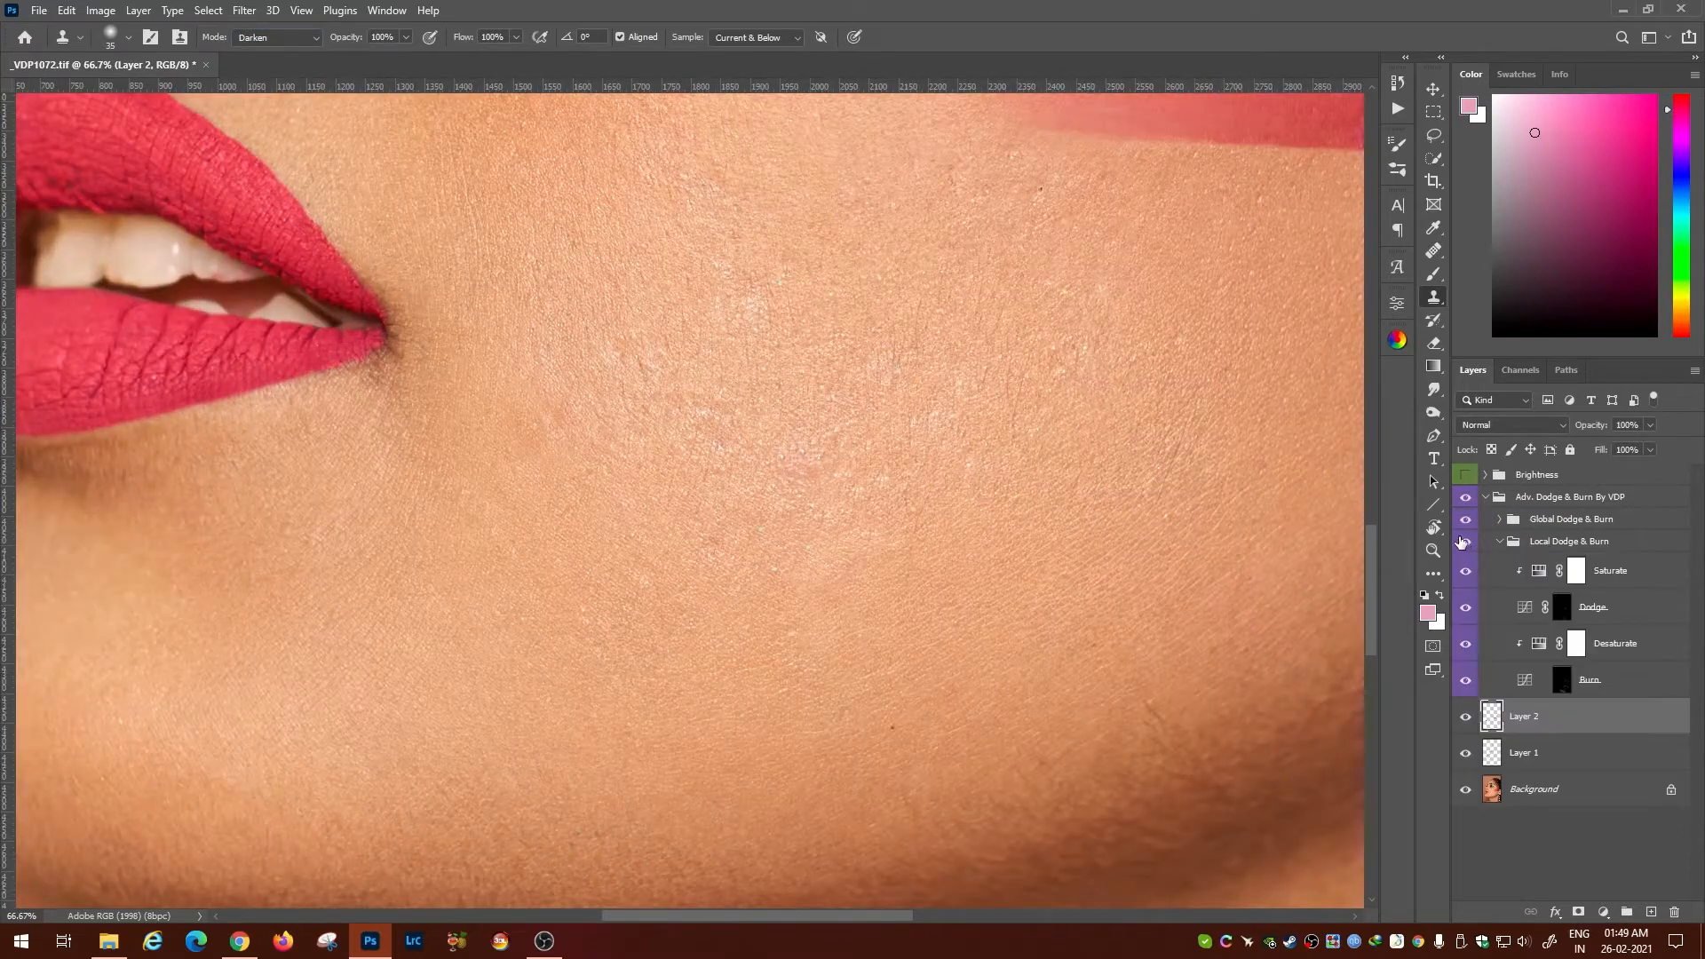
left_click(1564, 606)
key("b")
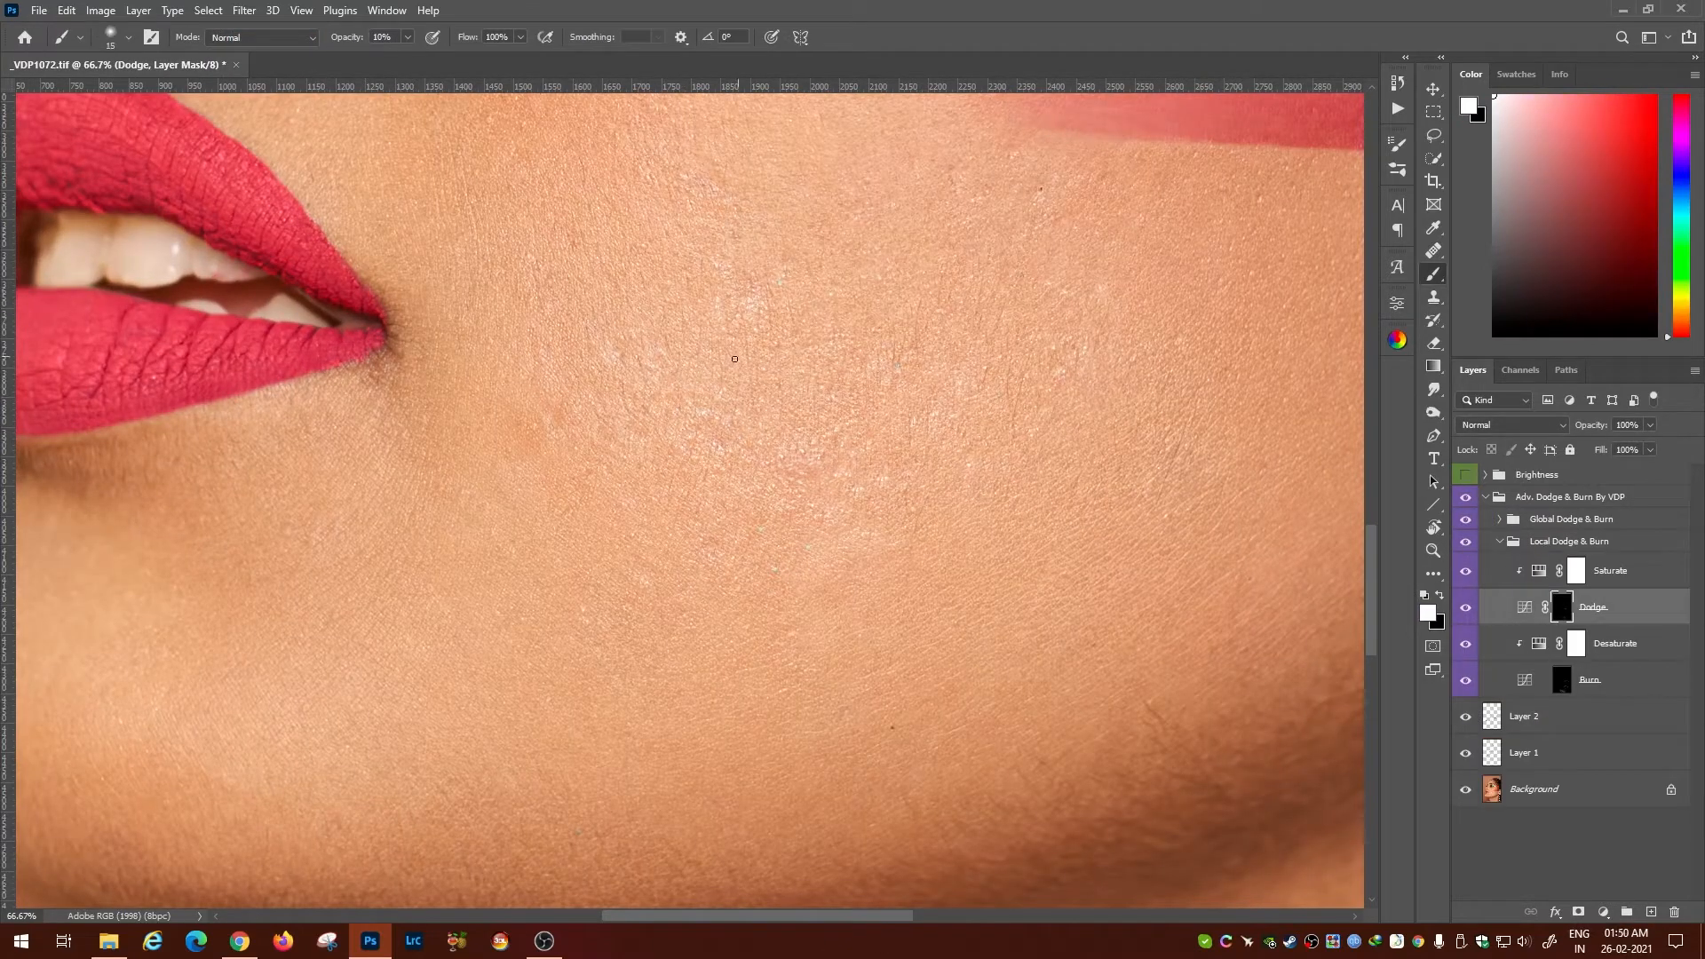
left_click(1562, 680)
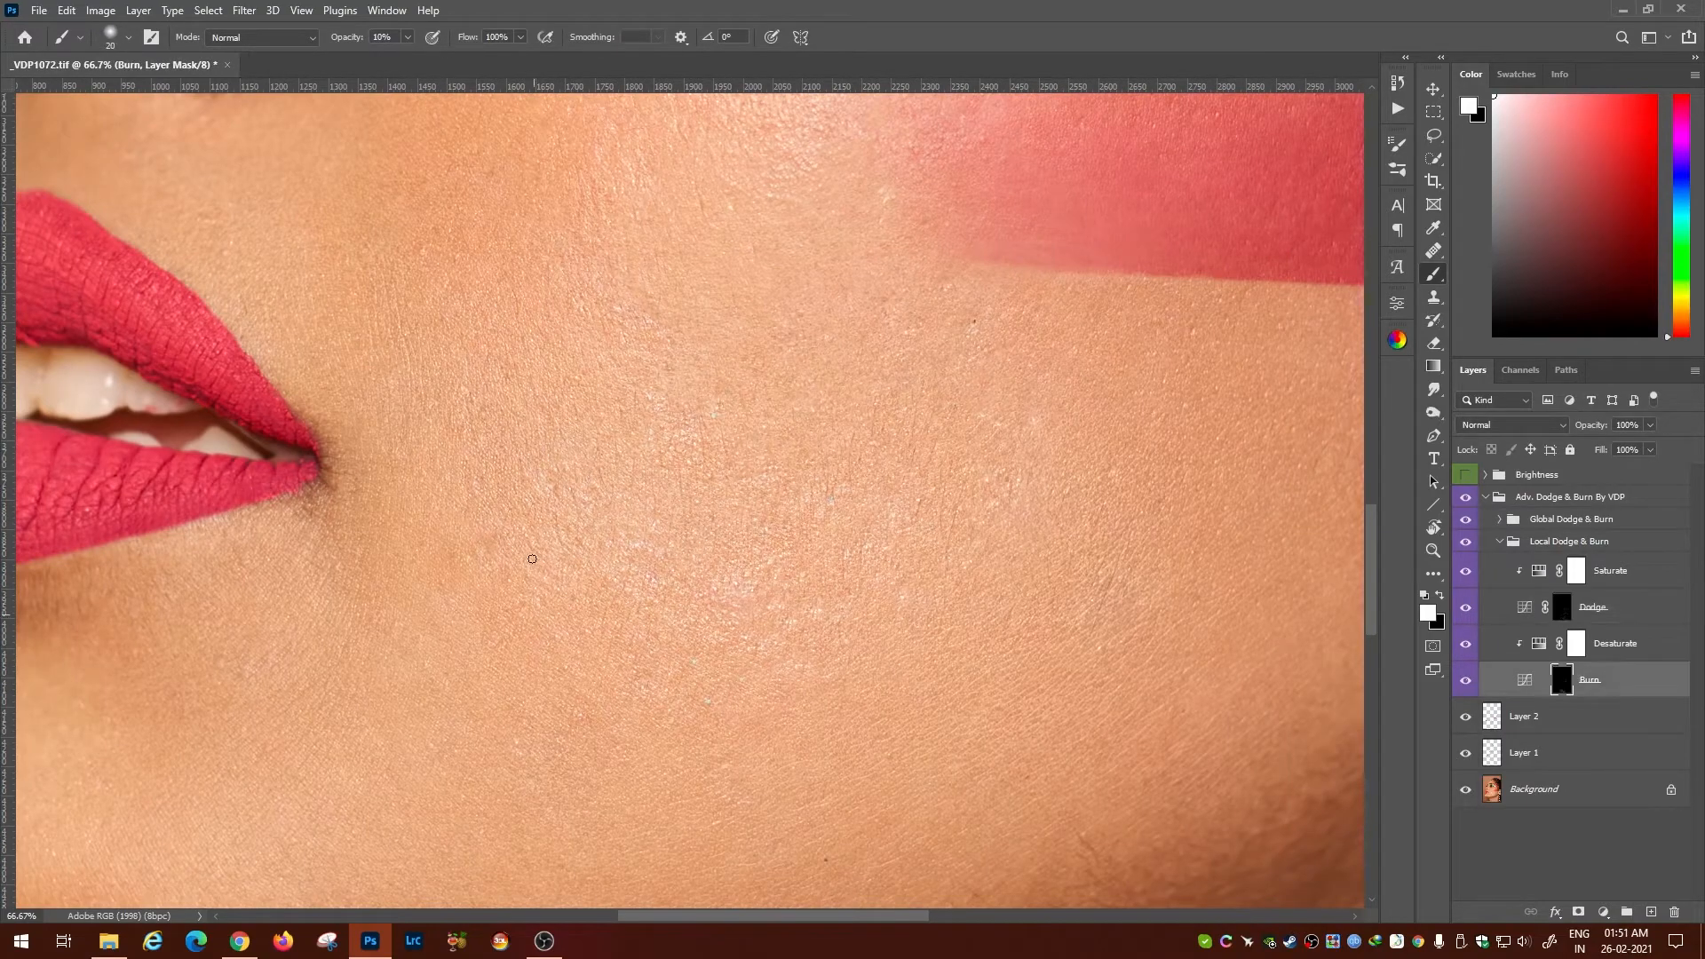
left_click(1562, 607)
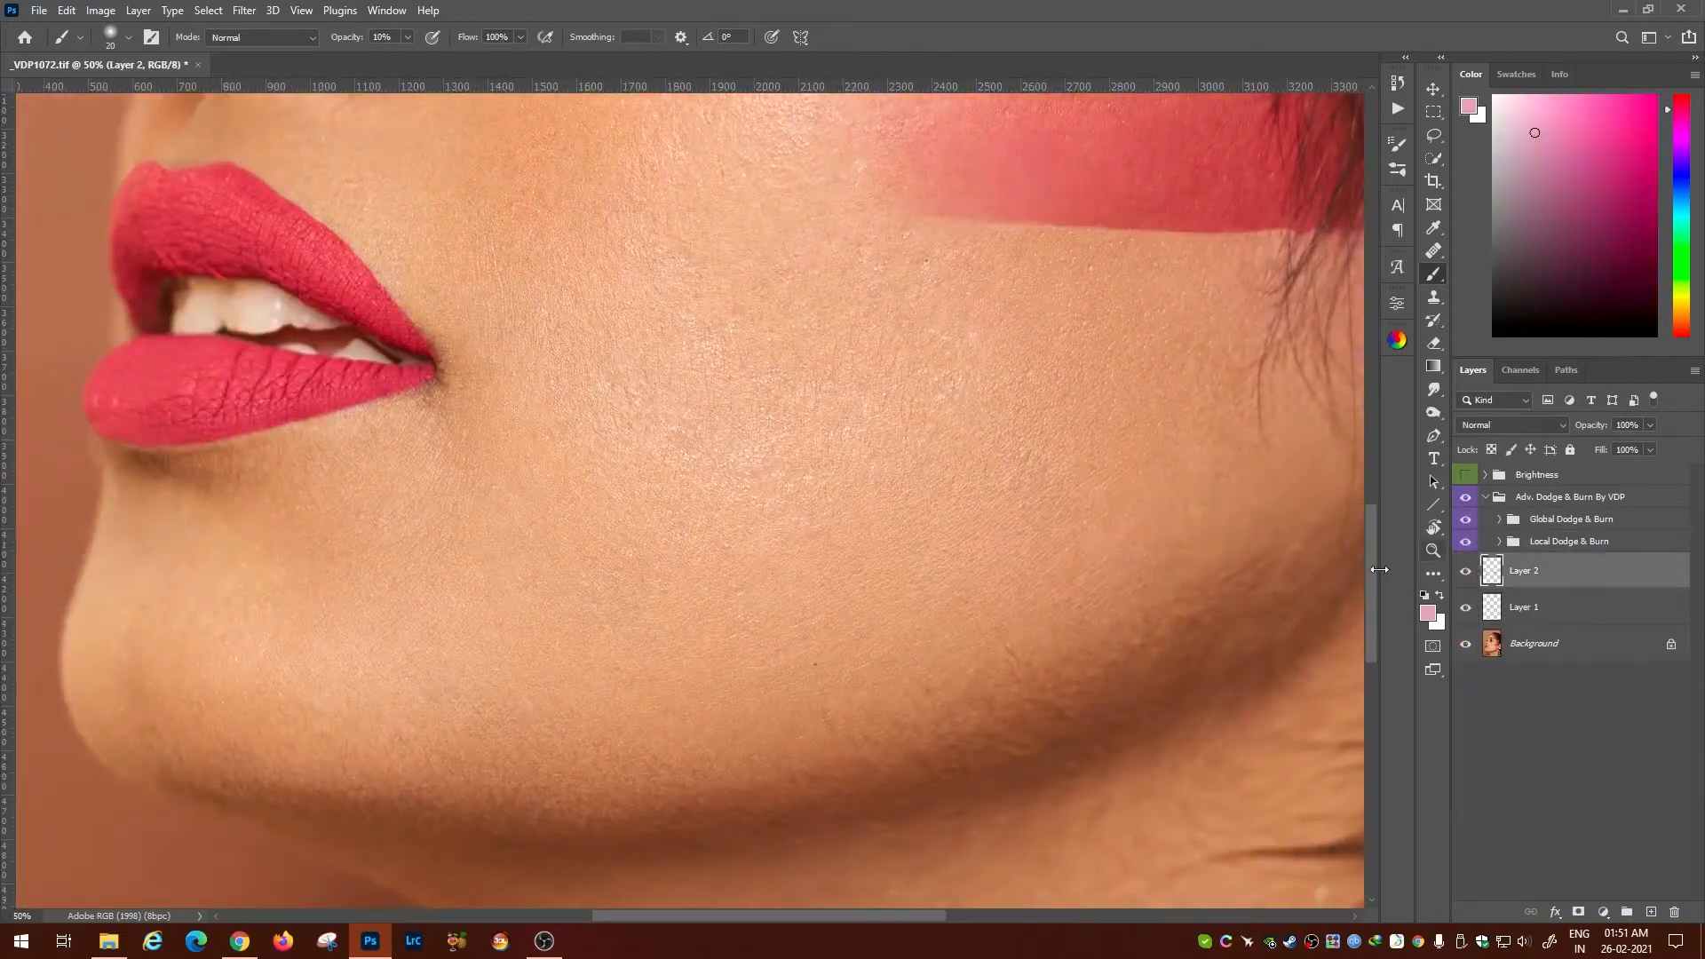
Reduce the shiny cheek highlights on Layer 2 with the Clone Stamp in Darken mode, reducing the brush to 25 px.
key("s")
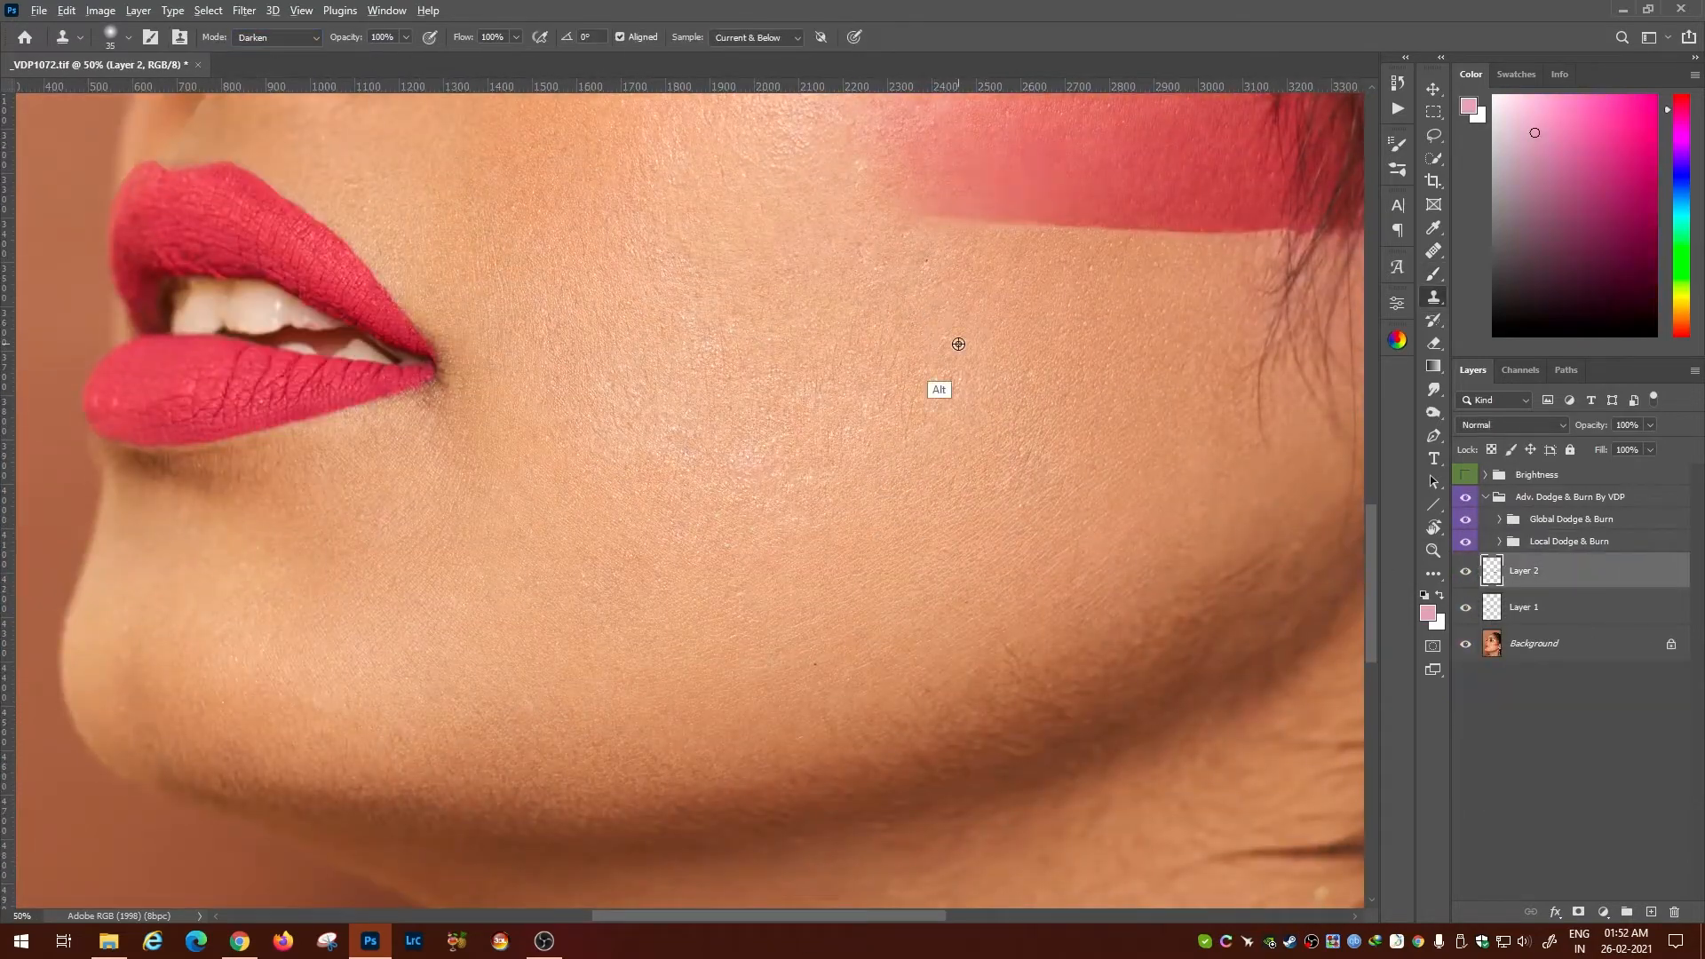
left_click_drag(706, 169, 664, 378)
mouse_move(790, 301)
left_mouse_down()
mouse_move(764, 462)
mouse_move(787, 327)
left_mouse_up()
key("bracketleft")
key("bracketleft")
left_click_drag(714, 450, 696, 153)
left_click_drag(731, 573, 836, 410)
left_click(787, 355)
left_click_drag(787, 356, 702, 613)
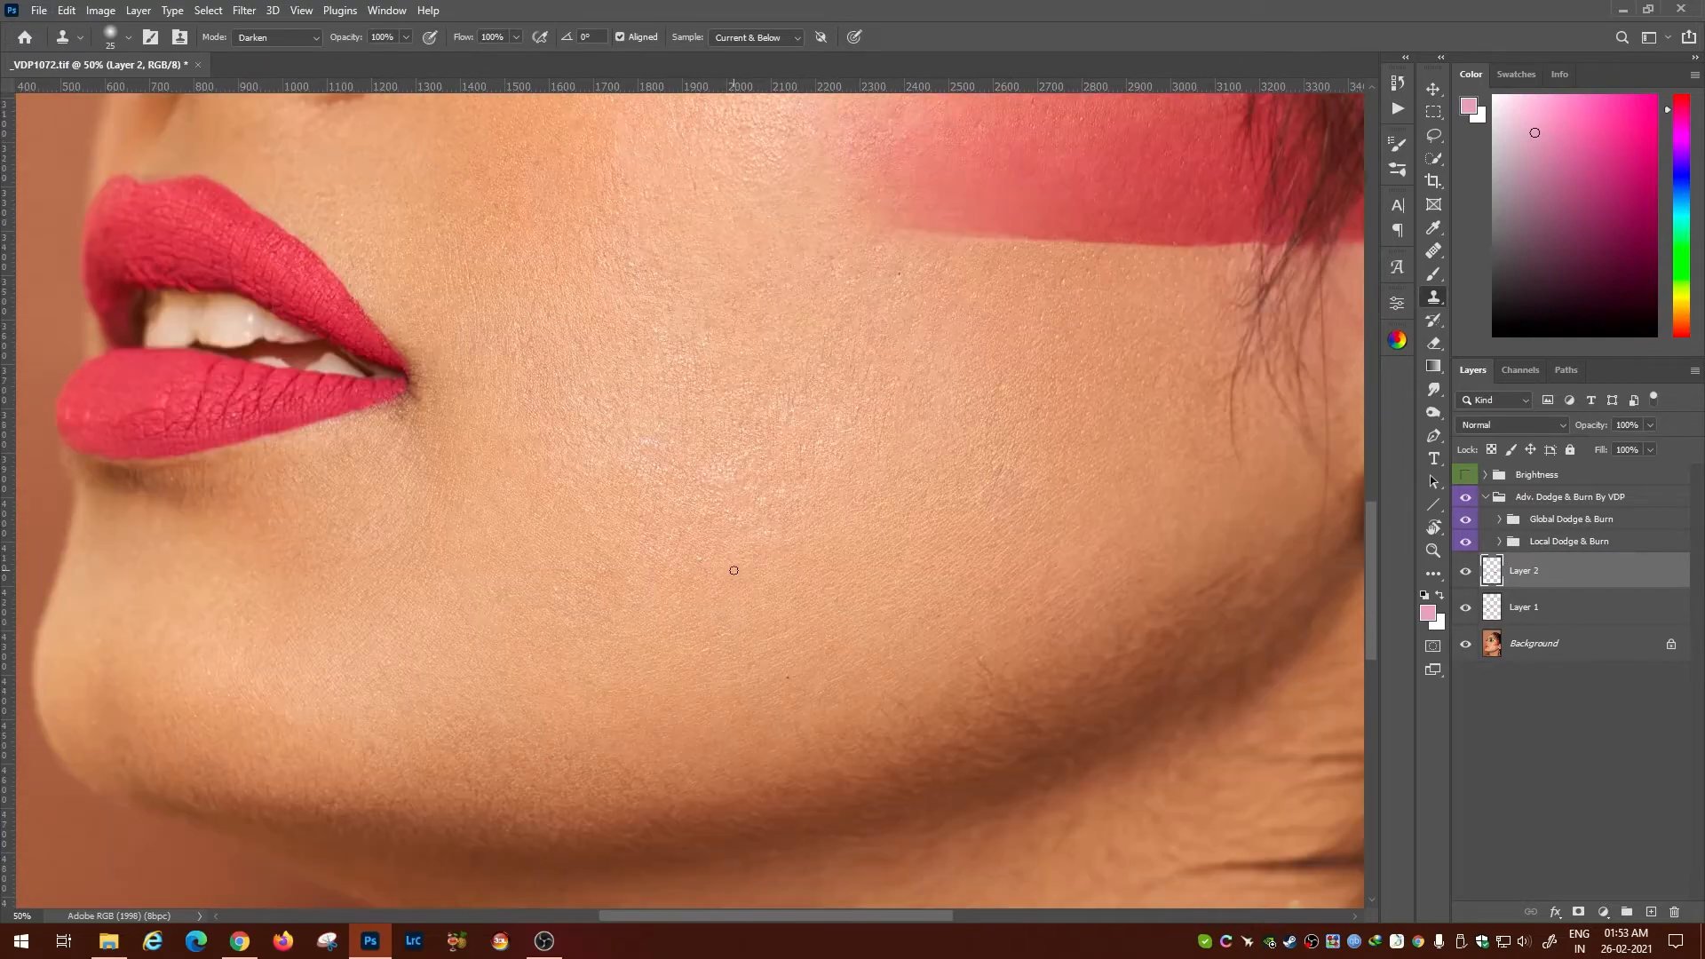
Clone over dark pores and lines on the cheek beside the nose in Lighten mode with a 35 px brush.
key("ctrl+minus")
key("ctrl+minus")
left_click_drag(809, 372, 849, 583)
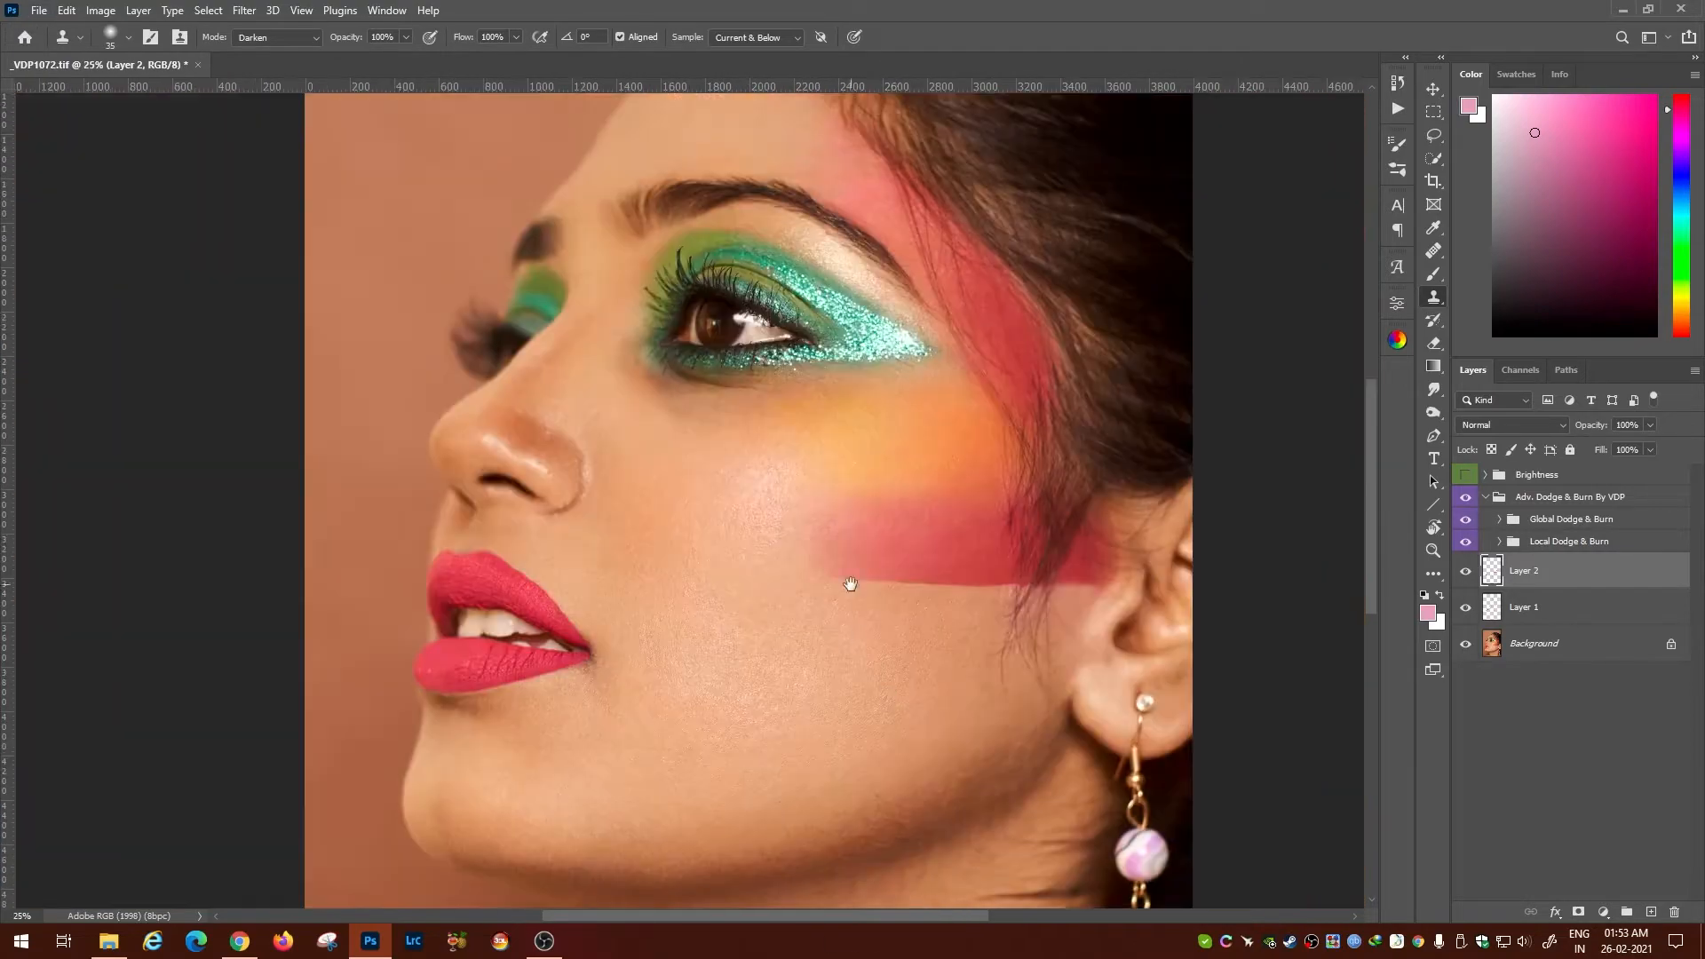
key("ctrl+plus")
key("ctrl+plus")
key("ctrl+plus")
key("ctrl+plus")
left_click(277, 37)
left_click(267, 185)
left_click(978, 396)
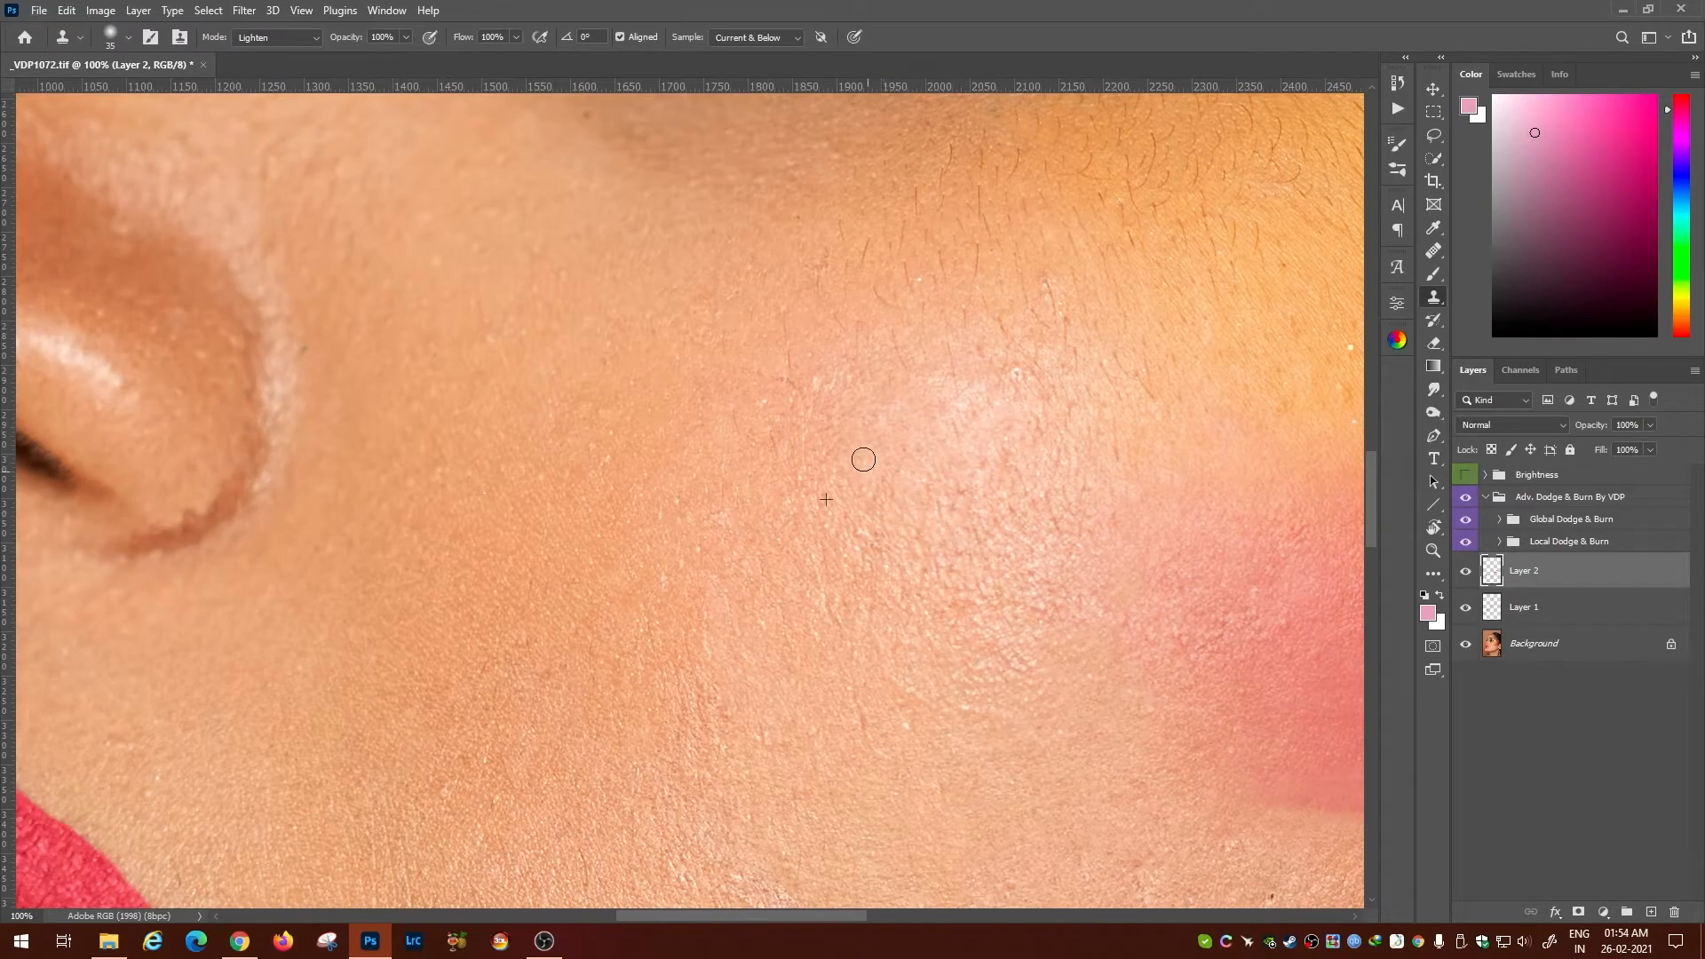
left_click_drag(860, 635, 864, 394)
mouse_move(964, 373)
left_mouse_down()
mouse_move(856, 503)
mouse_move(804, 697)
left_mouse_up()
mouse_move(892, 728)
left_mouse_down()
mouse_move(685, 673)
mouse_move(733, 746)
mouse_move(757, 476)
left_mouse_up()
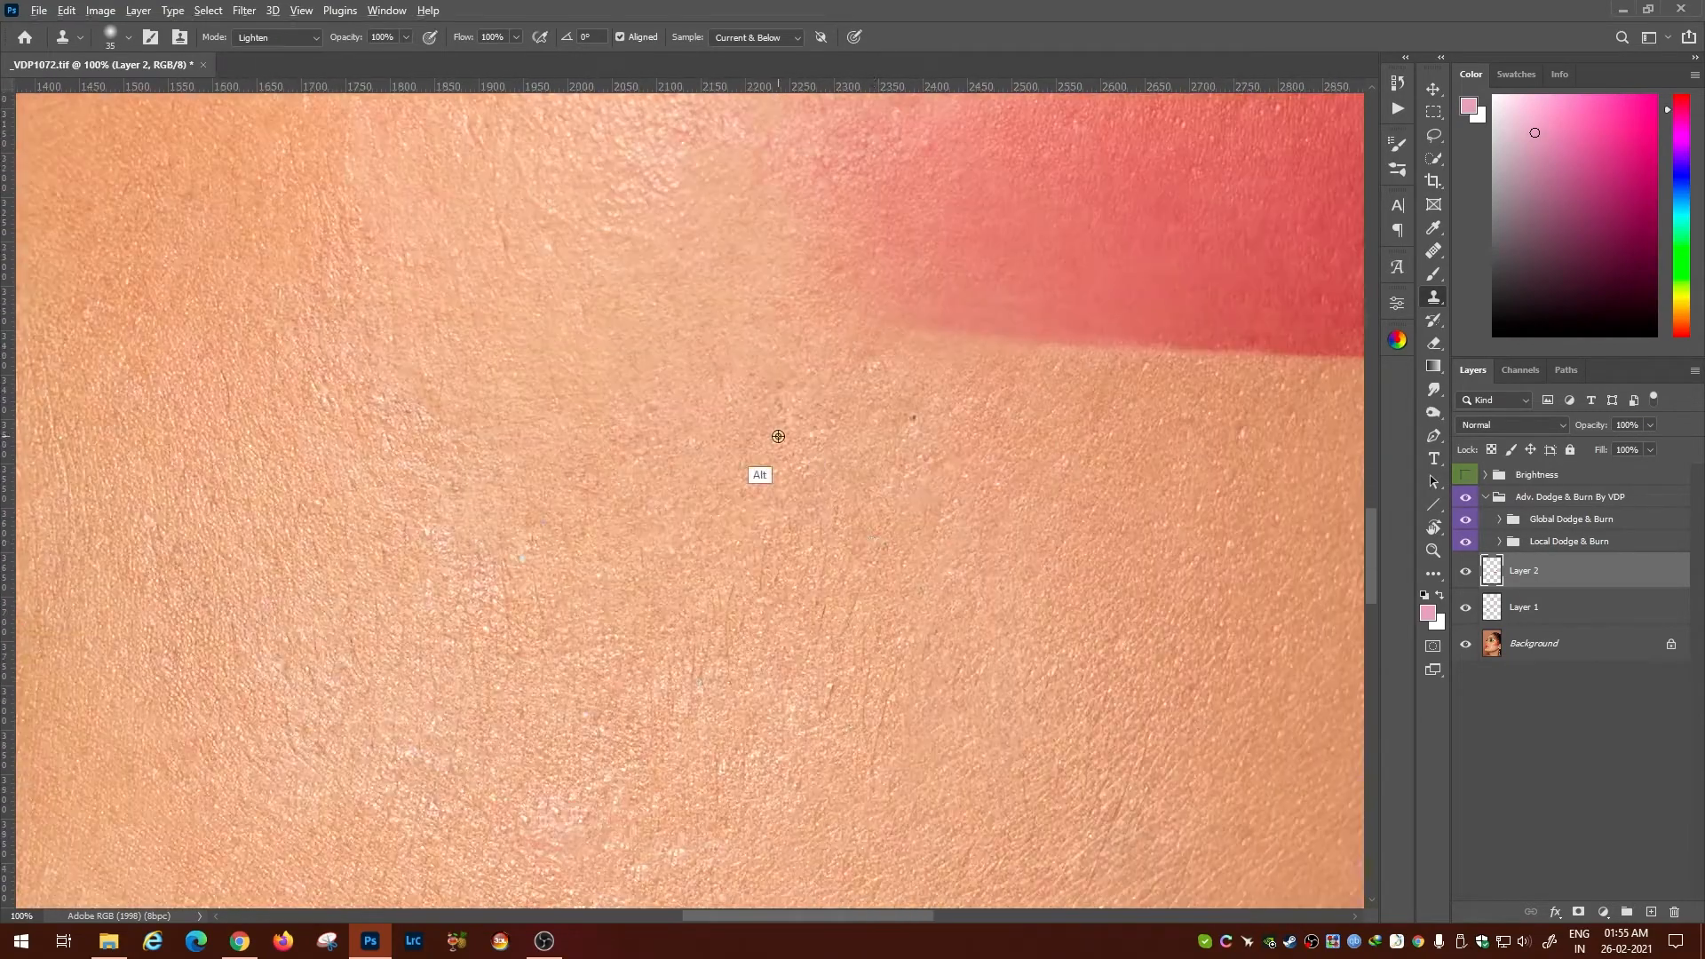
Clone out bright specks below the pink stripe on Layer 2 in Darken mode with a 15 px brush.
left_click_drag(835, 622, 913, 666)
left_click(286, 40)
left_click(274, 114)
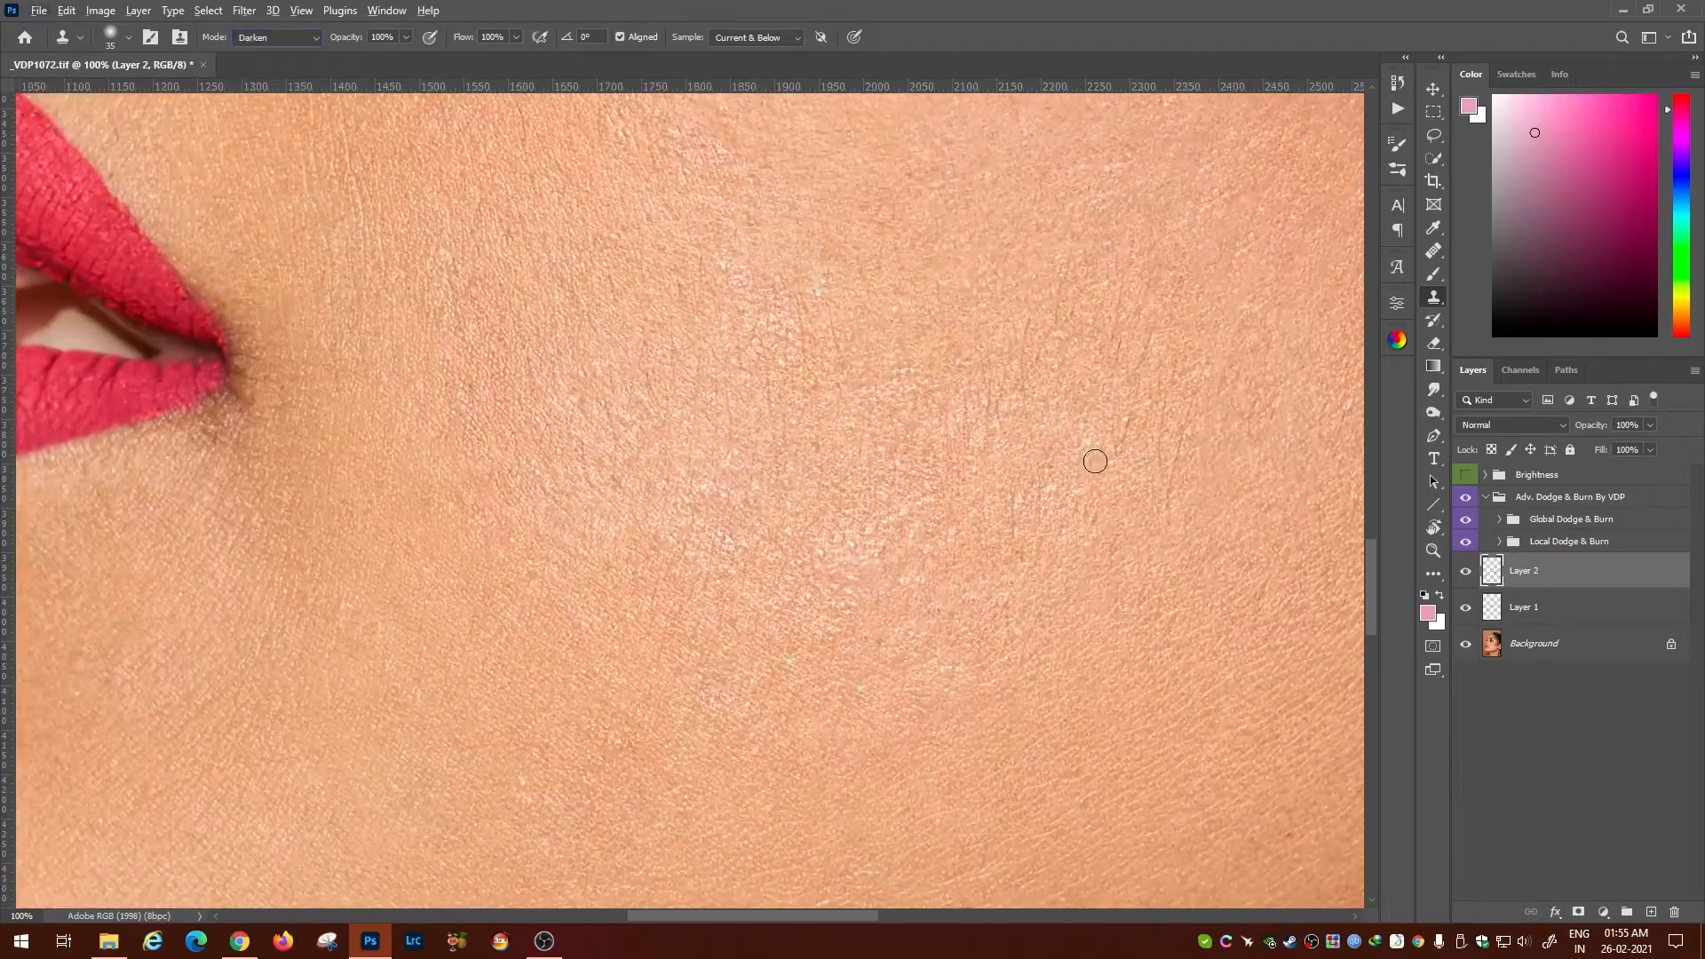
mouse_move(1048, 484)
left_mouse_down()
mouse_move(1216, 320)
mouse_move(1034, 529)
left_mouse_up()
left_click(1071, 501, "alt")
left_click_drag(967, 434, 967, 464)
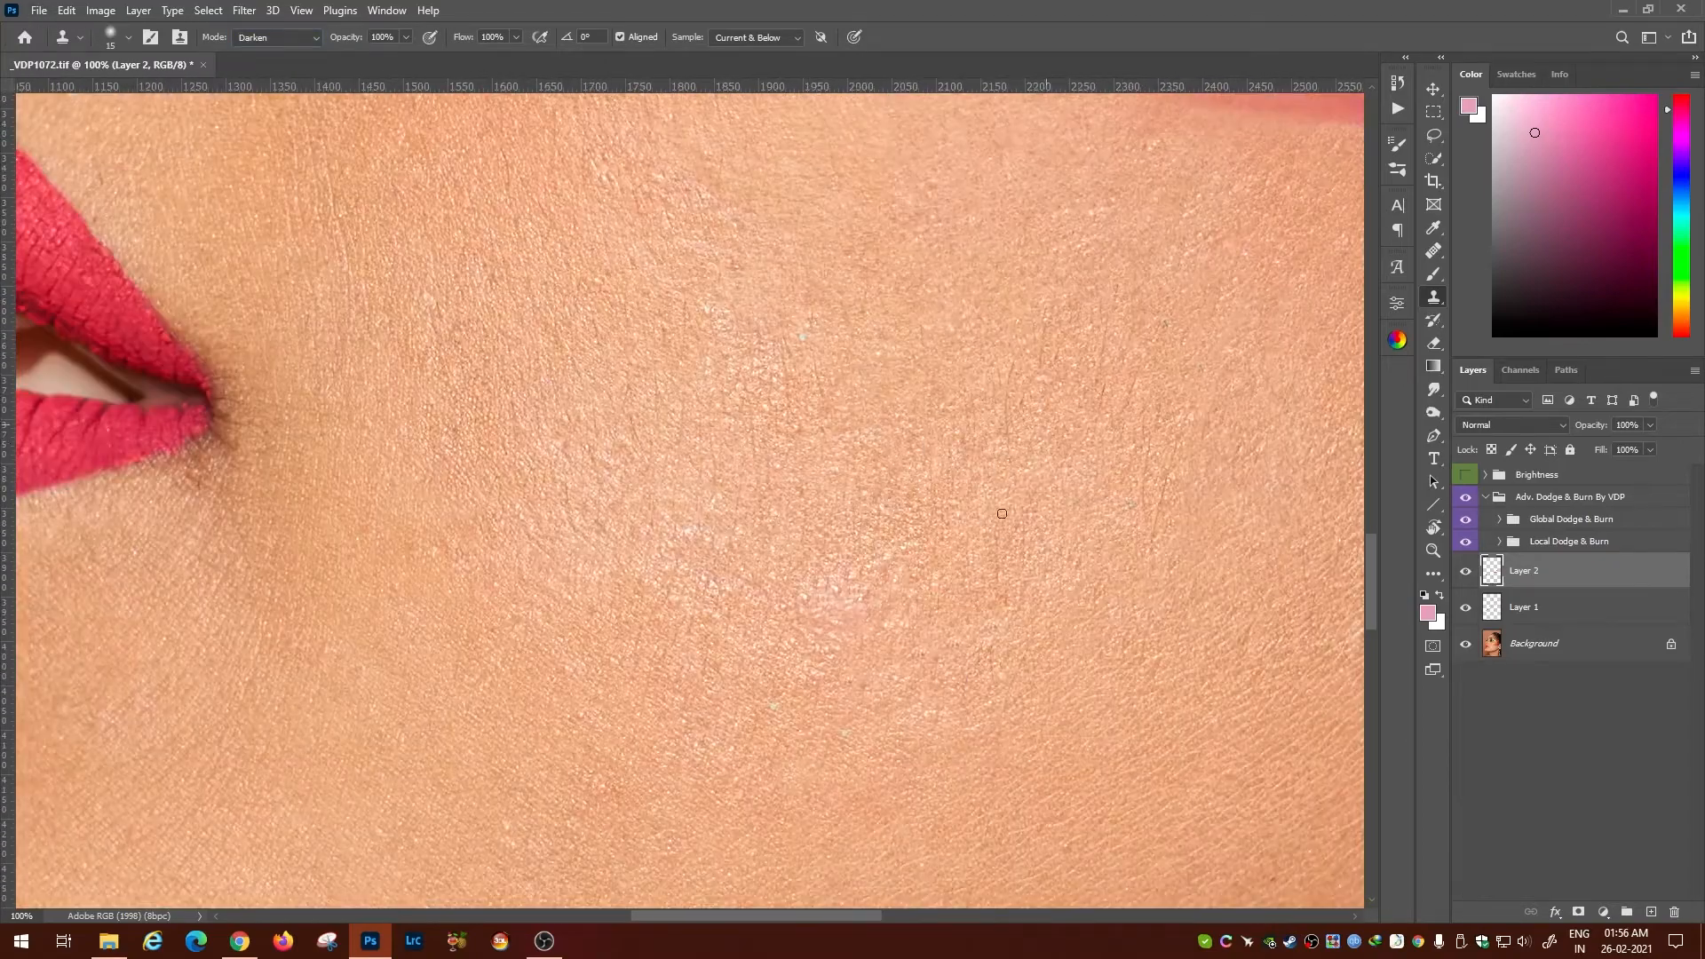
left_click_drag(941, 604, 1034, 390)
left_click(930, 547, "alt")
left_click(1044, 401, "alt")
left_click(930, 329, "alt")
left_click_drag(891, 464, 700, 602)
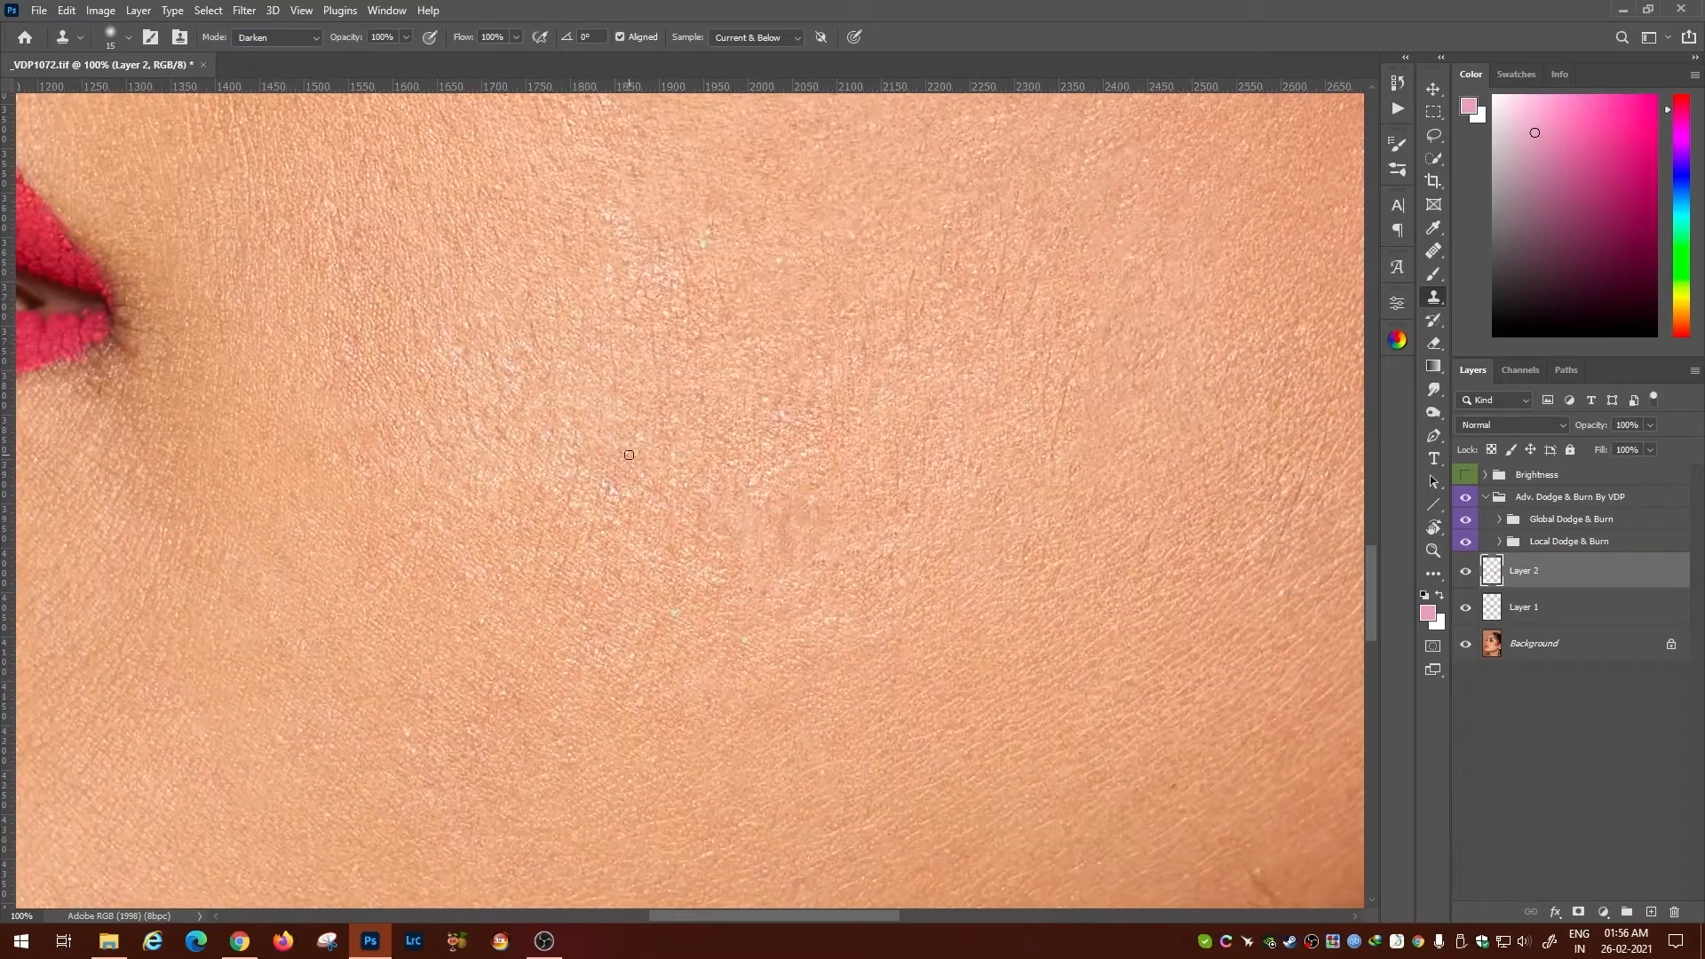
Continue cloning the shiny texture in the middle of the lower cheek in Darken mode.
left_click_drag(628, 457, 643, 585)
left_click_drag(697, 402, 691, 444)
mouse_move(643, 248)
left_mouse_down()
mouse_move(689, 494)
mouse_move(662, 506)
left_mouse_up()
left_click(585, 543, "alt")
left_click_drag(652, 662, 788, 240)
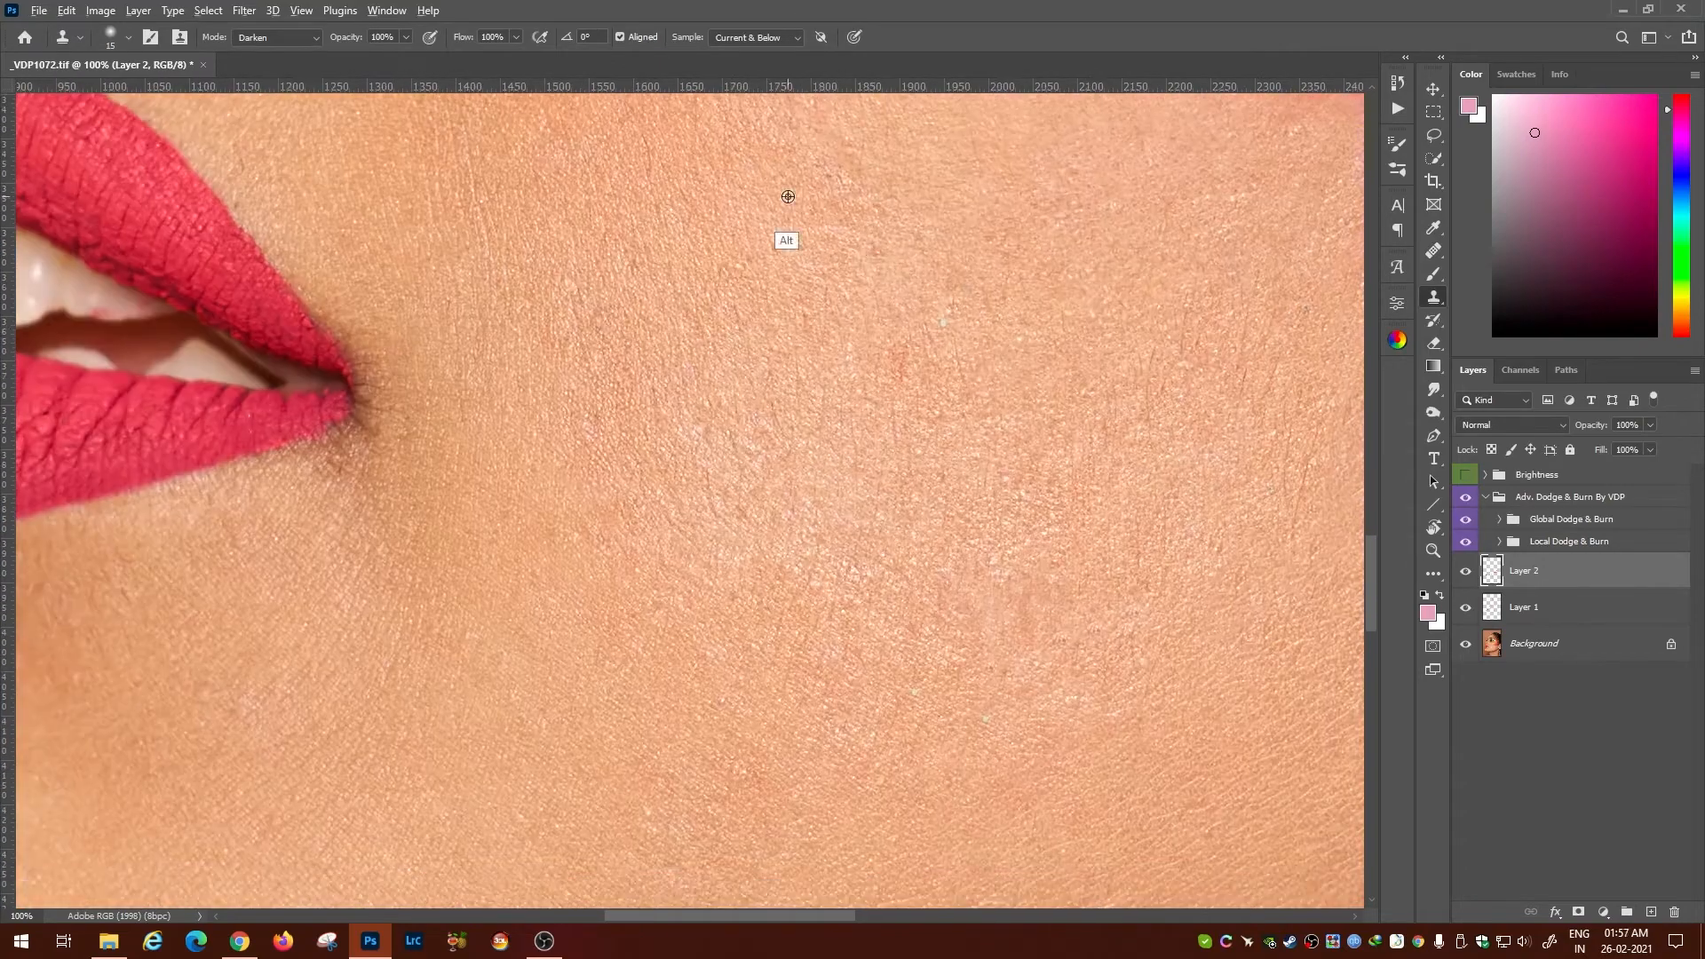
Clone away the remaining bright specks on the cheek towards the mouth corner in Darken mode.
mouse_move(979, 719)
left_mouse_down()
mouse_move(826, 363)
mouse_move(1197, 600)
left_mouse_up()
left_click(967, 318, "alt")
left_click_drag(1037, 340, 973, 400)
left_click(966, 442)
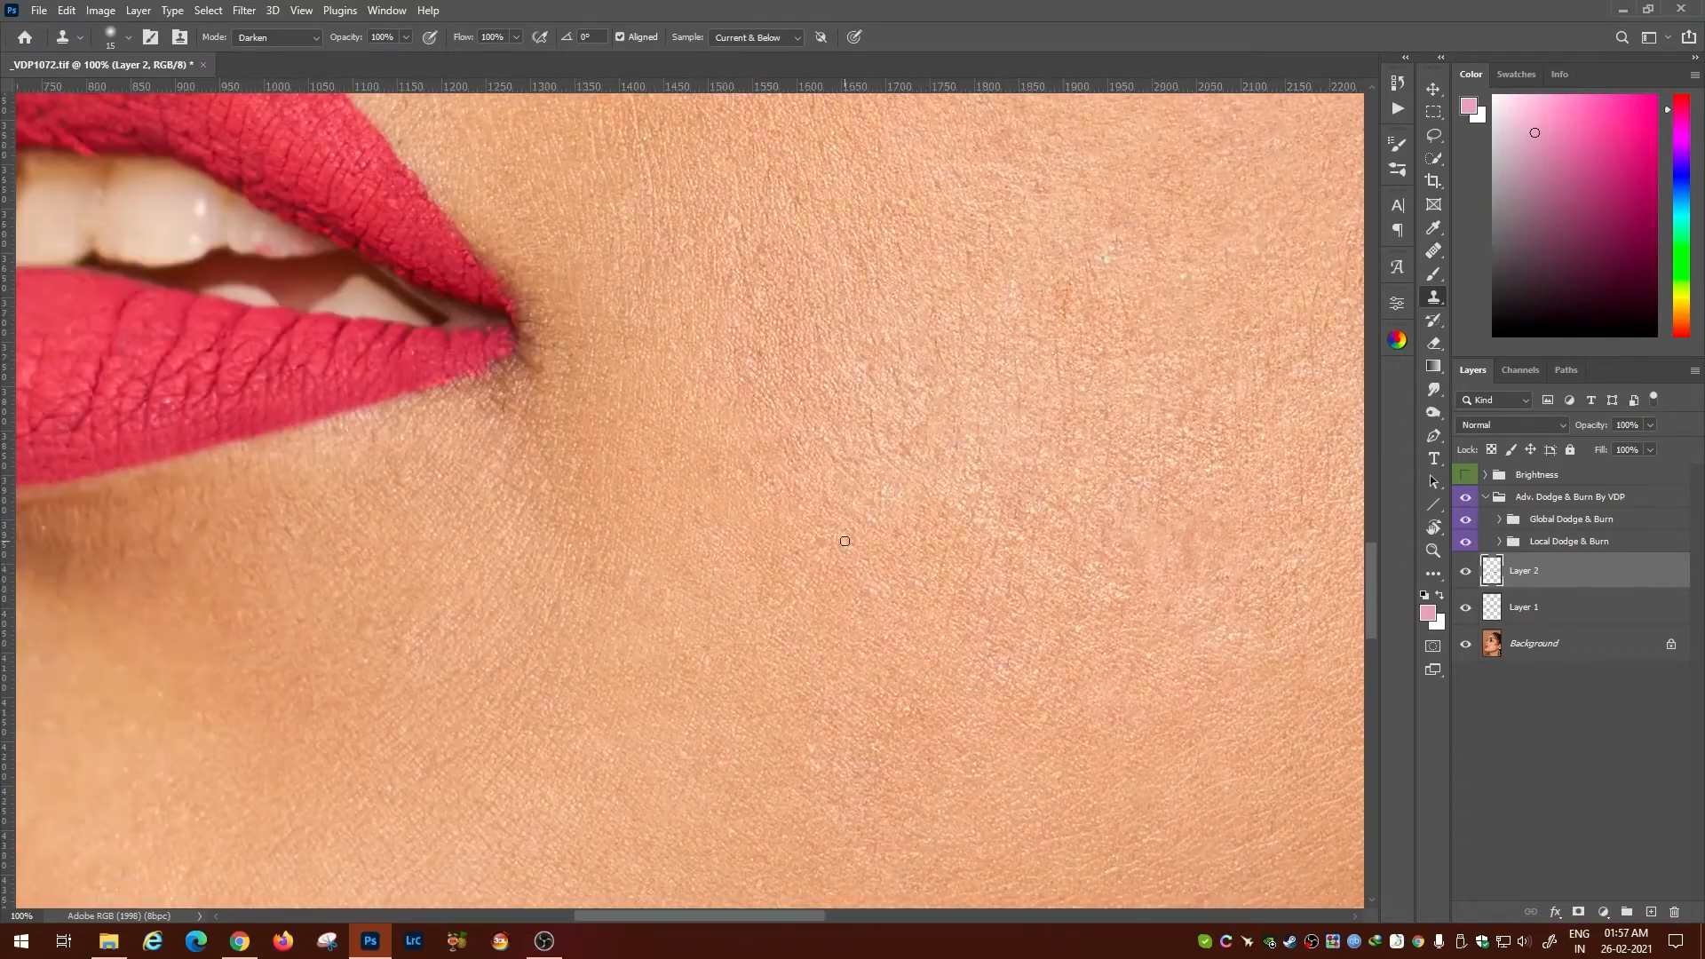
left_click(898, 709)
left_click_drag(864, 439, 685, 453)
mouse_move(910, 251)
left_mouse_down()
mouse_move(712, 541)
mouse_move(811, 385)
left_mouse_up()
Set the Clone Stamp to Lighten mode and continue on the skin beside the mouth corner.
left_click(277, 37)
left_click(271, 184)
left_click_drag(869, 615, 651, 404)
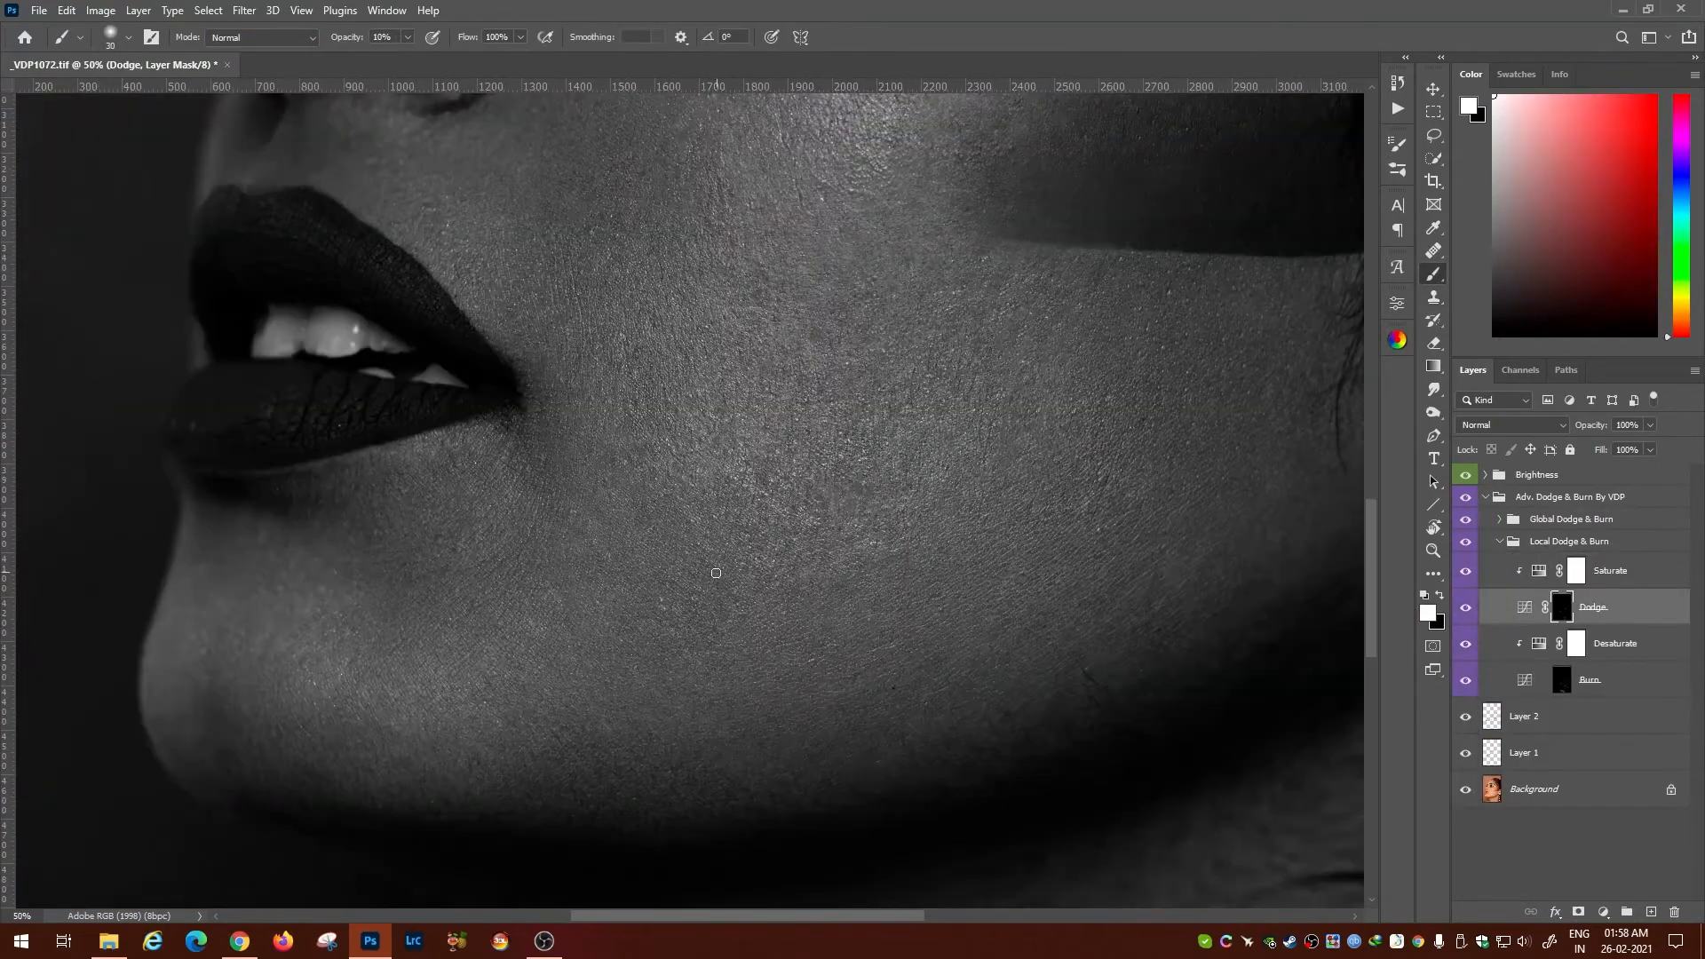
Burn the bright patches of the lower cheek on the local Burn mask, reducing the brush from 35 to 20 px.
left_click(1562, 680)
key("bracketleft")
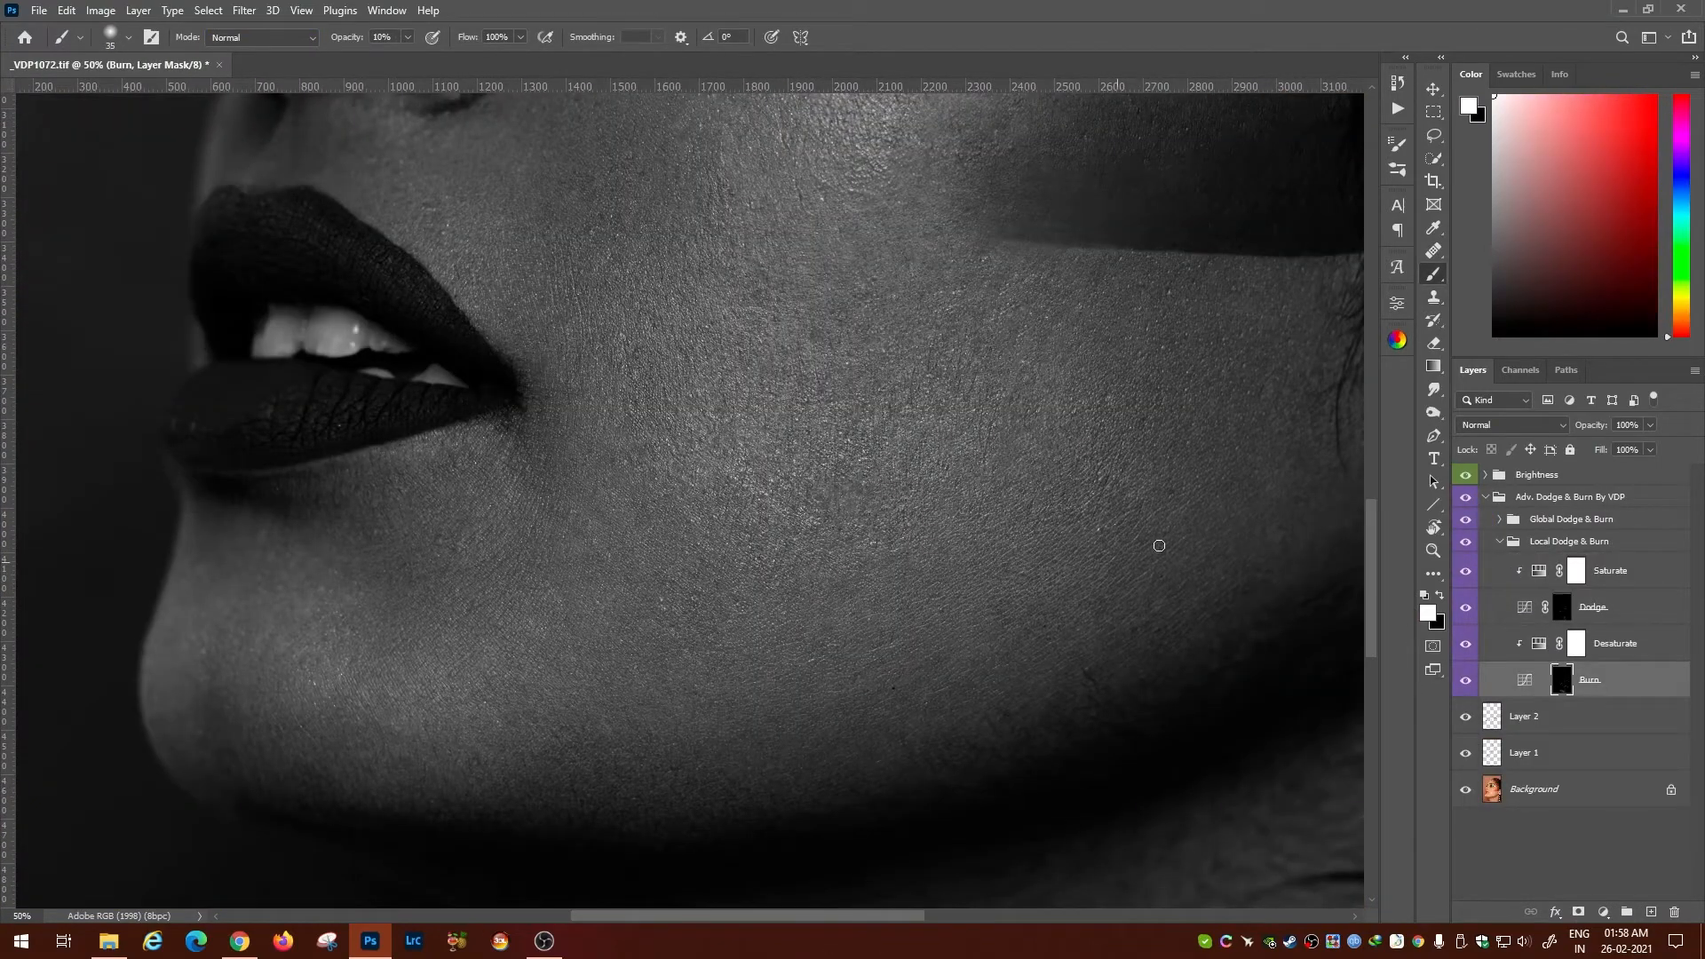
left_click_drag(1159, 545, 829, 446)
key("bracketleft")
key("bracketleft")
left_click_drag(394, 365, 677, 421)
key("bracketleft")
key("bracketleft")
key("bracketleft")
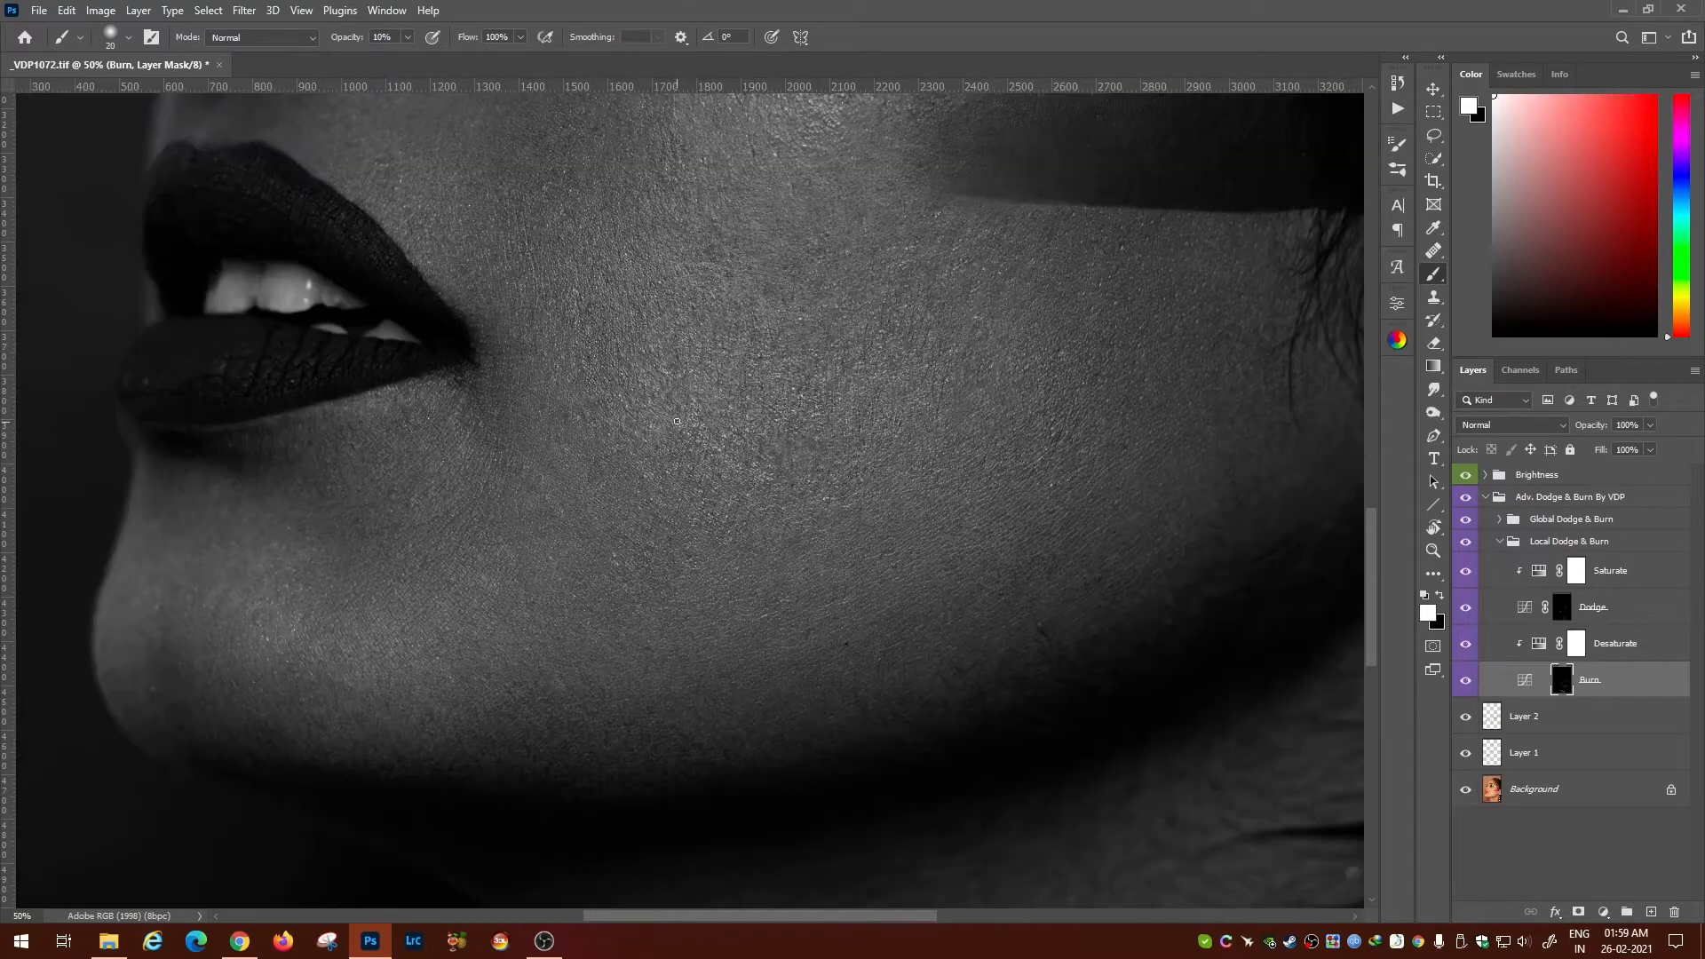
Dodge the cheek's small dark patches at 20 px and burn its pale areas near the mouth corner at 30 px.
left_click(1573, 611)
key("bracketleft")
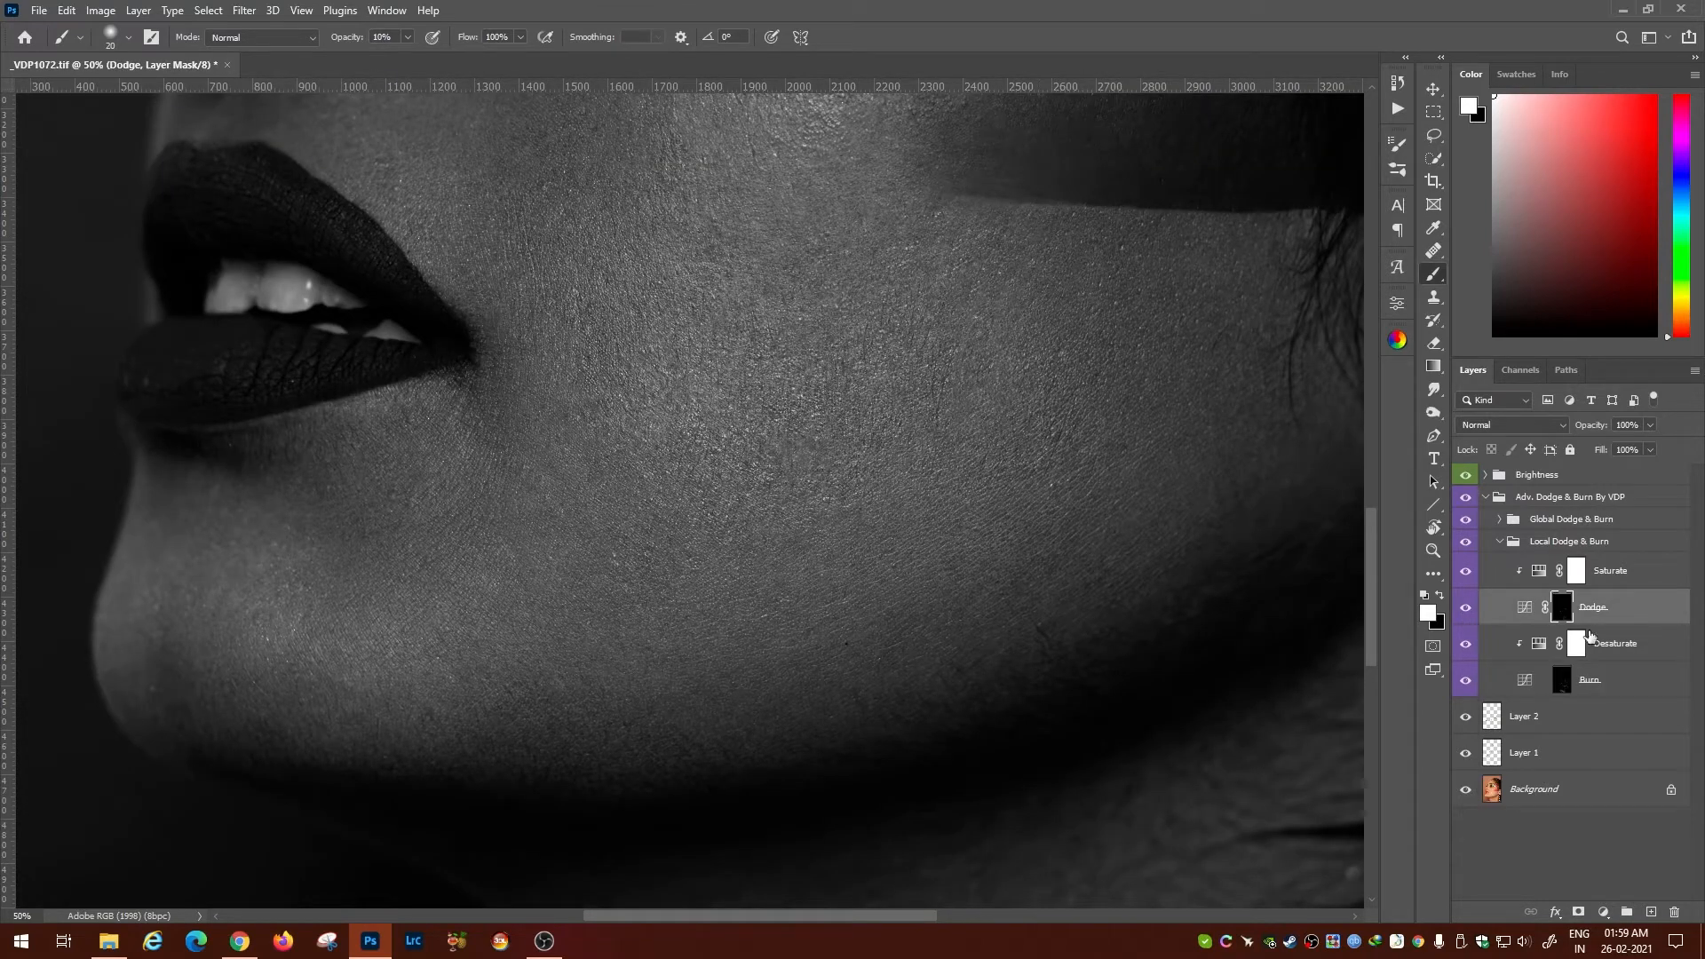
key("alt+bracketleft")
key("alt+bracketleft")
key("bracketright")
key("bracketright")
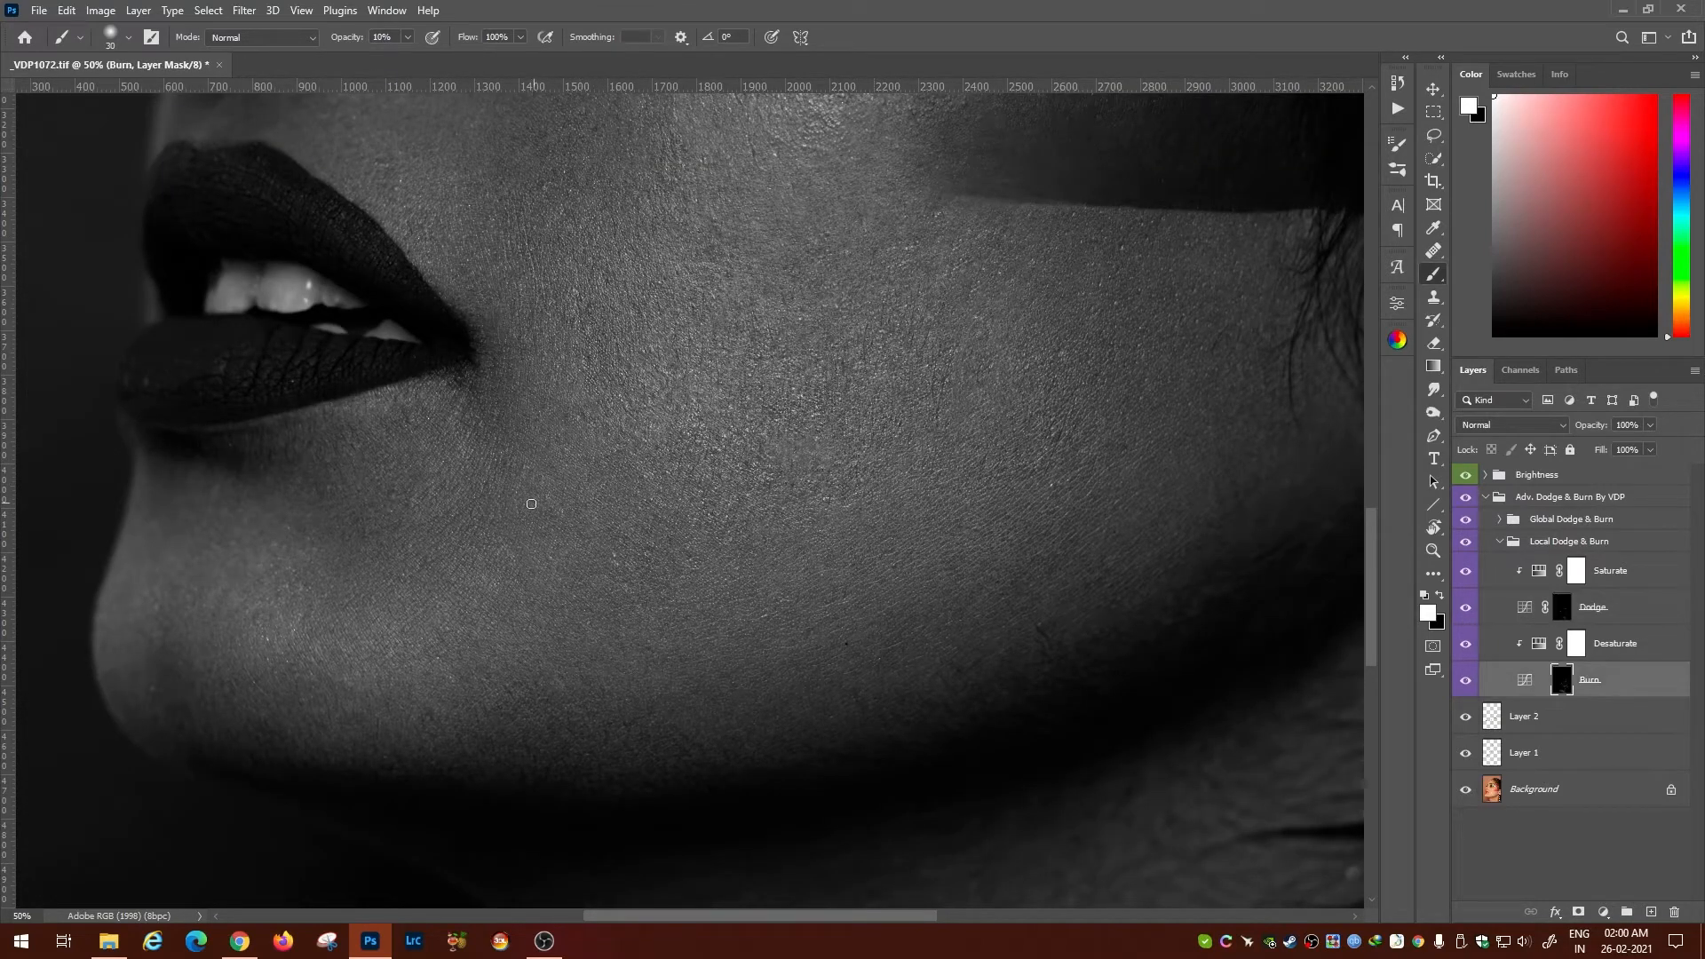
Even the upper cheek between the nose and pink stripe with local Burn and Dodge, using a 25 px brush on Dodge.
key("ctrl+minus")
key("ctrl+minus")
left_click_drag(863, 350, 858, 578)
key("ctrl+plus")
key("ctrl+plus")
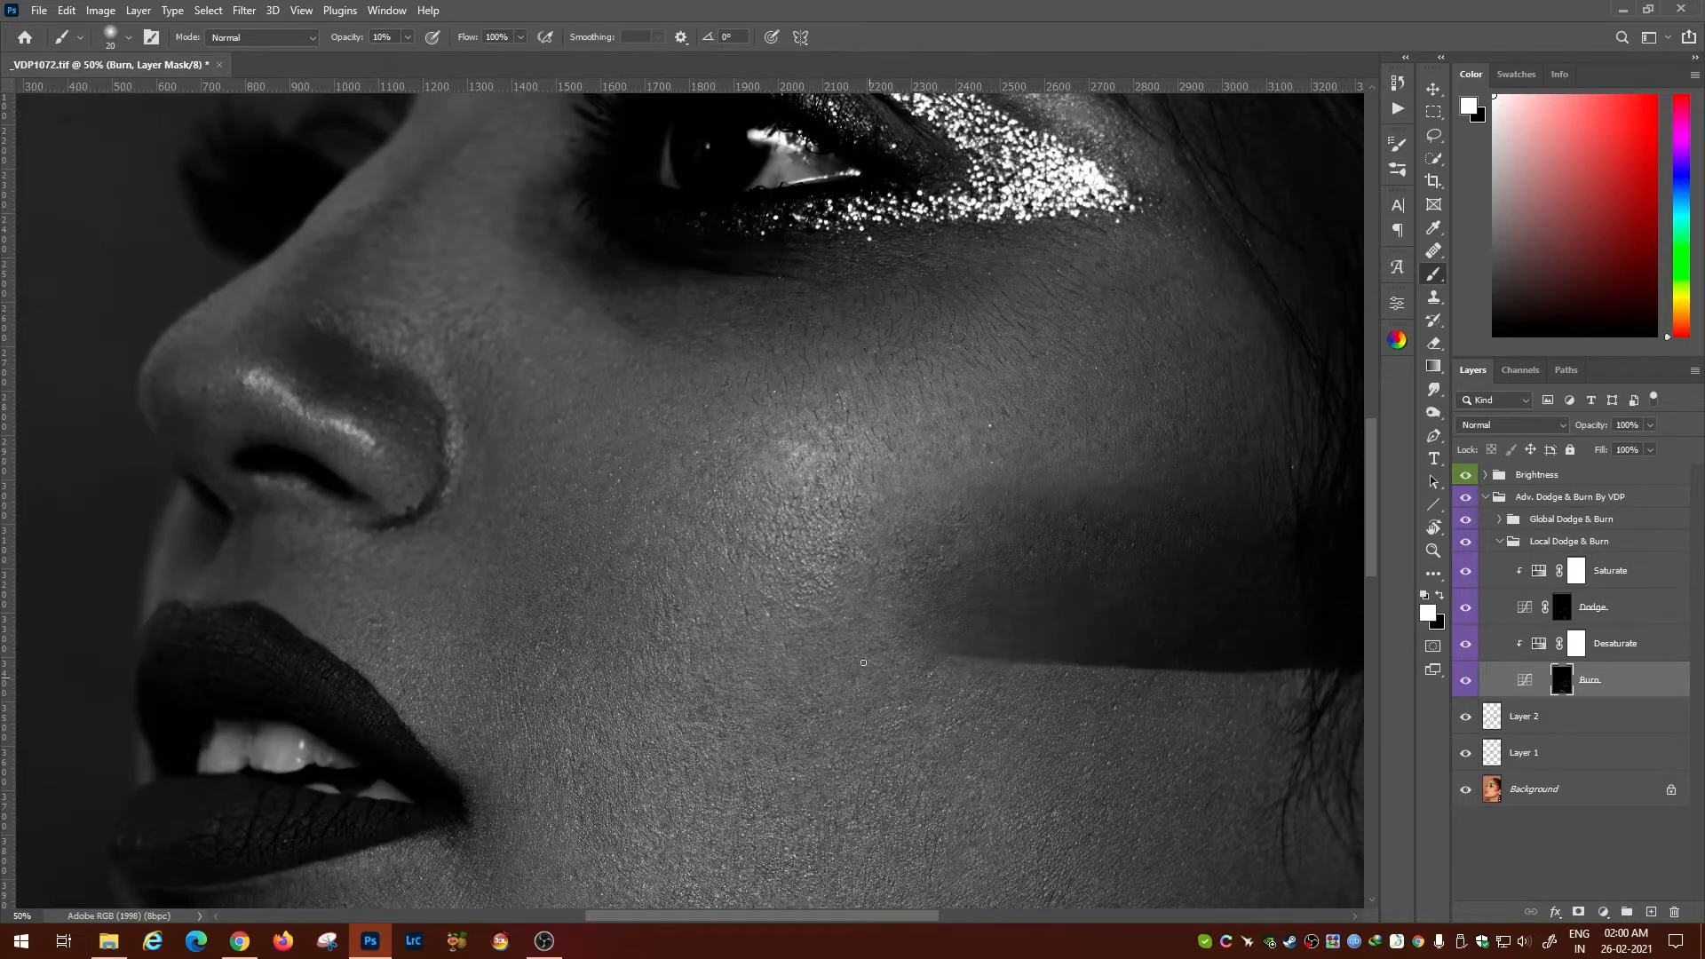
key("alt+bracketright")
key("alt+bracketright")
key("bracketleft")
key("bracketleft")
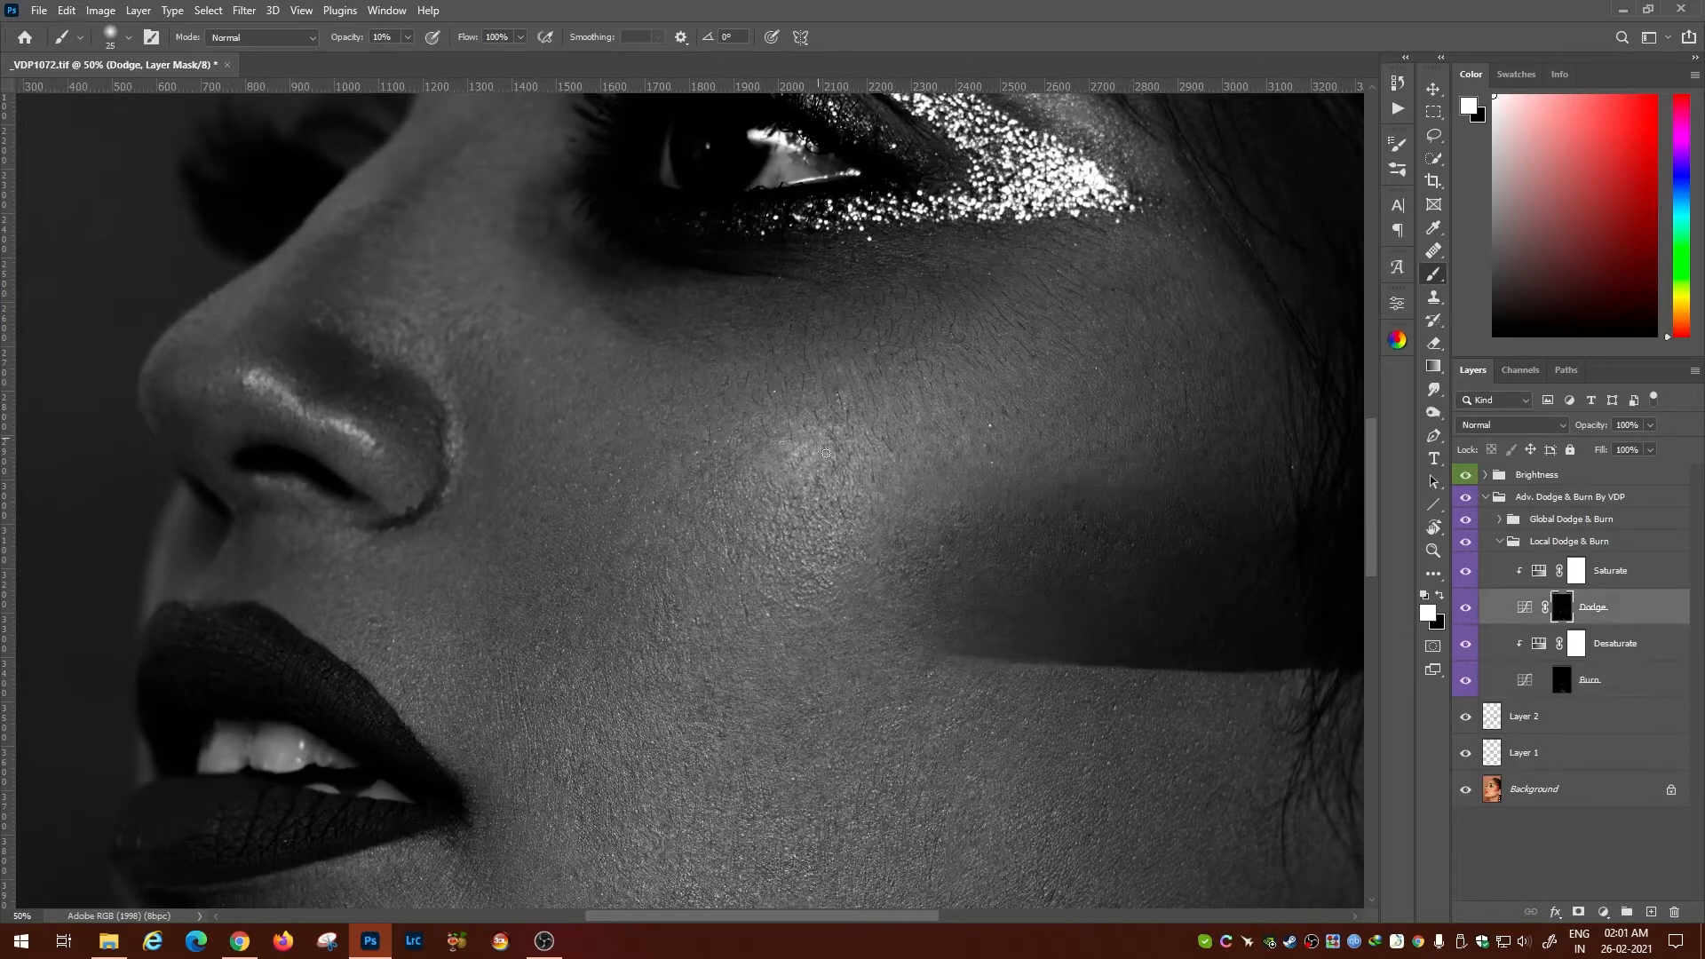
left_click_drag(671, 514, 729, 485)
key("alt+bracketleft")
key("alt+bracketleft")
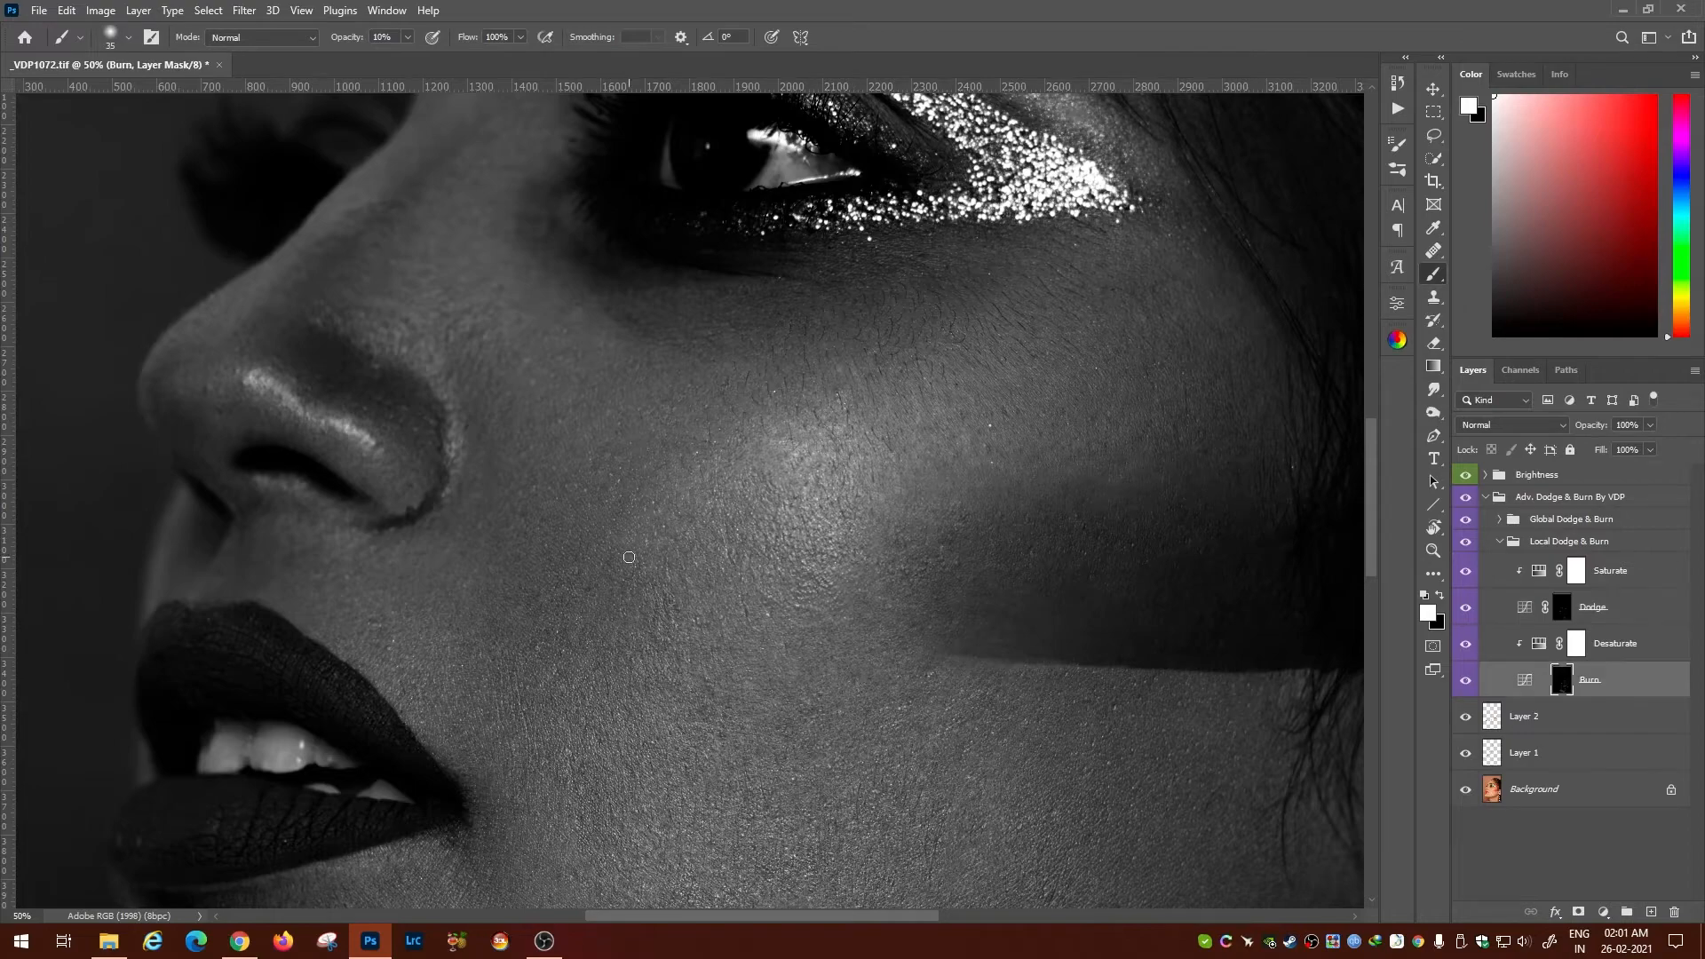
Hide the Brightness group and dodge small dark marks along the jawline with a 15 px brush on the local Dodge mask.
left_click(1465, 476)
key("ctrl+minus")
key("ctrl+minus")
key("ctrl+minus")
key("ctrl+plus")
key("ctrl+plus")
key("ctrl+plus")
left_click_drag(799, 764, 559, 222)
key("alt+bracketright")
key("alt+bracketright")
key("bracketleft")
key("bracketleft")
key("bracketleft")
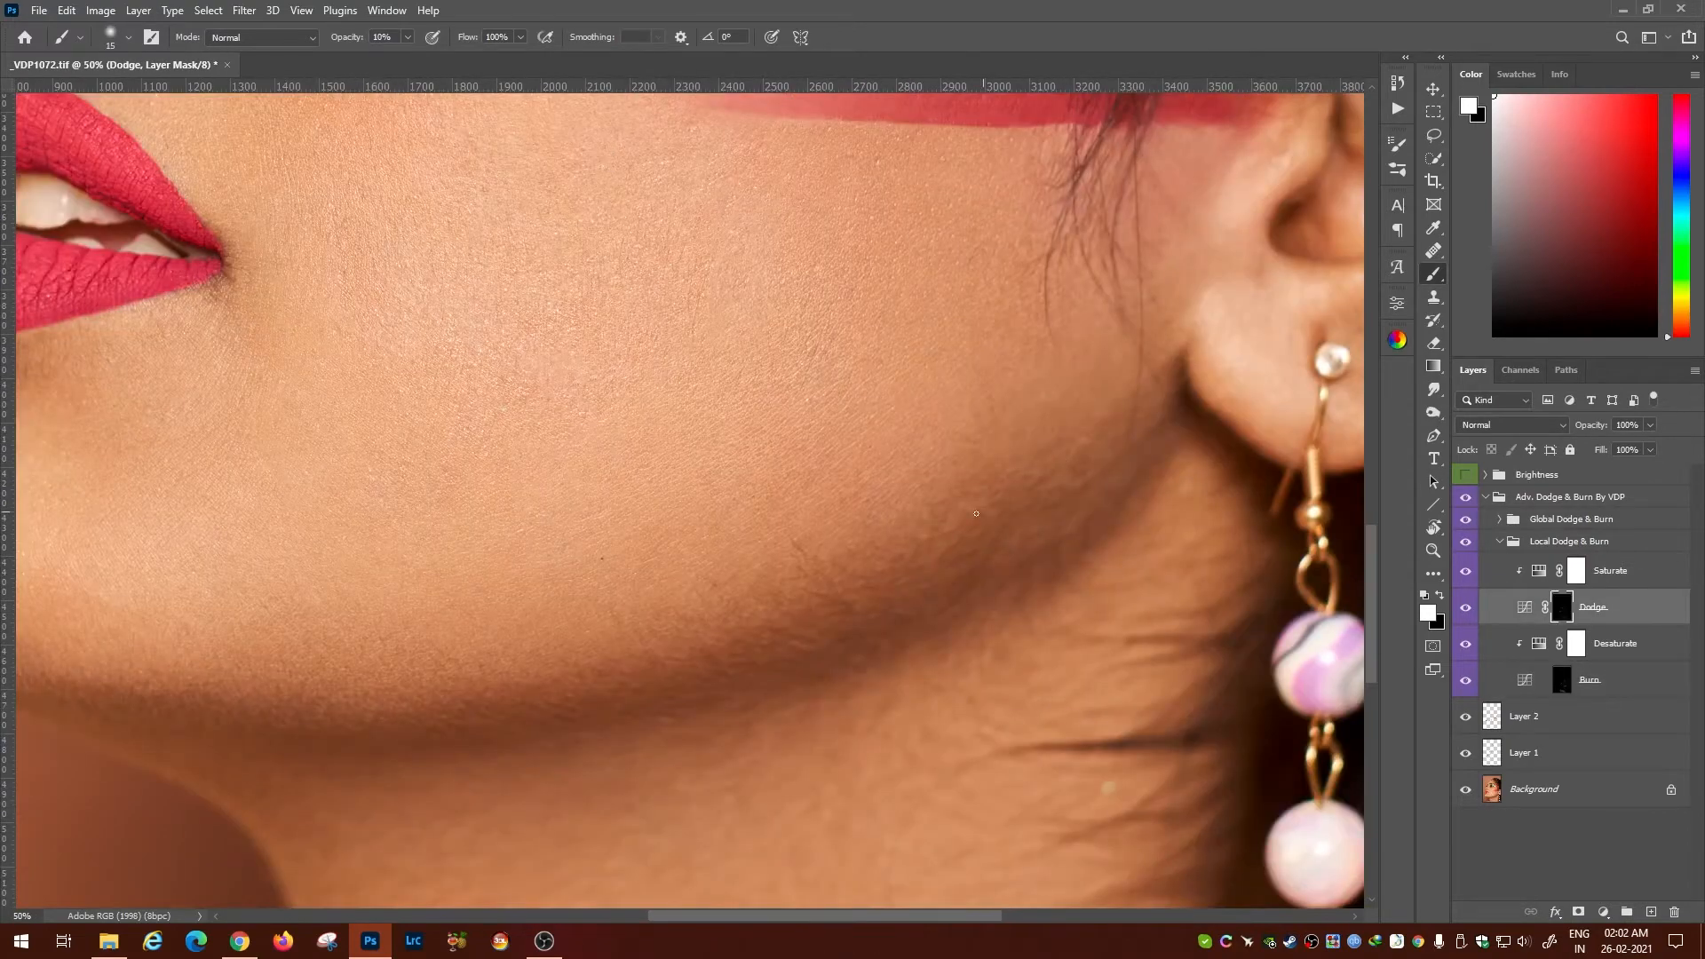
Burn the bright skin below the ear at 45 px and even the chin with local Dodge and Burn at 30 px.
key("alt+bracketleft")
key("alt+bracketleft")
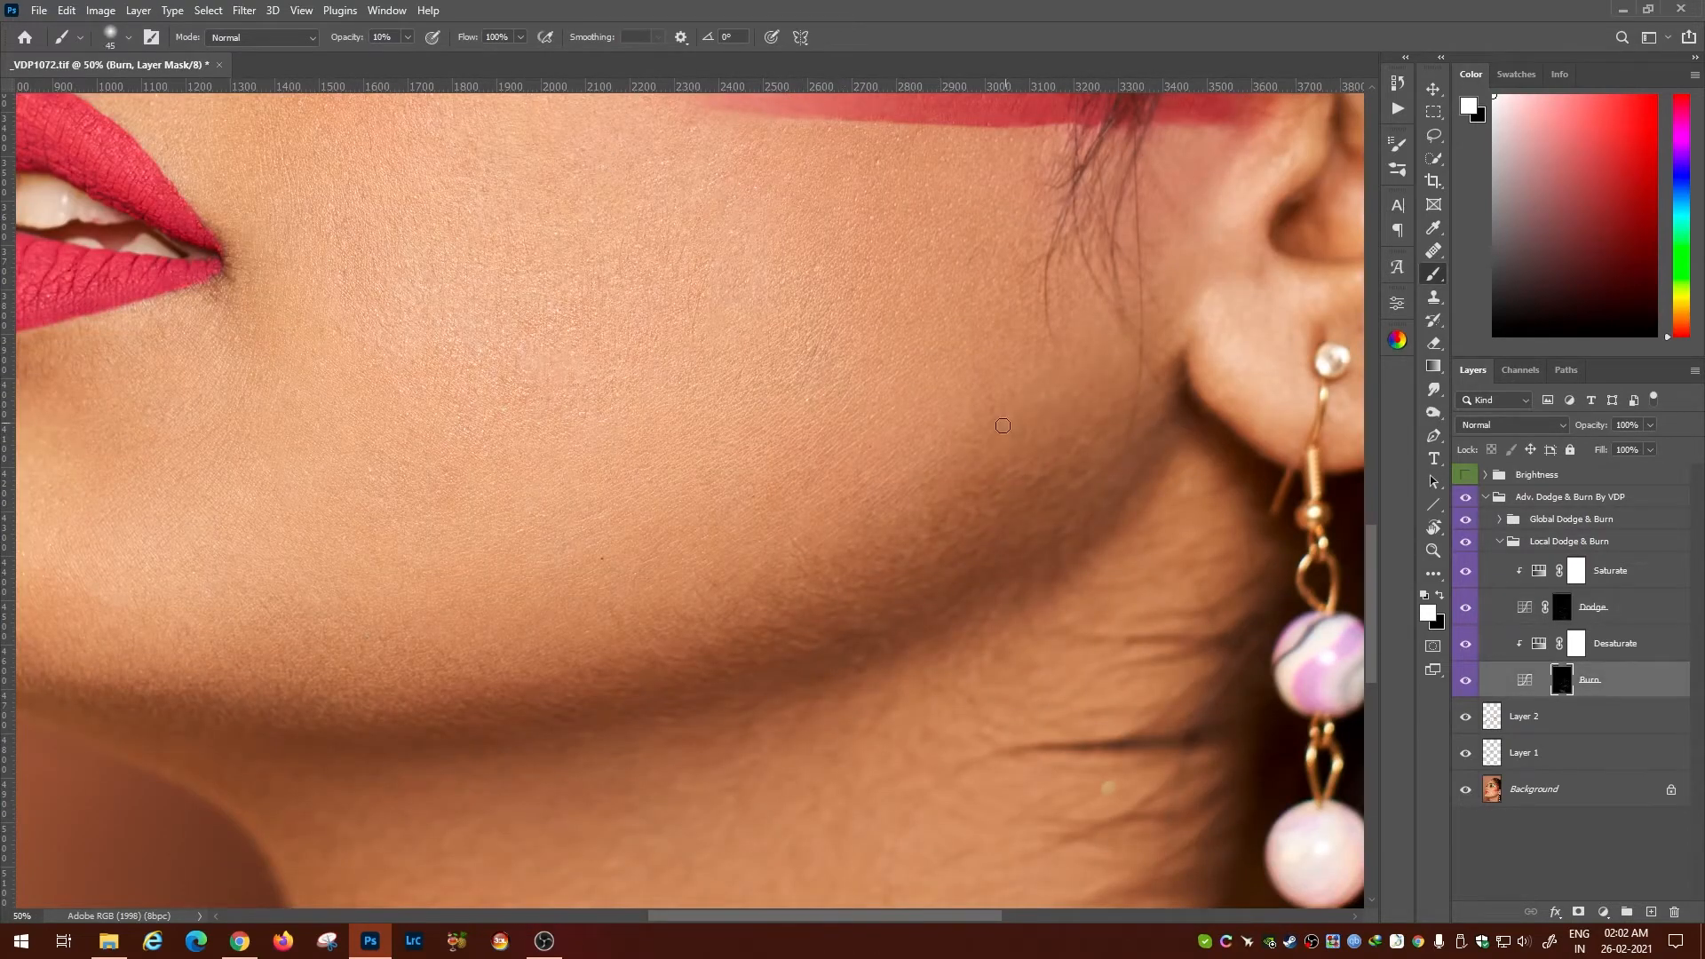
mouse_move(675, 640)
left_mouse_down()
mouse_move(951, 488)
mouse_move(930, 483)
left_mouse_up()
key("alt+bracketright")
key("alt+bracketright")
key("bracketleft")
key("bracketleft")
key("bracketleft")
key("alt+bracketleft")
key("alt+bracketleft")
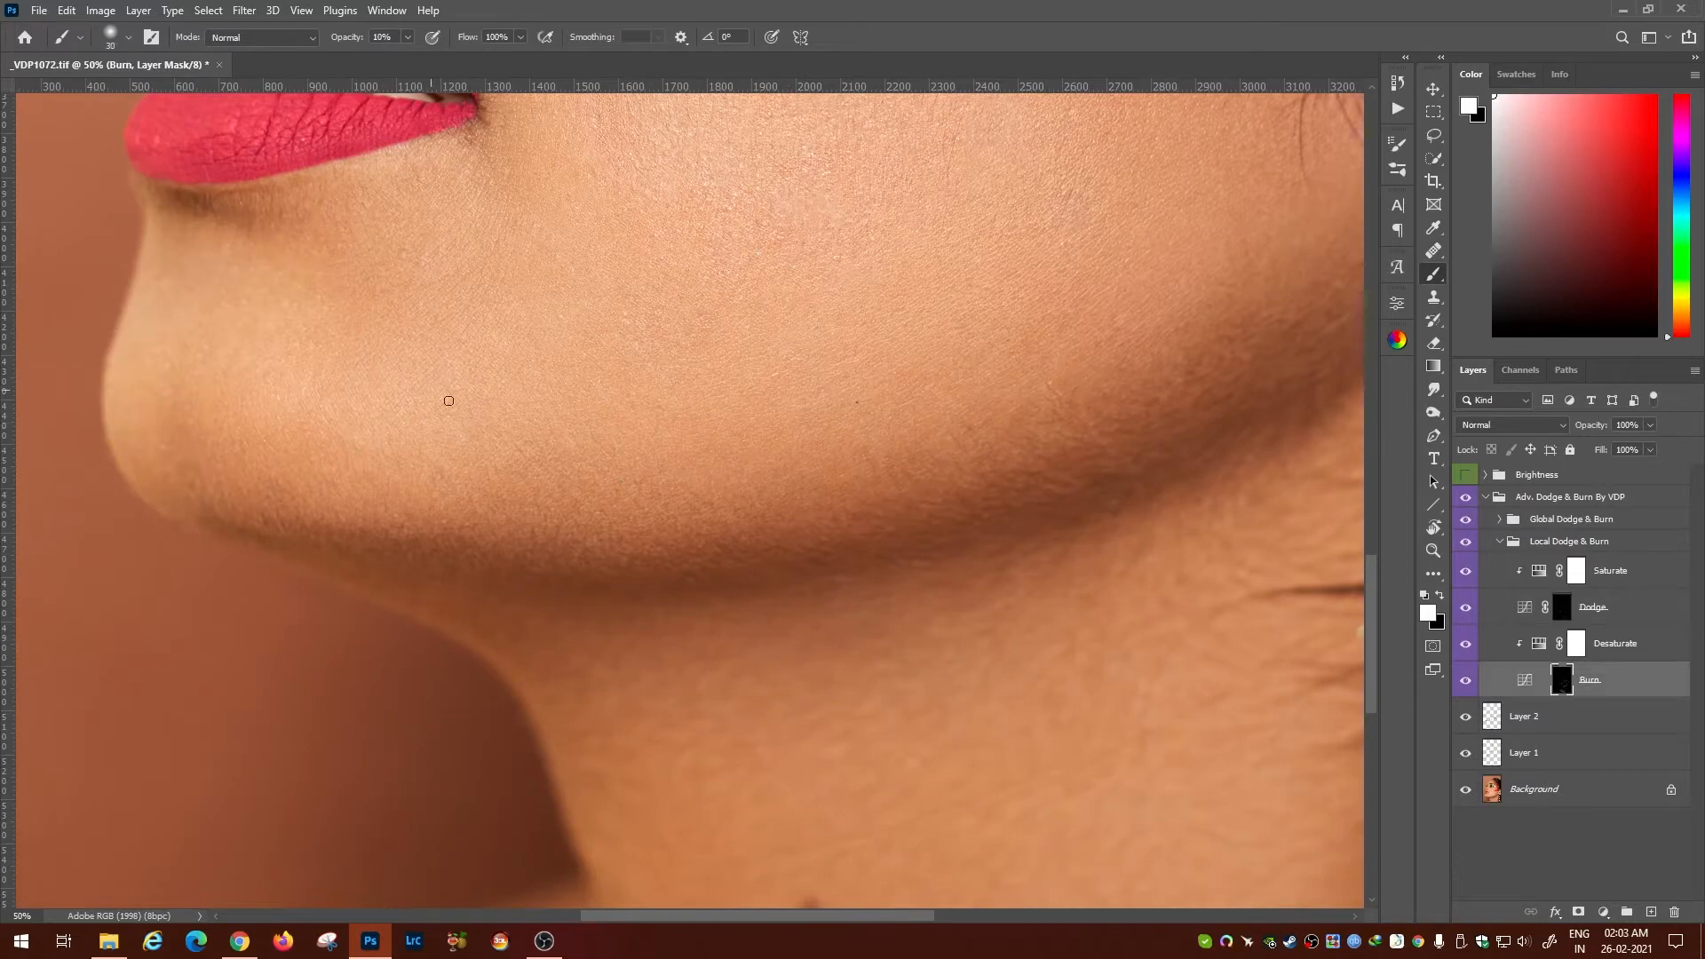
Blend the patches between the lower lip and chin with alternating local Dodge and Burn at 30 px.
key("alt+bracketright")
key("alt+bracketright")
key("alt+bracketleft")
key("alt+bracketleft")
key("alt+bracketright")
key("alt+bracketright")
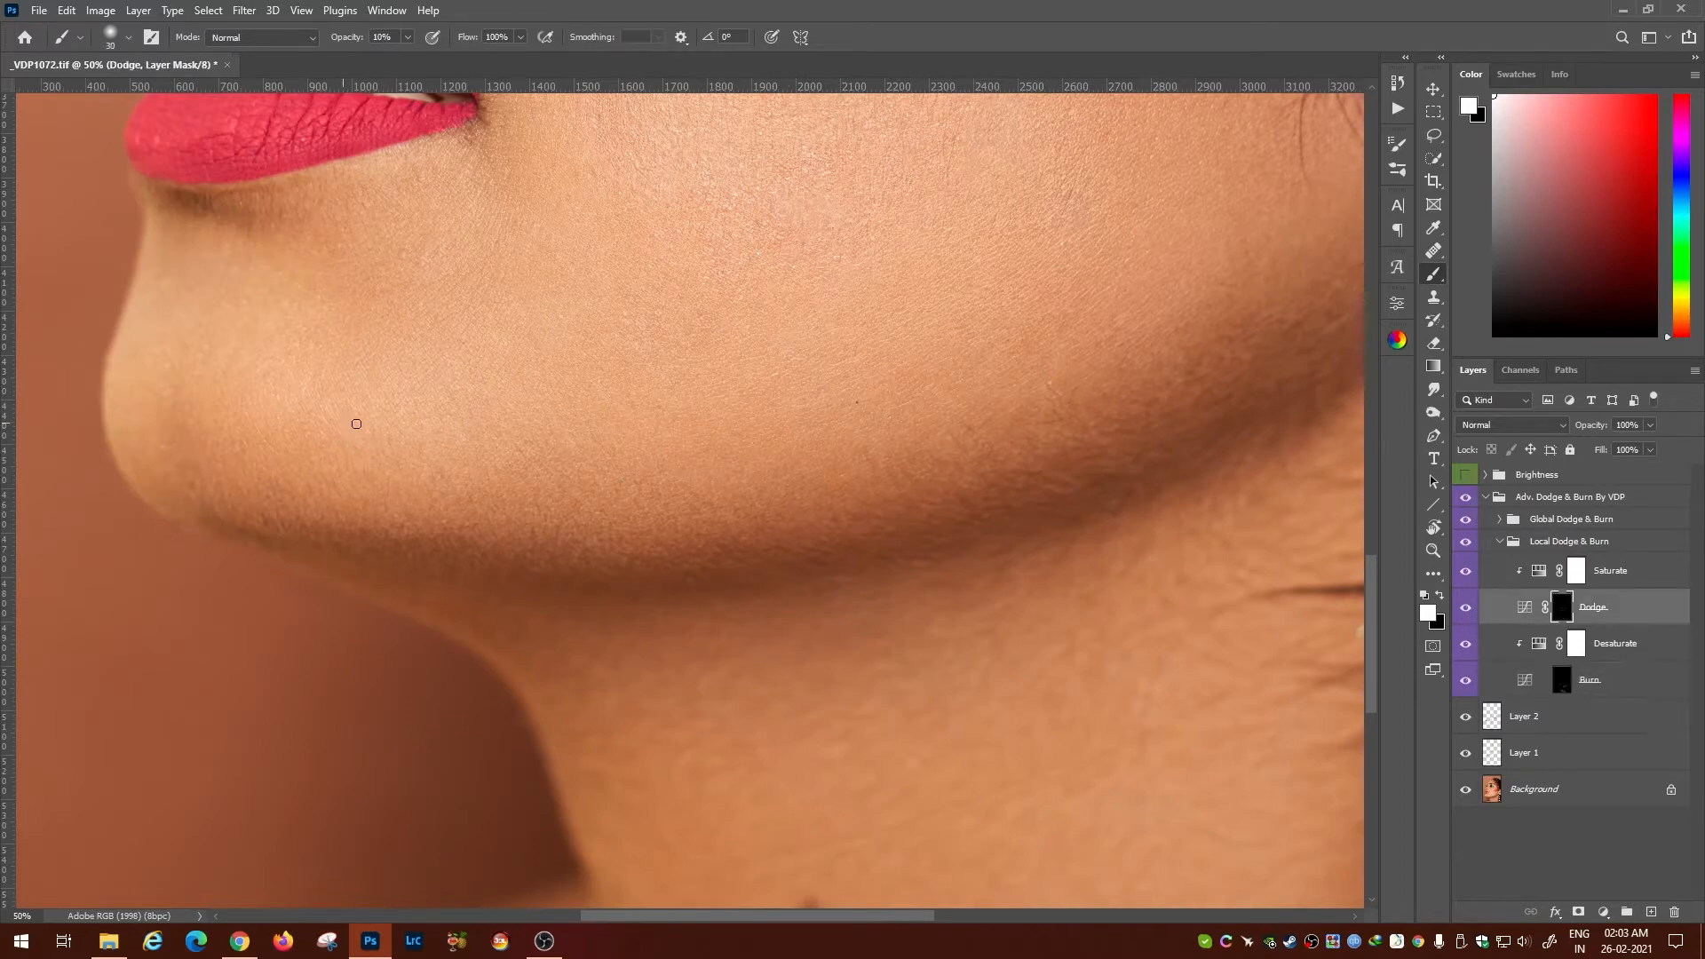
Show the Brightness group and dodge the cheek below the eye on the local Dodge mask, starting at 90 px and shrinking the brush.
left_click(1528, 680)
key("bracketleft")
key("alt+bracketright")
key("alt+bracketright")
key("bracketleft")
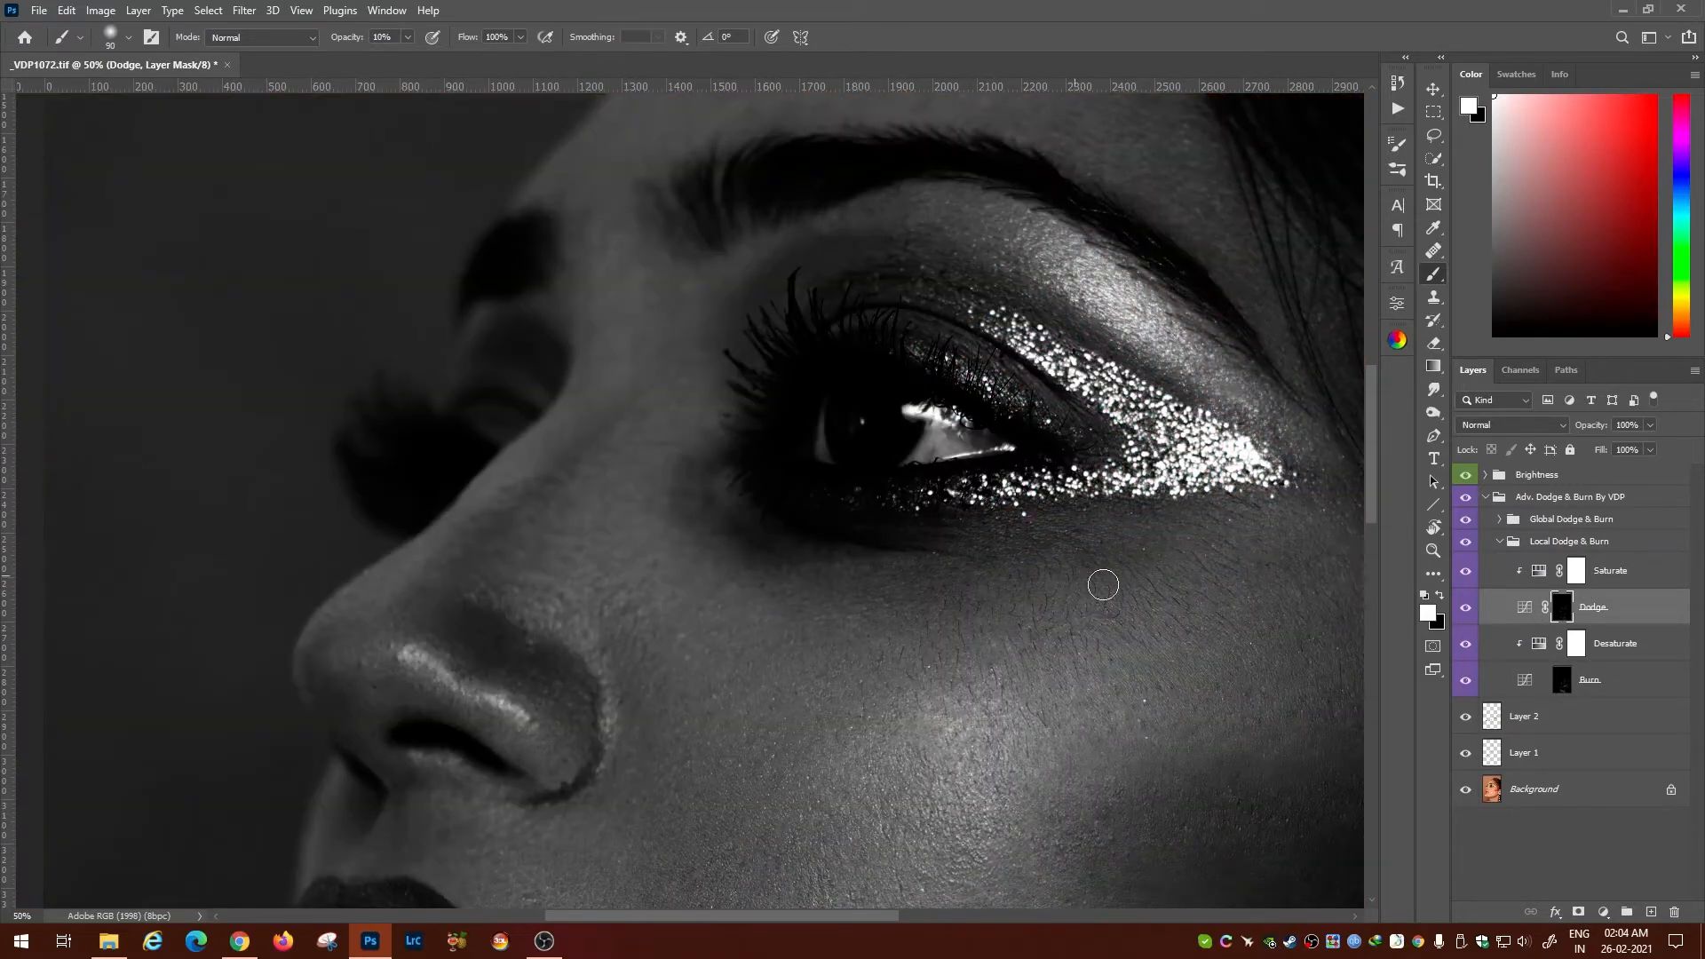
key("bracketleft")
key("bracketleft")
key("bracketleft")
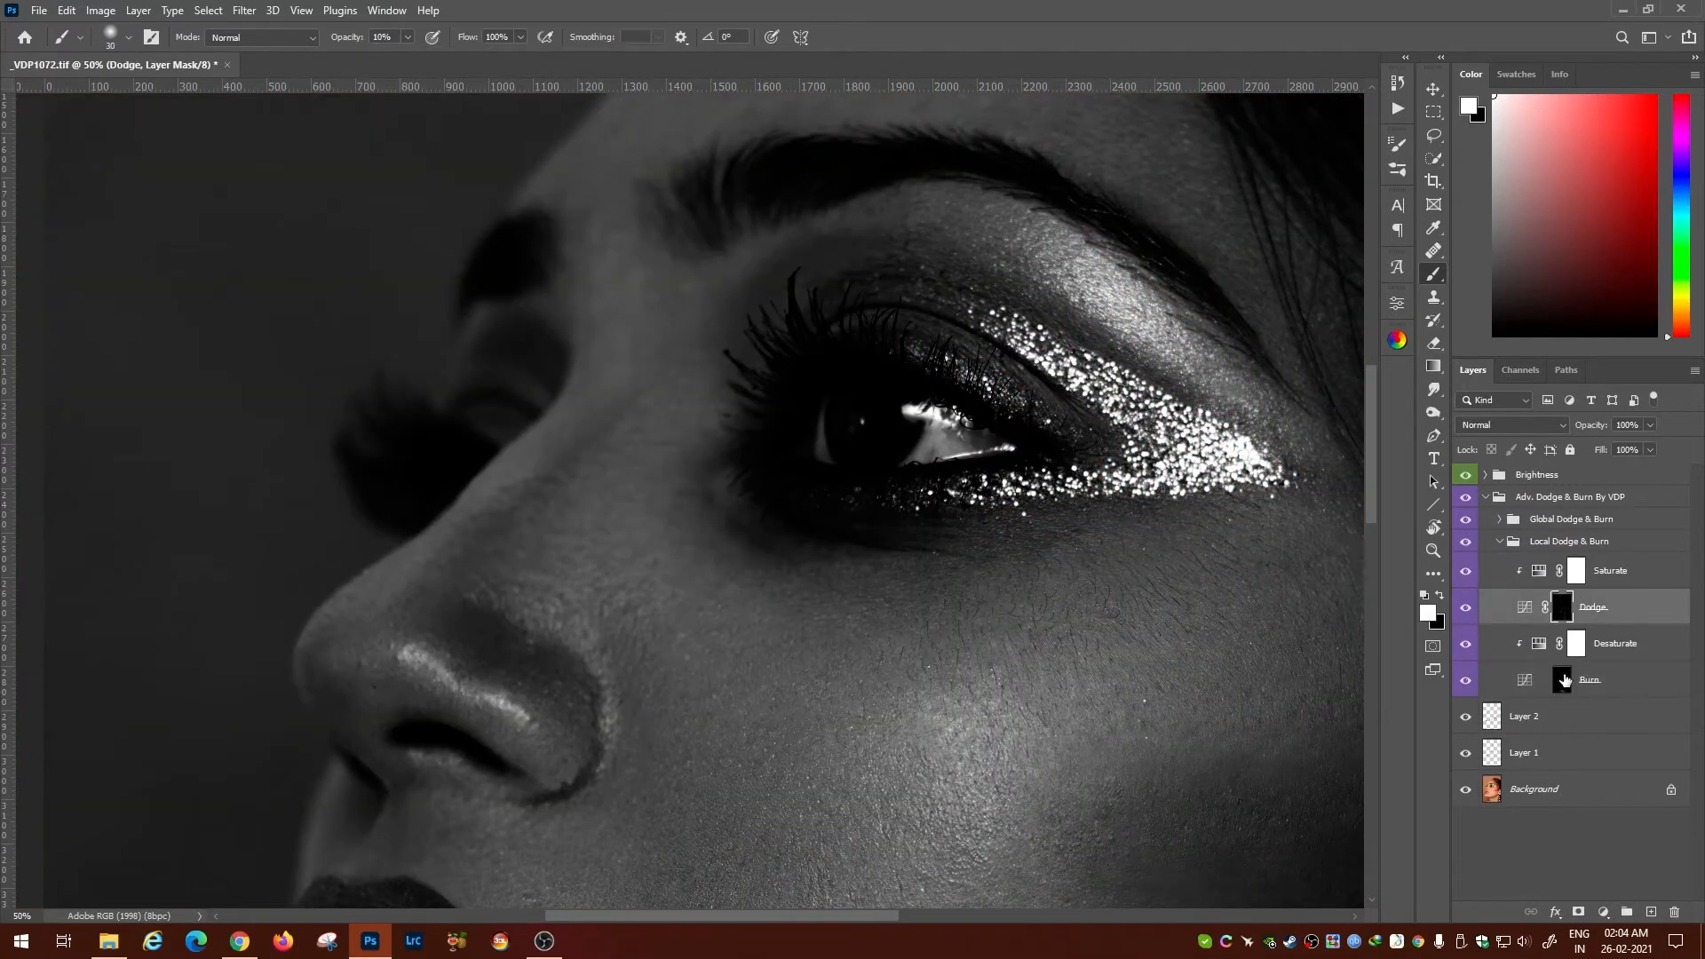
Burn bright patches between the nose and eye, and dodge the small dark ones with the brush reduced to 15 px.
left_click(1565, 680)
key("bracketright")
left_click(1563, 607)
key("bracketleft")
key("bracketleft")
key("bracketleft")
key("bracketleft")
key("bracketleft")
key("ctrl+plus")
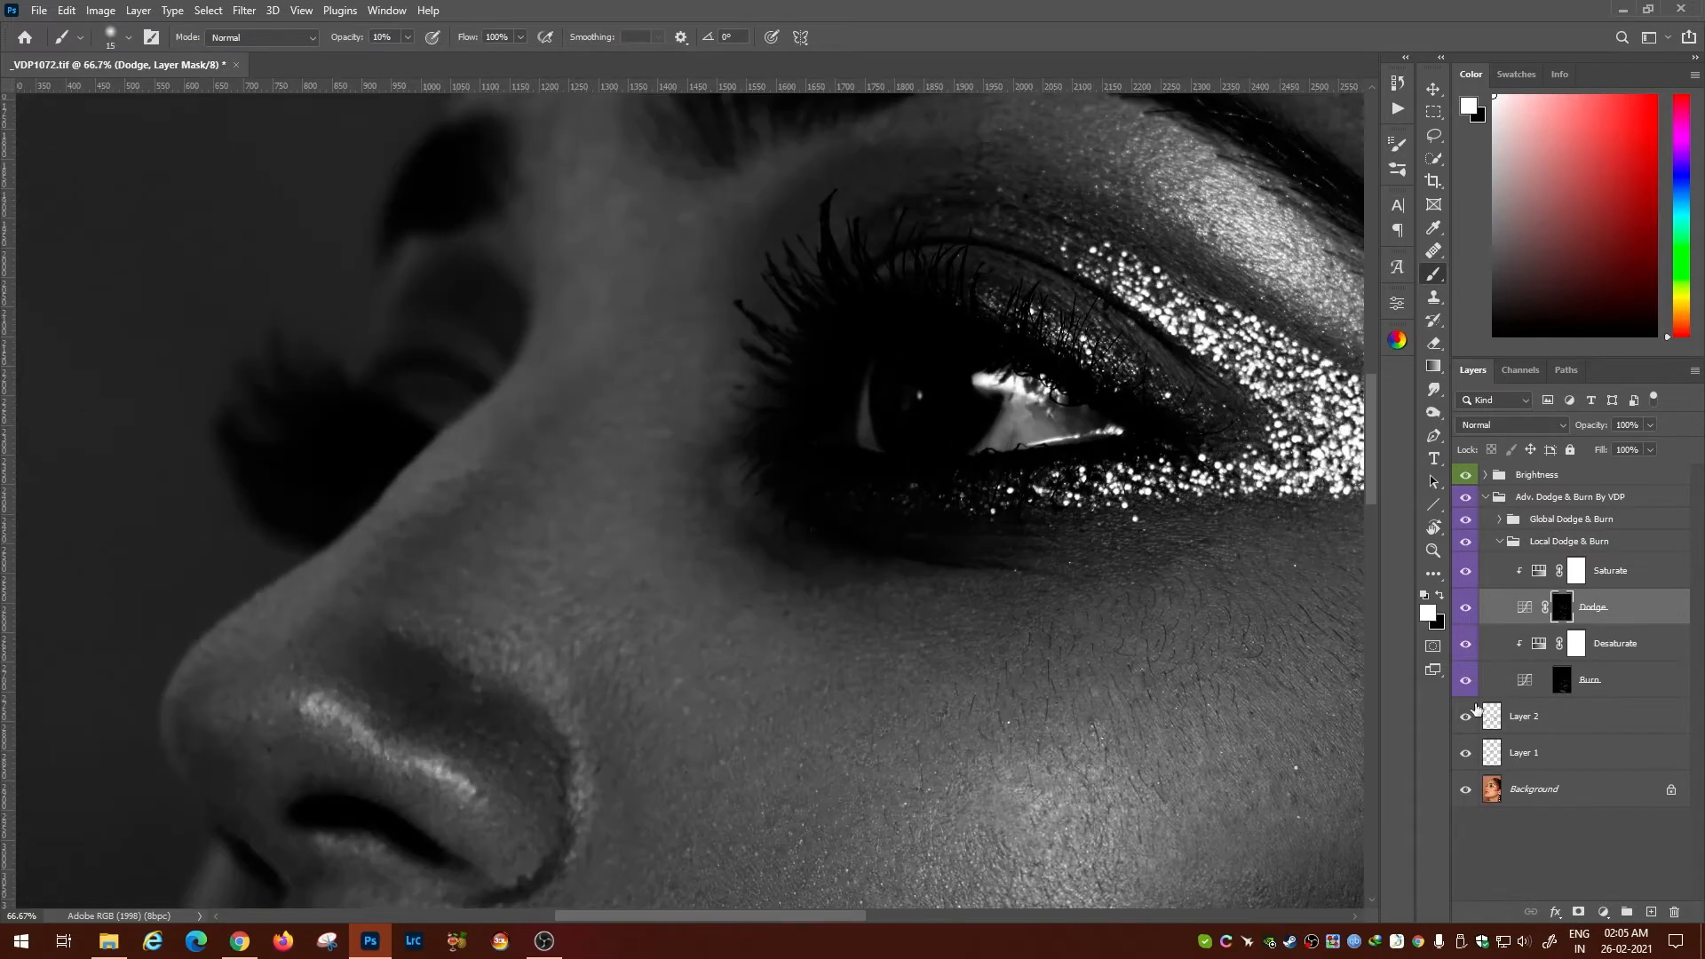
Even the upper nose with local Burn and Dodge, using a 25 px brush on the Dodge mask.
left_click(1479, 691)
key("bracketright")
key("bracketright")
left_click(1563, 608)
key("bracketright")
key("bracketright")
key("bracketright")
key("bracketright")
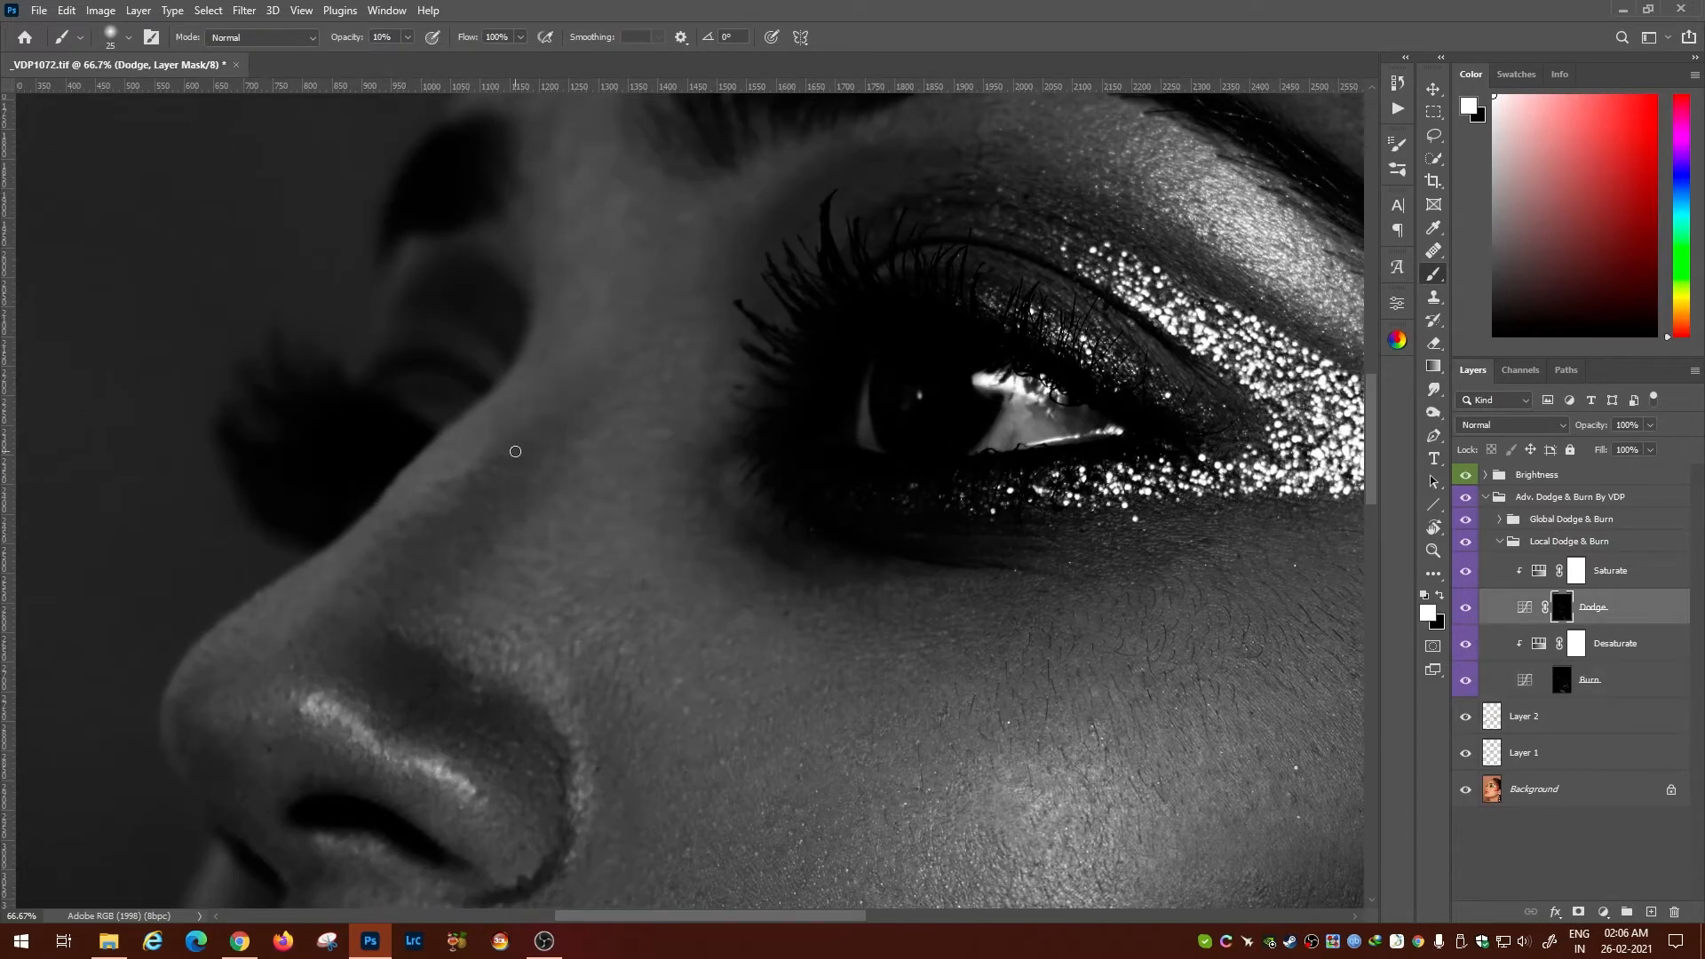
Smooth the tonal transition along the nose bridge with local Burn and Dodge, ending with a 20 px Burn brush.
key("alt+bracketleft")
key("alt+bracketleft")
key("bracketleft")
key("bracketleft")
key("alt+bracketright")
key("alt+bracketright")
key("alt+bracketleft")
key("alt+bracketleft")
key("bracketleft")
key("bracketleft")
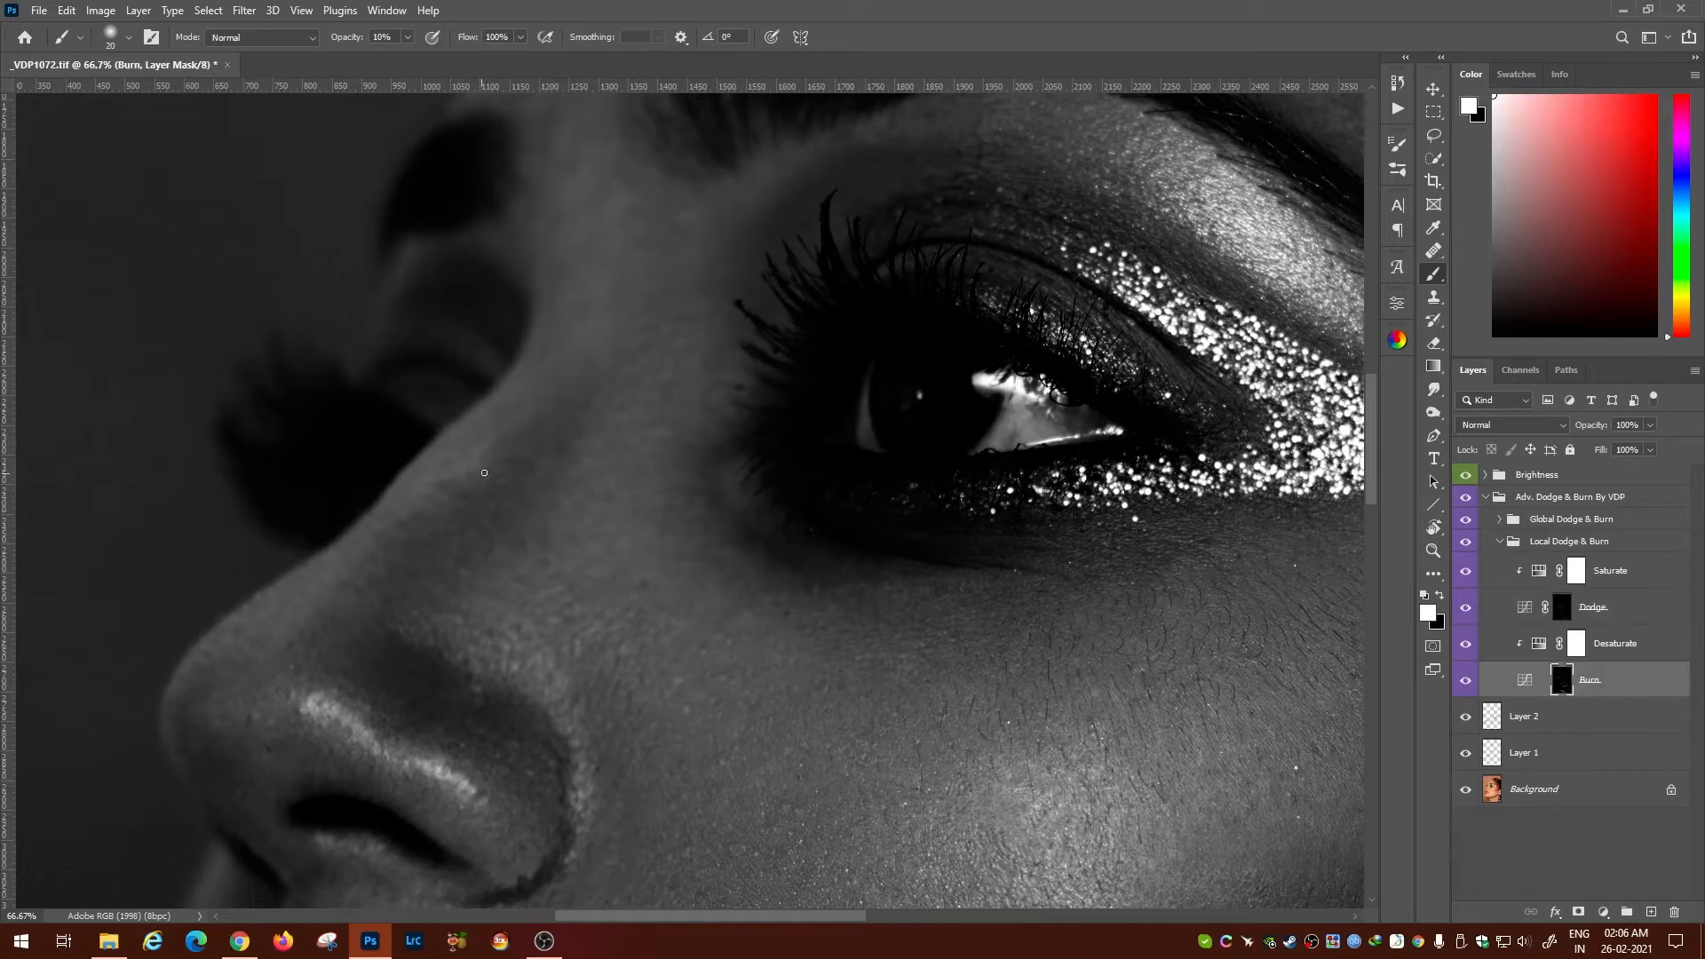
Even the side of the nose above the nostril wing by alternating local Dodge and Burn, finishing with Burn at 20 px.
key("alt+bracketright")
key("alt+bracketright")
key("bracketleft")
key("bracketleft")
key("bracketright")
key("bracketright")
key("bracketright")
key("alt+bracketleft")
key("alt+bracketleft")
key("alt+bracketright")
key("alt+bracketright")
key("alt+bracketleft")
key("alt+bracketleft")
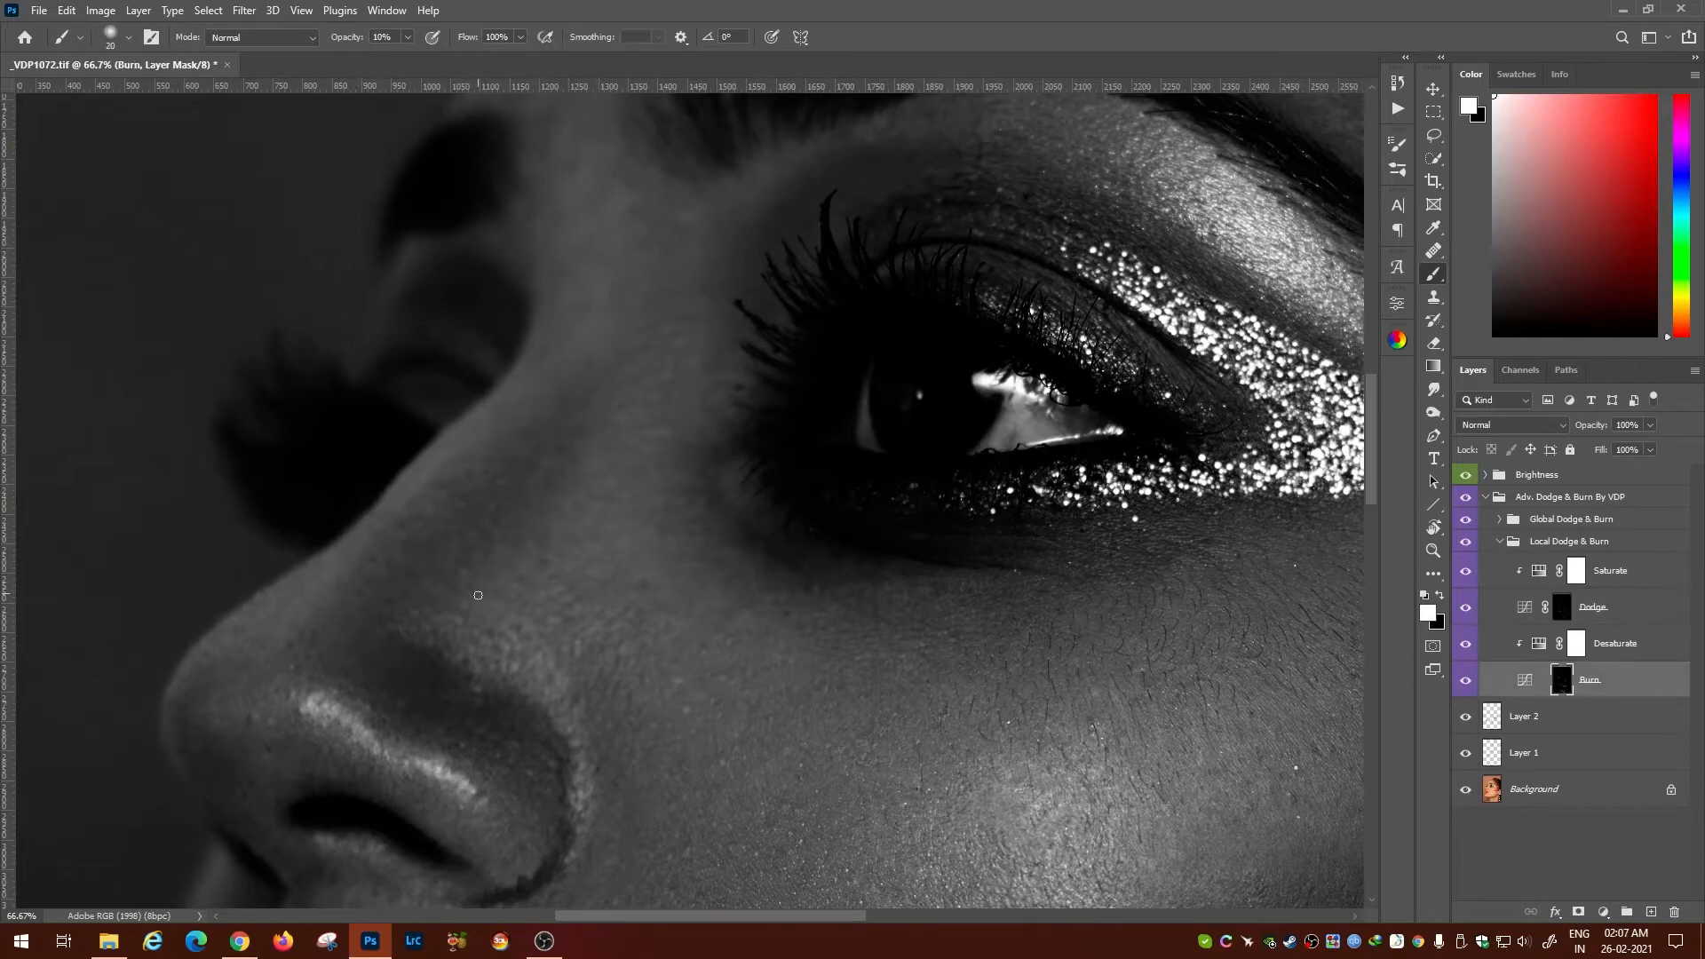
Hide the Brightness group and dodge the dark skin below the inner eye corner at 15 px on the local Dodge mask.
left_click(1465, 475)
left_click(1563, 607)
key("bracketleft")
key("bracketleft")
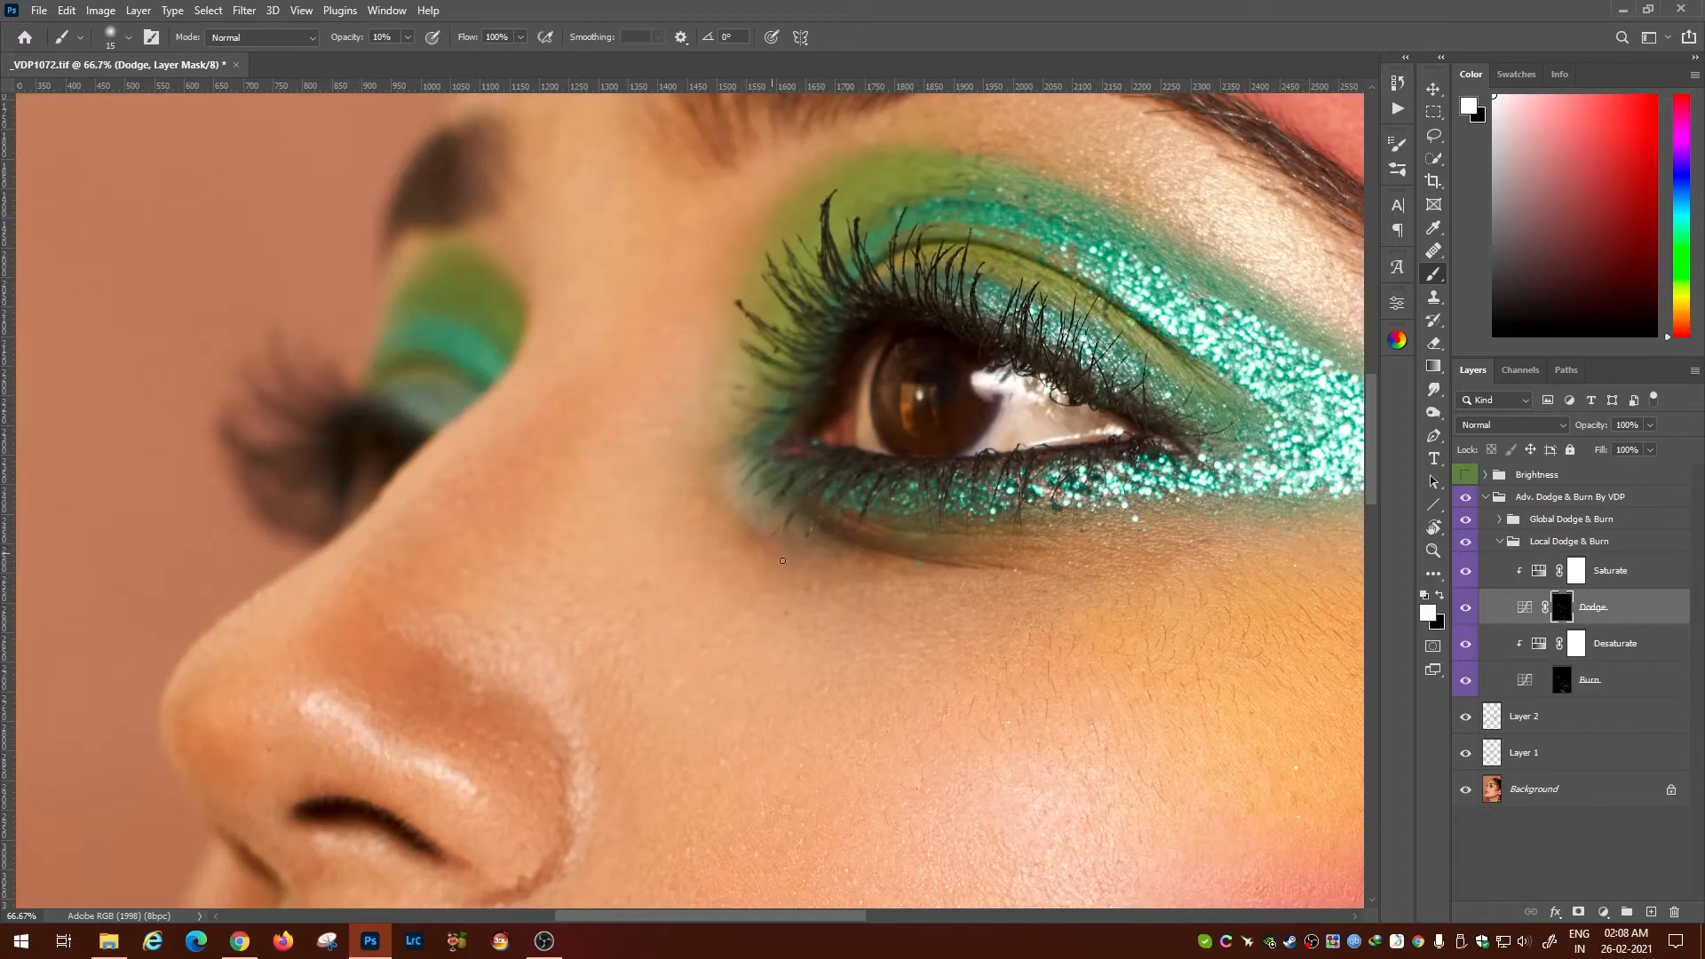
Blend the shadow around the inner eye corner with alternating local Burn and Dodge, using a 35 px brush on Dodge.
left_click(1560, 681)
left_click(1561, 609)
key("alt+bracketleft")
key("alt+bracketleft")
key("bracketleft")
key("alt+bracketright")
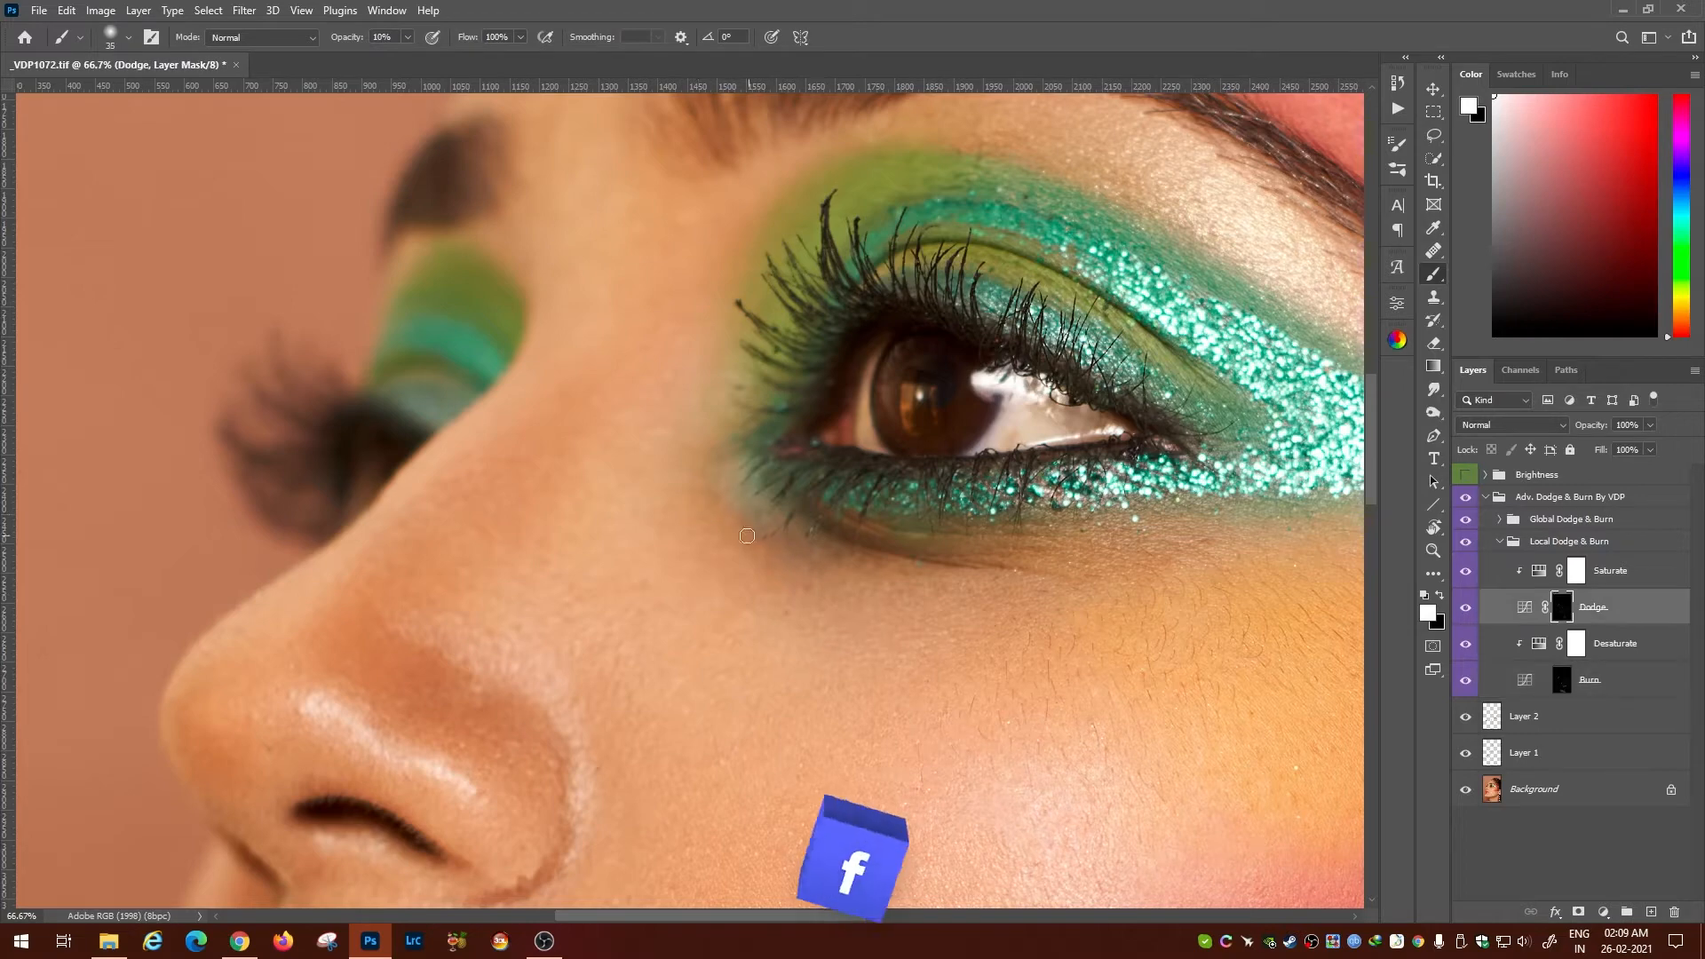
key("alt+bracketleft")
key("alt+bracketright")
Check the whole portrait and burn the bright side of the nose with a 50 px brush on the local Burn mask.
key("ctrl+minus")
key("ctrl+minus")
key("ctrl+minus")
key("ctrl+minus")
key("ctrl+plus")
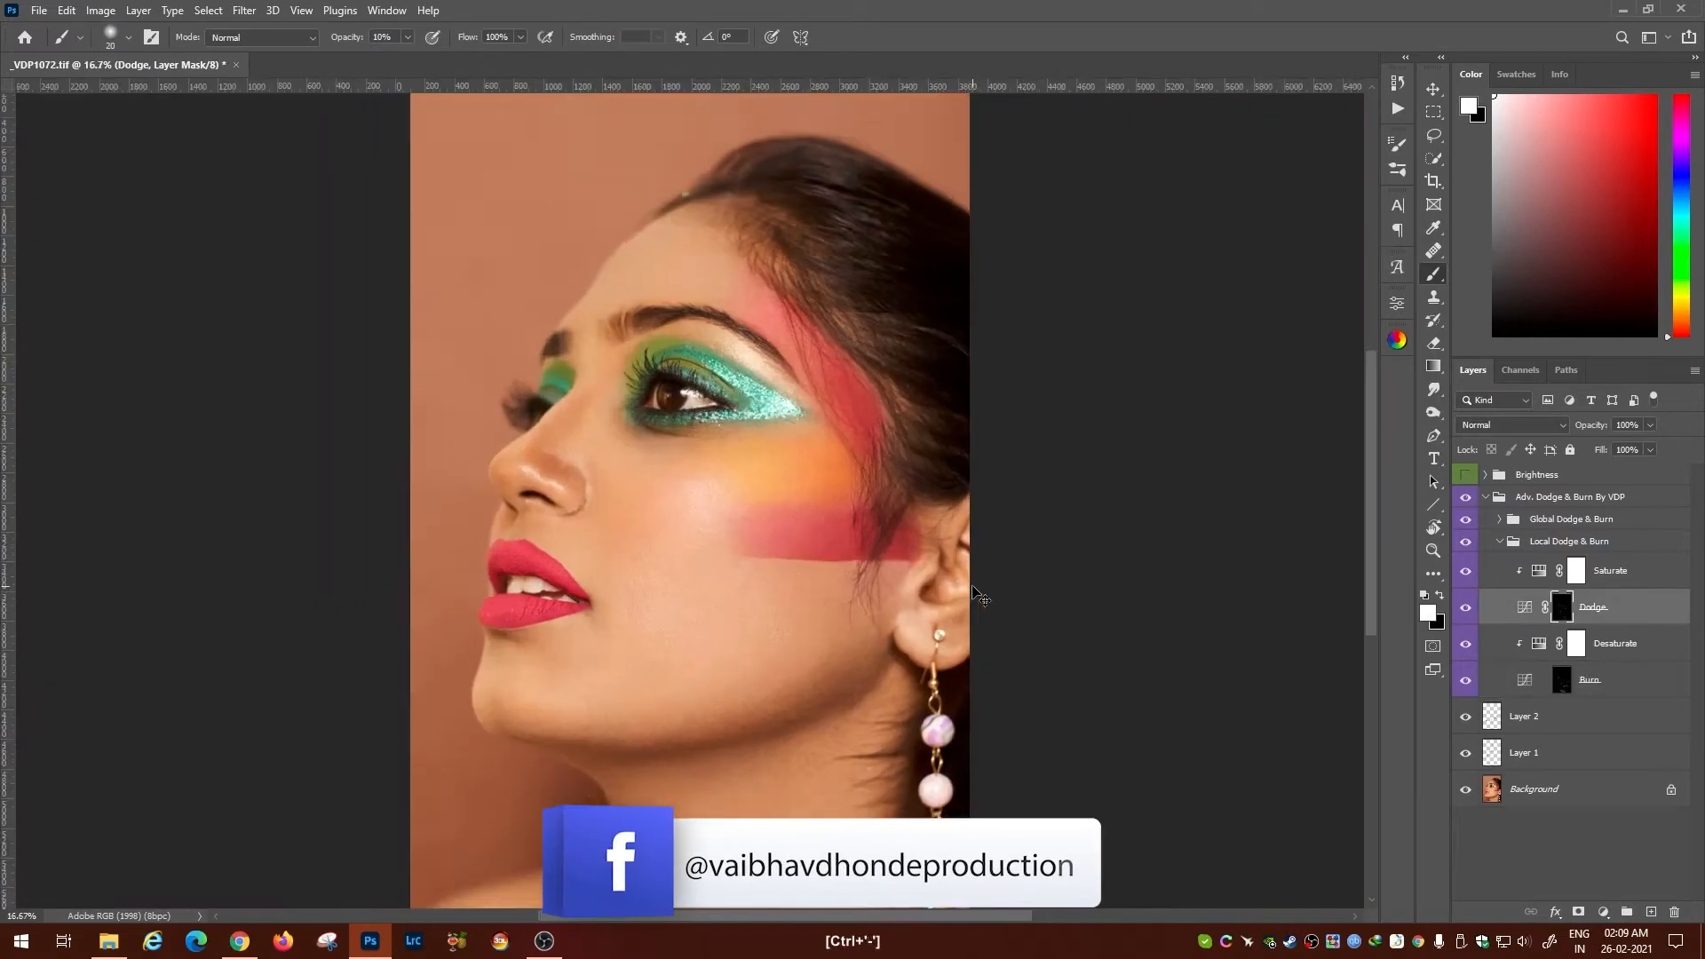
key("ctrl+plus")
key("ctrl+plus")
left_click(1562, 681)
key("bracketright")
key("bracketright")
key("bracketright")
key("bracketright")
key("bracketright")
key("bracketright")
key("bracketright")
key("bracketright")
key("bracketright")
key("bracketright")
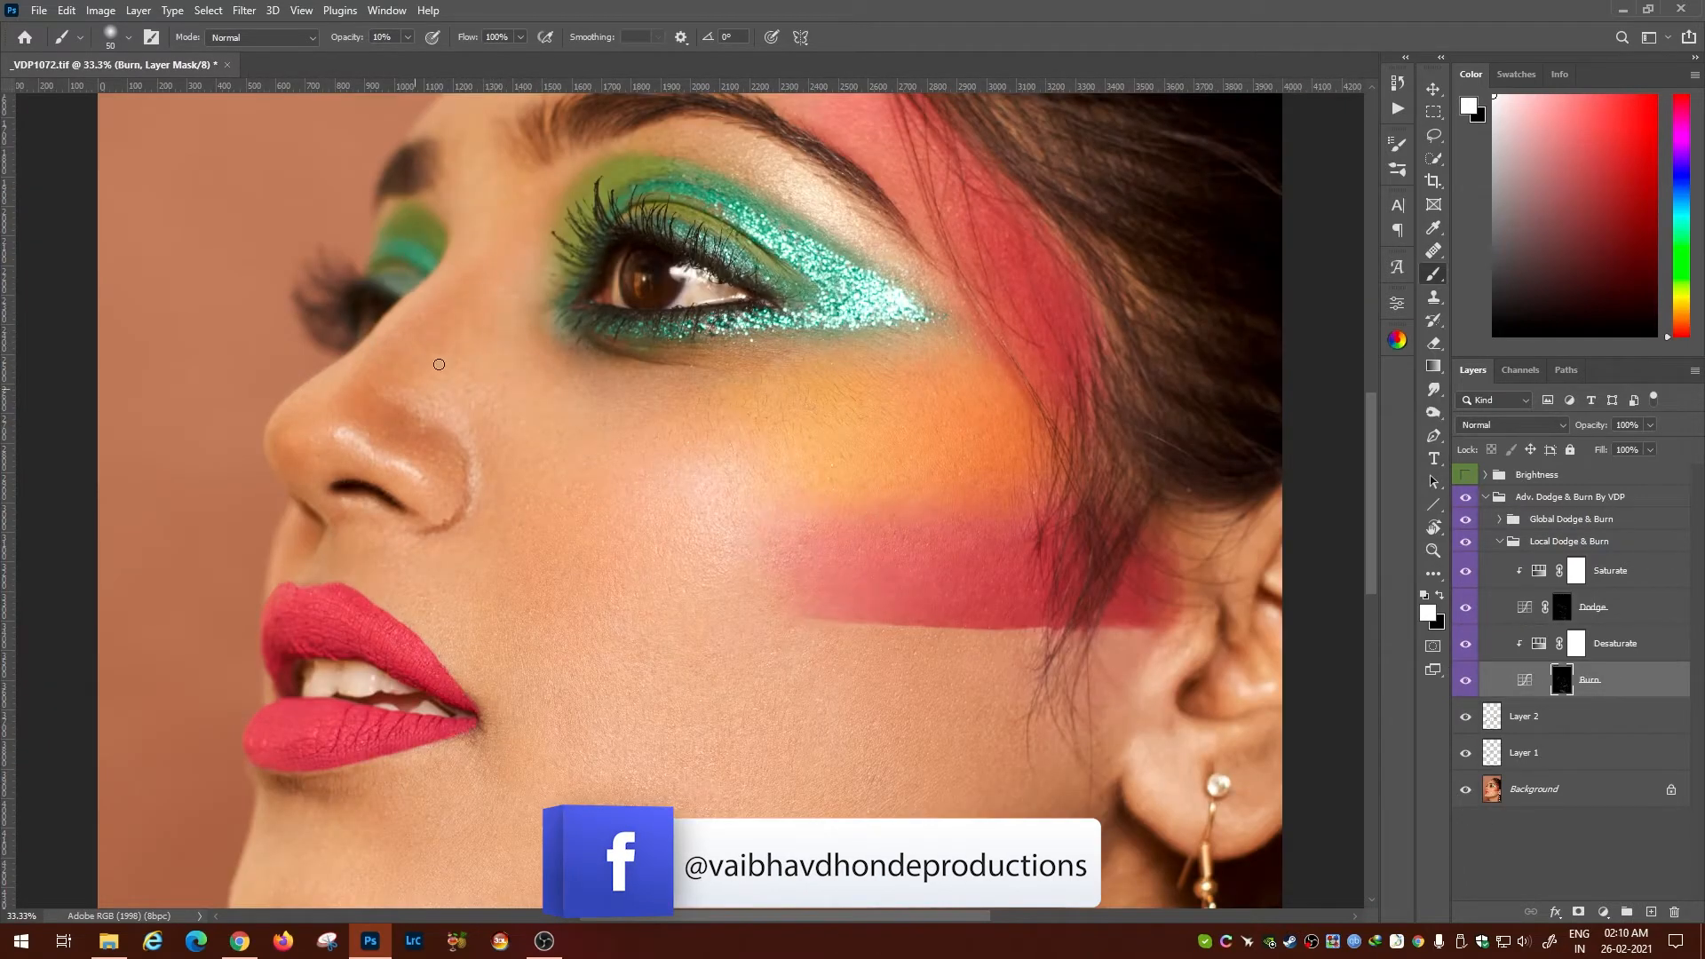
Dodge the dark skin beneath the outer eye on the local Dodge mask, reducing the brush from 50 to 30 px.
left_click(1569, 613)
key("bracketleft")
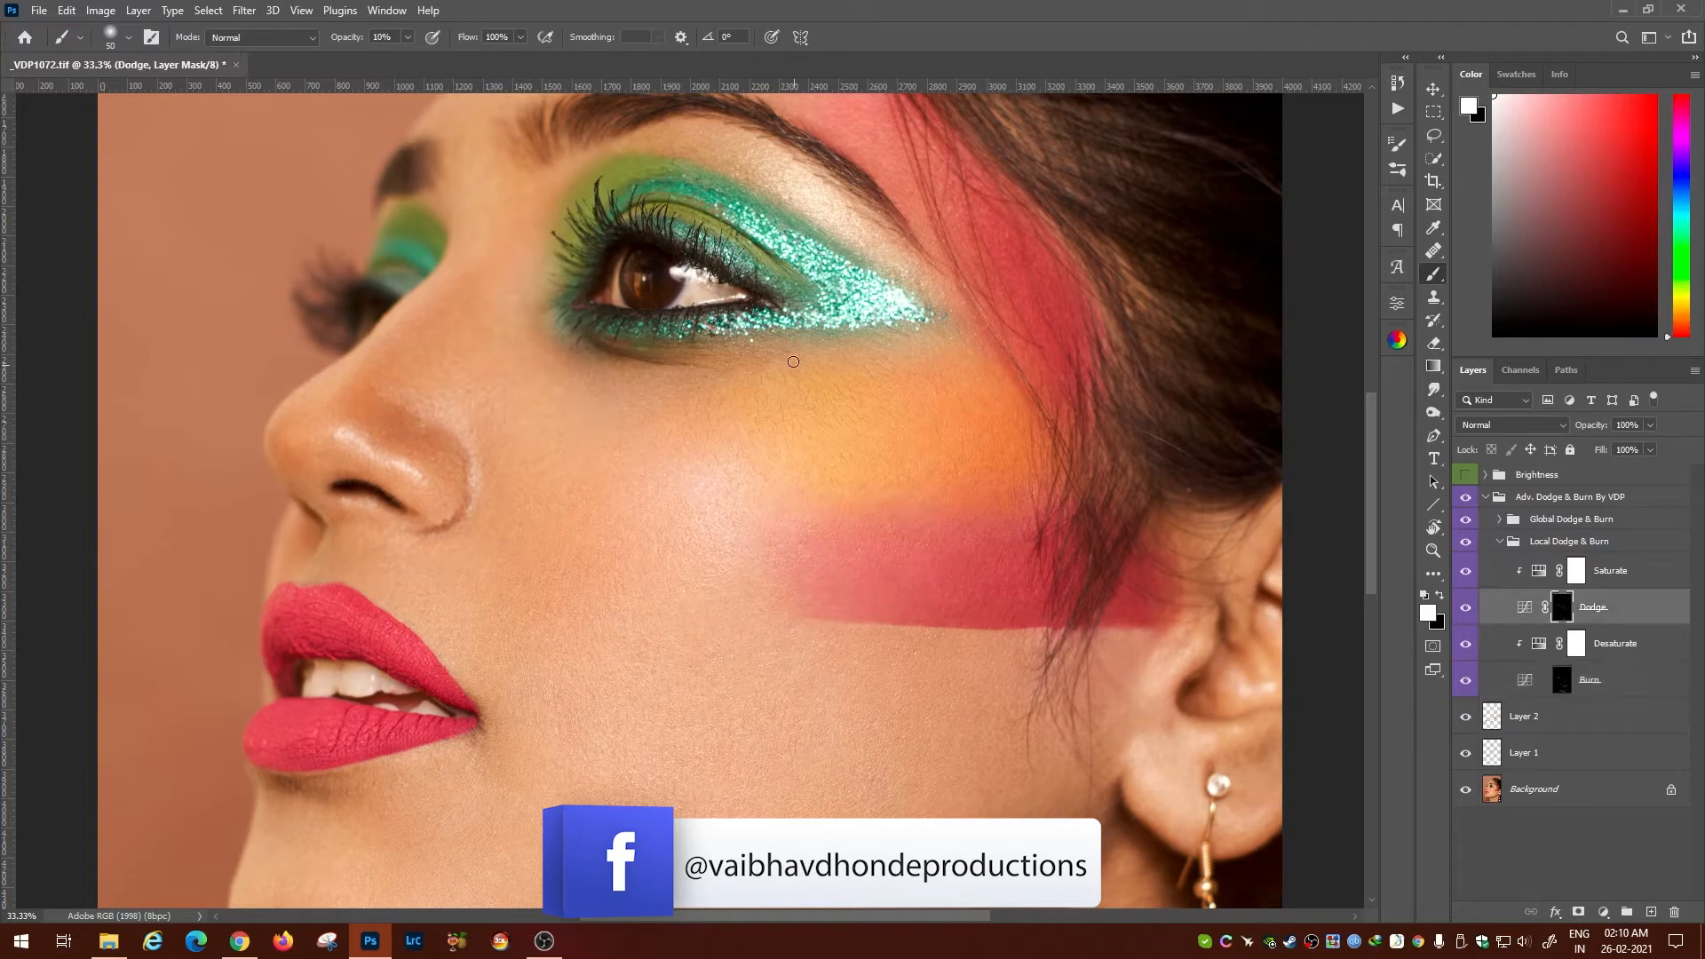
key("bracketleft")
key("bracketleft")
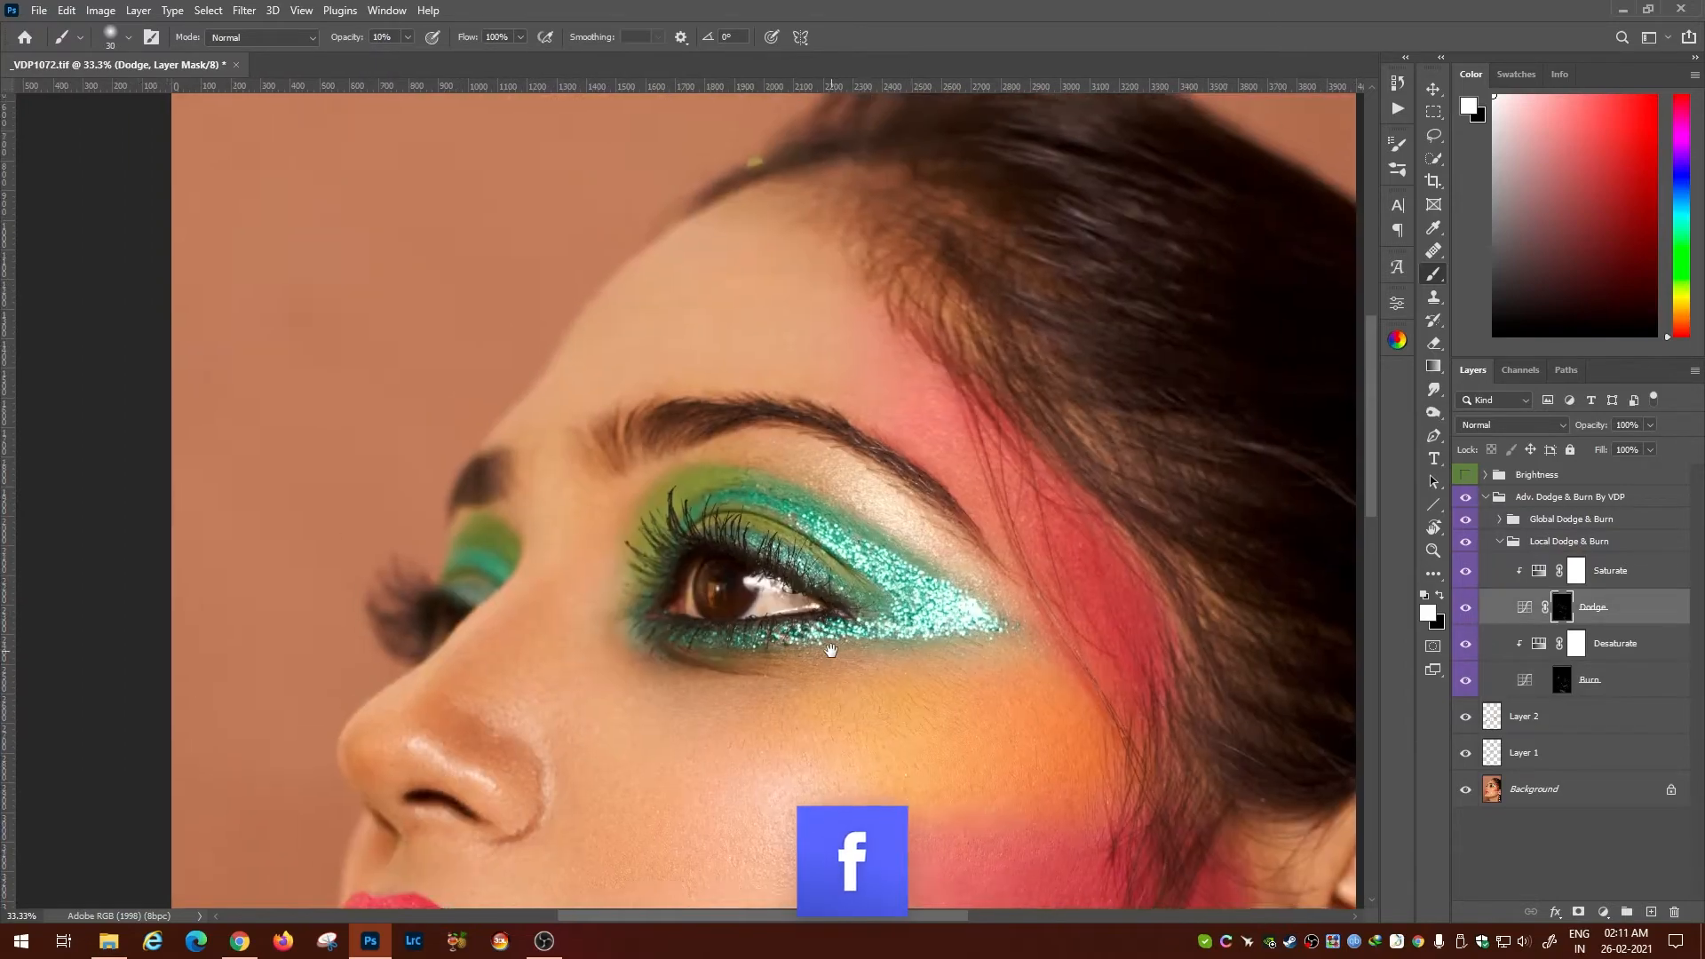
Lighten the crease around the nostril wing on Layer 2 with the Clone Stamp in Lighten mode, sampling the nearby skin.
scroll(598, 708, "up", 5)
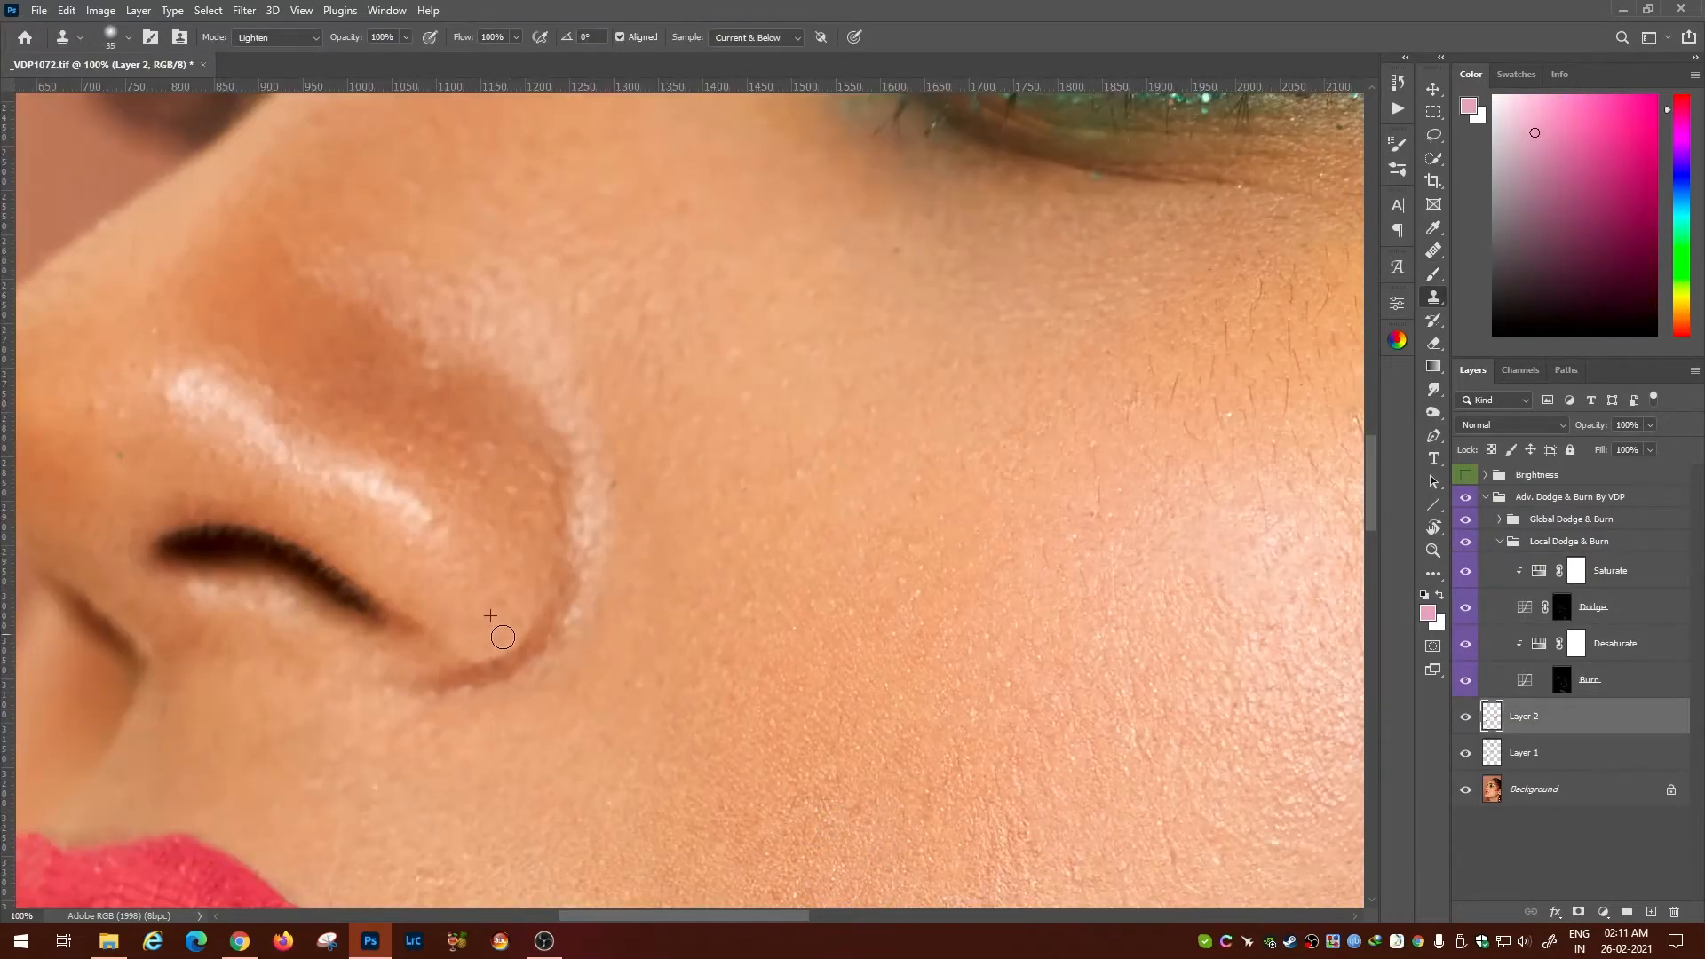
left_click(477, 633, "alt")
mouse_move(538, 603)
left_mouse_down()
mouse_move(511, 654)
mouse_move(453, 672)
mouse_move(853, 902)
left_mouse_up()
left_click(426, 691, "alt")
key("ctrl+plus")
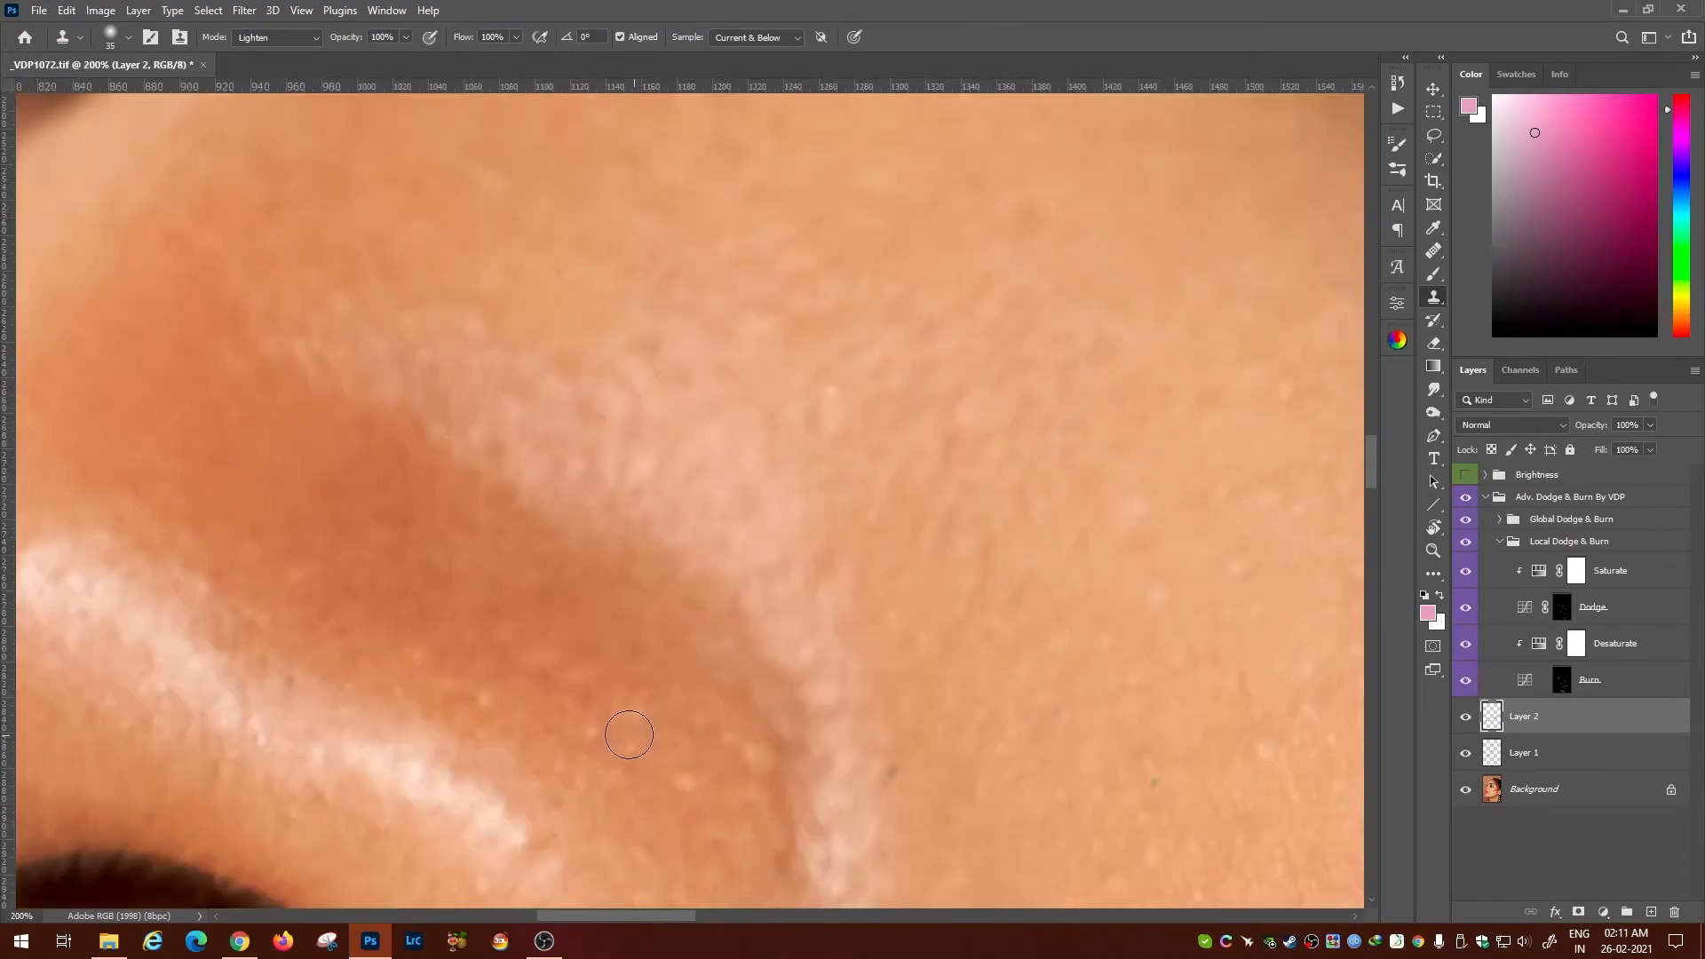
Clone away small dark specks on the cheek beside the nose on Layer 2 with a 10 px brush.
key("ctrl+minus")
key("ctrl+minus")
key("ctrl+minus")
key("bracketleft")
key("bracketleft")
key("bracketleft")
key("bracketleft")
key("bracketleft")
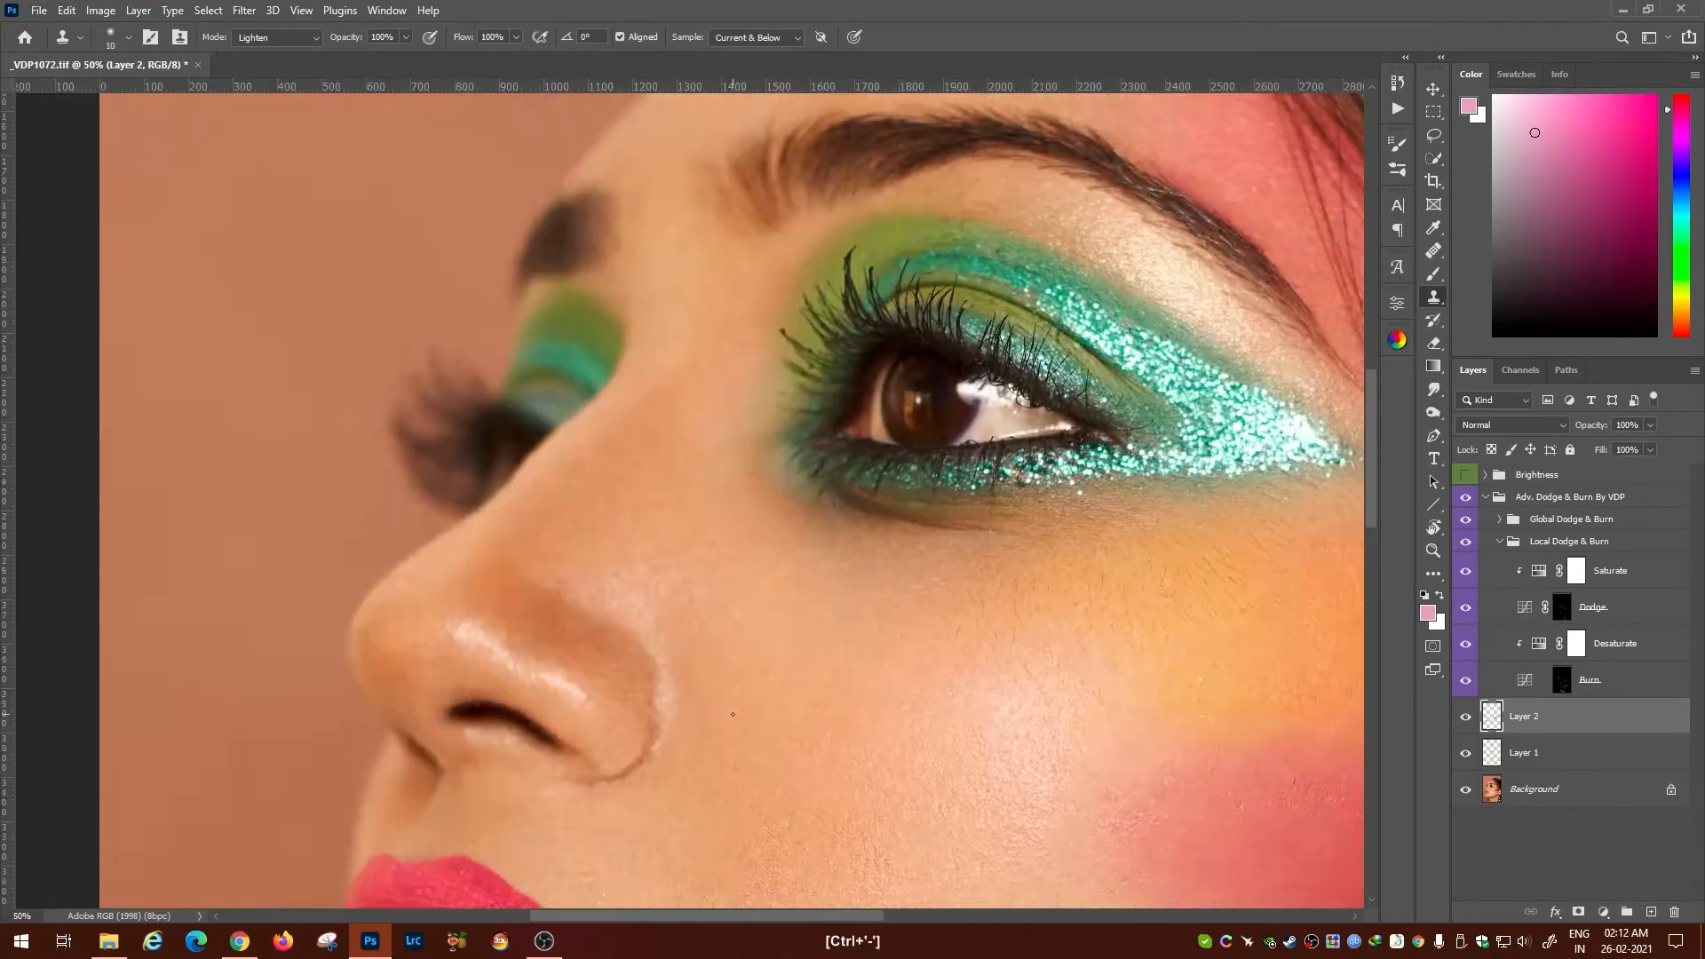
Burn the nostril-wing crease with a 20 px brush on the local Burn mask.
key("ctrl+plus")
left_click_drag(758, 598, 678, 451)
left_click(1564, 680)
left_click(1432, 273)
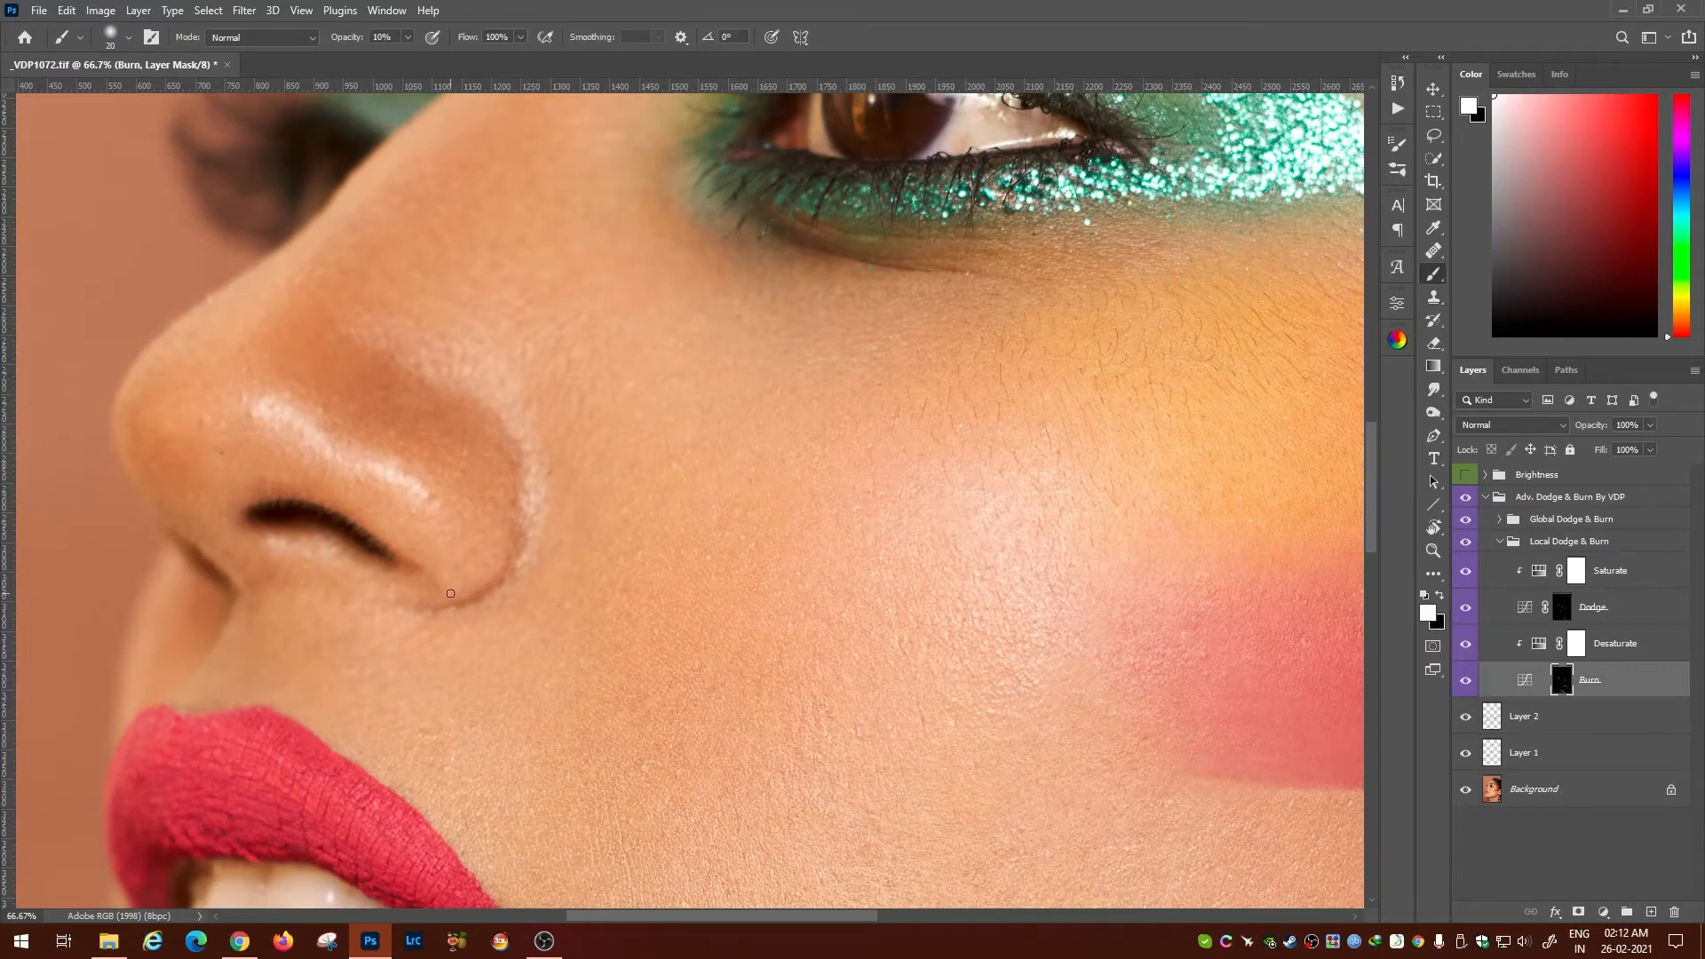
left_click_drag(480, 593, 515, 525)
left_click(1563, 608)
Touch up the outer edge of the nostril wing on Layer 2 with the Clone Stamp, enlarging the brush from 10 to 20 px.
left_click(1526, 716)
key("s")
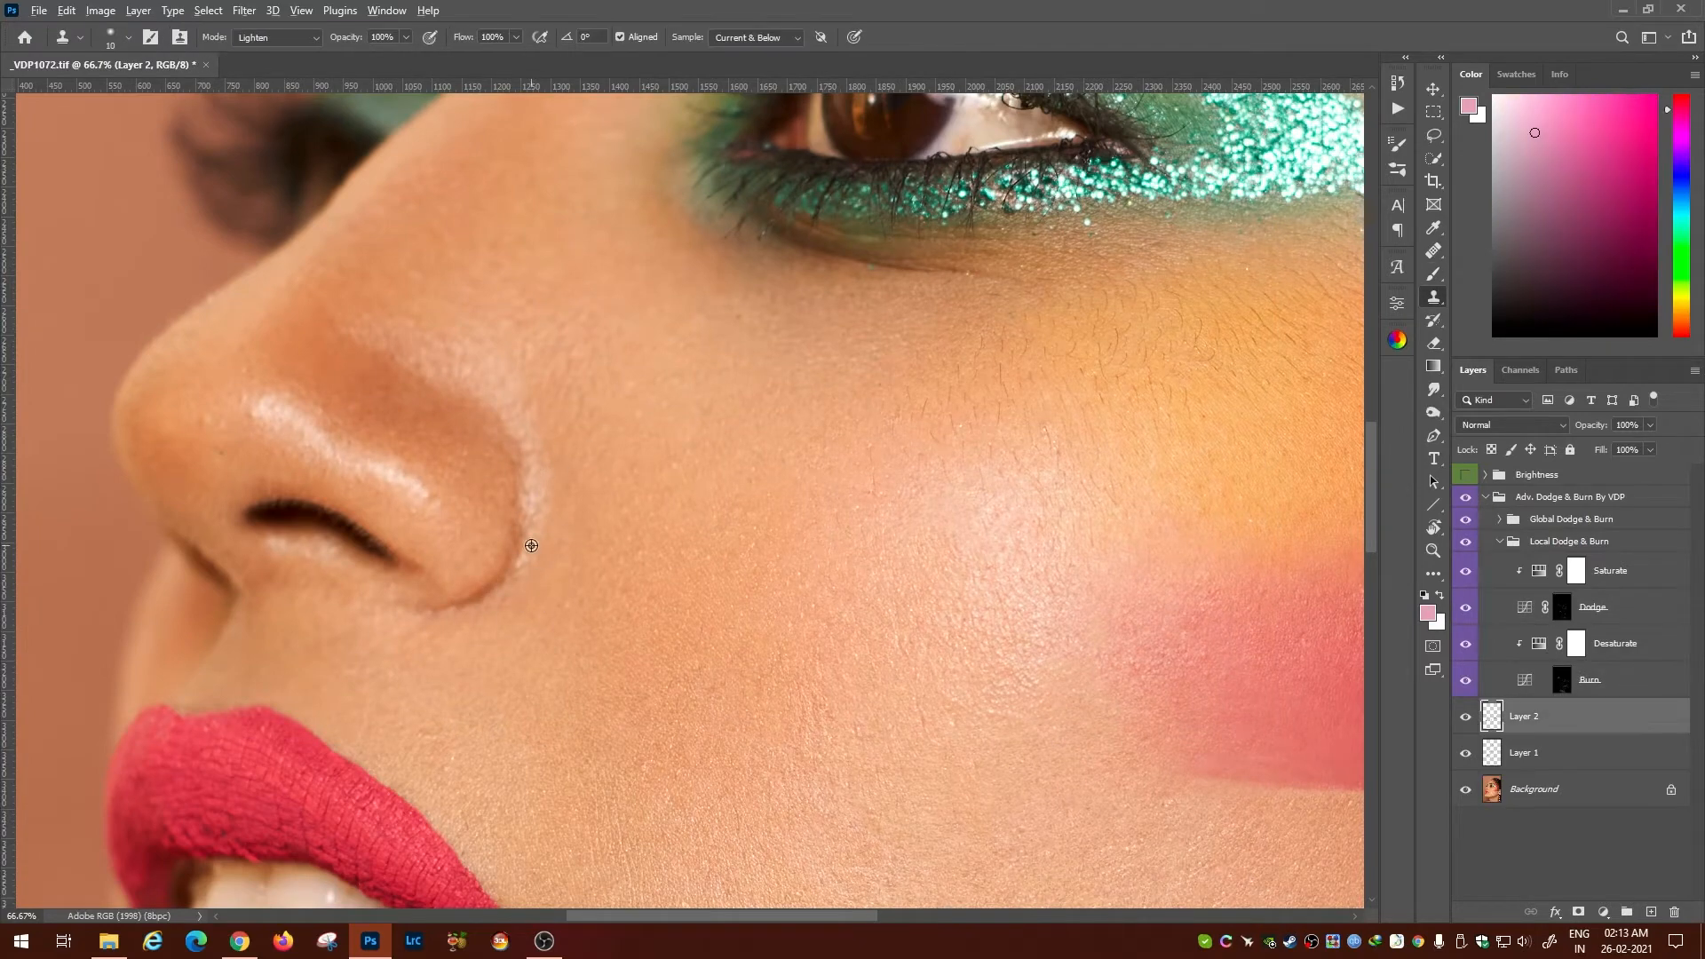
key("bracketright")
Even the skin between the nose and lower eye with local Burn at 25 px and Dodge and Burn at 30 px.
left_click(1563, 681)
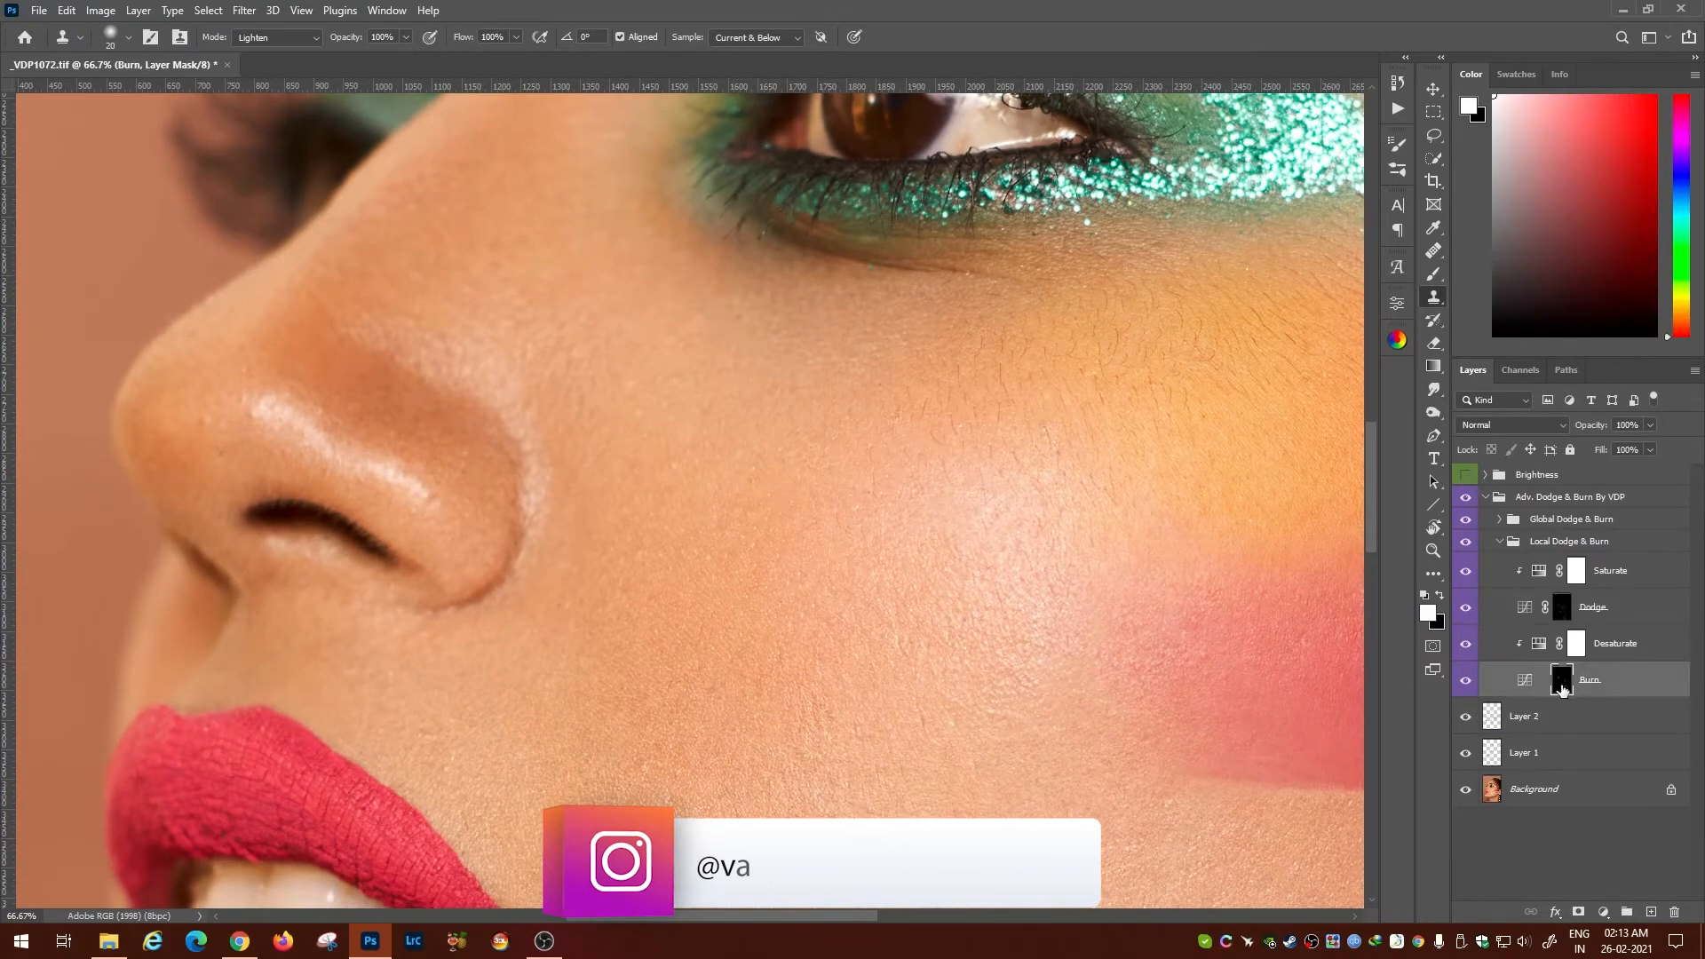
key("b")
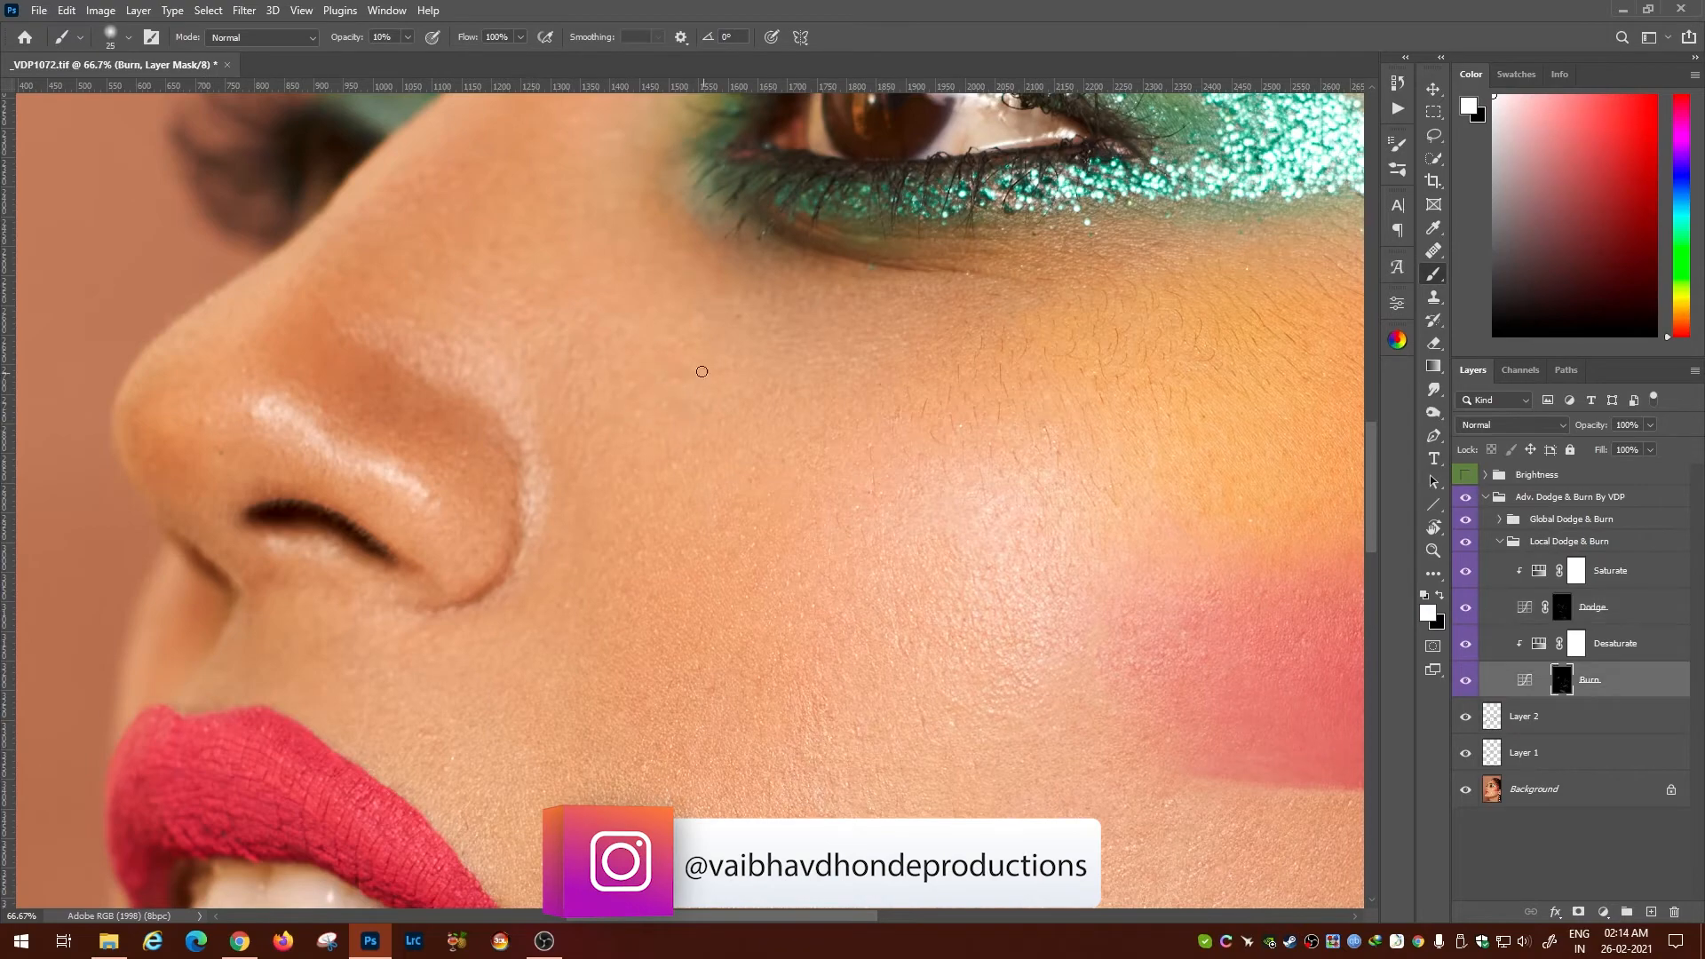
left_click(1562, 607)
key("bracketright")
mouse_move(907, 475)
left_mouse_down()
mouse_move(1069, 669)
mouse_move(1134, 624)
left_mouse_up()
left_click(1562, 680)
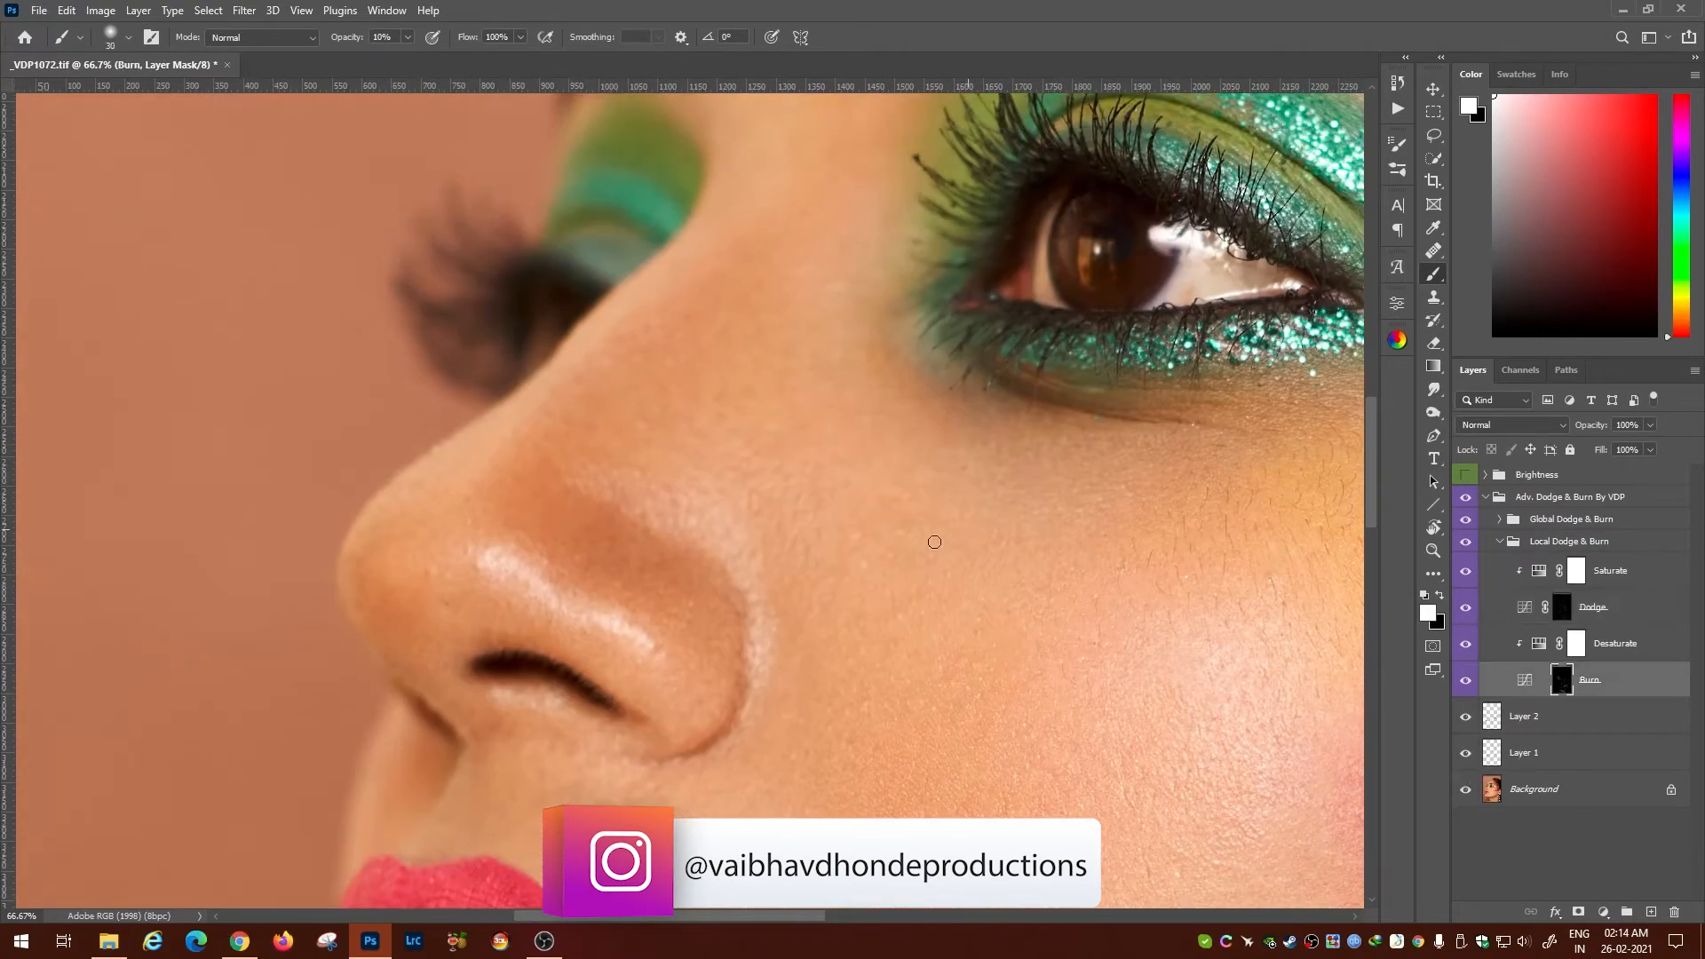
left_click_drag(935, 542, 1052, 656)
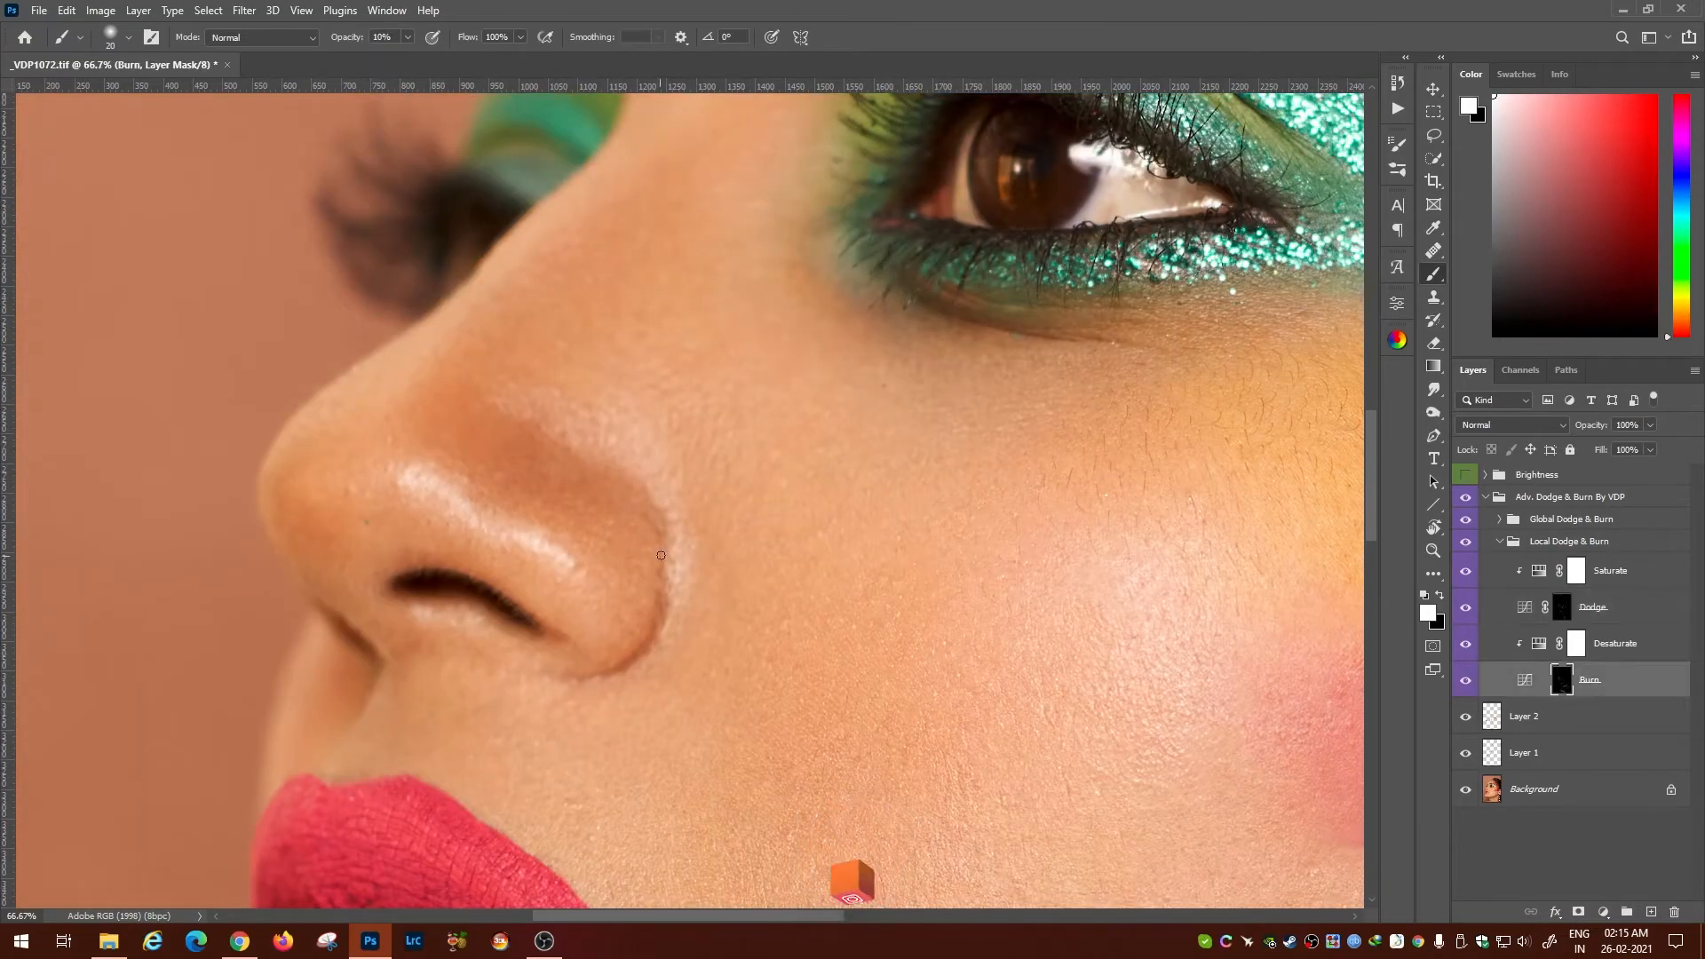
Deepen the nostril-wing crease with 20 px Burn strokes and refine it with a smaller brush on the local Dodge mask.
left_click_drag(661, 556, 661, 601)
left_click_drag(656, 527, 661, 564)
left_click(1563, 608)
key("bracketleft")
key("bracketleft")
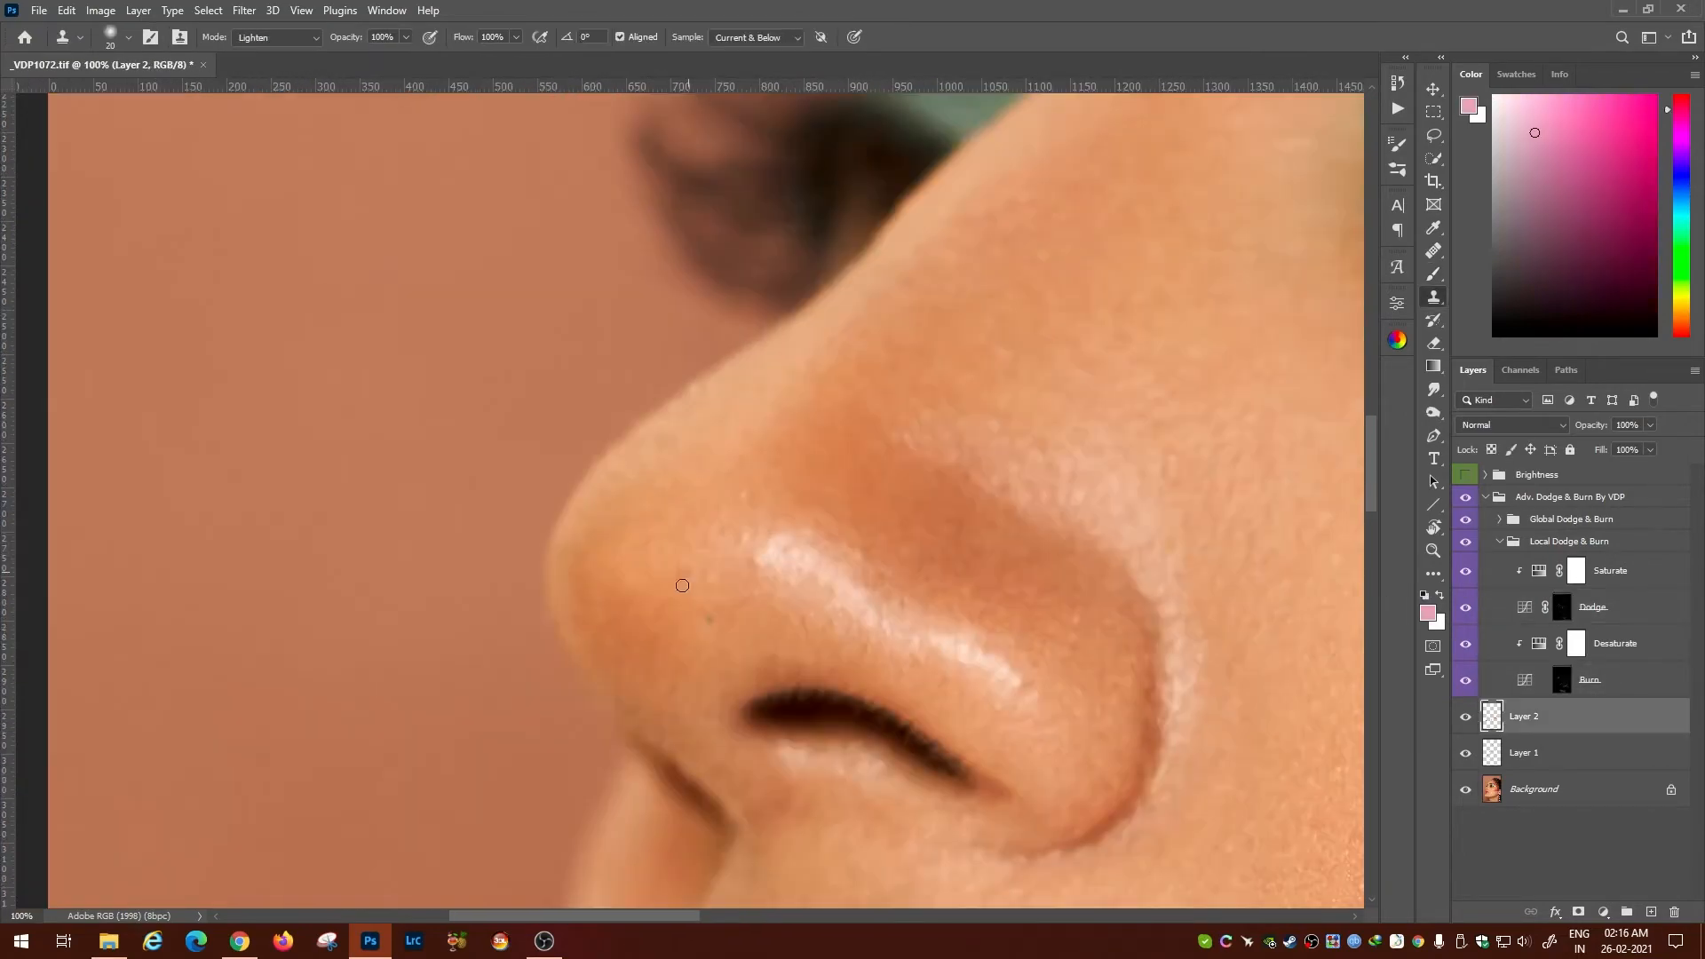
Try to clone dark nostril interior over its inner upper edge on Layer 2 in Darken mode with a 10 px brush.
left_click_drag(880, 594, 762, 512)
left_click(583, 465, "alt")
mouse_move(675, 630)
left_mouse_down()
mouse_move(580, 458)
mouse_move(586, 476)
left_mouse_up()
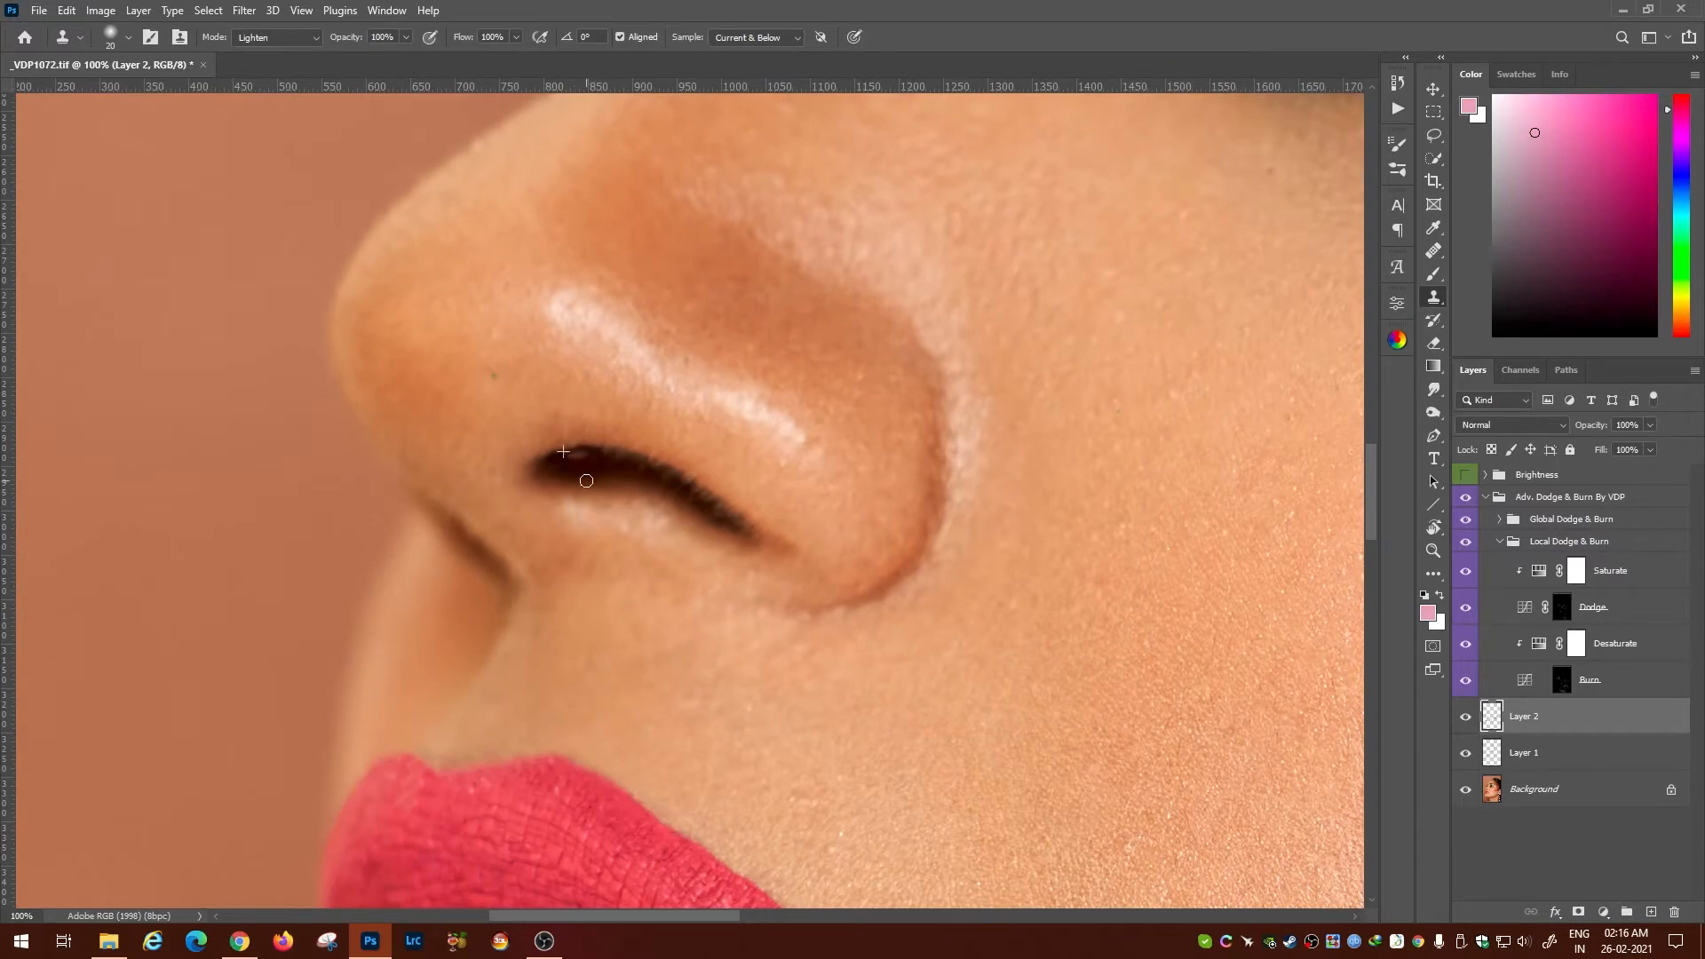
left_click(586, 476, "ctrl")
key("d")
key("s")
key("ctrl+z")
left_click(457, 597, "alt")
left_click_drag(488, 549, 431, 570)
left_click_drag(434, 561, 412, 576)
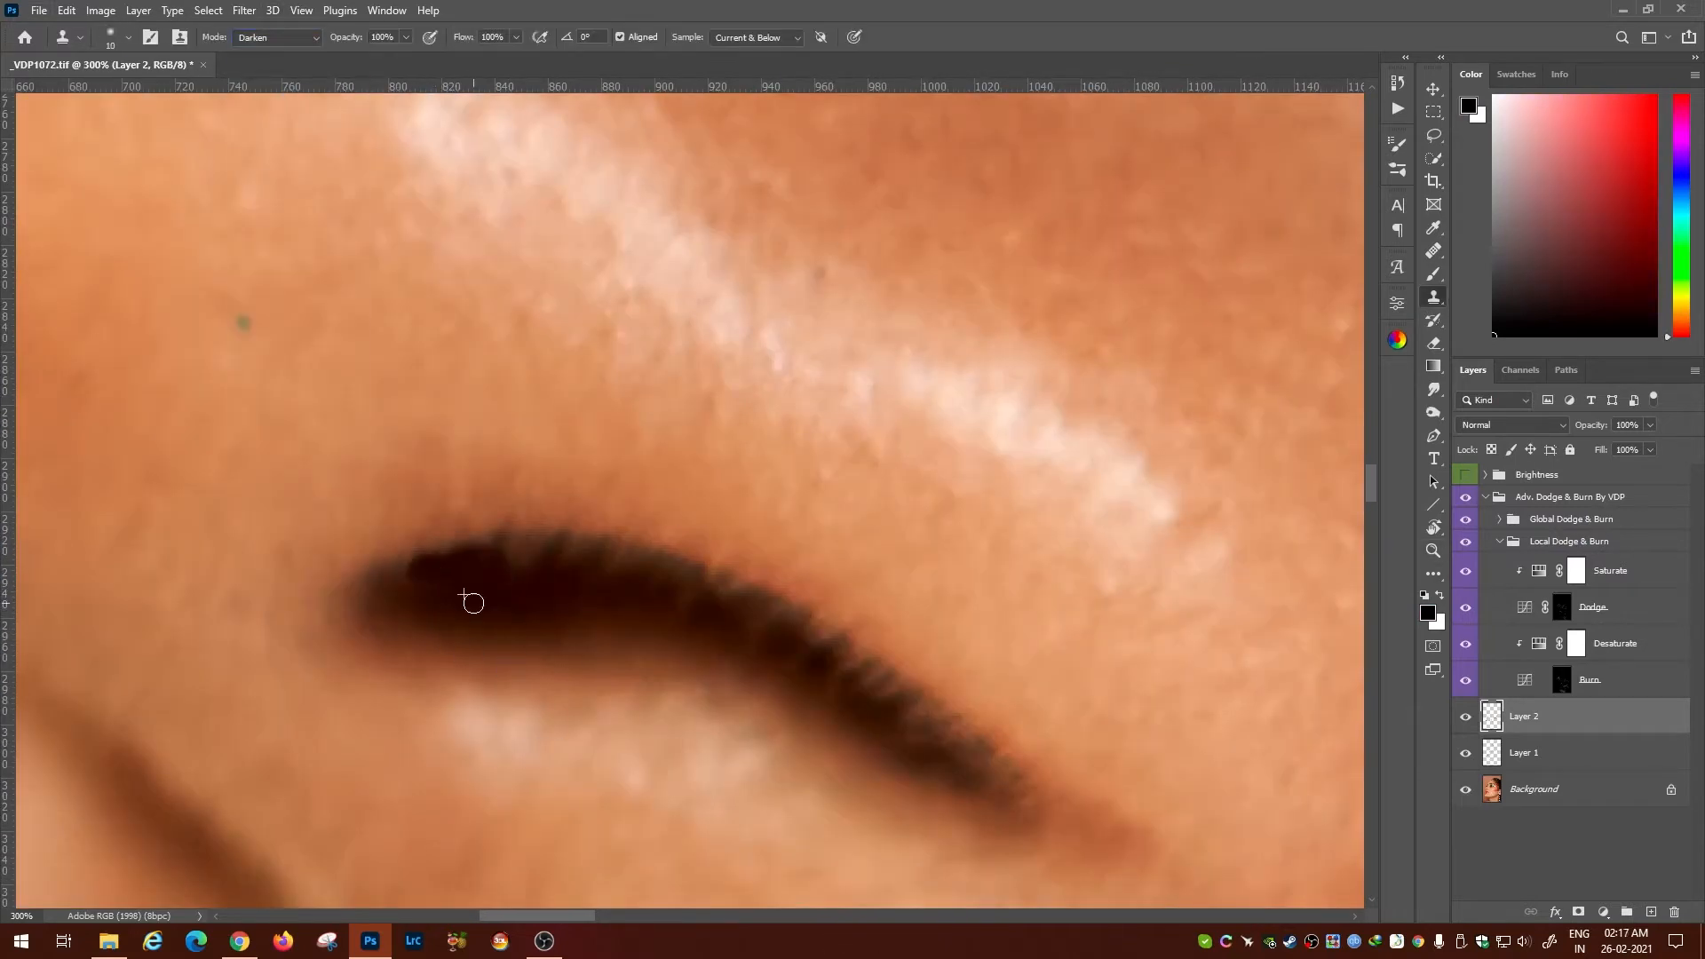
key("ctrl+z")
key("ctrl+z")
Darken the inner end of the nostril with the Clone Stamp in Darken mode at 58% opacity, smoothing its upper edge.
left_click_drag(406, 37, 374, 59)
left_click_drag(440, 568, 570, 555)
left_click(476, 596, "alt")
left_click(406, 573)
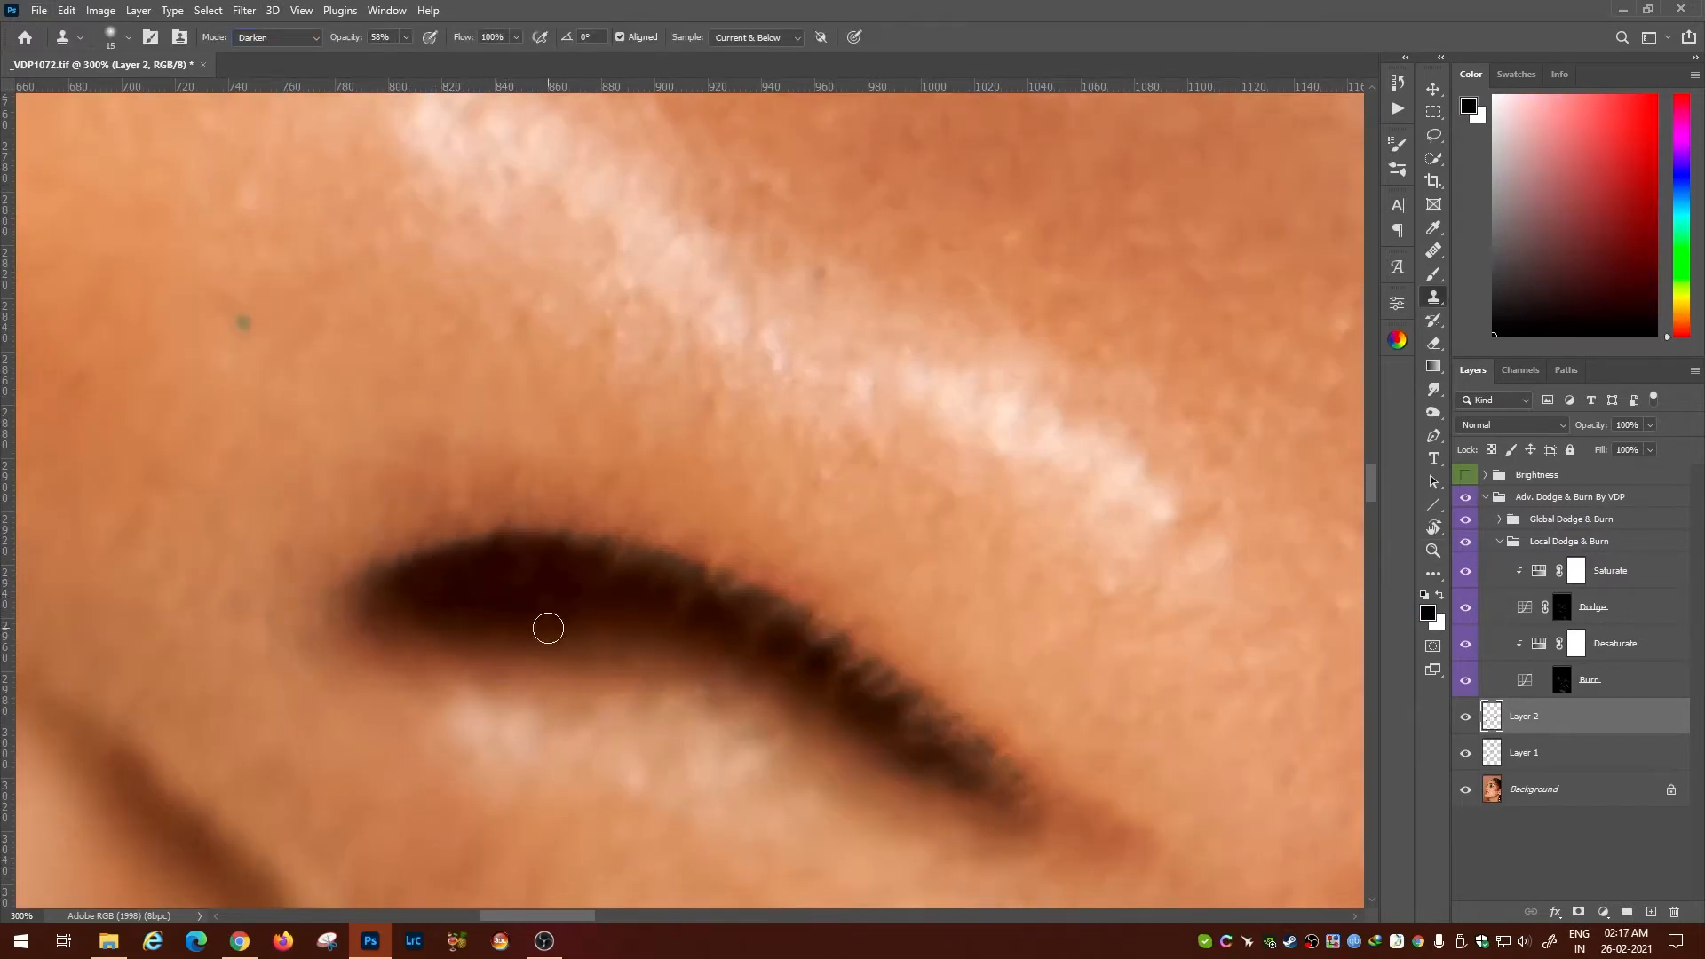
left_click_drag(548, 628, 344, 486)
left_click_drag(391, 415, 489, 443)
Cover the fine hairs along the middle of the nostril's upper edge with dark cloned tone at 100% opacity.
key("0")
left_click(259, 426, "alt")
mouse_move(329, 401)
left_mouse_down()
mouse_move(485, 444)
mouse_move(689, 543)
left_mouse_up()
left_click(264, 421, "alt")
key("bracketleft")
key("bracketleft")
left_click(566, 523, "alt")
left_click(642, 562, "alt")
left_click_drag(753, 633, 646, 524)
Clone dark tone over the hairs toward the nostril's outer corner, varying the brush and finishing at 10 px.
key("bracketright")
key("bracketright")
key("bracketright")
left_click(706, 585, "alt")
left_click_drag(770, 640, 594, 543)
key("bracketleft")
key("bracketleft")
left_click(355, 450, "alt")
left_click_drag(571, 485, 517, 467)
left_click(711, 590, "alt")
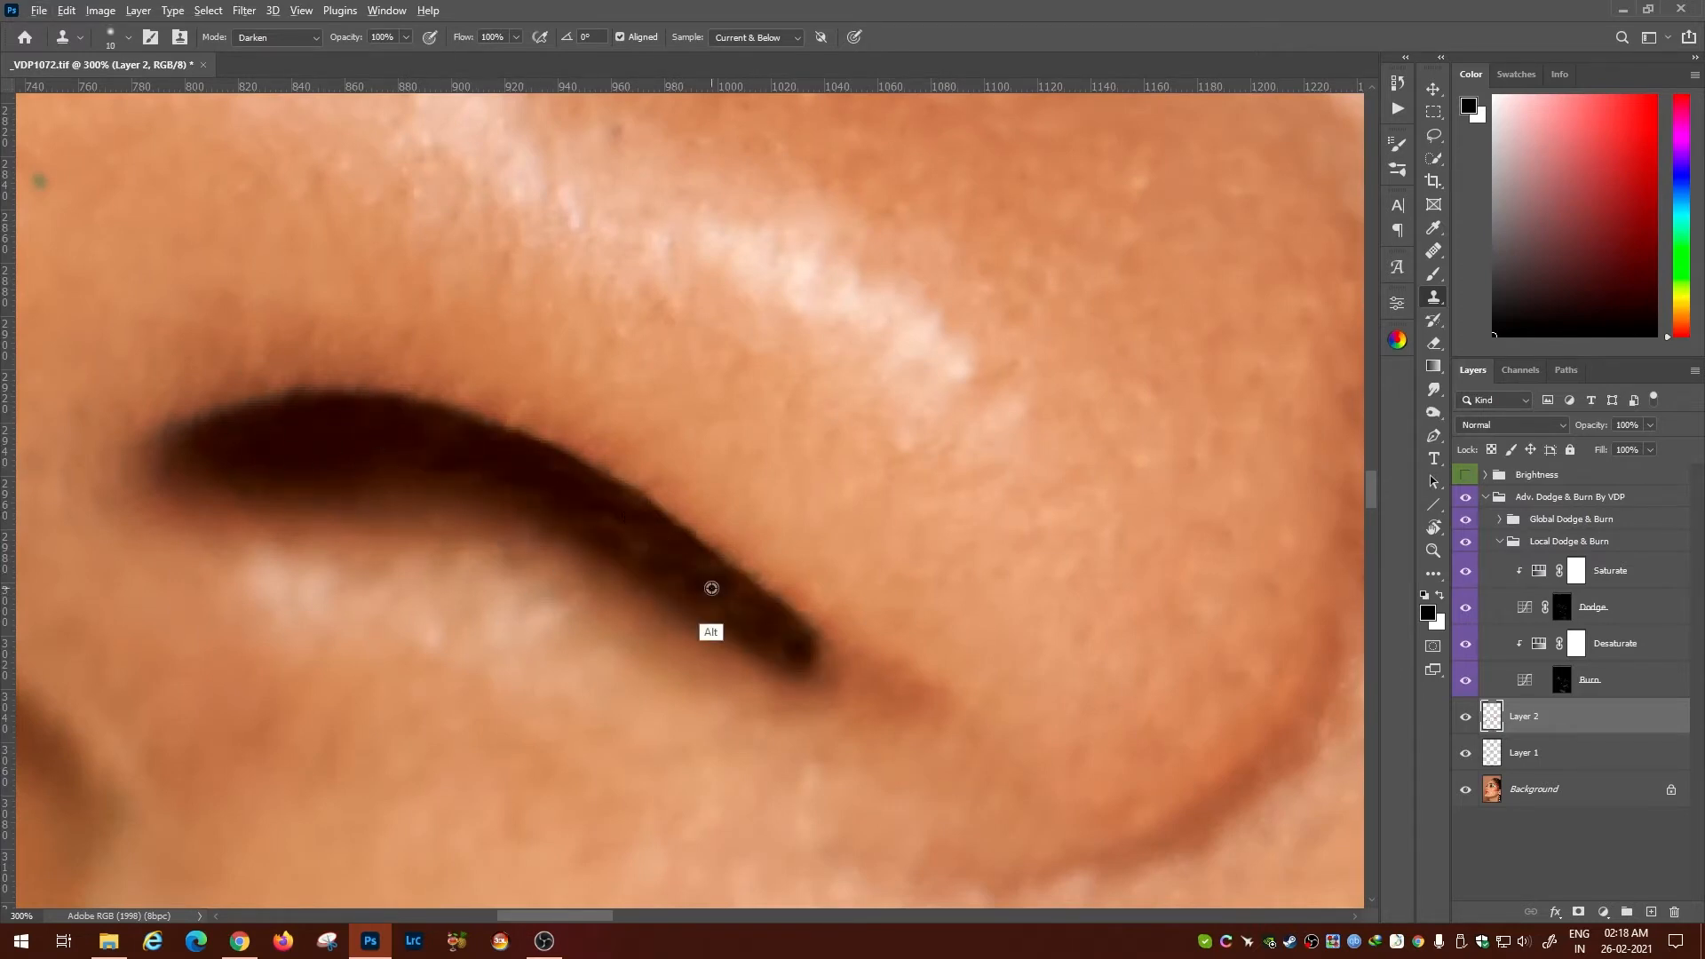
left_click_drag(653, 548, 608, 526)
Even the nostril's outer end with the Clone Stamp at 39% opacity, and switch to Lighten for the nose tip.
key("ctrl+minus")
key("ctrl+minus")
key("ctrl+plus")
key("ctrl+plus")
left_click_drag(401, 505, 712, 514)
key("3")
key("9")
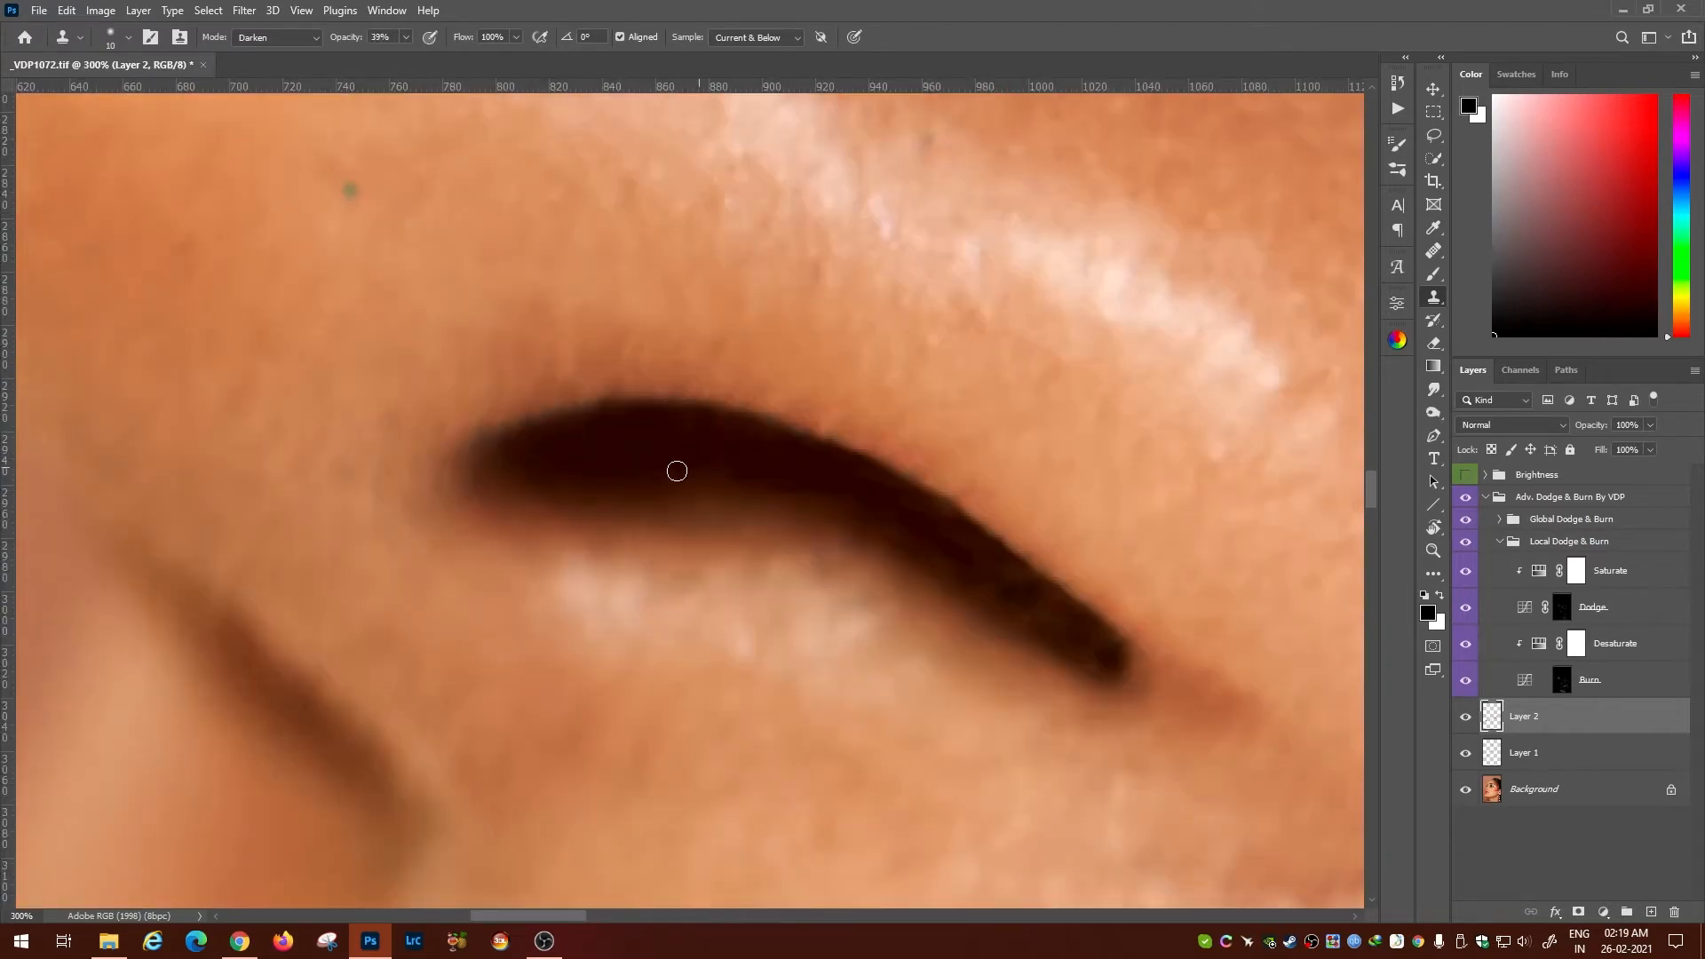
left_click(962, 597, "alt")
left_click_drag(978, 599, 1027, 615)
left_click(1058, 622, "alt")
left_click(1097, 662, "alt")
left_click(835, 530)
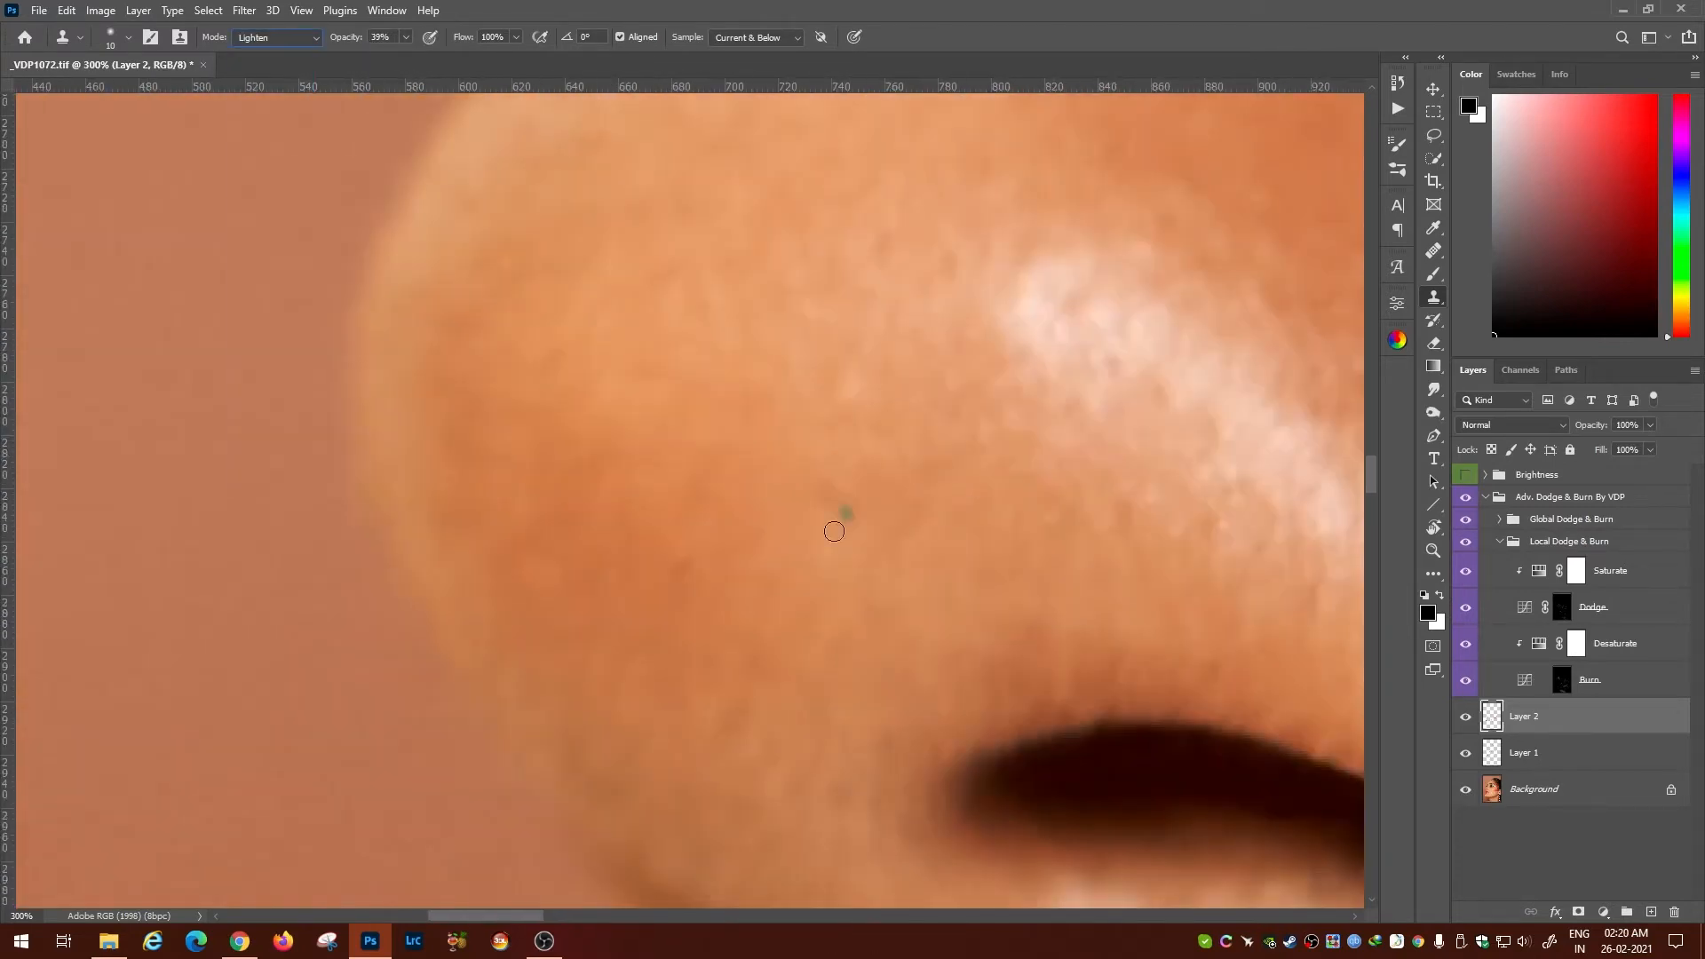
Burn the lower cheek and jawline on the global Burn mask with a 600 px brush at 10% opacity.
key("ctrl+minus")
key("ctrl+minus")
key("ctrl+minus")
key("ctrl+minus")
key("ctrl+minus")
key("ctrl+minus")
key("ctrl+minus")
key("ctrl+minus")
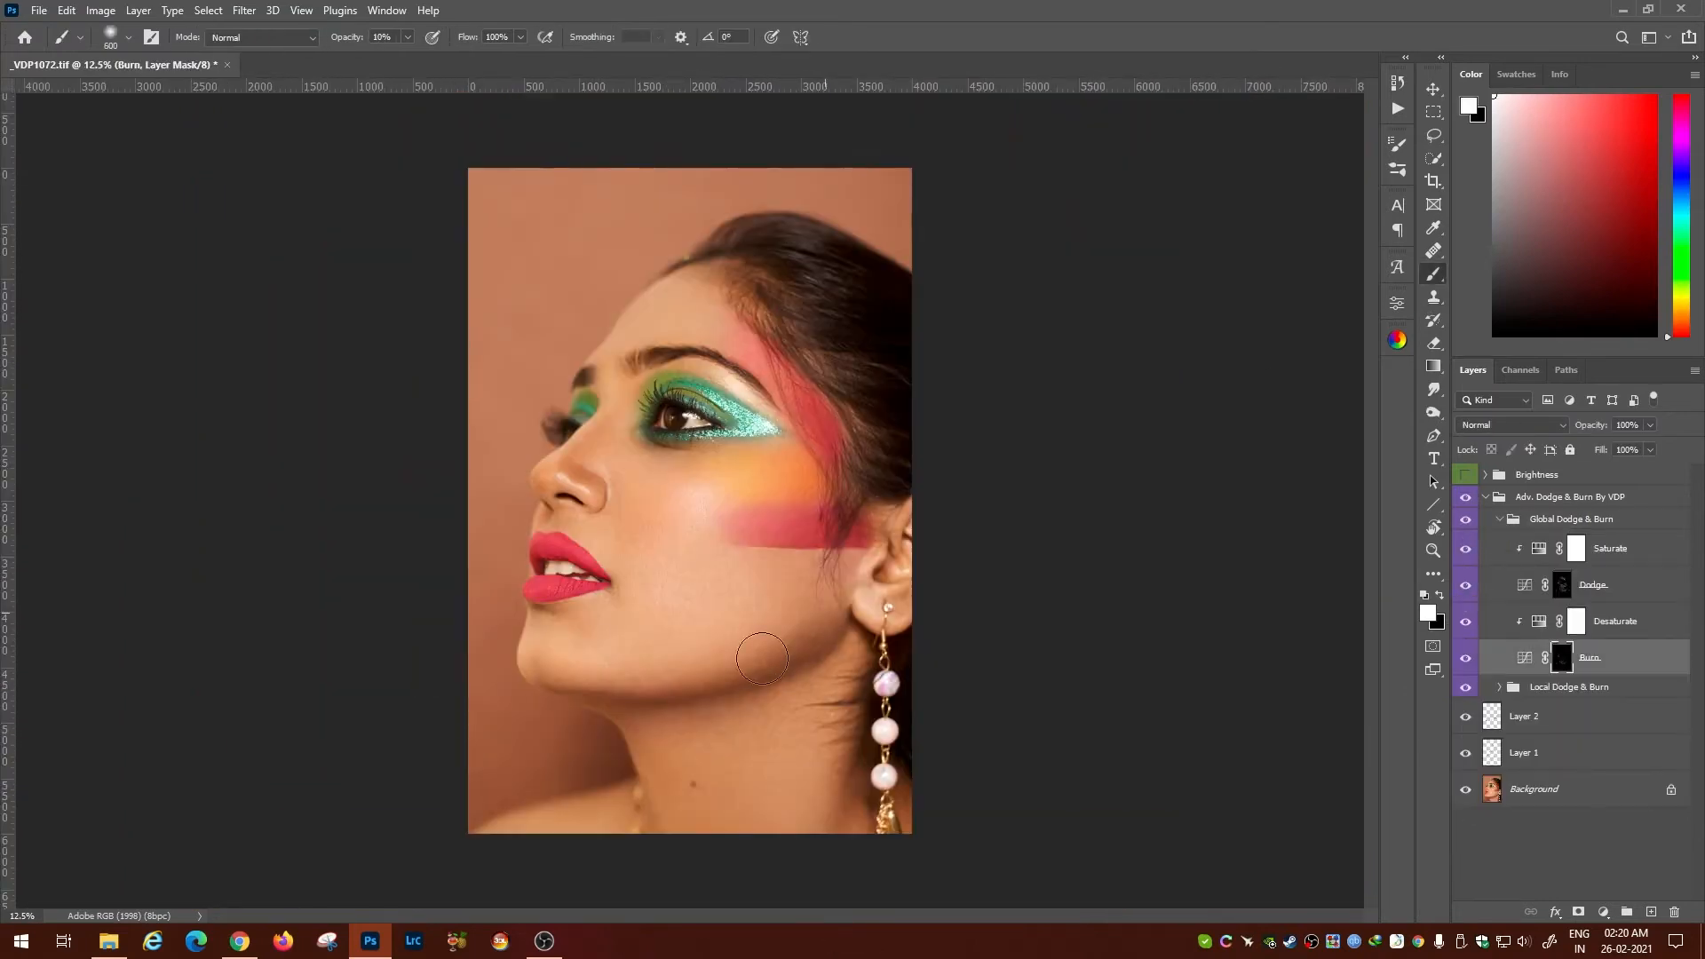
left_click_drag(762, 658, 627, 700)
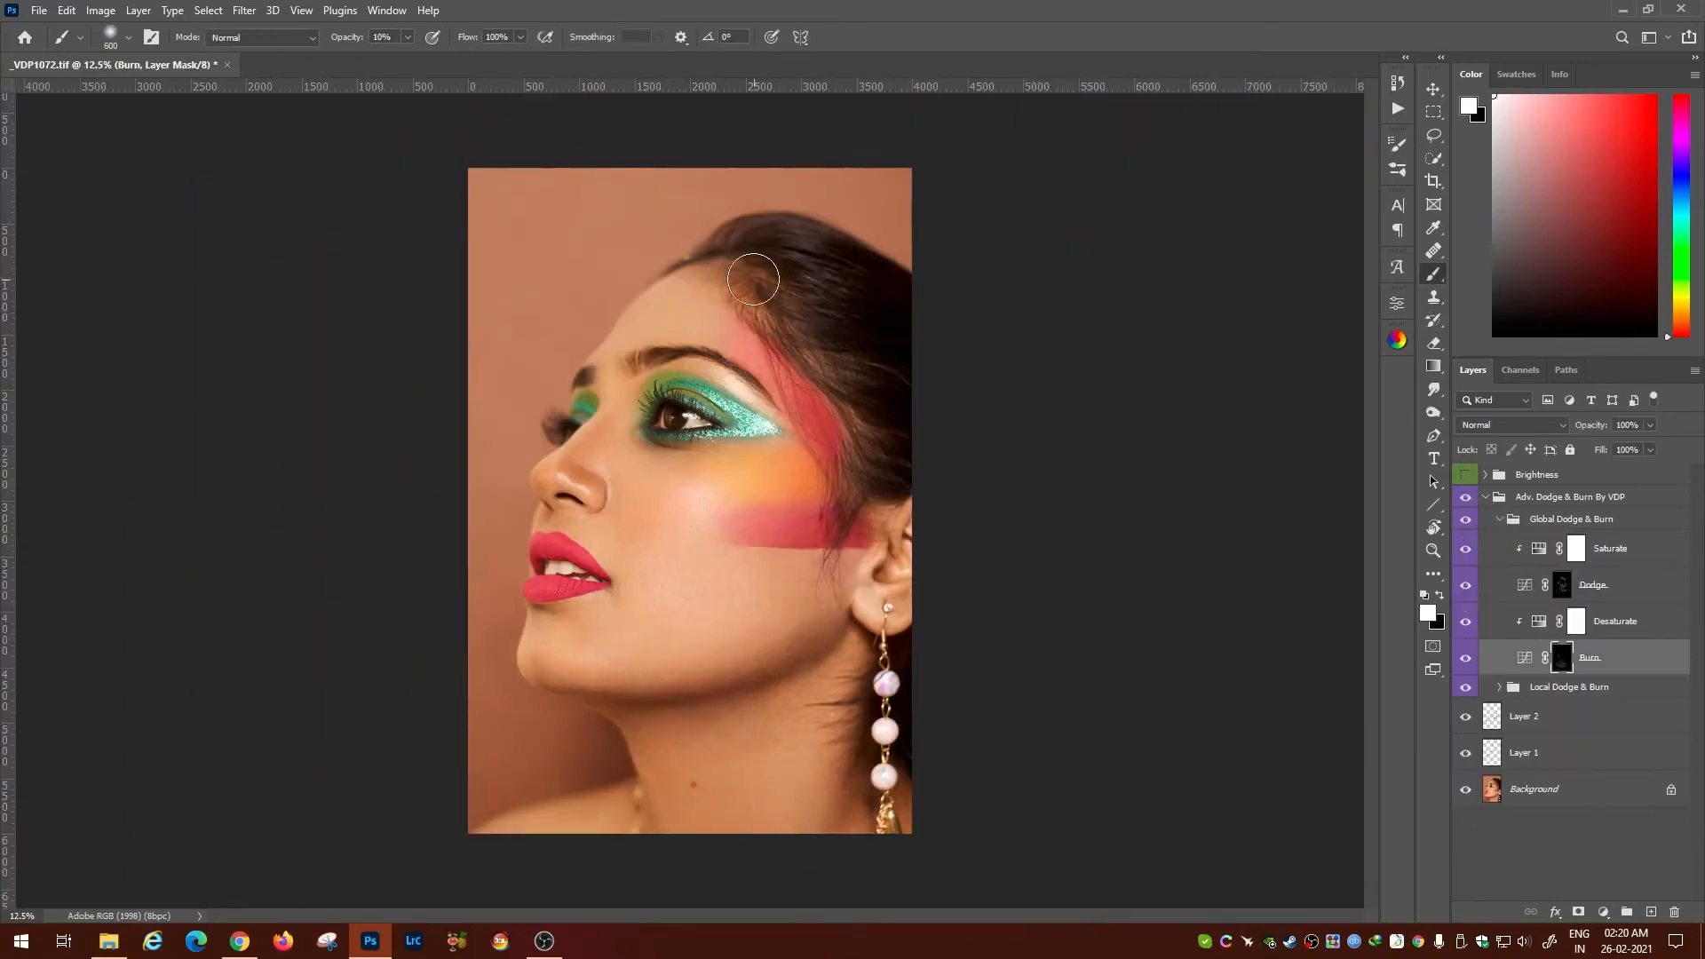
Even the skin below the lower lip and beside the mouth corner with global Burn, reducing the brush to 20 px.
key("[")
key("[")
key("[")
key("[")
scroll(569, 537, "up", 3)
key("[")
key("[")
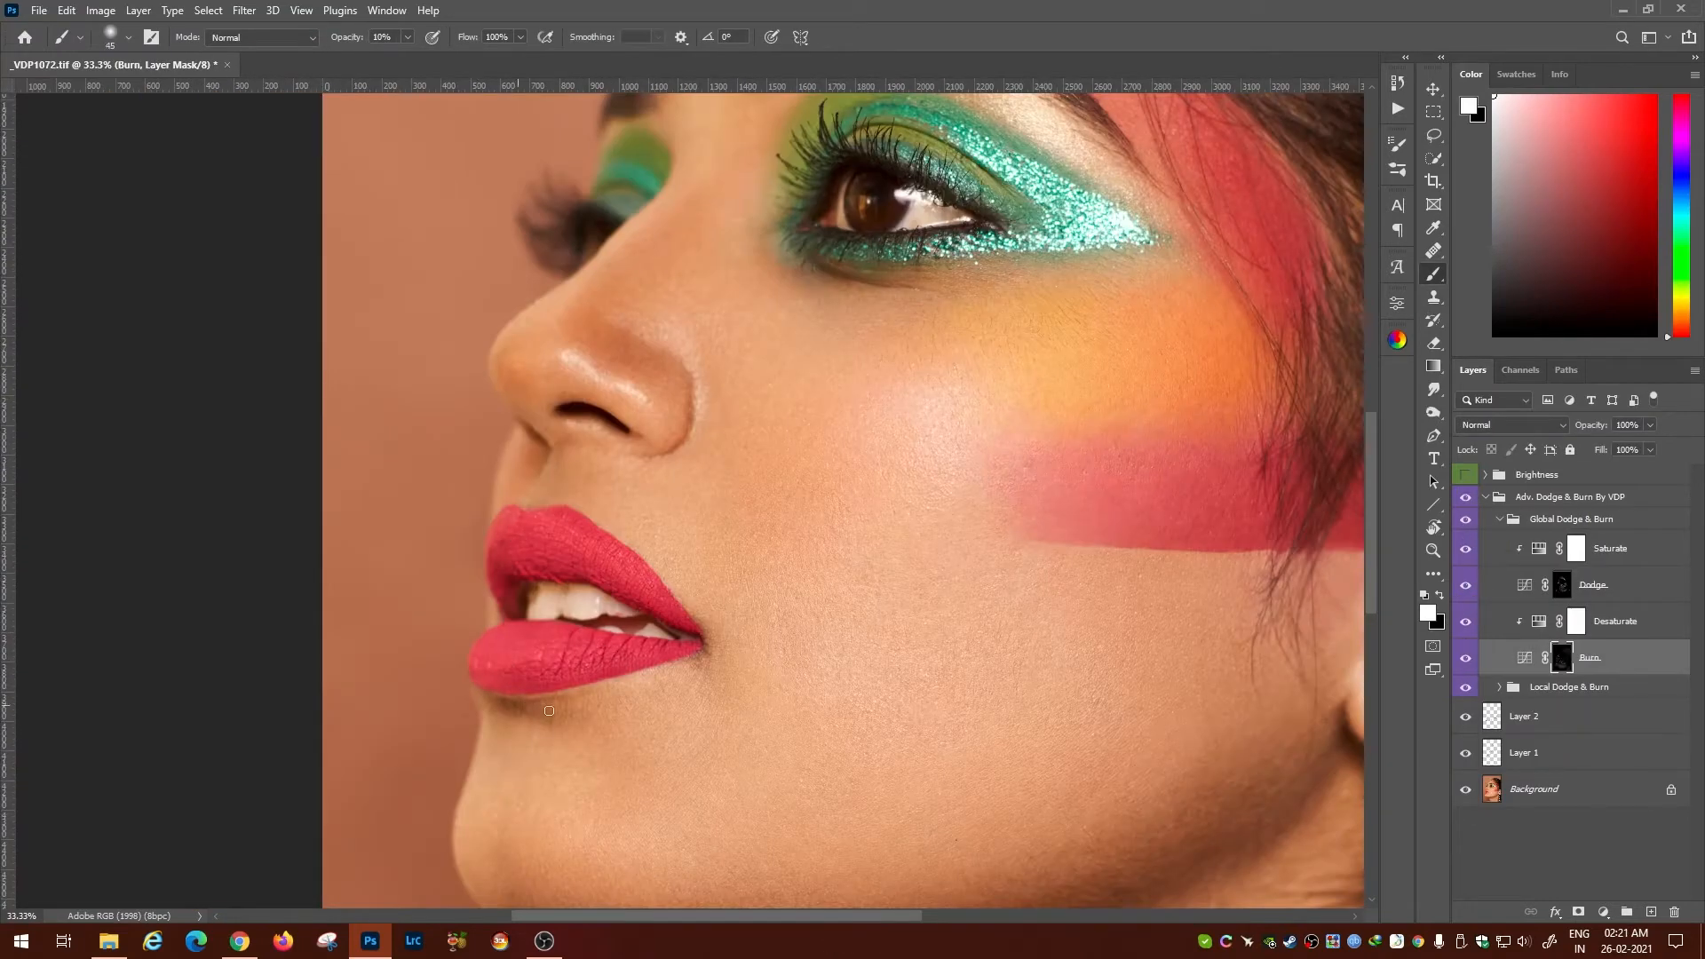
left_click_drag(860, 746, 909, 491)
key("[")
left_click(1562, 584)
left_click(1562, 657)
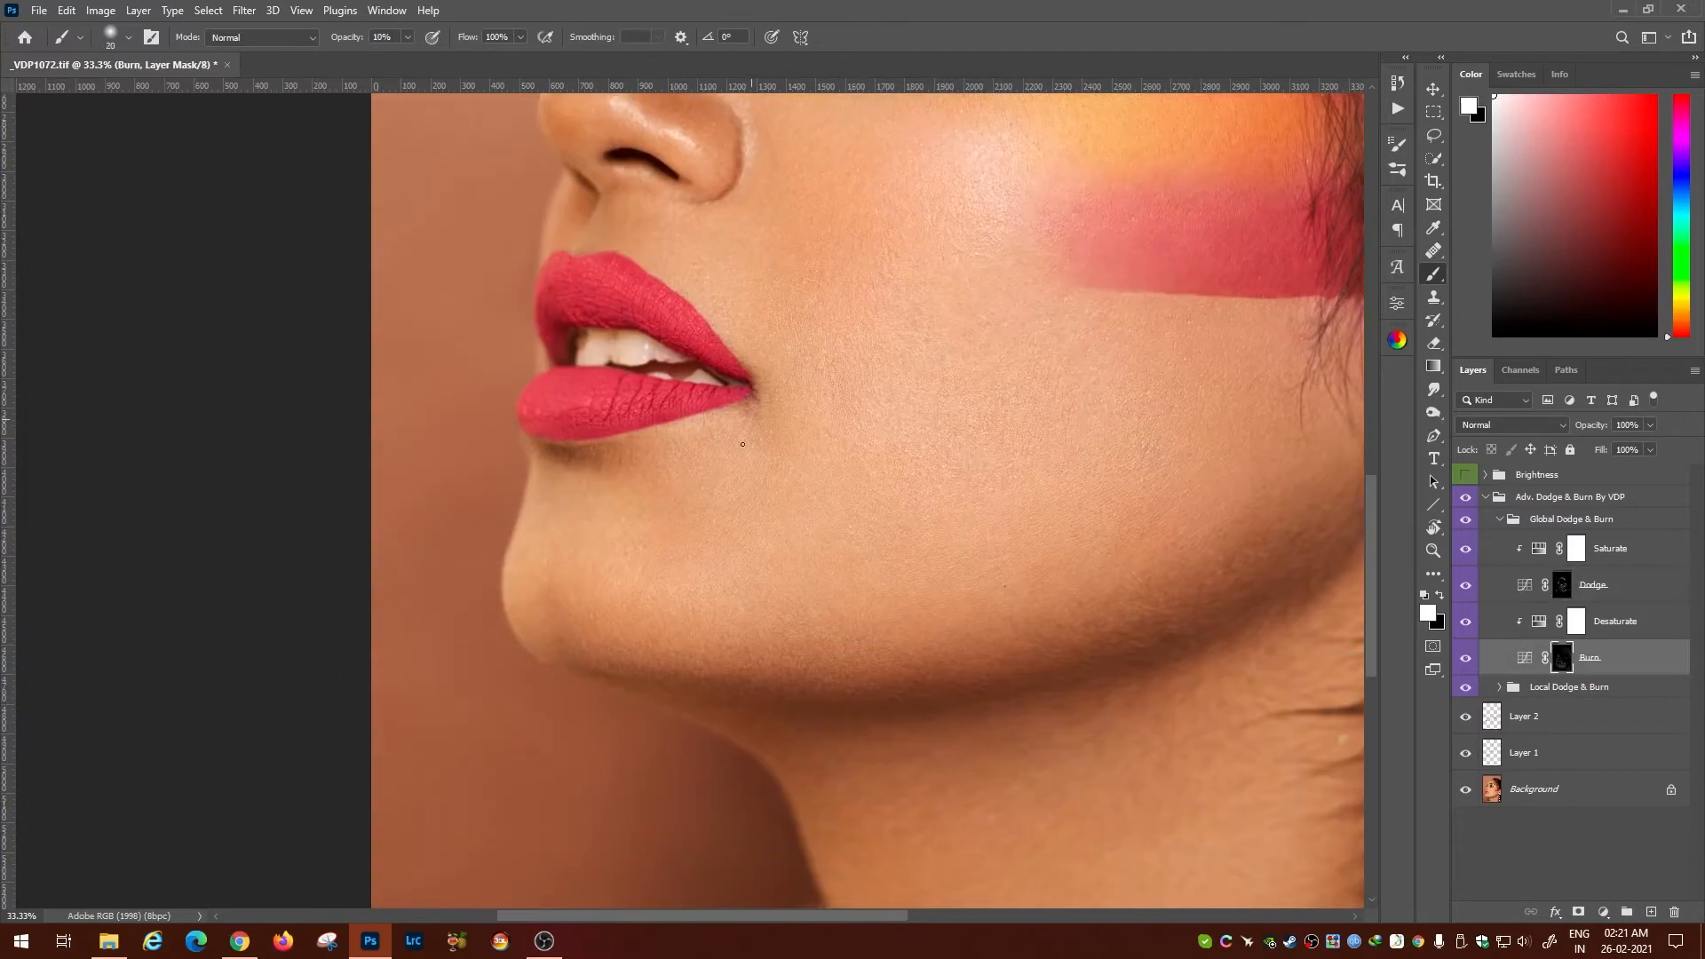
Even the chin and lower cheek by alternating the global Dodge and Burn masks with brushes around 30 px.
left_click(1562, 585)
left_click(1562, 657)
left_click(1563, 584)
key("[")
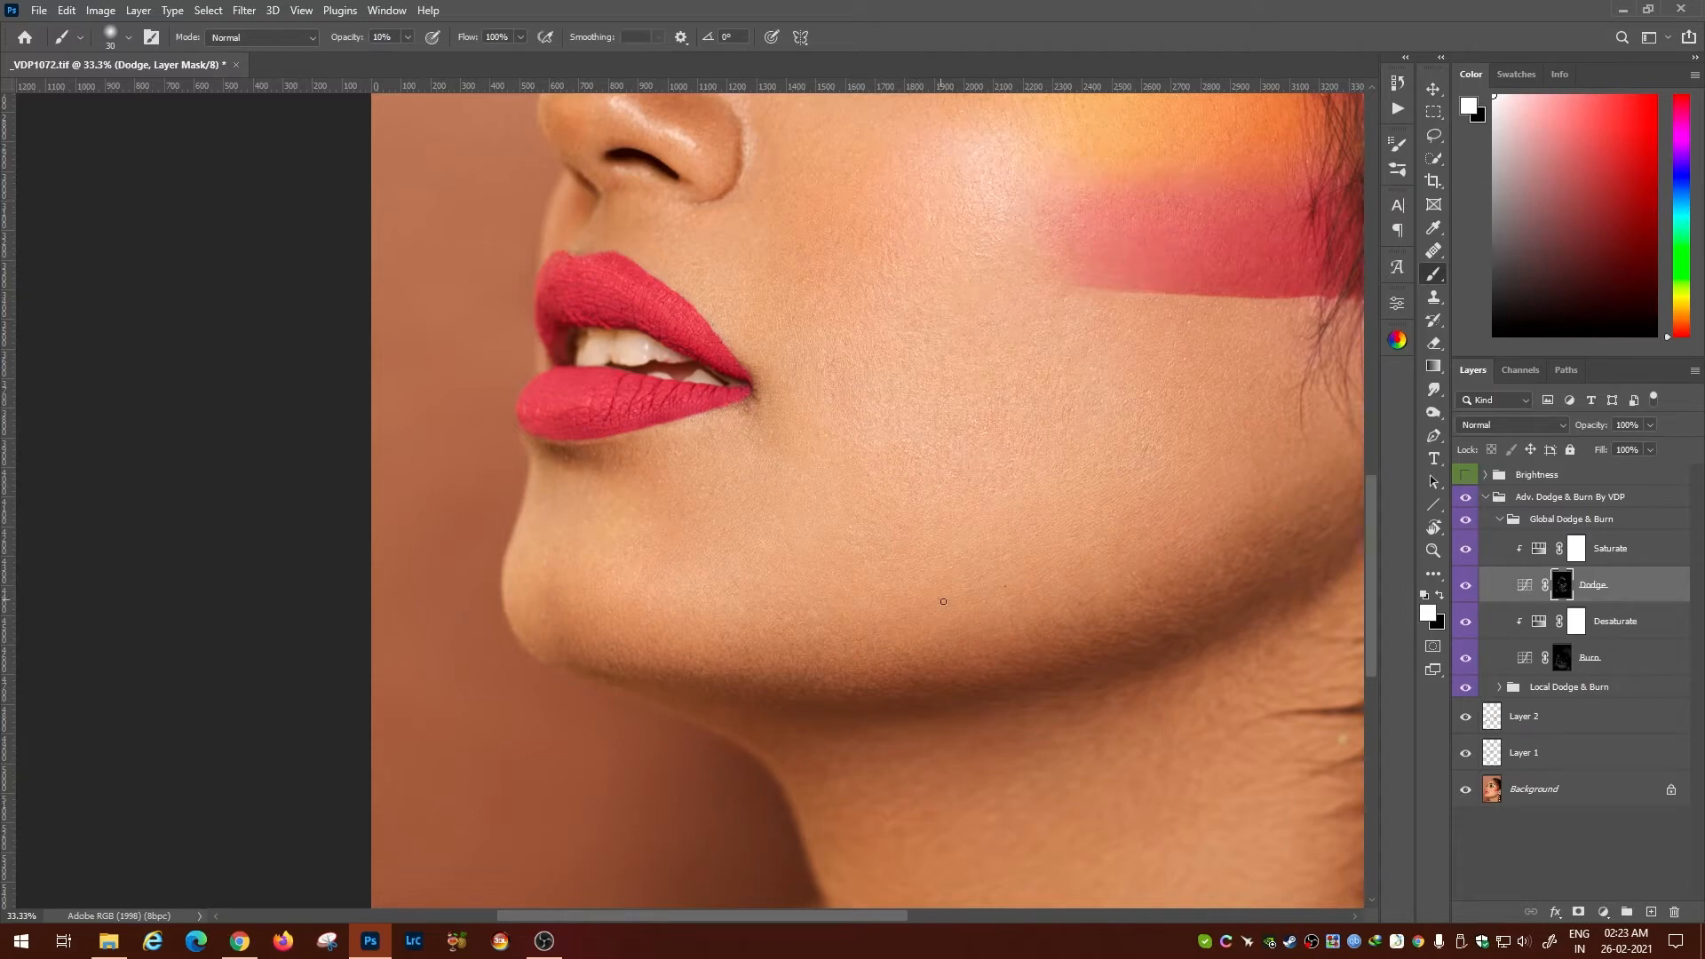
scroll(914, 312, "up", 5)
key("[")
left_click(1563, 657)
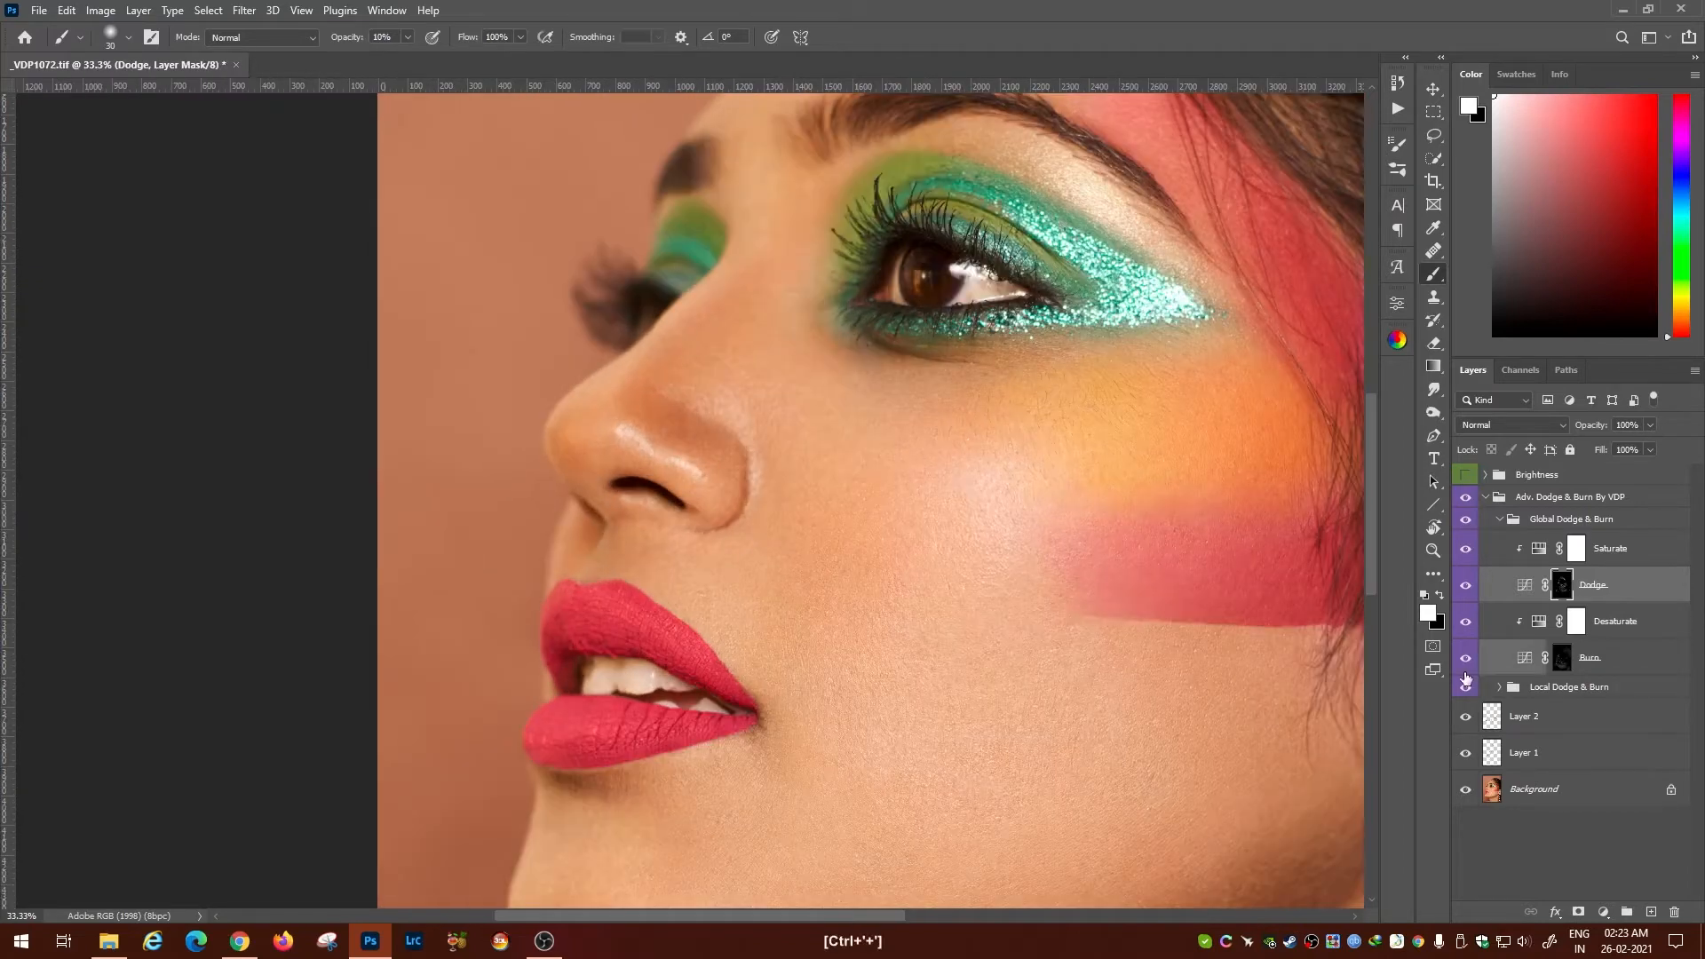
left_click(1563, 585)
key("ctrl+minus")
key("ctrl+minus")
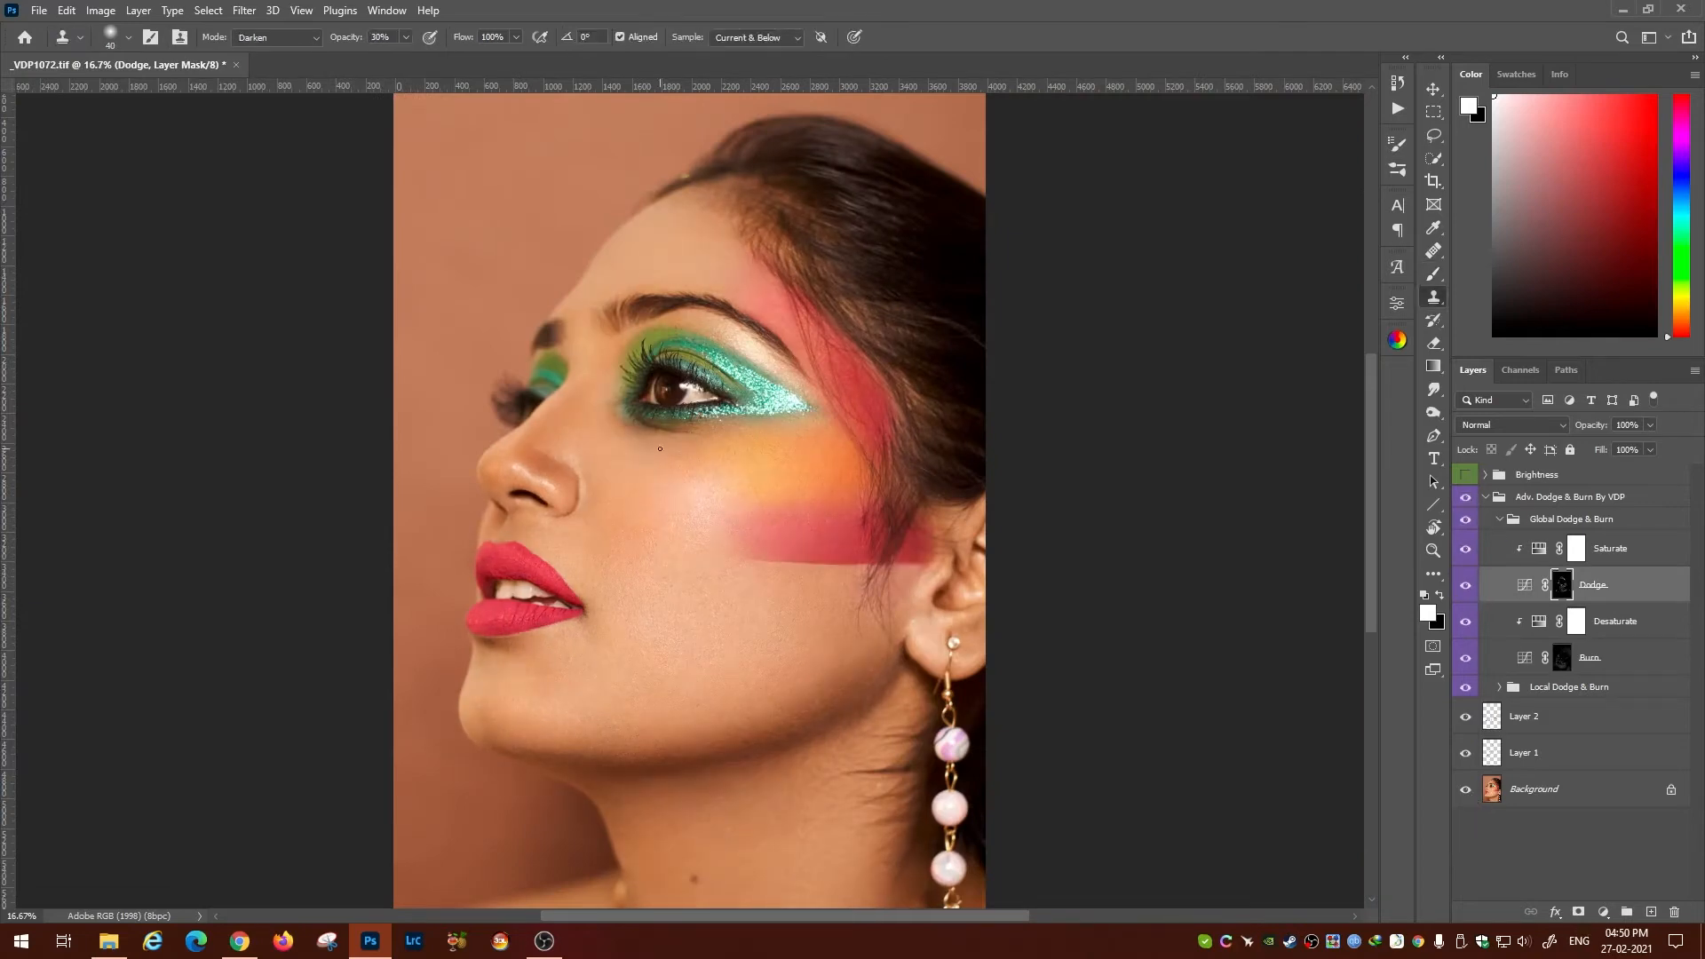
Clean the small colour spots at the forehead hairline on Layer 2 with the Clone Stamp.
key("ctrl+plus")
key("ctrl+plus")
key("ctrl+plus")
left_click_drag(897, 311, 925, 786)
key("ctrl+plus")
key("[")
key("[")
key("[")
key("[")
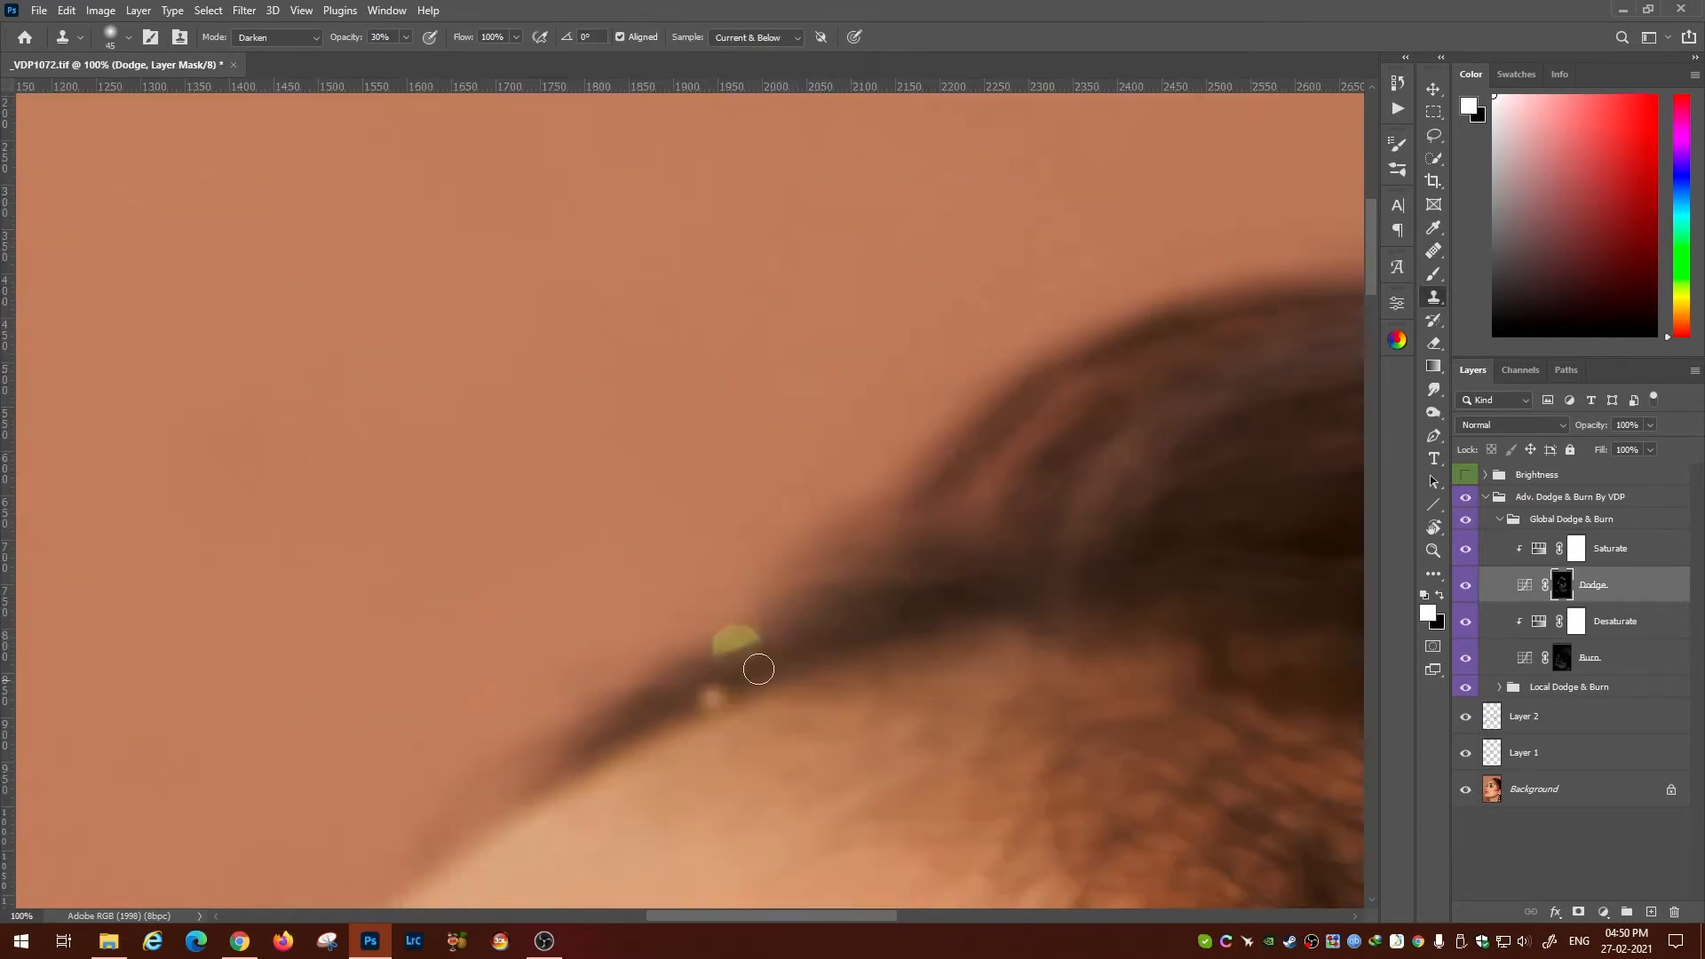
left_click(1524, 717)
mouse_move(751, 634)
left_mouse_down()
mouse_move(716, 655)
mouse_move(757, 632)
mouse_move(767, 600)
left_mouse_up()
left_click(787, 663, "alt")
Even the cheek and the pink makeup band with the 10% opacity brush on the global Burn and Dodge masks.
key("ctrl+minus")
key("ctrl+minus")
key("ctrl+minus")
key("ctrl+minus")
mouse_move(809, 852)
left_mouse_down()
mouse_move(932, 515)
mouse_move(802, 636)
left_mouse_up()
left_click(1562, 585)
key("b")
left_click(1562, 658)
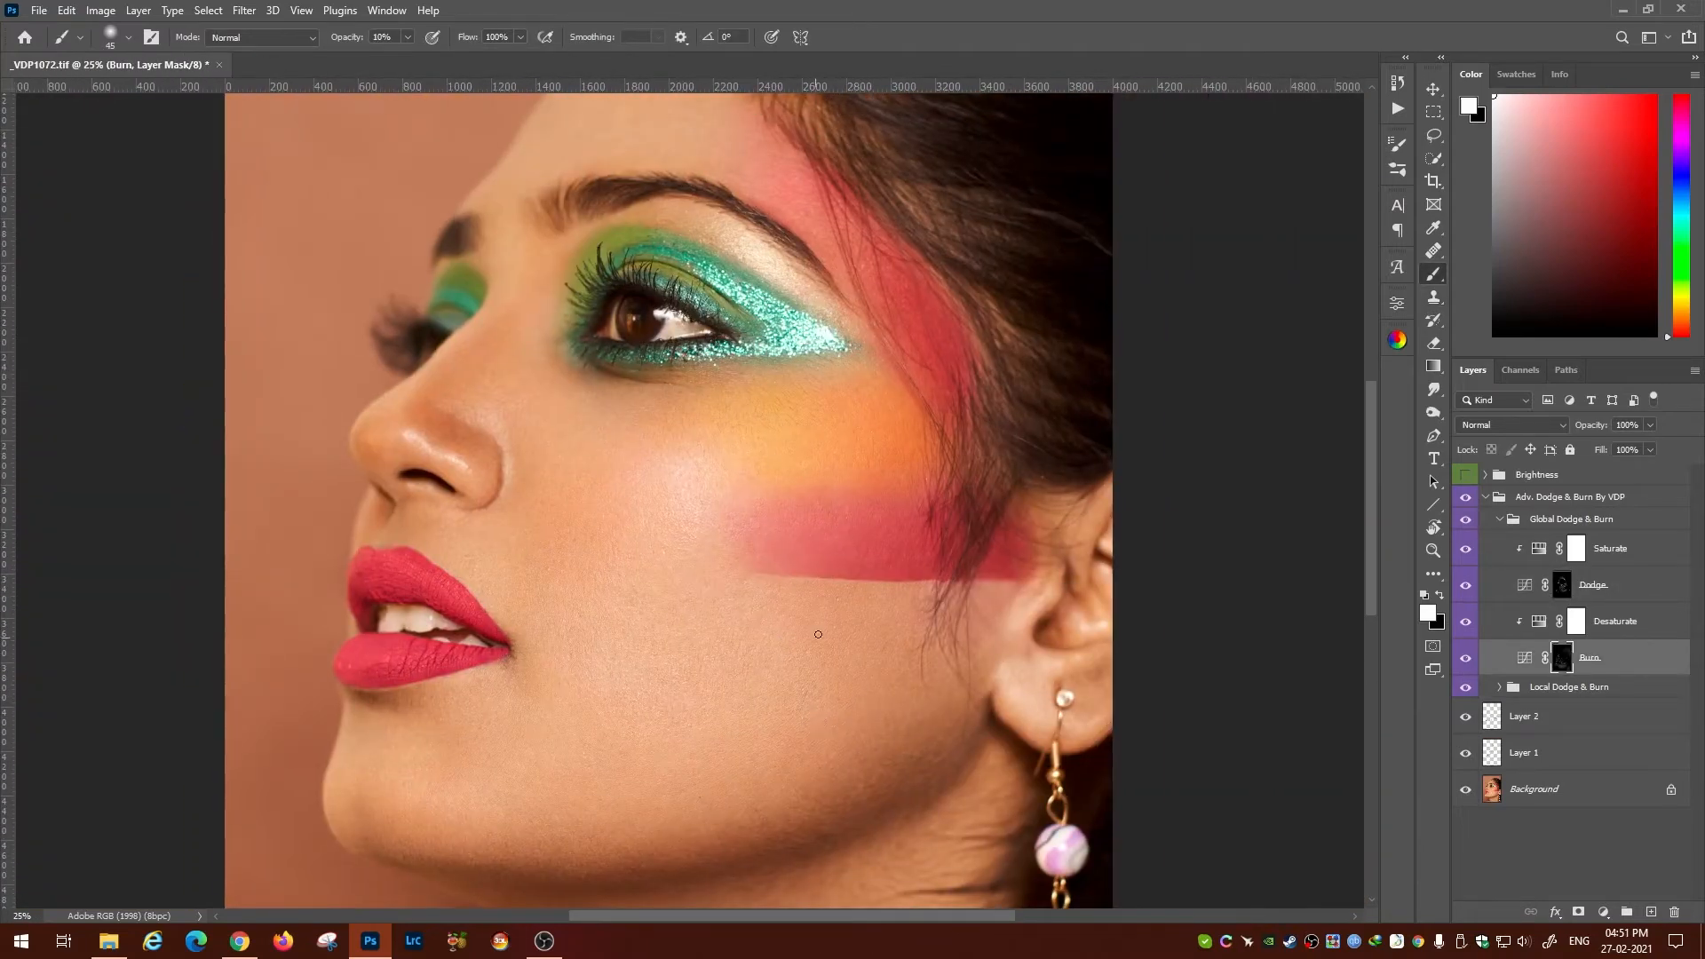
key("alt+]")
key("alt+]")
key("[")
key("[")
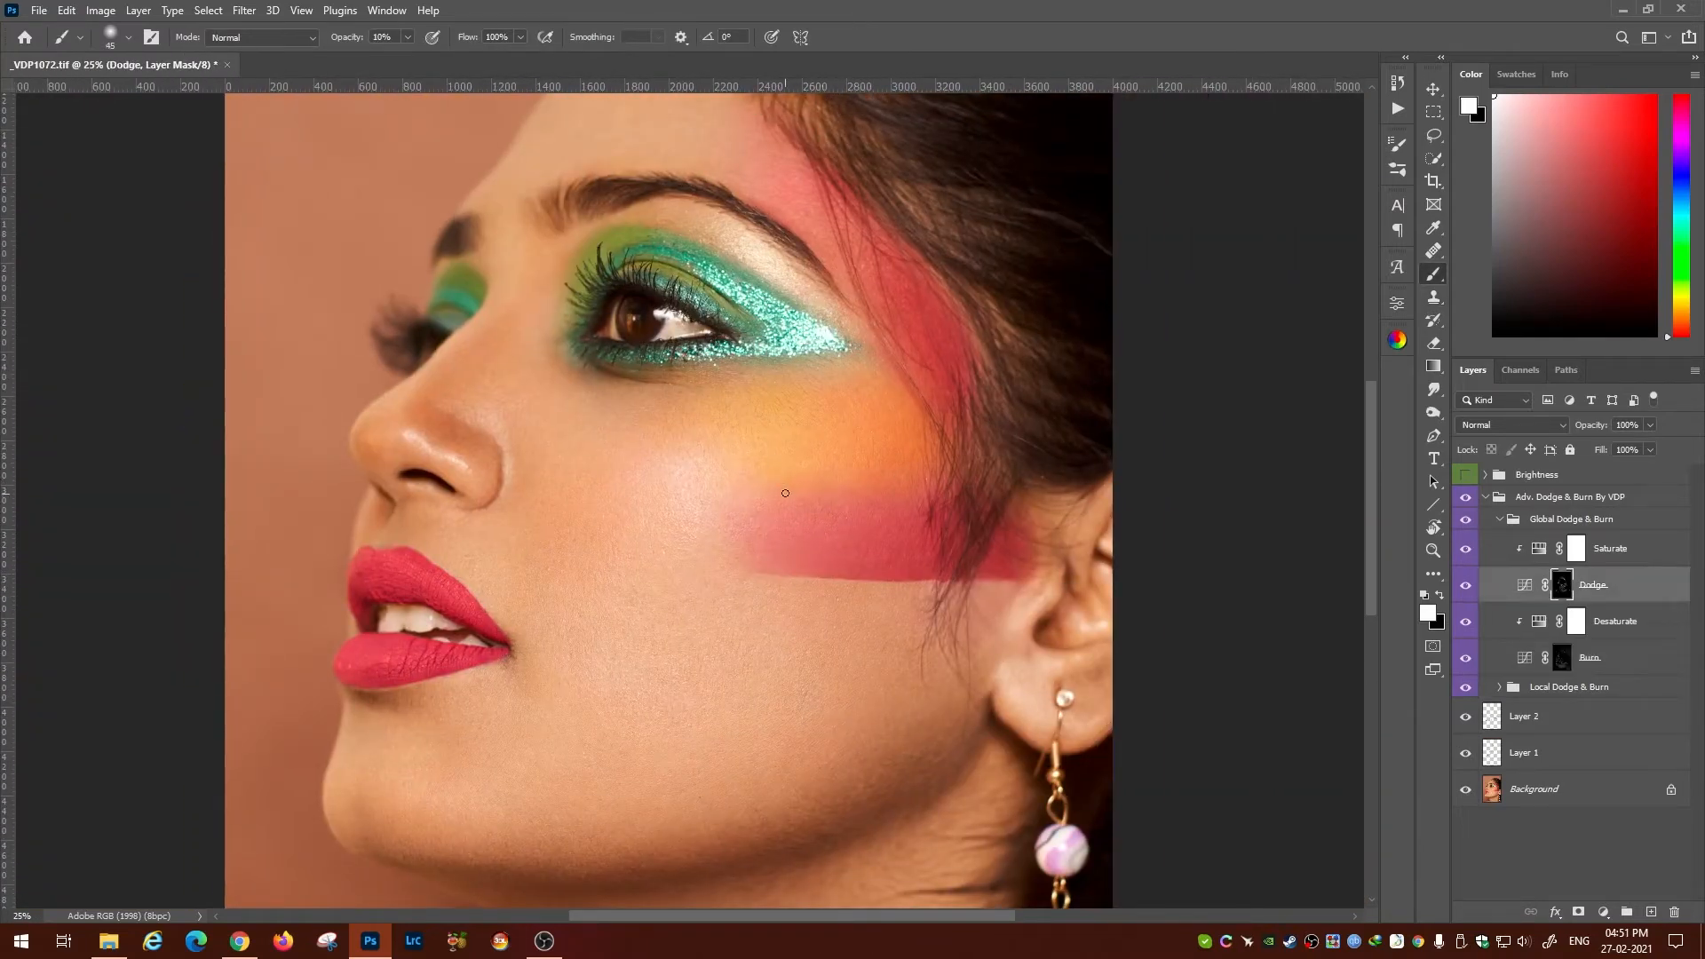
Examine the cheek makeup up close and compare it with the whole portrait.
key("ctrl+plus")
key("ctrl+plus")
key("ctrl+plus")
left_click_drag(1003, 524, 544, 541)
key("ctrl+minus")
key("ctrl+minus")
key("ctrl+minus")
key("ctrl+minus")
key("ctrl+minus")
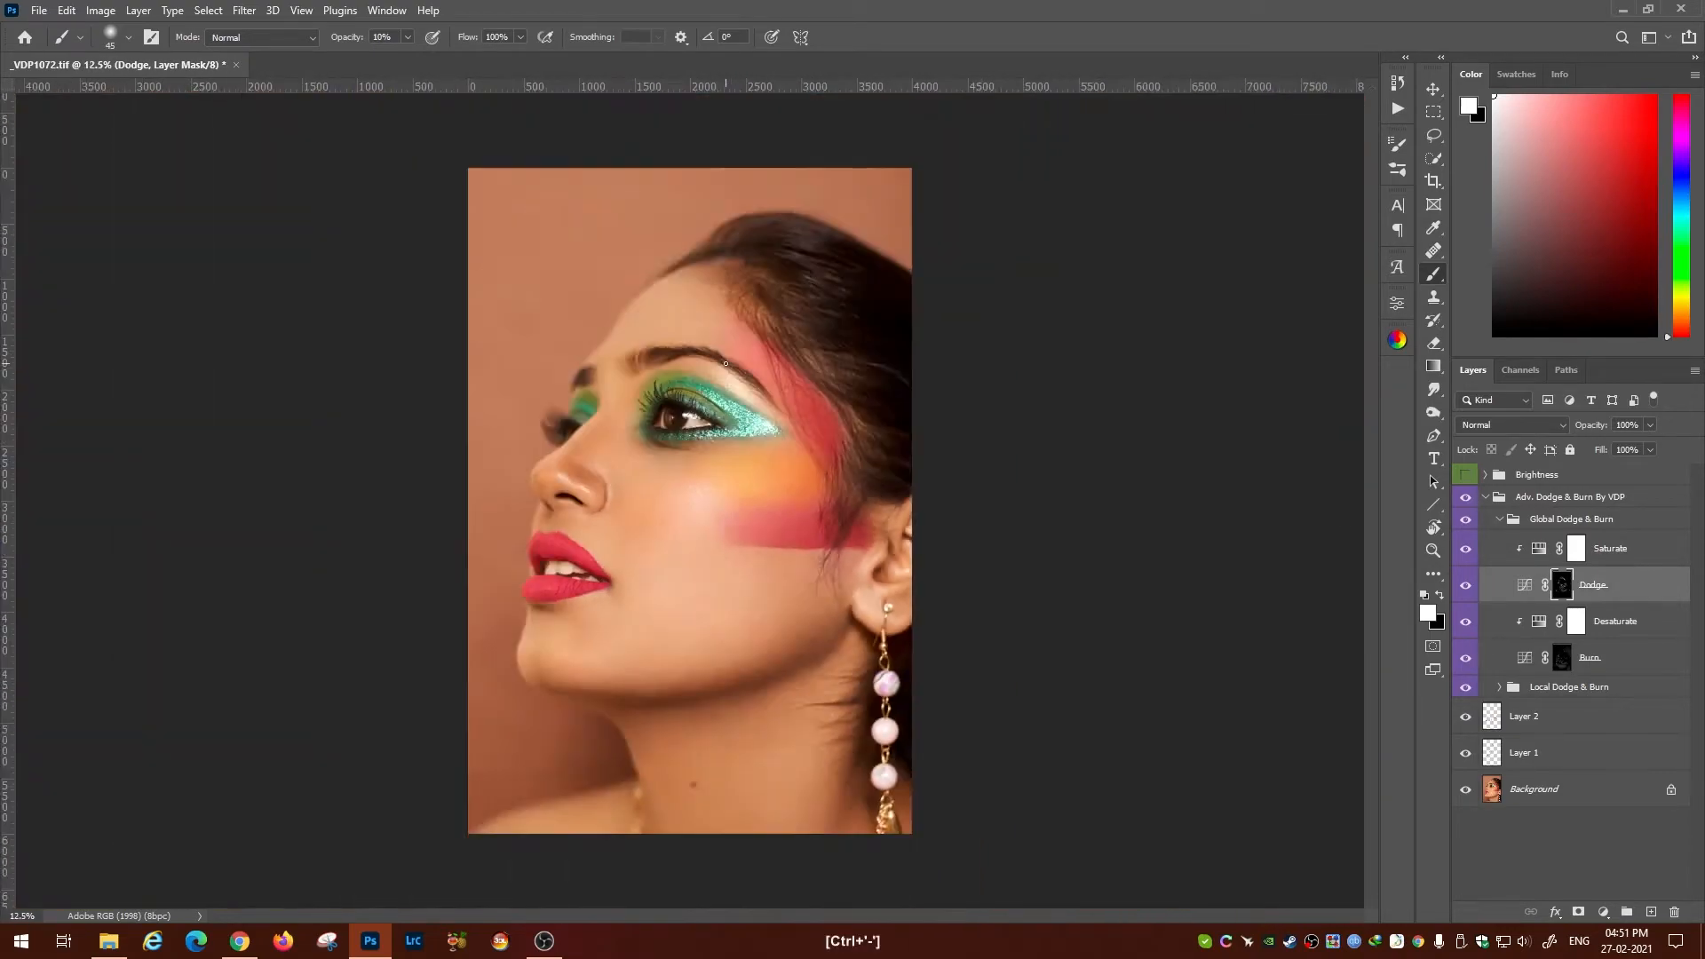
Remove dark stray hairs beside the pink makeup band on Layer 2 with a 35 px Clone Stamp in Lighten mode at 100% opacity.
key("ctrl+plus")
key("ctrl+plus")
key("ctrl+plus")
key("ctrl+plus")
key("ctrl+plus")
left_click(1524, 717)
key("s")
left_click(277, 38)
left_click(248, 186)
key("0")
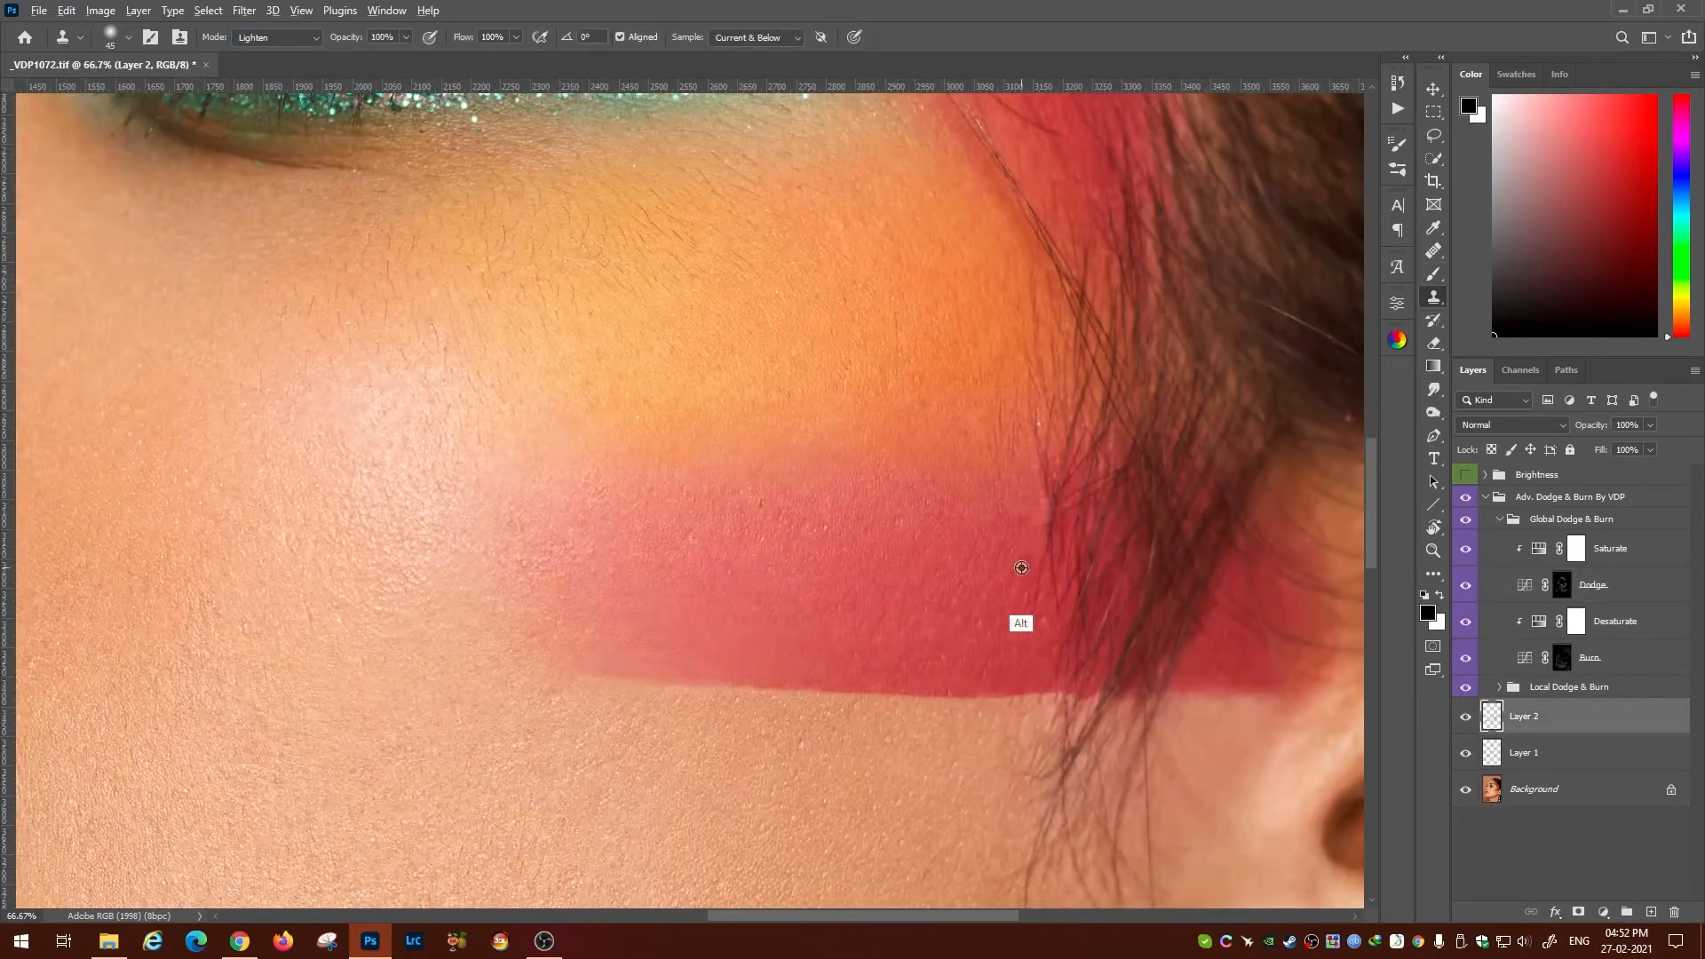
key("[")
left_click(1014, 554, "alt")
left_click_drag(1042, 465, 1041, 542)
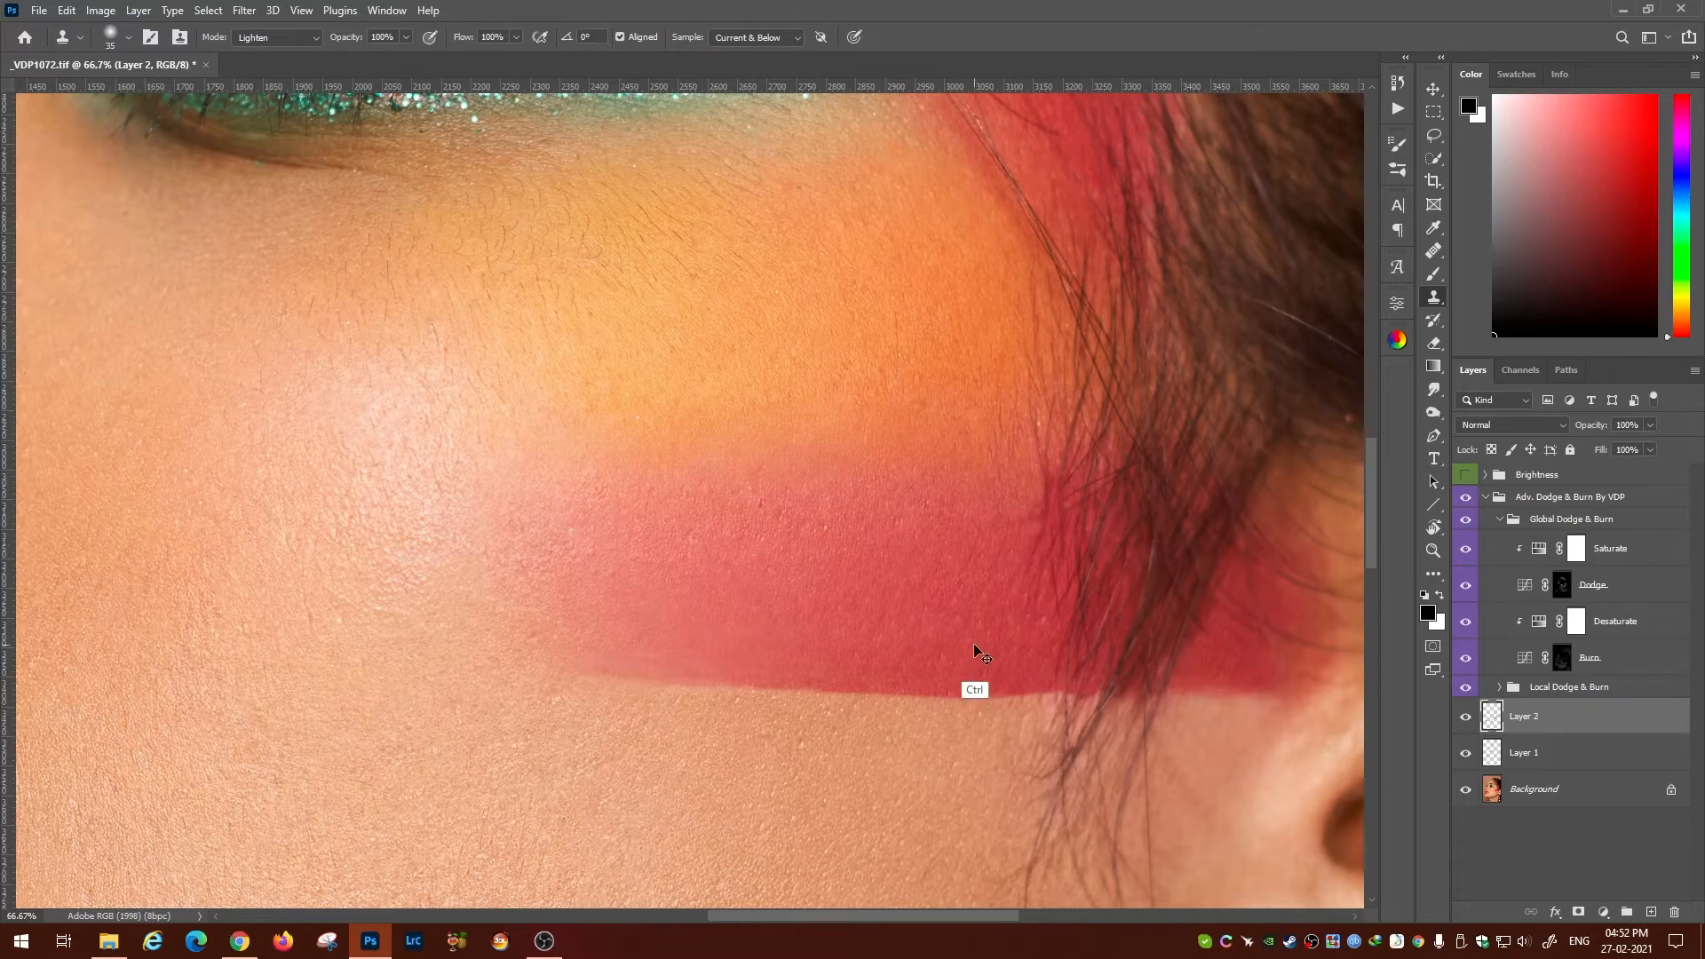
Refine the stray hairs at the makeup's hairline edge with a smaller Lighten Clone Stamp brush.
left_click(1014, 543, "alt")
key("bracketleft")
key("bracketleft")
key("bracketleft")
key("ctrl+minus")
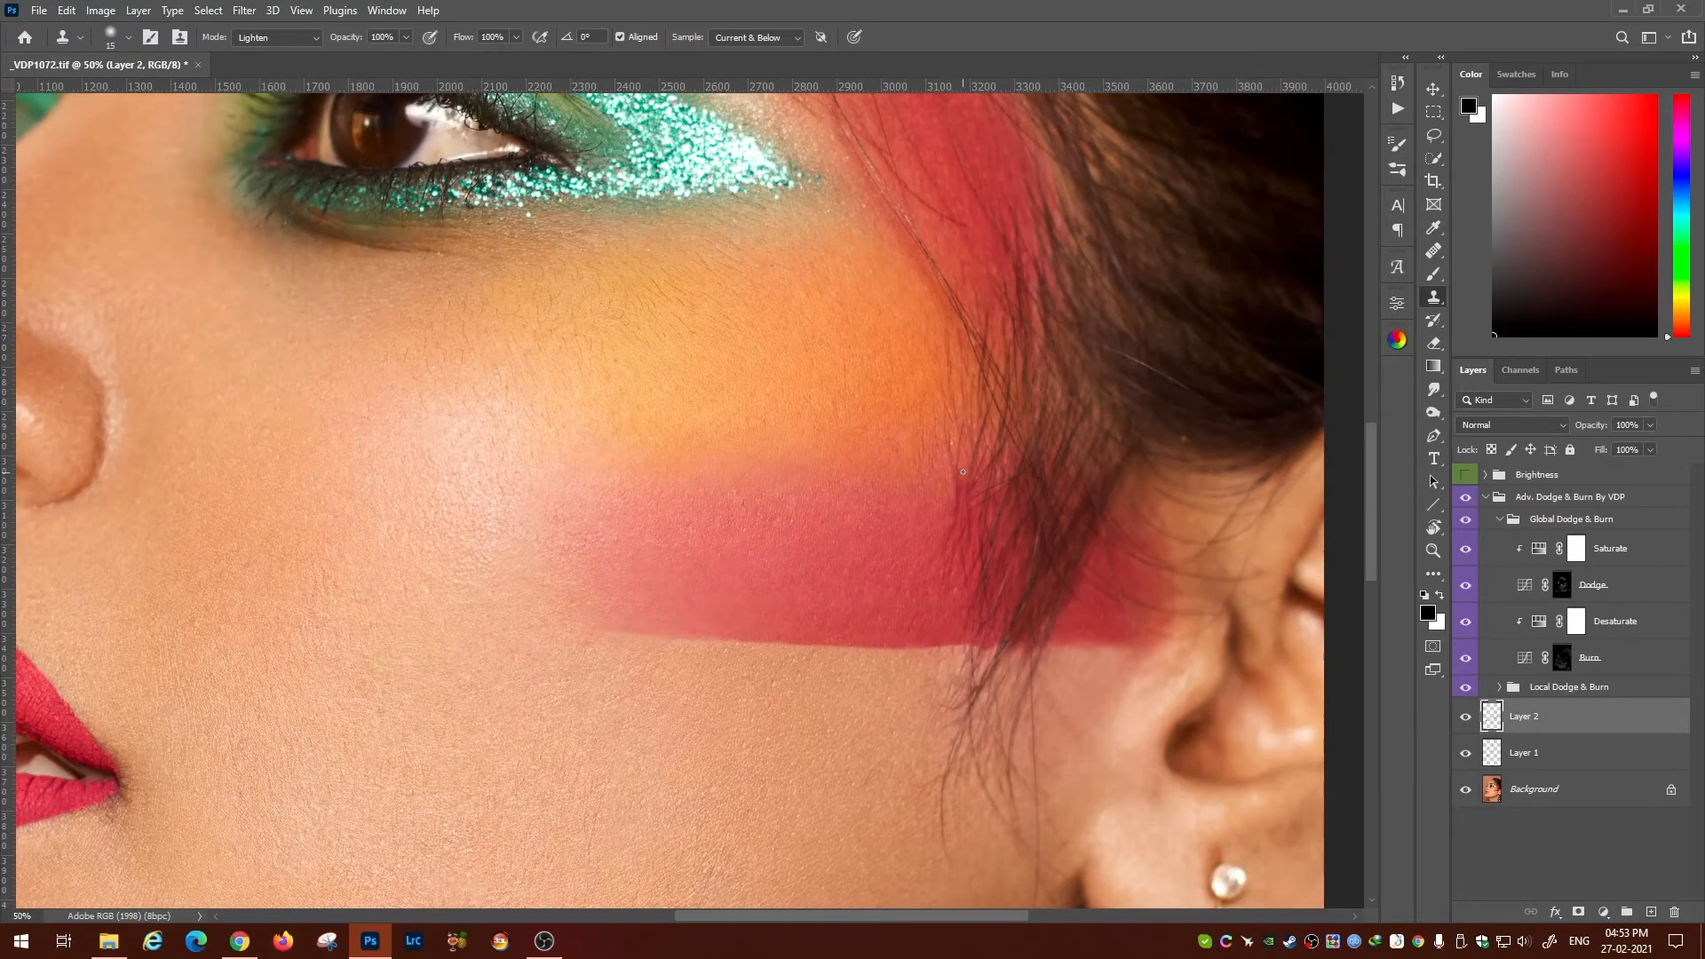
key("ctrl+minus")
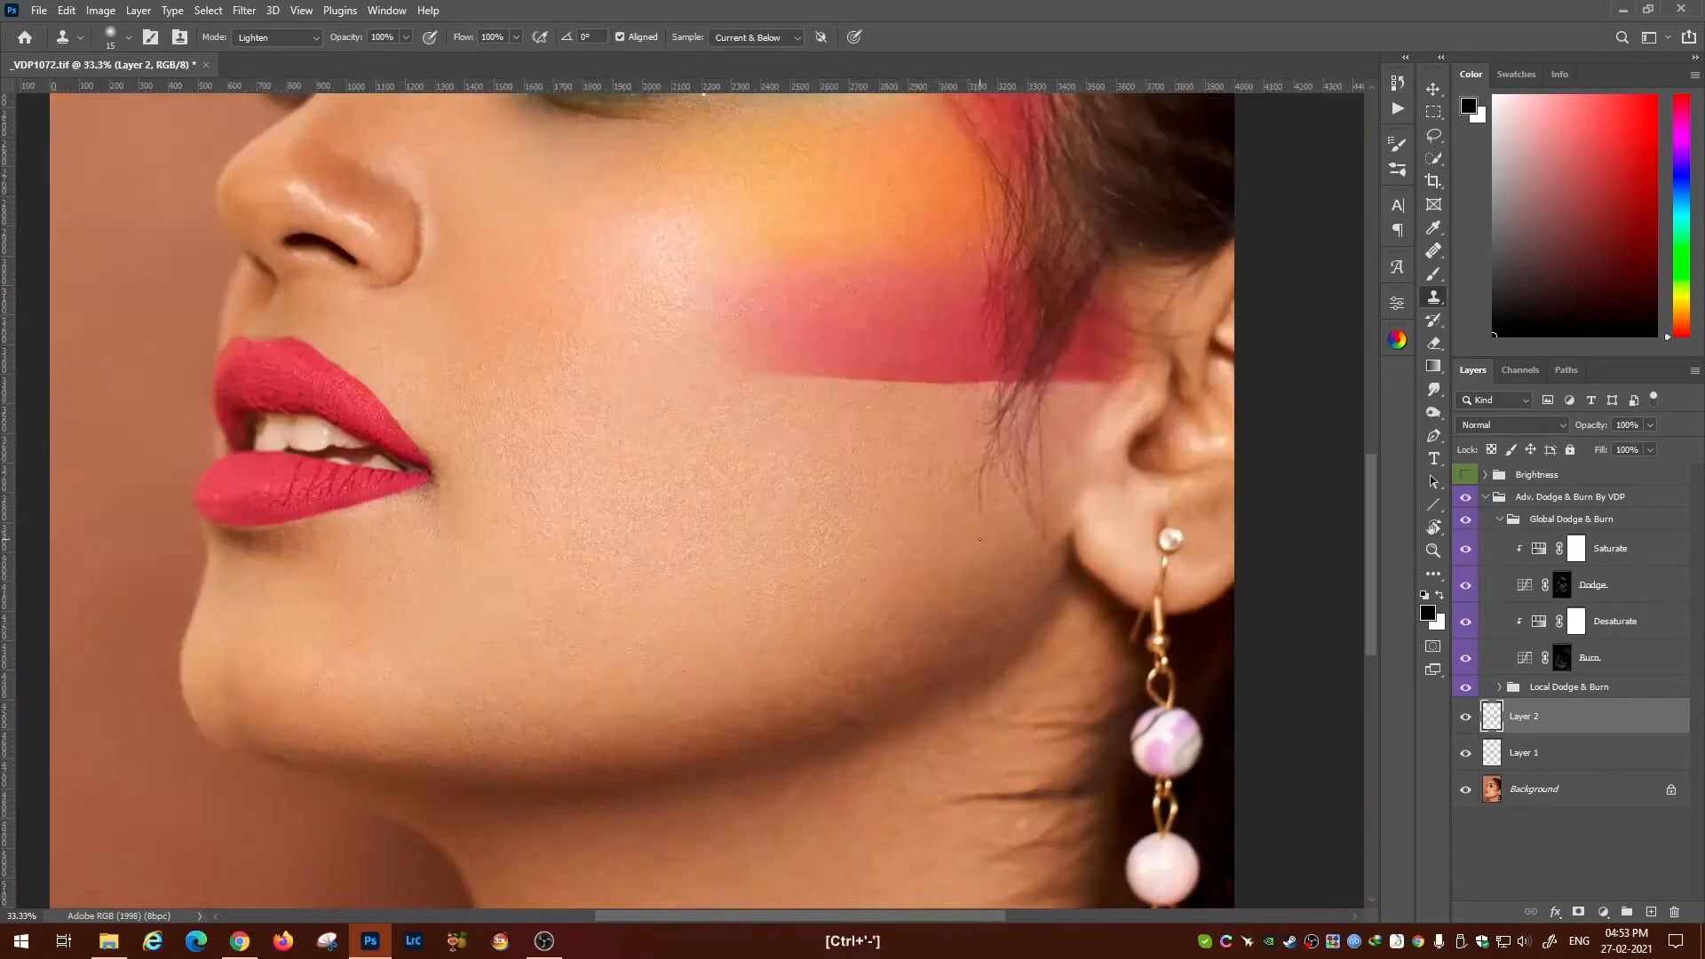
Fill the sparse gaps in the near eyebrow's inner end with the Clone Stamp in Darken mode at 60% opacity.
left_click_drag(636, 329, 778, 604)
key("ctrl+plus")
key("ctrl+plus")
key("ctrl+plus")
left_click(765, 484, "alt")
key("6")
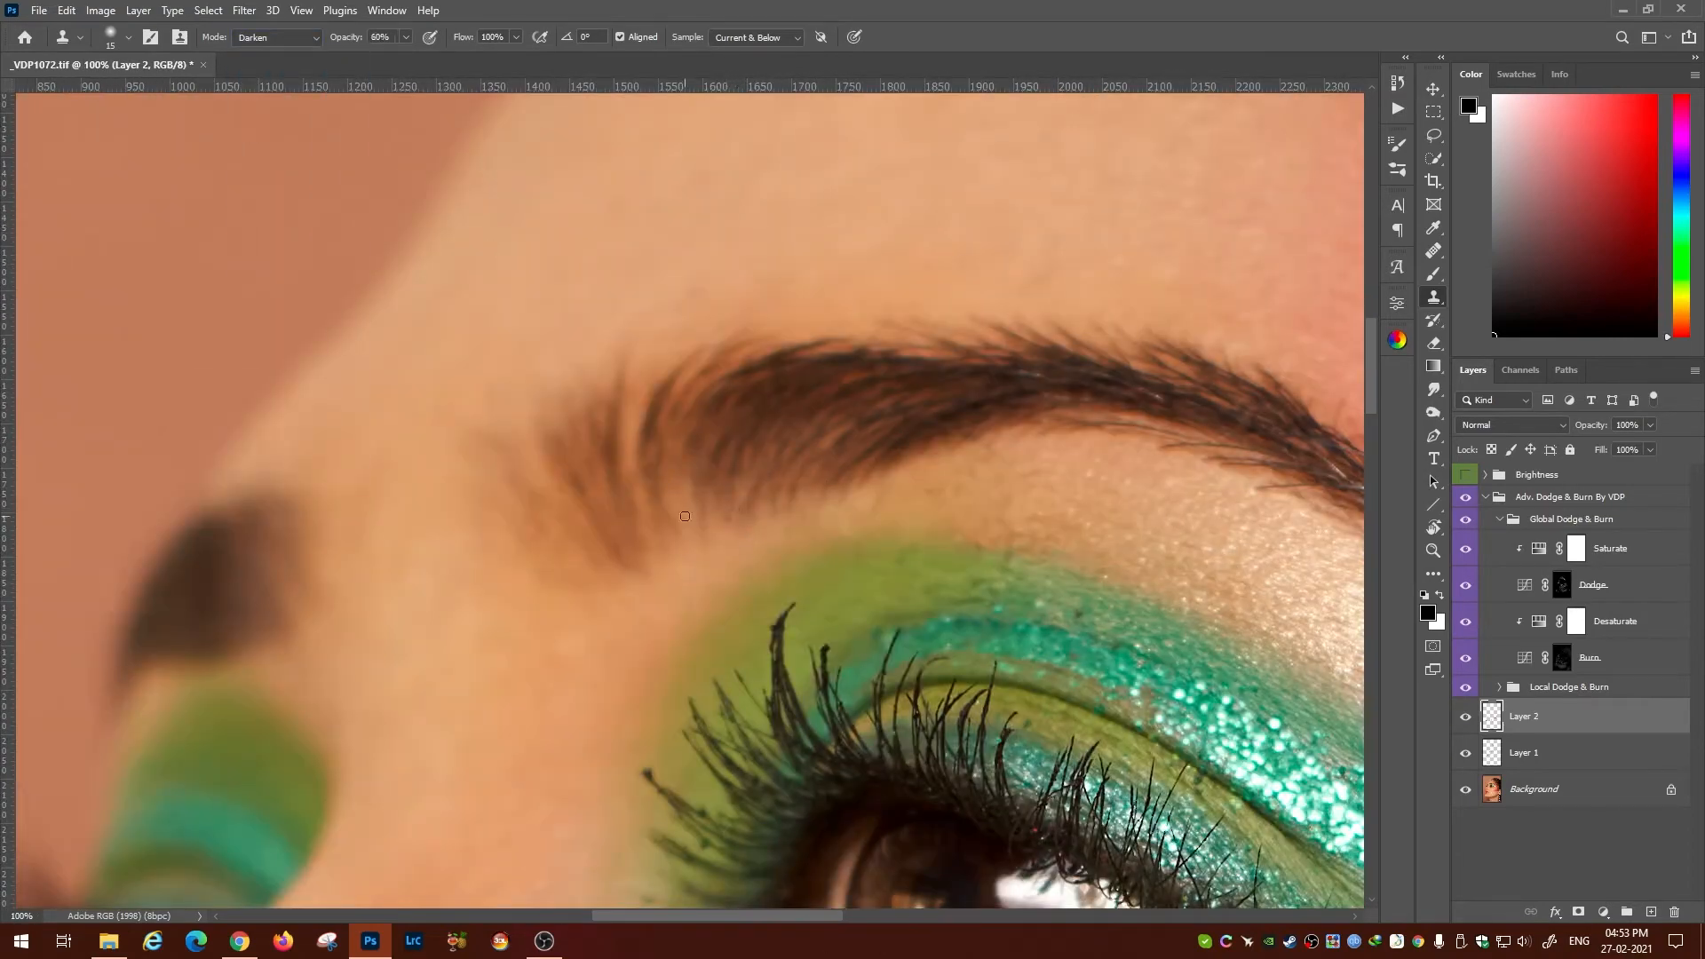
left_click(720, 479, "alt")
left_click_drag(679, 519, 693, 455)
left_click_drag(671, 445, 643, 506)
key("bracketleft")
mouse_move(641, 408)
left_mouse_down()
mouse_move(628, 475)
mouse_move(635, 444)
left_mouse_up()
left_click_drag(711, 387, 675, 435)
left_click_drag(803, 359, 468, 430)
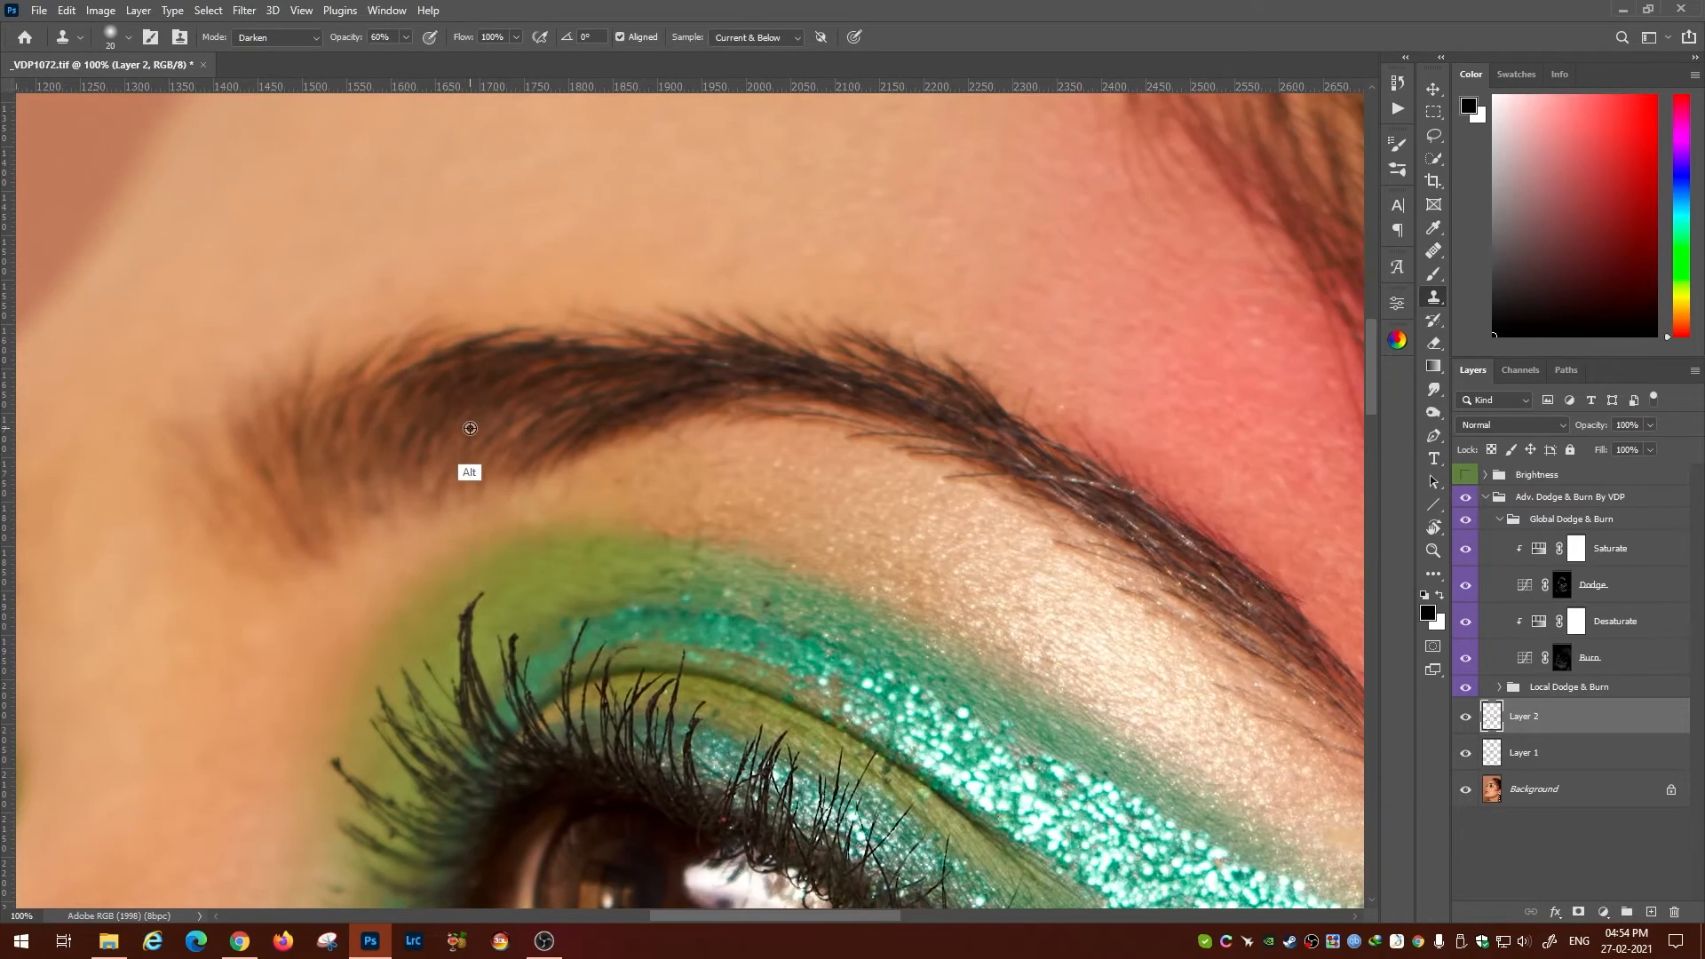
Clean specks on the skin under the eye and upper cheek with a 10 px Clone Stamp in Darken mode at 100% opacity.
mouse_move(905, 560)
left_mouse_down()
mouse_move(451, 399)
mouse_move(889, 89)
left_mouse_up()
mouse_move(533, 622)
left_mouse_down()
mouse_move(565, 409)
mouse_move(589, 463)
left_mouse_up()
left_click(602, 498, "alt")
left_click_drag(555, 523, 609, 499)
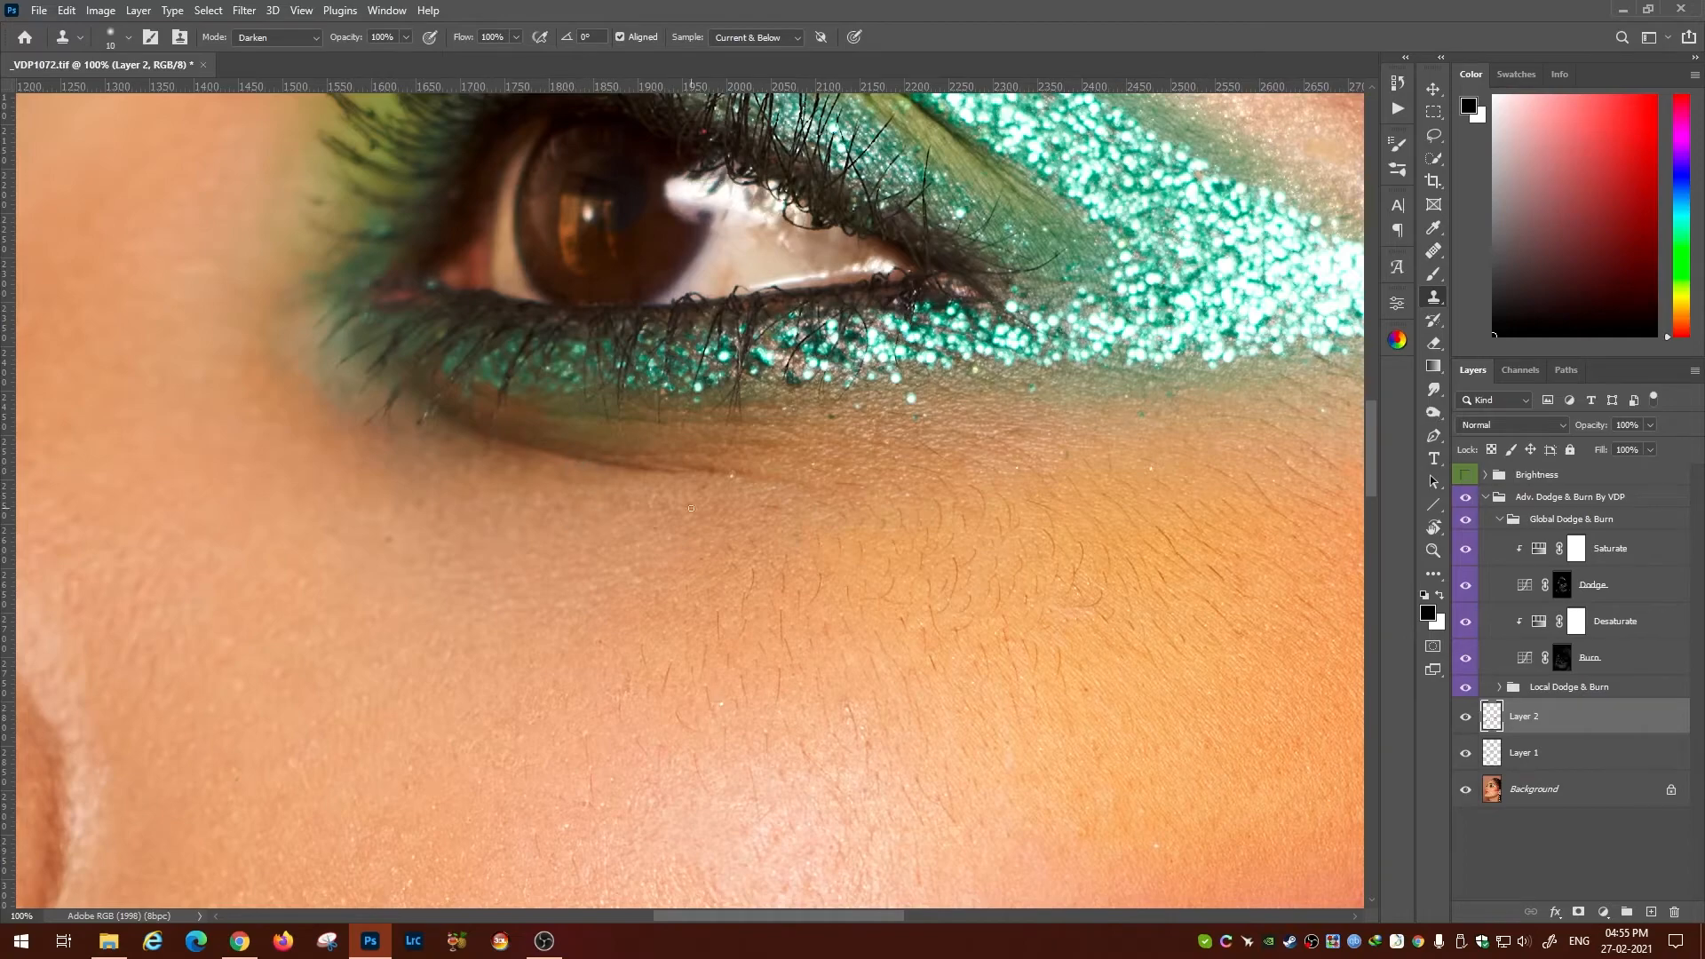
left_click_drag(669, 669, 665, 690)
mouse_move(853, 769)
left_mouse_down()
mouse_move(701, 617)
mouse_move(635, 231)
left_mouse_up()
left_click(719, 621, "alt")
left_click_drag(624, 576, 621, 594)
left_click_drag(622, 337, 627, 609)
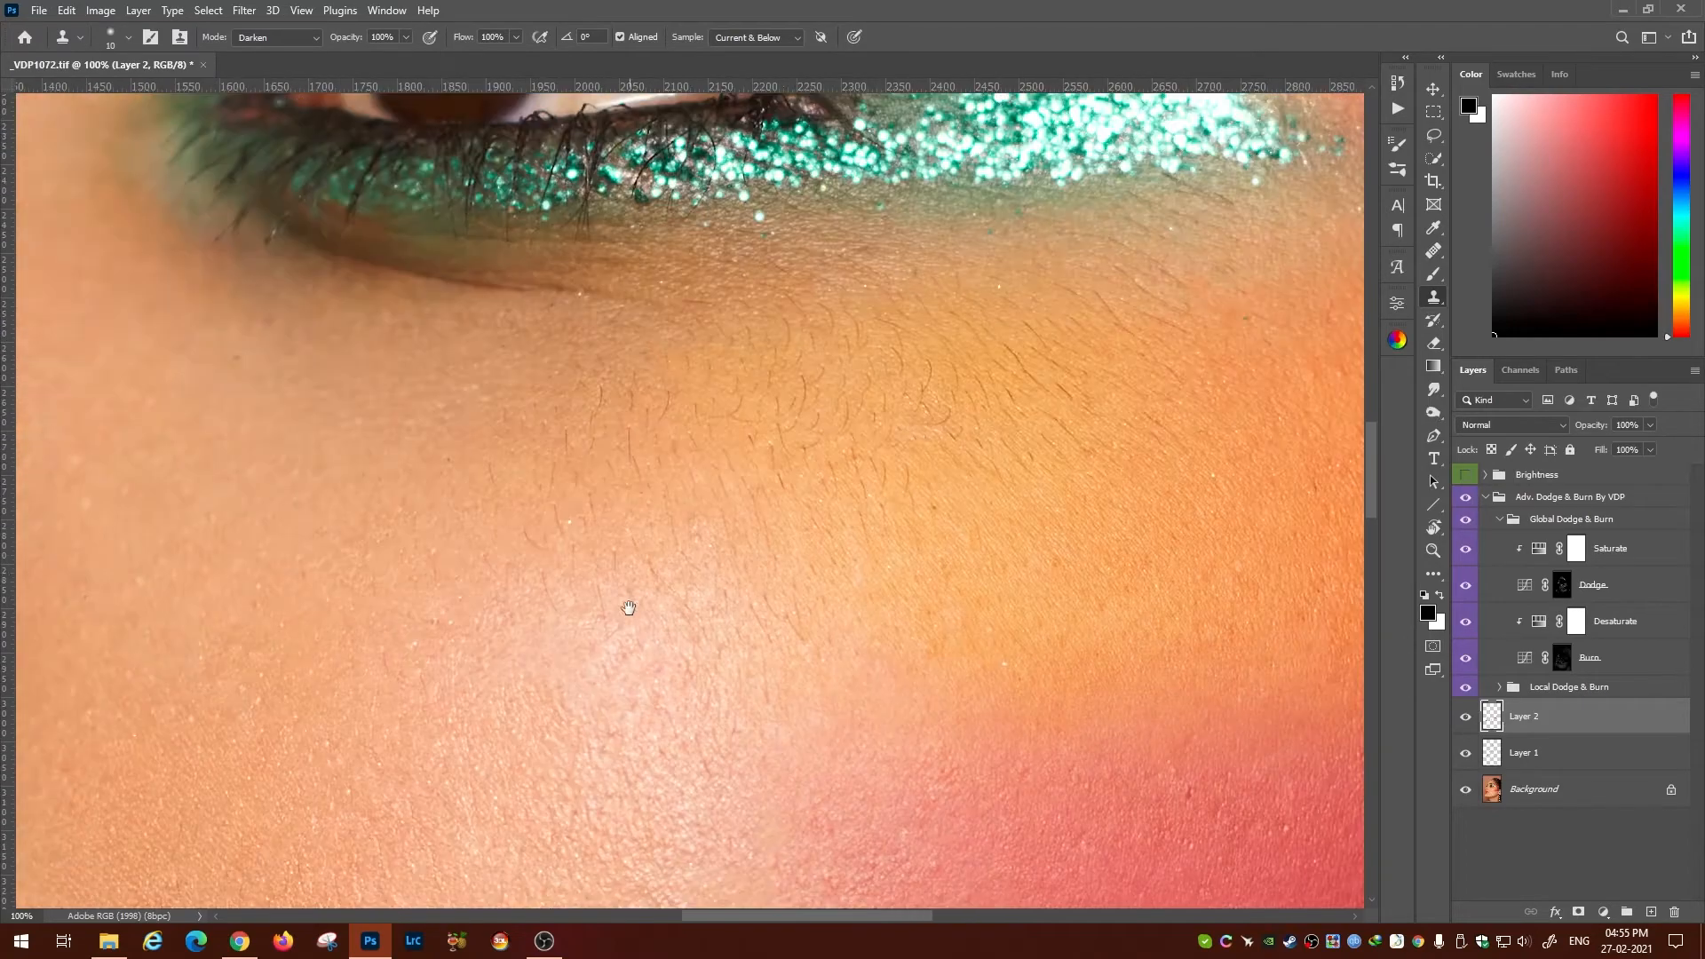
Clean the small specks on the lower cheek with a 10 px Clone Stamp in Darken mode at 100% opacity.
left_click_drag(497, 160, 738, 773)
mouse_move(569, 111)
left_mouse_down()
mouse_move(741, 460)
mouse_move(568, 514)
mouse_move(504, 511)
left_mouse_up()
left_click_drag(720, 545, 675, 222)
left_click(641, 582, "alt")
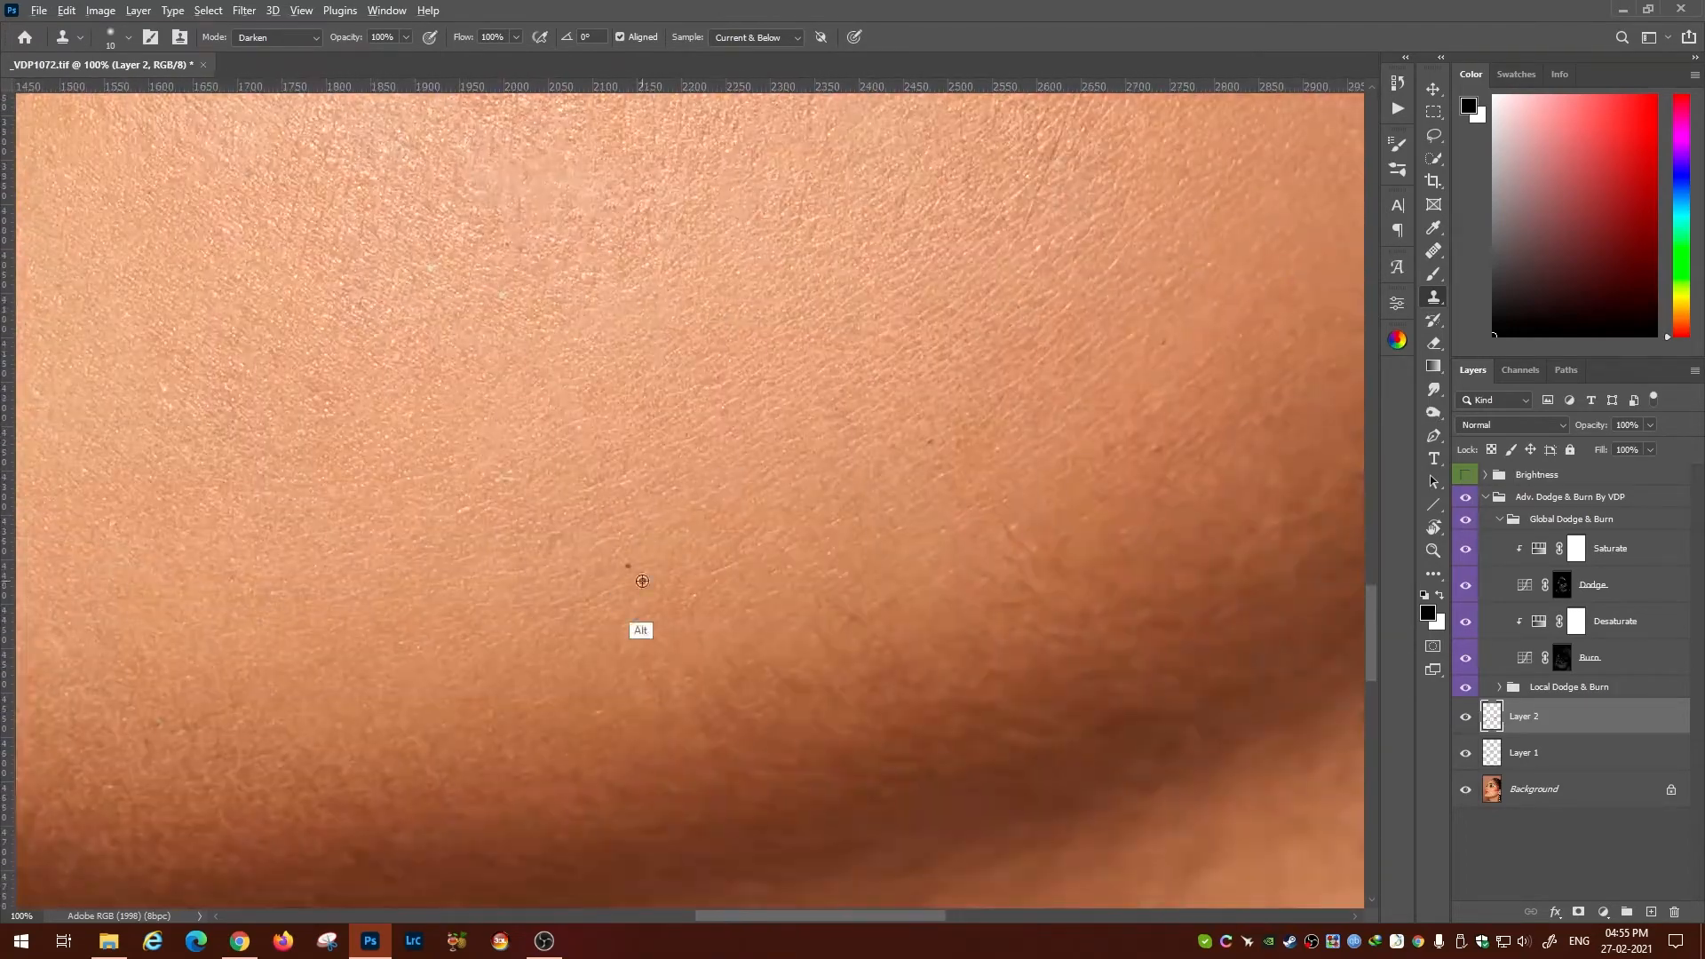
left_click_drag(533, 497, 1510, 915)
left_click_drag(710, 533, 675, 782)
Switch to File Explorer and look through the photos in the 100MSDCF shoot folder.
left_click(108, 941)
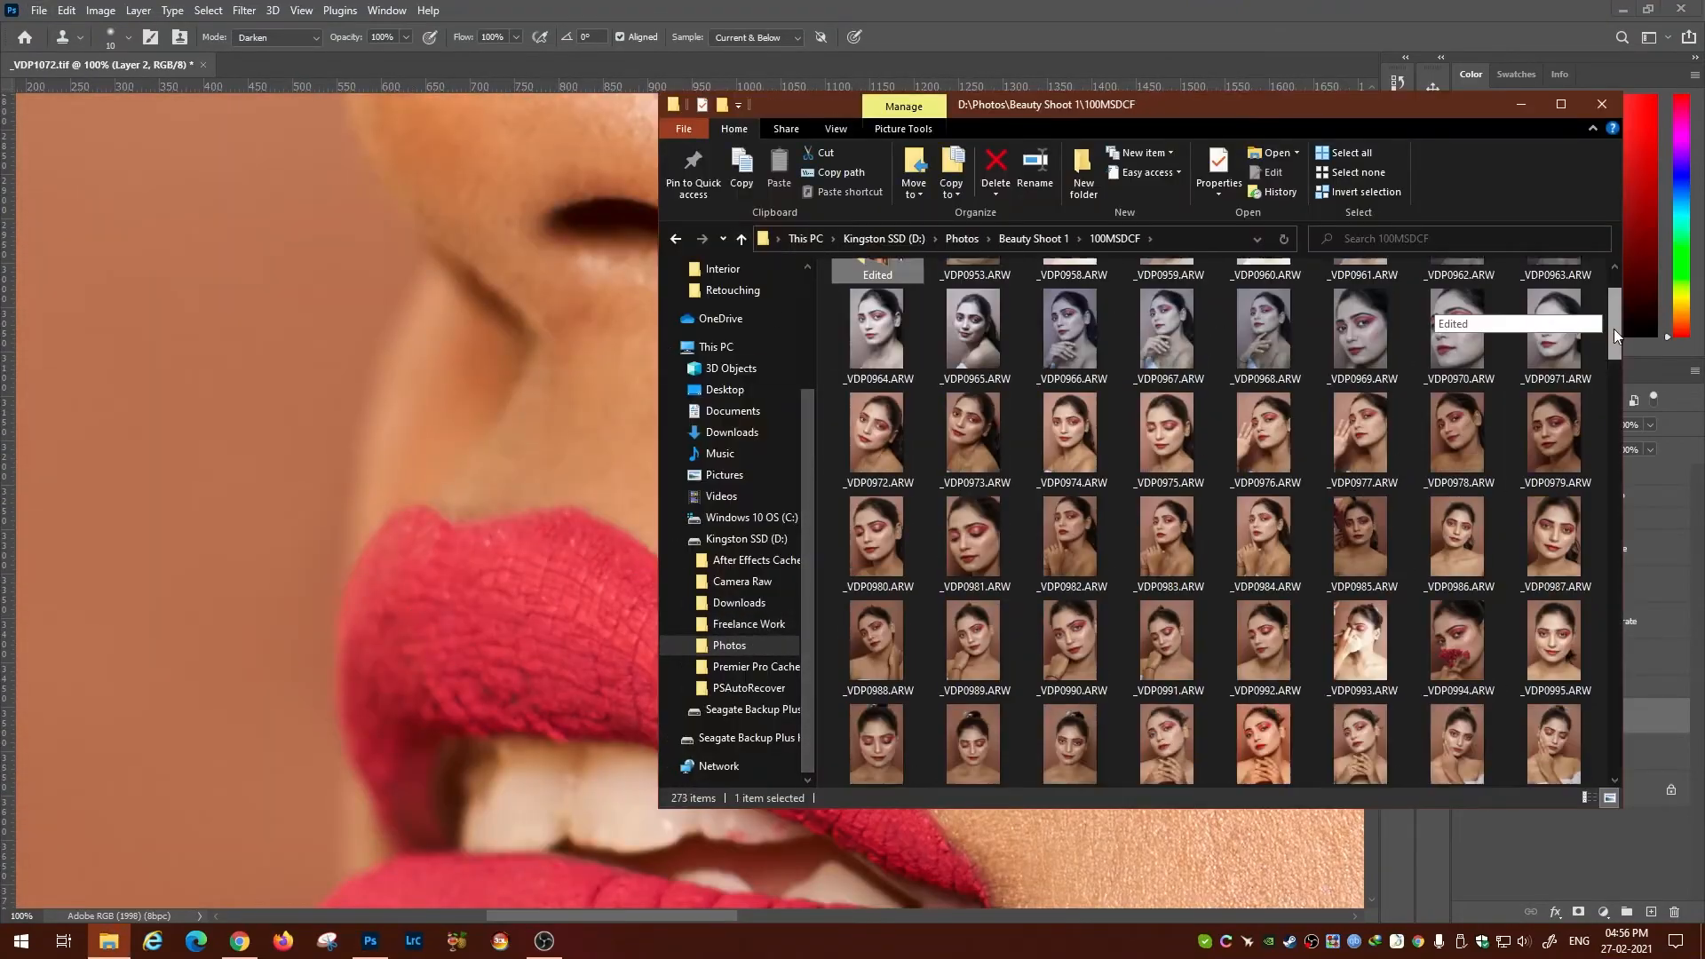
left_click_drag(1615, 336, 1601, 729)
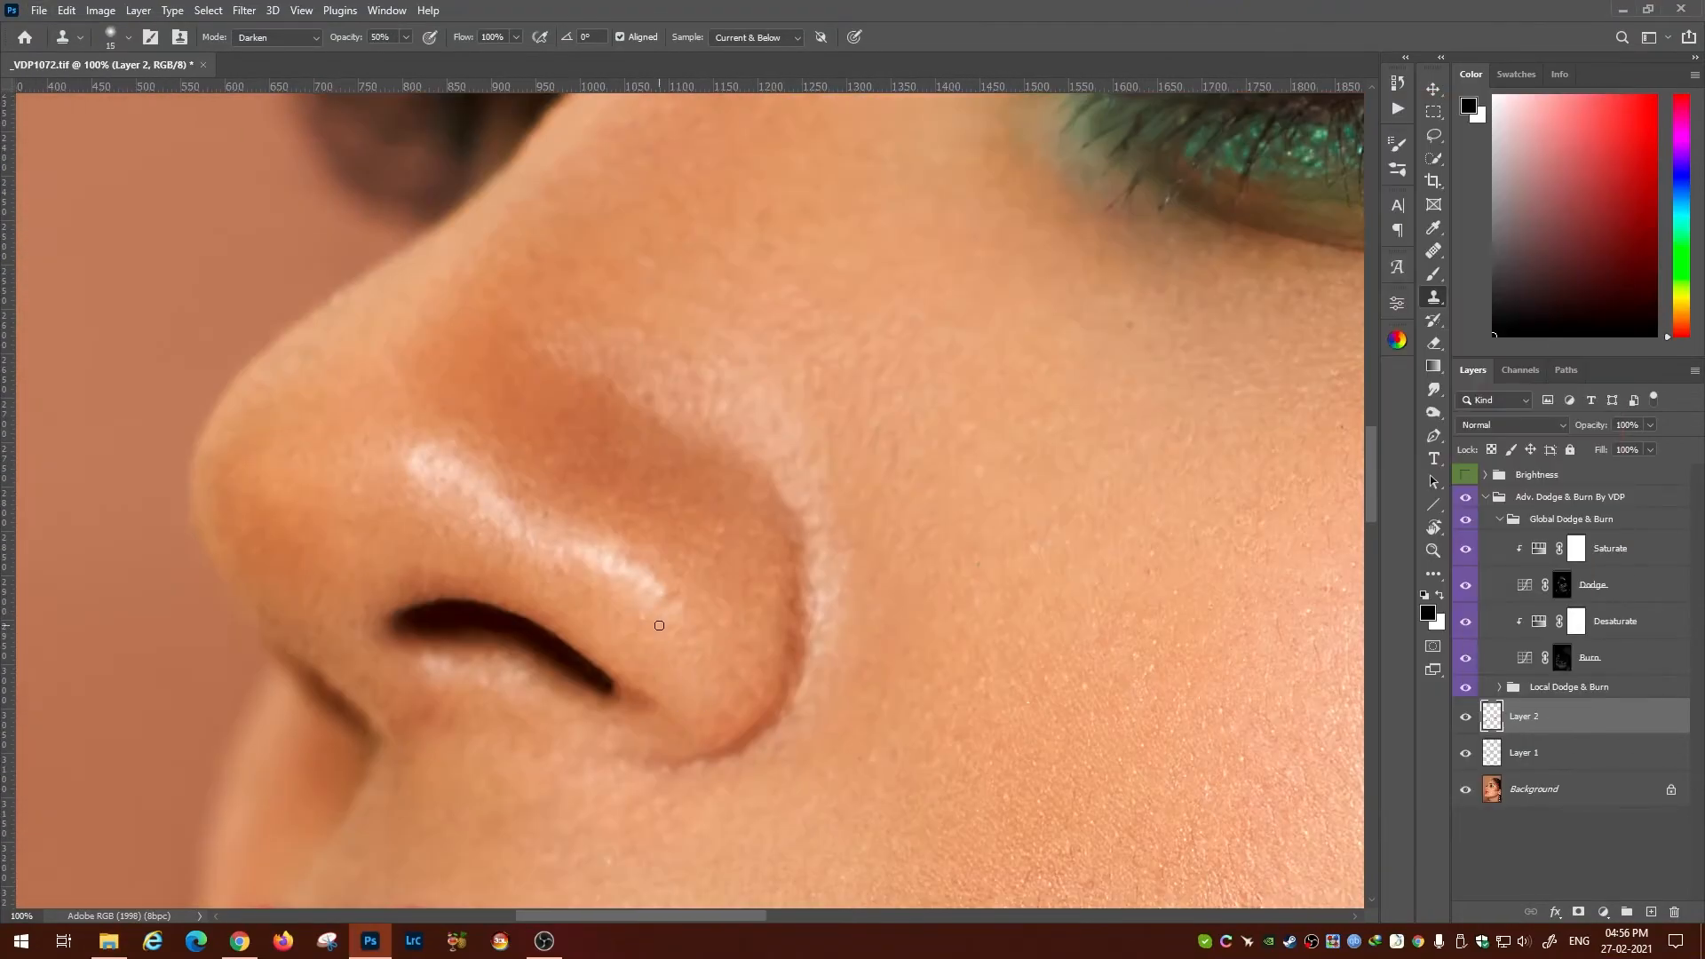
Even out the skin around the nostril on Layer 2 with the Clone Stamp in Darken mode at 50% opacity.
left_click_drag(671, 595, 650, 755)
left_click(472, 663)
mouse_move(784, 528)
left_mouse_down()
mouse_move(525, 525)
mouse_move(154, 751)
left_mouse_up()
left_click_drag(542, 178, 621, 799)
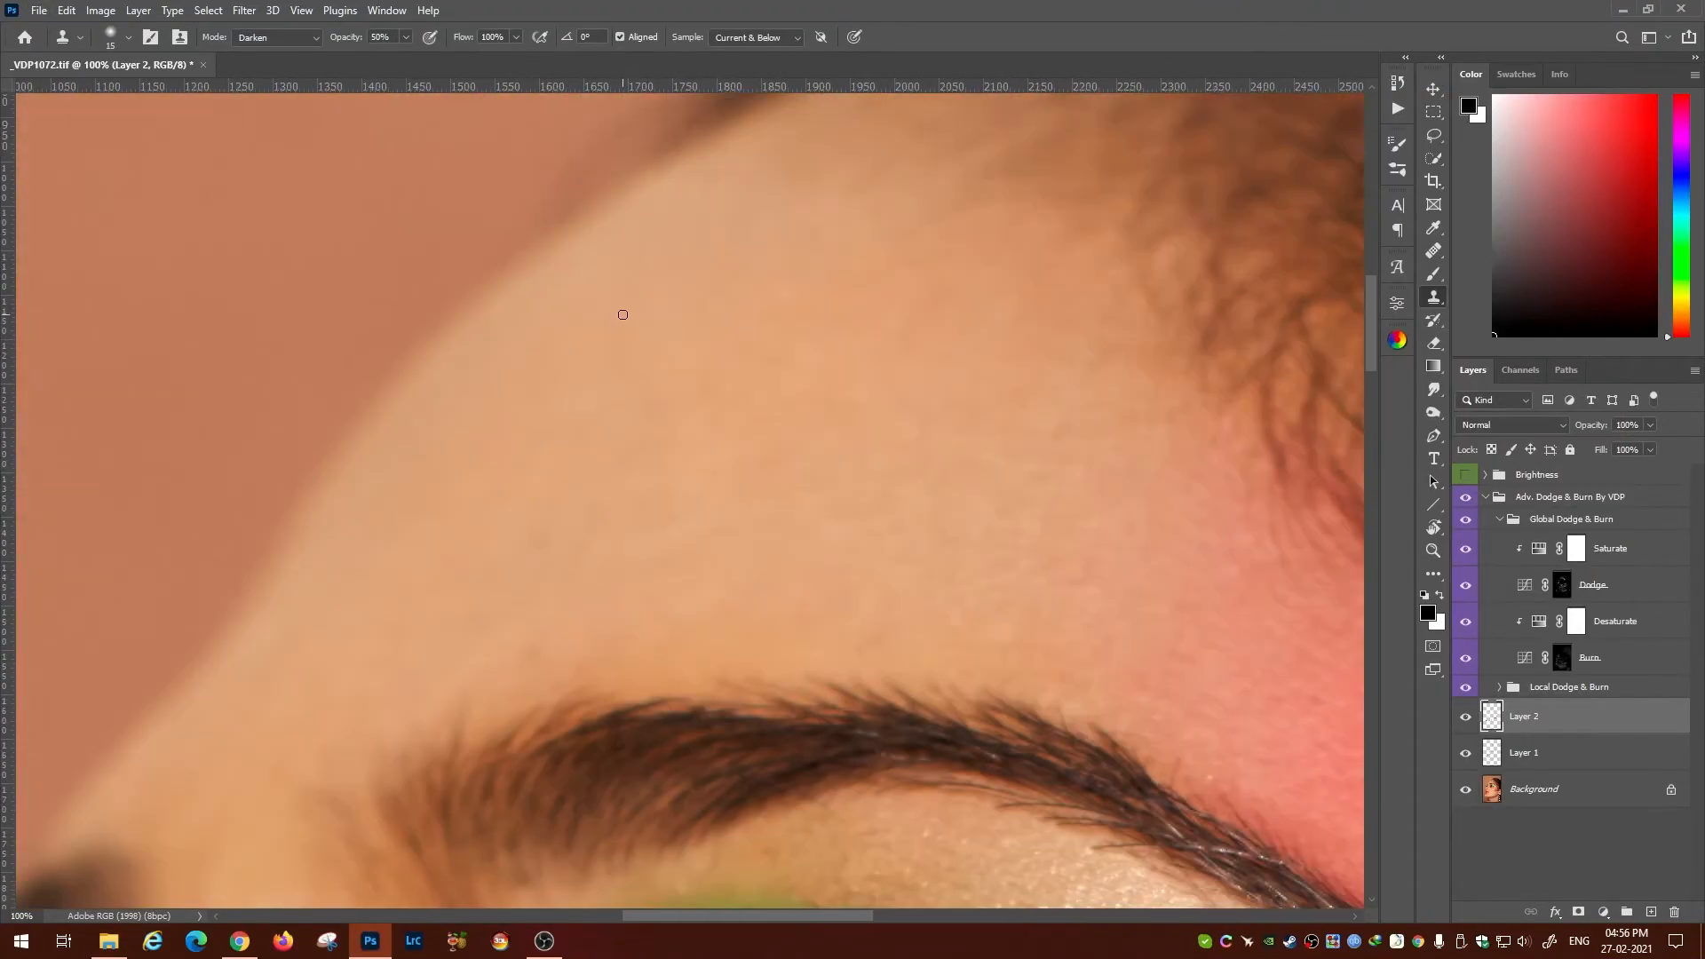
left_click_drag(1017, 426, 769, 278)
left_click_drag(897, 835, 756, 313)
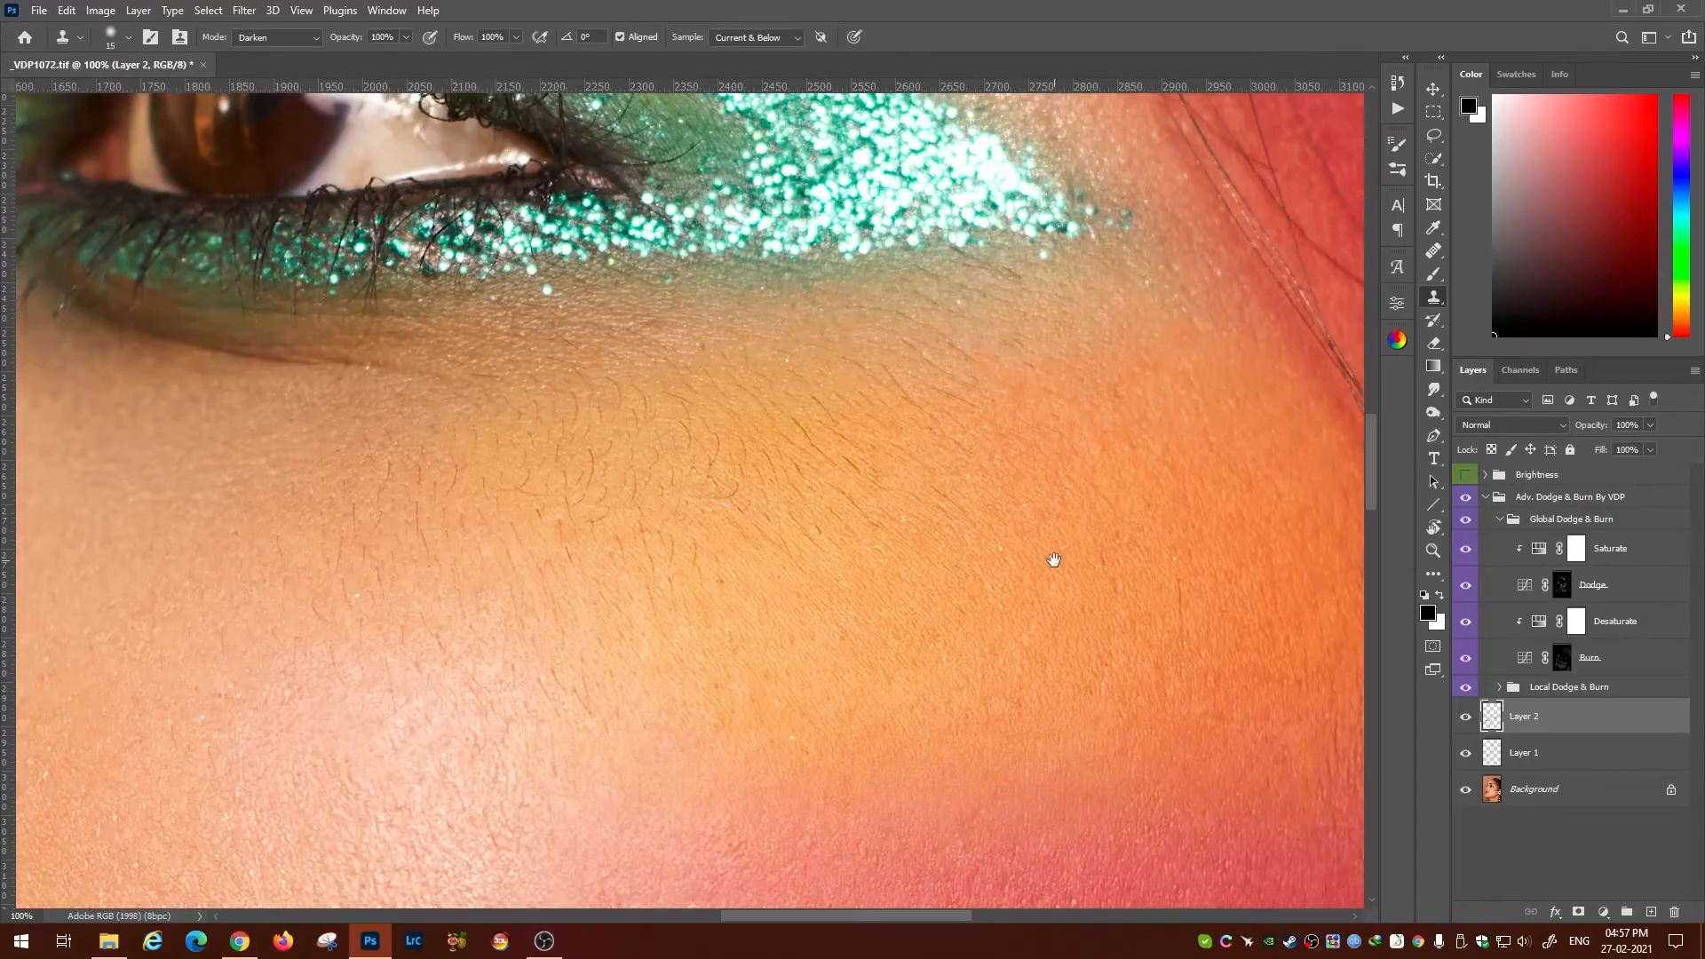
Select the Burn mask in the Global Dodge & Burn group and ready a white brush at 10% opacity.
key("ctrl+minus")
key("ctrl+minus")
key("ctrl+minus")
key("ctrl+minus")
key("ctrl+minus")
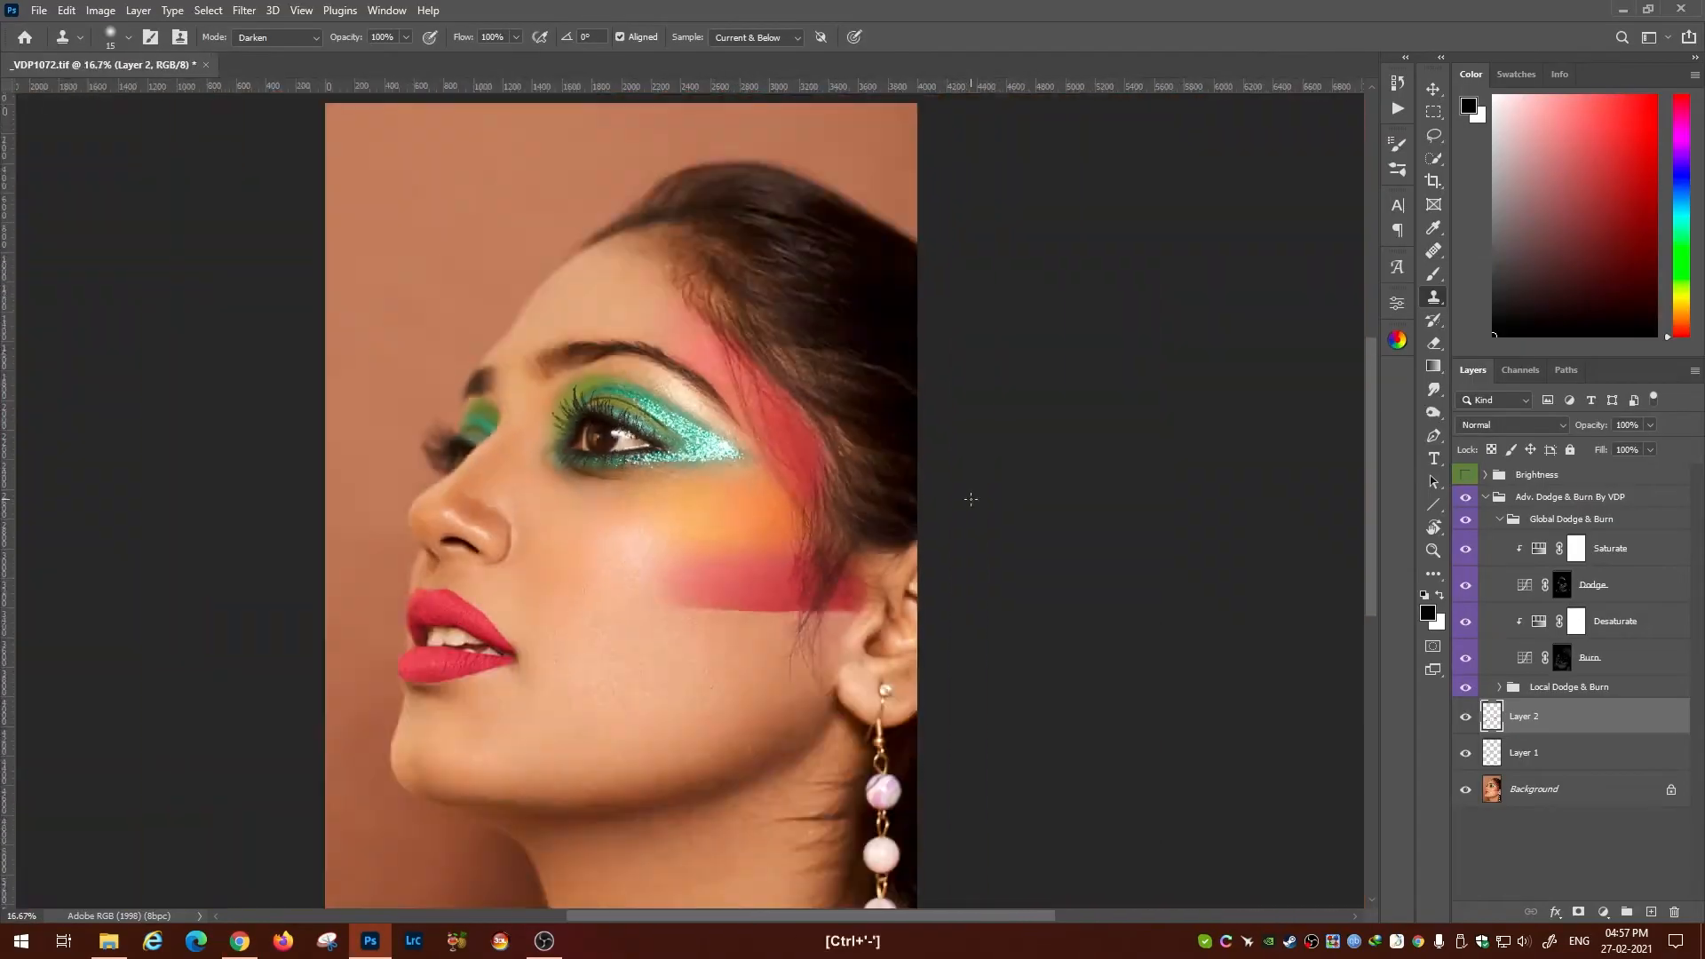
key("ctrl+plus")
key("ctrl+plus")
key("ctrl+plus")
left_click(1596, 667)
key("b")
key("x")
key("ctrl+minus")
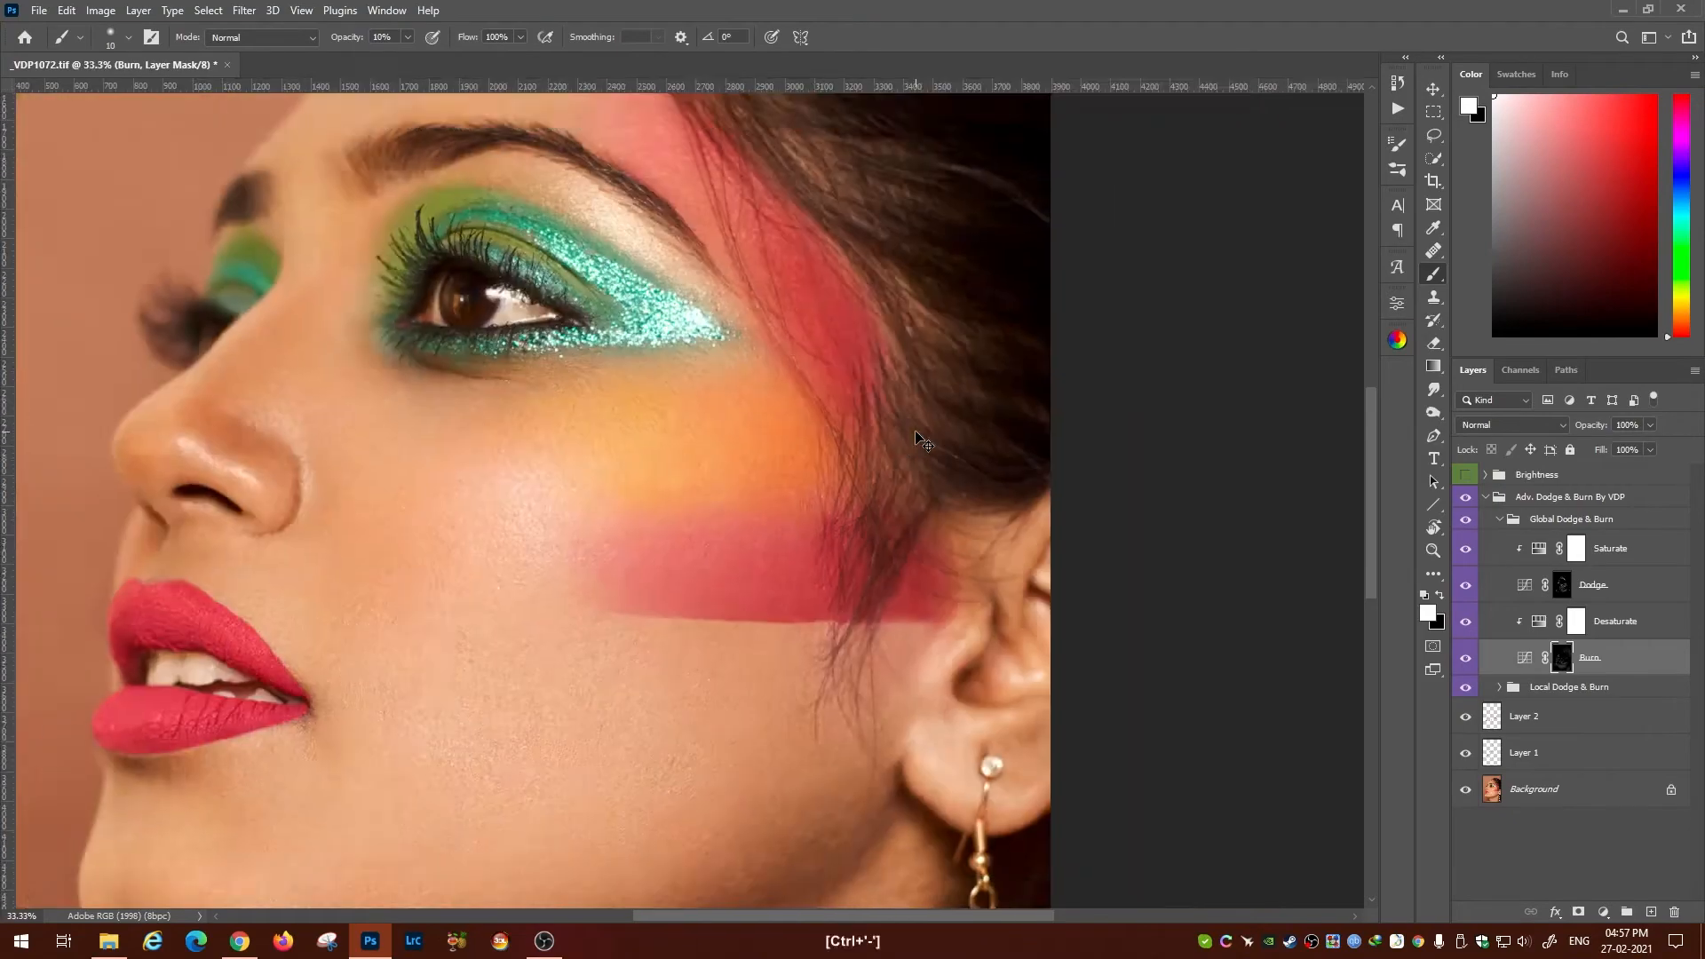
key("ctrl+plus")
Darken the far eyebrow on the Local Dodge & Burn group's Burn mask with a 40 px white brush at 10% opacity.
left_click(1500, 520)
left_click(1486, 497)
key("ctrl+minus")
left_click(1486, 498)
left_click(1501, 541)
left_click(1592, 681)
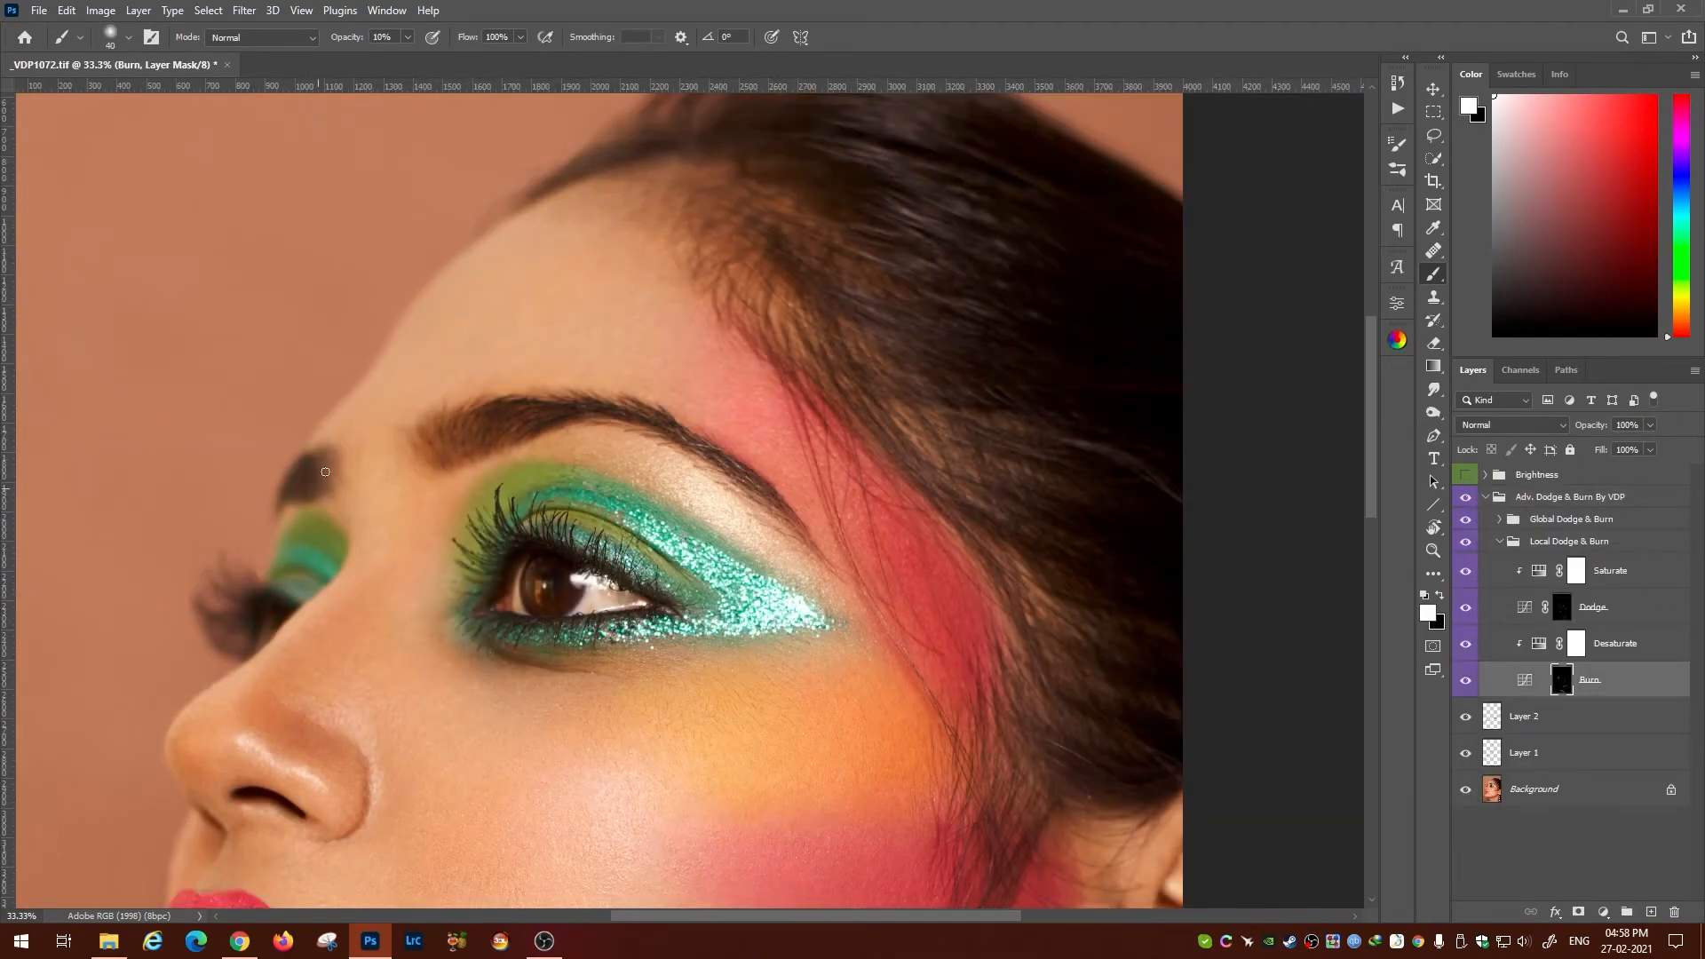
key("ctrl+minus")
key("ctrl+minus")
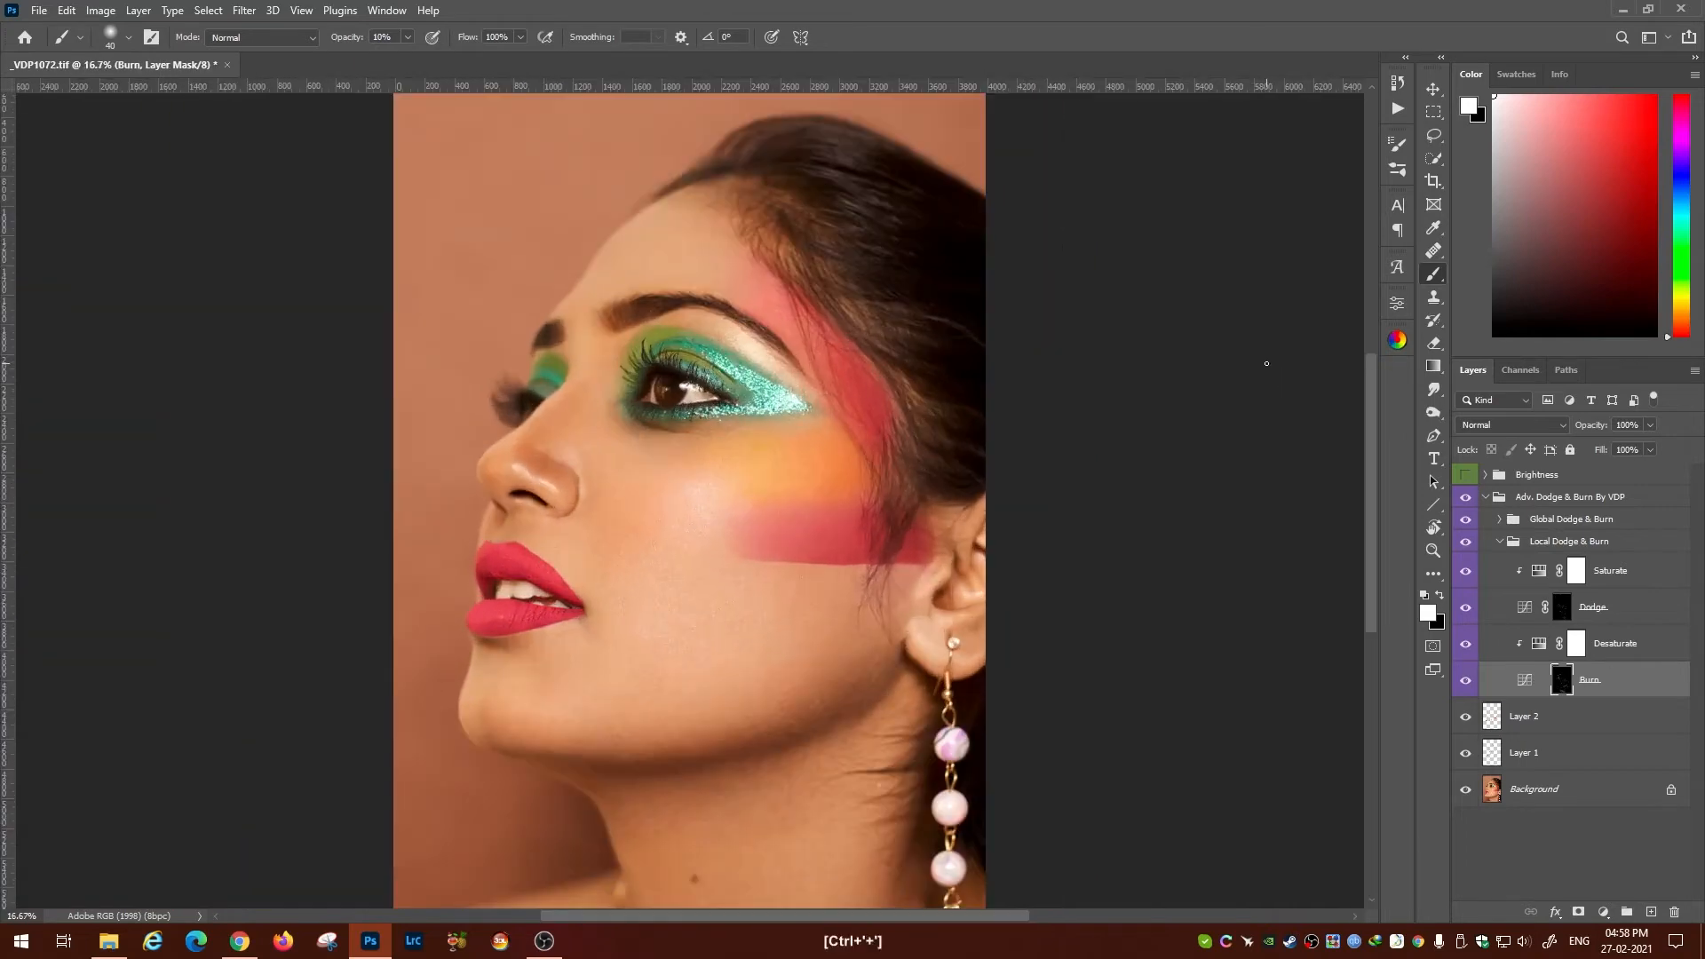
Lower the Reds saturation in the local Desaturate Hue/Saturation adjustment.
double_click(1540, 643)
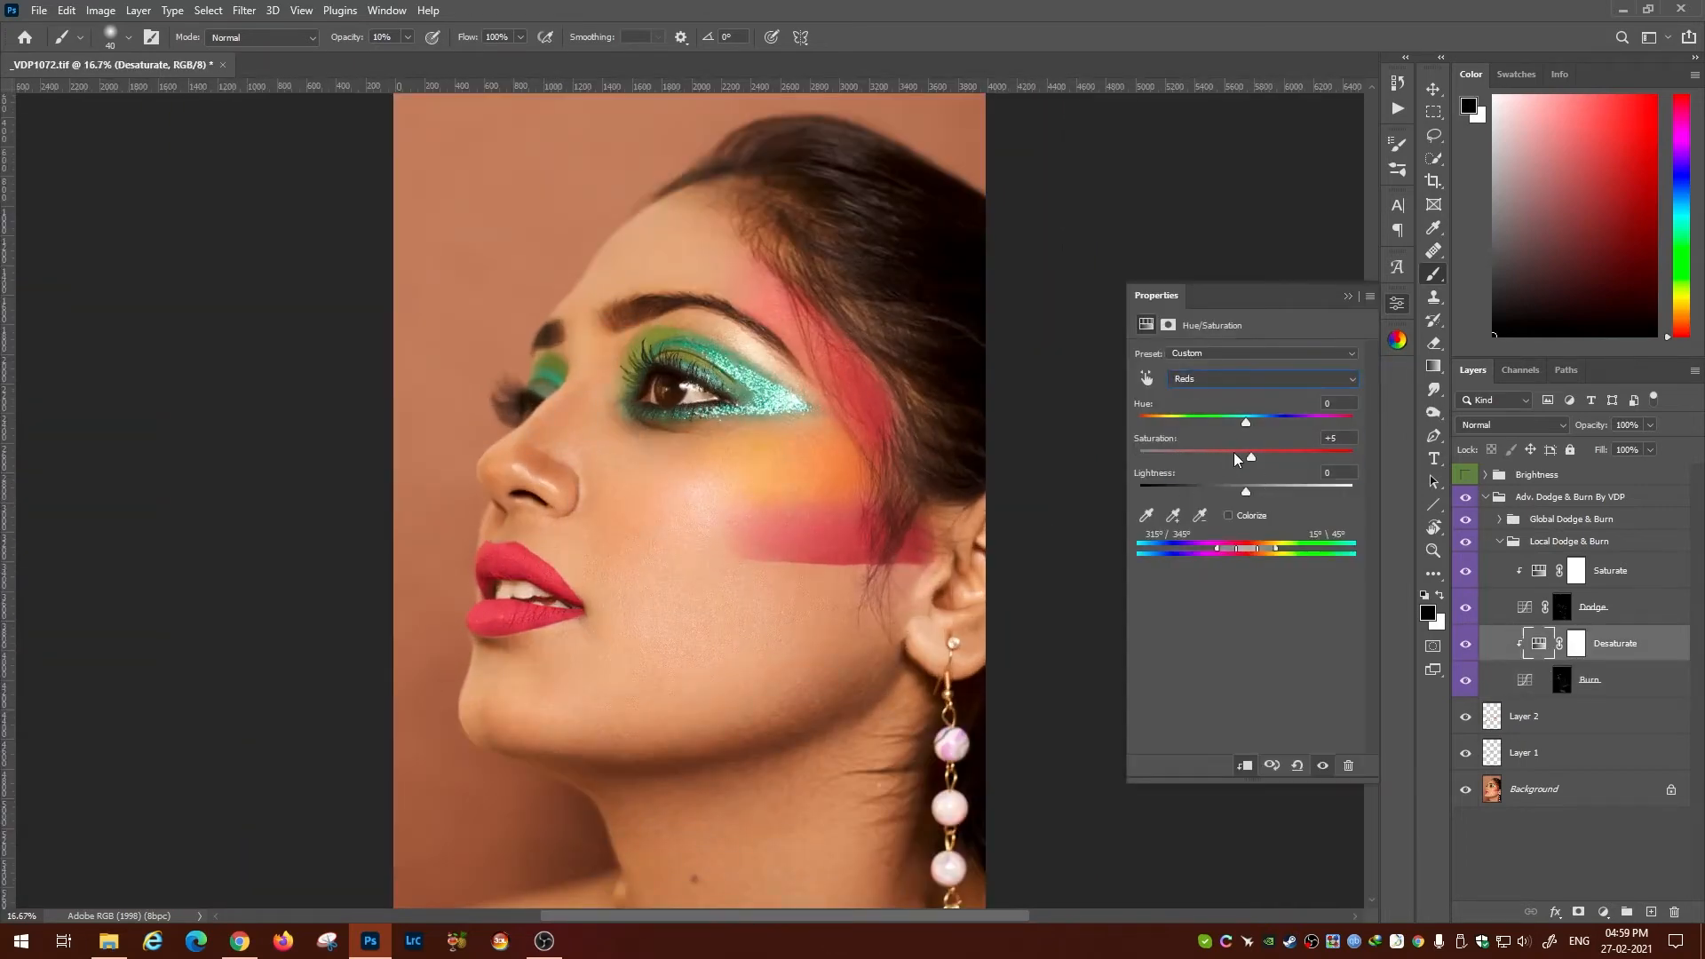
key("ctrl+plus")
key("ctrl+plus")
left_click_drag(539, 174, 601, 441)
left_click_drag(1251, 457, 1193, 457)
Invert the local Desaturate mask and paint the effect onto the near eyebrow with a white brush at 100% opacity.
left_click(1576, 643)
key("ctrl+i")
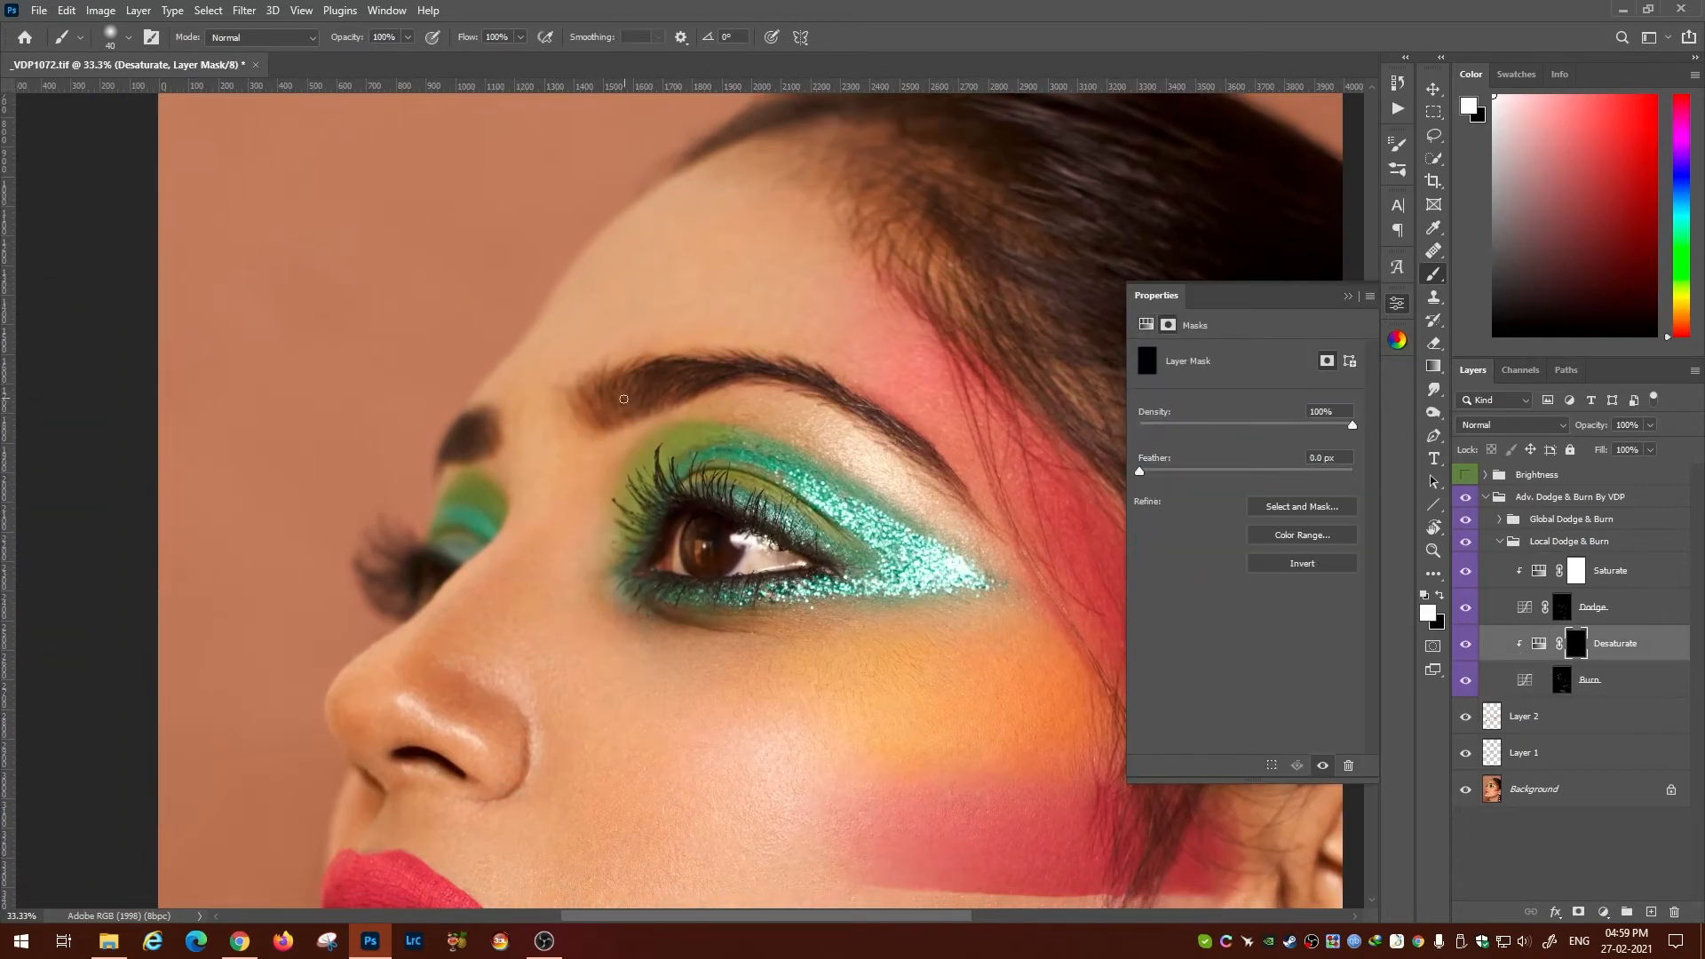
key("ctrl+minus")
key("ctrl+minus")
key("ctrl+minus")
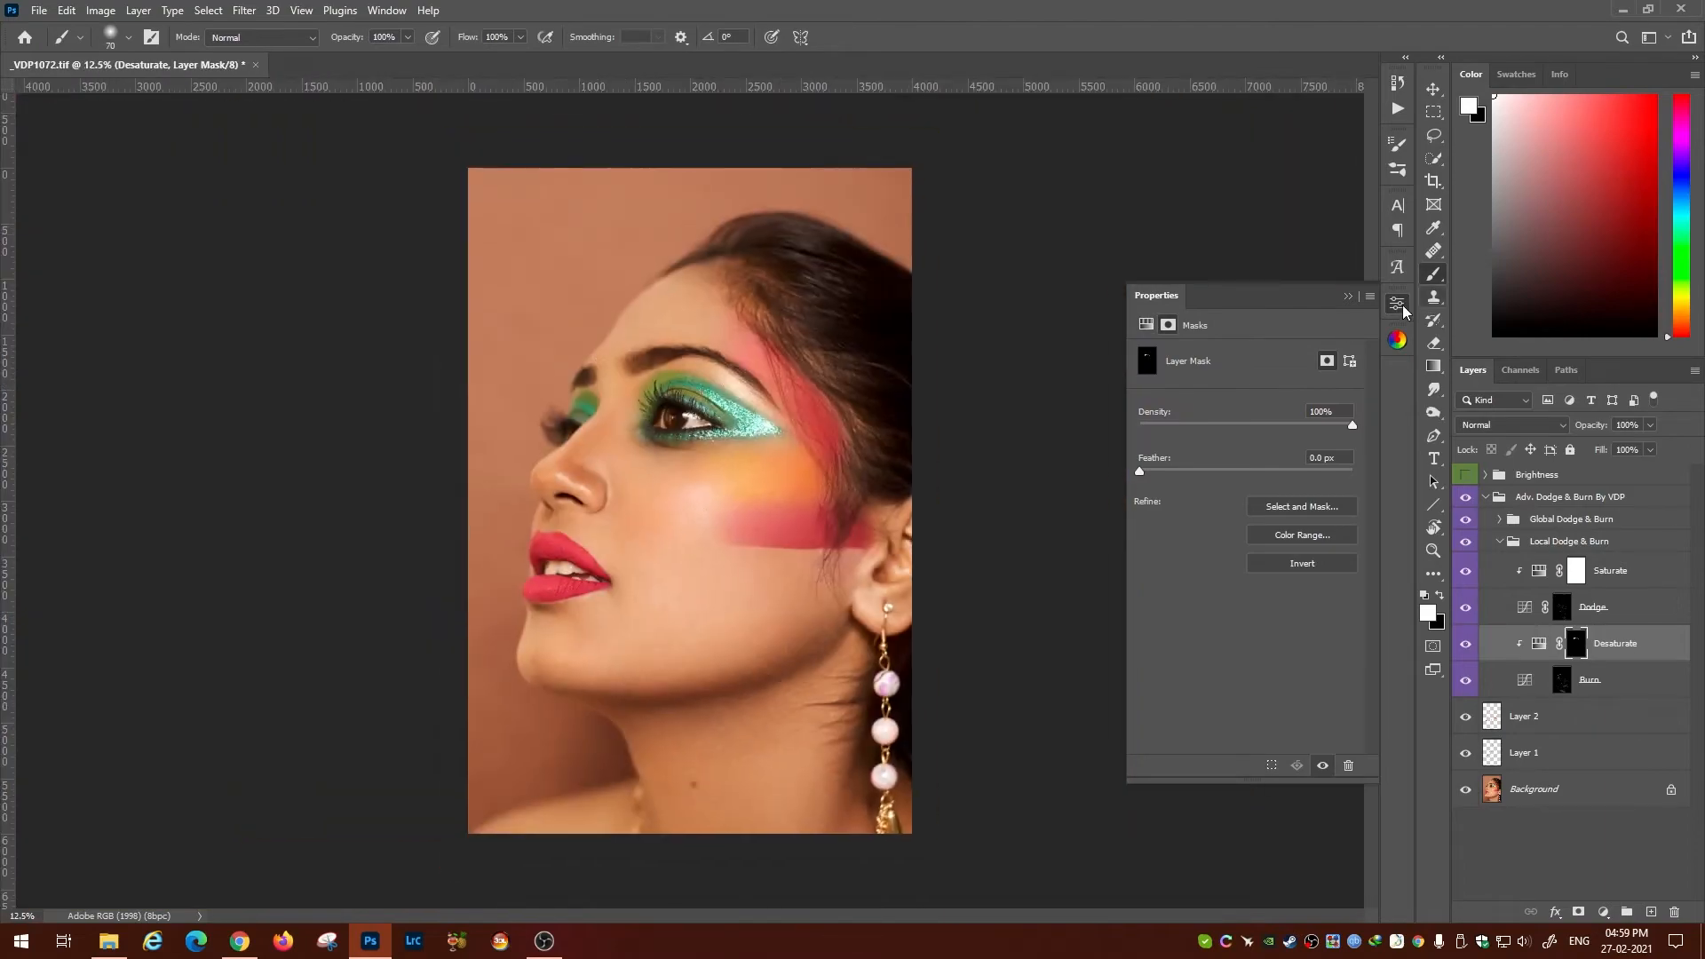
Brighten the near eye's white on both sides of the iris through the Clean Eye Whites mask with white at 100% opacity.
left_click(1546, 636)
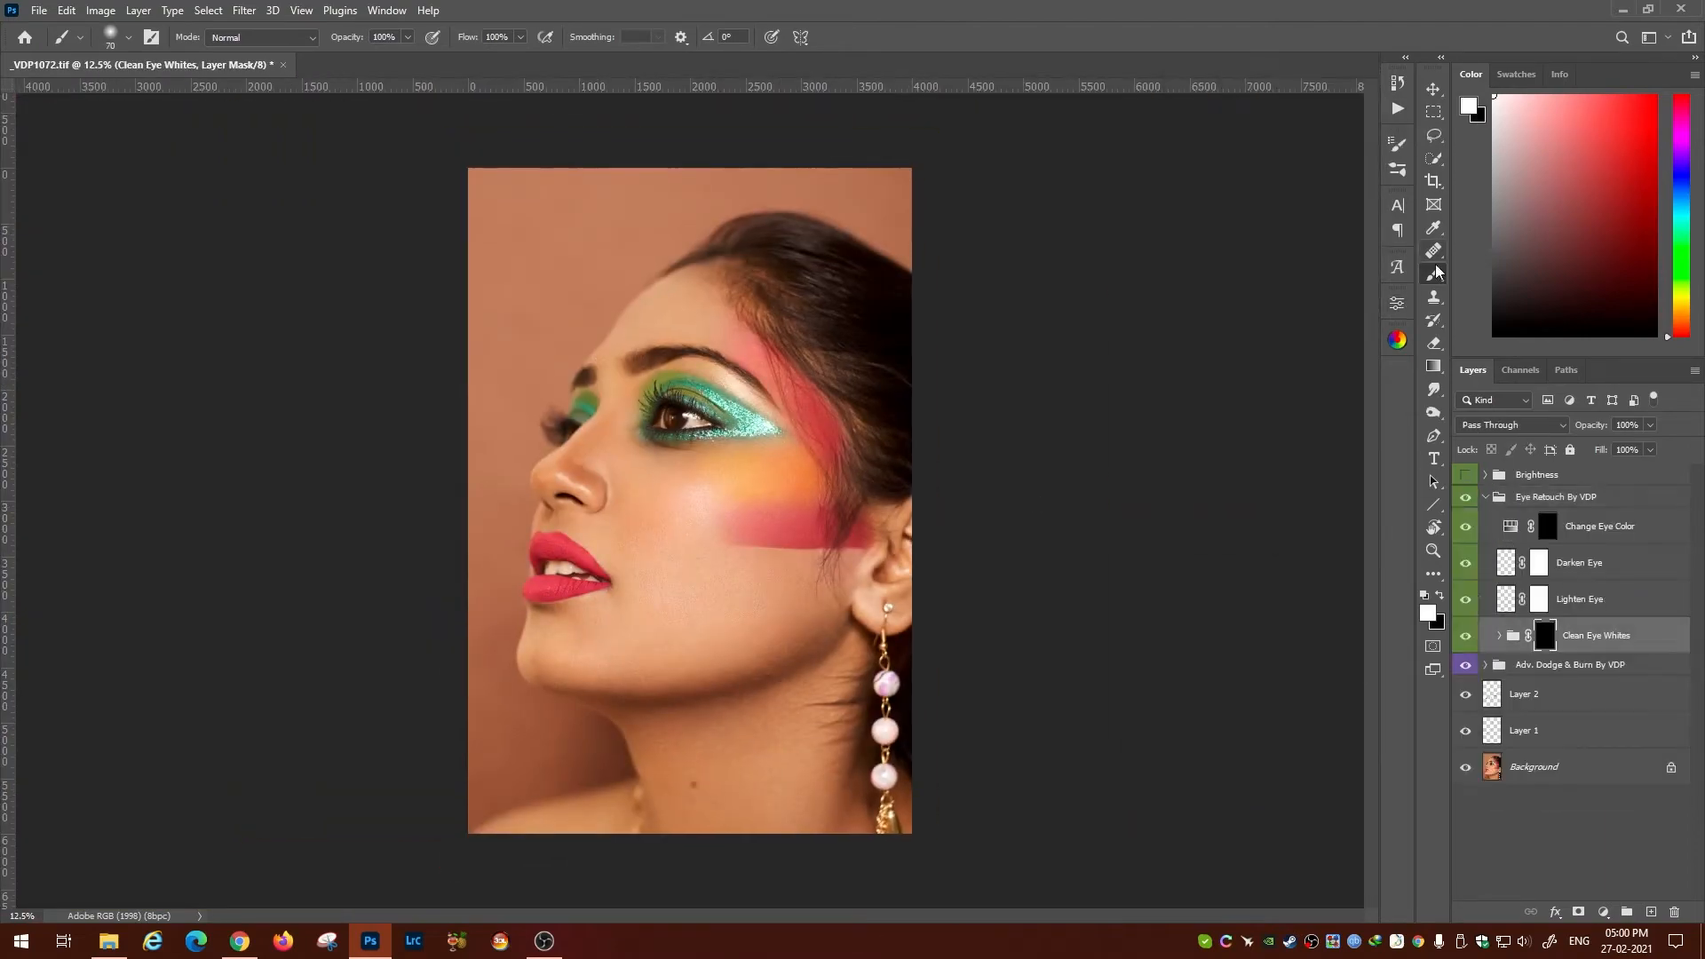
key("ctrl+plus")
key("ctrl+plus")
key("ctrl+plus")
key("ctrl+plus")
key("ctrl+plus")
key("ctrl+plus")
key("bracketleft")
key("bracketleft")
key("bracketleft")
key("bracketleft")
key("bracketleft")
left_click_drag(605, 551, 577, 577)
left_click_drag(358, 597, 361, 516)
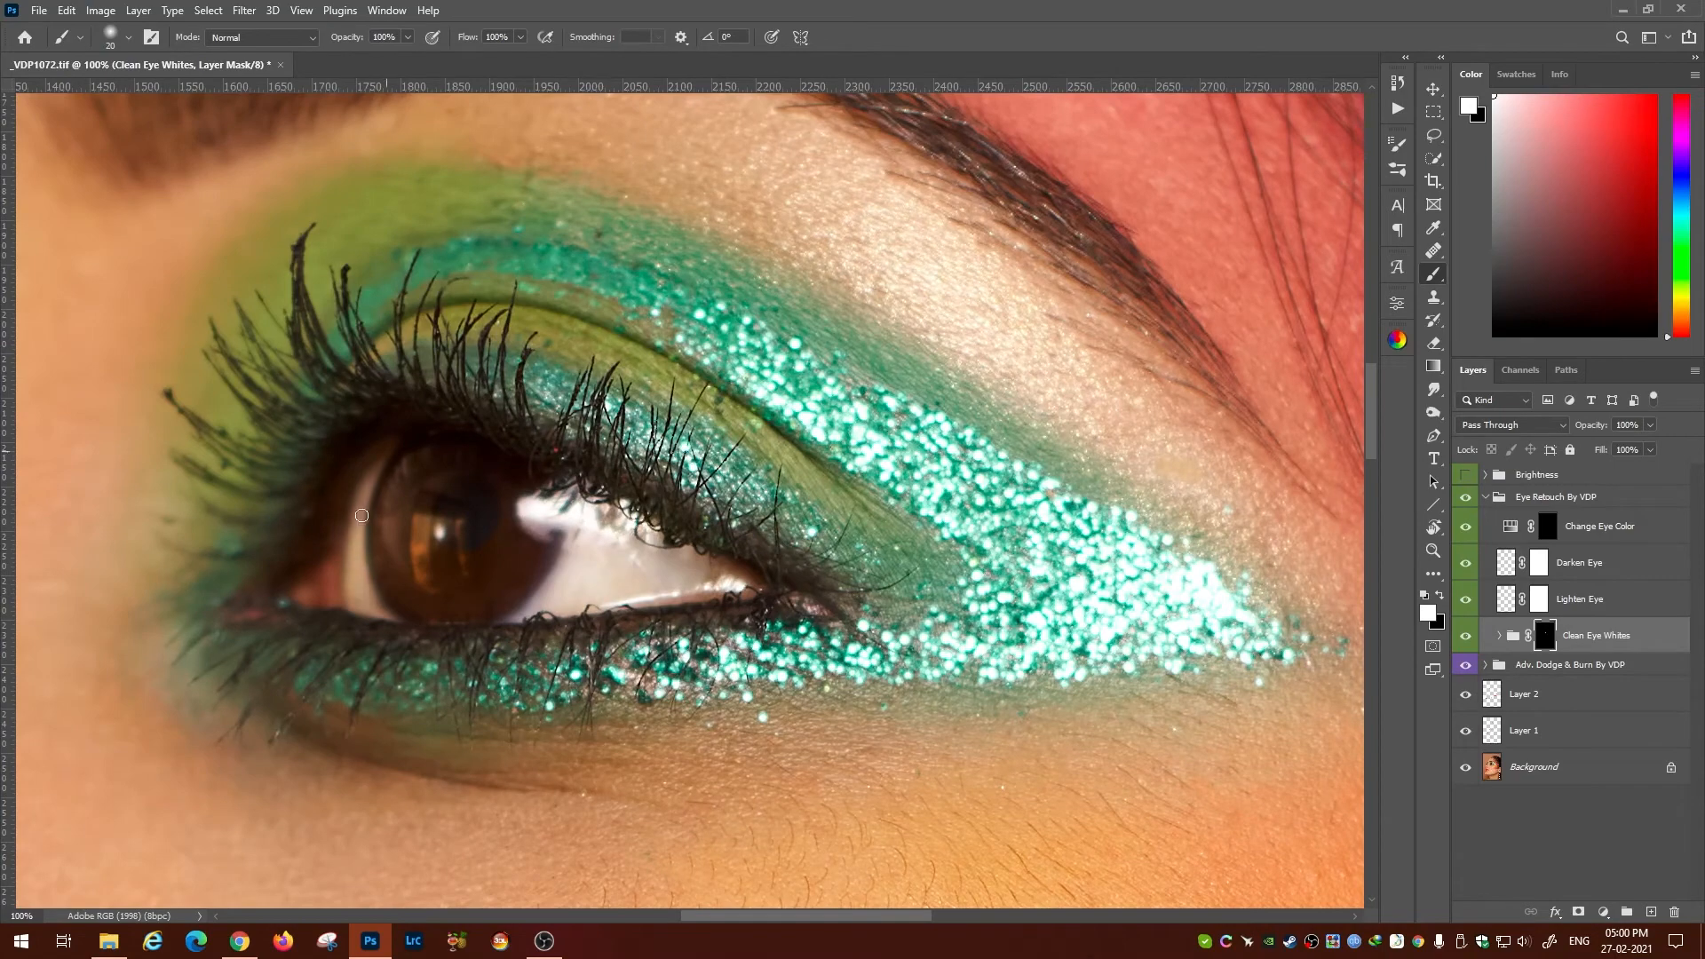
mouse_move(595, 544)
left_mouse_down()
mouse_move(571, 578)
mouse_move(597, 590)
mouse_move(616, 563)
left_mouse_up()
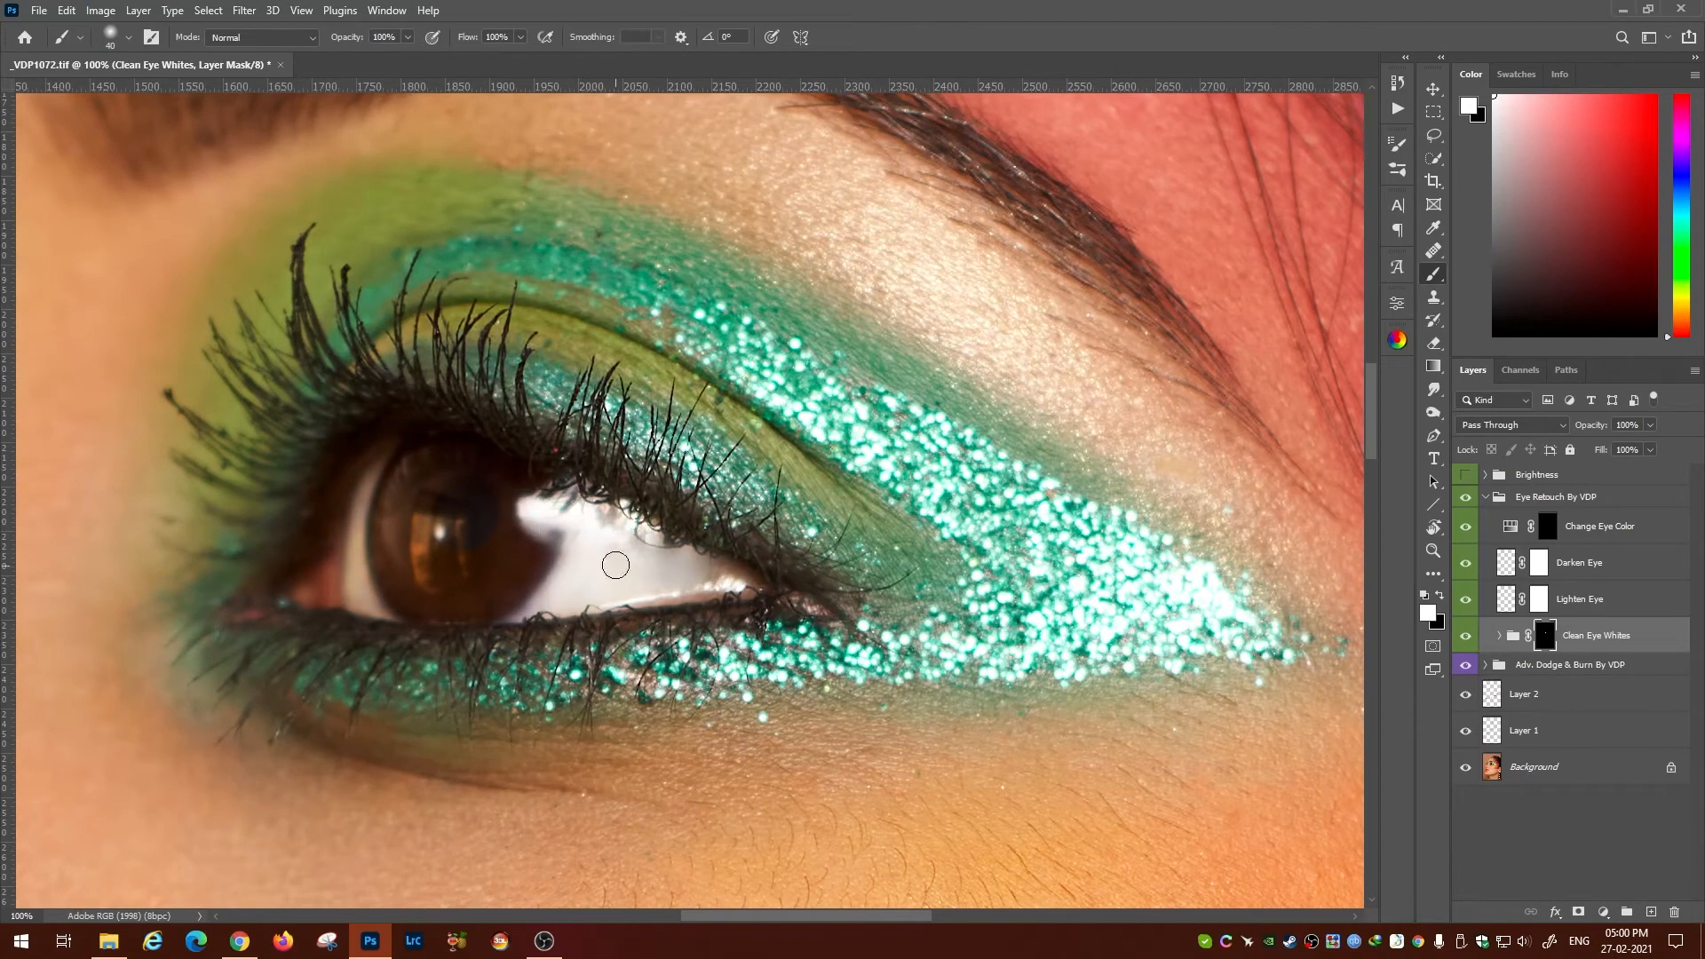
Try lightening the iris on the Lighten Eye layer with a smaller brush and undo the last stroke.
left_click_drag(386, 453, 703, 416)
key("bracketleft")
key("bracketleft")
key("bracketleft")
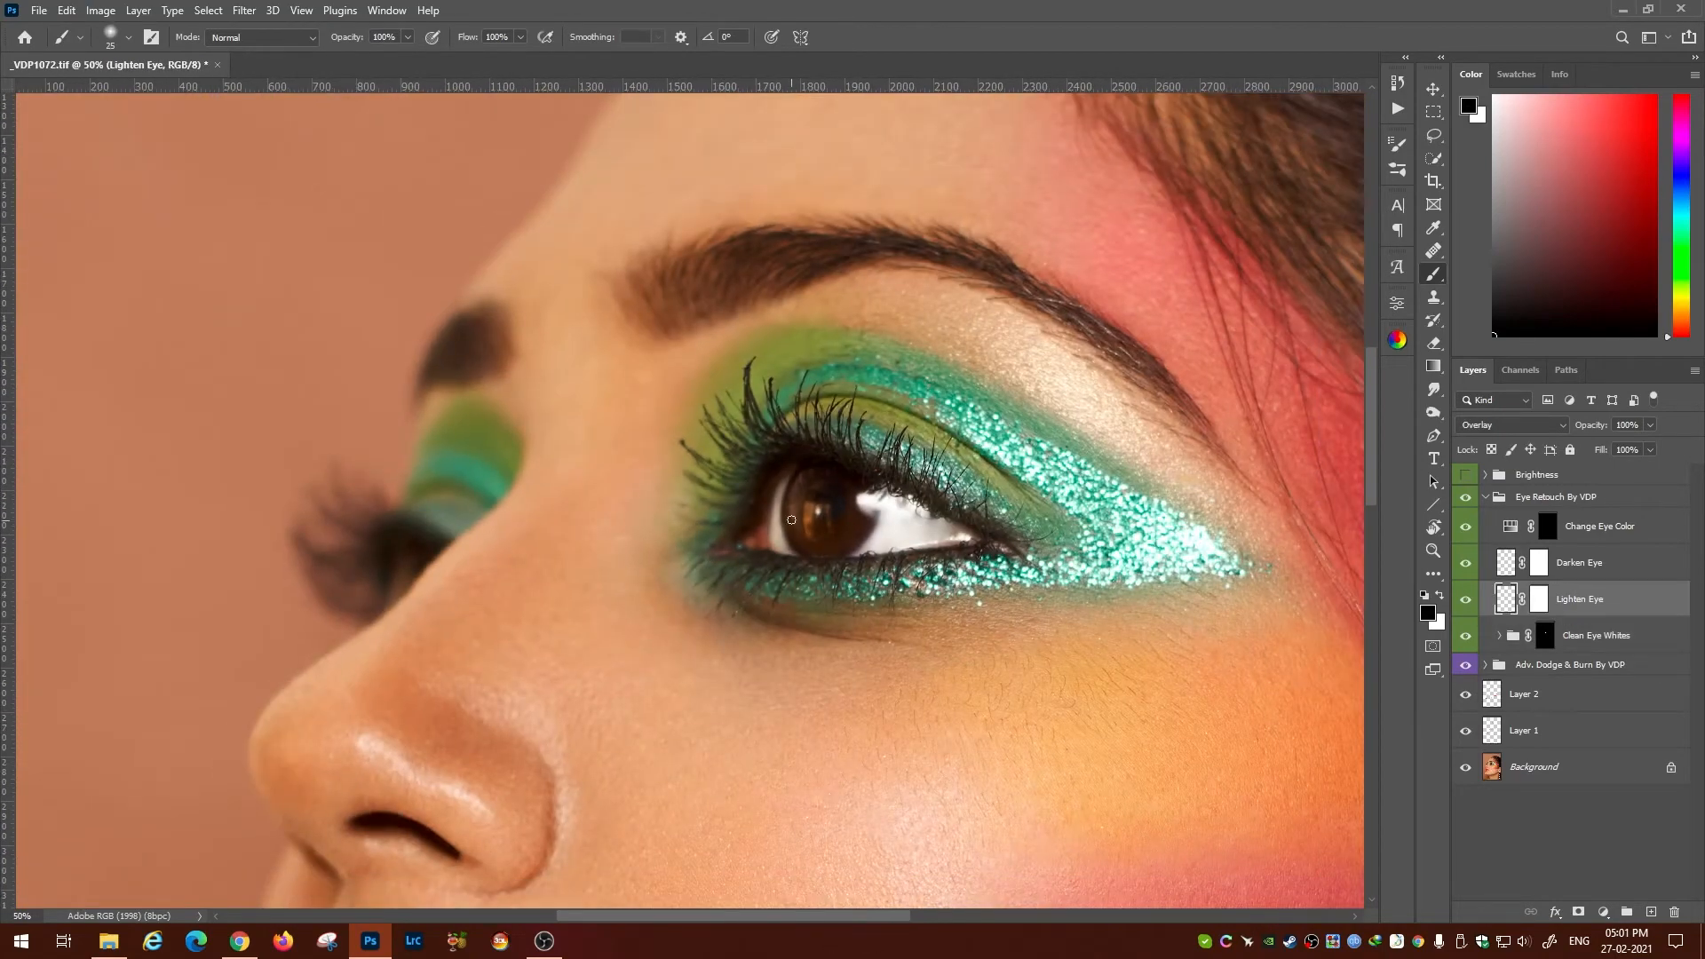
key("ctrl+z")
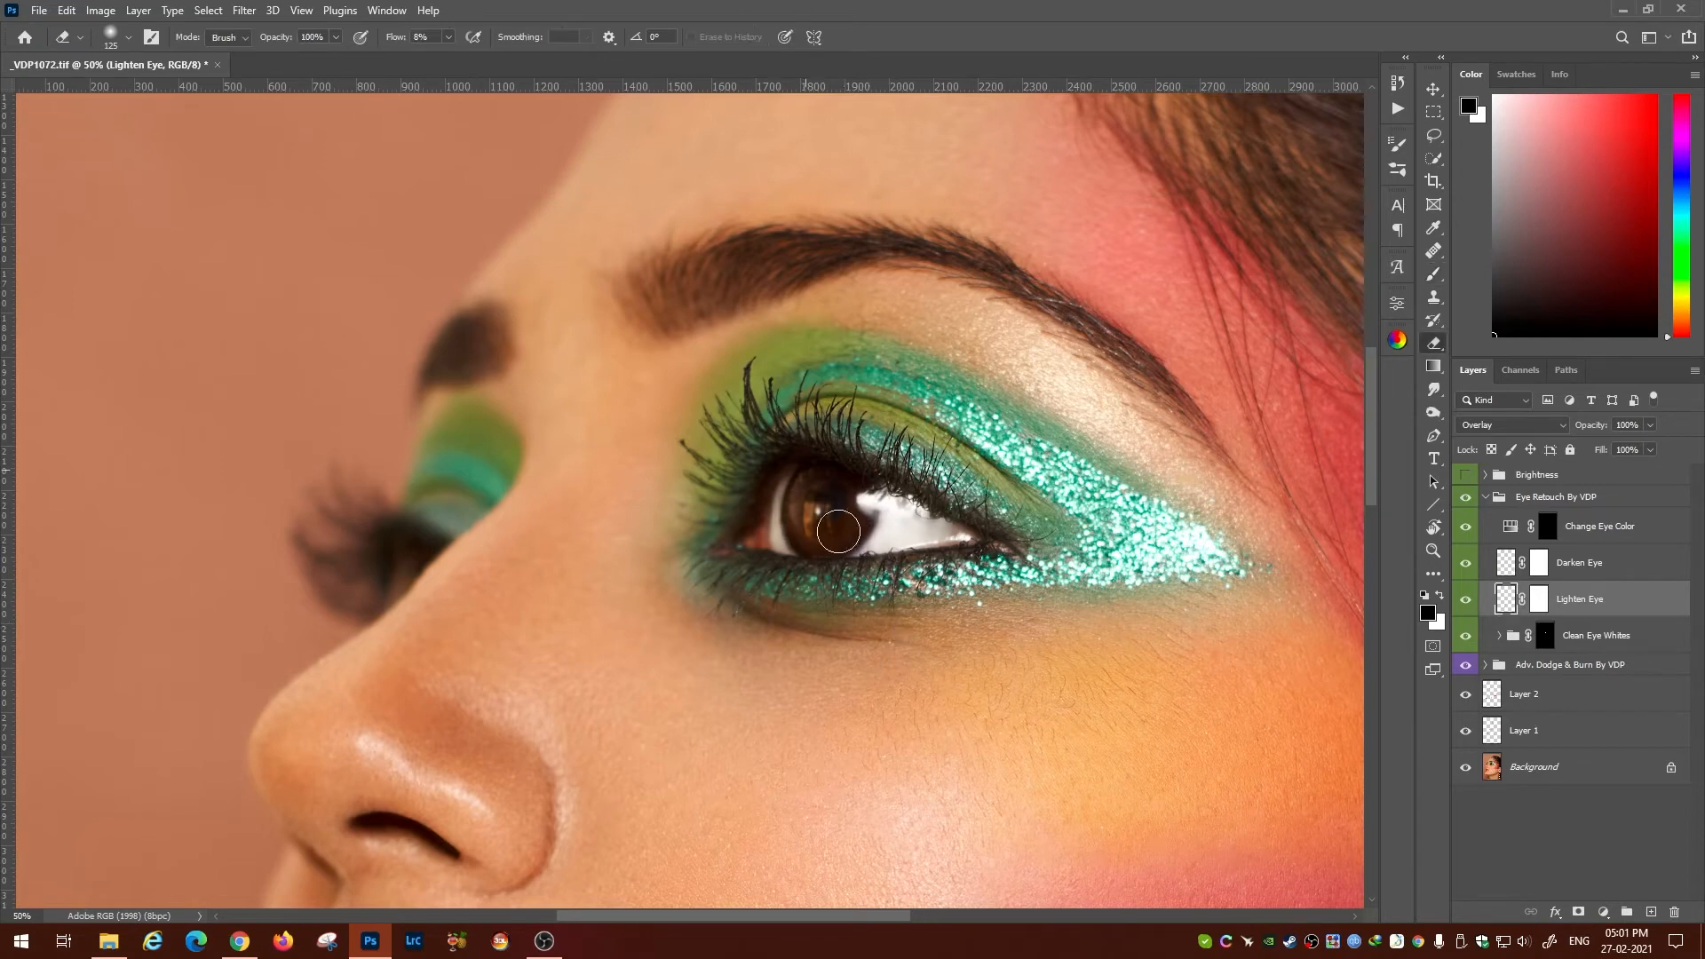
Darken the iris rim on the Darken Eye layer and brighten the iris on the Lighten Eye layer at 50% opacity.
key("alt+bracketright")
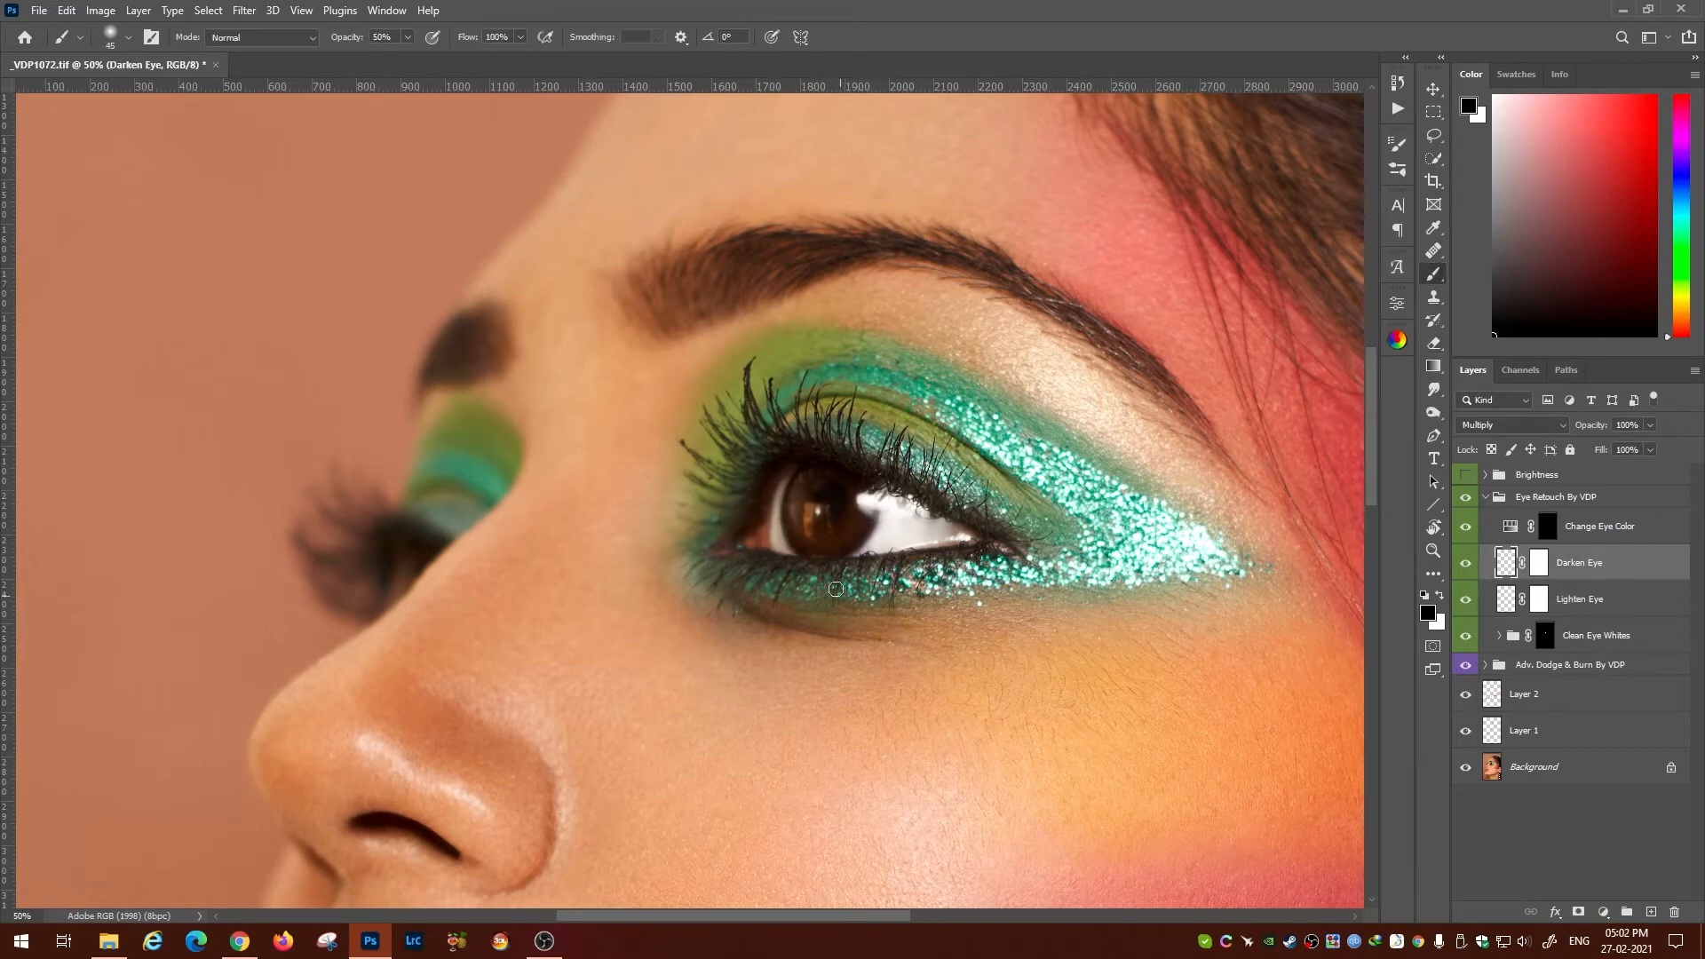
key("alt+bracketleft")
key("x")
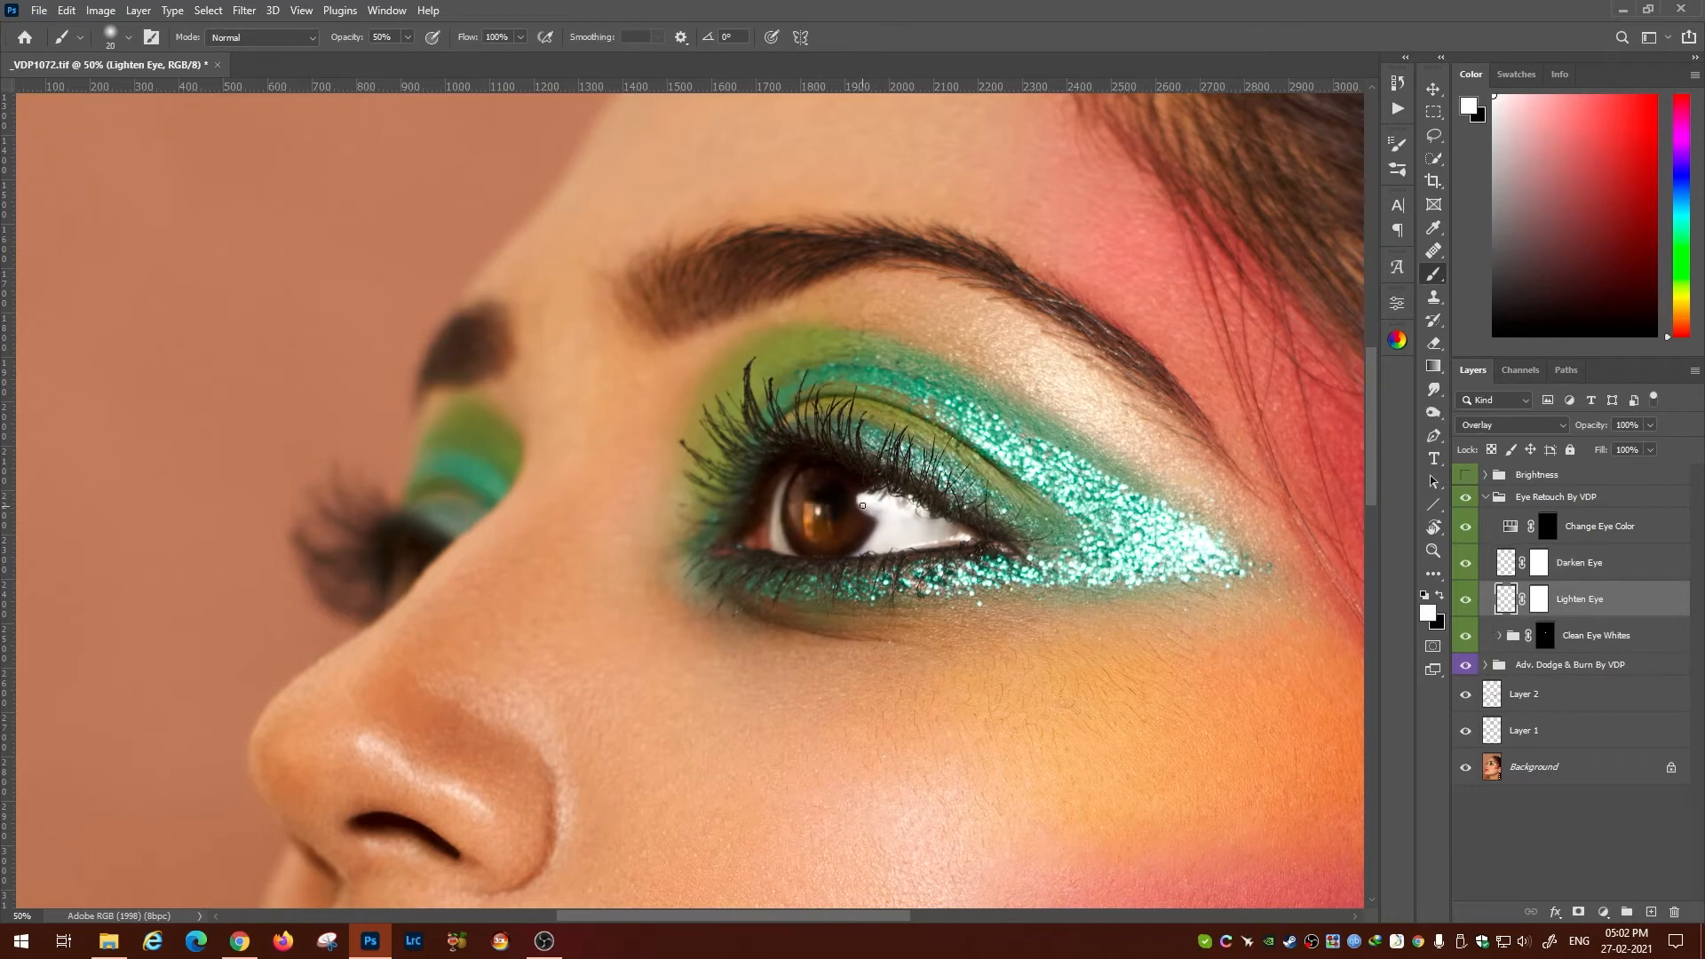
Refine the iris shading on the Darken Eye and Lighten Eye layers at 10% opacity and compare without the Eye Retouch group.
key("alt+bracketright")
key("x")
key("1")
key("alt+bracketleft")
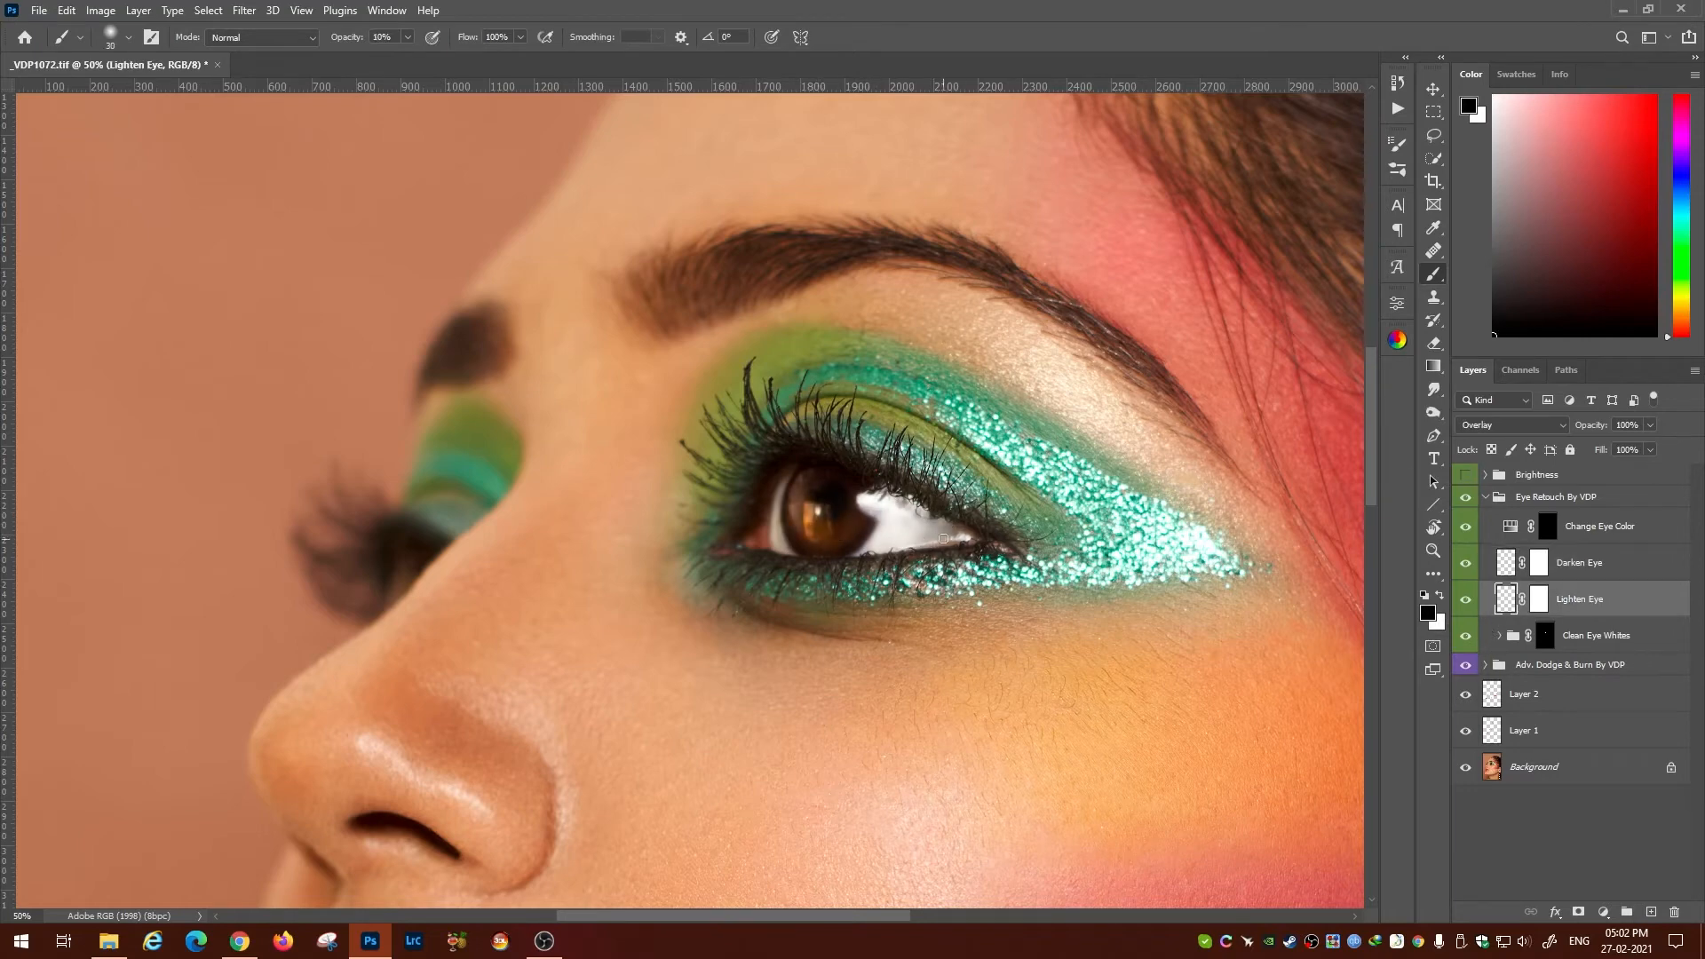
key("x")
key("ctrl+minus")
left_click(1467, 498)
left_click(1466, 498)
key("ctrl+minus")
key("ctrl+minus")
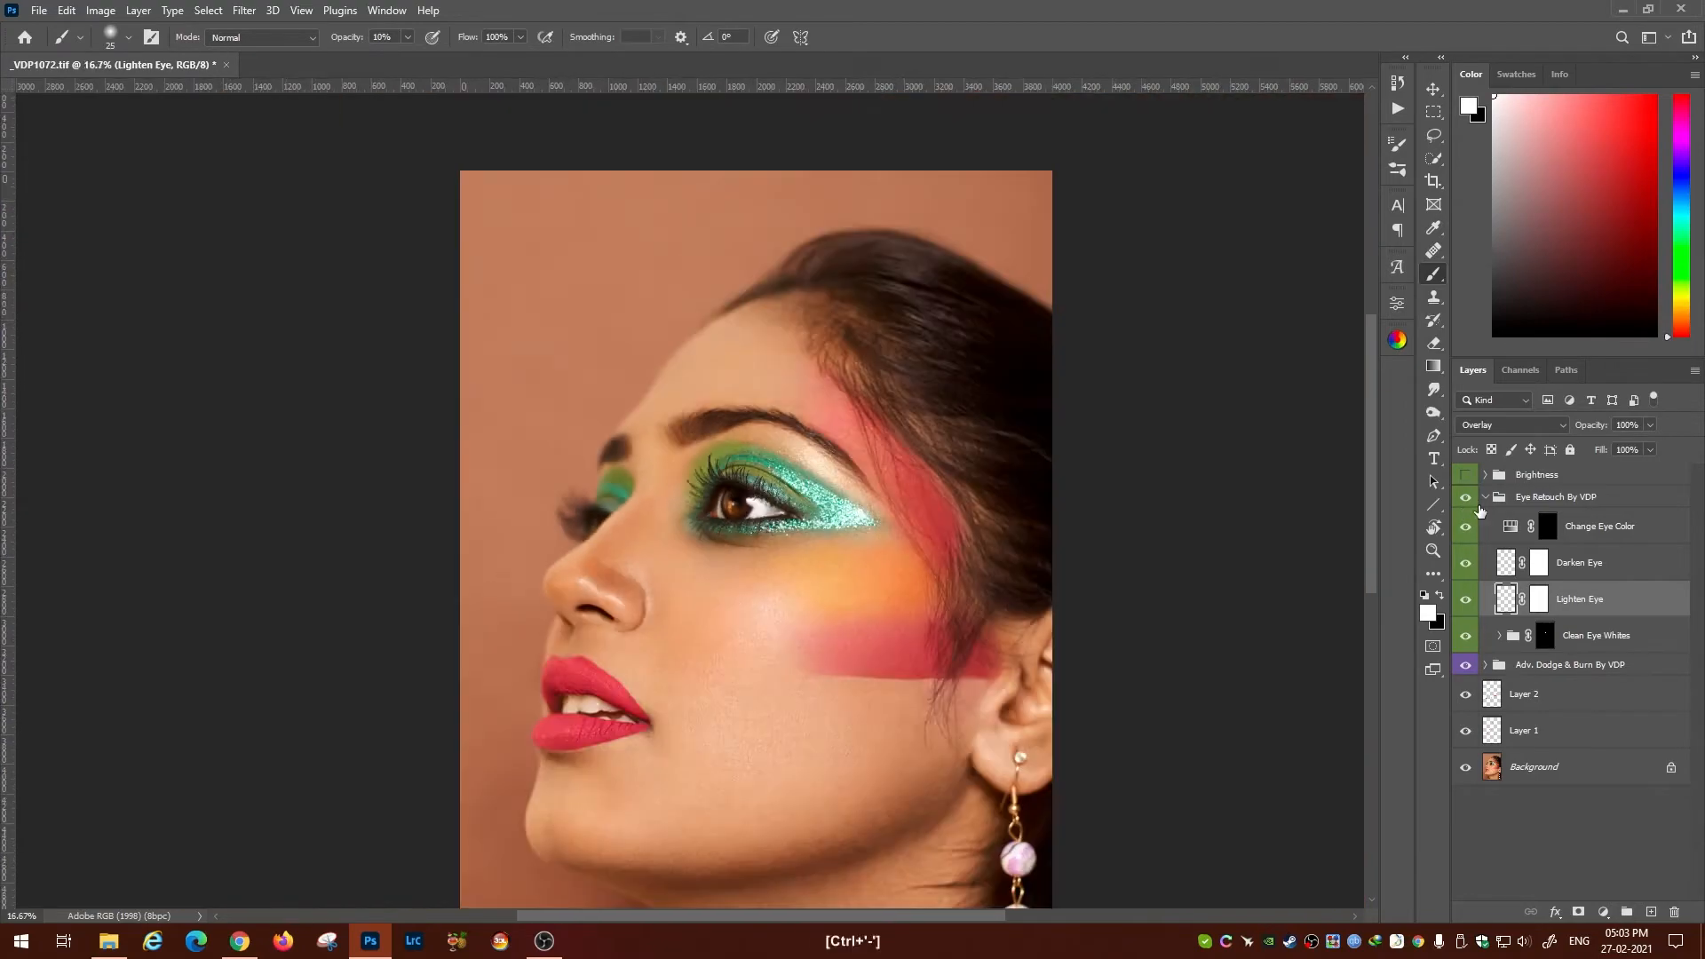
Clean the lower edge of the iris on Layer 2 with a 35 px Clone Stamp in Darken mode at 19% opacity.
key("ctrl+plus")
key("ctrl+plus")
key("ctrl+plus")
left_click(1495, 693)
key("x")
key("s")
key("1")
key("9")
key("bracketright")
key("bracketright")
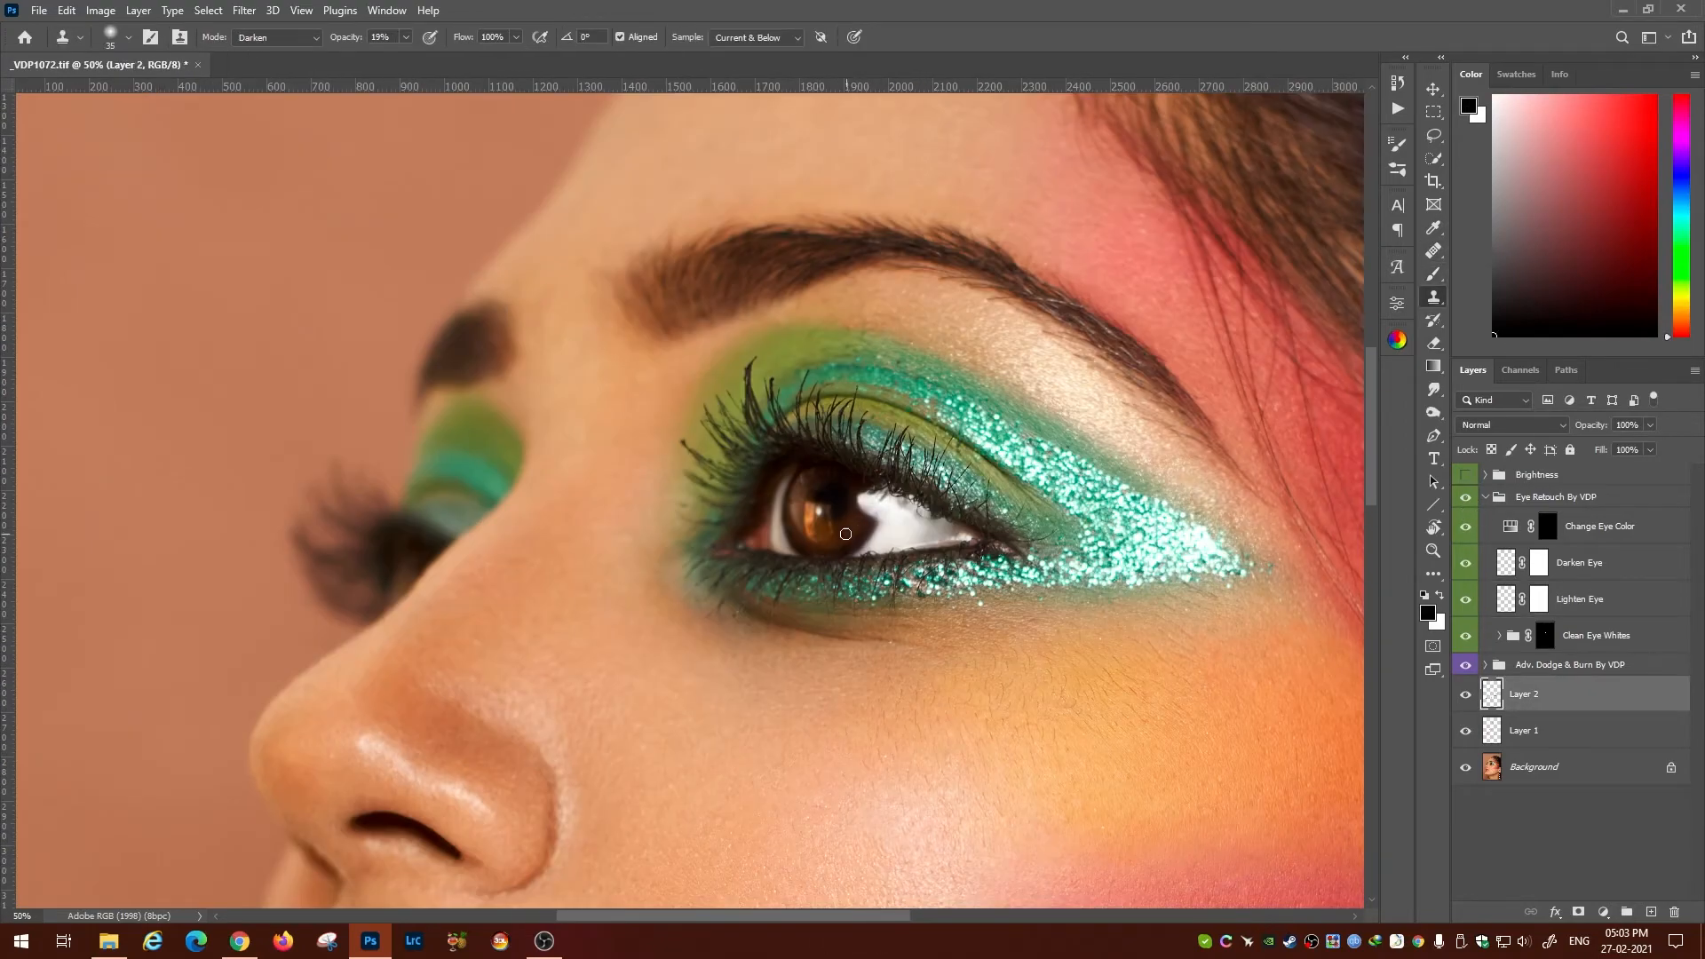
Reduce the iris brightening on the Lighten Eye layer with the Eraser at 8% flow.
left_click(1485, 497)
key("ctrl+minus")
key("ctrl+minus")
key("ctrl+minus")
key("ctrl+minus")
key("ctrl+plus")
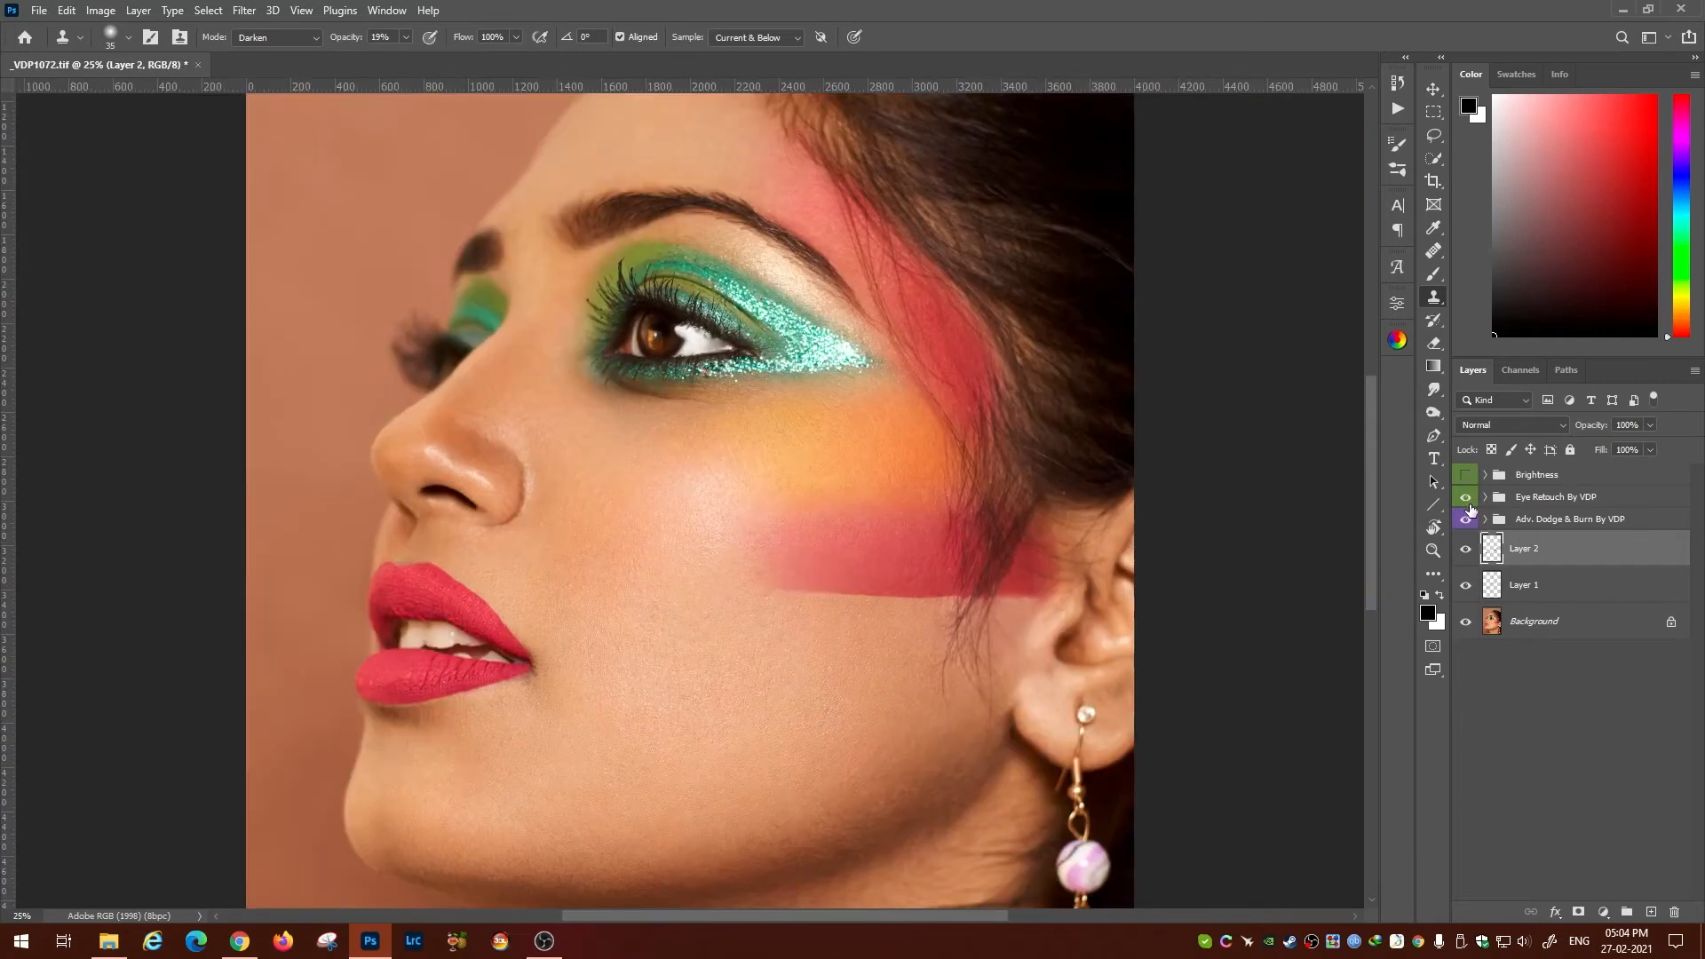
left_click(1485, 498)
left_click(1491, 589)
key("e")
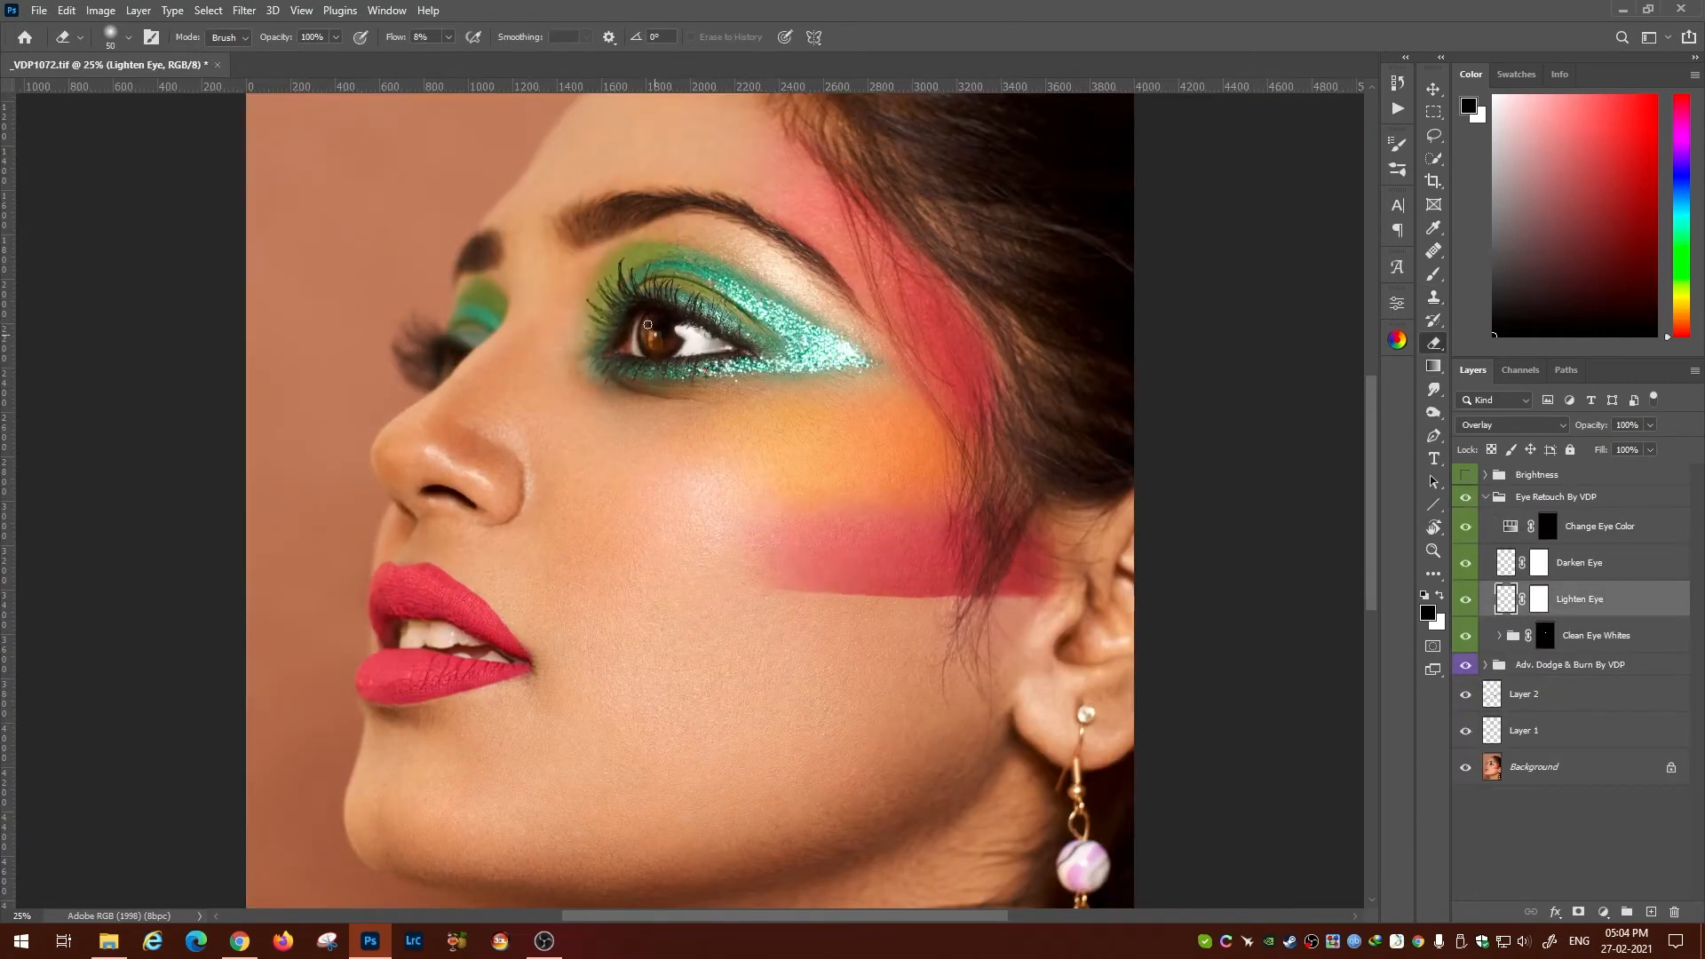
Rework the iris contrast on the Darken Eye and Lighten Eye layers with black and white brush strokes.
key("ctrl+plus")
key("alt+bracketright")
key("b")
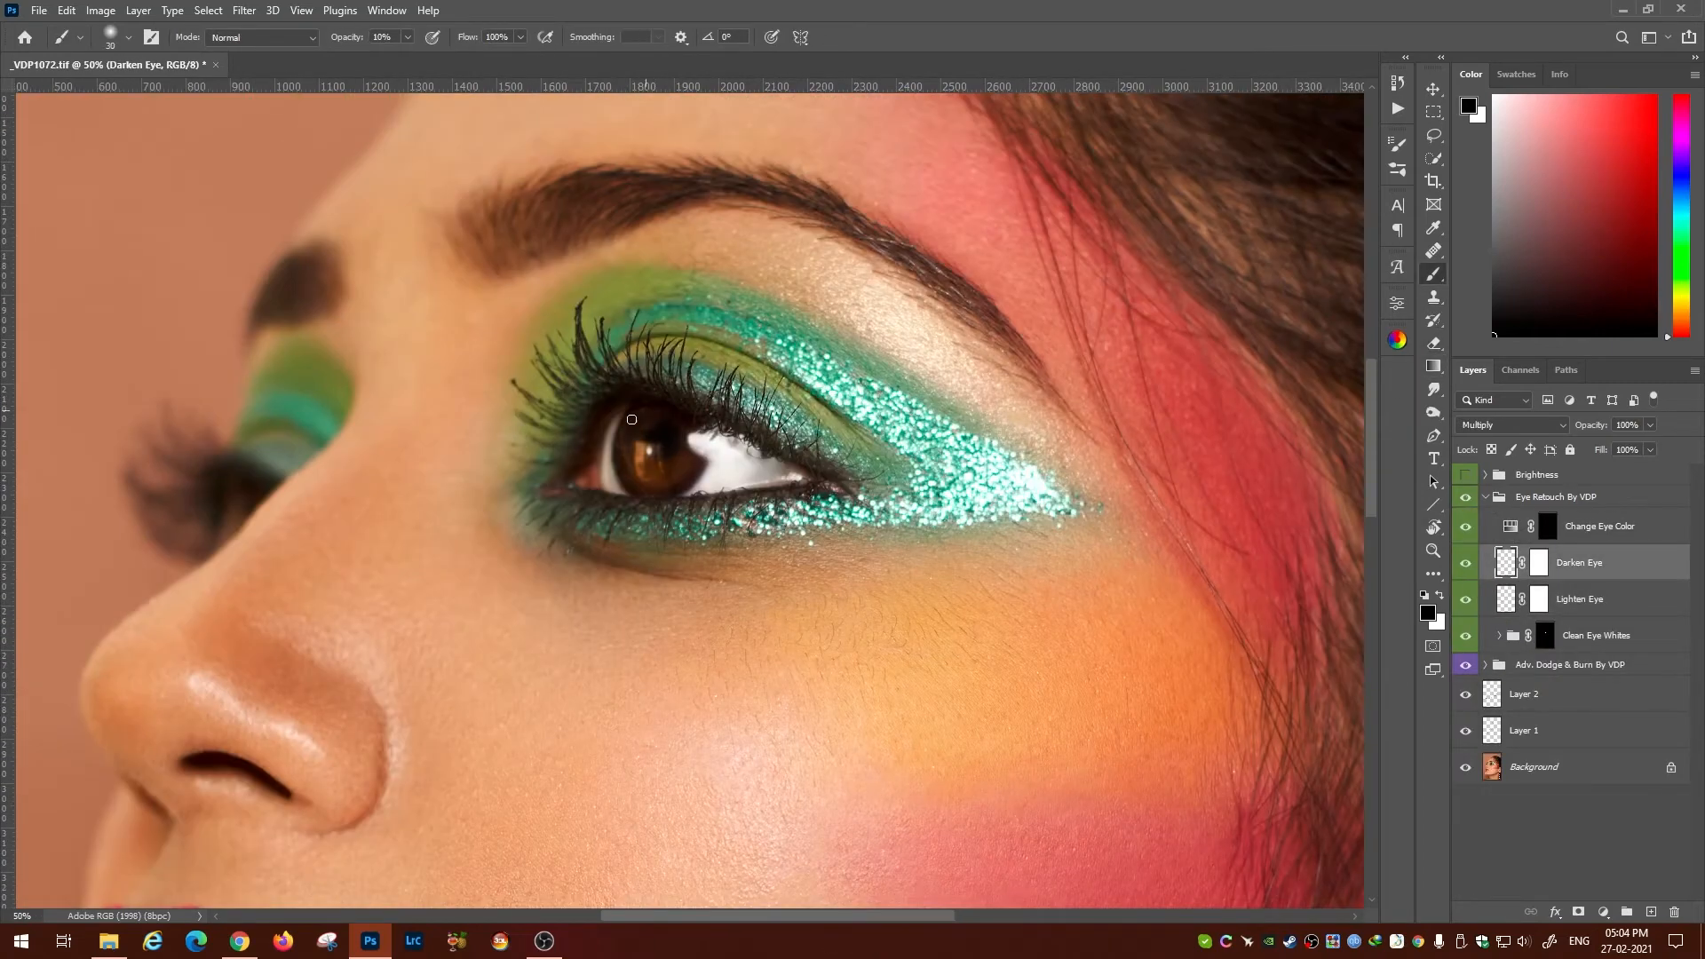
key("x")
key("alt+bracketleft")
key("x")
key("alt+bracketright")
Compare the eyes without the Eye Retouch By VDP group, delete it, and run its action again for a fresh group.
key("ctrl+minus")
key("ctrl+minus")
key("ctrl+minus")
left_click(1466, 497)
left_click(1466, 498)
left_click(1466, 497)
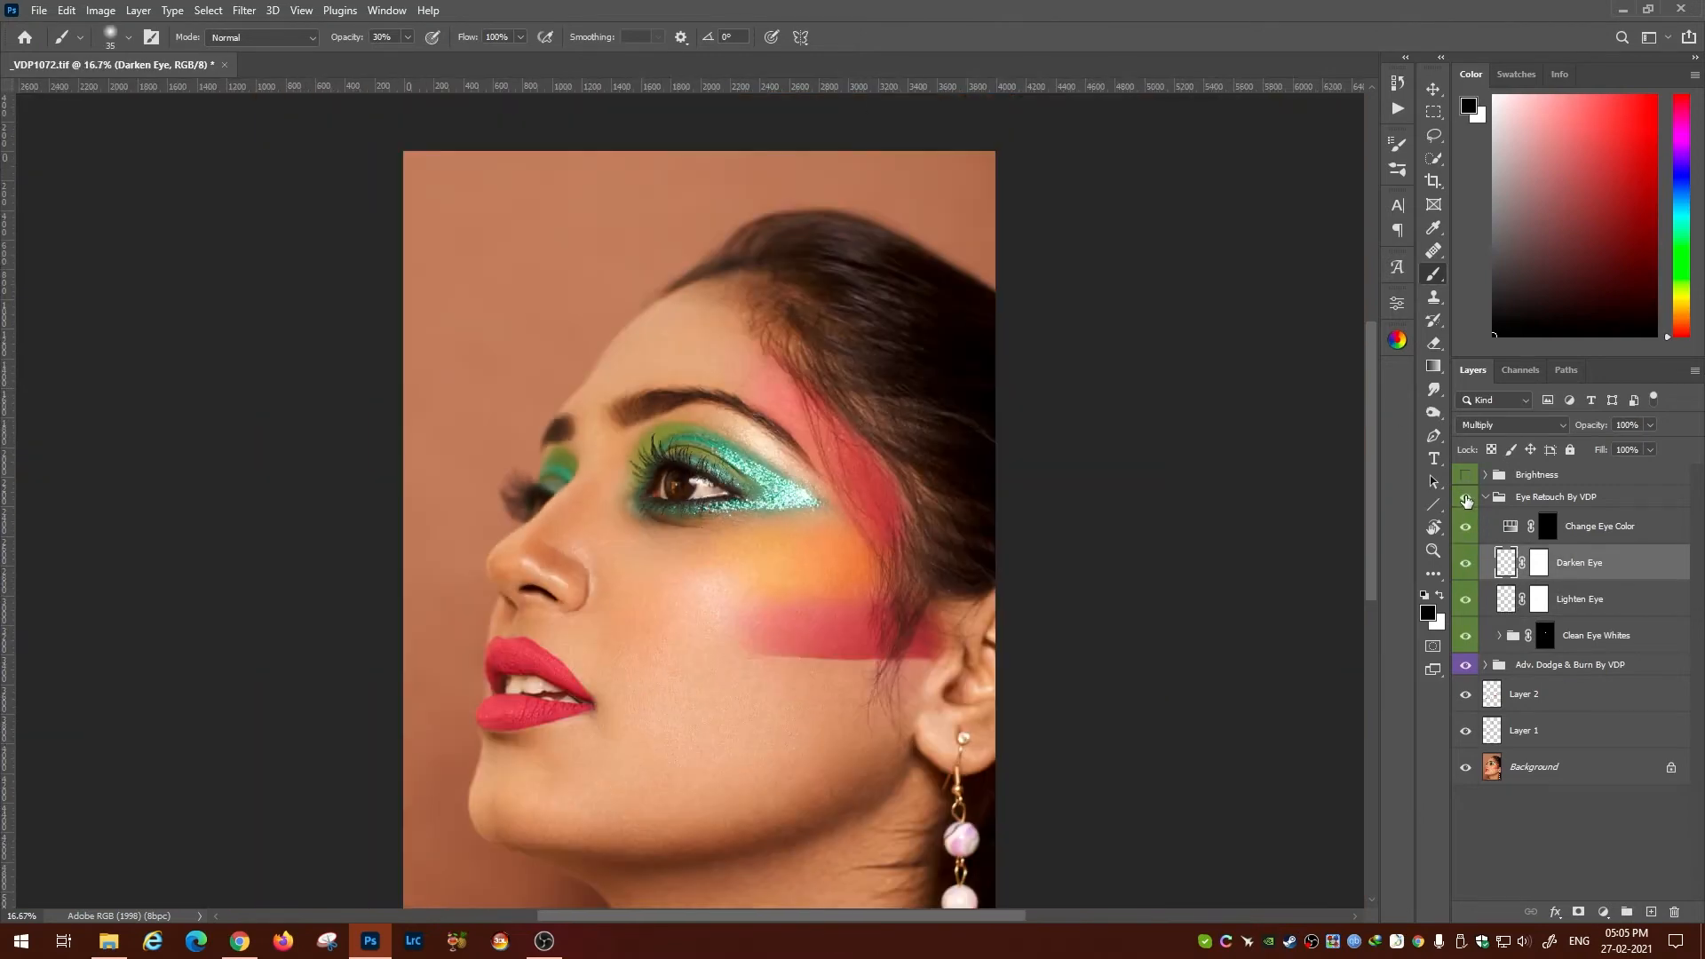
left_click(1556, 497)
key("Delete")
left_click(1398, 109)
left_click(1272, 531)
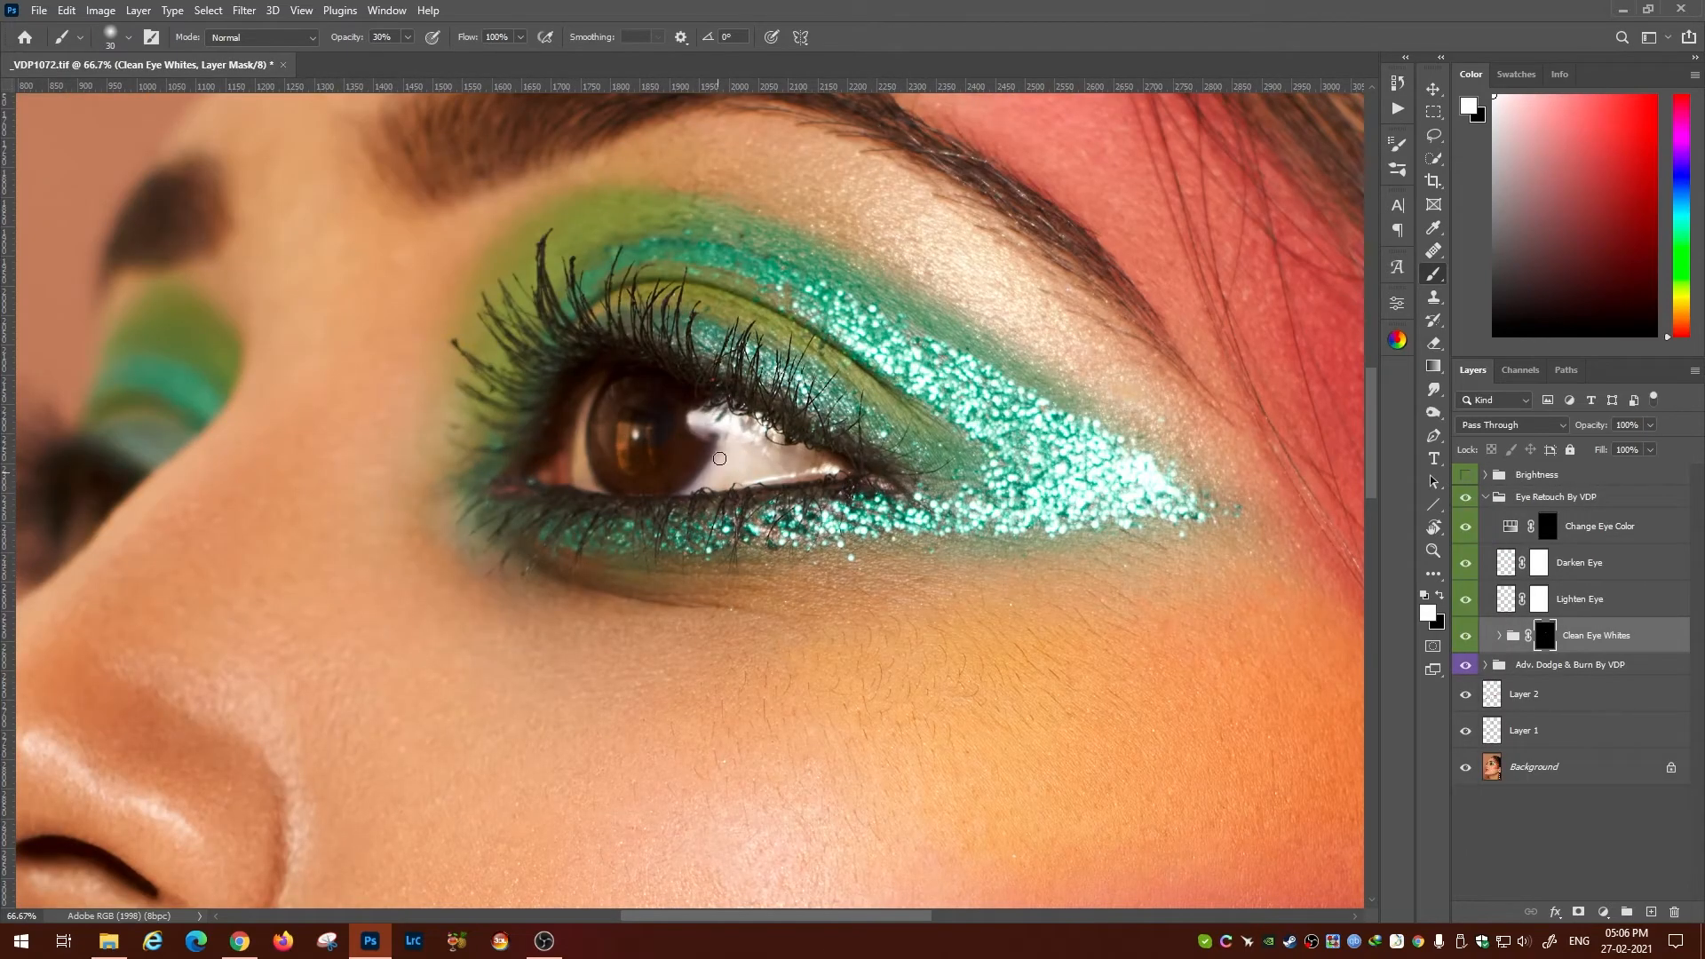
Brighten the near eye's white through the Clean Eye Whites mask and darken the iris rim on Darken Eye at 30% opacity.
left_click_drag(719, 458, 760, 455)
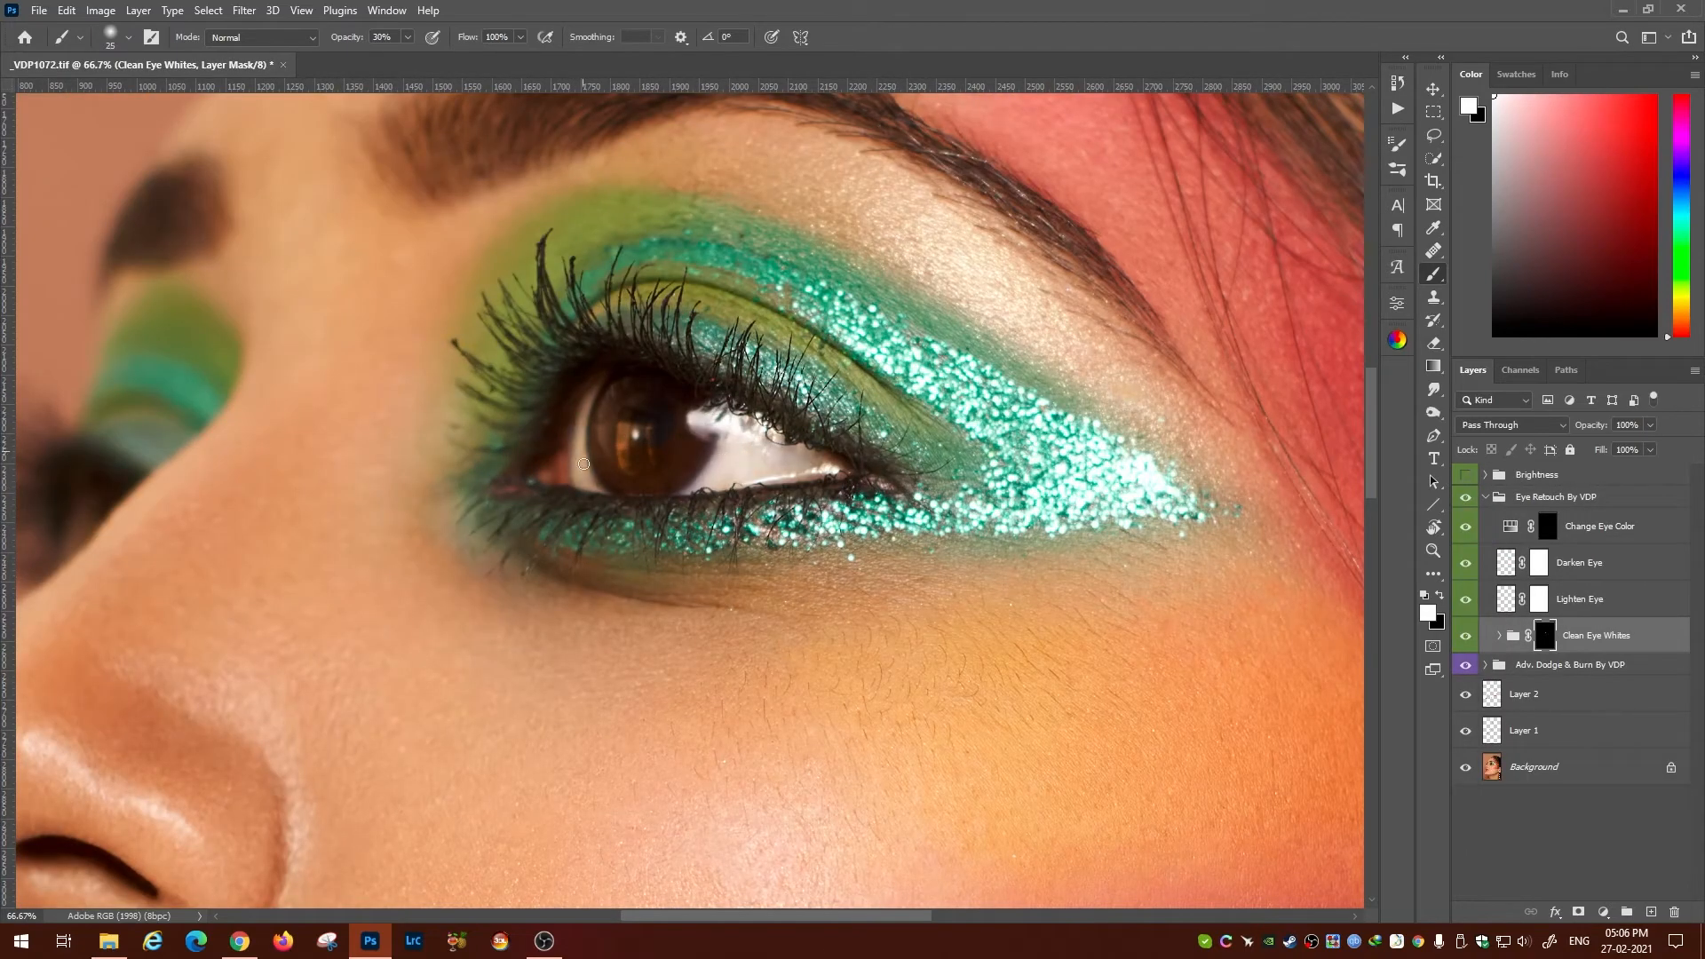
left_click(1508, 565)
key("bracketleft")
key("bracketleft")
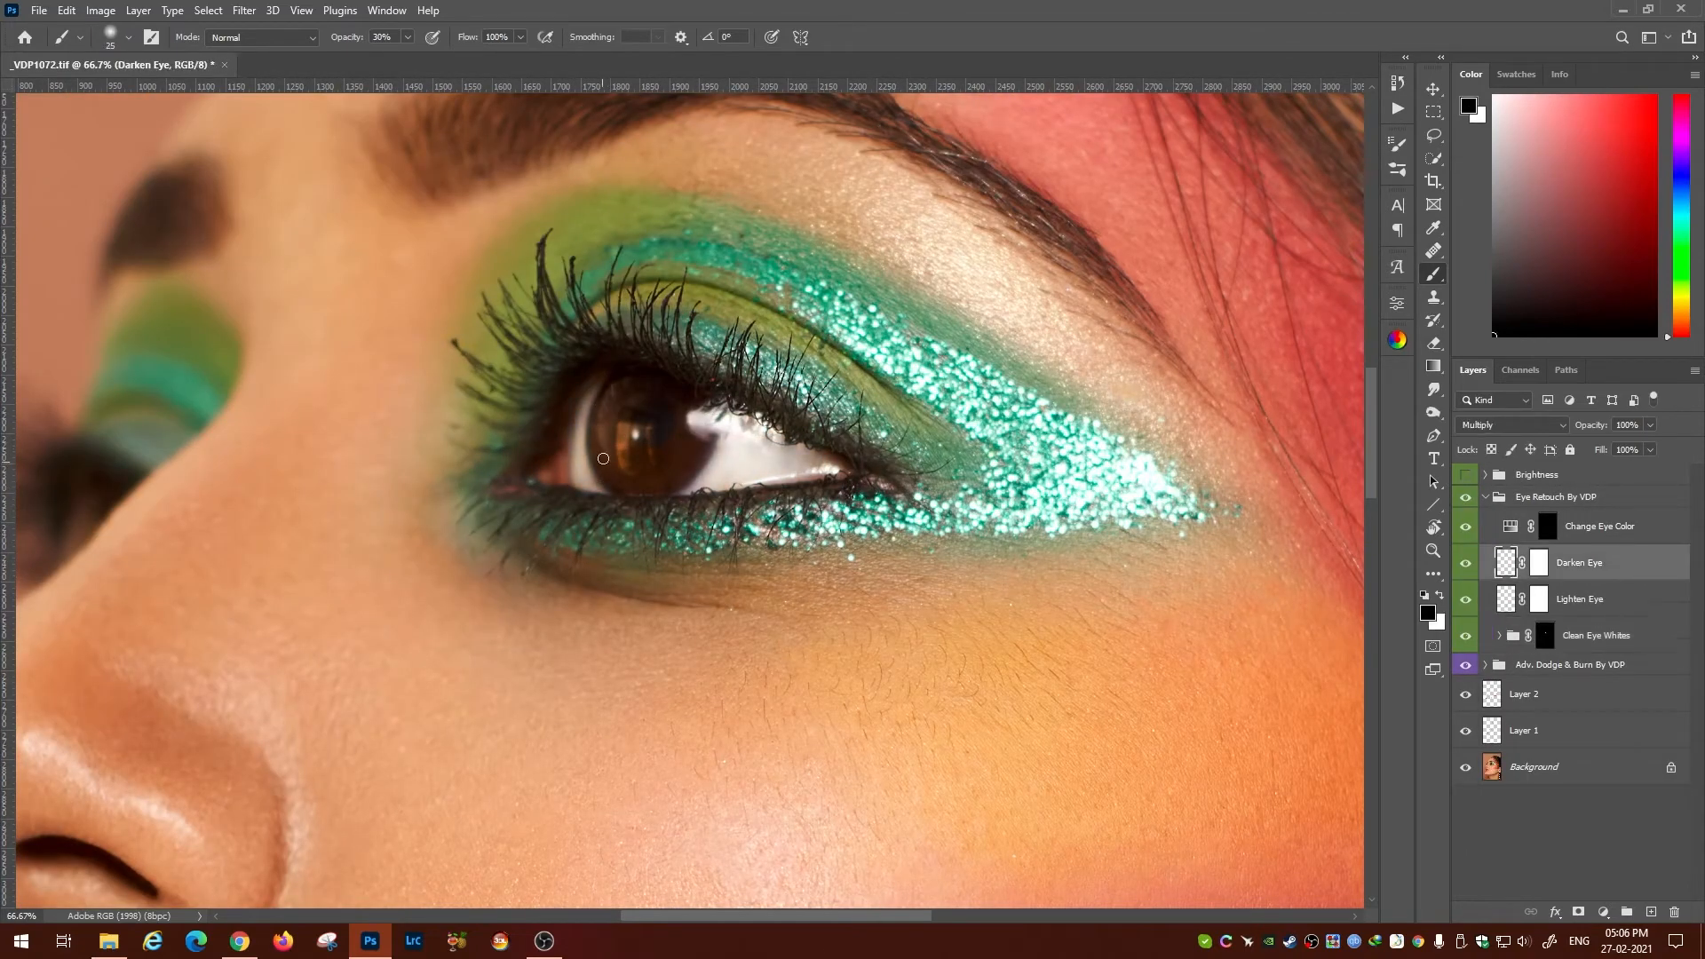
left_click_drag(603, 459, 696, 468)
Brighten the iris on the Lighten Eye layer and darken the outer eye white on the Darken Eye layer at 30% opacity.
key("alt+bracketleft")
key("x")
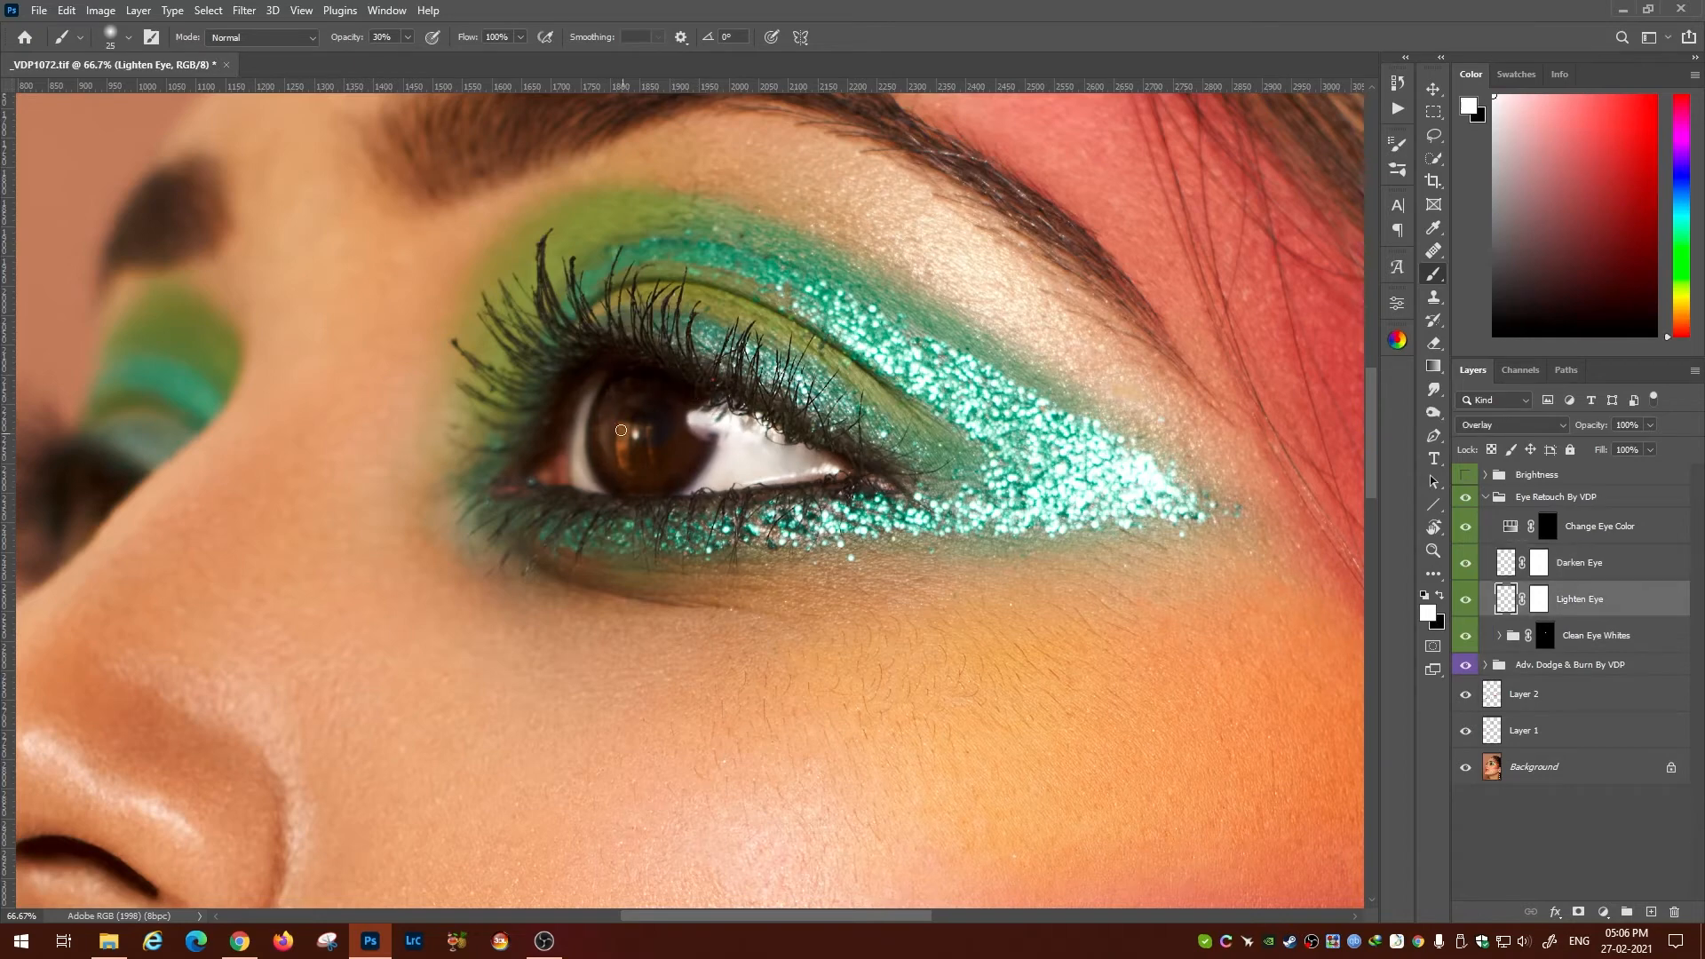
left_click_drag(679, 446, 714, 428)
left_click(1507, 563)
key("x")
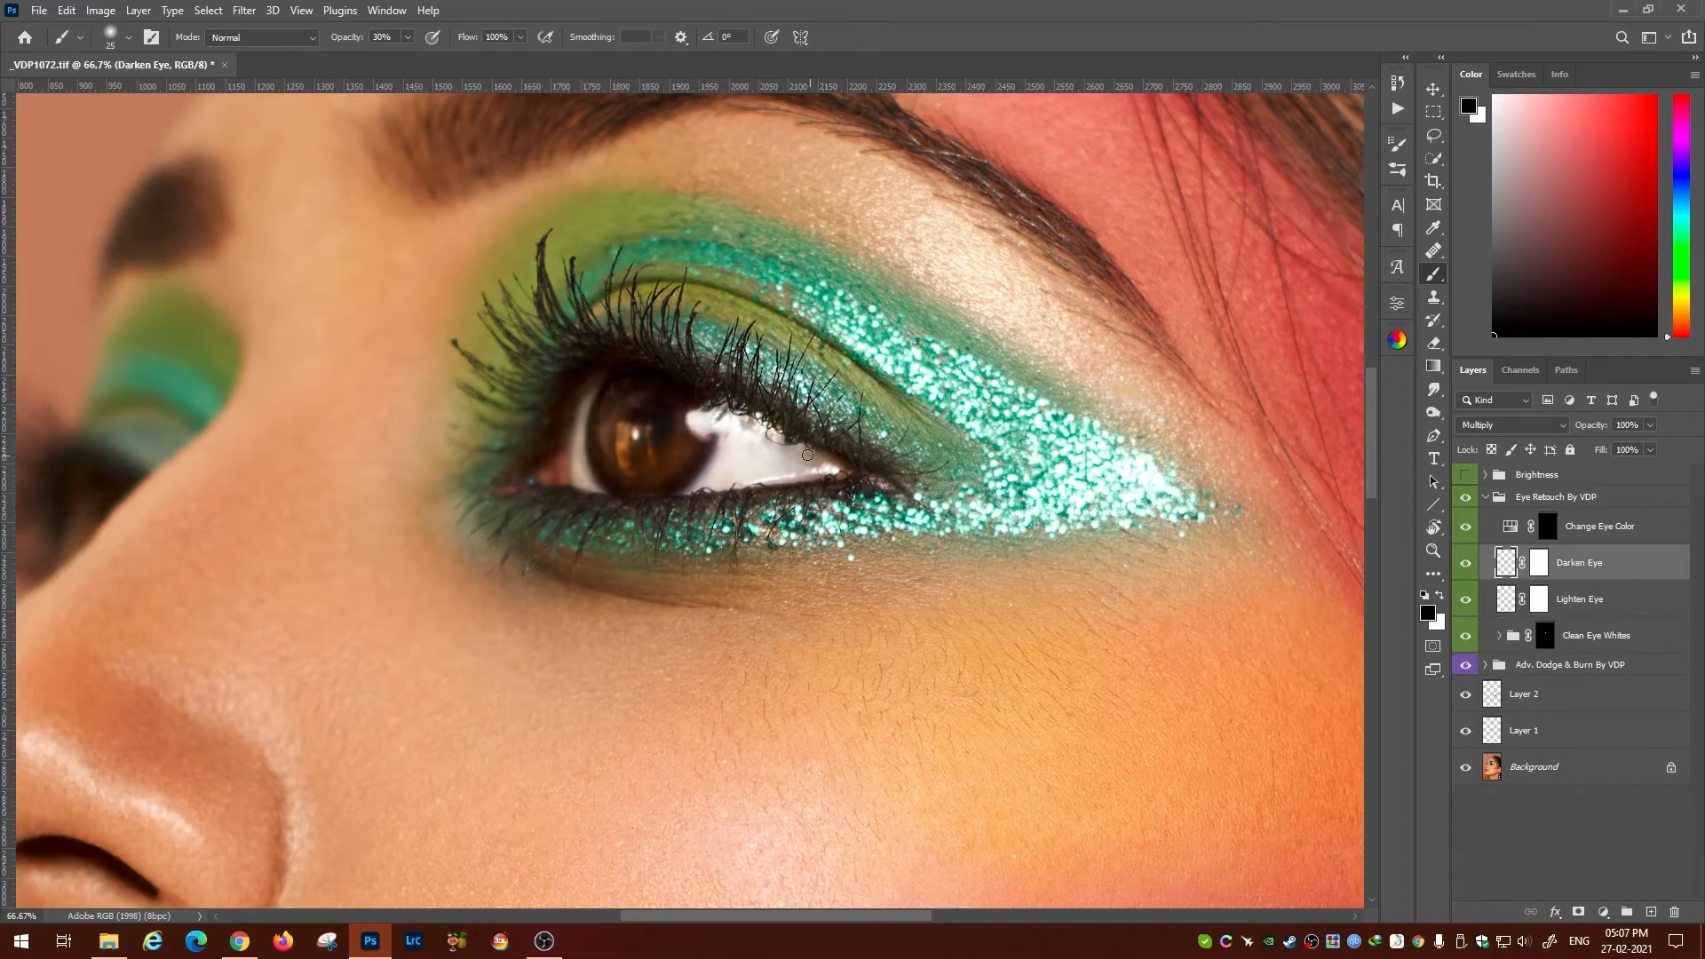
mouse_move(803, 462)
left_mouse_down()
mouse_move(755, 426)
mouse_move(755, 481)
left_mouse_up()
Refine the eye's highlights and shadows at 30% opacity, alternating white on Lighten Eye and black on Darken Eye.
left_click(1507, 599)
key("x")
key("bracketleft")
key("bracketleft")
key("alt+bracketright")
key("x")
key("alt+bracketleft")
key("x")
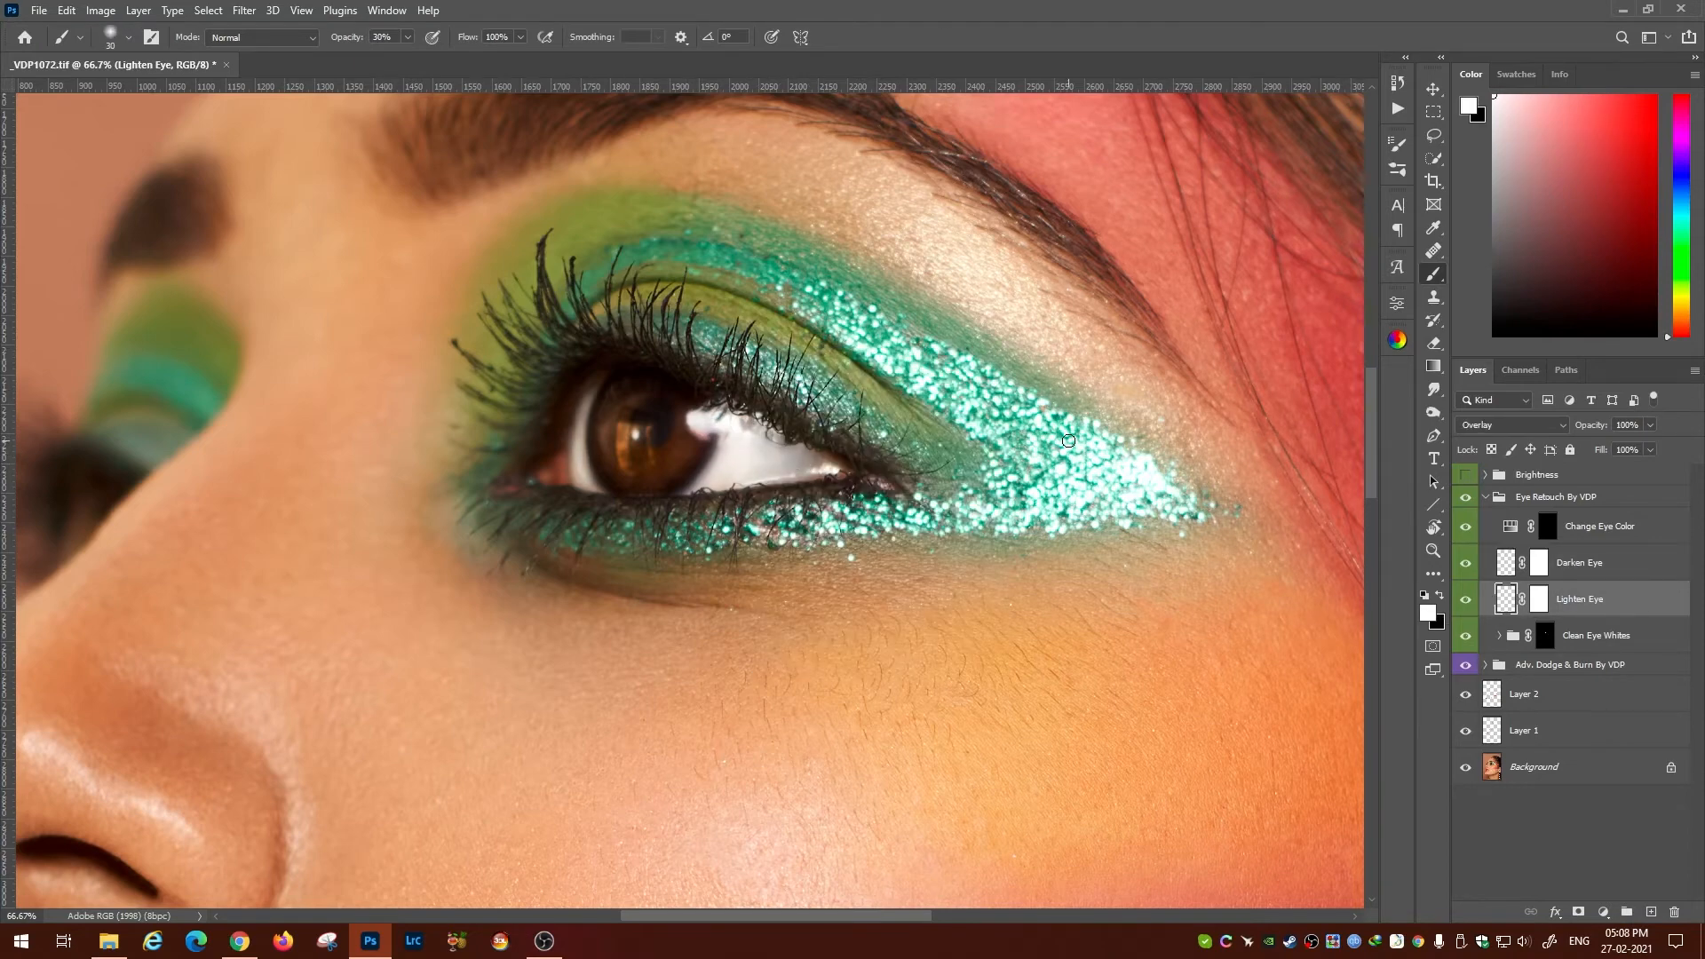
Collapse the Eye Retouch By VDP group and check the whole portrait.
key("ctrl+minus")
key("ctrl+minus")
key("ctrl+minus")
key("ctrl+minus")
left_click(1485, 497)
left_click(1486, 497)
left_click(1486, 498)
Duplicate the Color group from _VDP1049.tif into the _VDP1072.tif portrait.
left_click(1532, 702)
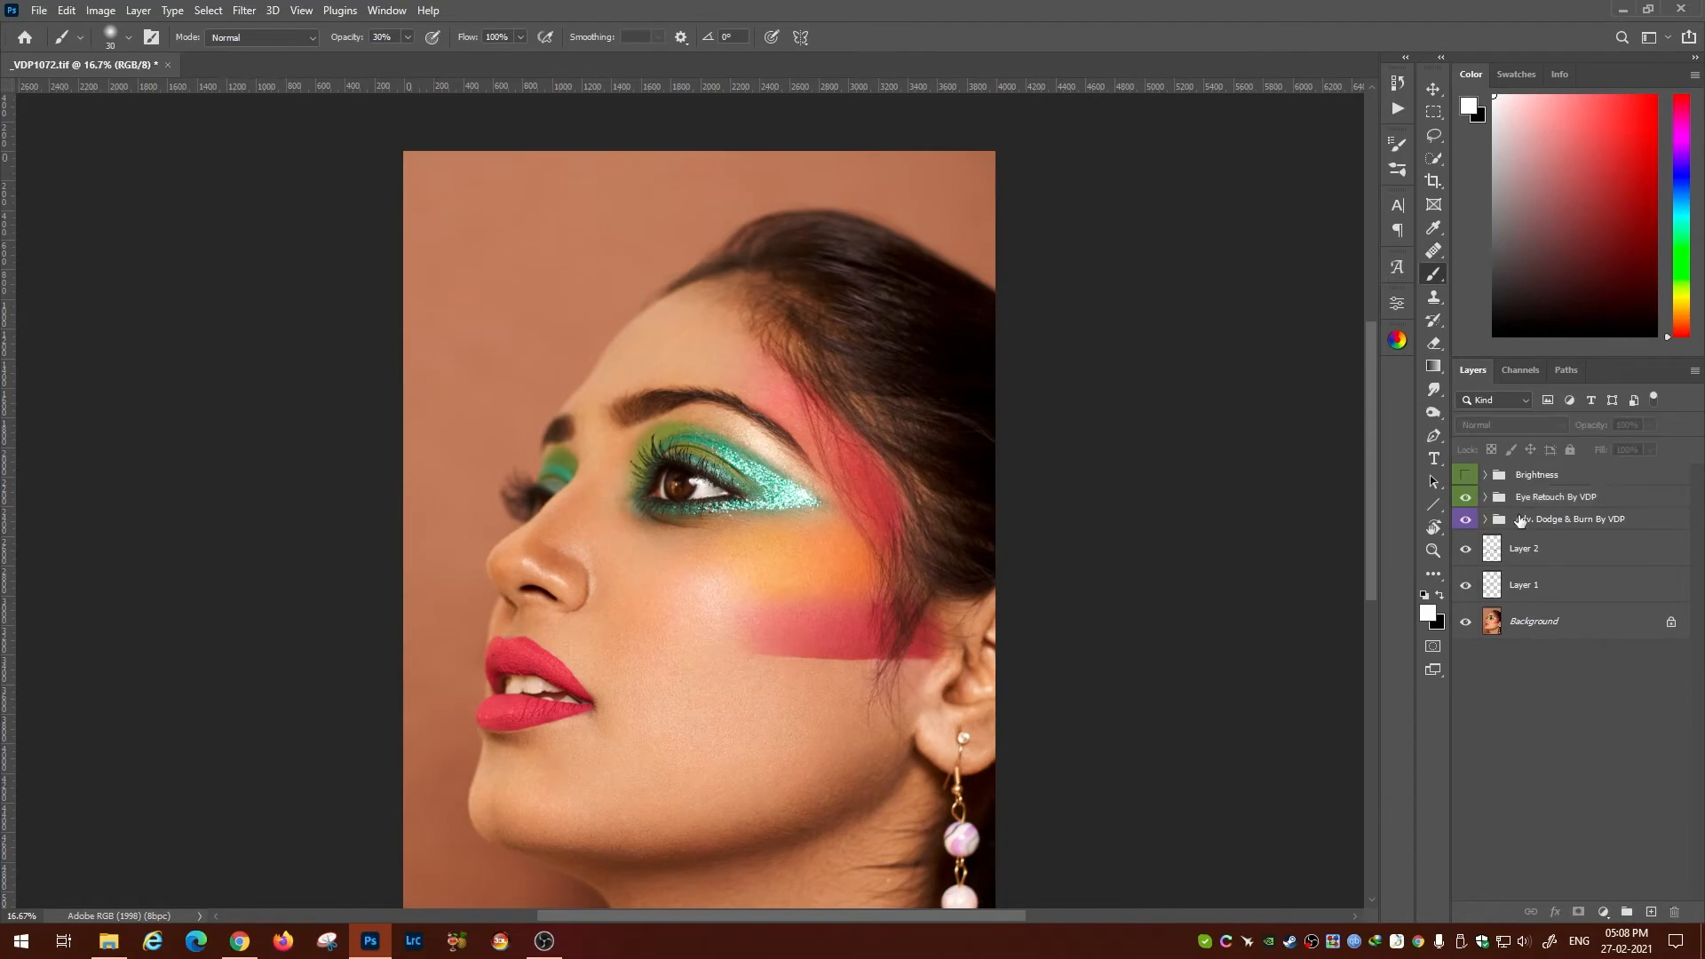
scroll(492, 833, "down", 3)
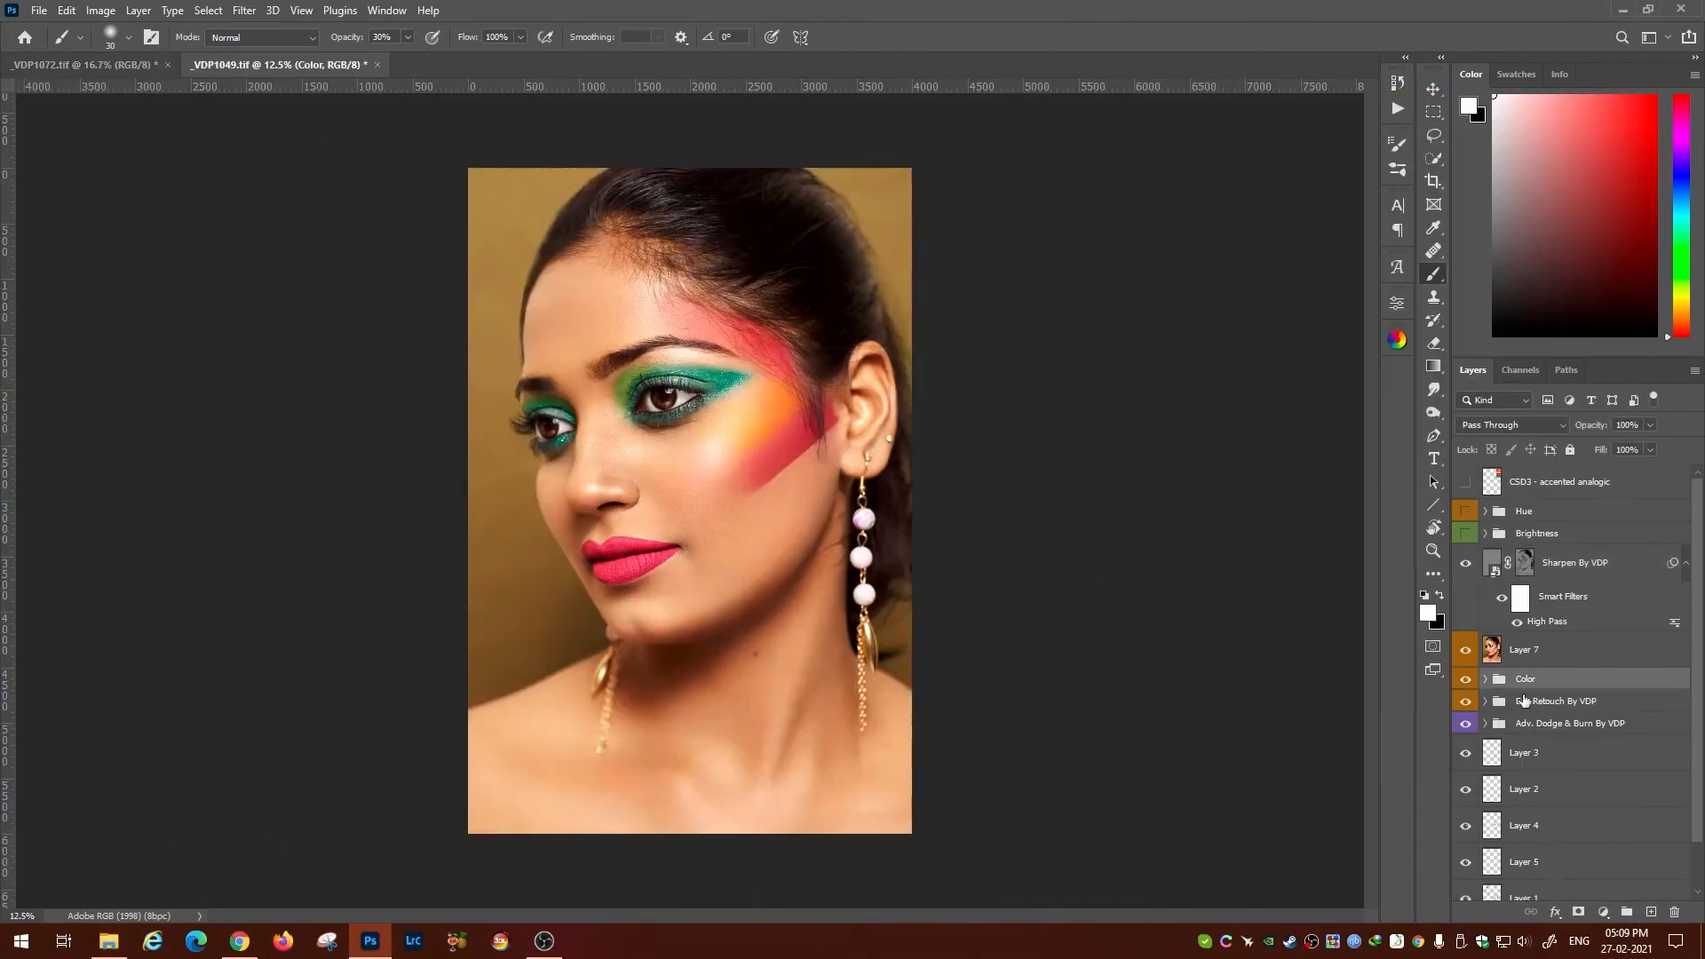
left_click(1542, 662)
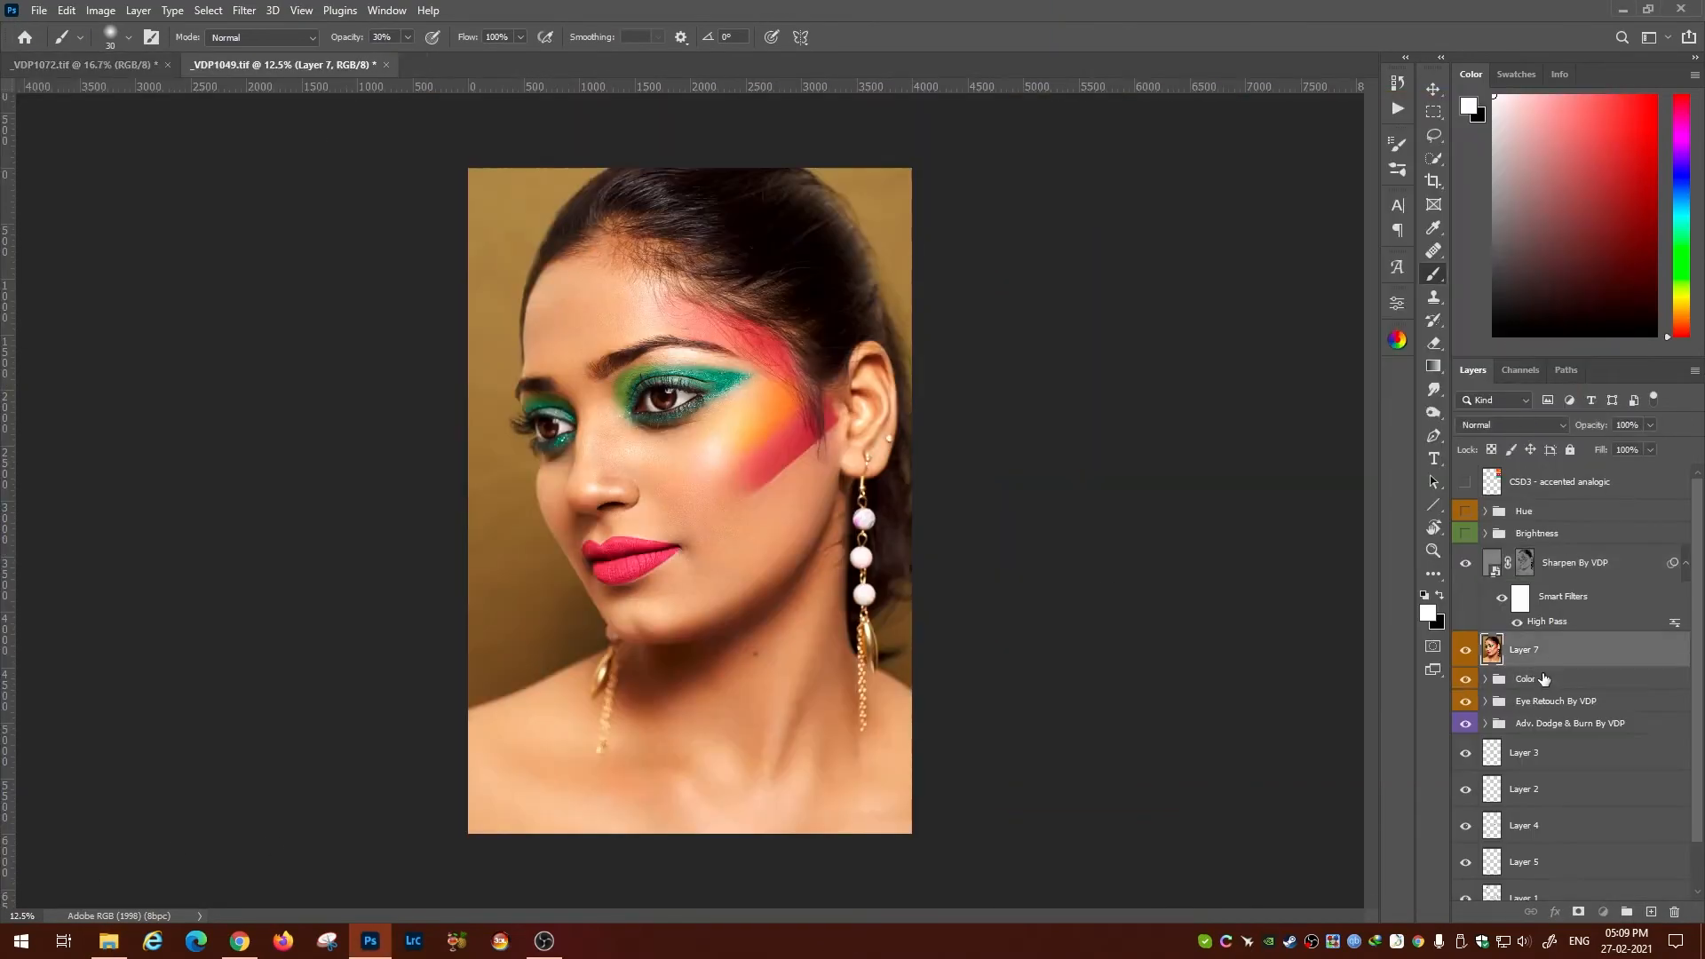
right_click(1544, 680)
left_click(1421, 275)
left_click(817, 325)
left_click(807, 345)
left_click(998, 262)
left_click(50, 65)
left_click(322, 66)
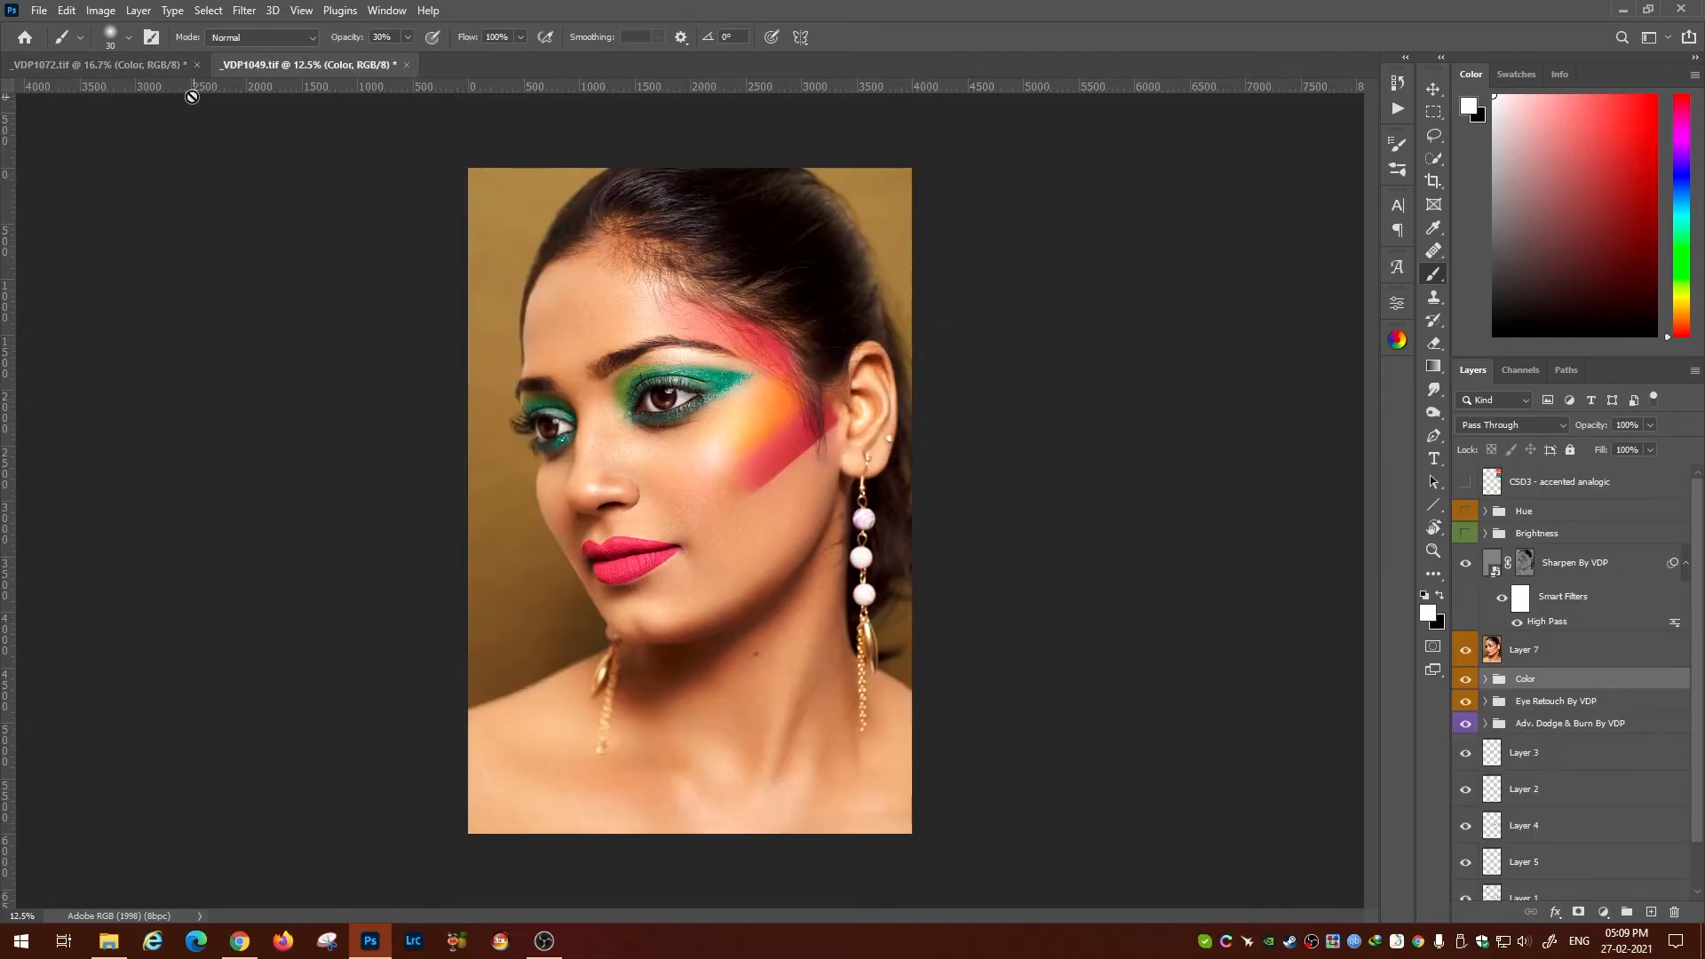
Hide all adjustment layers inside the copied Color group in _VDP1072.tif and move the group below Brightness.
left_click(151, 66)
left_click(1485, 475)
left_click(1597, 541)
left_click_drag(1465, 505, 1465, 687)
left_click(1583, 686)
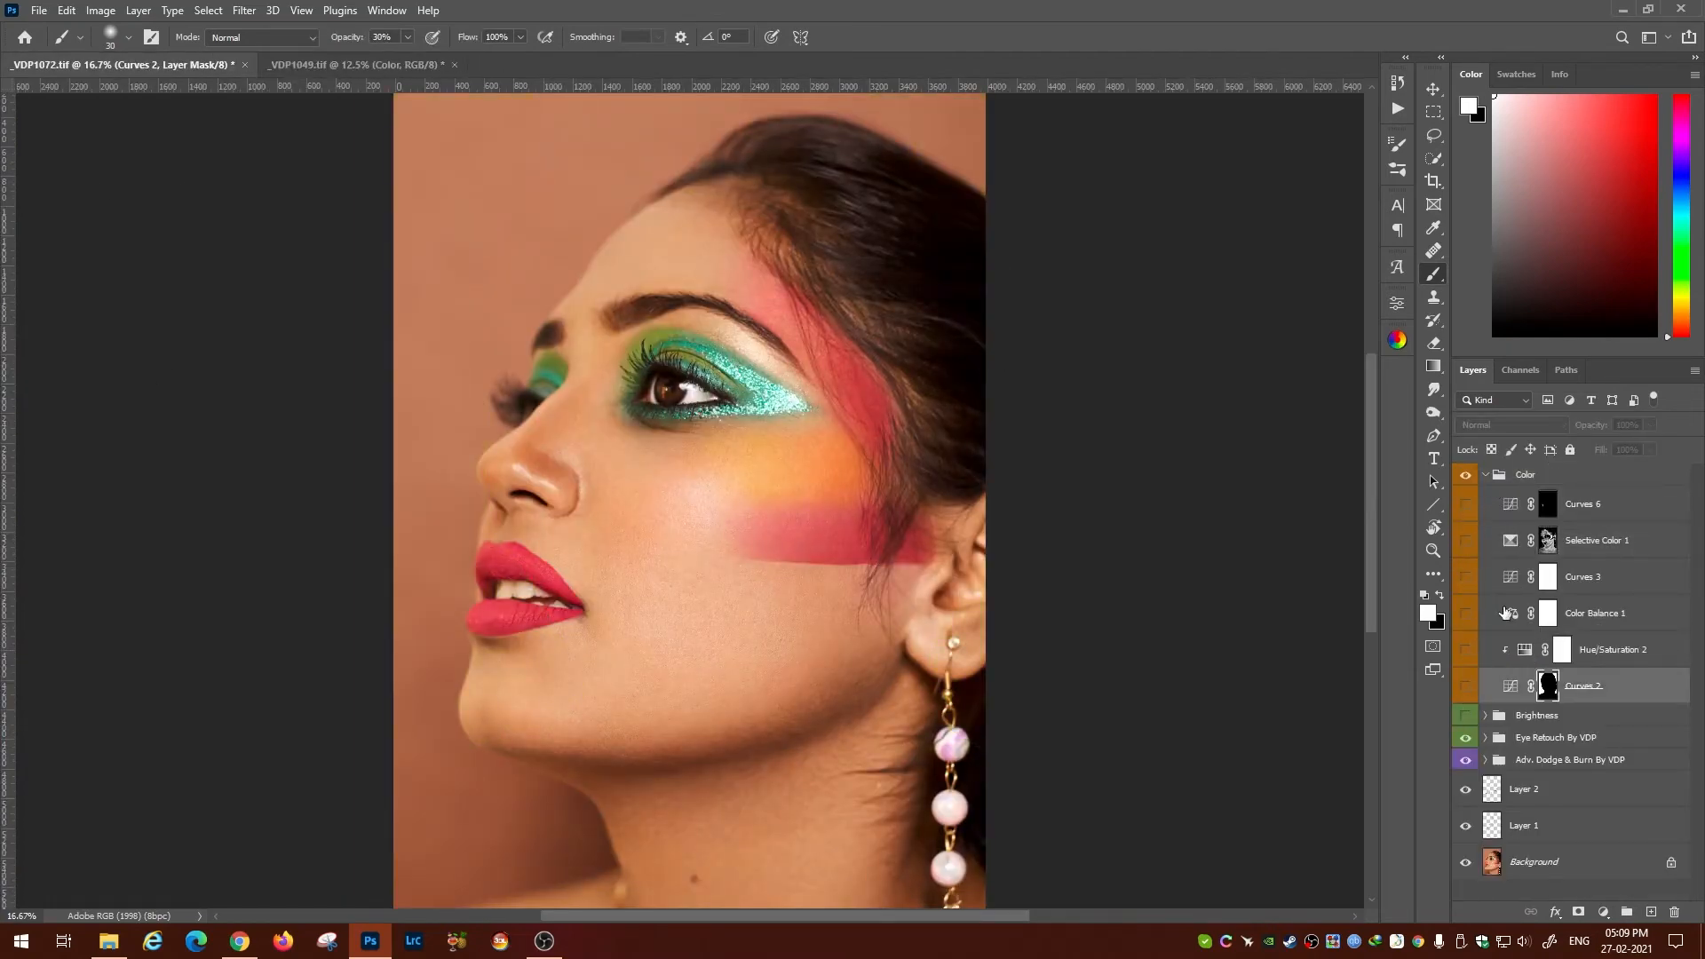
left_click(1486, 475)
left_click_drag(1526, 476, 1522, 507)
left_click(1486, 498)
Turn on Curves 2 in the Color group and fill its layer mask with white.
left_click(1520, 370)
left_click(1510, 501)
left_click(1475, 370)
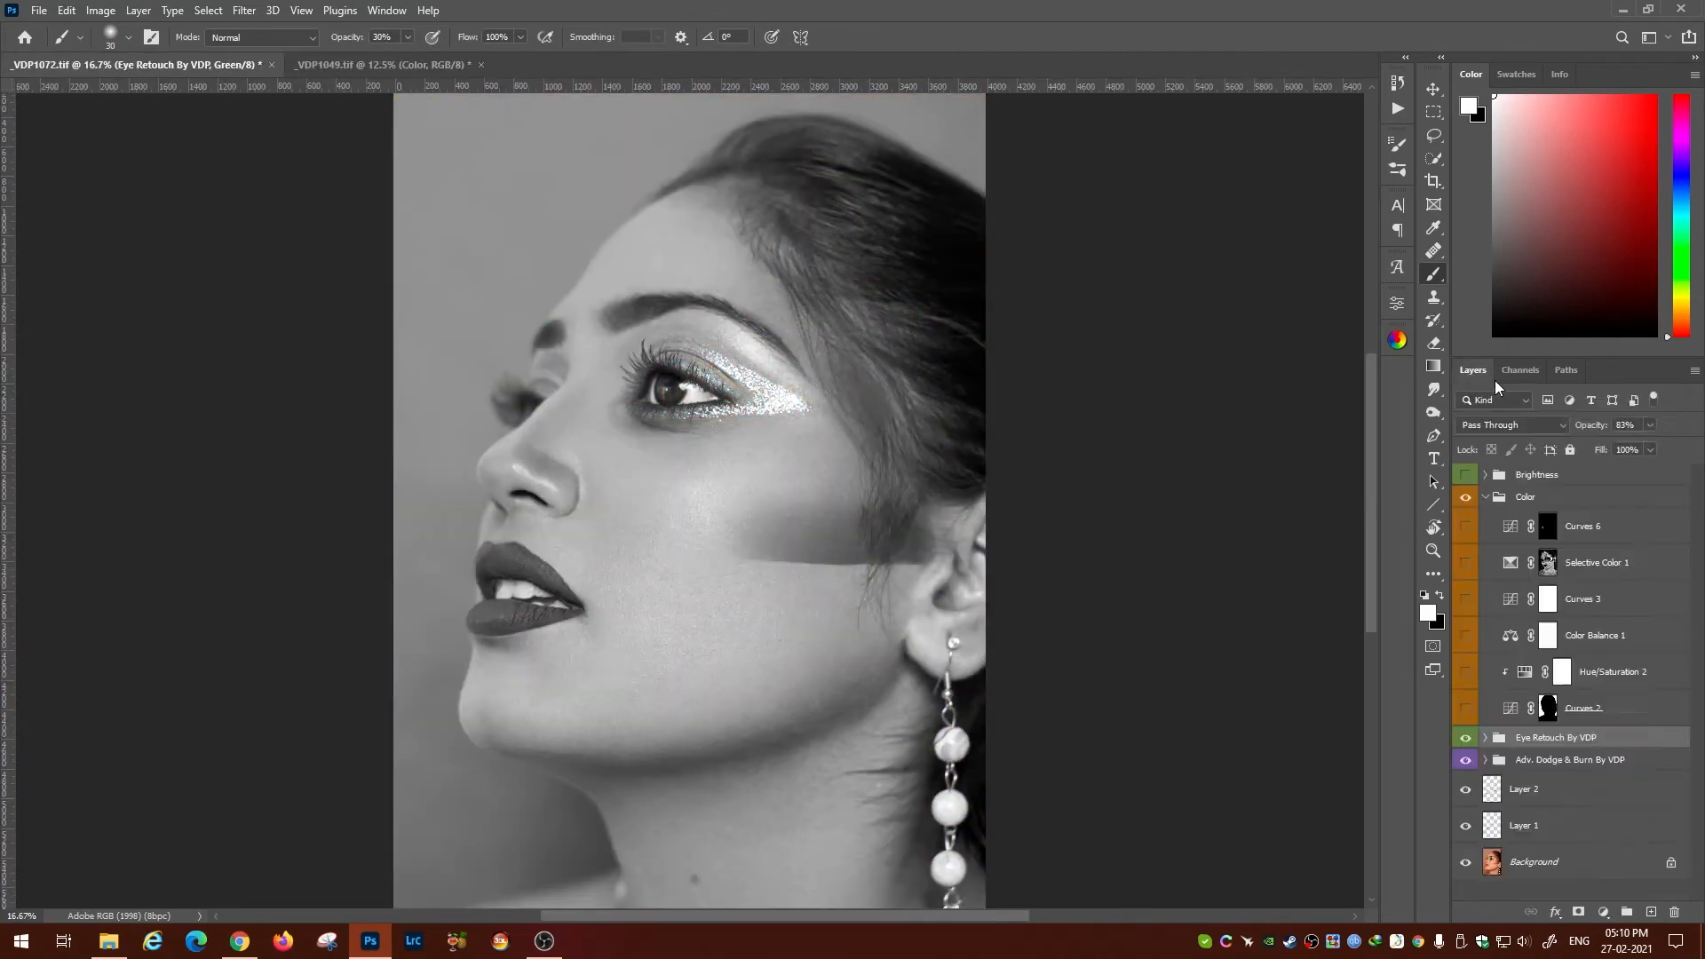
left_click(1549, 709)
key("ctrl+BackSpace")
key("Return")
left_click(1466, 709)
key("alt+BackSpace")
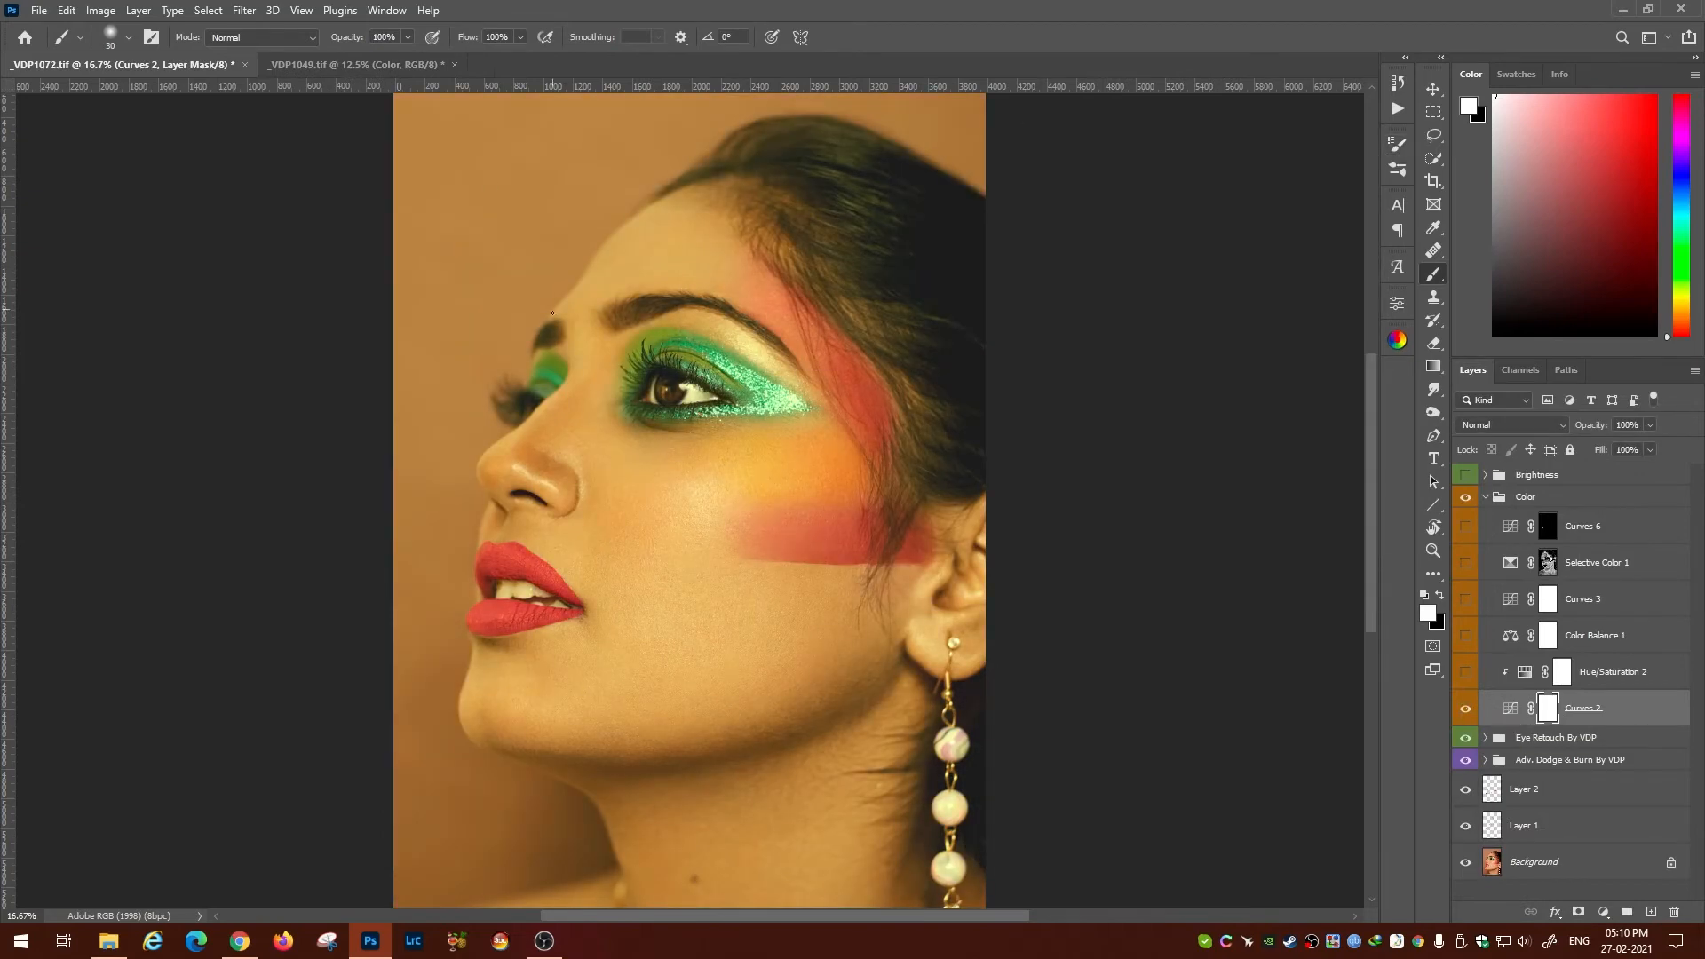
Mask the face, neck and hair out of Curves 2 with black at 100% opacity, using brushes from 400 px down to 125 px.
key("bracketright")
key("bracketright")
key("bracketright")
key("bracketright")
key("bracketright")
key("bracketright")
key("bracketright")
key("bracketright")
key("bracketright")
key("bracketright")
key("bracketright")
key("bracketright")
key("bracketright")
key("bracketright")
key("x")
mouse_move(666, 463)
left_mouse_down()
mouse_move(780, 464)
mouse_move(951, 799)
left_mouse_up()
left_click_drag(873, 710, 864, 398)
left_click_drag(864, 398, 807, 522)
left_click_drag(651, 504, 613, 456)
left_click_drag(613, 400, 673, 687)
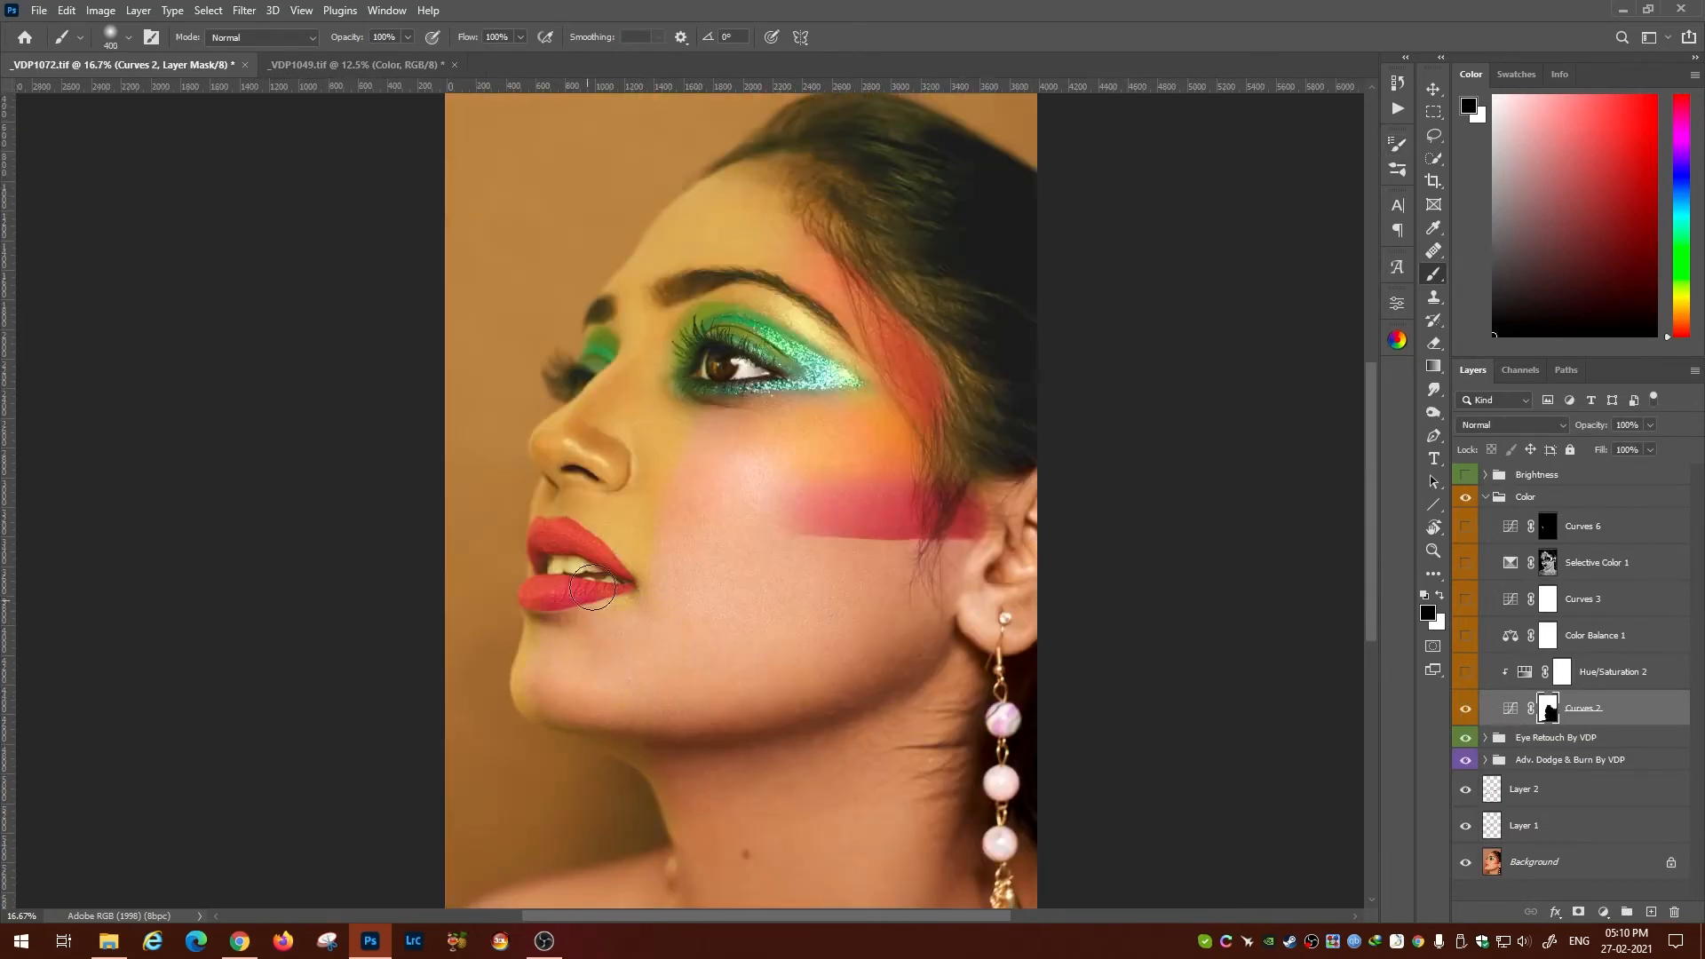
mouse_move(604, 573)
left_mouse_down()
mouse_move(616, 344)
mouse_move(1026, 257)
mouse_move(747, 223)
mouse_move(973, 181)
left_mouse_up()
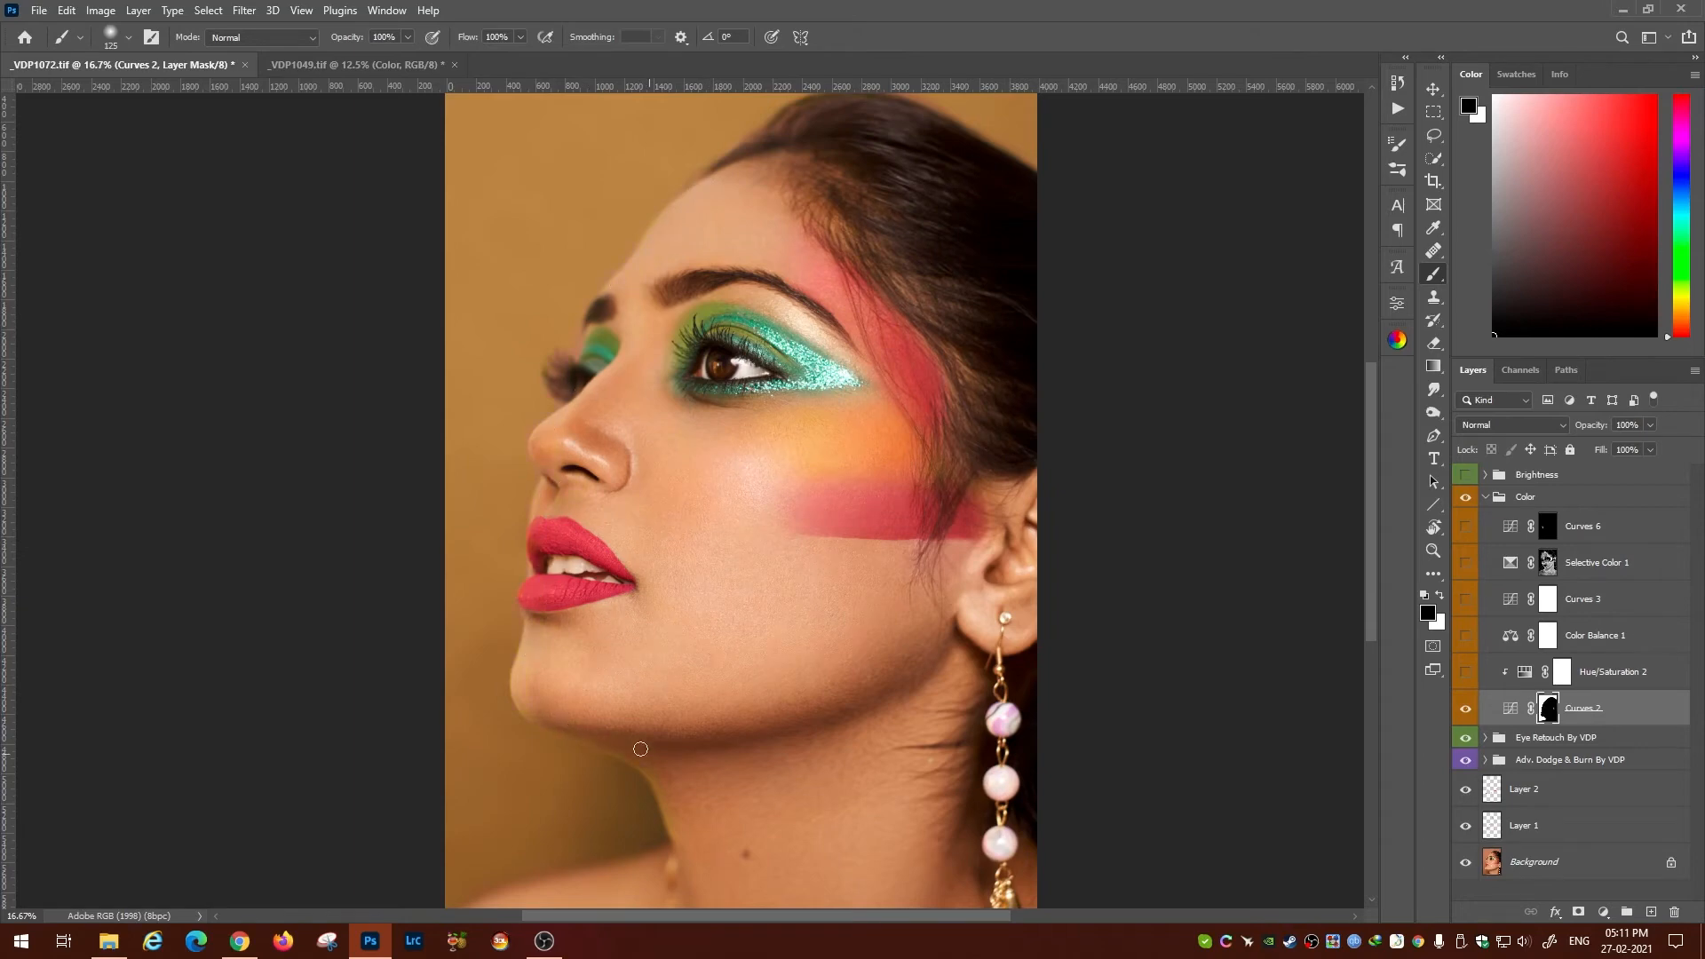
left_click_drag(720, 491, 713, 611)
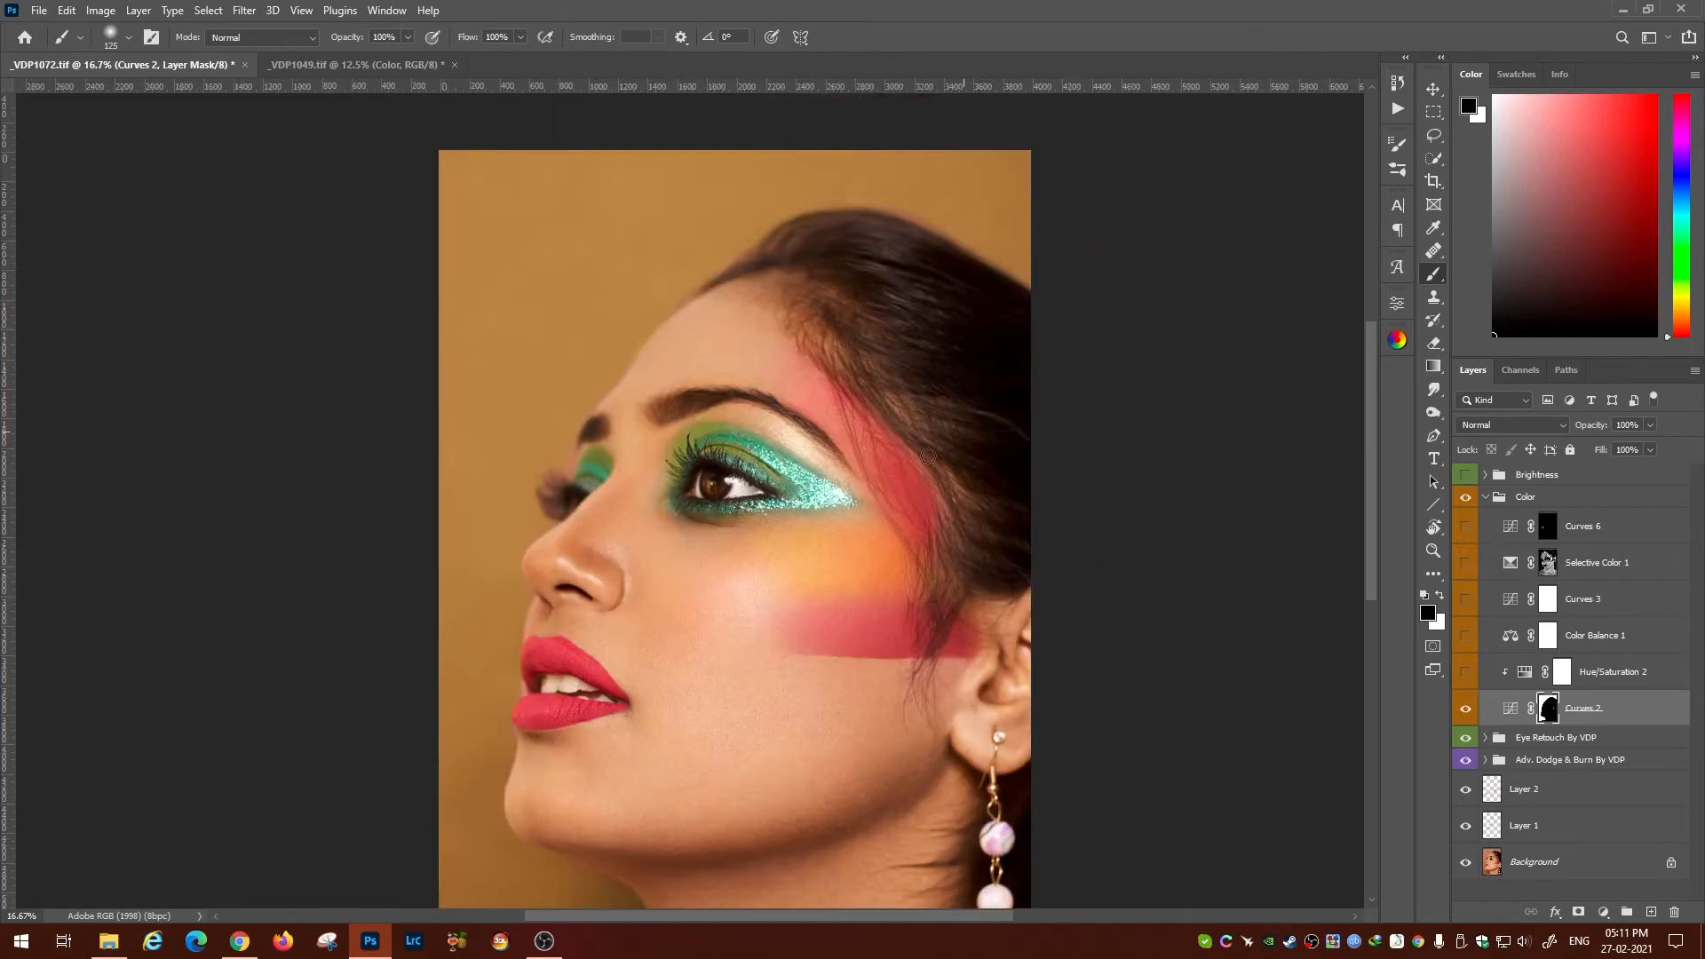
Clean up the Curves 2 mask along the face profile using the red mask overlay and a 125 px brush in black and white.
key("backslash")
key("x")
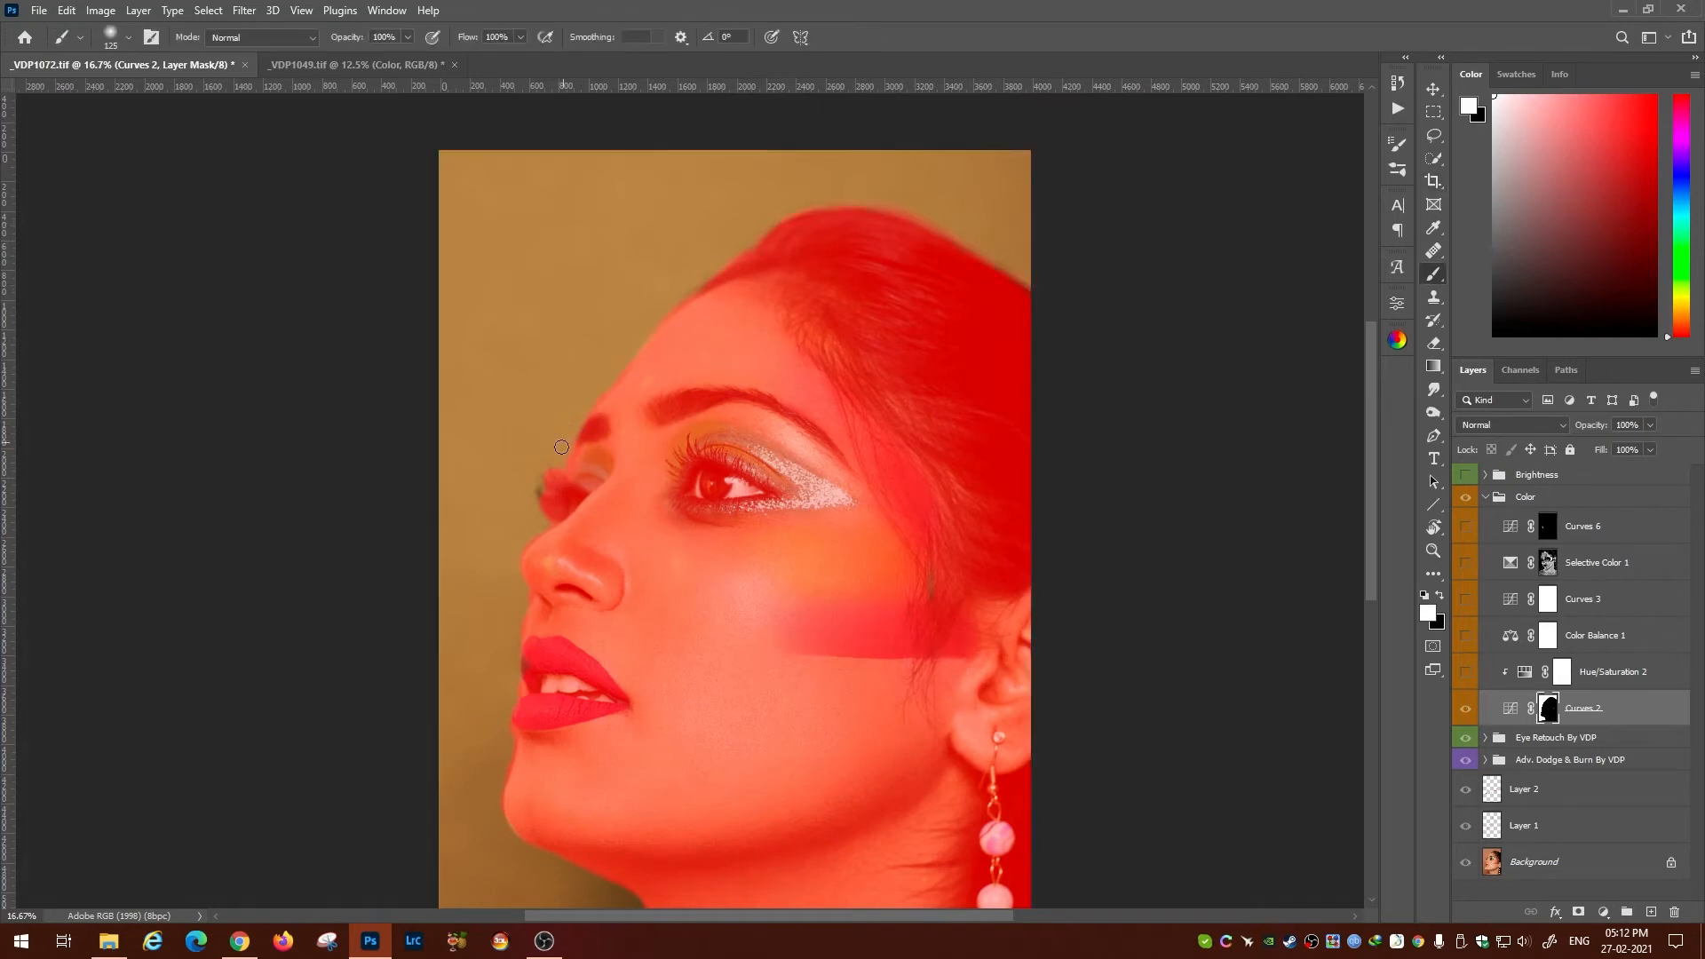
key("x")
left_click_drag(544, 675, 587, 421)
key("x")
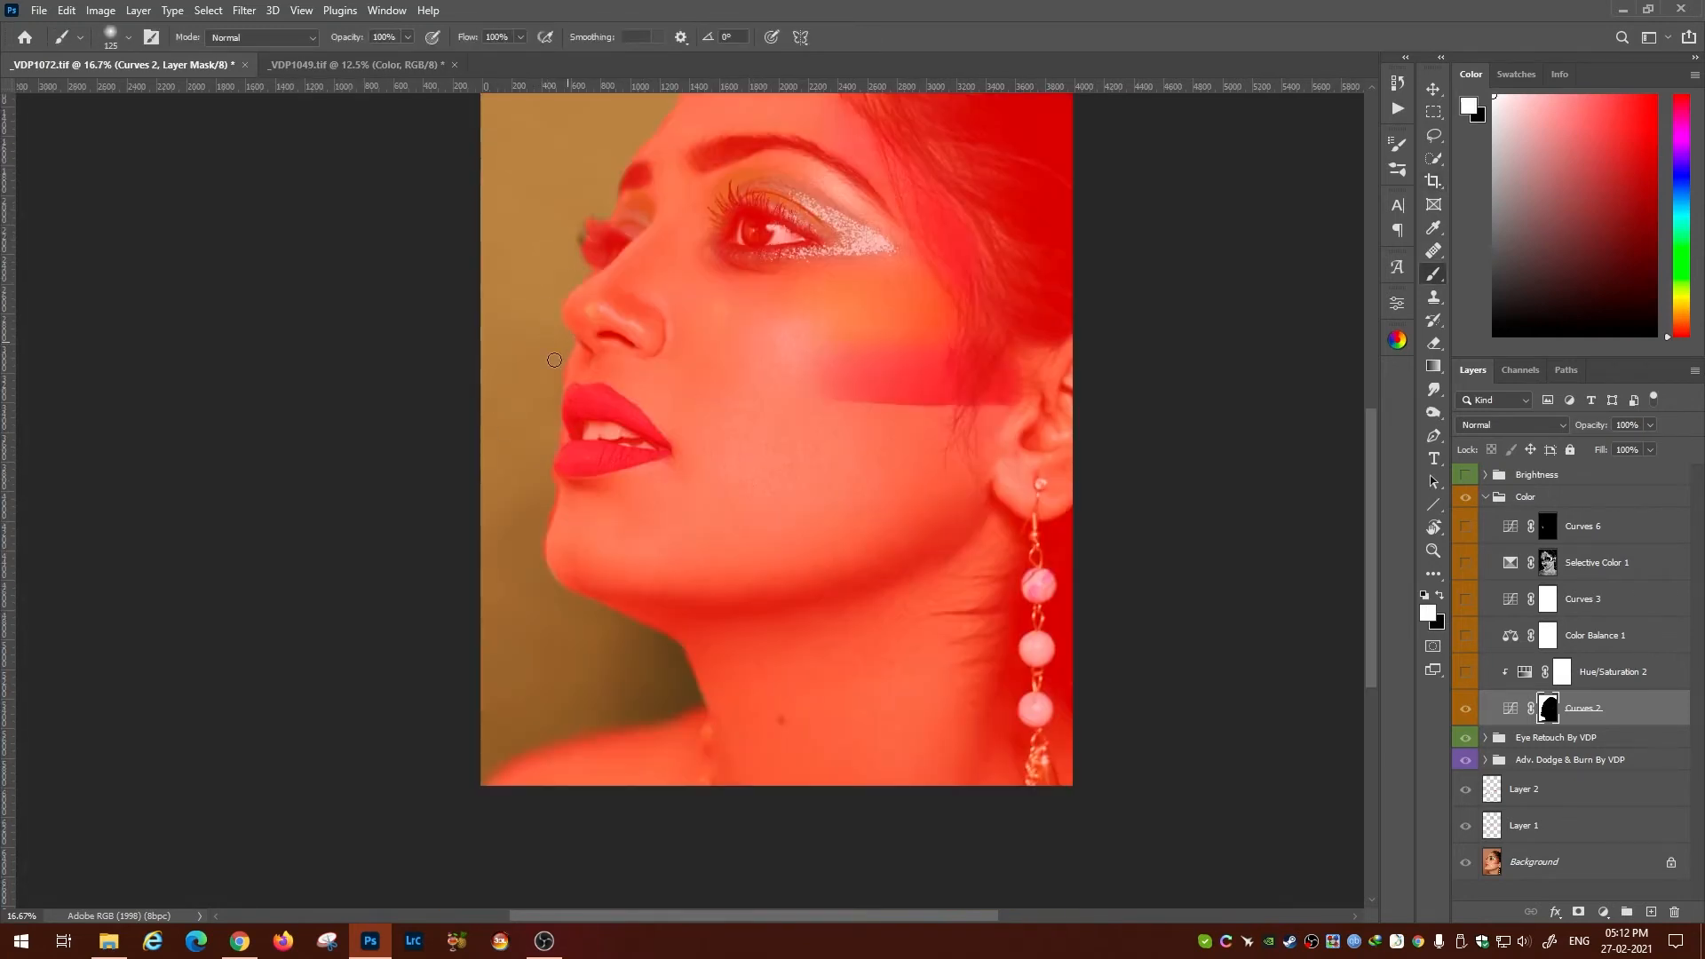
left_click_drag(548, 613, 401, 769)
key("x")
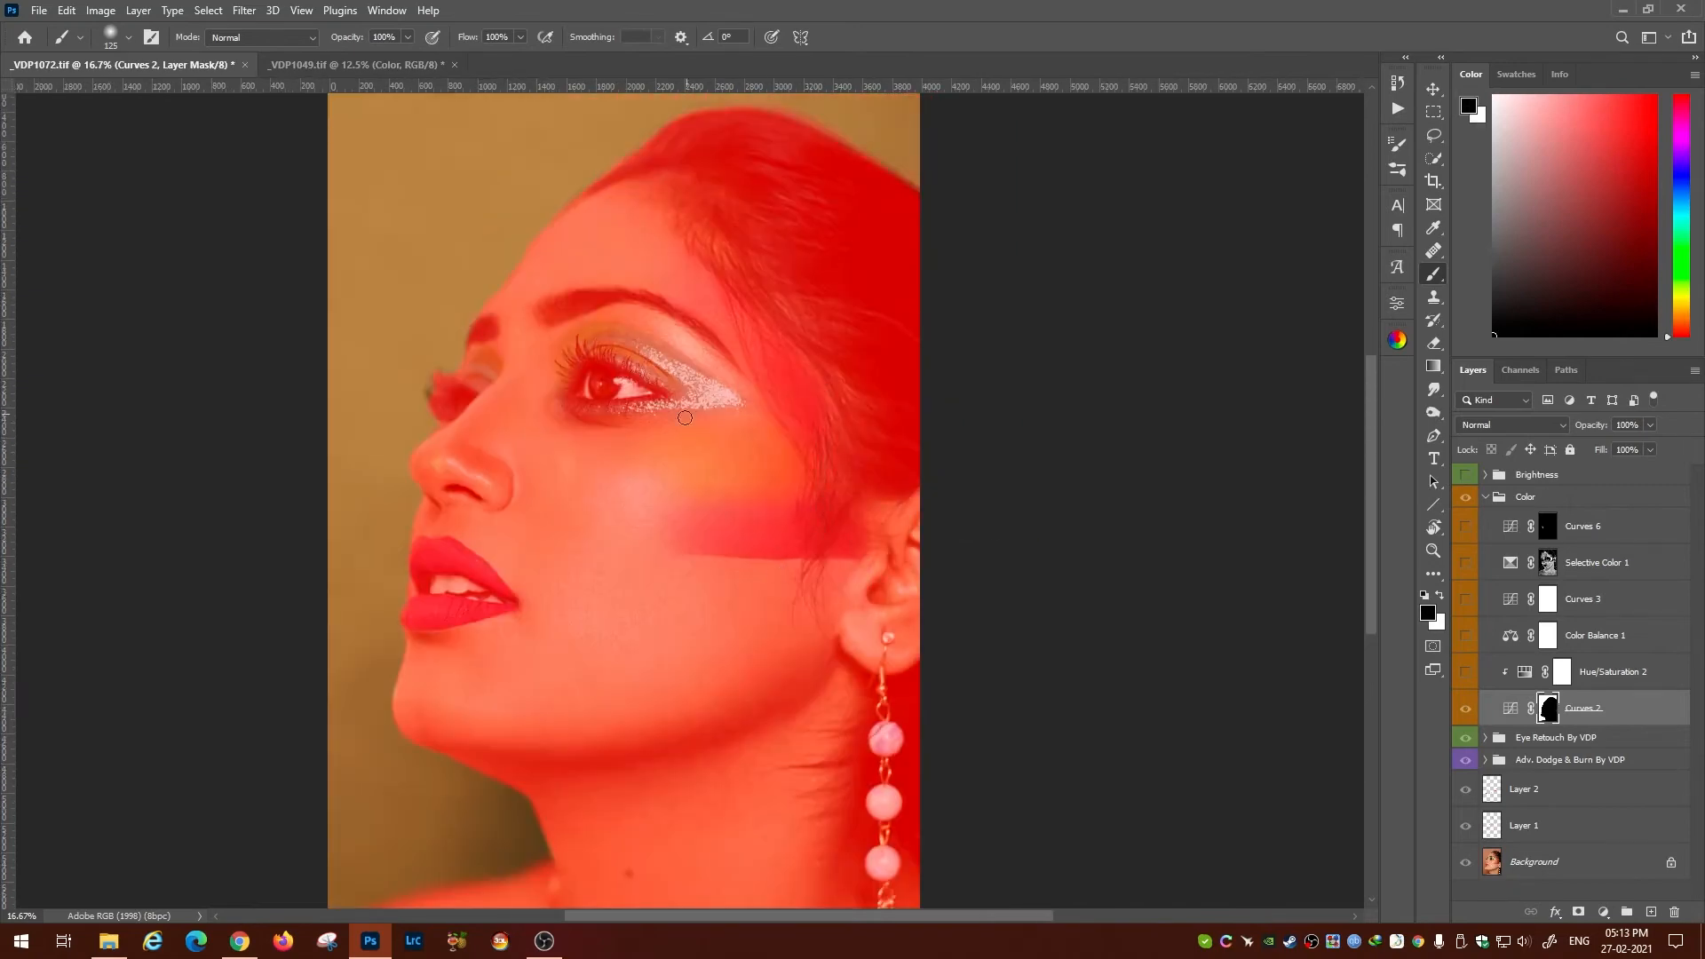
key("backslash")
key("x")
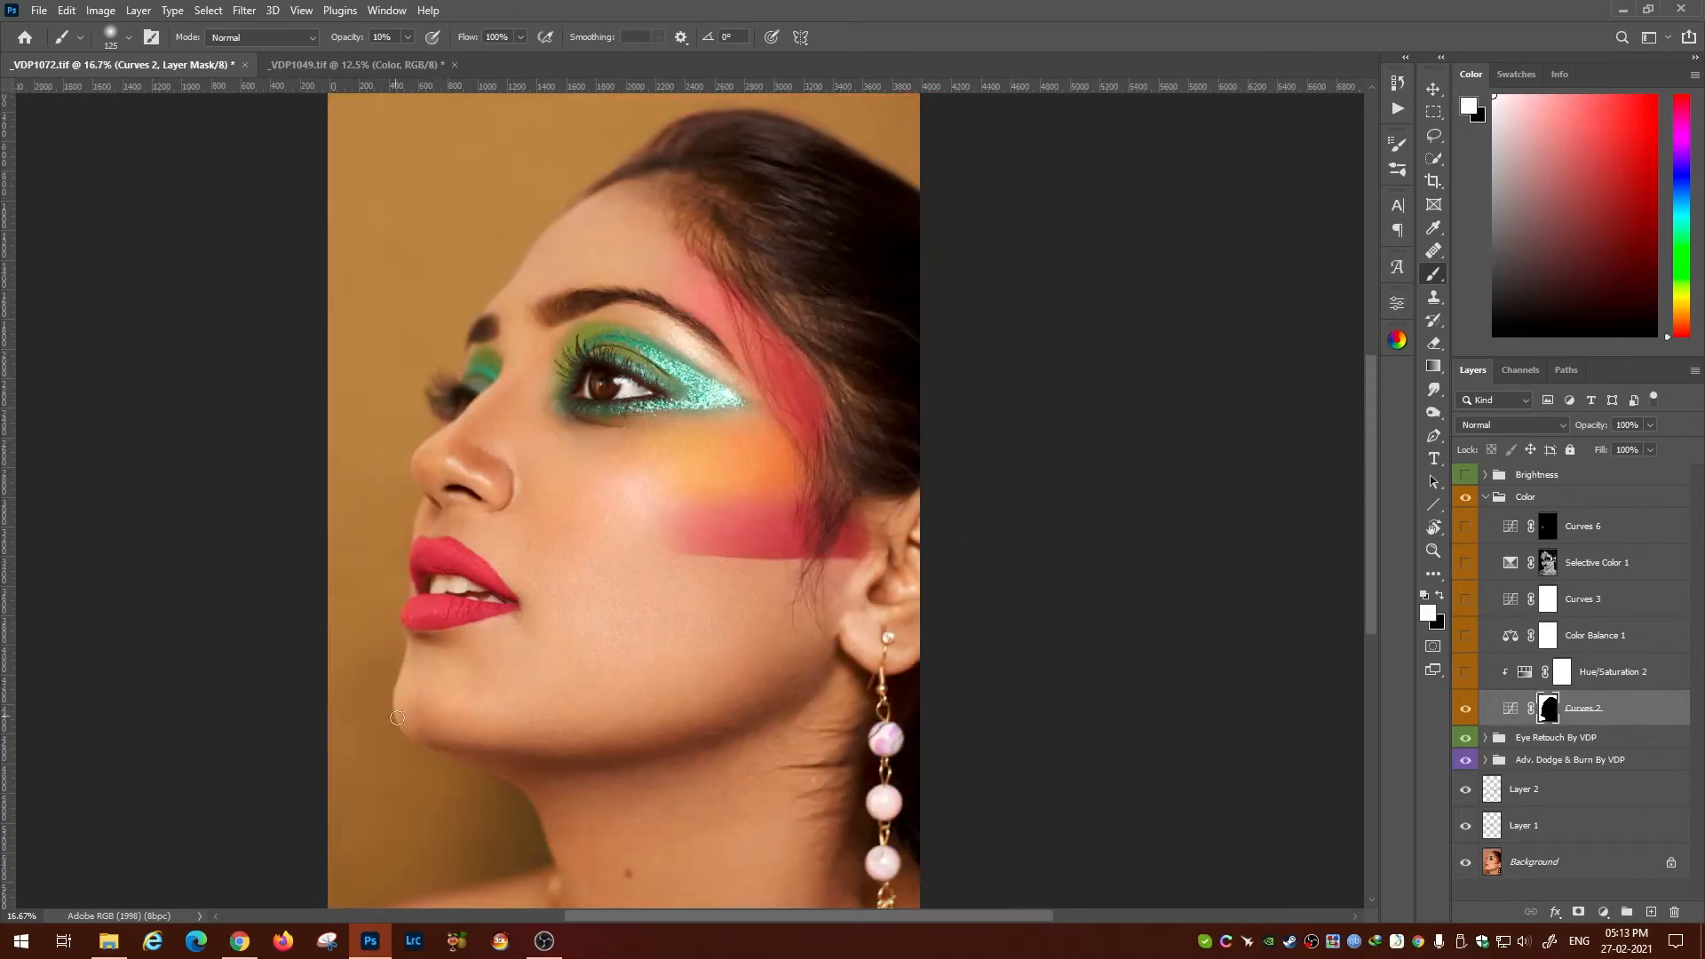
Compare the portrait's background colour with _VDP1049.tif and examine the adjustment layers in both Color groups.
key("ctrl+Tab")
left_click(1465, 680)
left_click(133, 66)
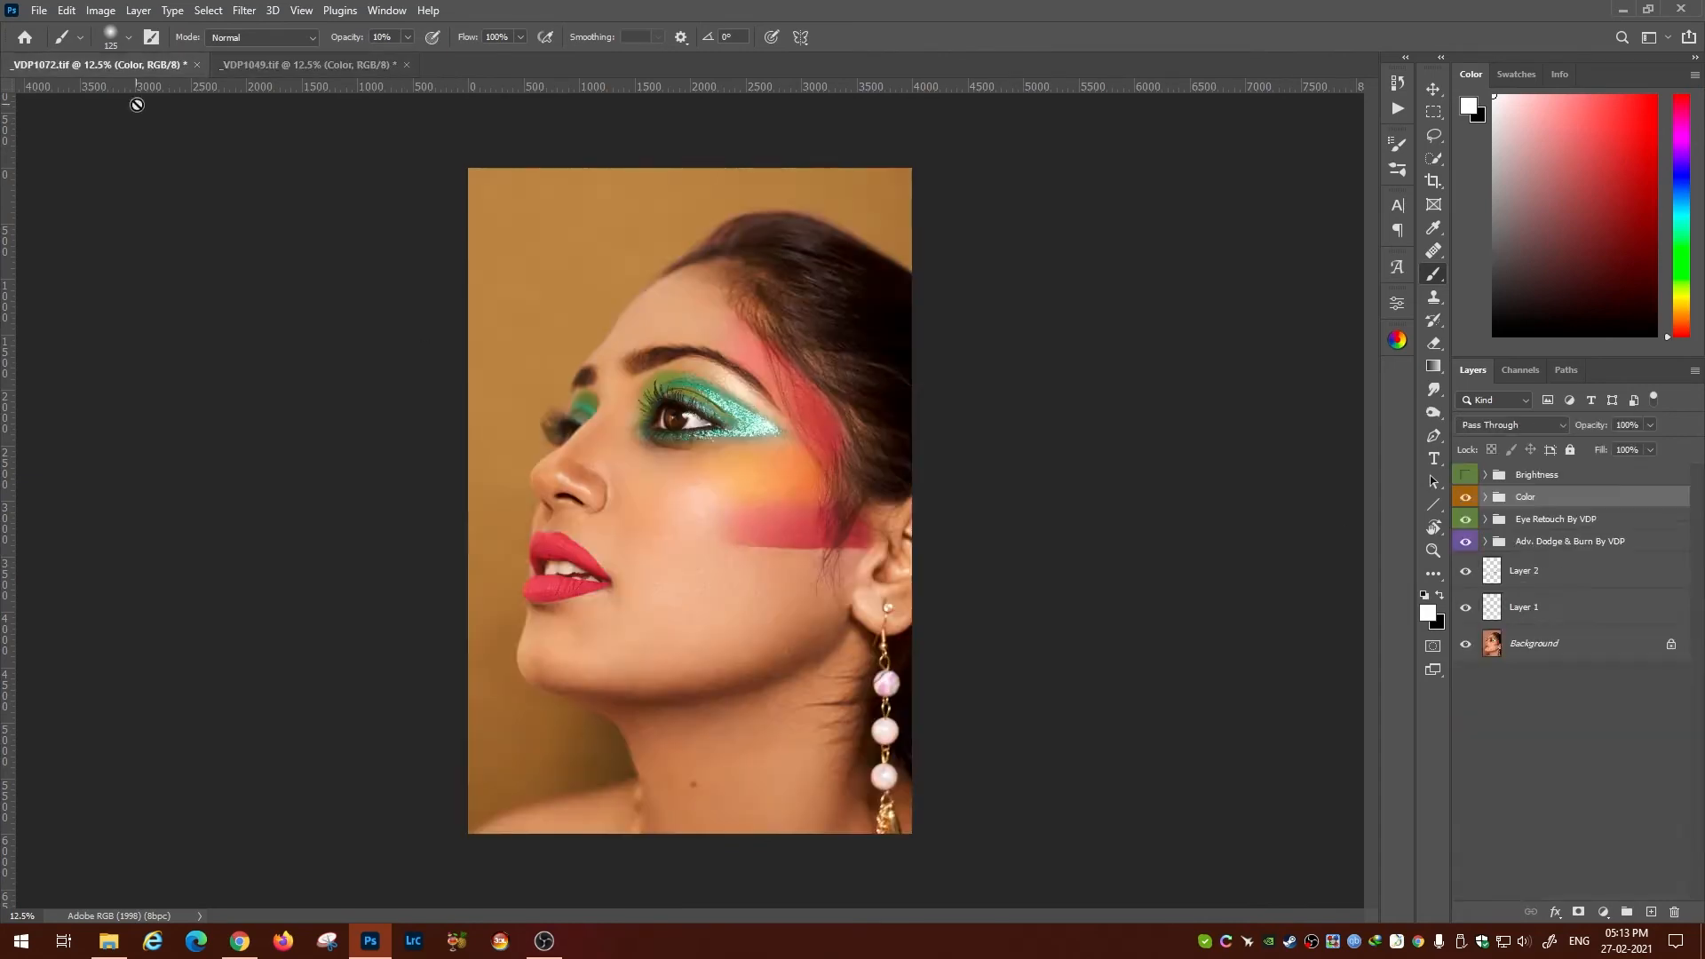
left_click(304, 66)
left_click(133, 66)
left_click(1485, 498)
left_click(304, 66)
left_click(1485, 680)
left_click_drag(1696, 607, 1694, 670)
key("ctrl+Tab")
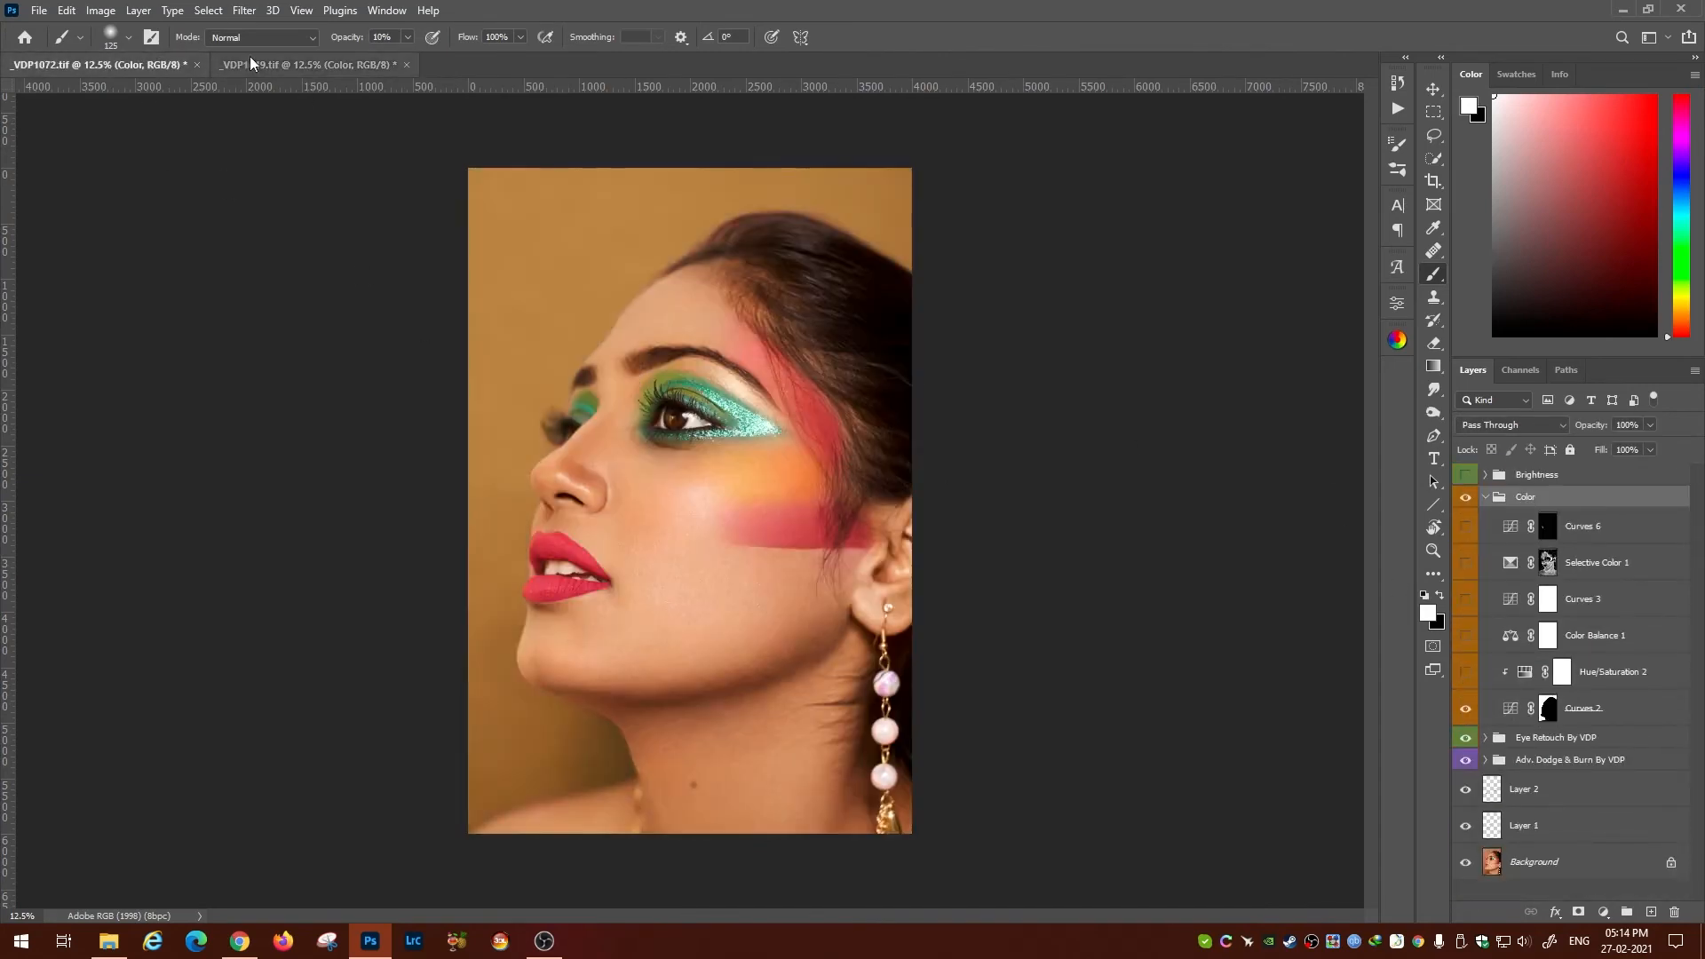
Turn on Hue/Saturation 2 clipped to Curves 2 and compare the background with _VDP1049.tif.
double_click(1525, 671)
left_click(356, 66)
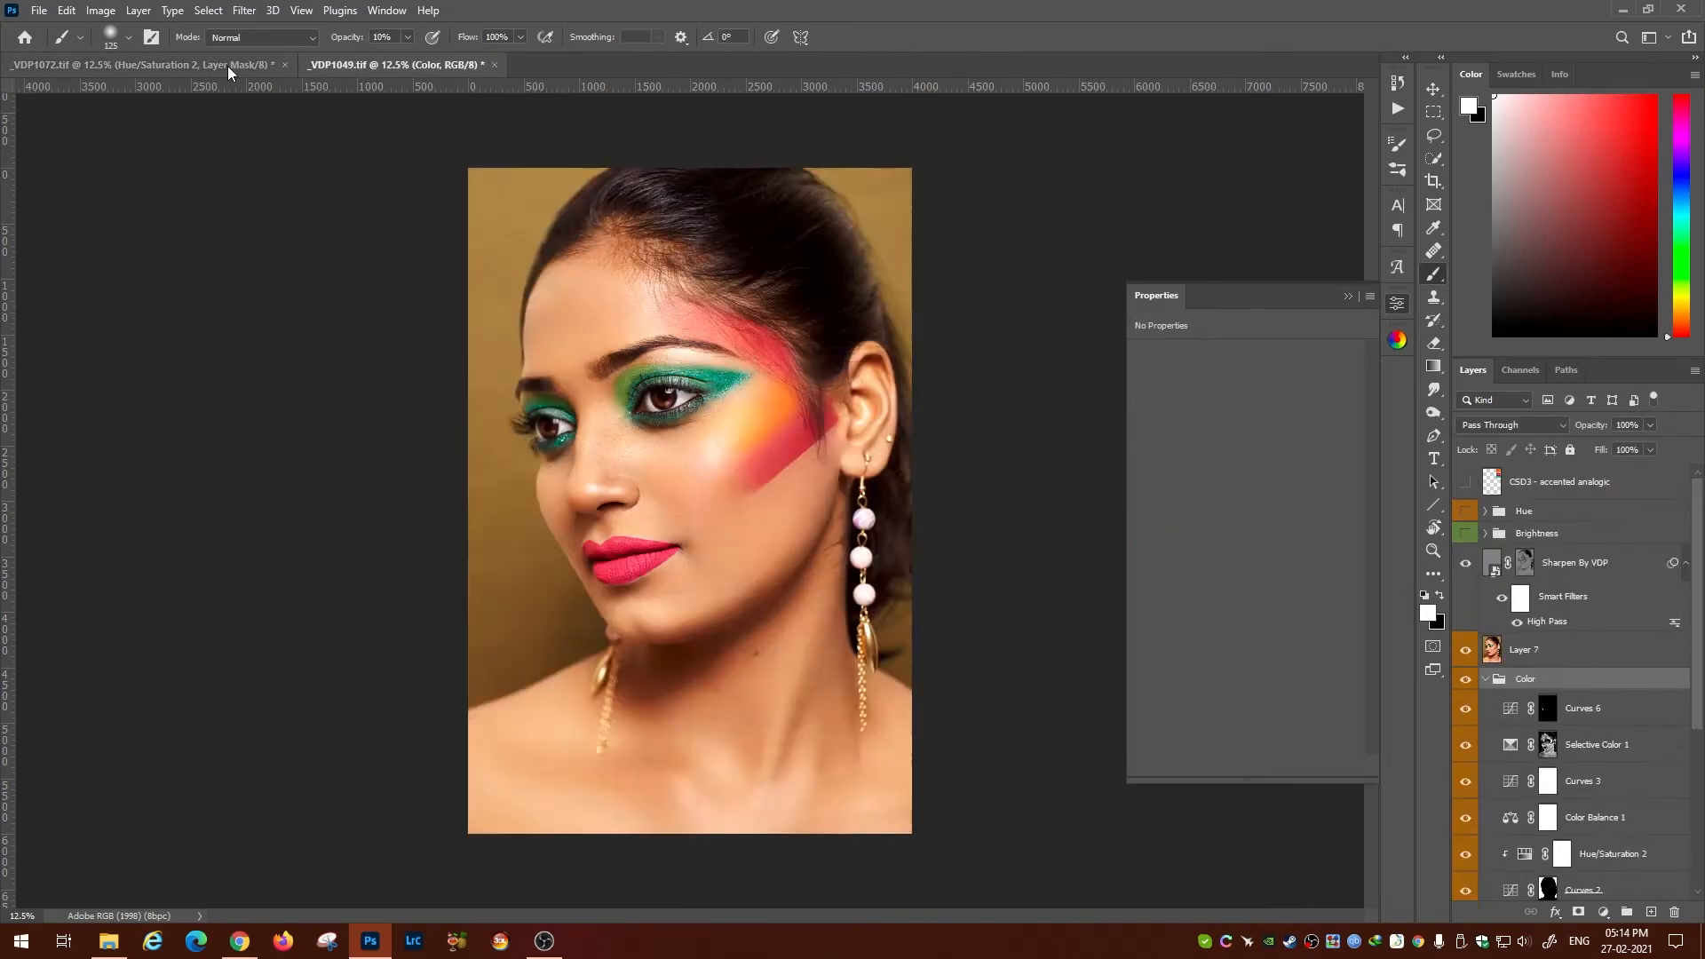
left_click(229, 67)
Refine the Curves 2 mask from the far eyelashes down to the chin with a soft brush at 10–50% opacity.
scroll(613, 231, "up", 2)
left_click(1548, 707)
key("x")
left_click(1348, 297)
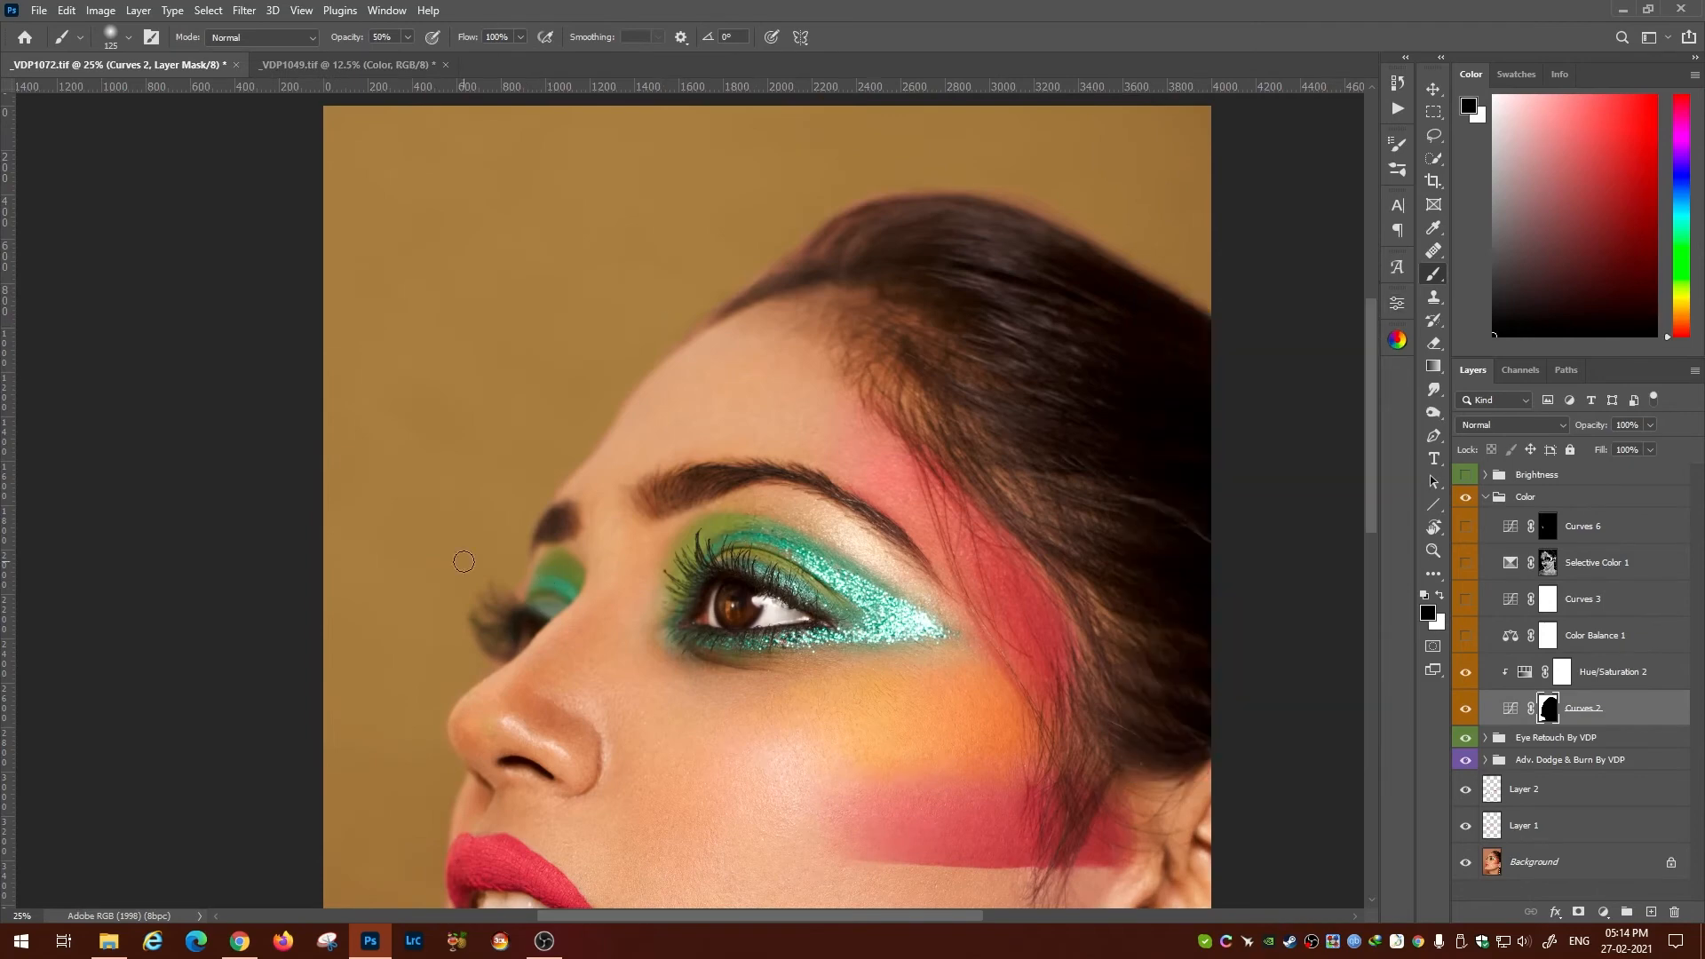
key("bracketleft")
key("x")
key("x")
key("x")
scroll(647, 285, "down", 7)
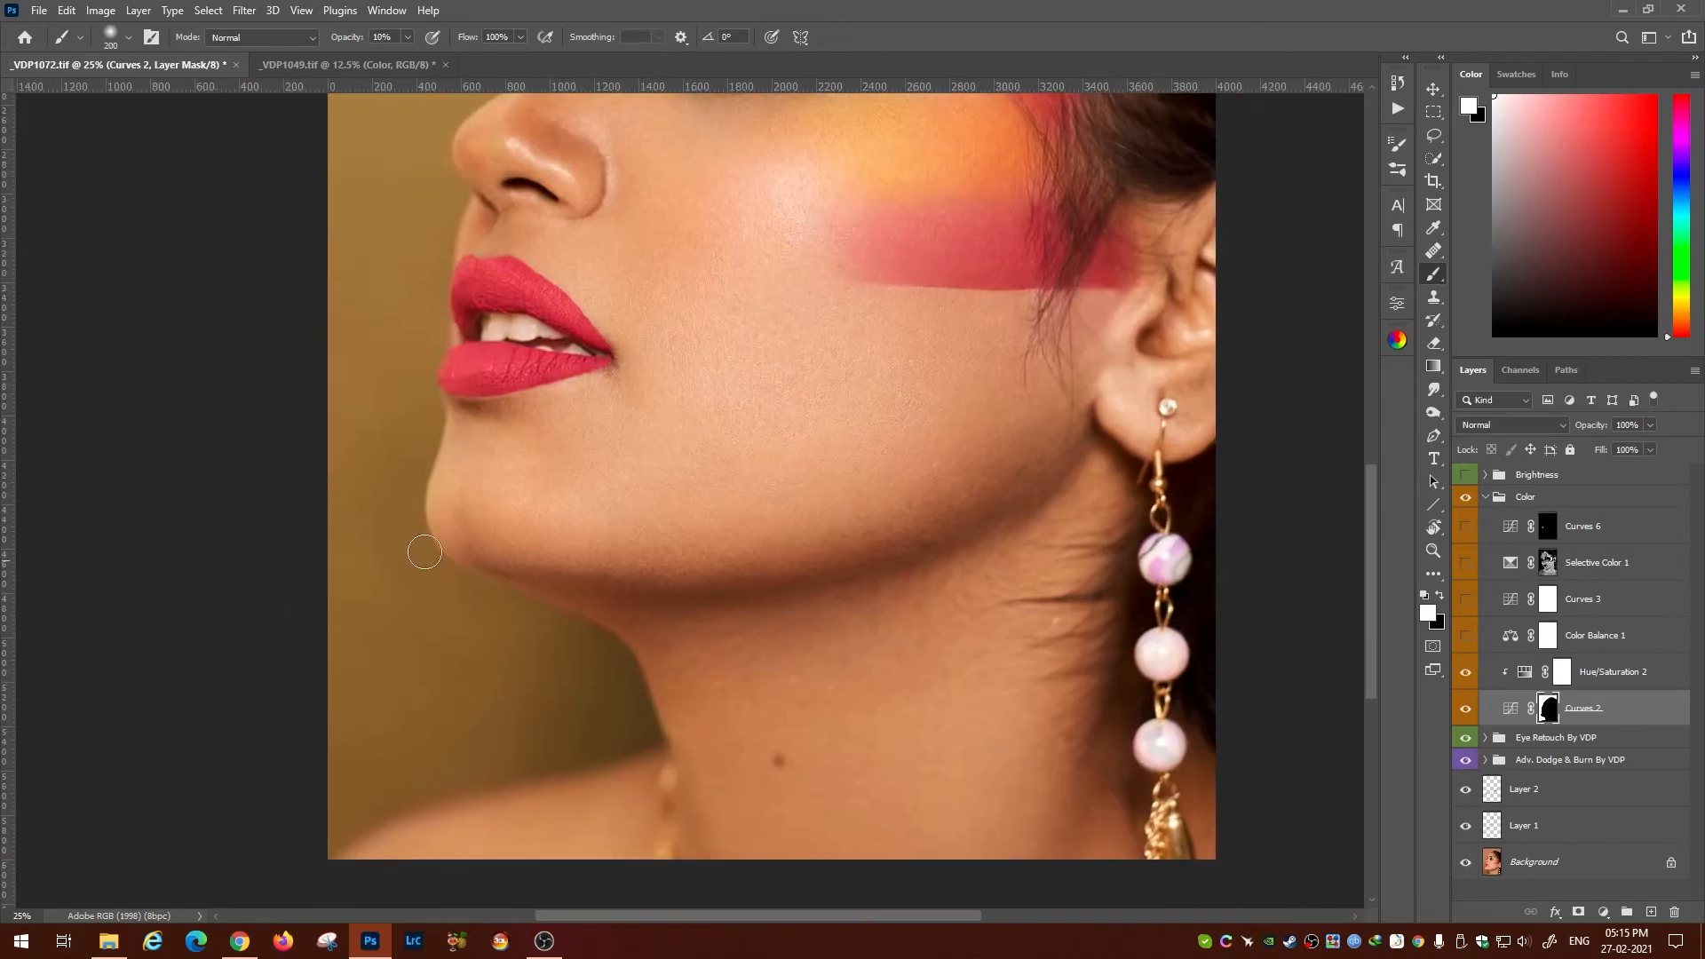
Tidy the Curves 2 mask around the mouth, nose and hair edge with black at 100% opacity, using 50–100 px brushes.
scroll(424, 552, "up", 5)
key("x")
key("bracketleft")
key("bracketleft")
key("bracketleft")
key("bracketleft")
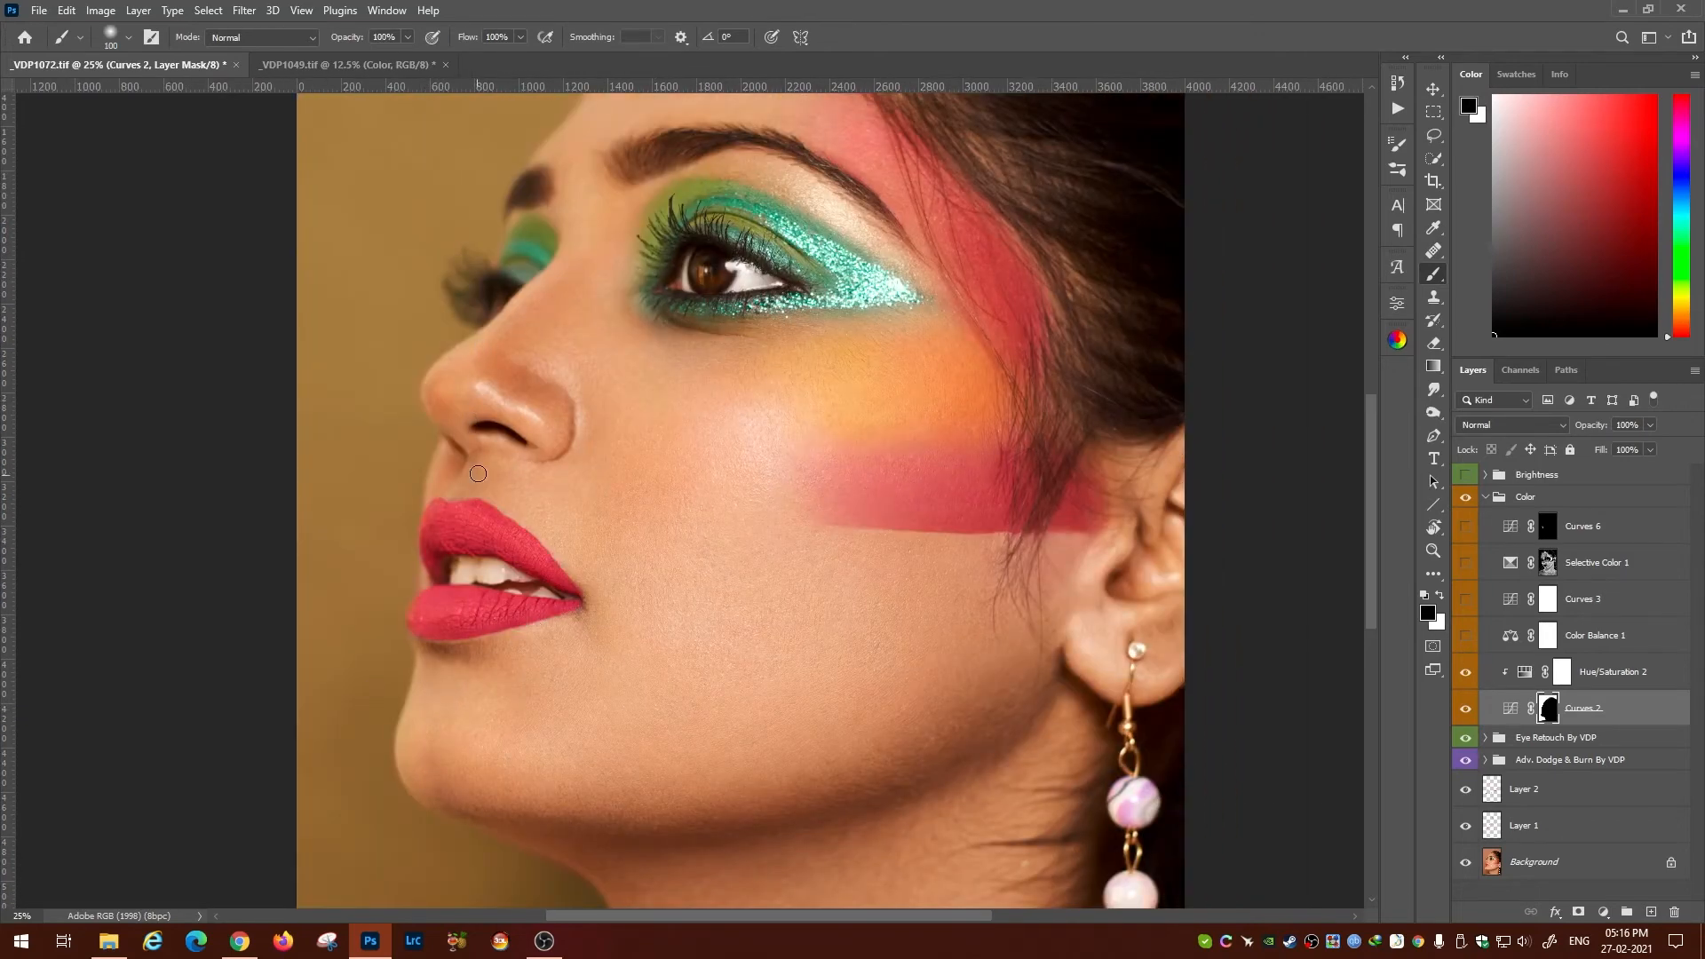
scroll(503, 267, "up", 4)
scroll(768, 413, "right", 2)
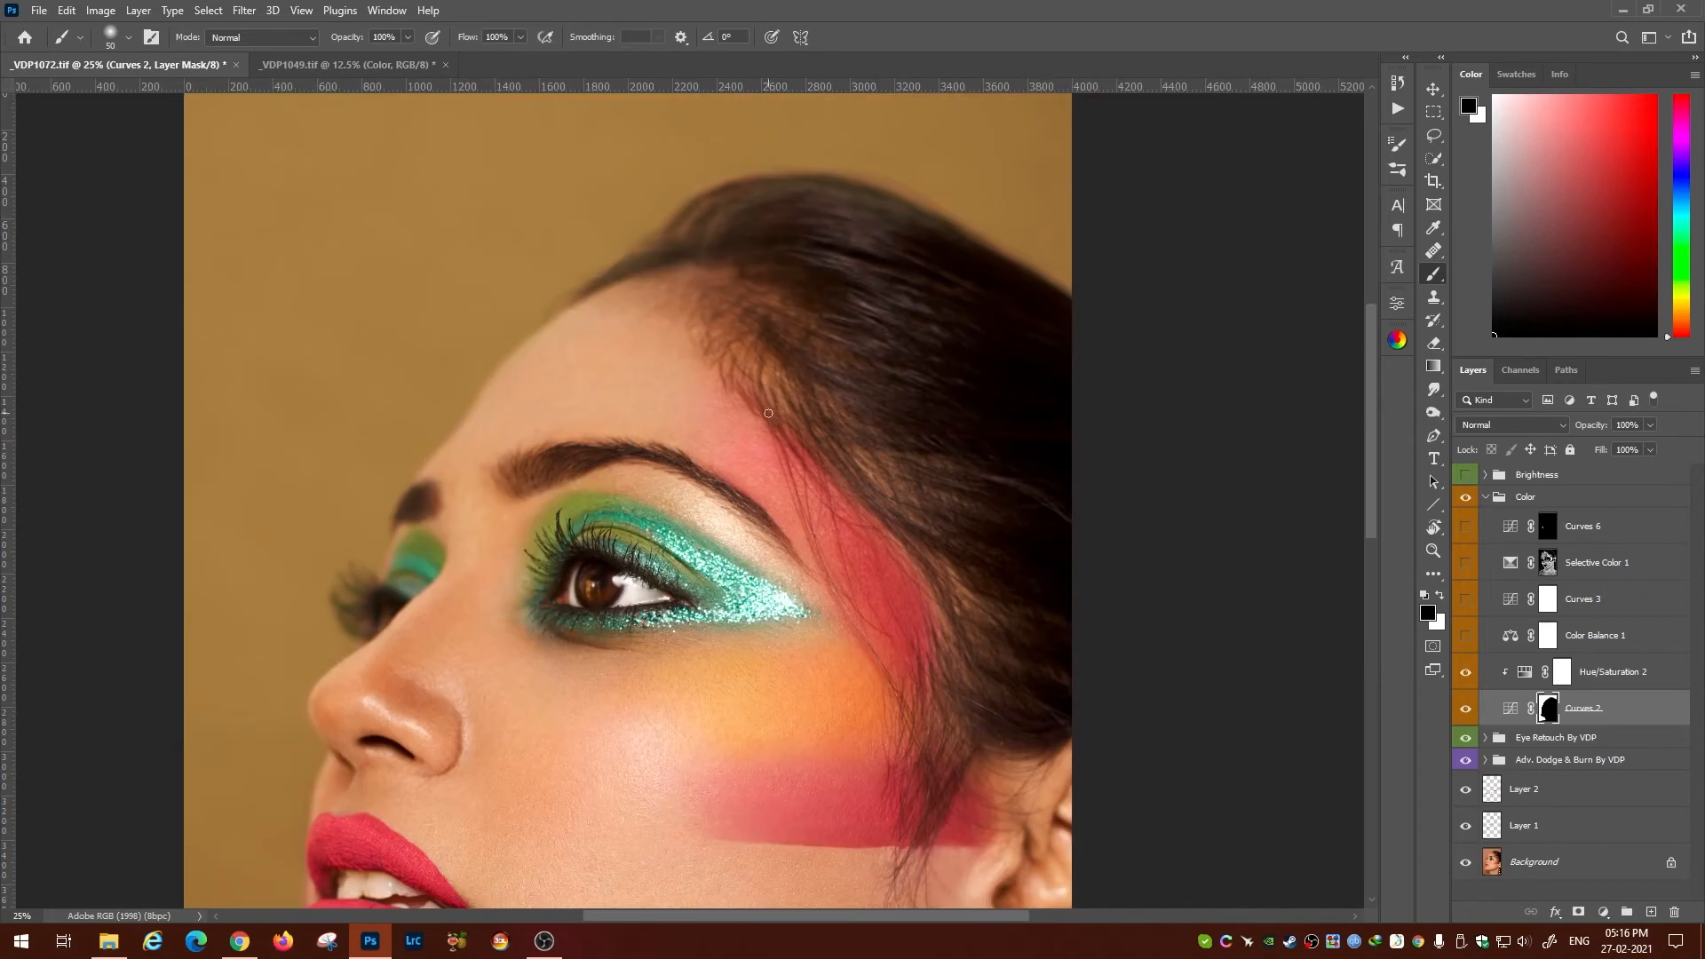
Darken the hair on the Darken Eye layer with a 100 px black brush at 10% opacity.
key("x")
key("1")
left_click(1486, 738)
left_click(1486, 738)
left_click(1486, 738)
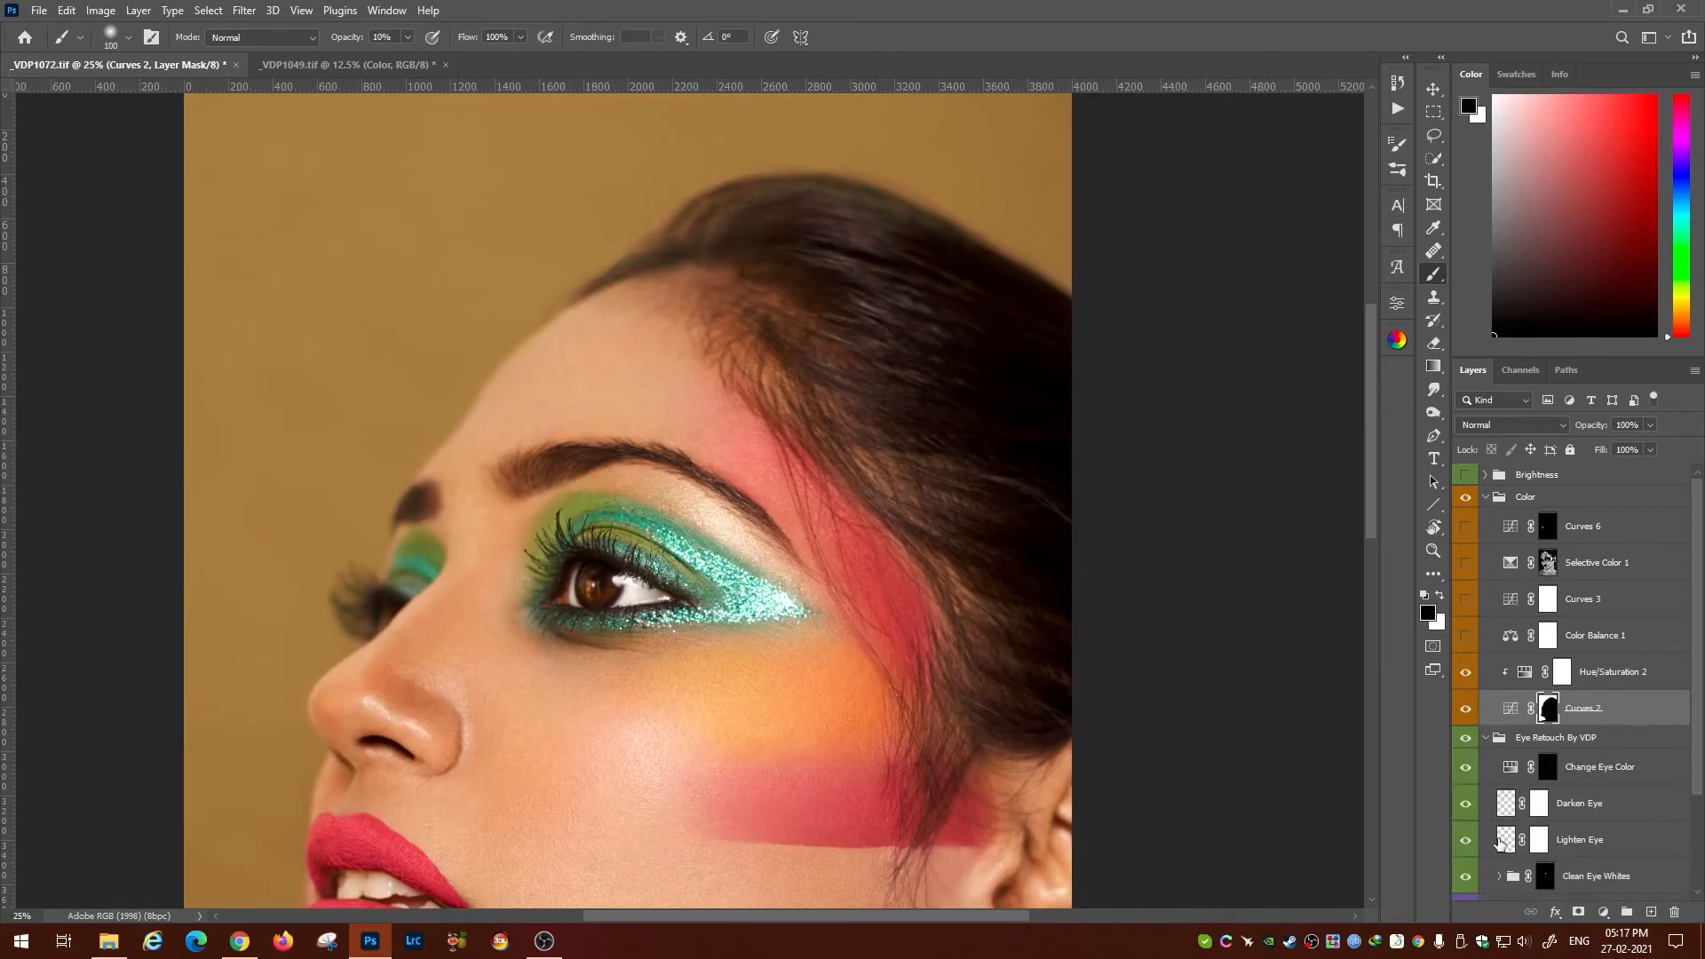
left_click(1579, 804)
mouse_move(712, 228)
left_mouse_down()
mouse_move(956, 248)
mouse_move(727, 247)
mouse_move(1016, 240)
left_mouse_up()
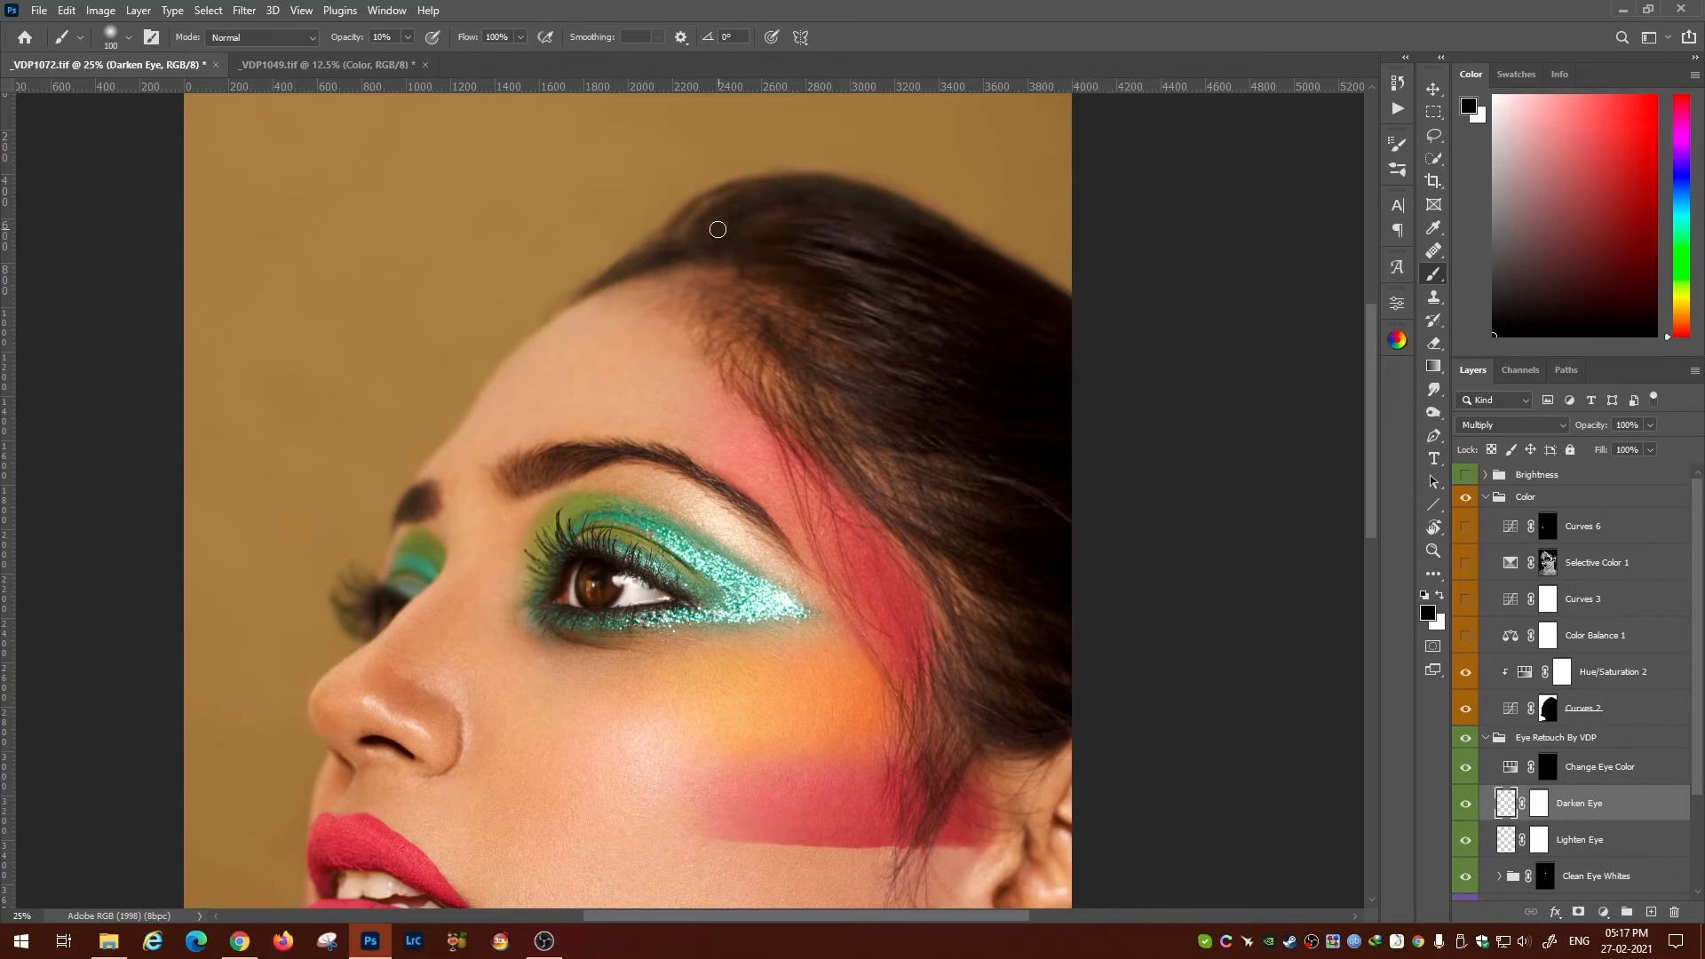
Brighten the hair details near the hairline on the Lighten Eye layer with a small white brush at 10% opacity.
left_click(1579, 839)
key("x")
key("bracketleft")
key("bracketleft")
key("bracketleft")
key("bracketleft")
key("bracketleft")
left_click(1530, 790)
key("x")
key("alt+bracketleft")
key("x")
key("ctrl+plus")
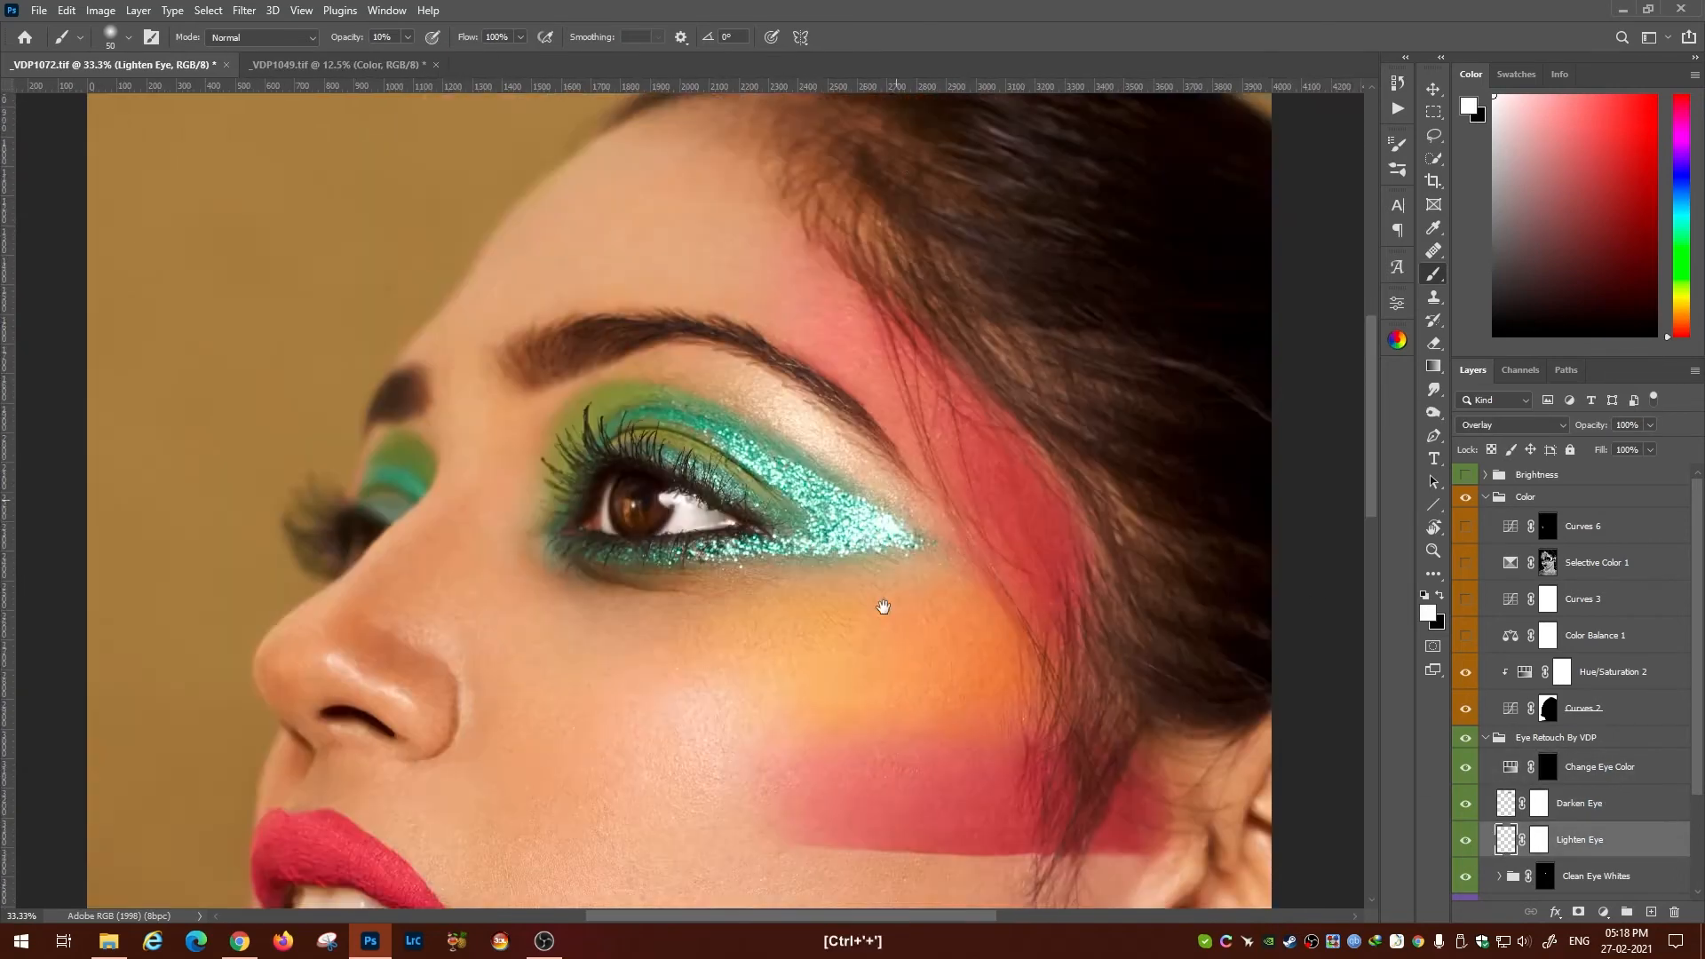
left_click_drag(813, 266, 772, 632)
key("ctrl+minus")
key("ctrl+minus")
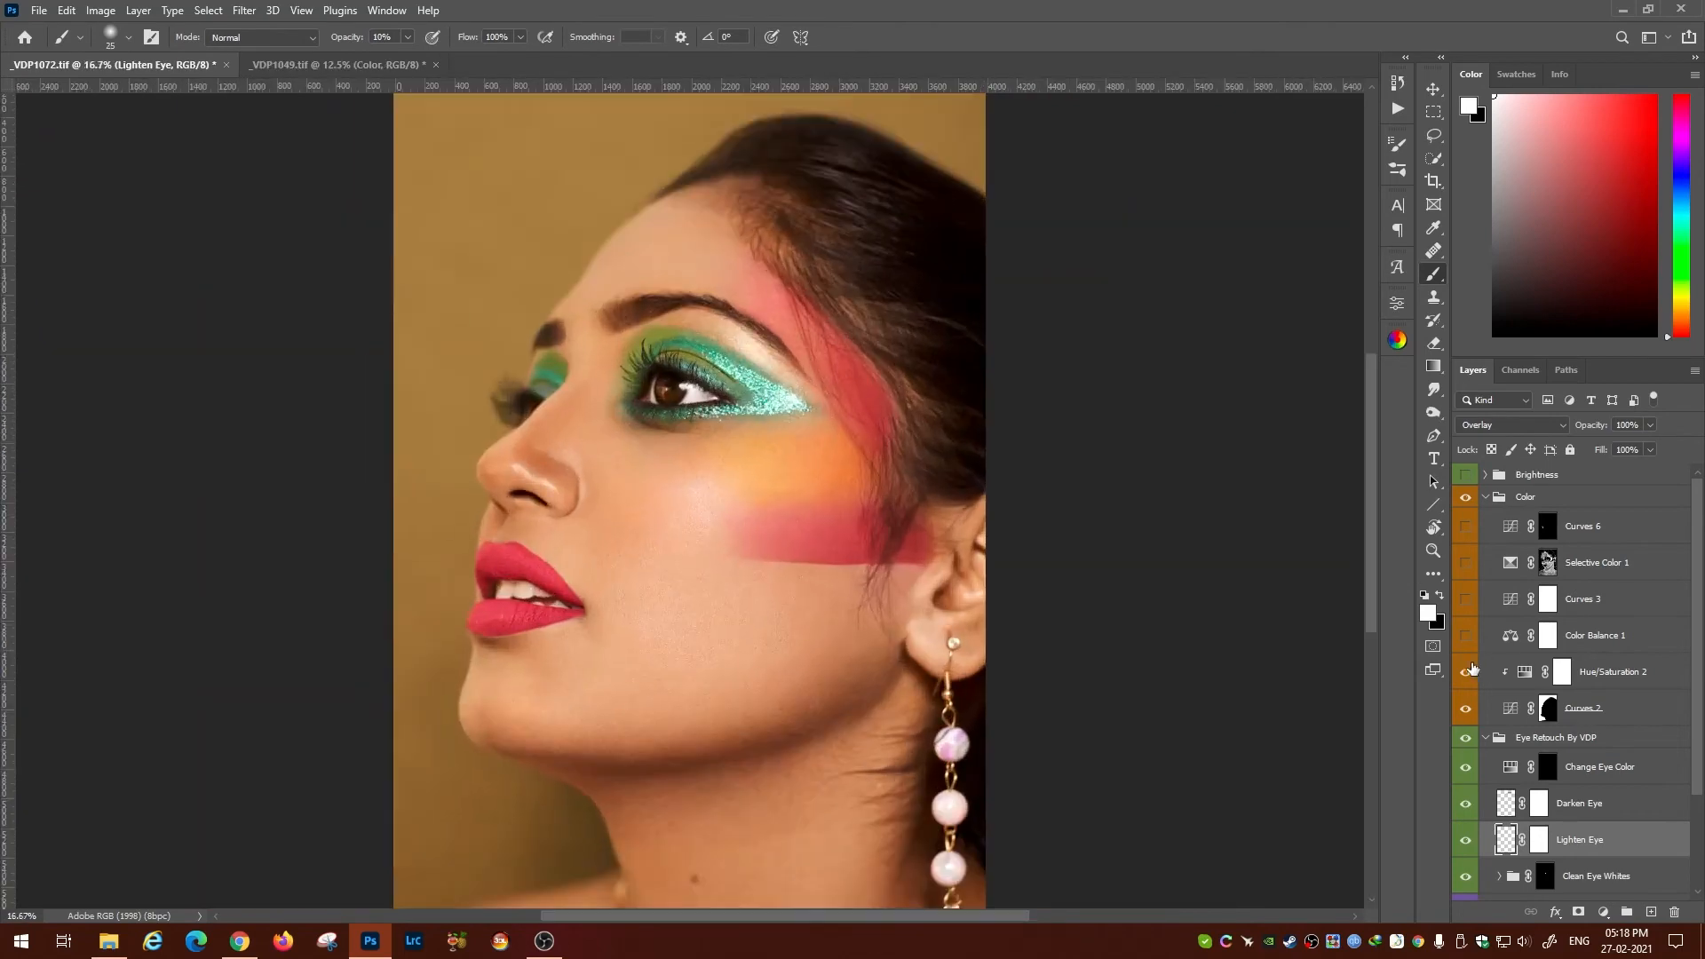
Turn on Color Balance 1, Curves 3 and Selective Color 1, and inspect the Selective Color 1 and Curves 6 masks.
left_click(1548, 565, "alt")
left_click(1549, 565, "alt")
left_click(1467, 529)
left_click(1547, 530, "alt")
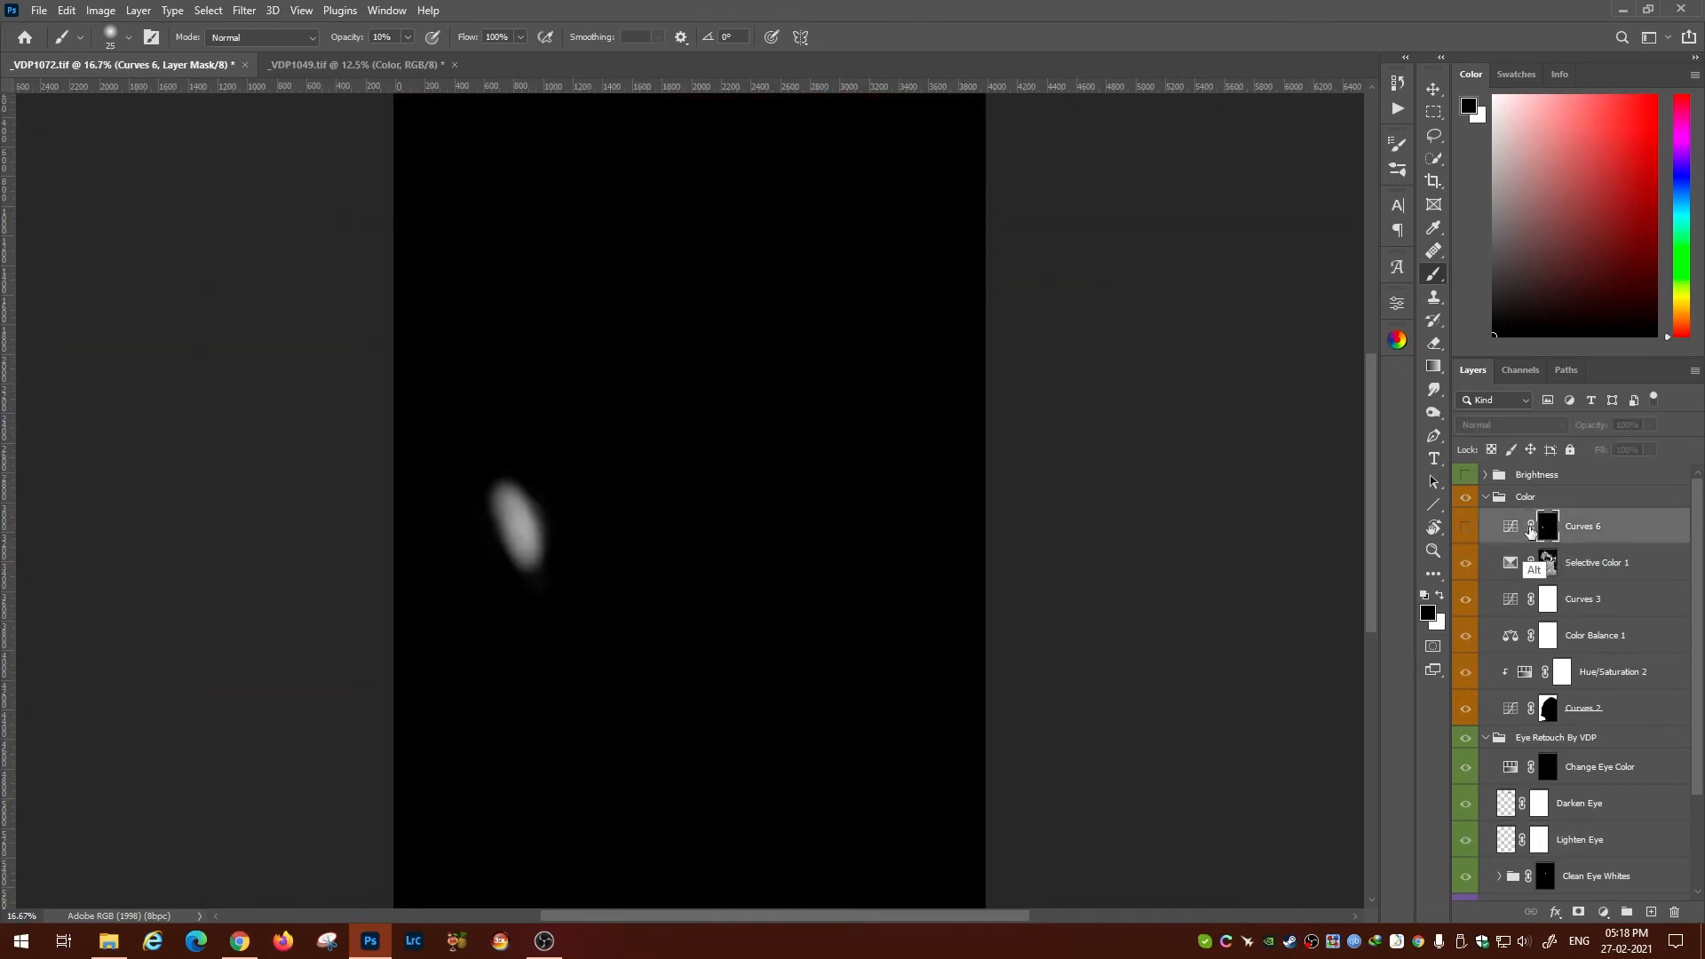
left_click(1547, 529, "alt")
key("ctrl+minus")
key("ctrl+plus")
left_click(1466, 527)
Hide Selective Color 1 and compare the portrait with _VDP1049.tif.
left_click(1563, 563)
left_click(1466, 563)
left_click(382, 64)
left_click(169, 64)
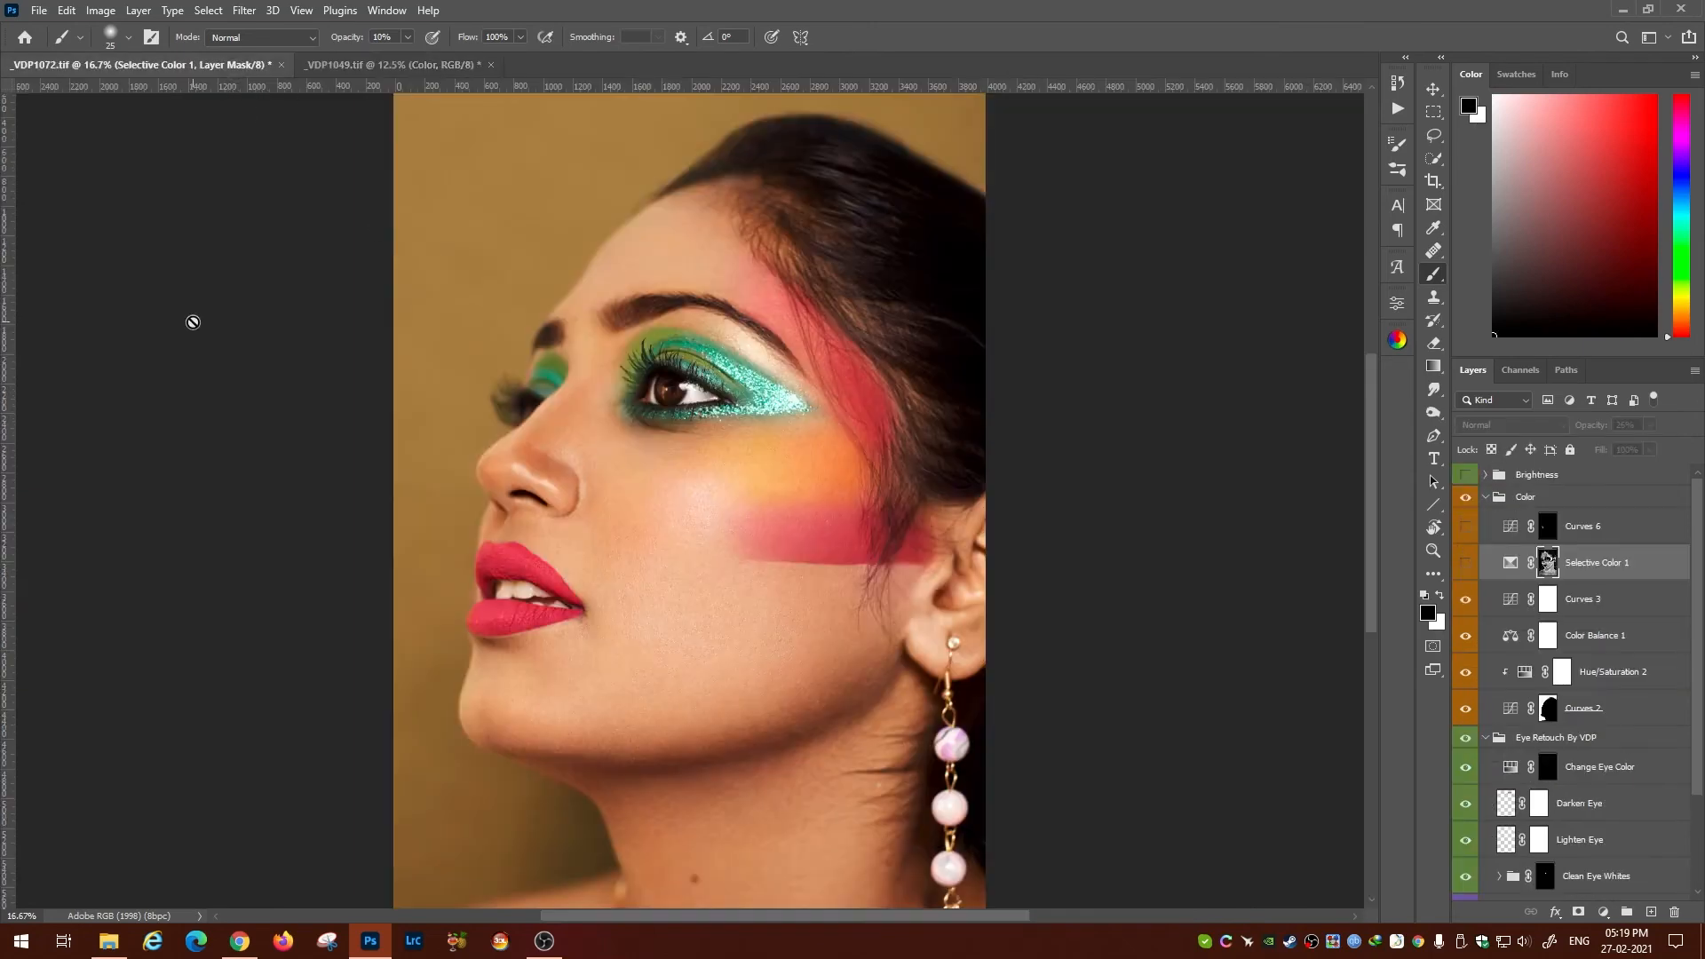
key("ctrl+minus")
Set the saturation of Hue/Saturation 2 to -14 and compare the background with the adjustment off and on.
left_click(1525, 672)
left_click(1486, 738)
double_click(1525, 673)
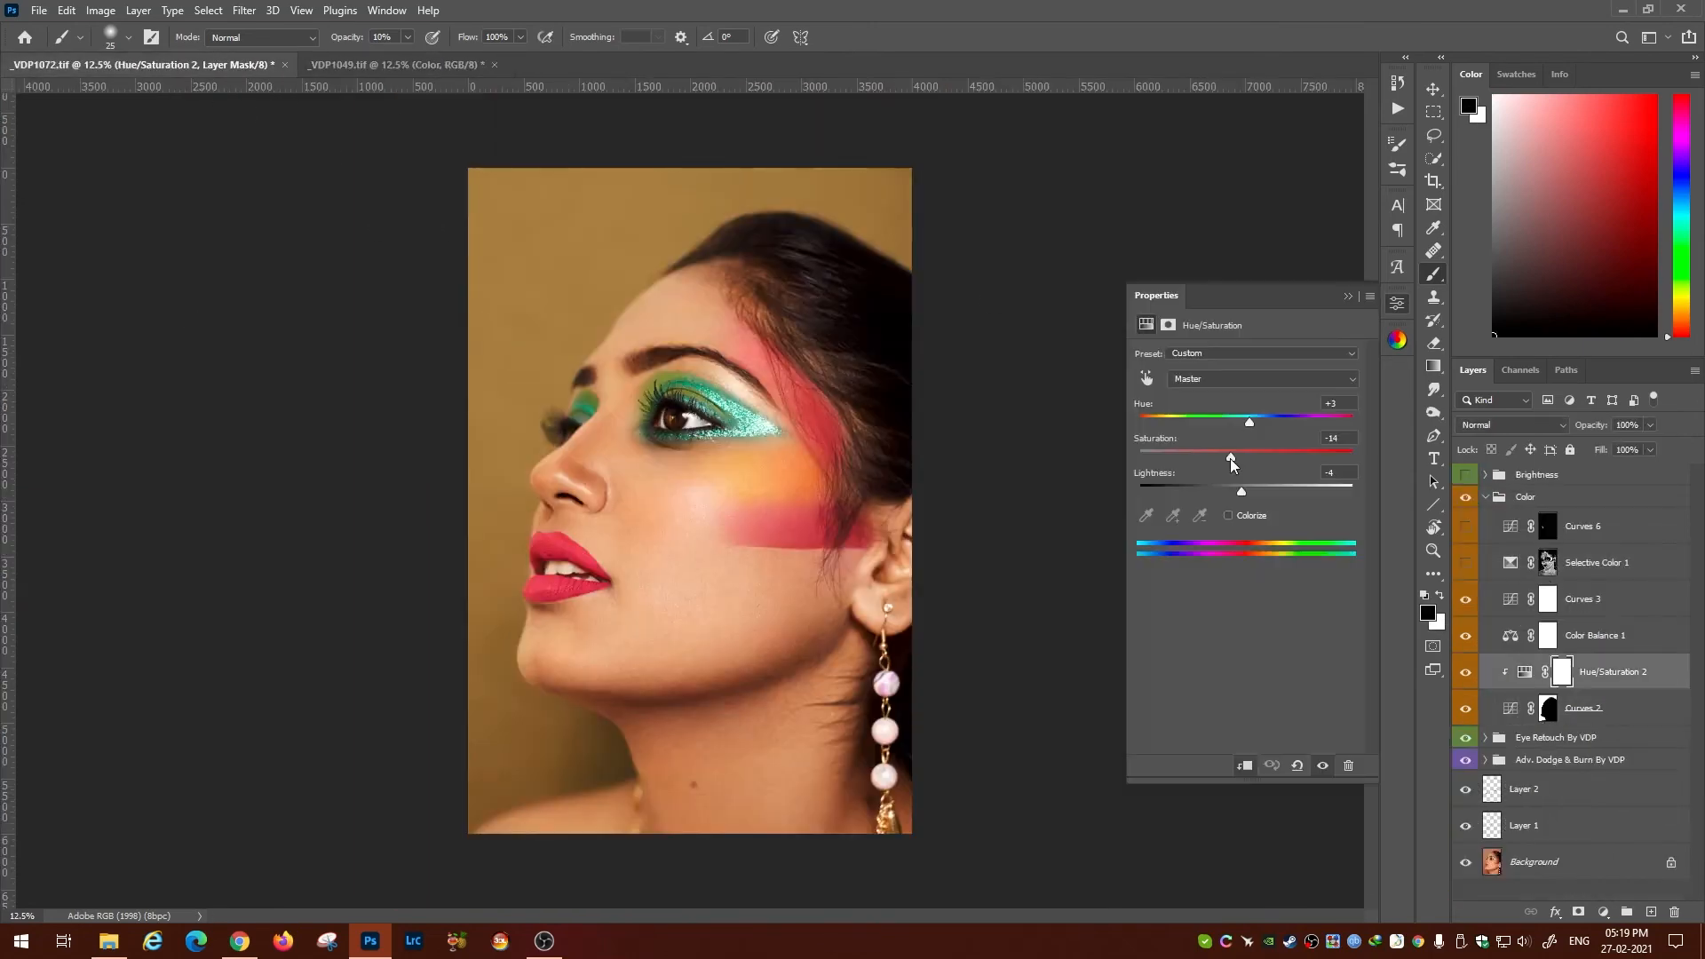
left_click(1466, 672)
left_click(1465, 672)
left_click(1397, 303)
Show Selective Color 1 again and review its settings for the individual colour ranges.
left_click(1465, 565)
double_click(1511, 563)
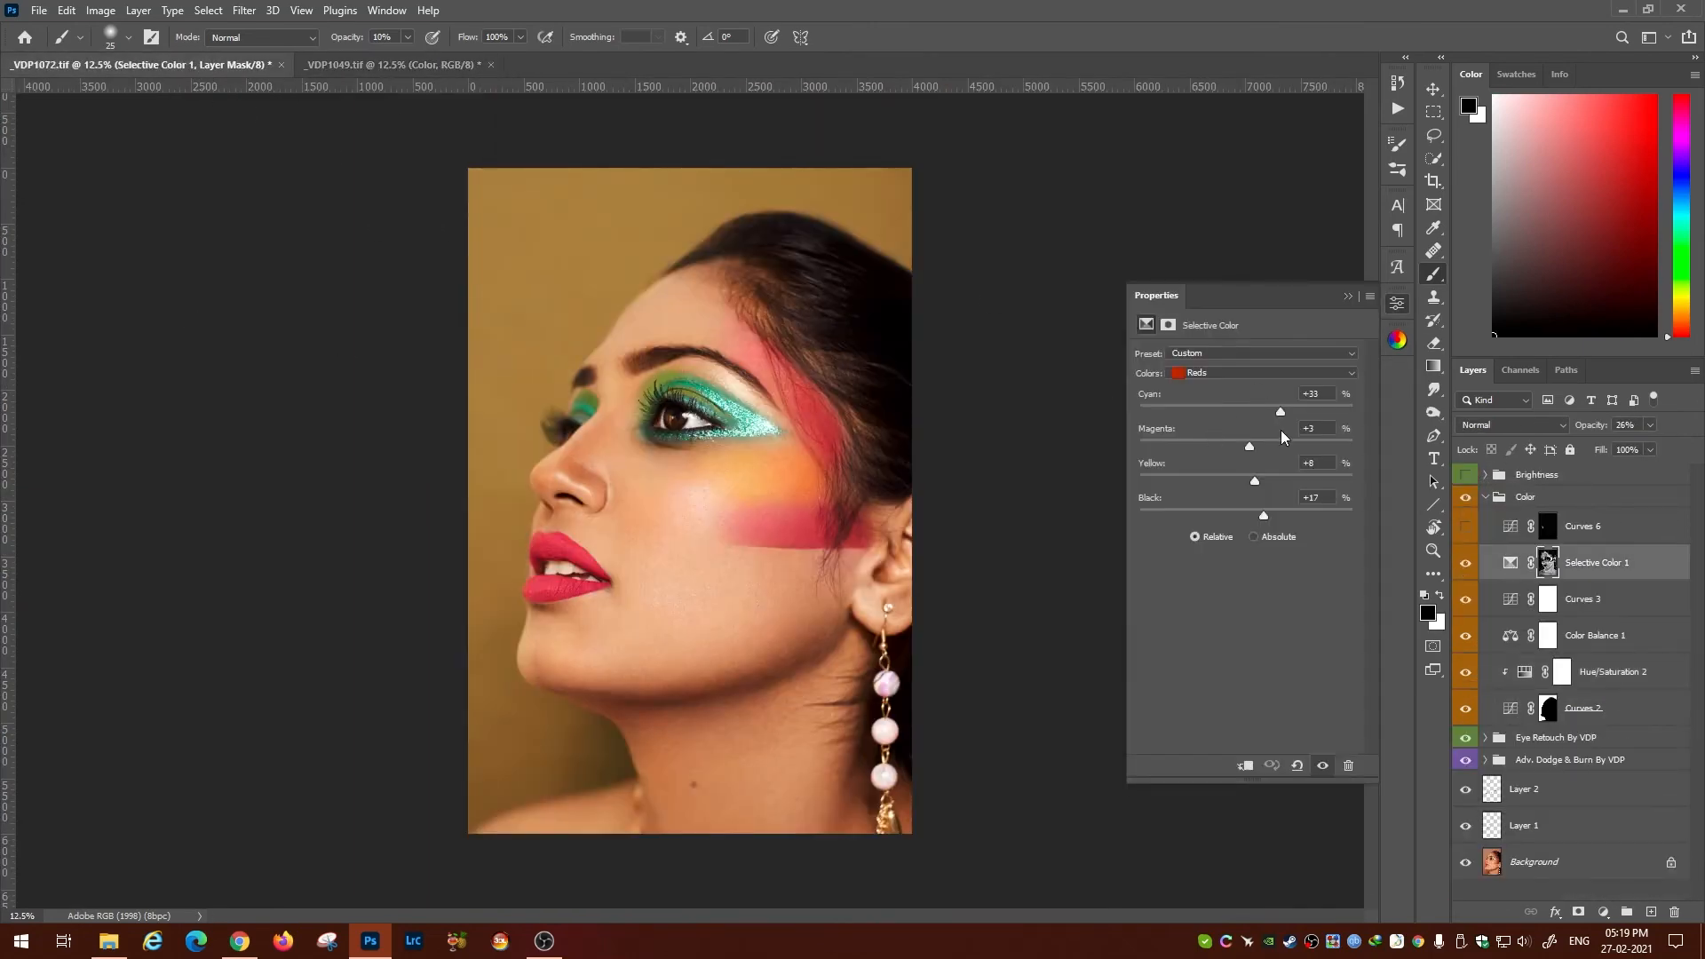
left_click(1274, 373)
left_click(1274, 409)
left_click(1525, 673)
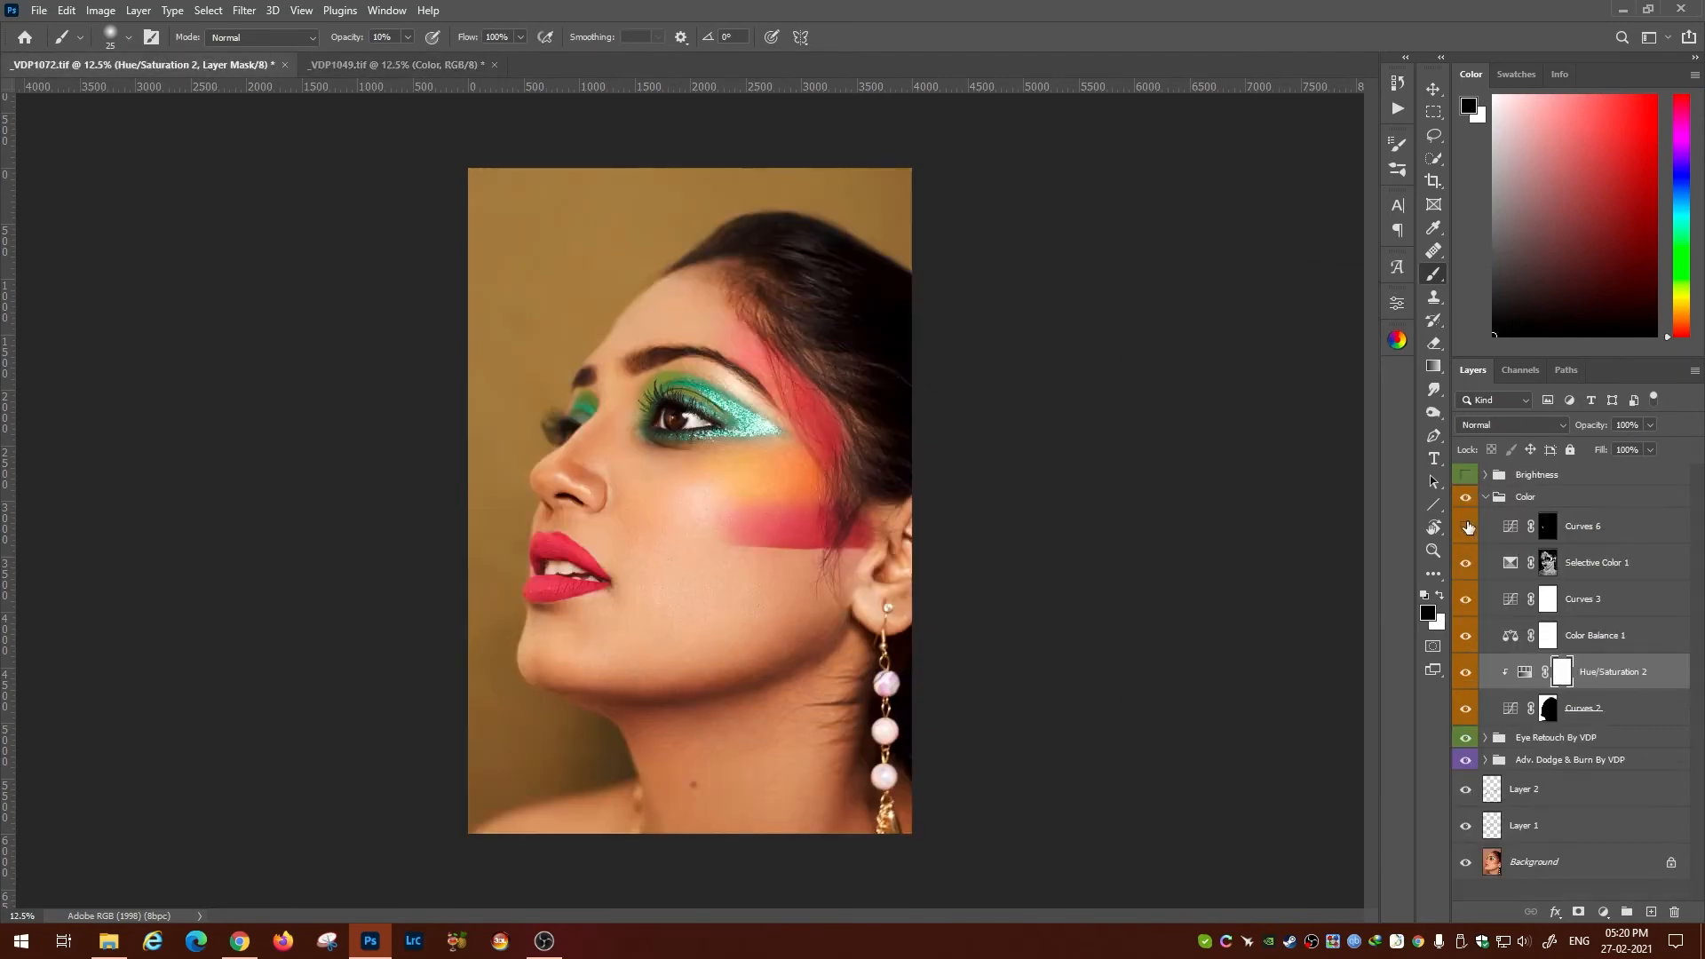
Refine the Curves 2 mask along the edge of the lips with a 25 px brush at 10% opacity.
left_click(1485, 497, "alt")
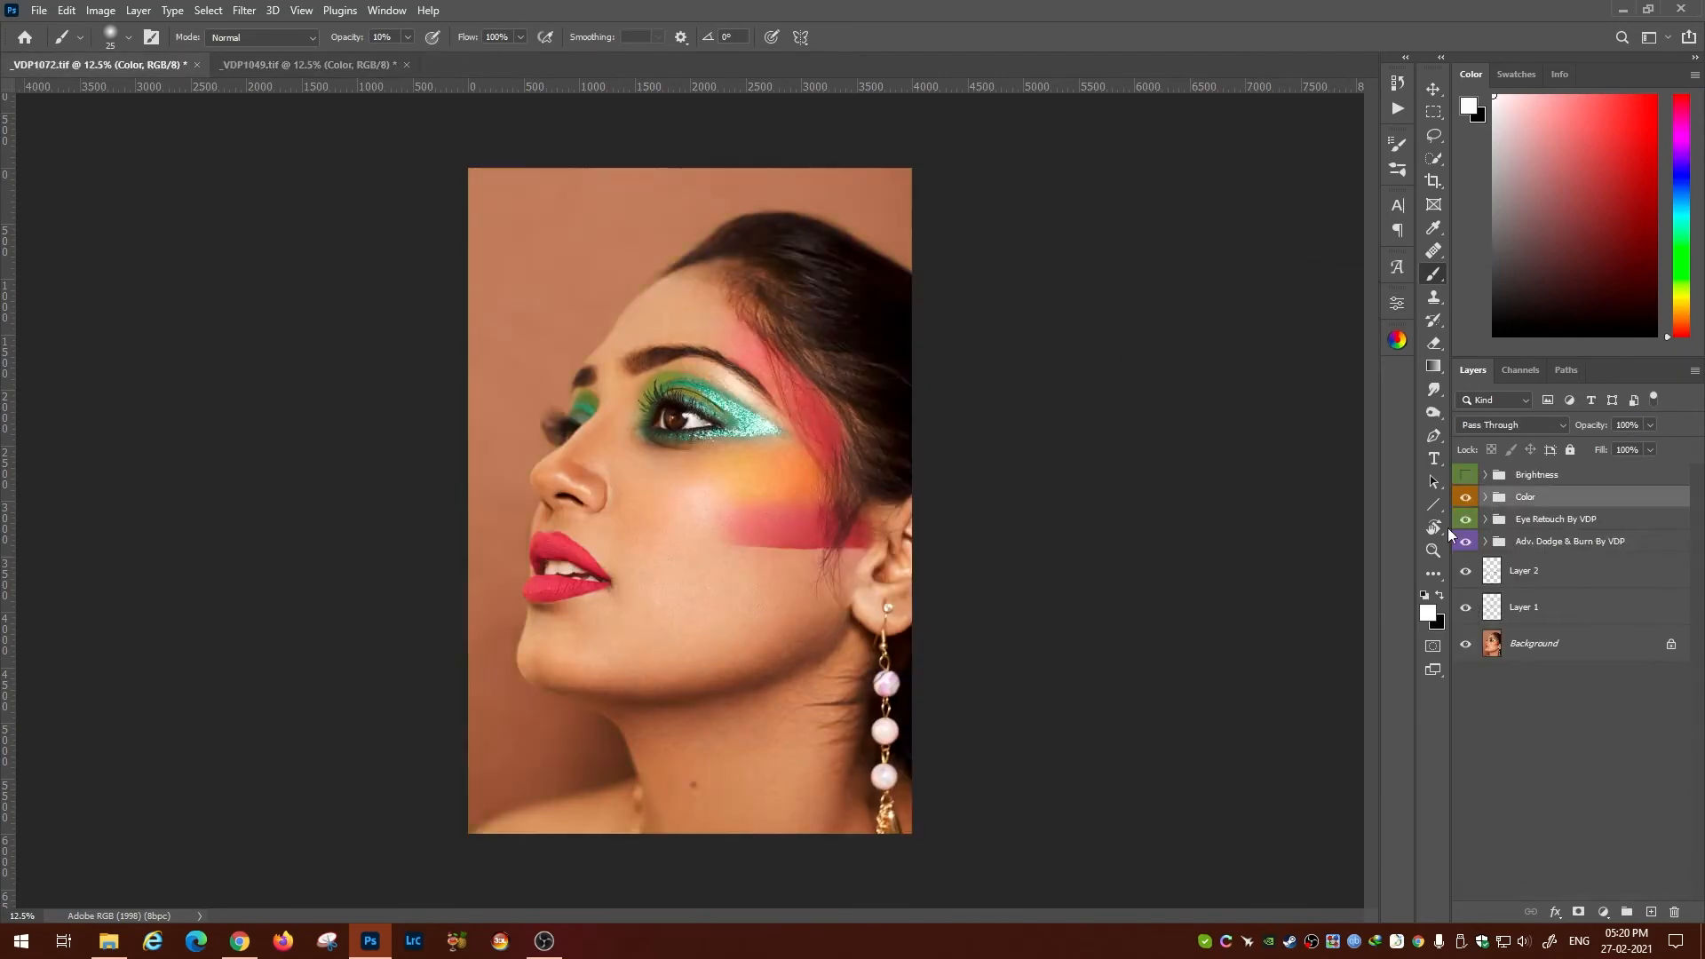
key("ctrl+plus")
key("ctrl+plus")
key("ctrl+plus")
left_click(1485, 497)
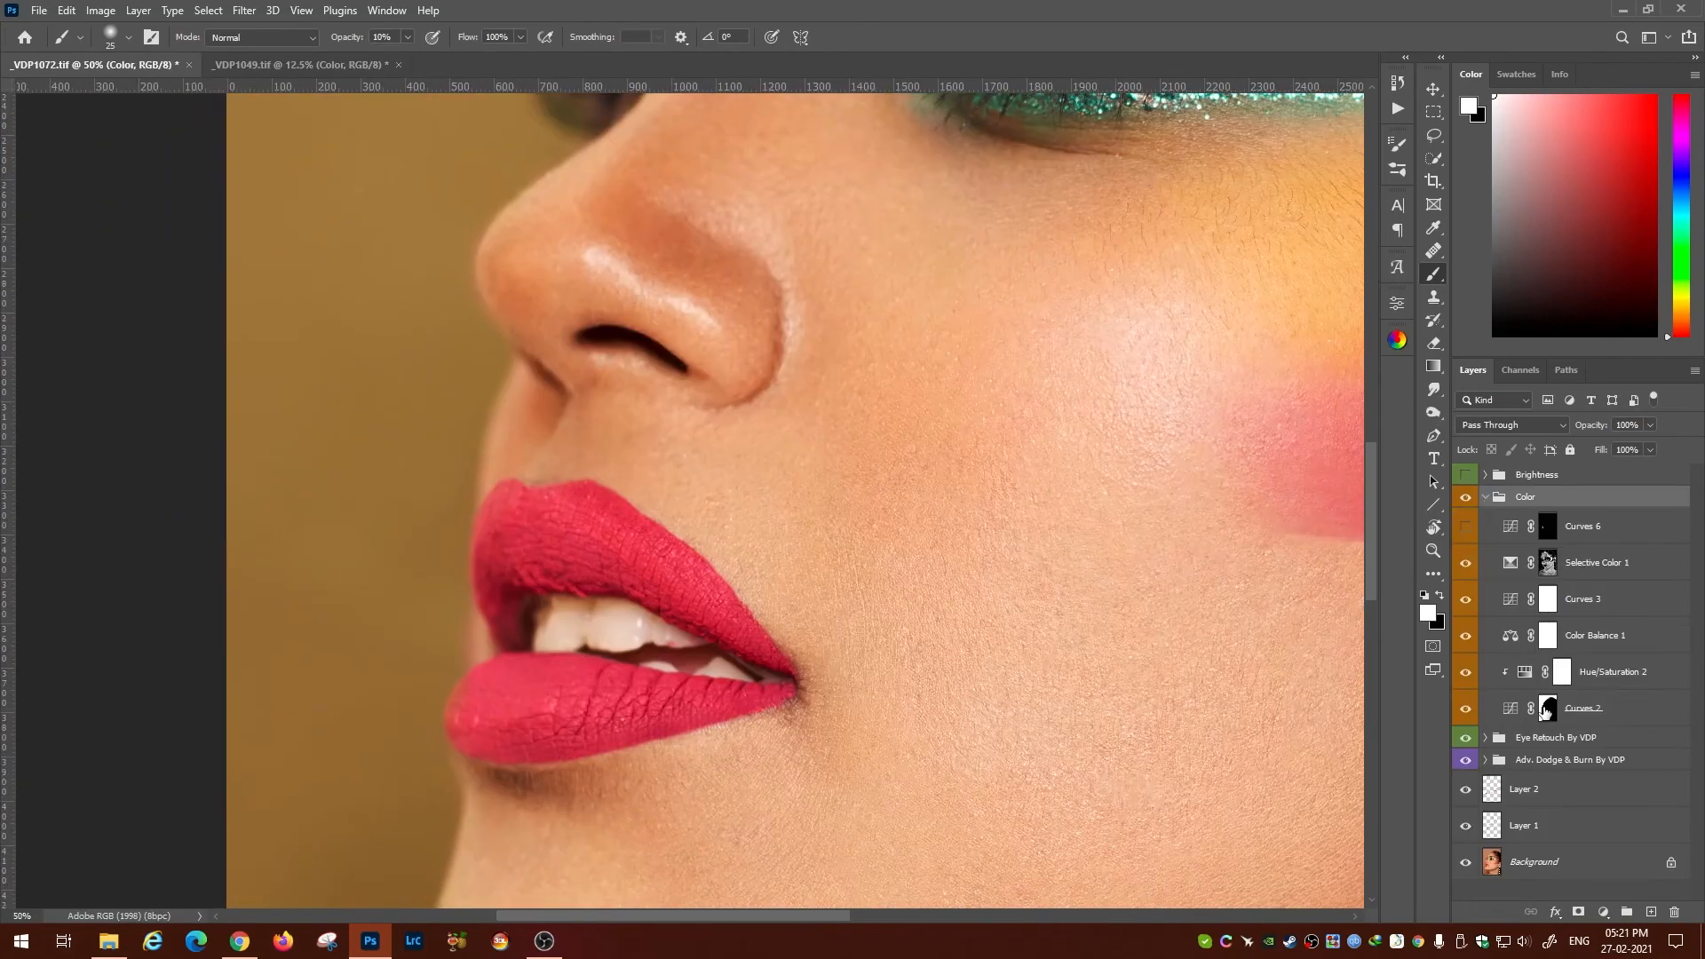
left_click(1548, 708)
key("s")
key("b")
key("x")
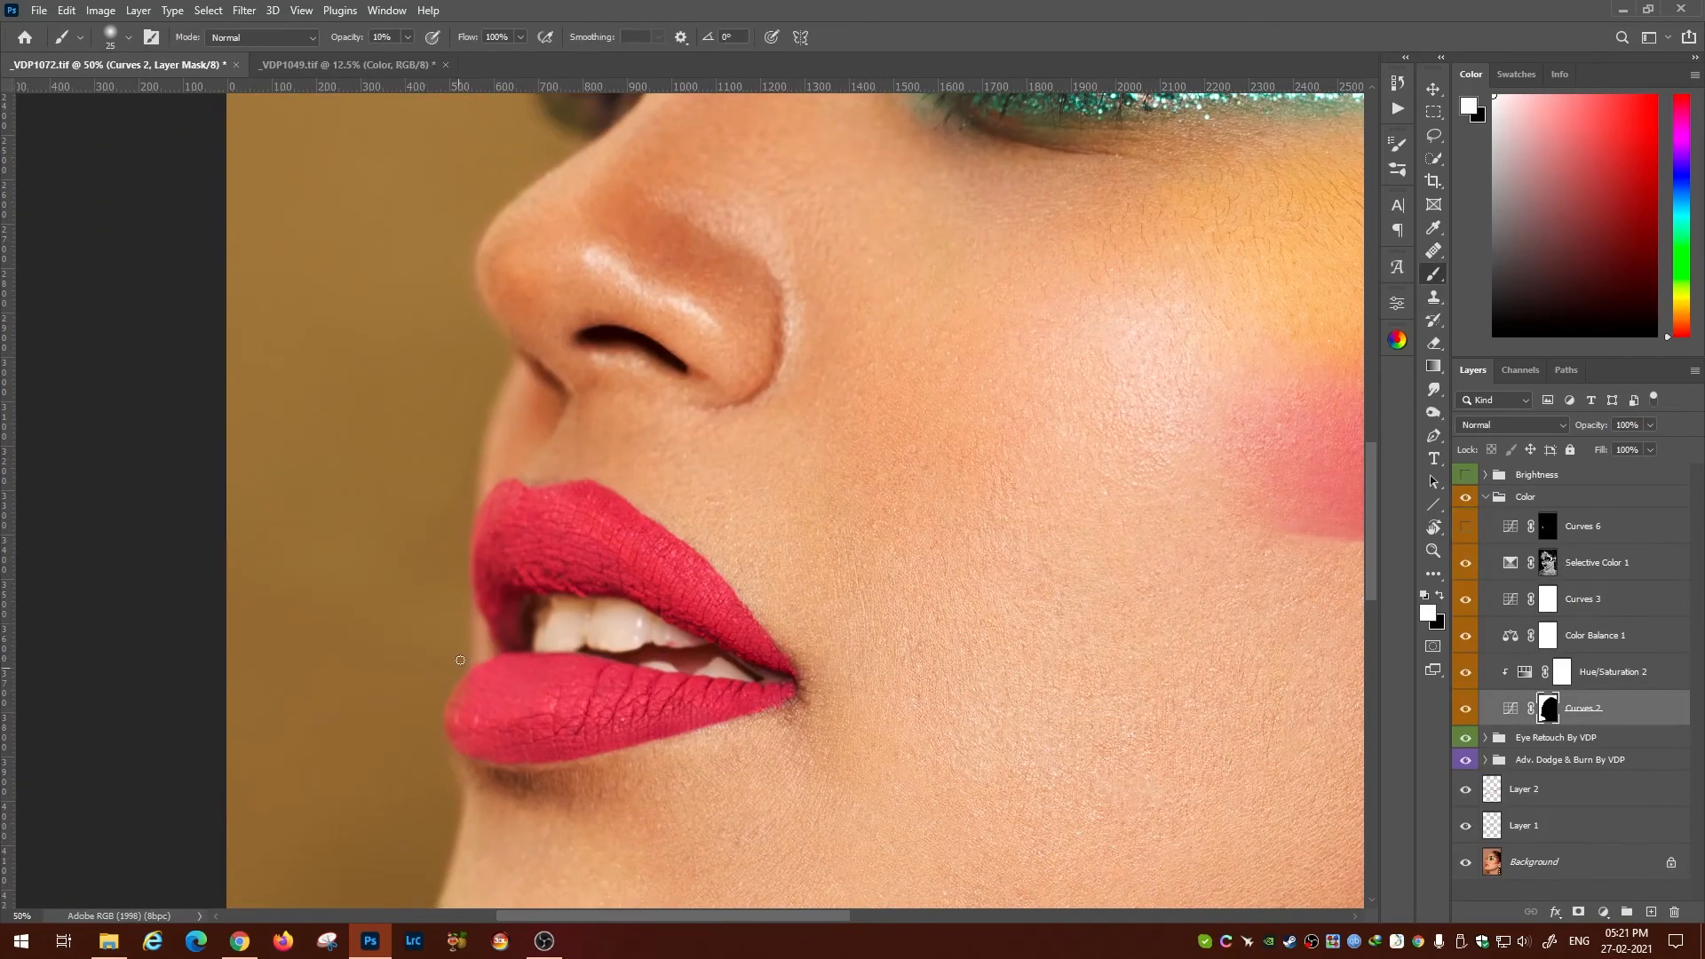
Set Hue/Saturation 2 to saturation -13 and lightness -7 for the background.
key("ctrl+minus")
key("ctrl+minus")
key("ctrl+minus")
left_click_drag(568, 381, 424, 426)
key("ctrl+plus")
key("ctrl+minus")
double_click(1525, 673)
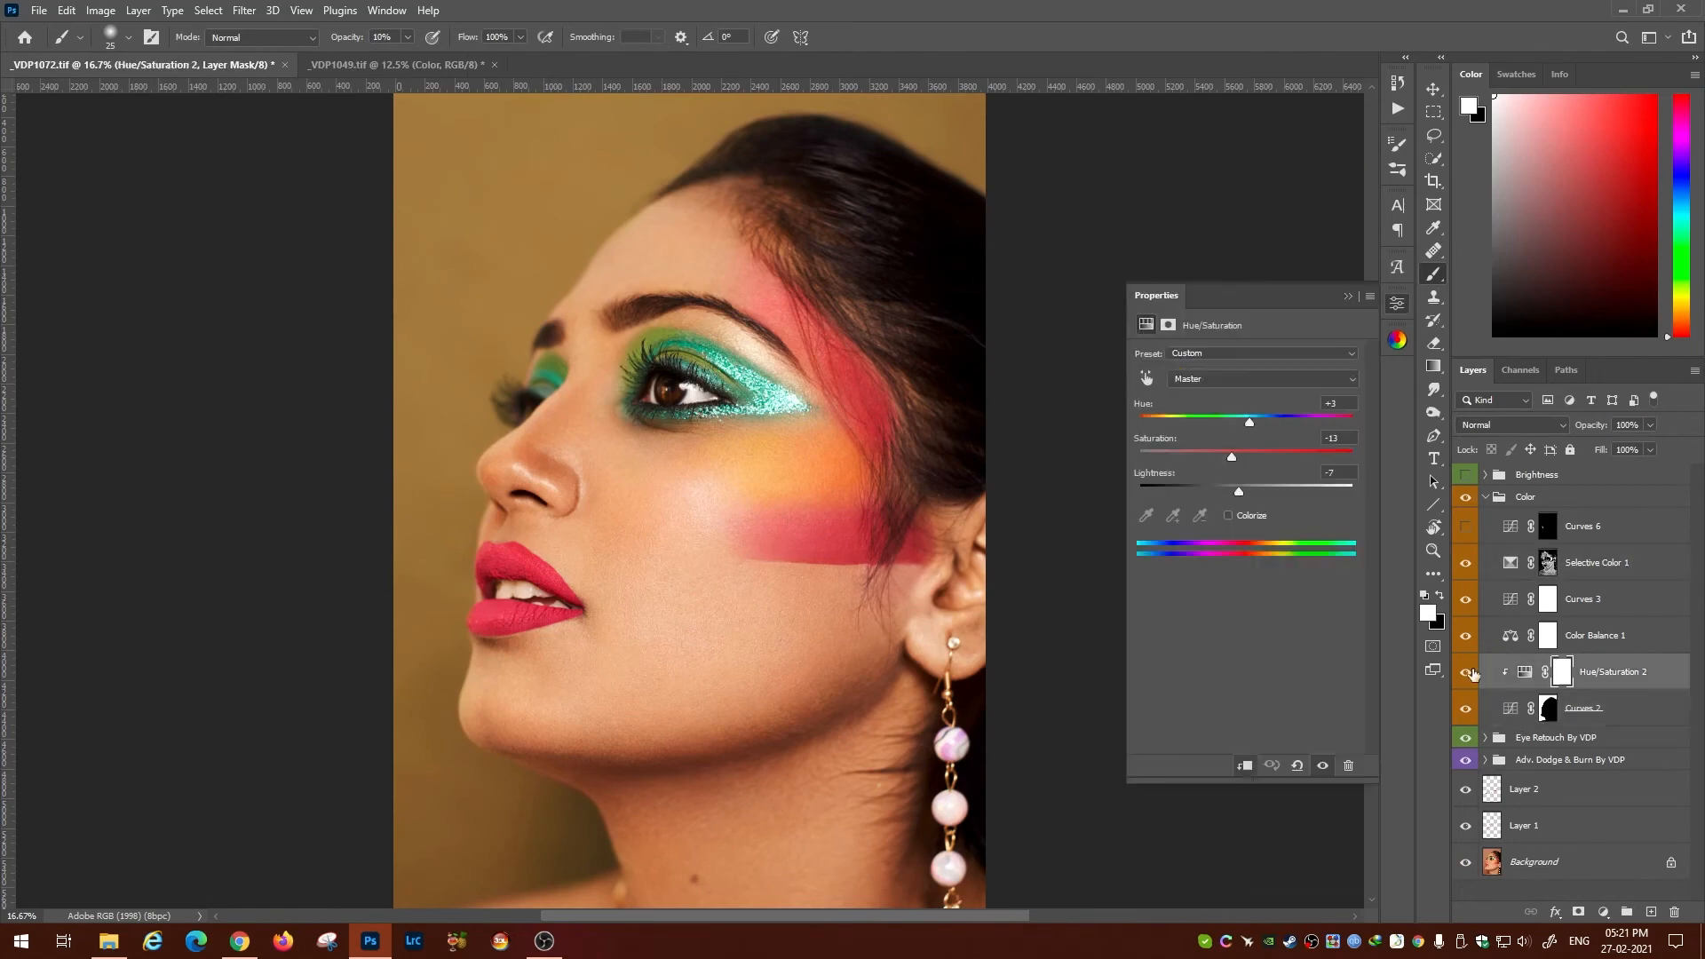
Raise the lightness of Hue/Saturation 2 slightly and bring up the Whites range of Selective Color 1.
left_click_drag(1238, 491, 1245, 492)
key("ctrl+minus")
left_click(1503, 563)
left_click(1262, 373)
left_click(1247, 519)
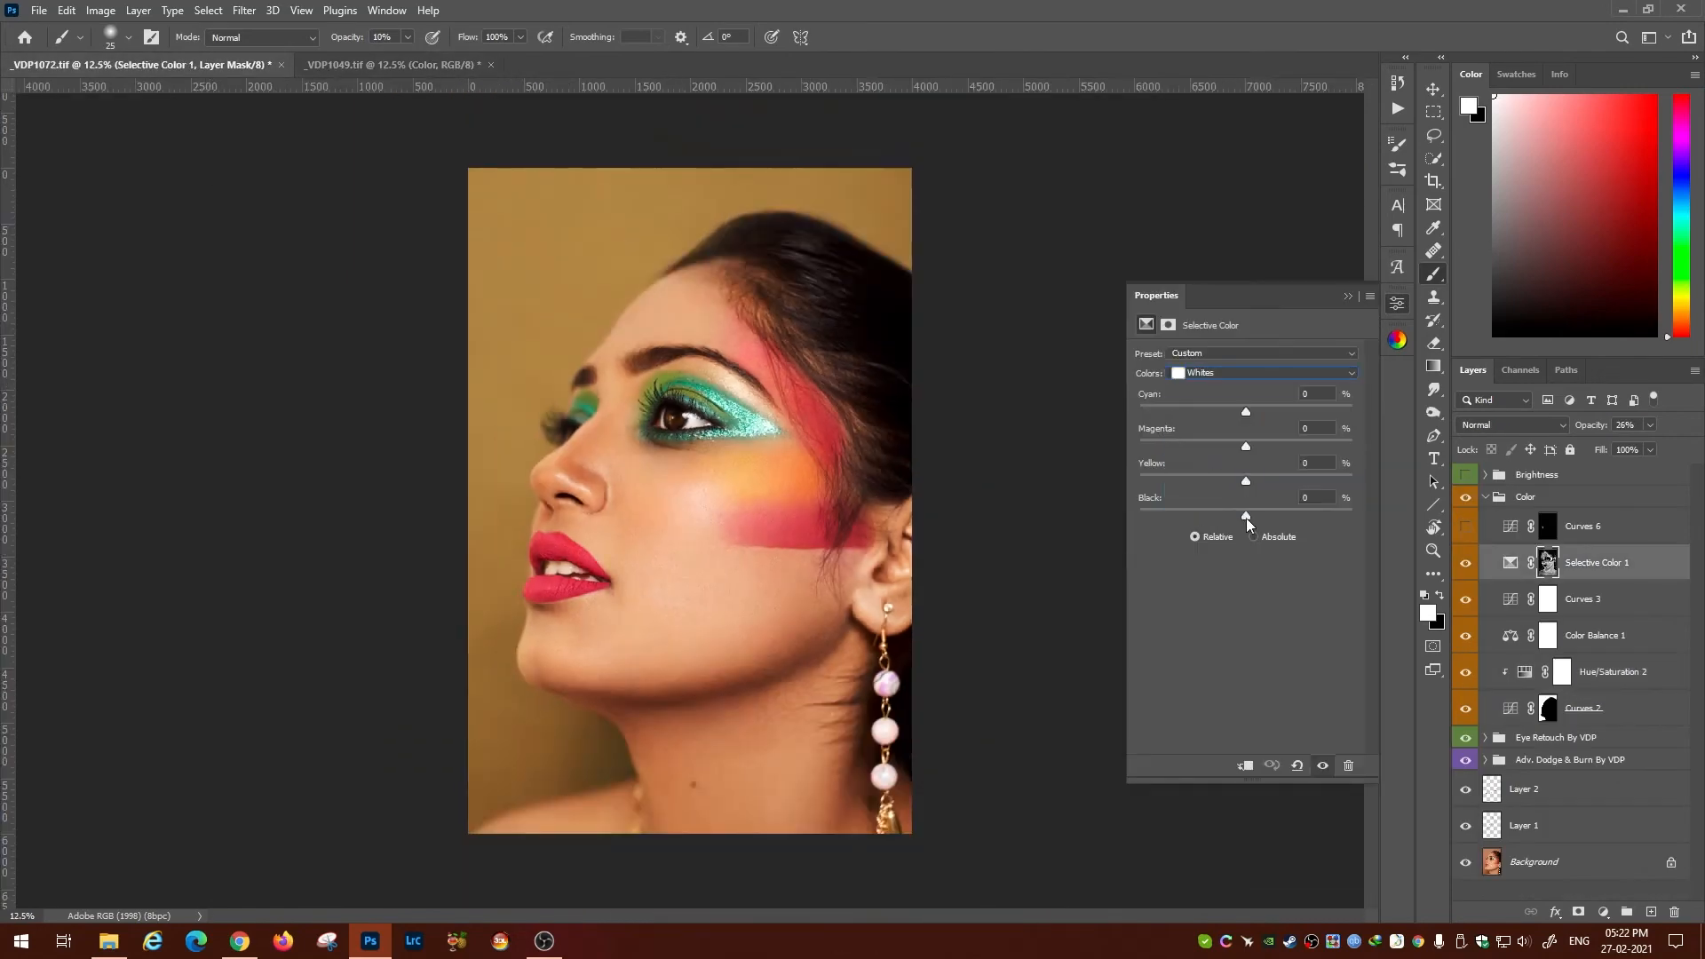
Hide Selective Color 1, collapse the Color group and run the Luminosity Masks By VDP action.
left_click(1397, 303)
left_click(1510, 563)
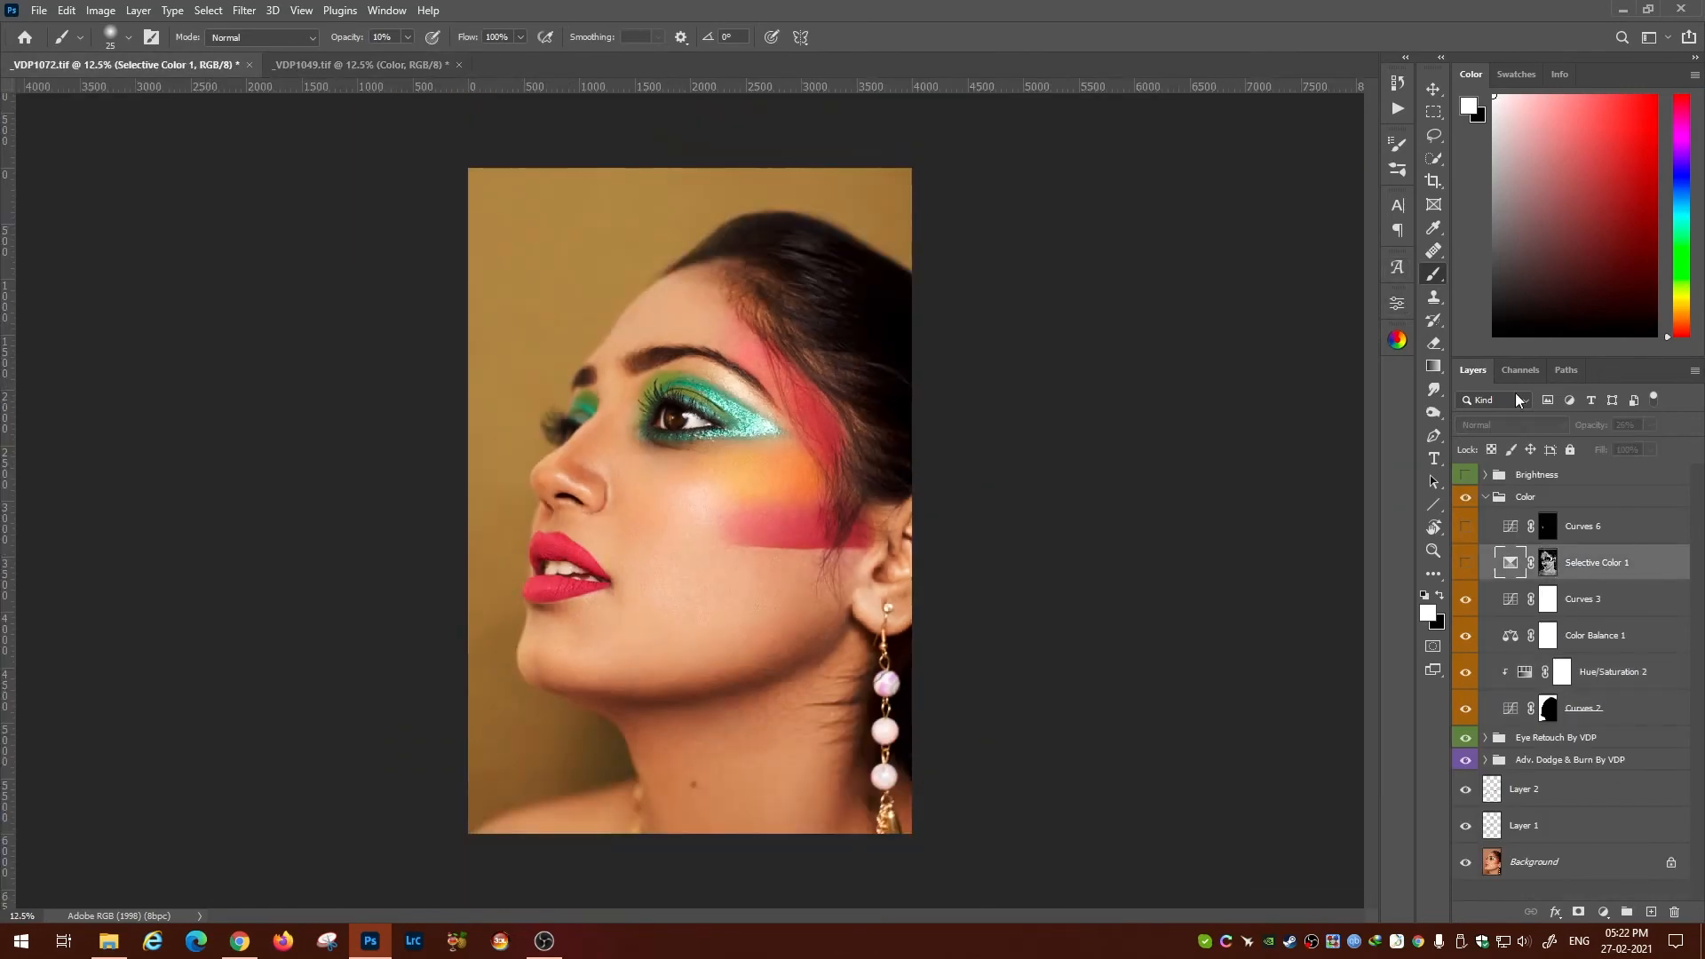
left_click(1520, 370)
left_click(1516, 469)
left_click(1473, 370)
left_click(1485, 497)
left_click(1398, 109)
left_click(1287, 385)
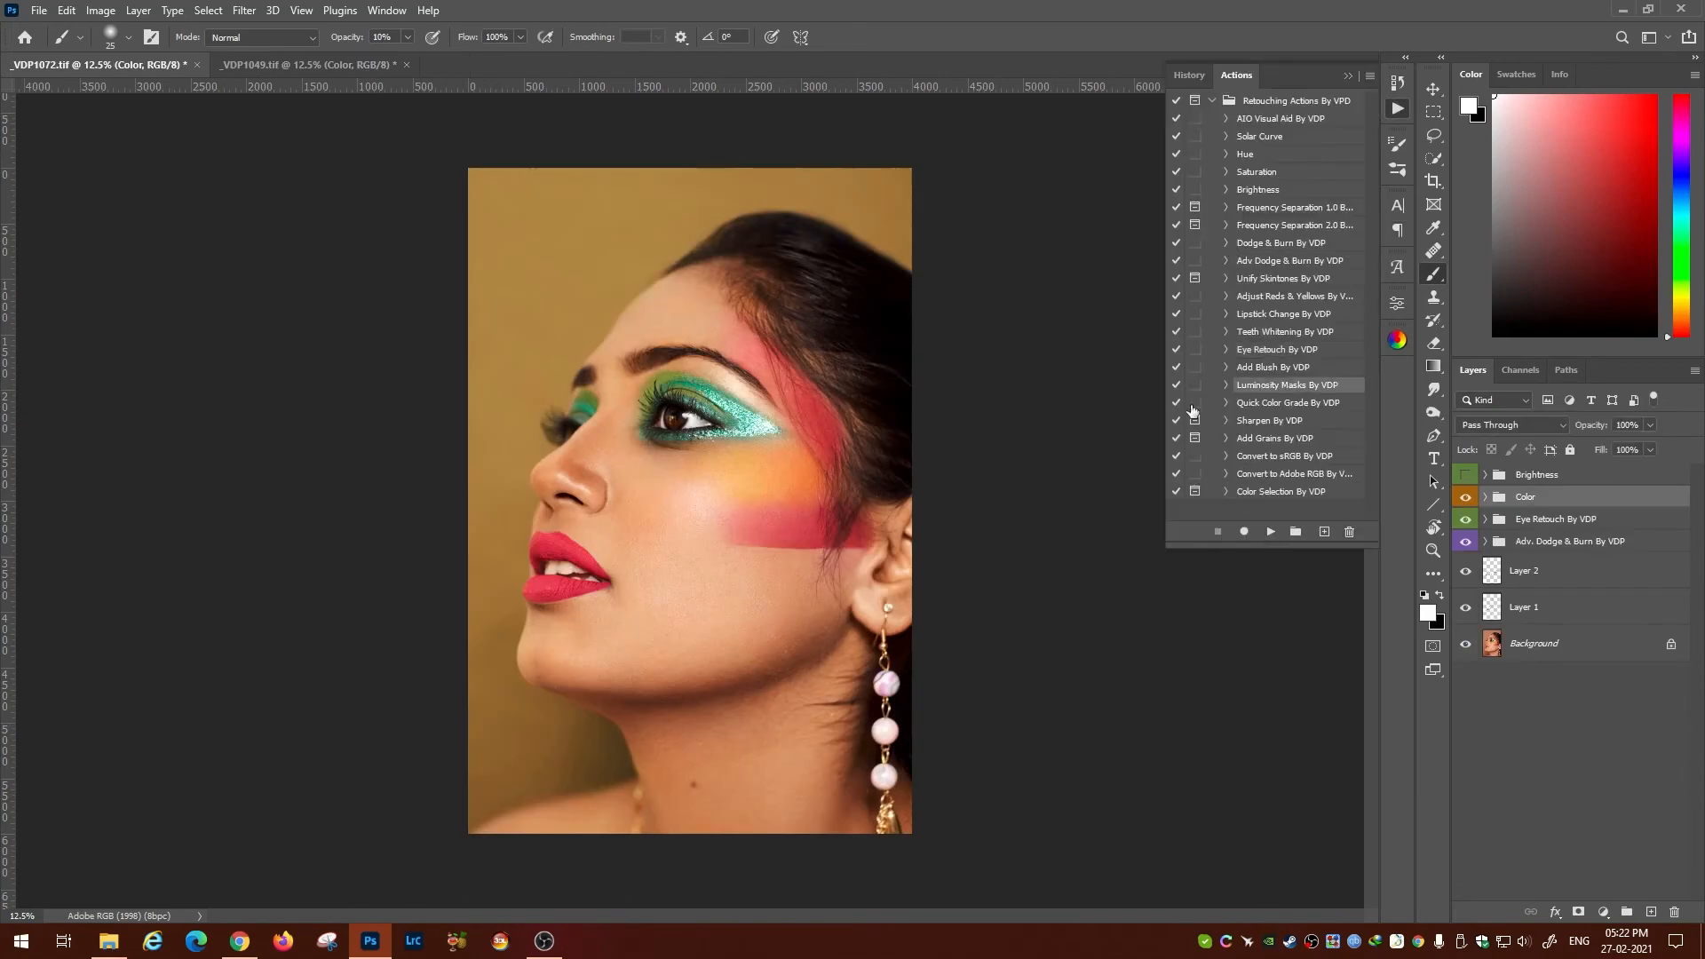
Load a luminosity channel that covers the bright areas of the face as a selection.
left_click(1520, 372)
left_click(1486, 571)
left_click(1485, 573, "ctrl")
left_click(1473, 371)
left_click(1485, 496)
Replace the Selective Color 1 mask with the luminosity mask of a temporary Curves layer, and display the mask alone.
left_click(1585, 563)
left_click(1604, 912)
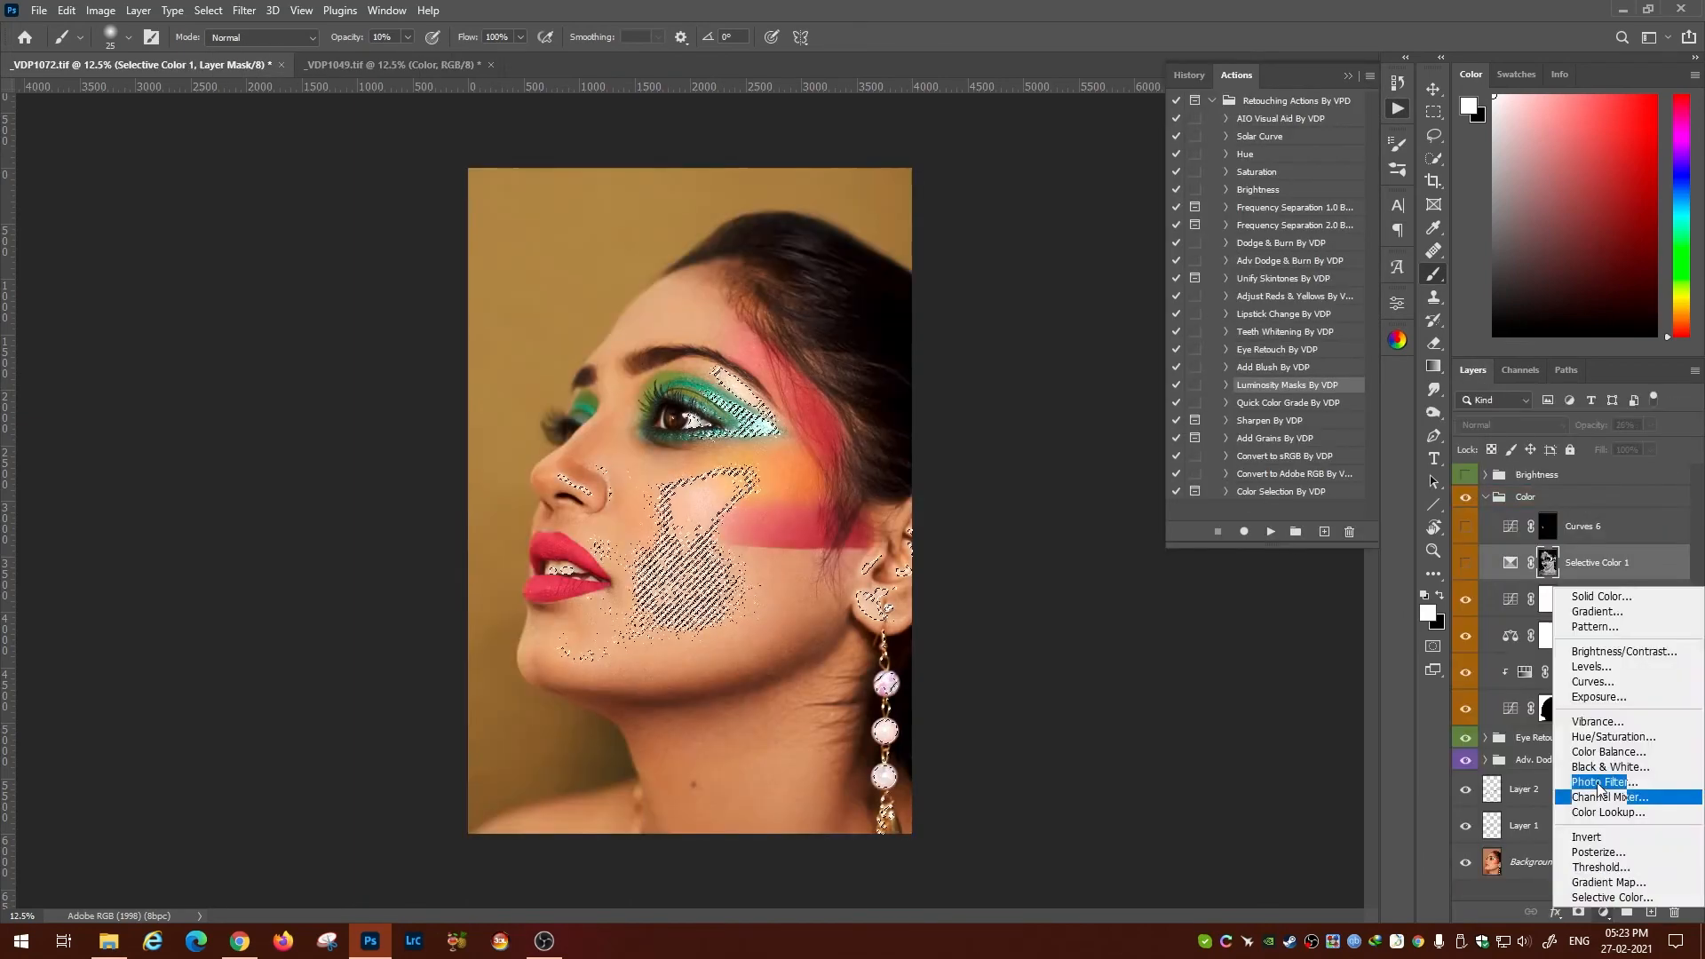
left_click(1604, 682)
left_click_drag(1548, 563, 1548, 600)
key("Return")
key("Delete")
left_click(1548, 566, "alt")
Increase the contrast of the Selective Color 1 mask with Levels by moving the black and white input points inward.
left_click(137, 11)
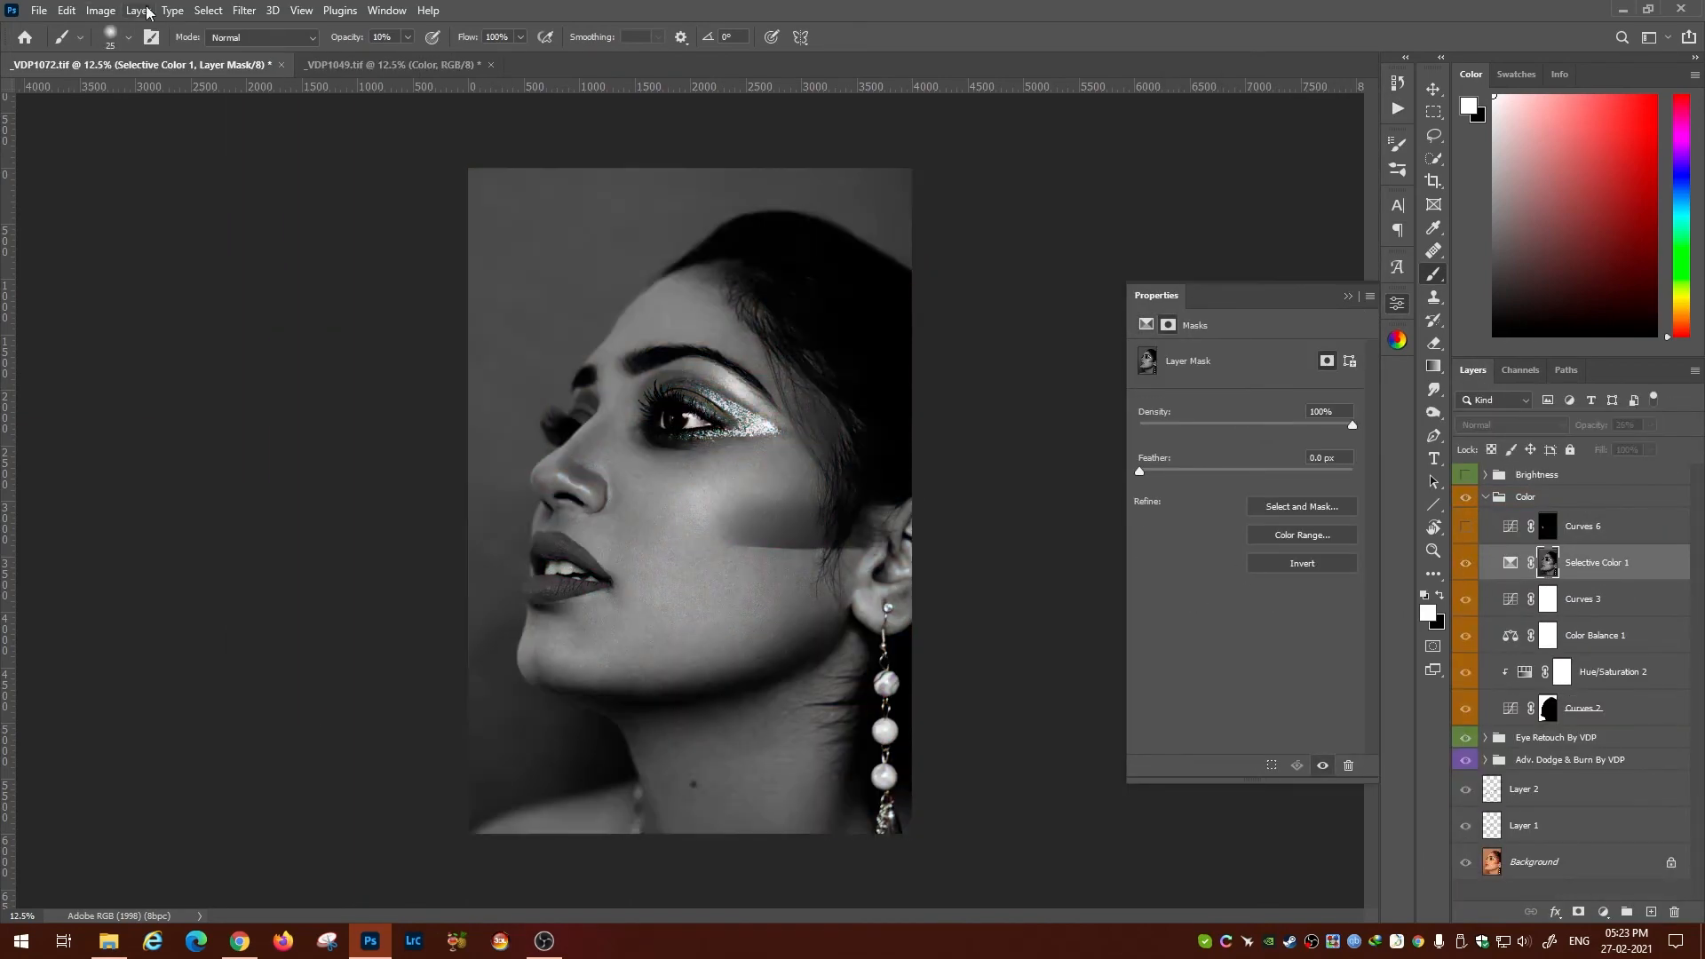
left_click(100, 10)
mouse_move(124, 50)
left_click(306, 87)
mouse_move(1031, 434)
left_mouse_down()
mouse_move(1057, 440)
mouse_move(1042, 434)
left_mouse_up()
mouse_move(1255, 433)
left_mouse_down()
mouse_move(1151, 439)
mouse_move(1233, 436)
left_mouse_up()
left_click(1494, 144)
left_click(101, 11)
mouse_move(124, 50)
left_click(307, 87)
left_click(1495, 144)
Set Black to -100% for the Whites range in Selective Color 1.
left_click(1398, 303)
left_click(1510, 563)
left_click(1397, 302)
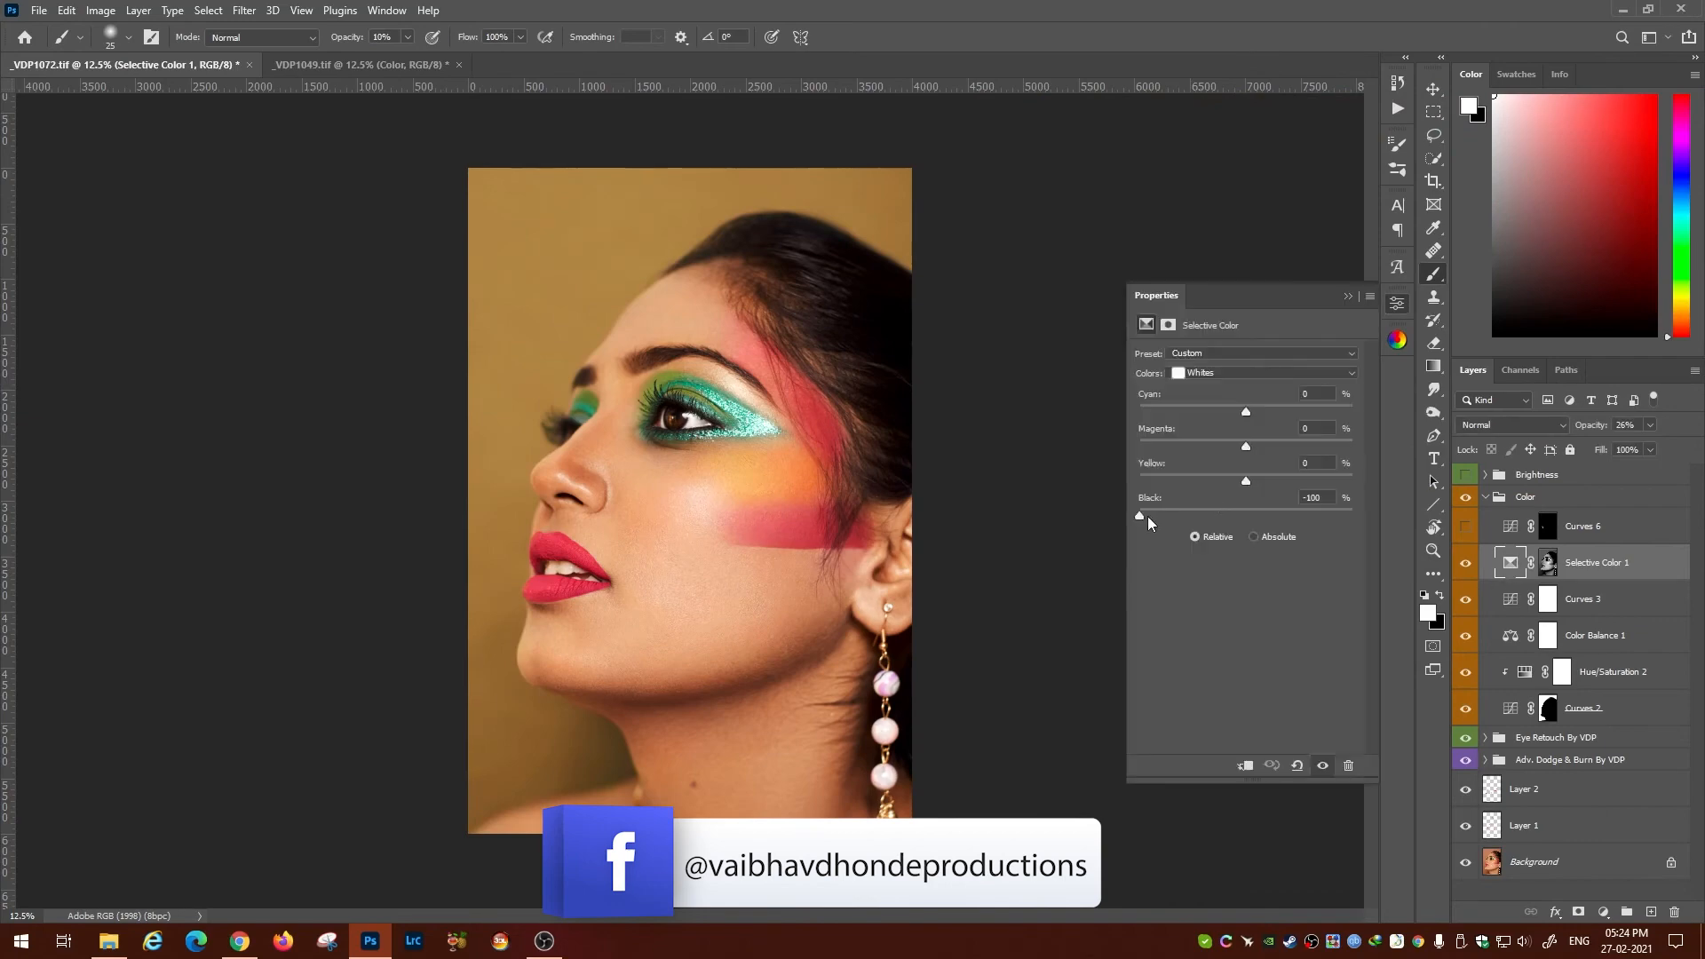
left_click(1397, 303)
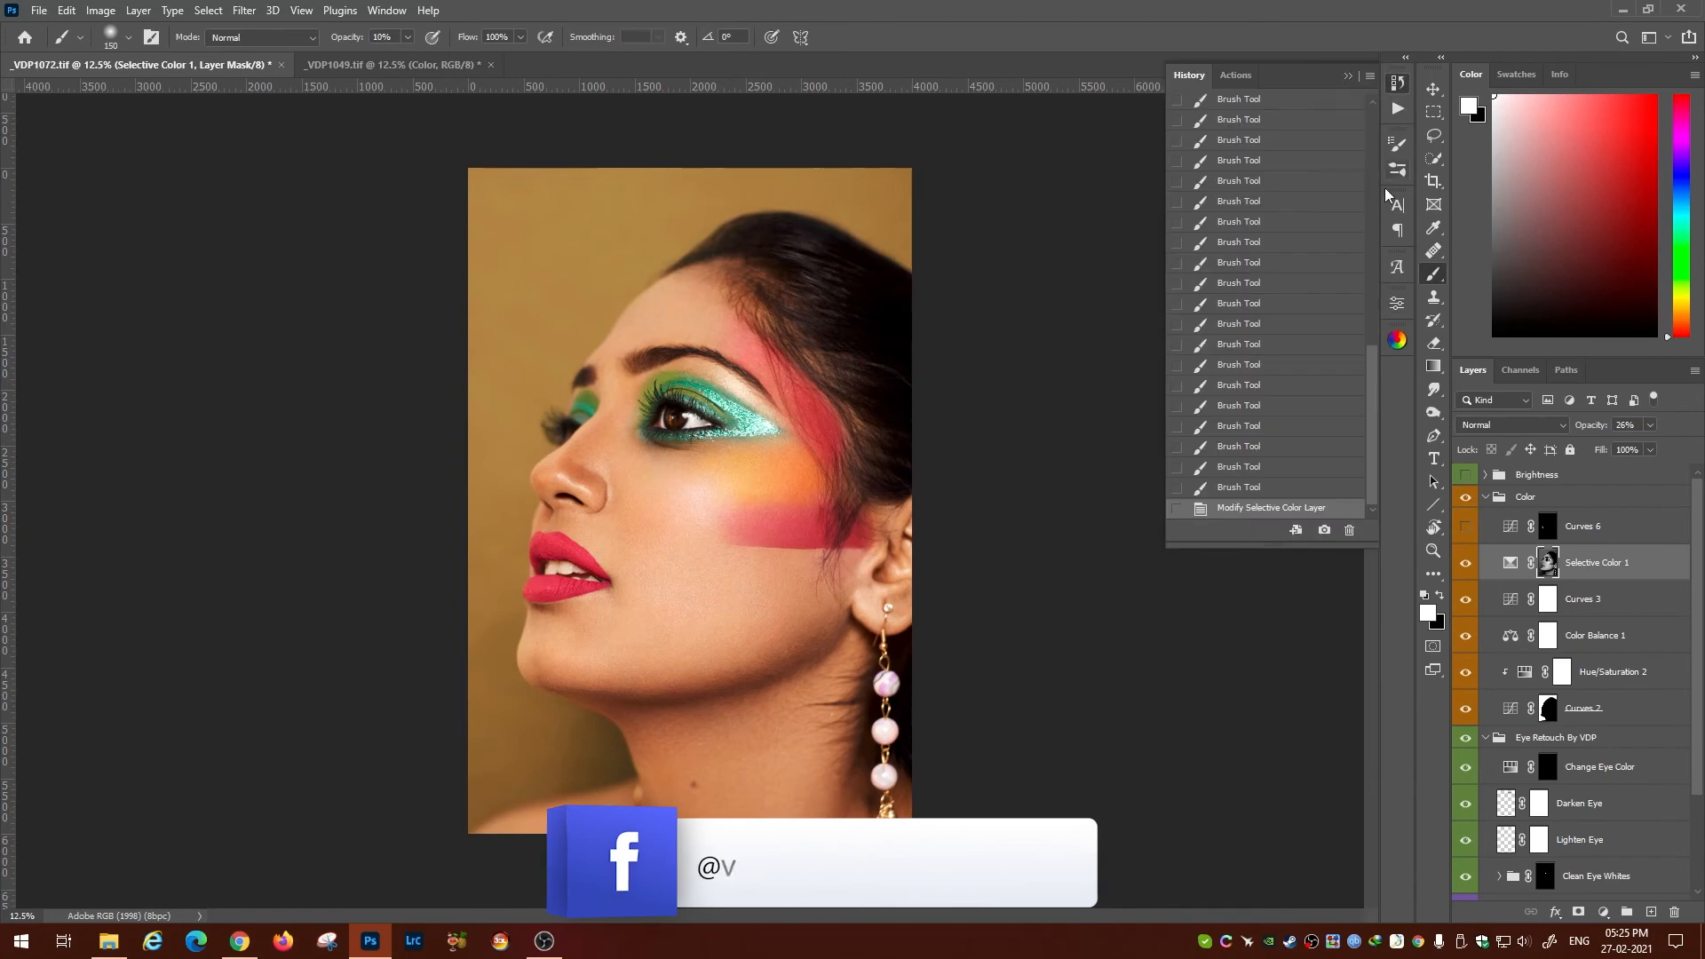
Return to an earlier brush state in the history, and close the companion photo _VDP1049.tif.
left_click(1254, 347)
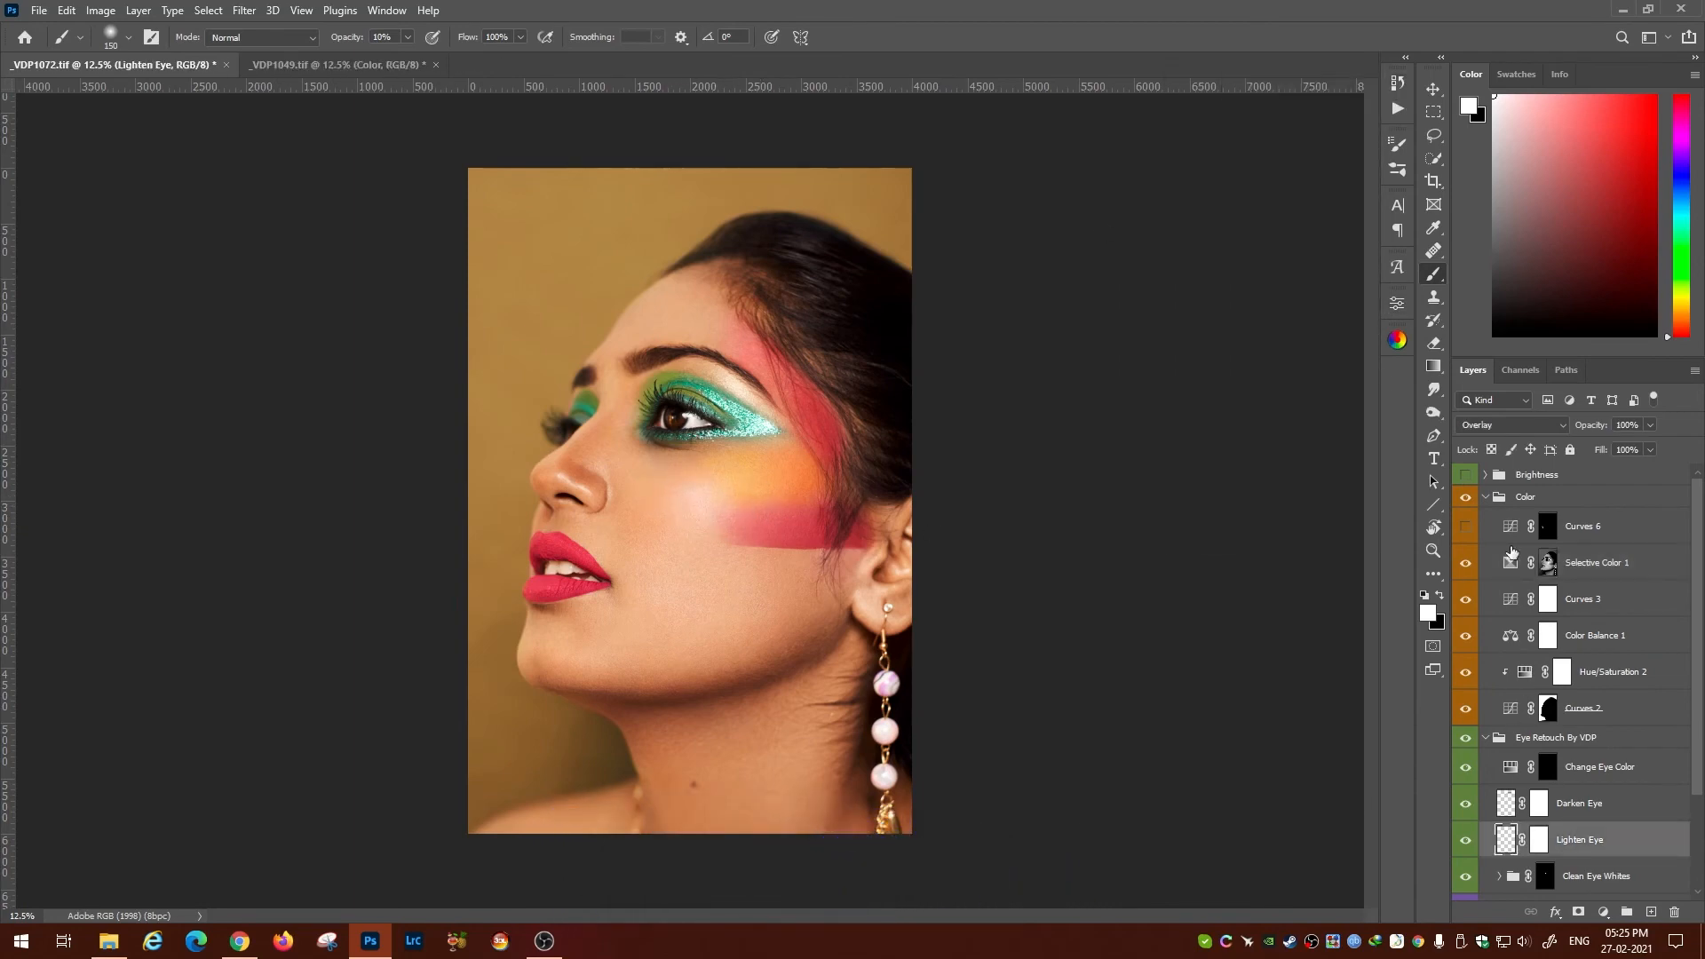
double_click(1512, 555)
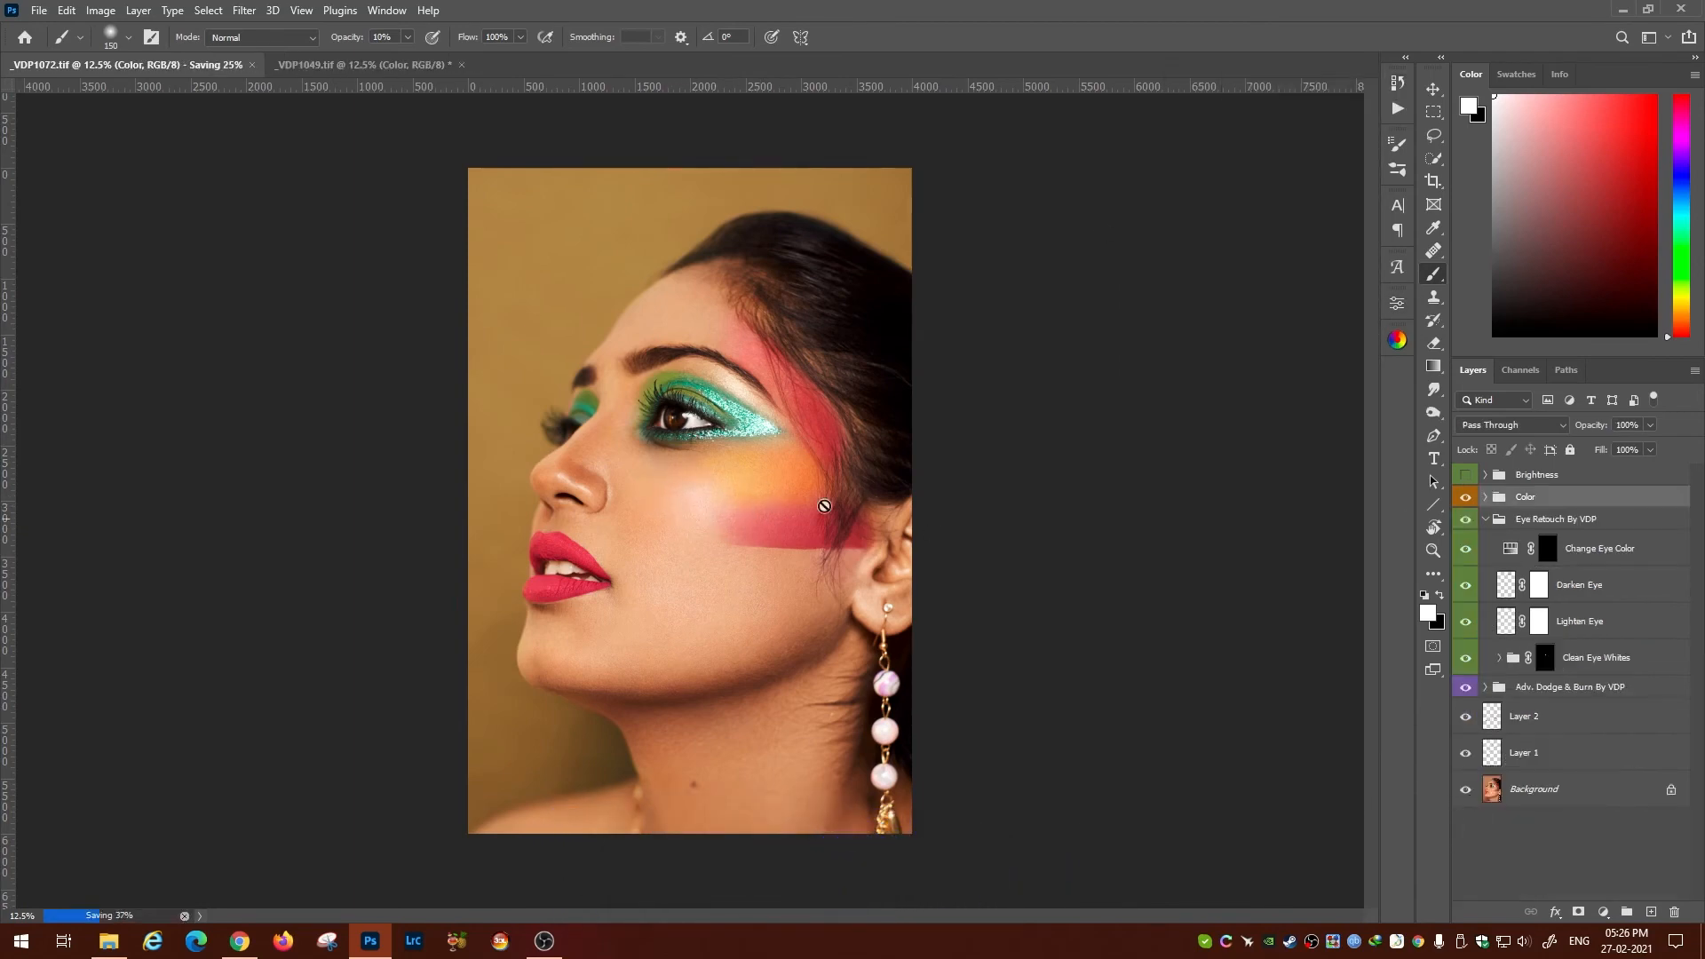
left_click(236, 65)
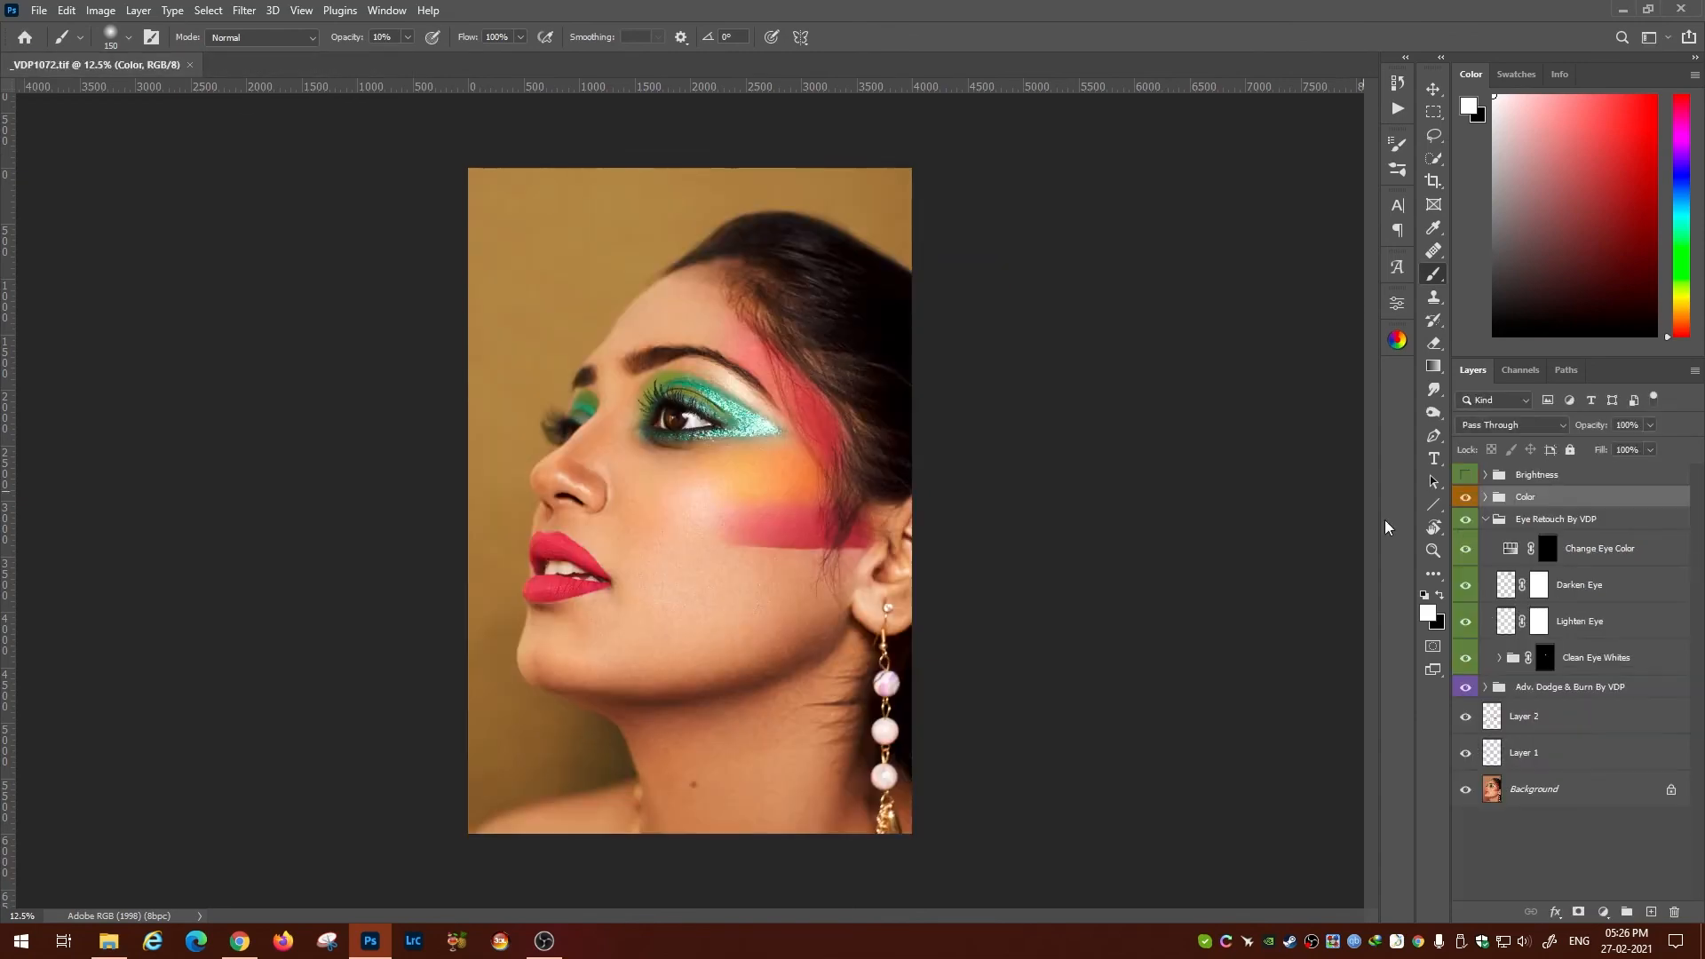
Run the Sharpen By VDP action with a High Pass radius of 3 pixels.
left_click(1397, 108)
left_click(1270, 420)
left_click(1271, 531)
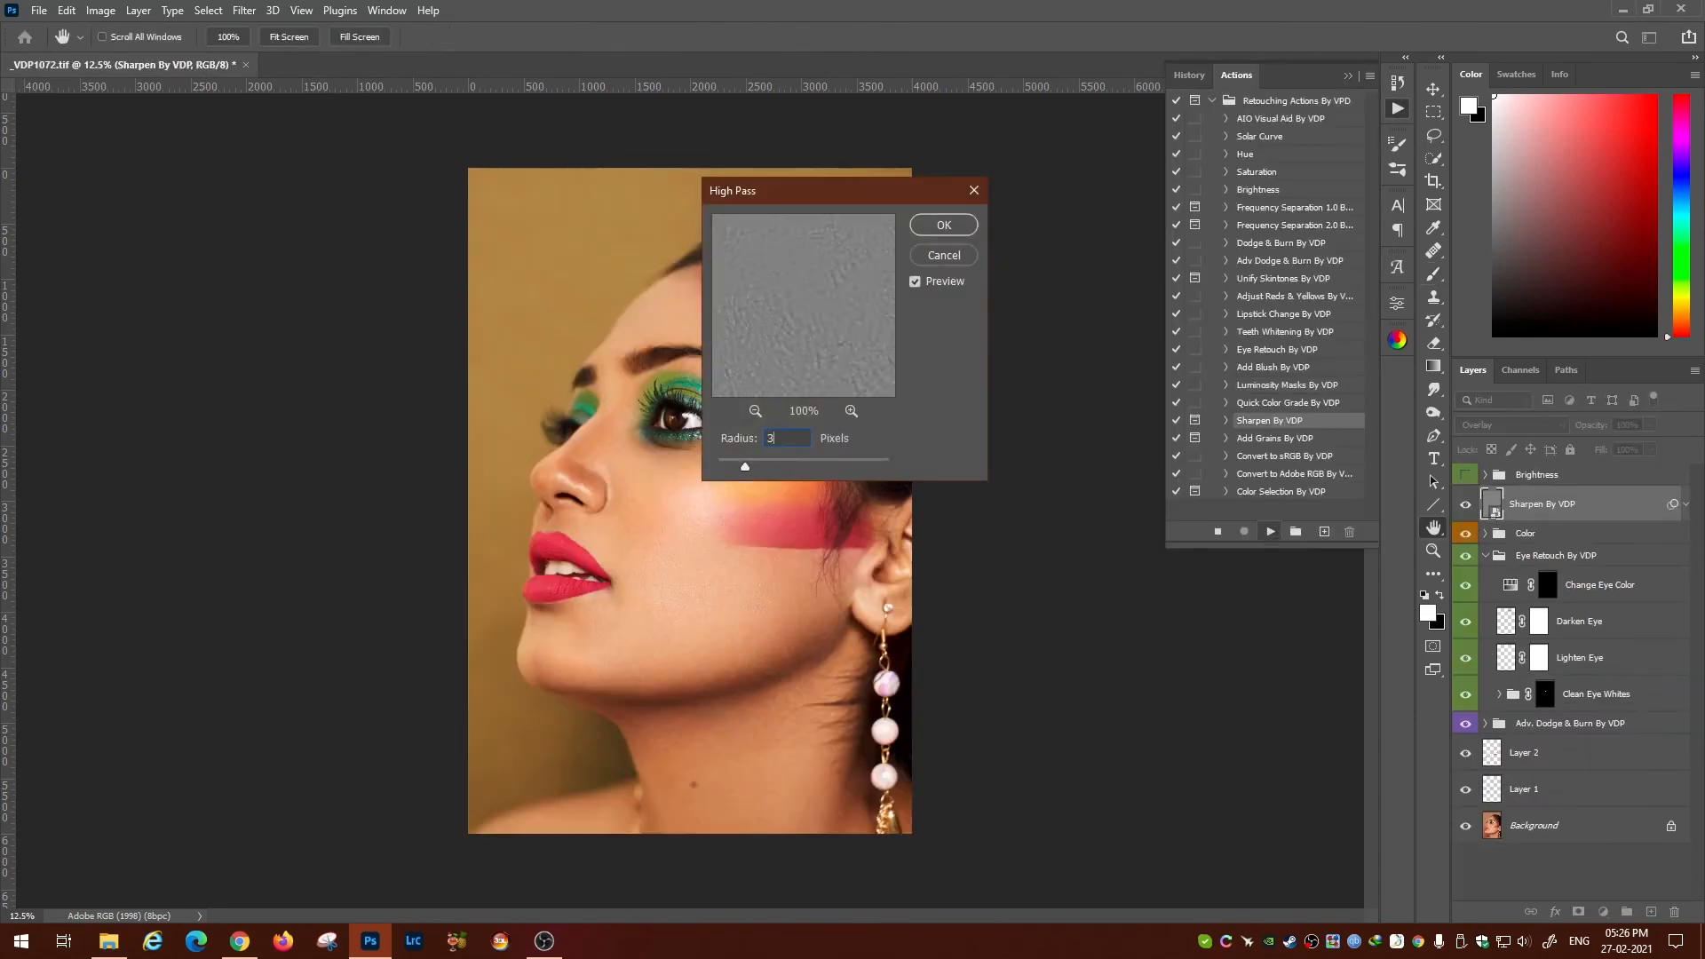
key("Return")
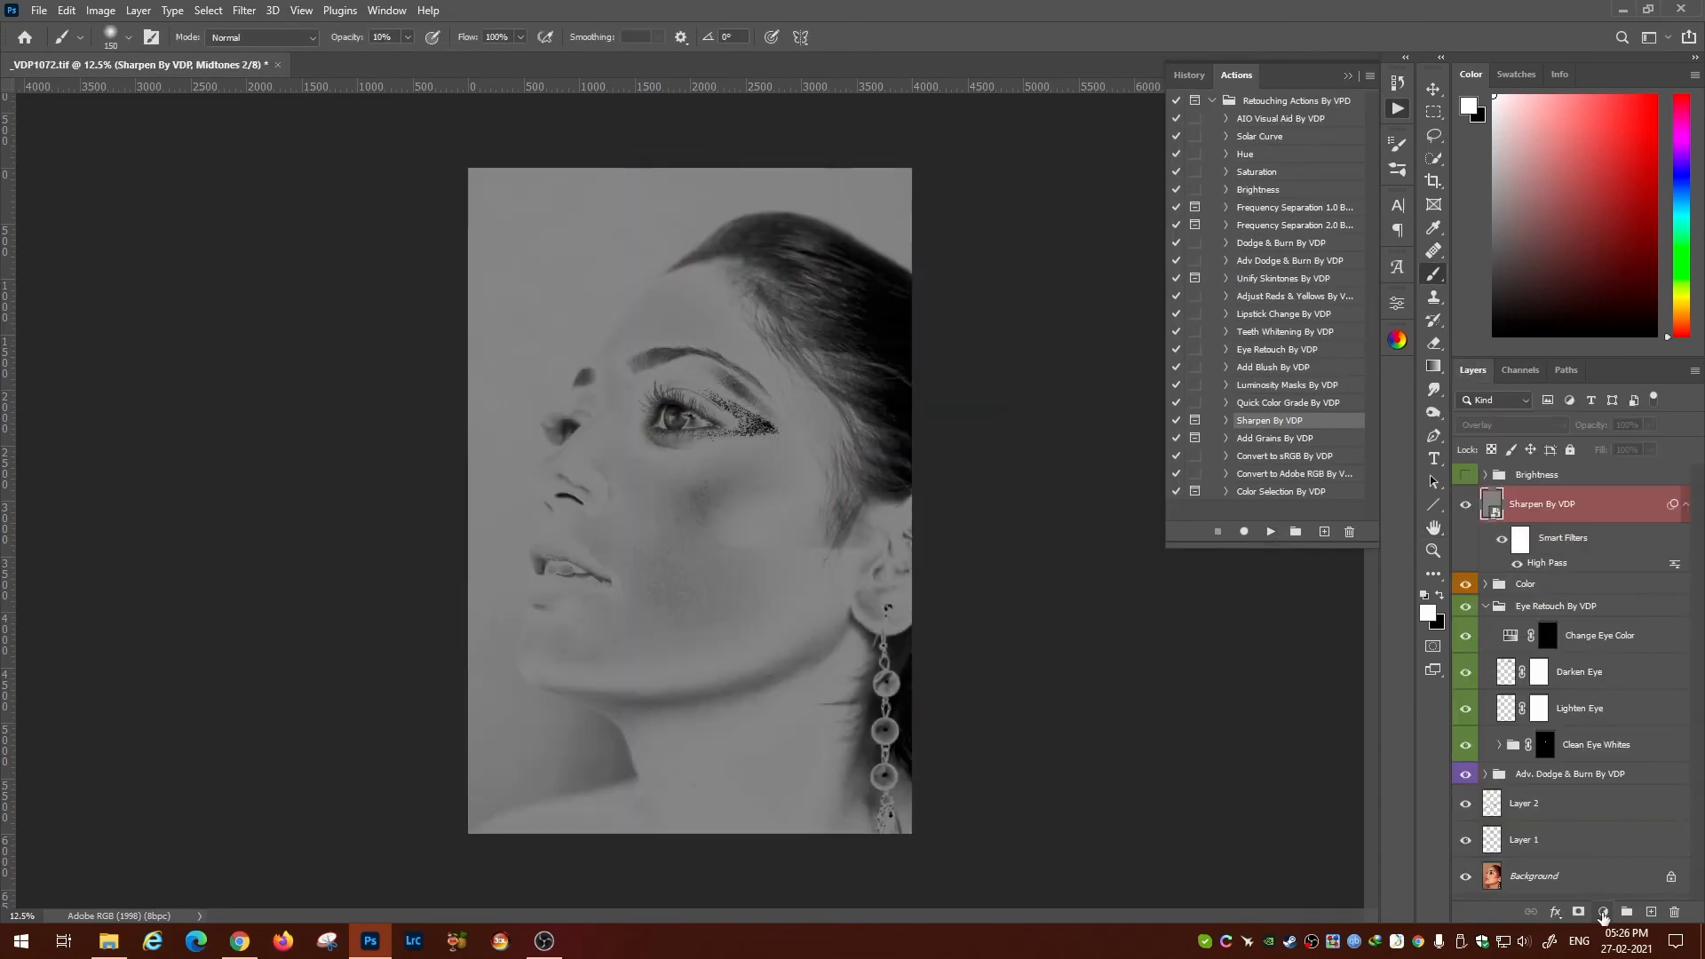
Mask the Sharpen By VDP layer with the Midtones 2 luminosity selection.
left_click(1579, 913)
key("Return")
key("ctrl+plus")
key("ctrl+plus")
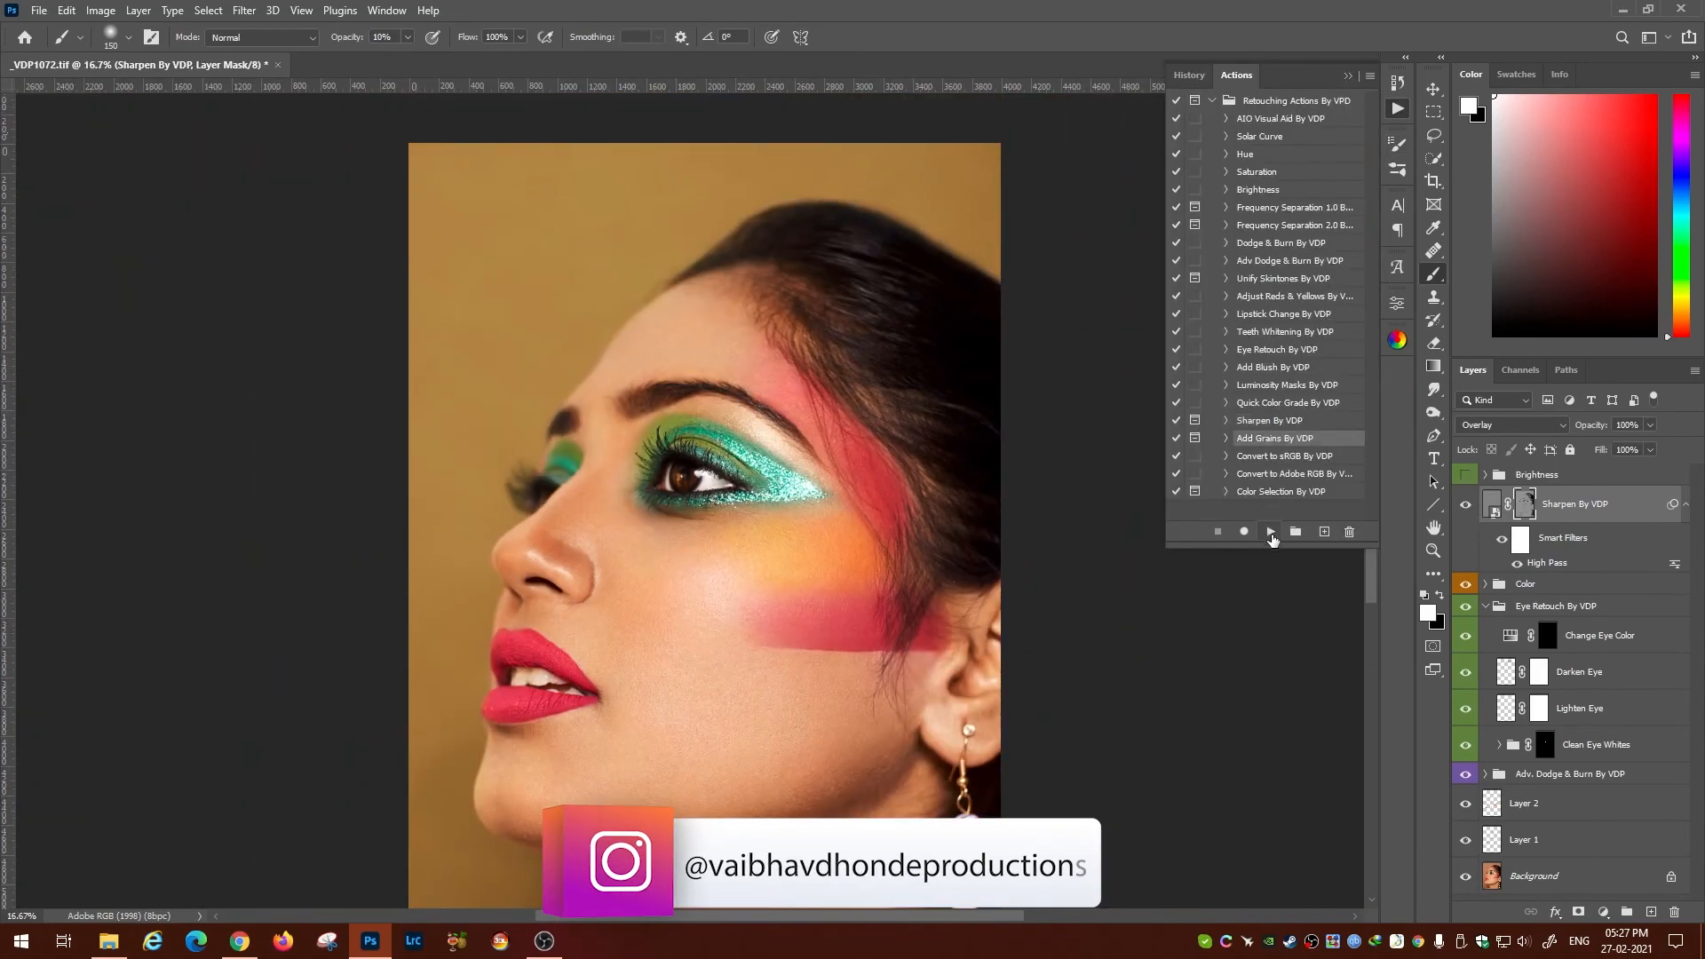
Run the Add Grains By VDP action, adjusting the amount of its Gaussian, monochromatic noise.
left_click(1271, 533)
key("BackSpace")
type("10")
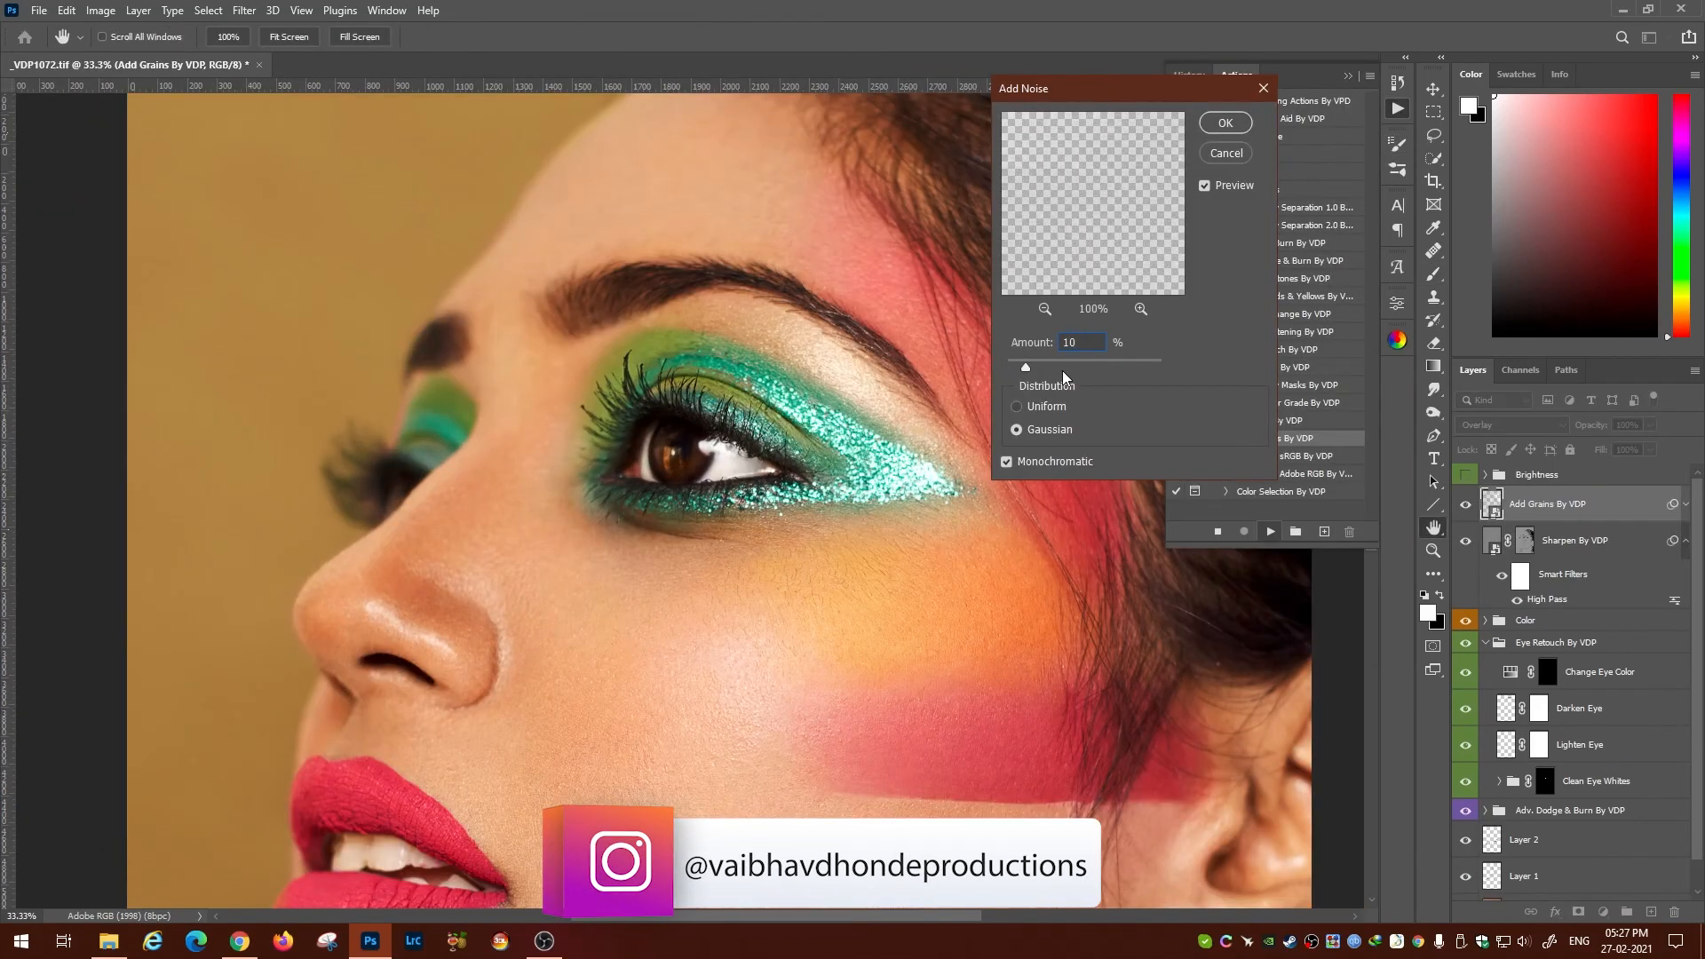
left_click_drag(1077, 344, 1057, 385)
type("405")
key("Return")
key("ctrl+plus")
key("ctrl+plus")
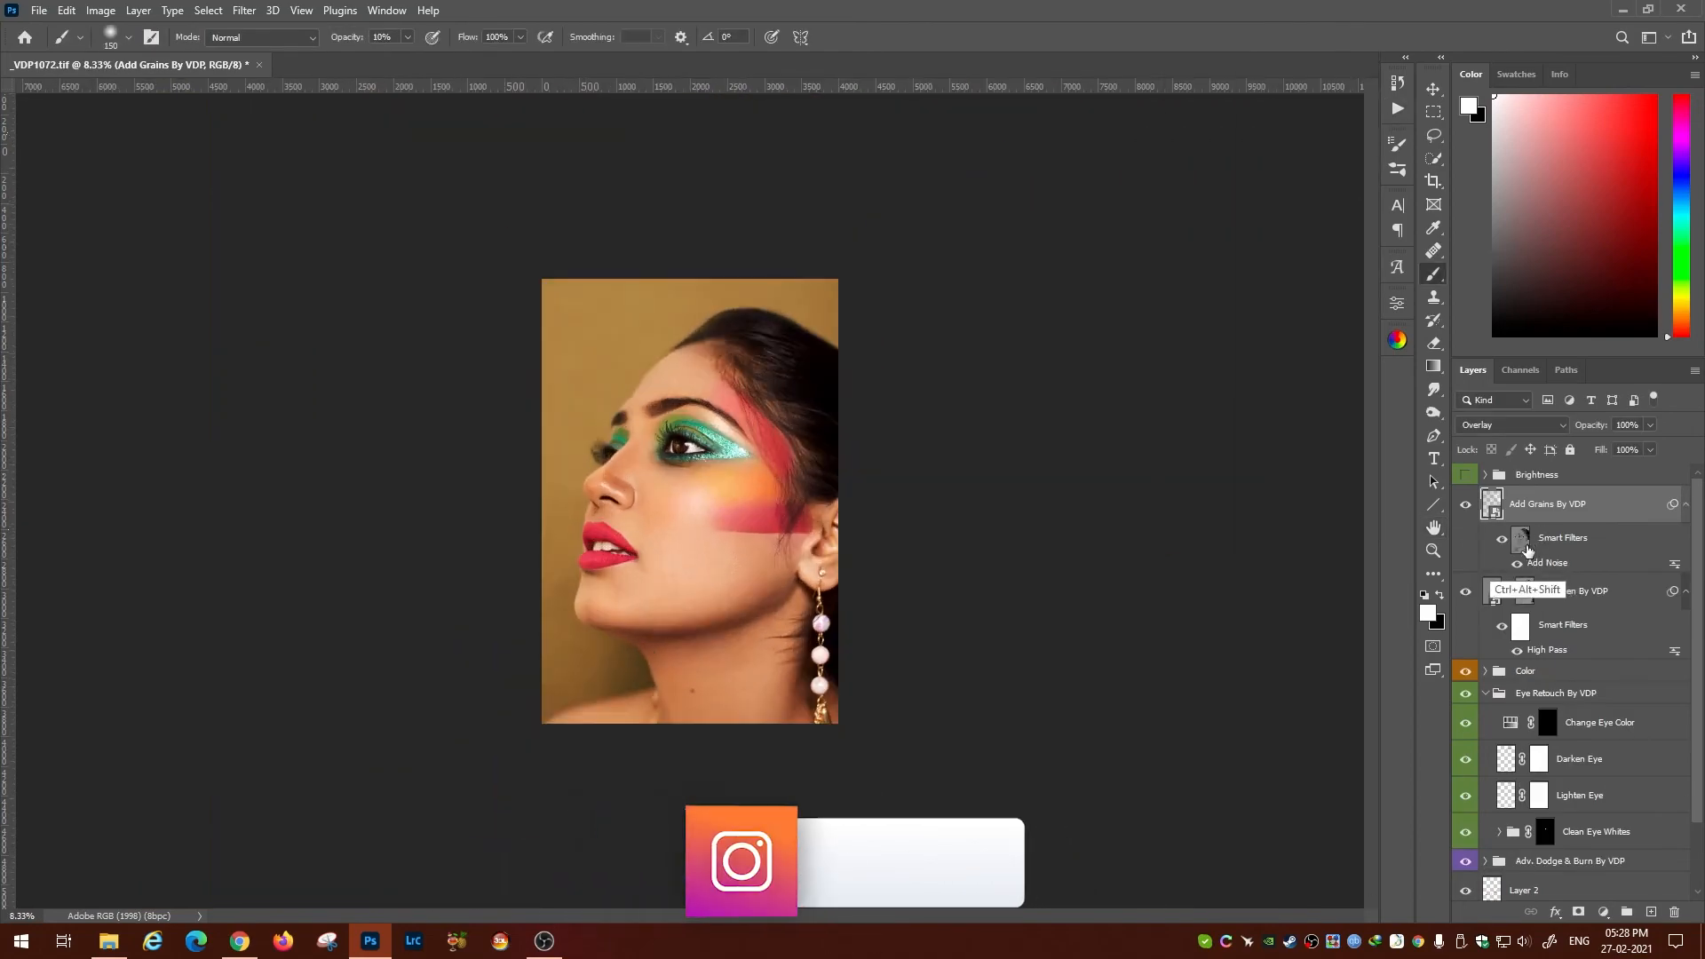
Refine the contours of the nose and upper lip in Liquify with small Forward Warp brushes at pressure 9.
key("ctrl+shift+x")
key("ctrl+plus")
key("ctrl+plus")
key("ctrl+plus")
left_click_drag(376, 608, 393, 589)
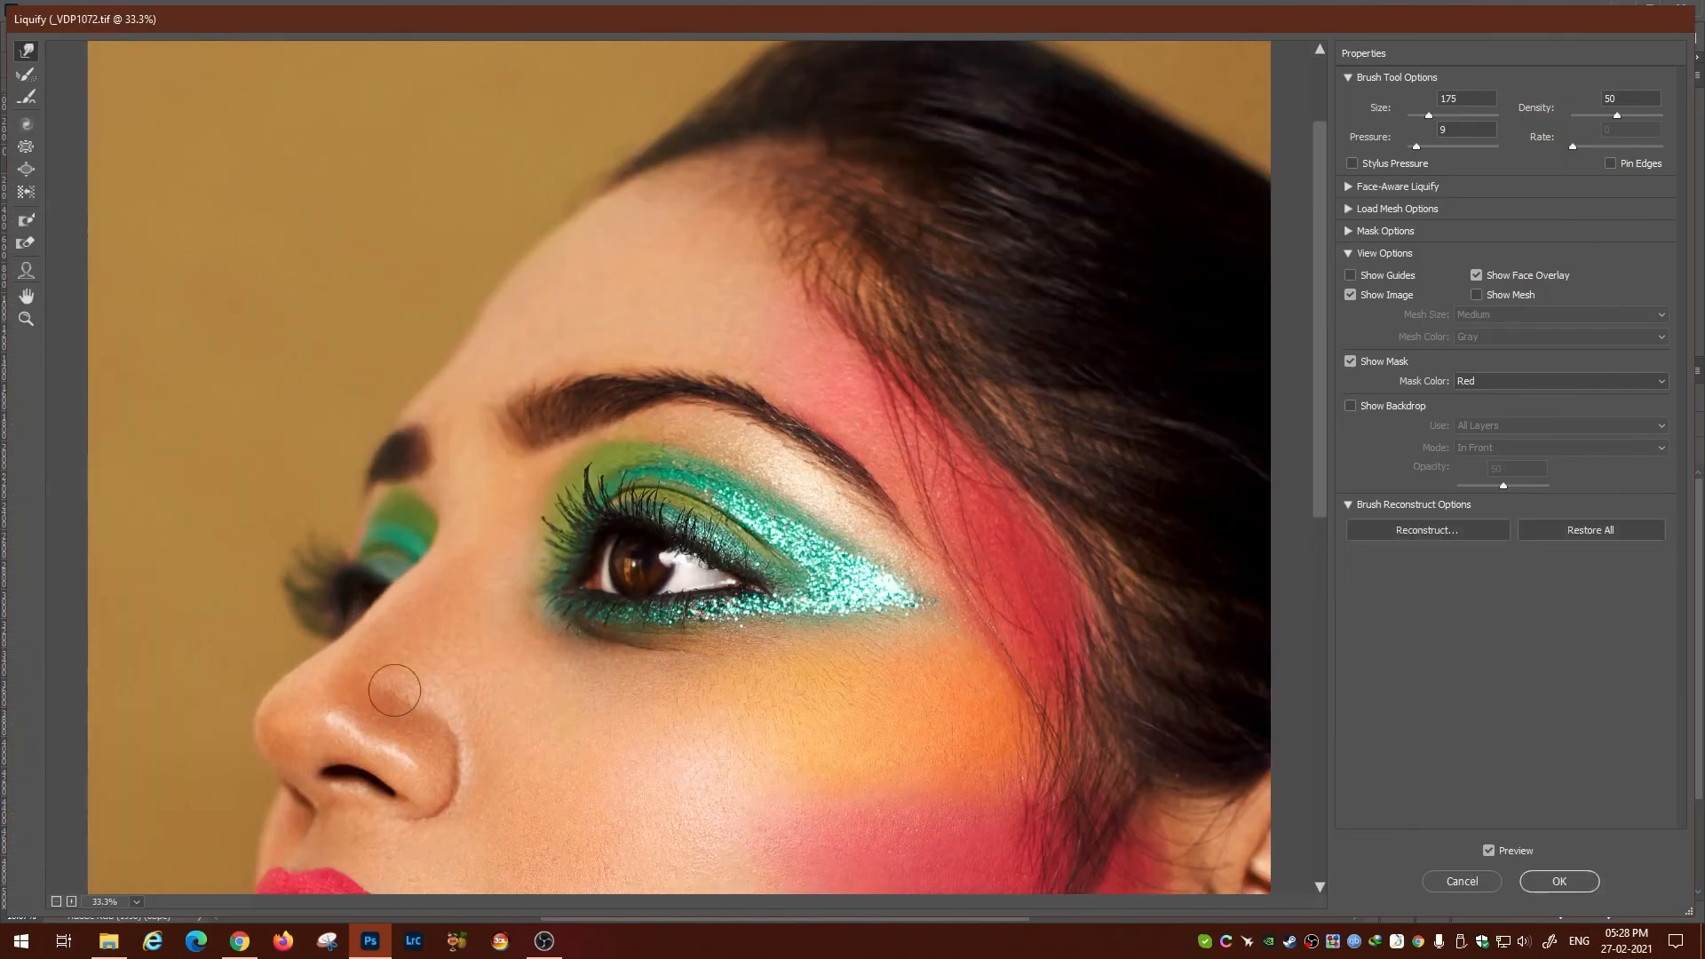
scroll(427, 644, "down", 3)
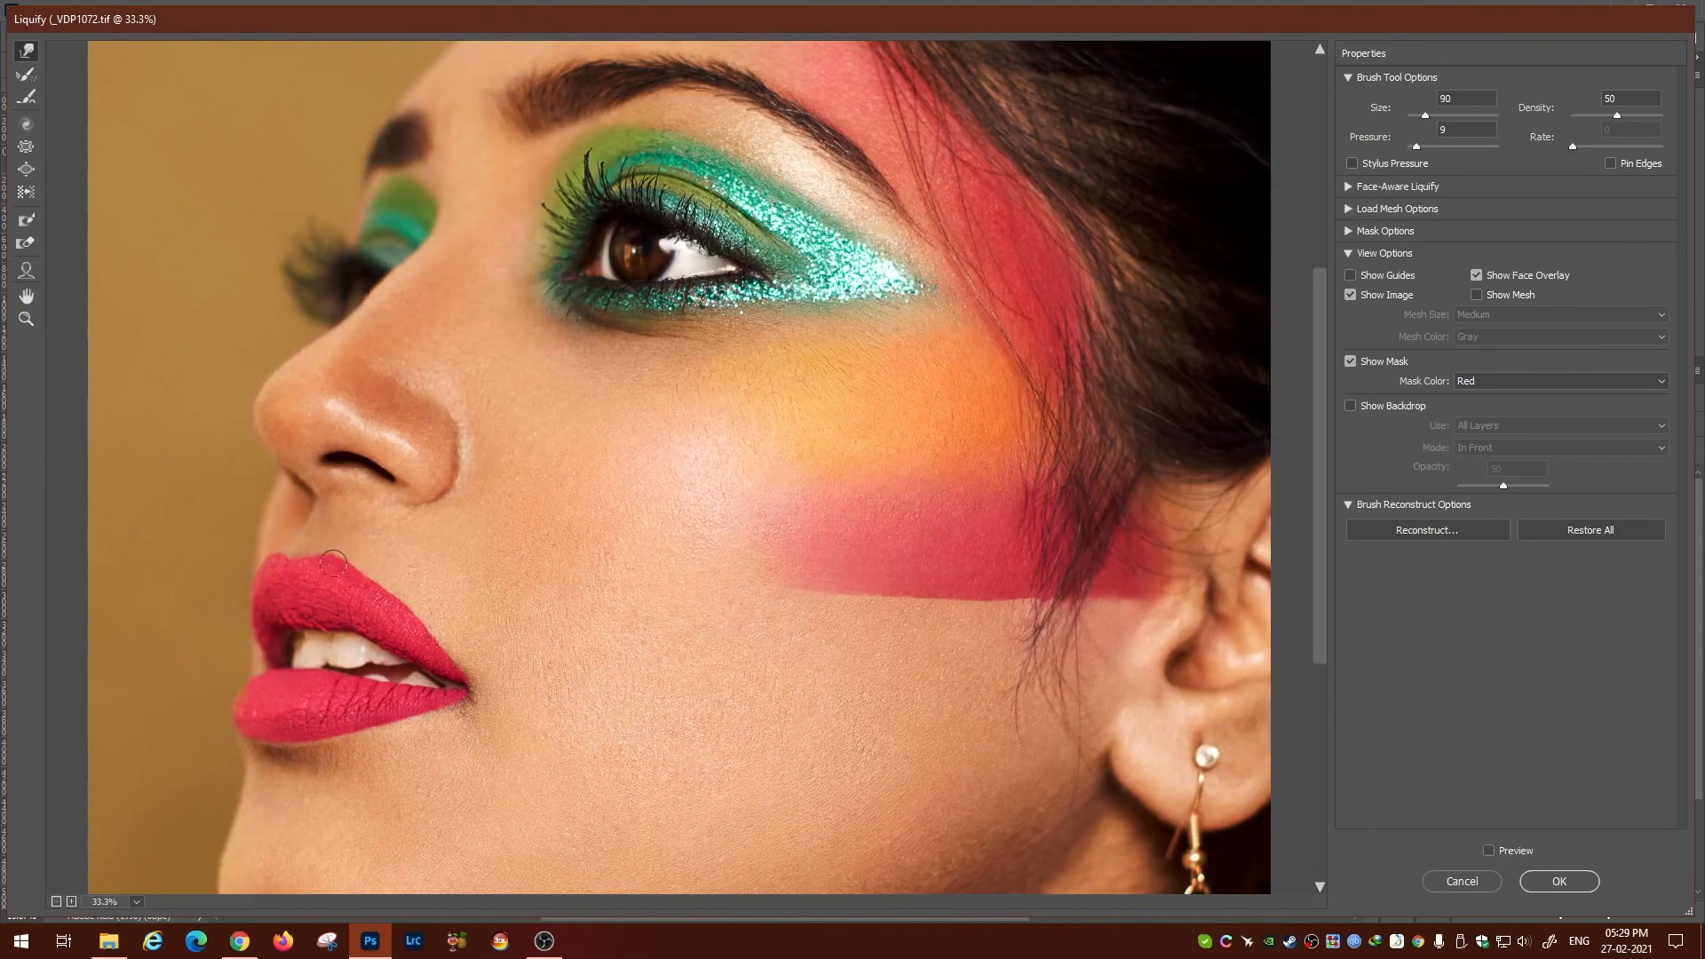
key("bracketleft")
key("bracketleft")
key("bracketleft")
key("Return")
Shape the hair outline above the forehead in Liquify with a 400 px brush at pressure 9, and save the portrait.
left_click(245, 10)
left_click(267, 172)
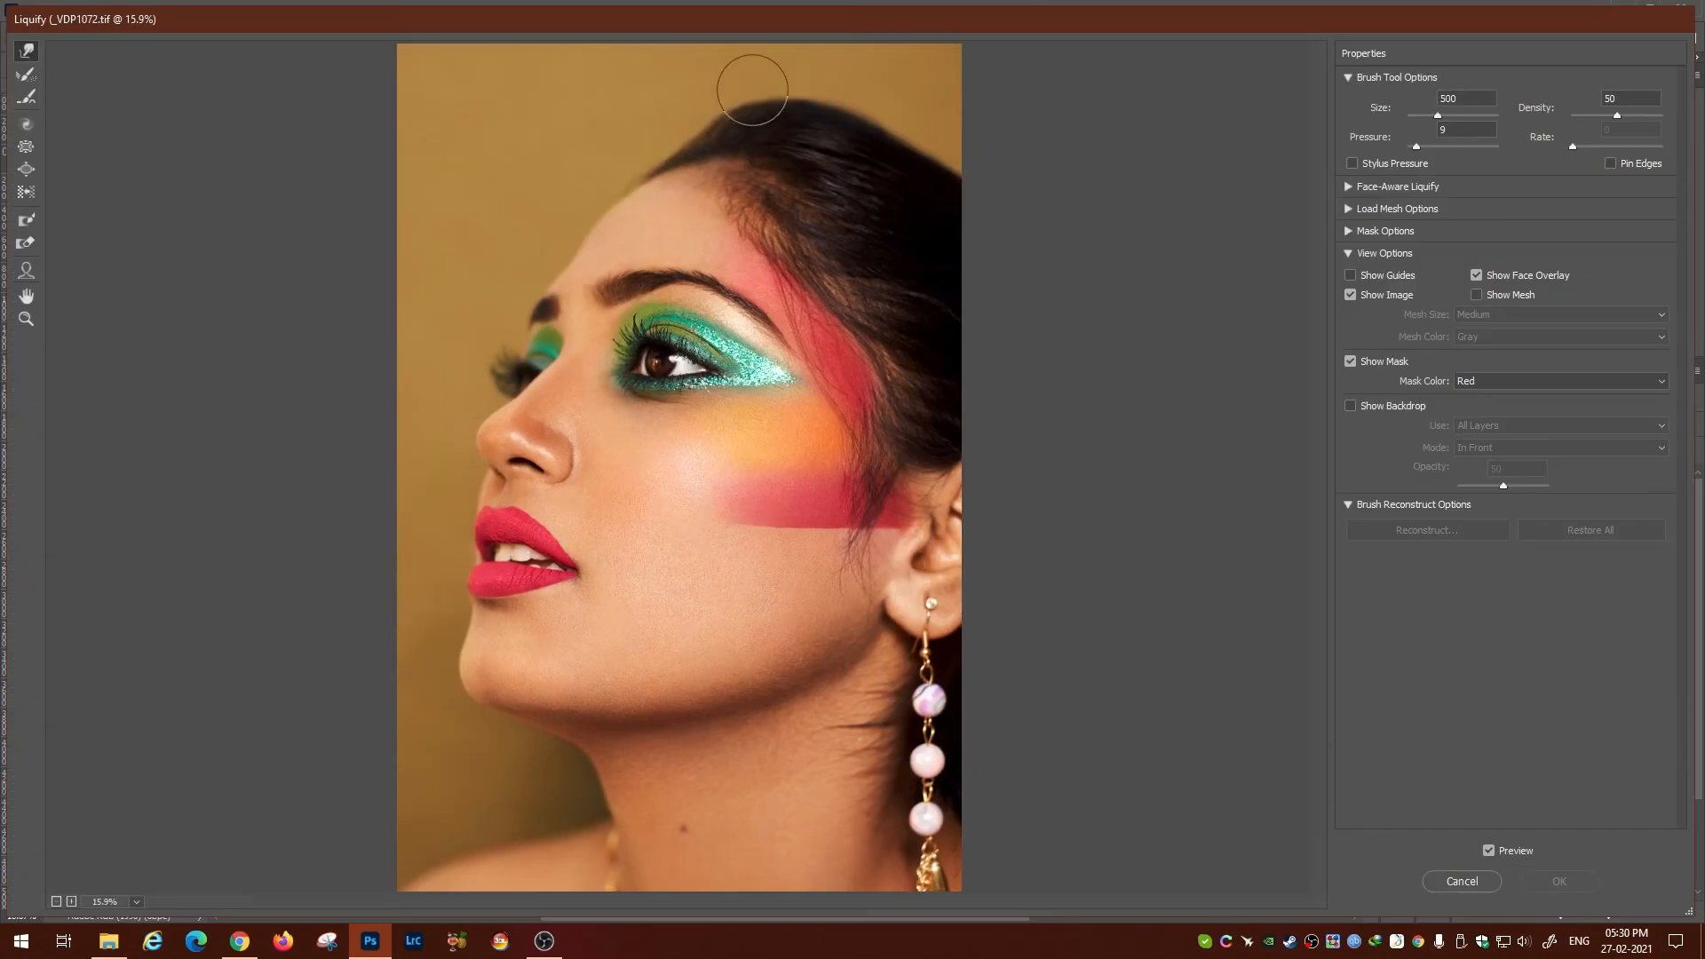
key("bracketleft")
key("bracketleft")
key("bracketleft")
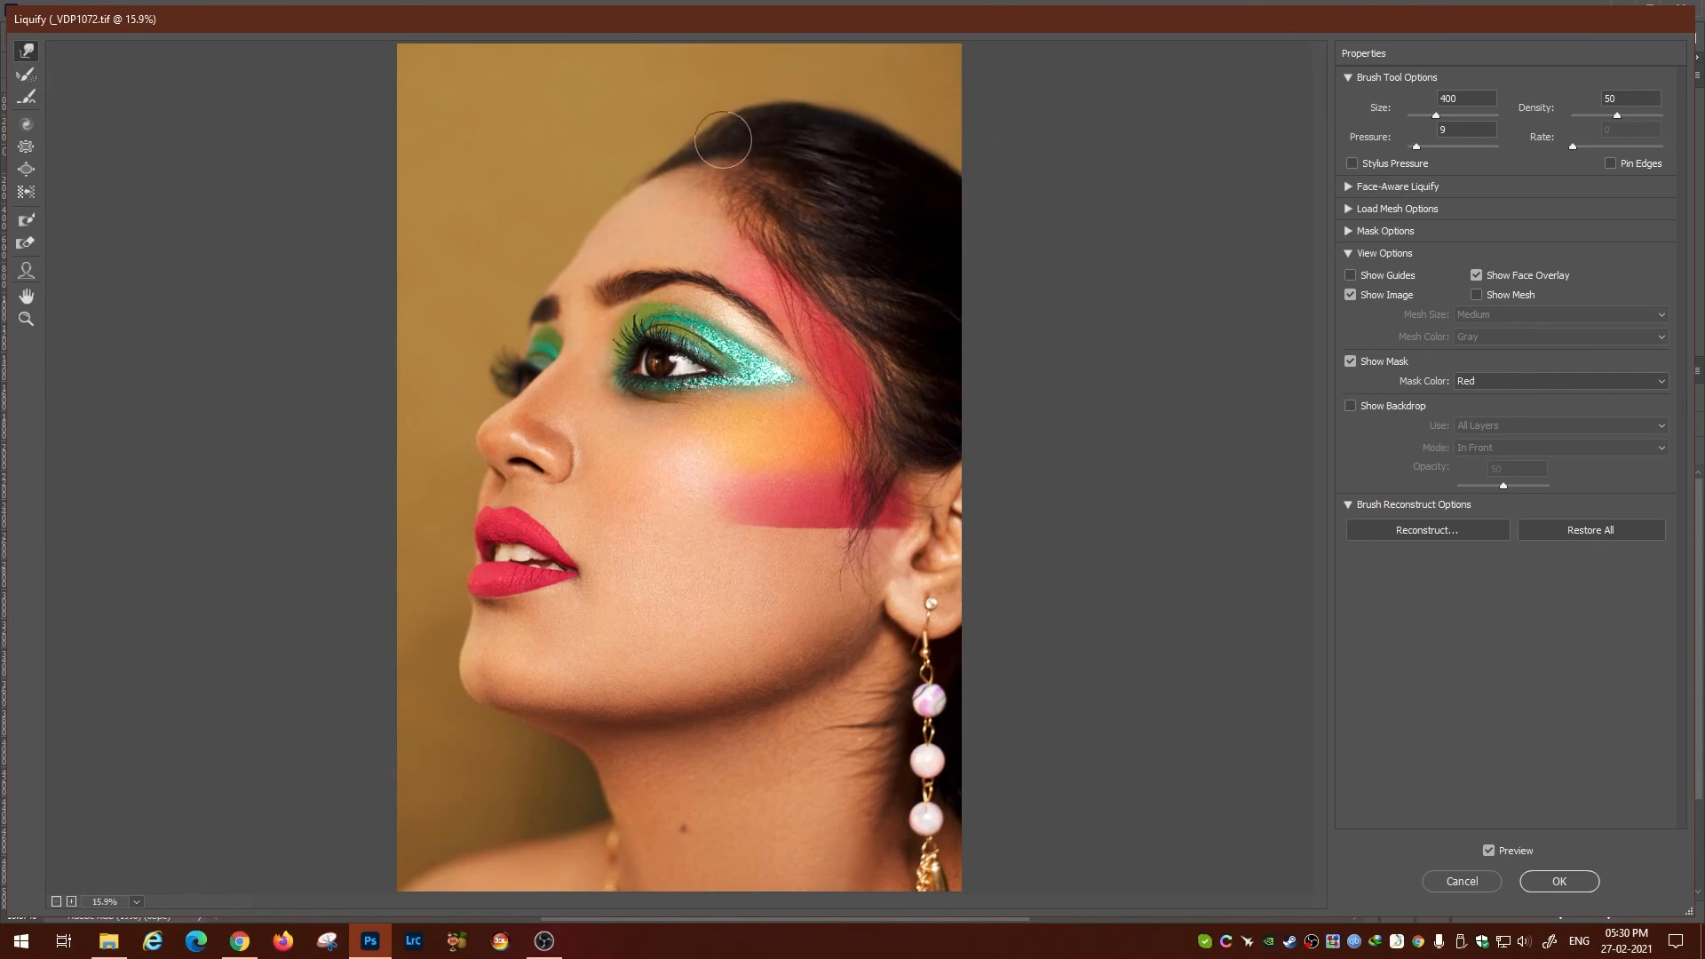
left_click(1561, 883)
key("ctrl+minus")
key("ctrl+s")
Compare the retouched portrait with the original Background layer.
key("ctrl+plus")
scroll(1468, 800, "down", 5)
left_click(1467, 888, "alt")
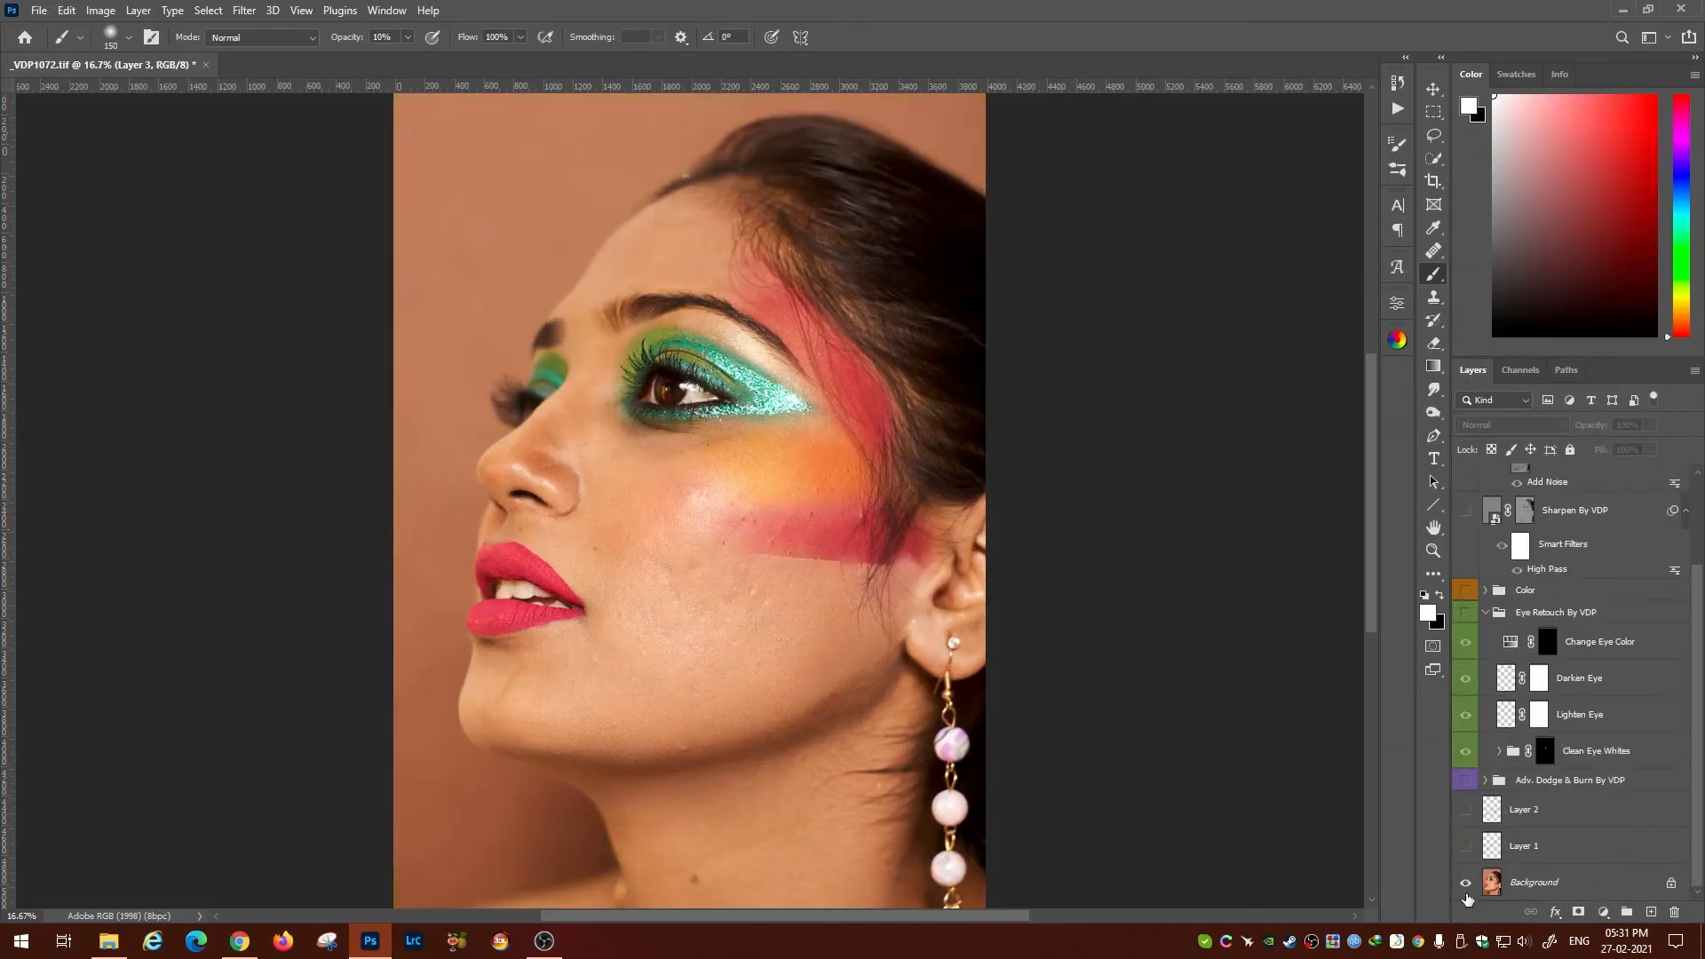
left_click(1467, 883, "alt")
scroll(1469, 902, "up", 3)
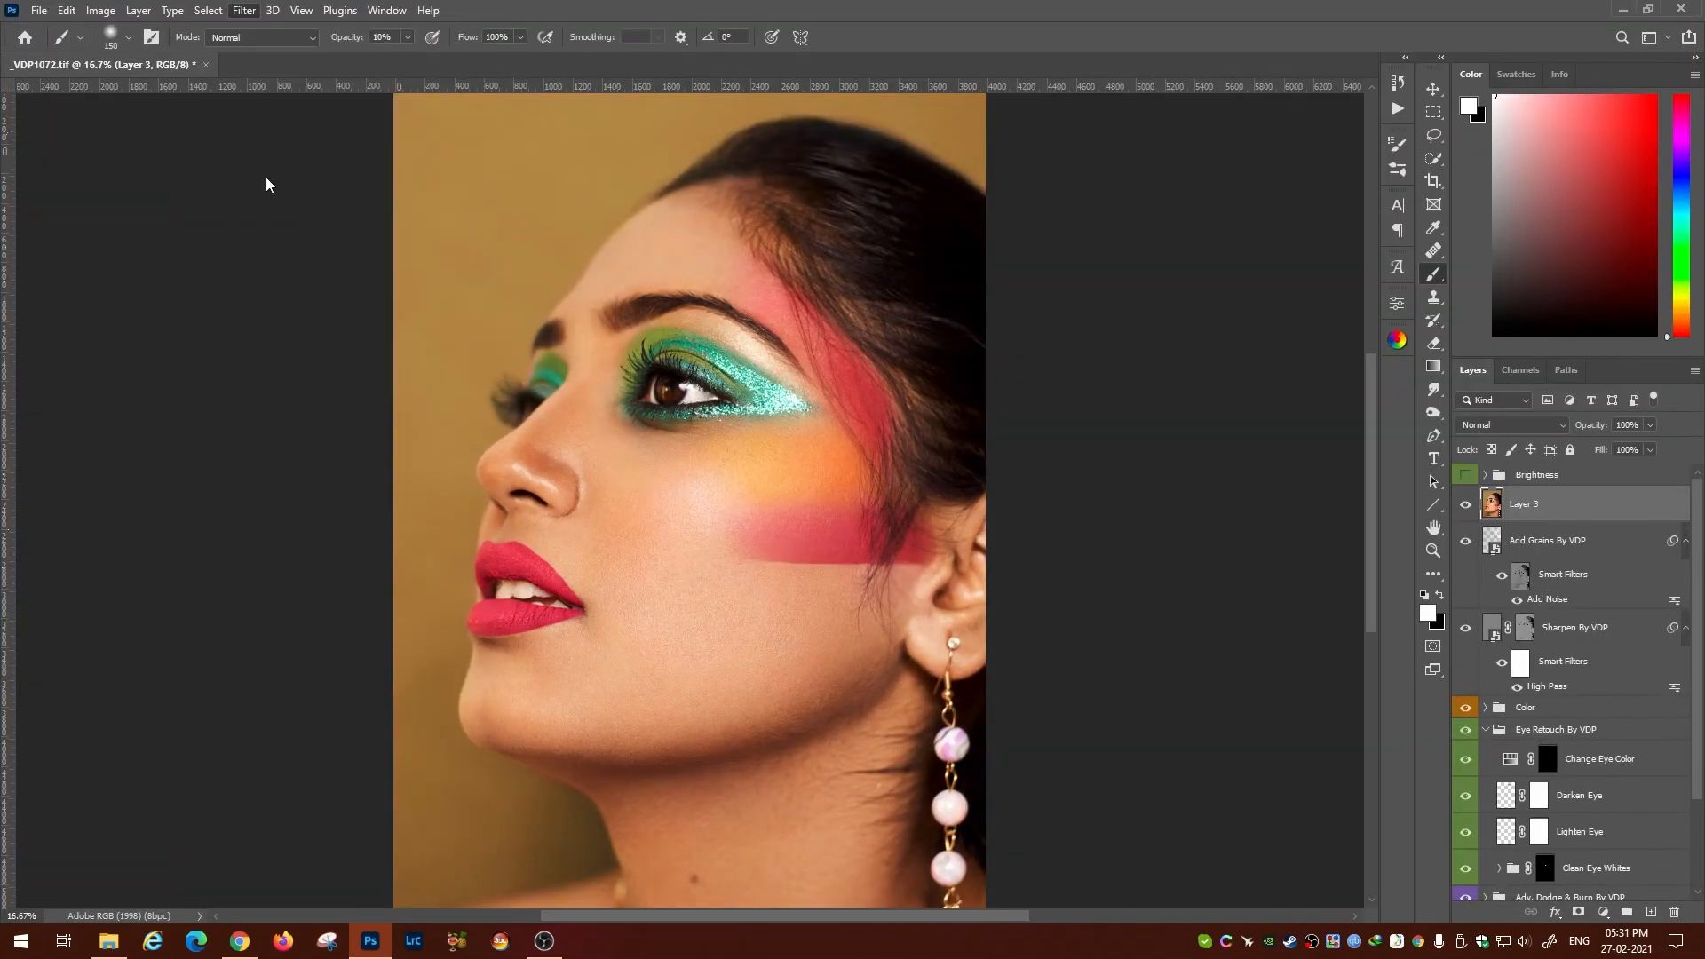
key("ctrl+shift+x")
key("Escape")
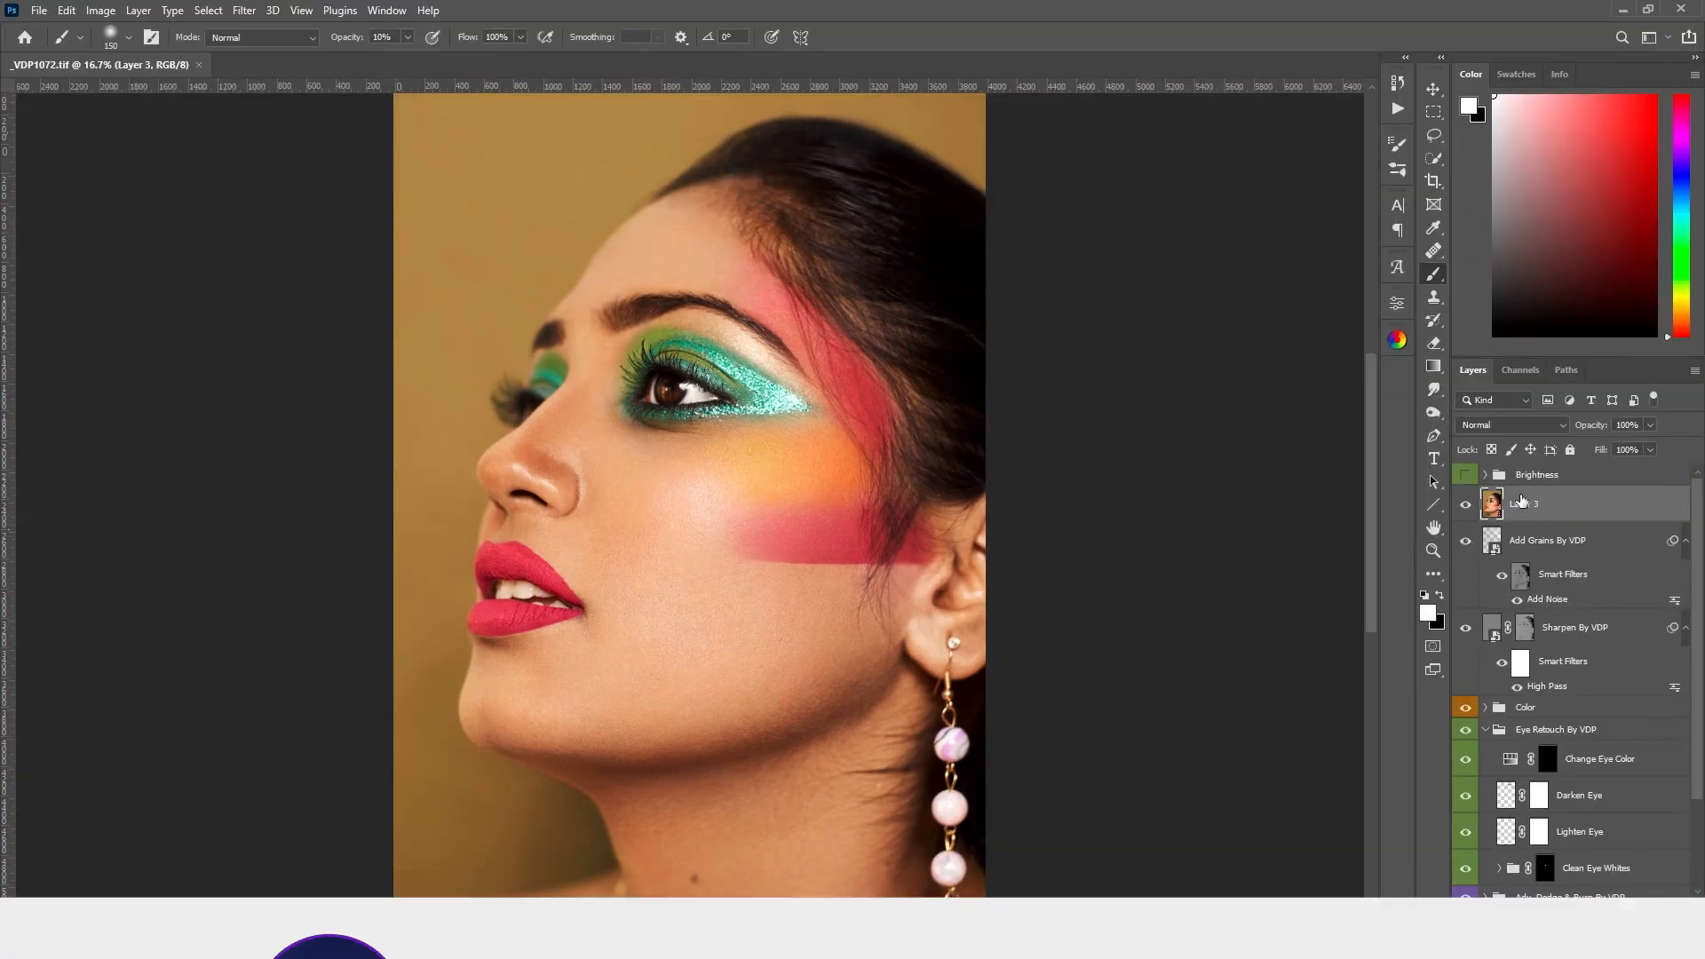
Review the finished retouch by repeatedly isolating the Background layer and restoring all other layers.
scroll(1695, 697, "down", 3)
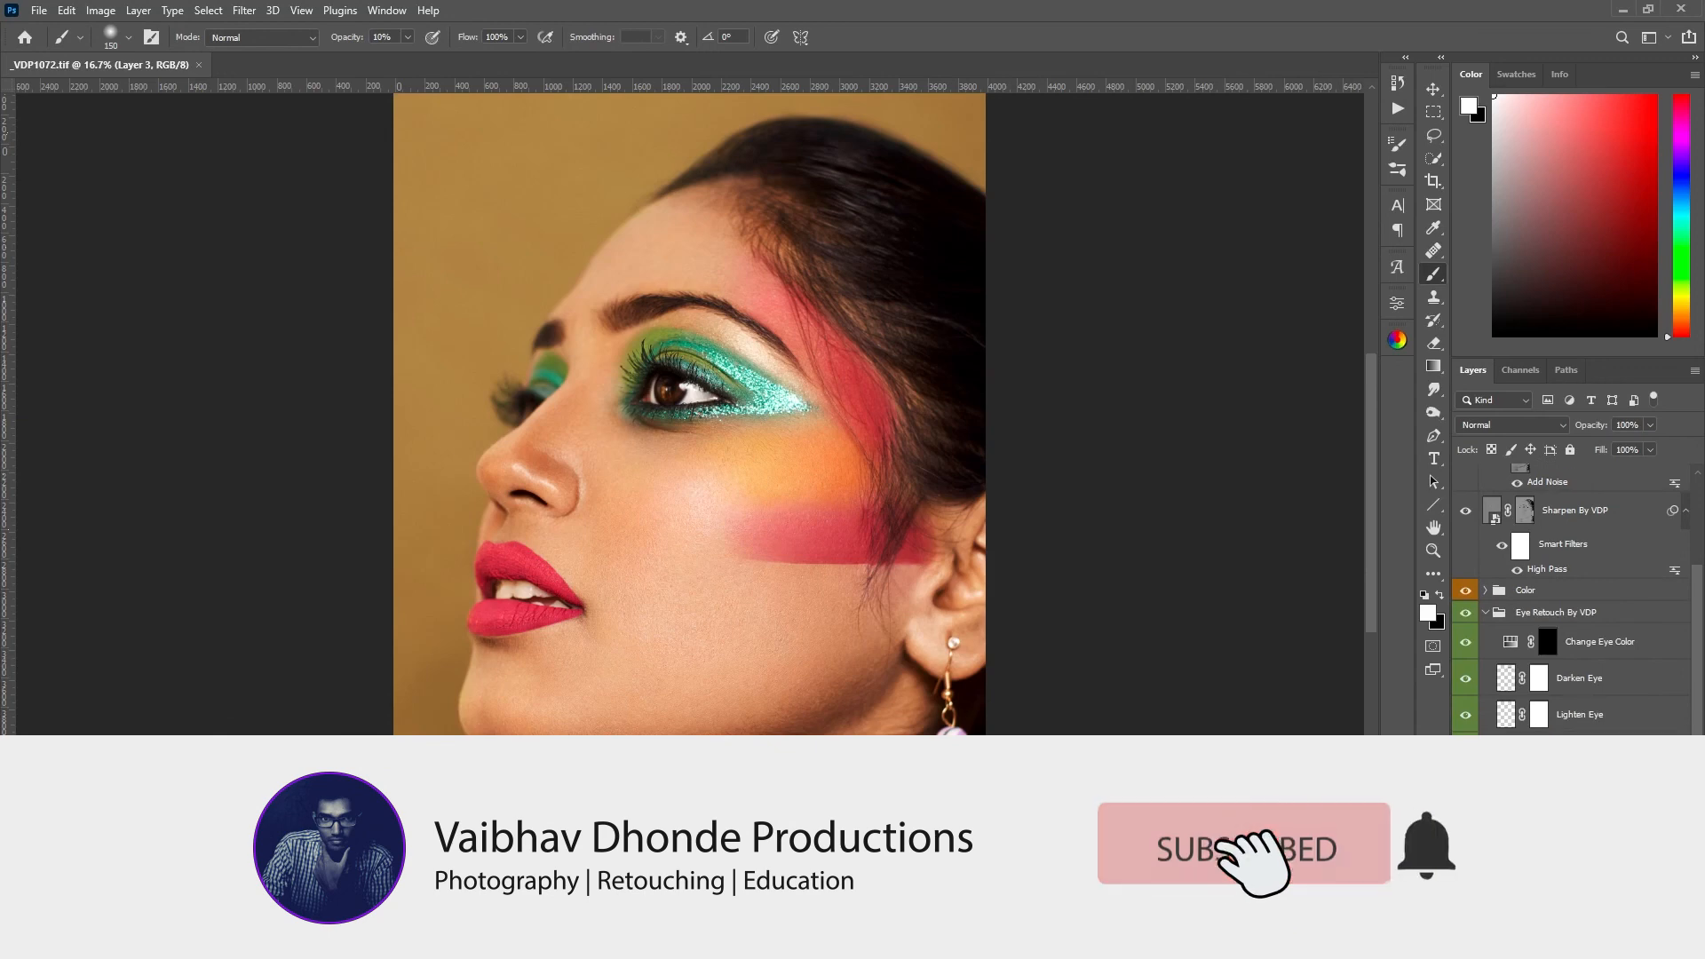
left_click(1465, 882, "alt")
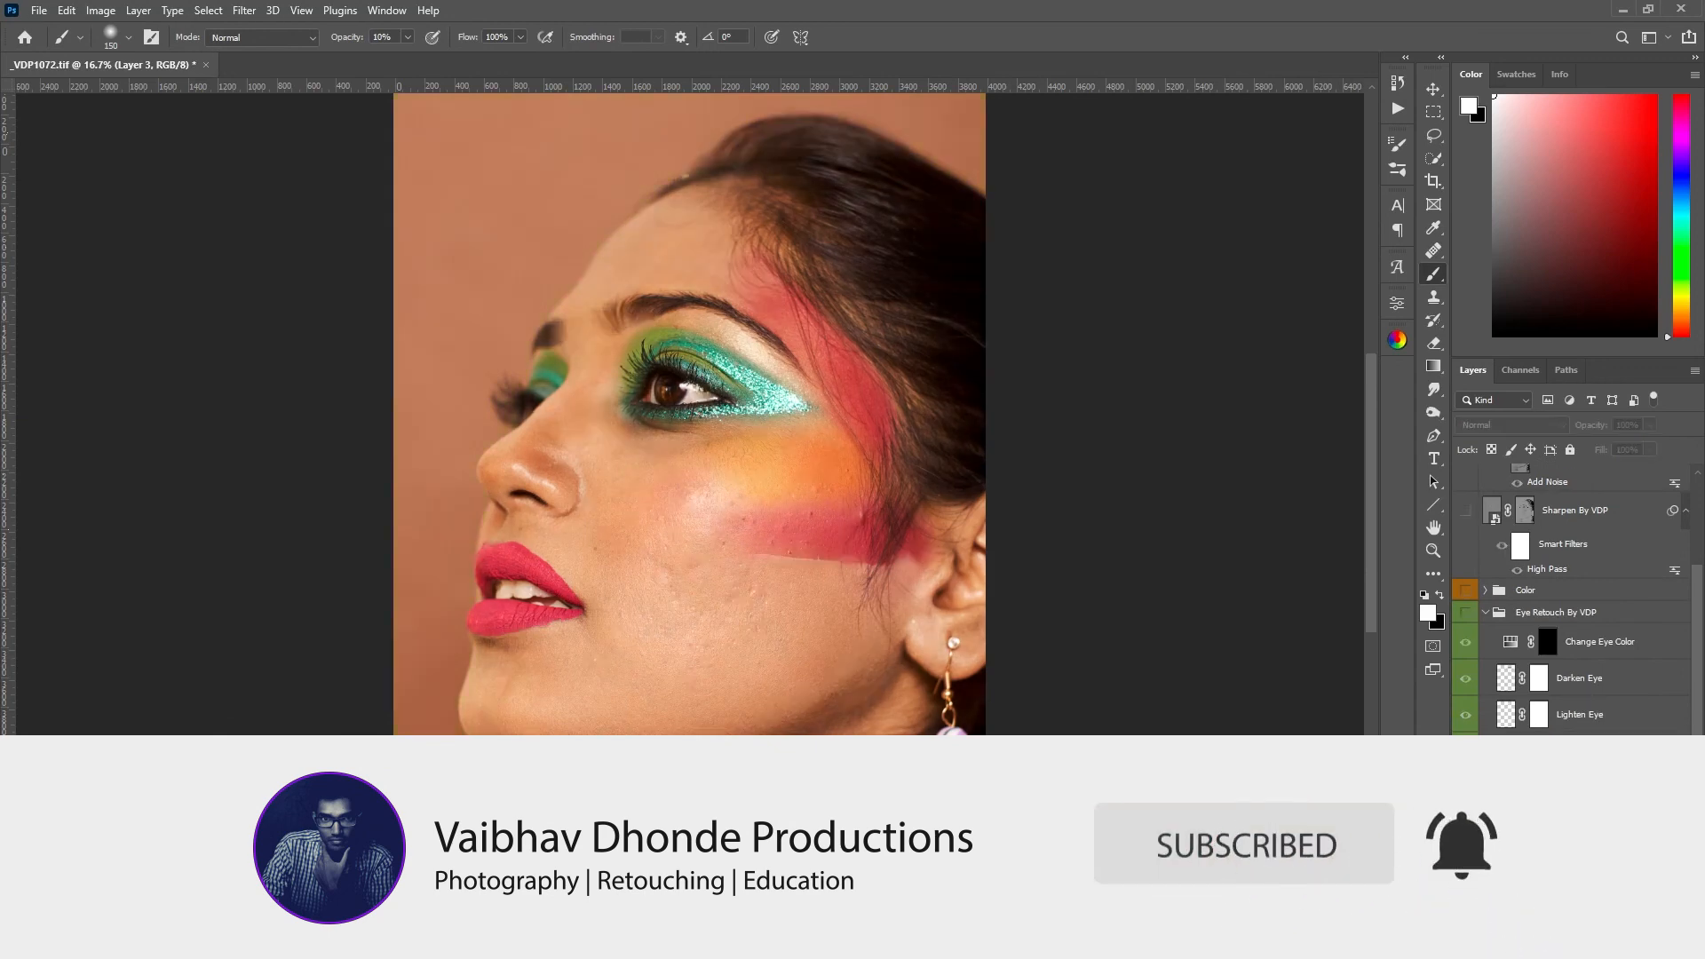
left_click(1465, 883, "alt")
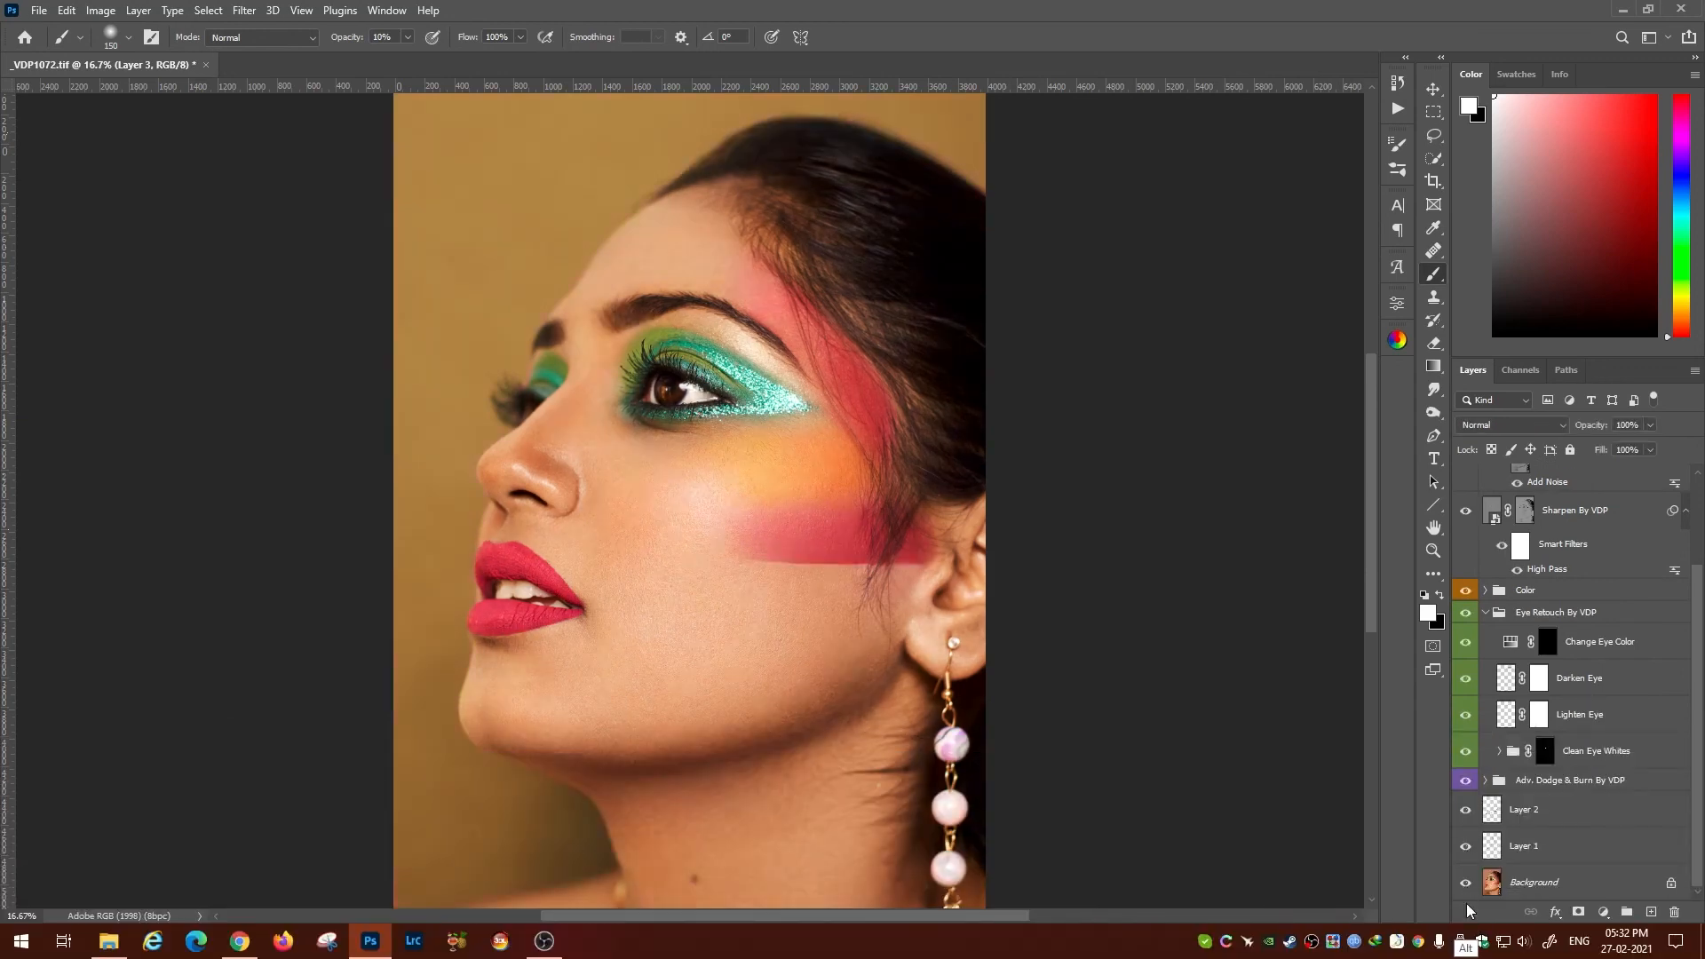
left_click(1465, 883, "alt")
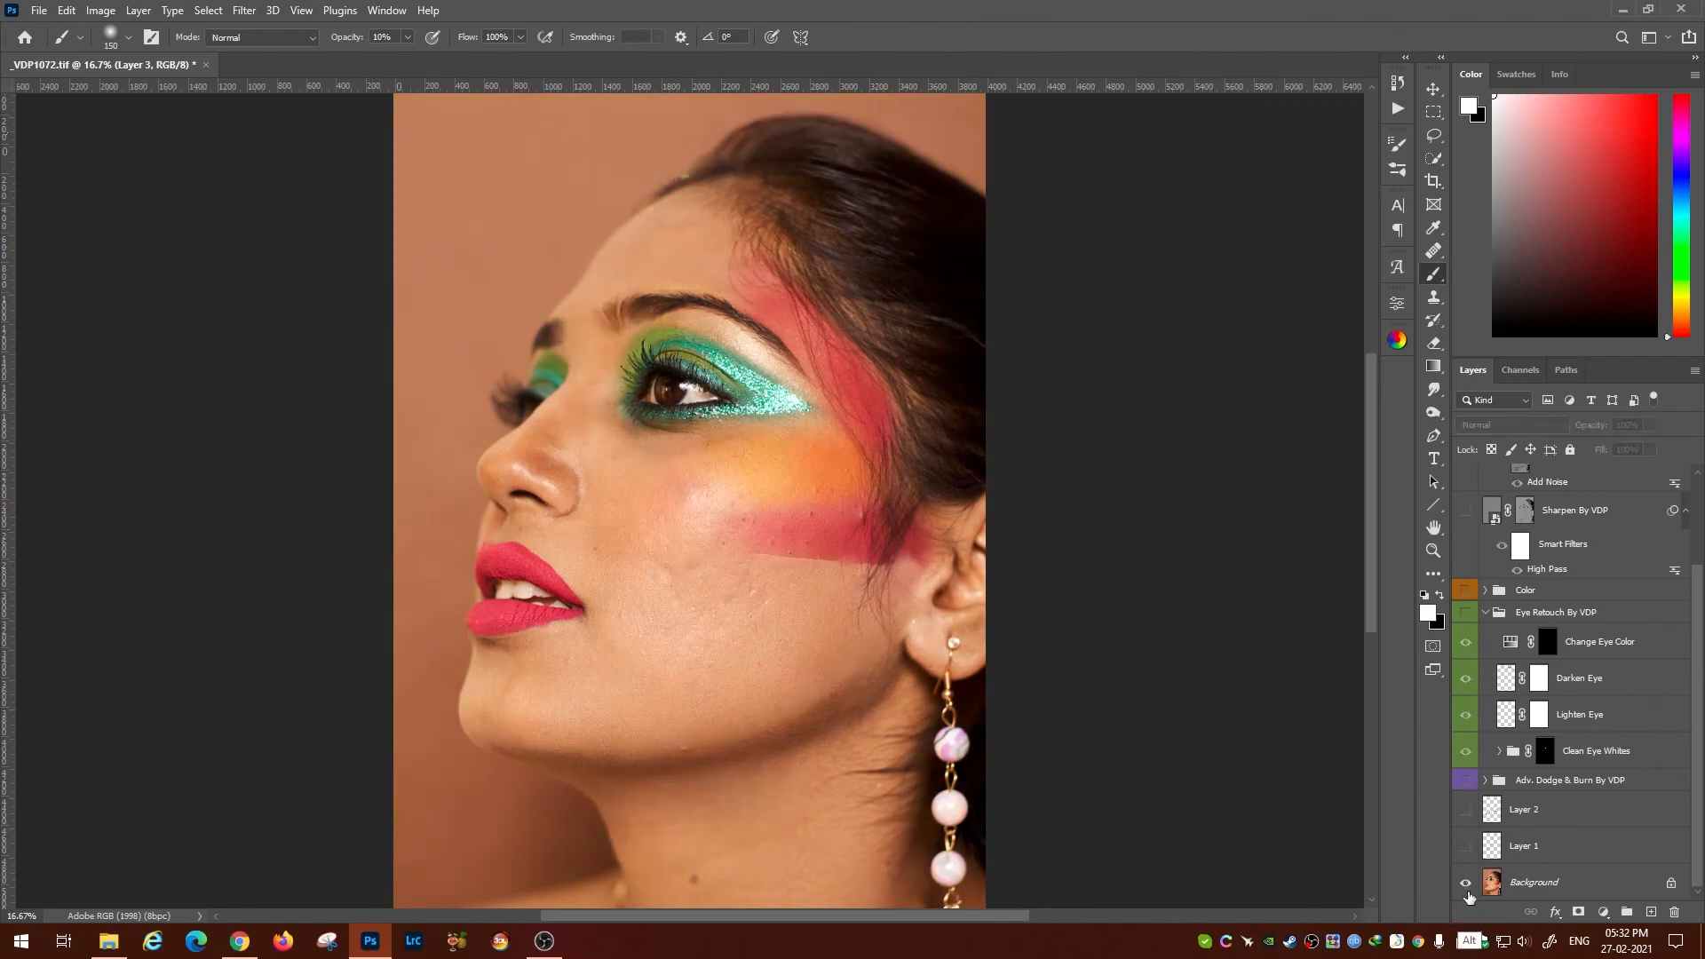
left_click(1467, 885, "alt")
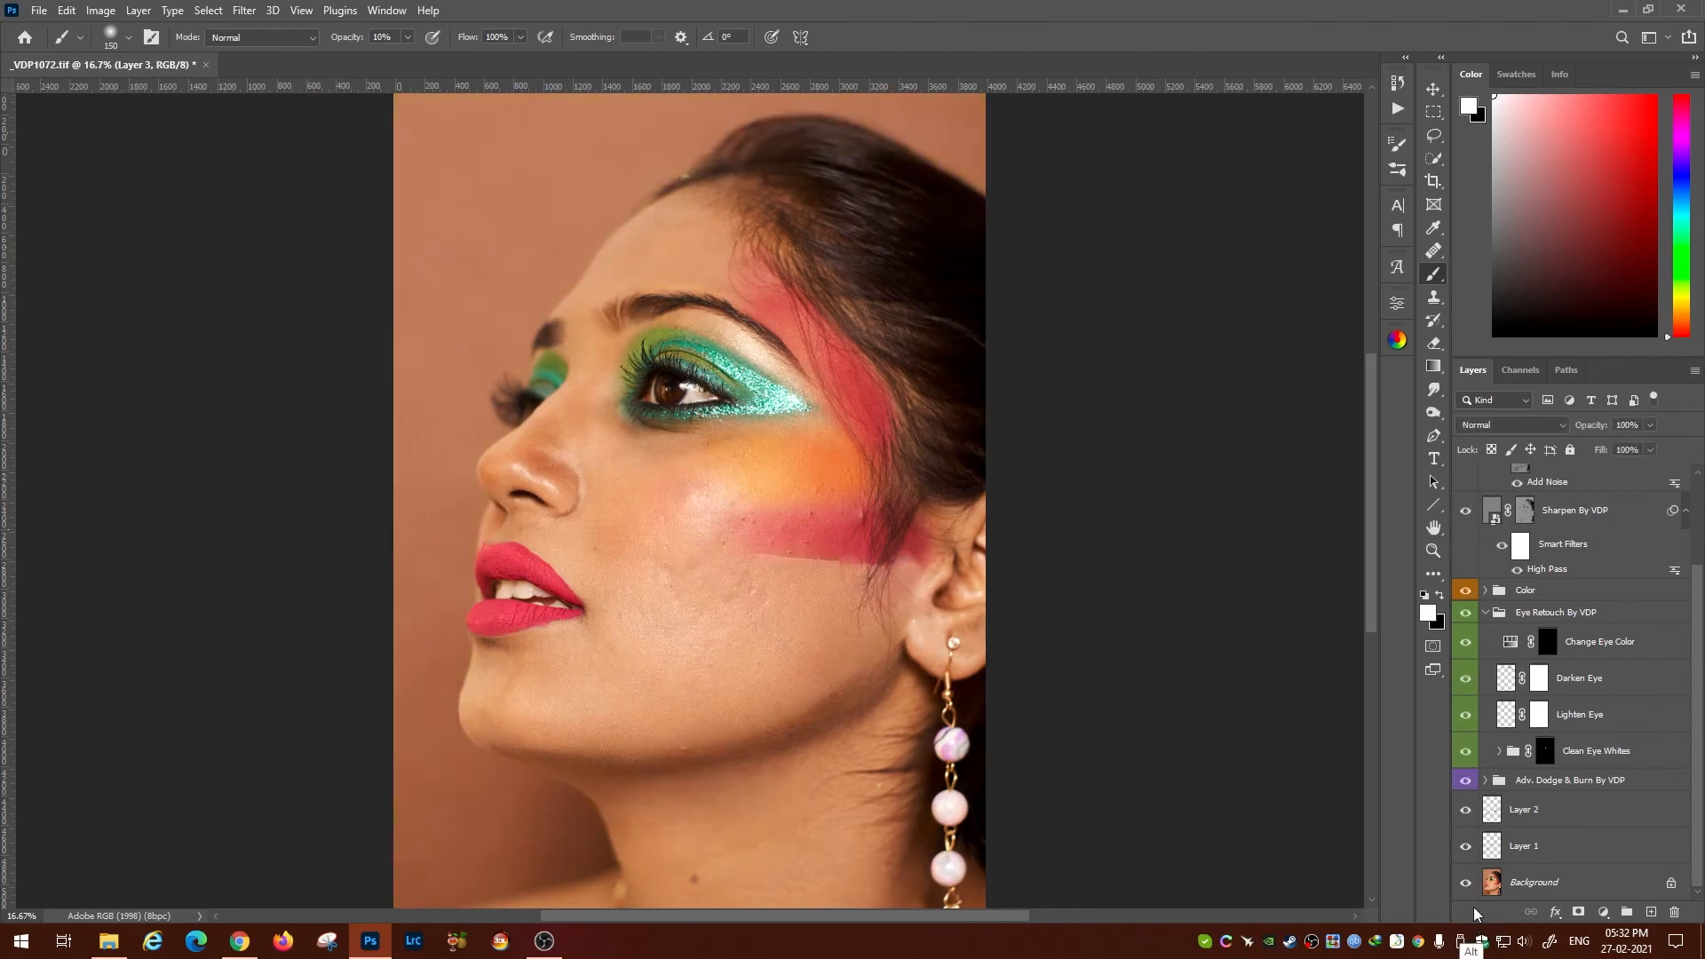